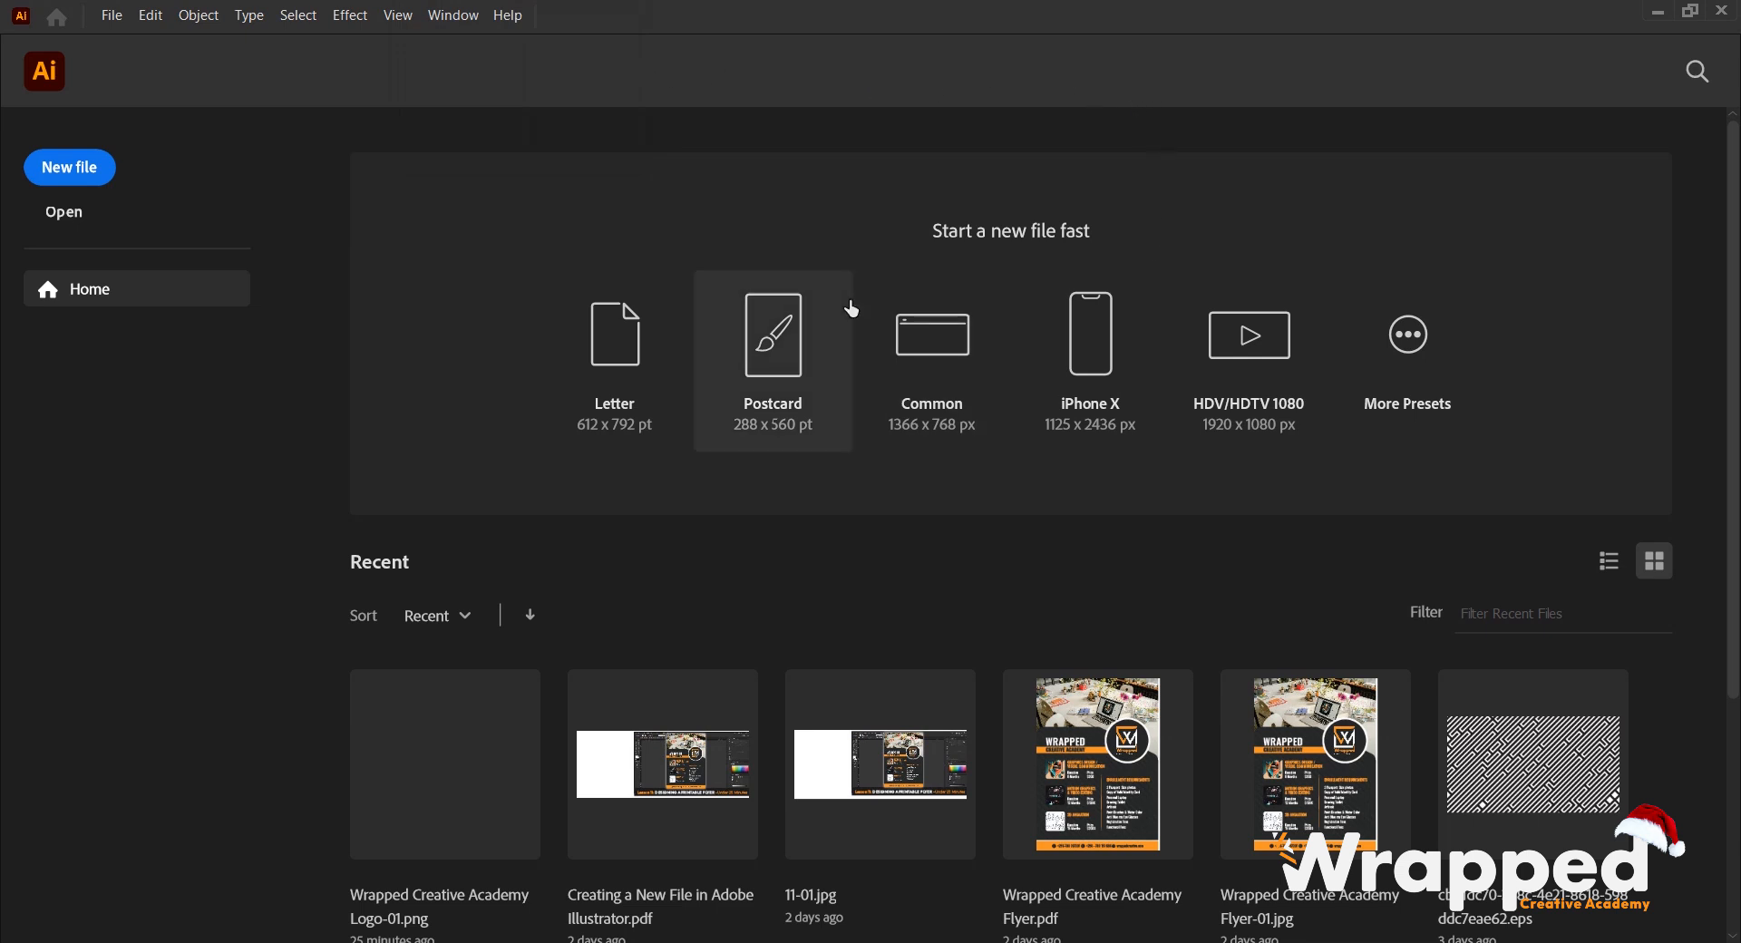
- Switch to the Downloads folder and open 4ffcacdff97d3c80e1e0e7f00aa556b1.jpg, the C logo image, in Illustrator
key(alt+Tab)
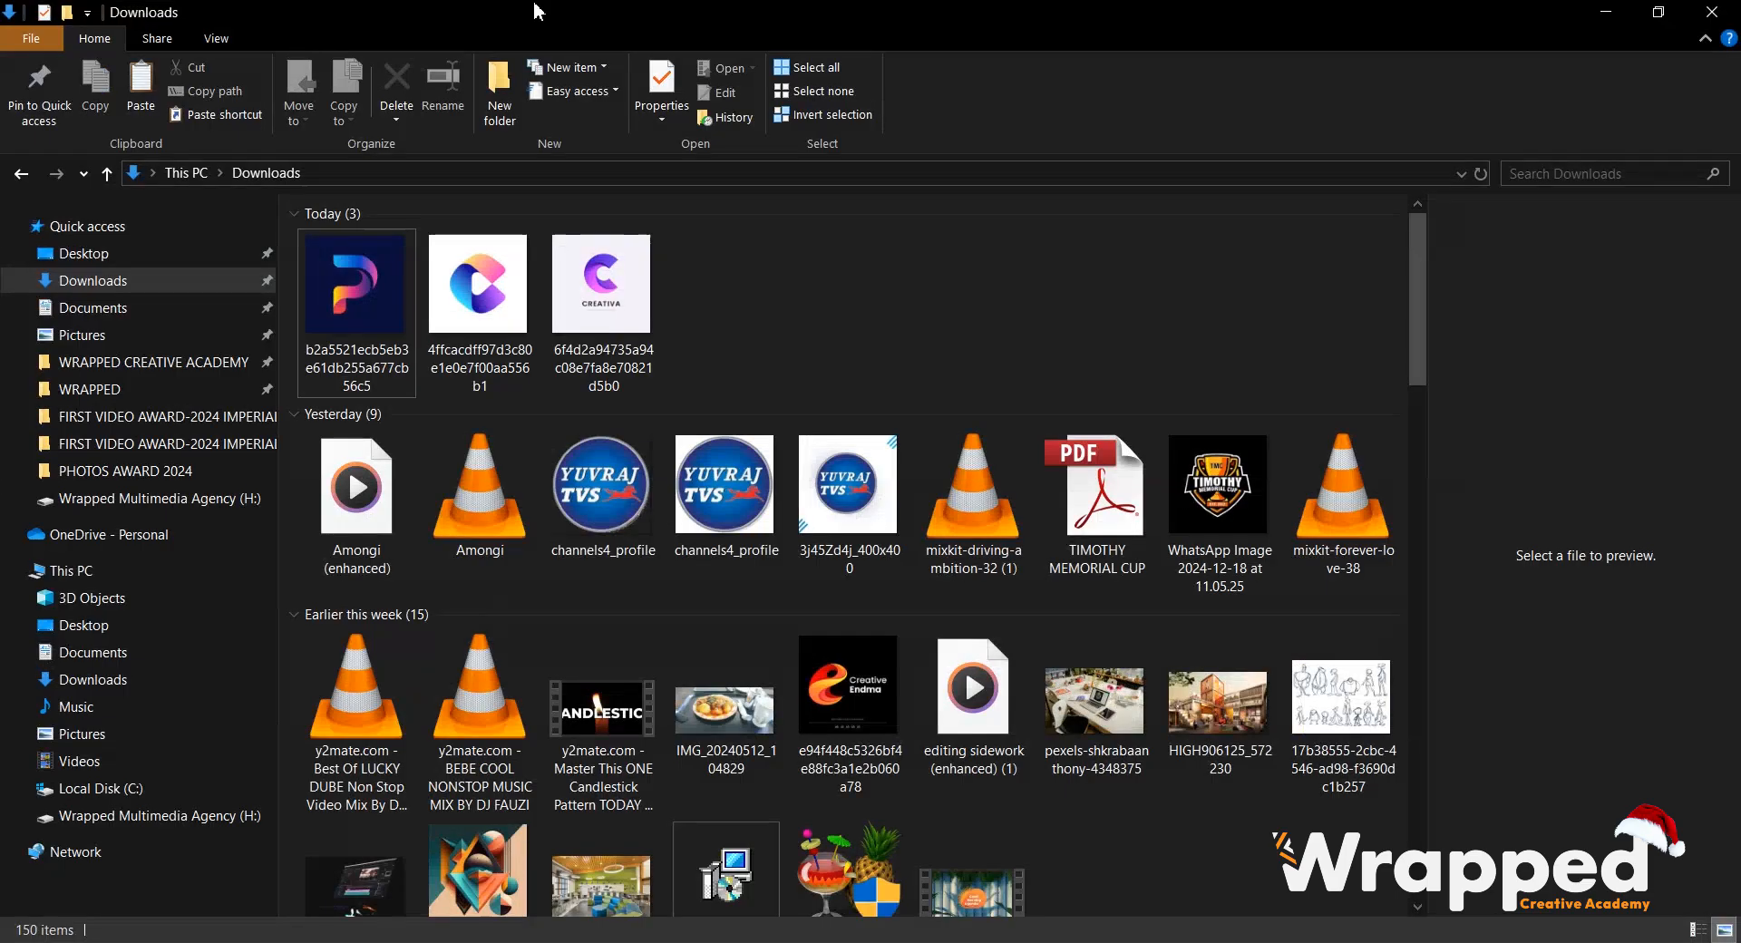
click(517, 325)
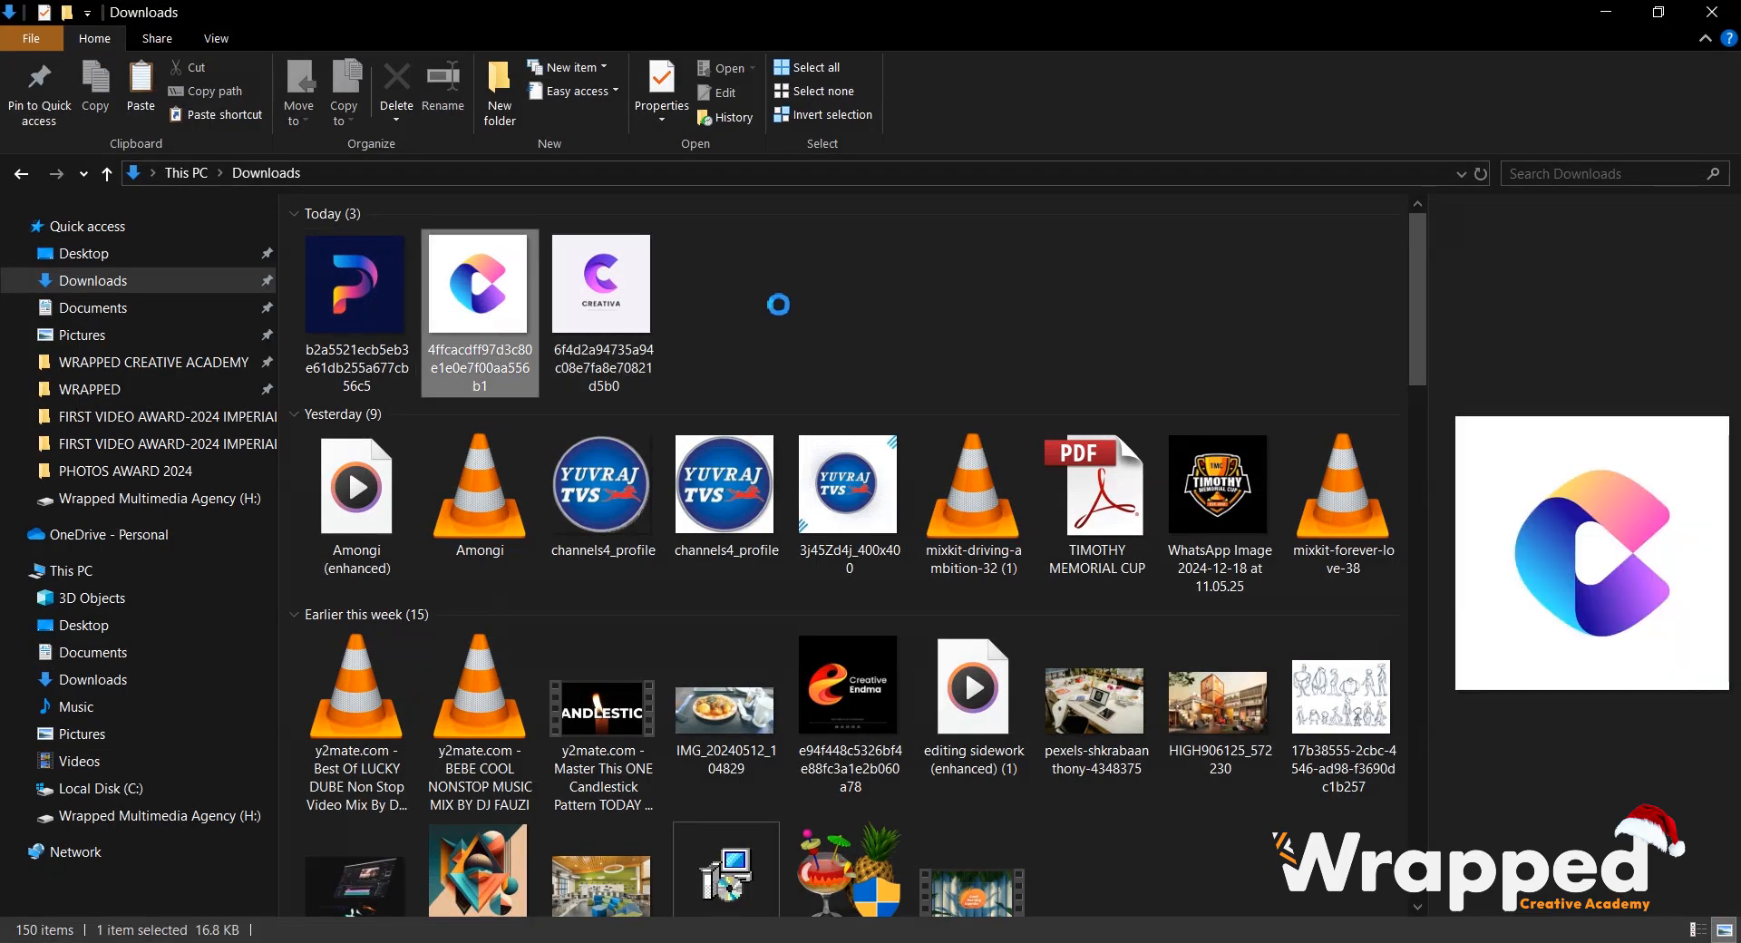
drag(493, 322, 886, 617)
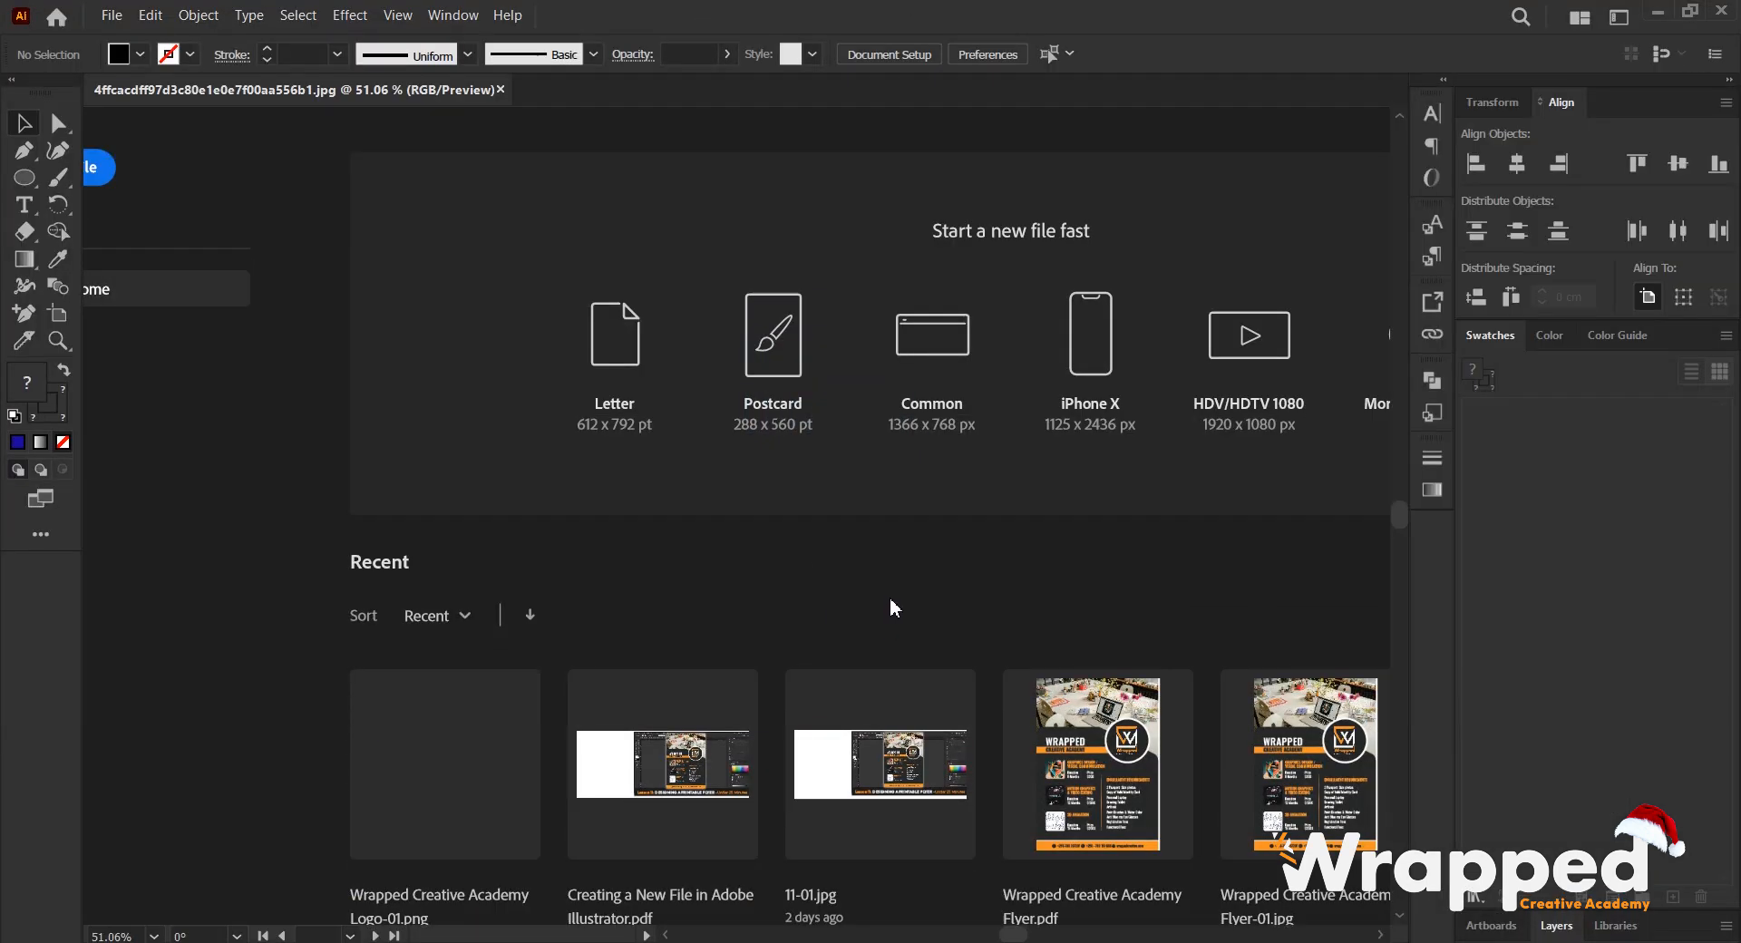
scroll(834, 385, down, 2)
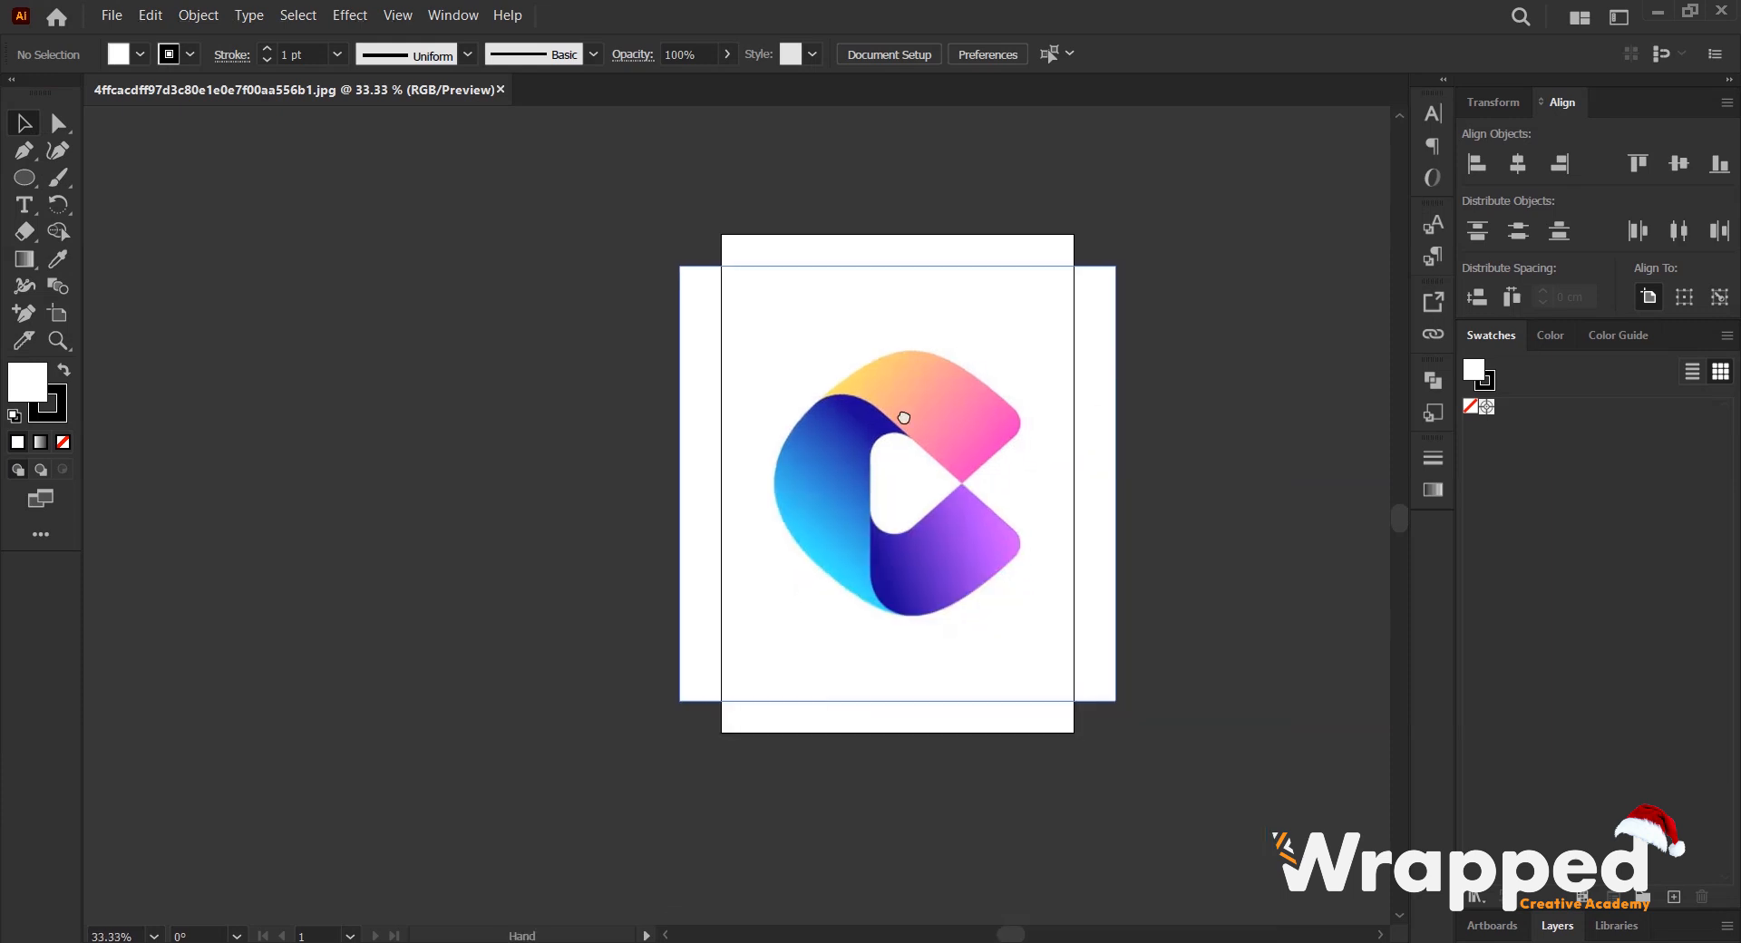
- Resize the A4 artboard so its edges match the square logo image
drag(971, 427, 653, 390)
click(566, 348)
drag(572, 348, 677, 356)
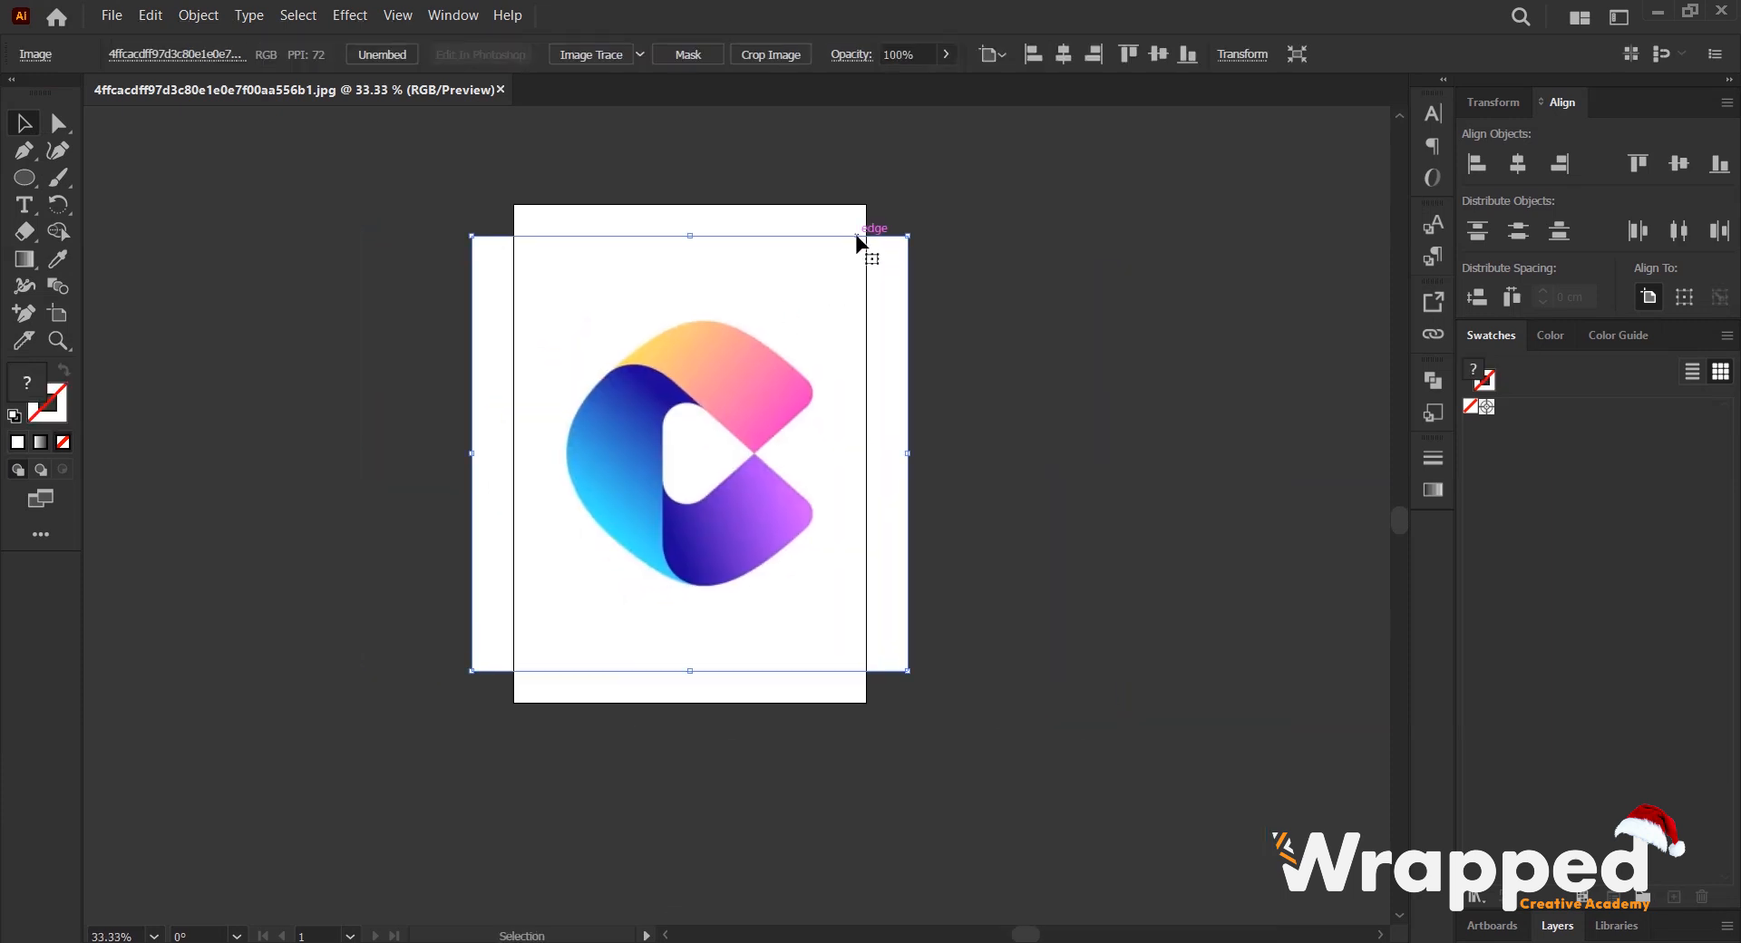
click(58, 314)
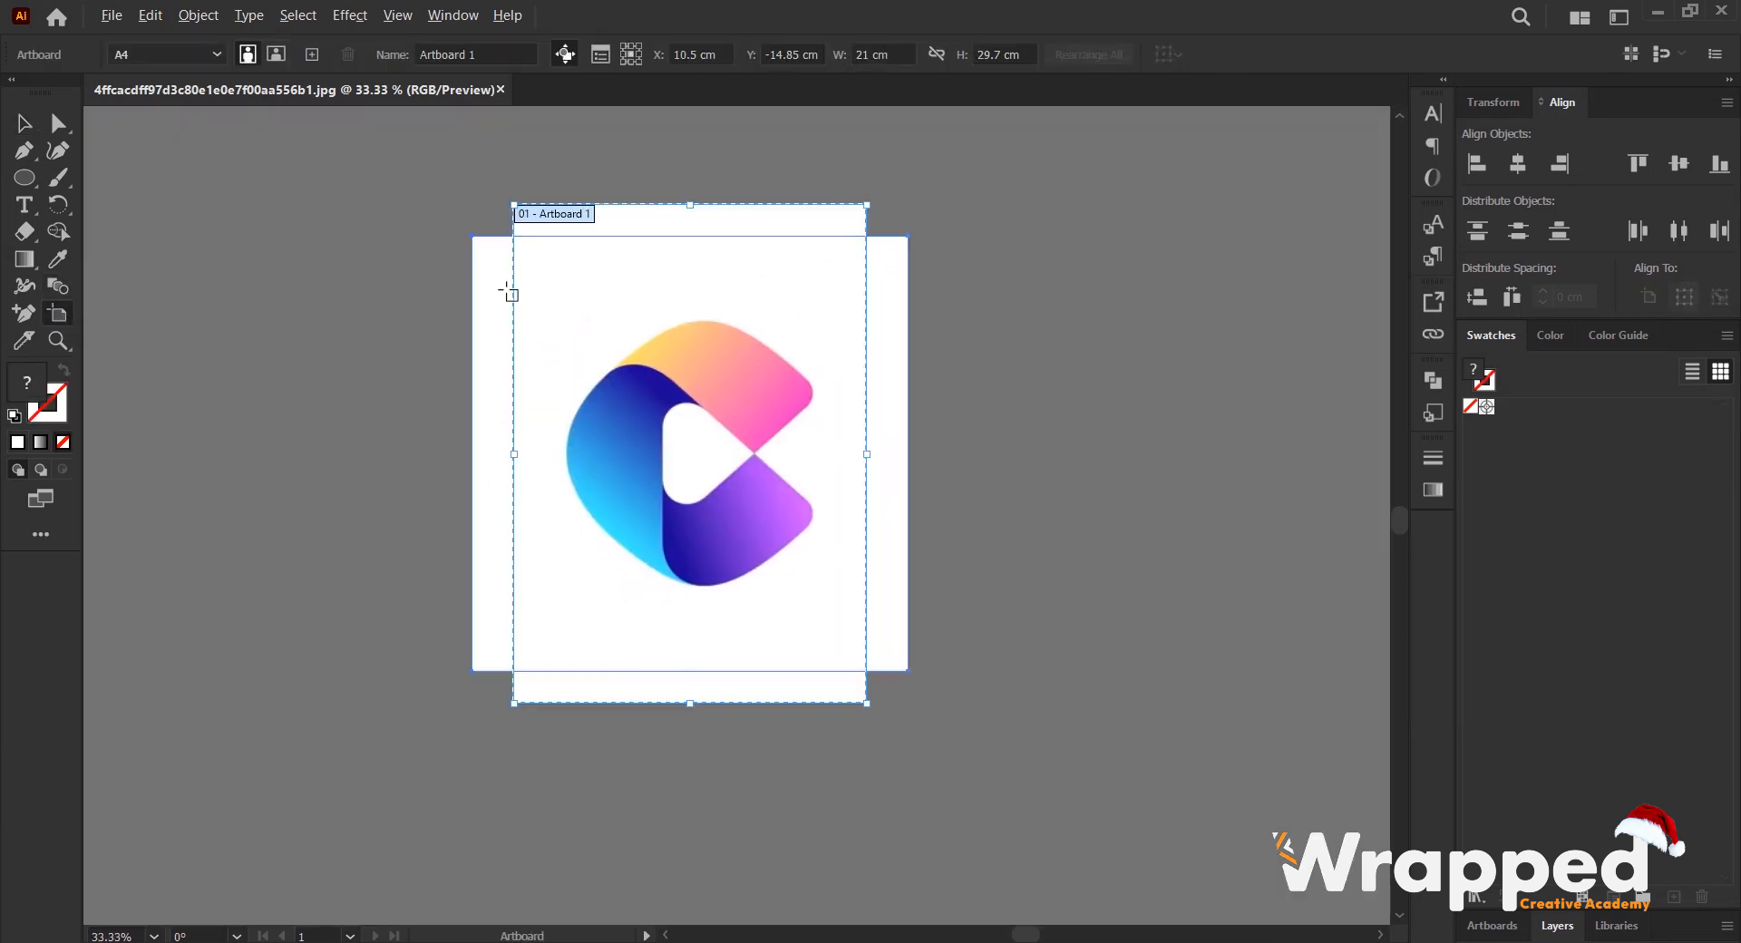
scroll(509, 314, up, 1)
drag(785, 164, 795, 210)
drag(1049, 538, 1115, 559)
scroll(617, 381, down, 2)
key(v)
scroll(630, 425, up, 1)
drag(523, 442, 983, 432)
key(space)
drag(830, 322, 645, 319)
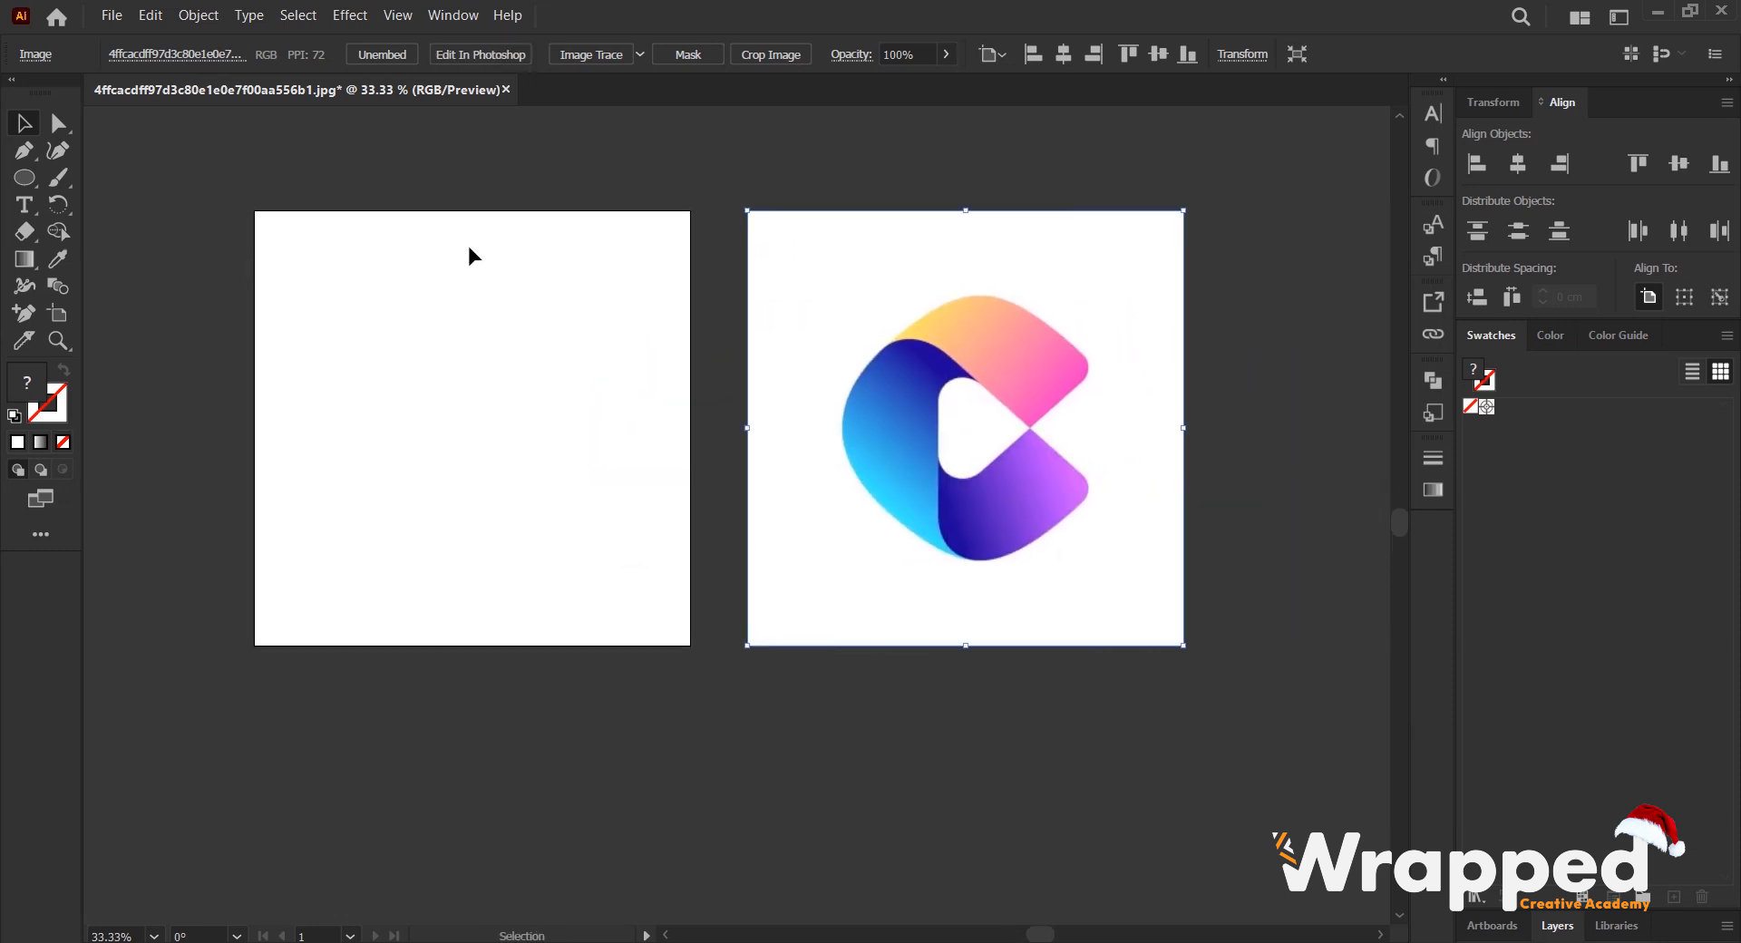
key(ctrl+z)
- Lock the logo image in place on the artboard
key(space)
drag(535, 350, 718, 367)
click(203, 13)
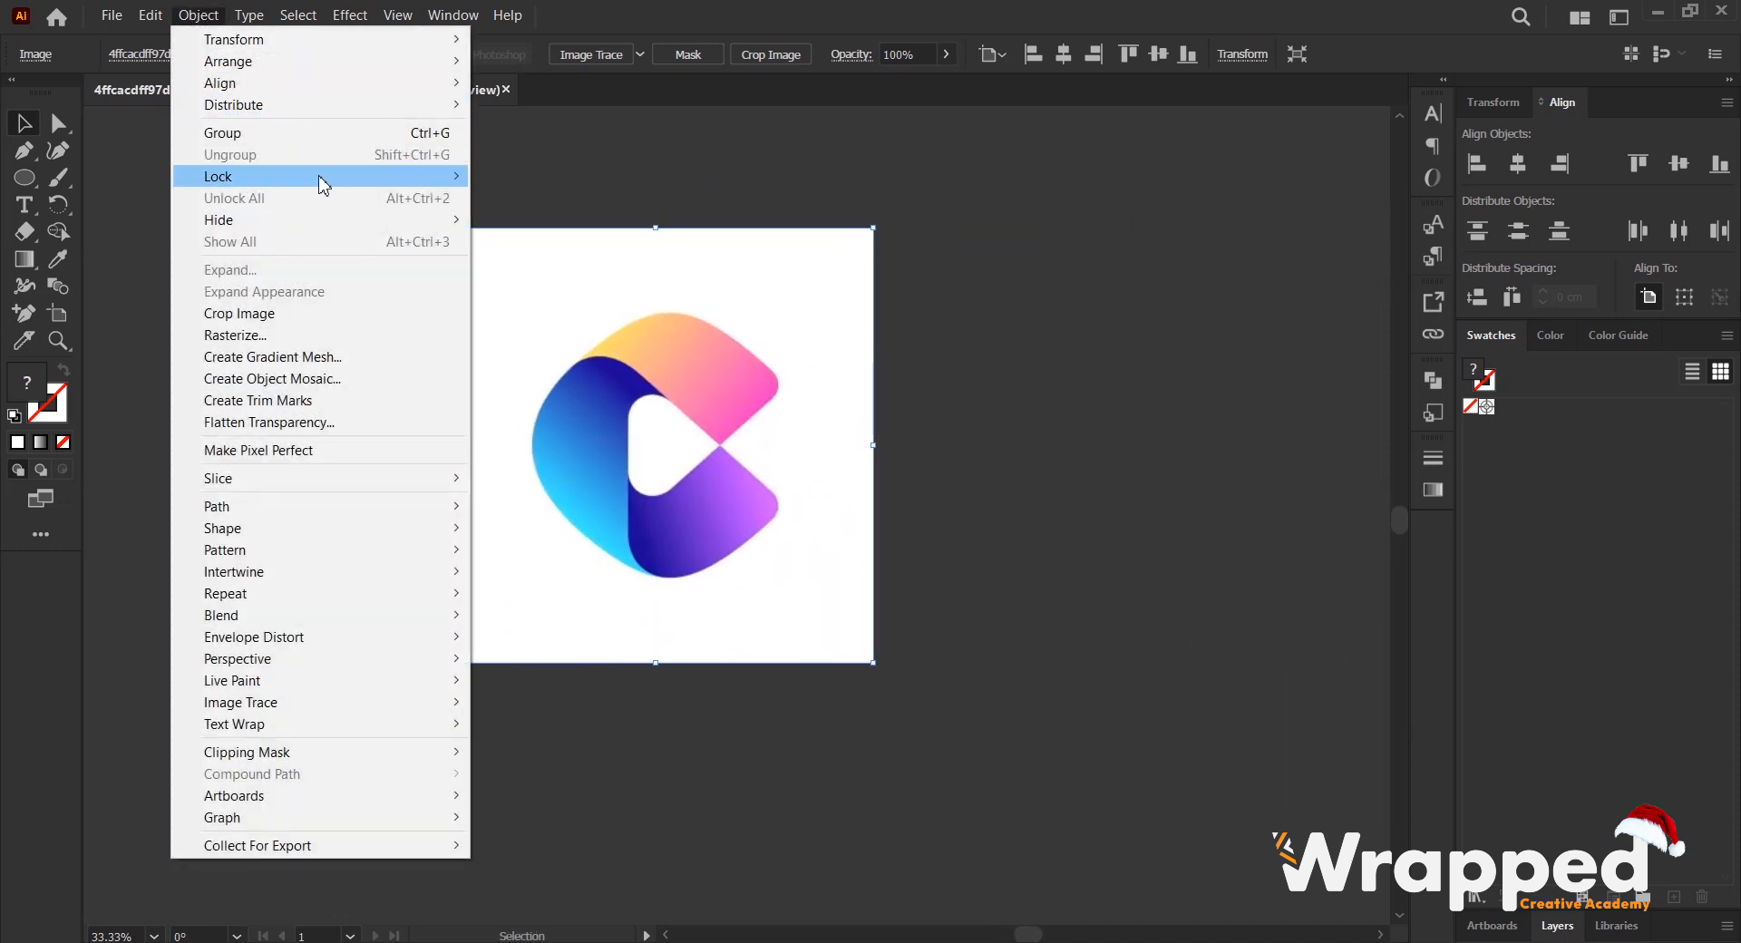
mouse_move(435, 177)
click(555, 177)
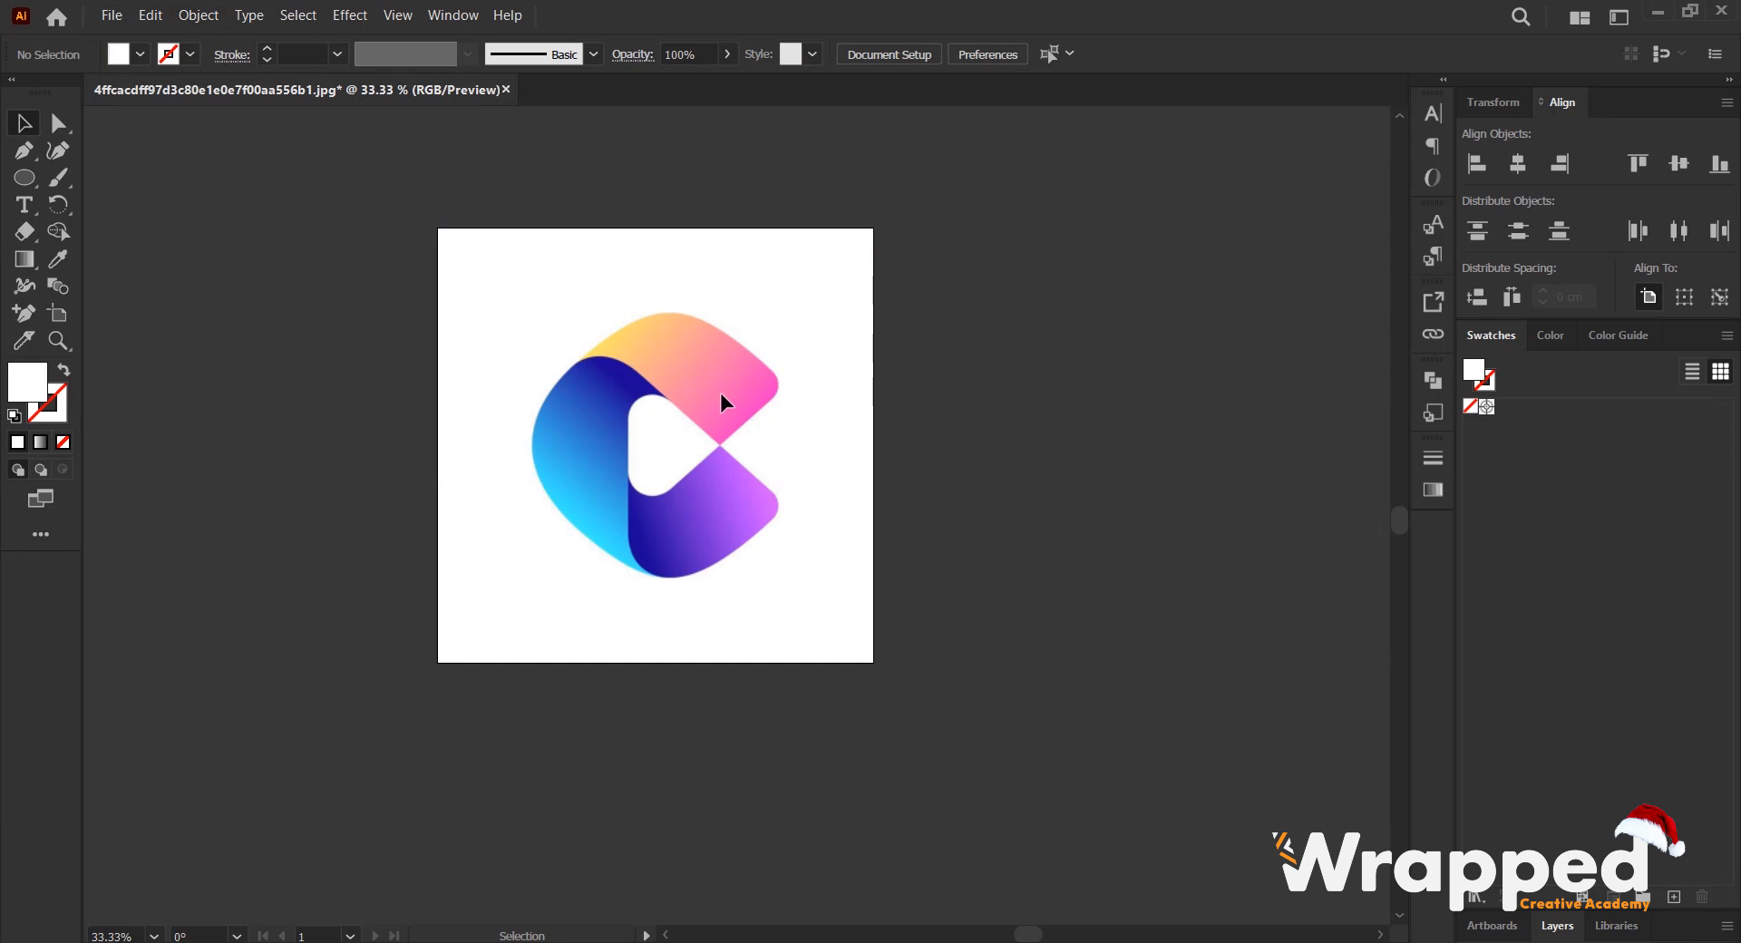
- Examine the logo's blue, orange-pink and purple sections and where their edges overlap
alt+scroll(716, 395, up, 2)
key(space)
drag(697, 442, 816, 414)
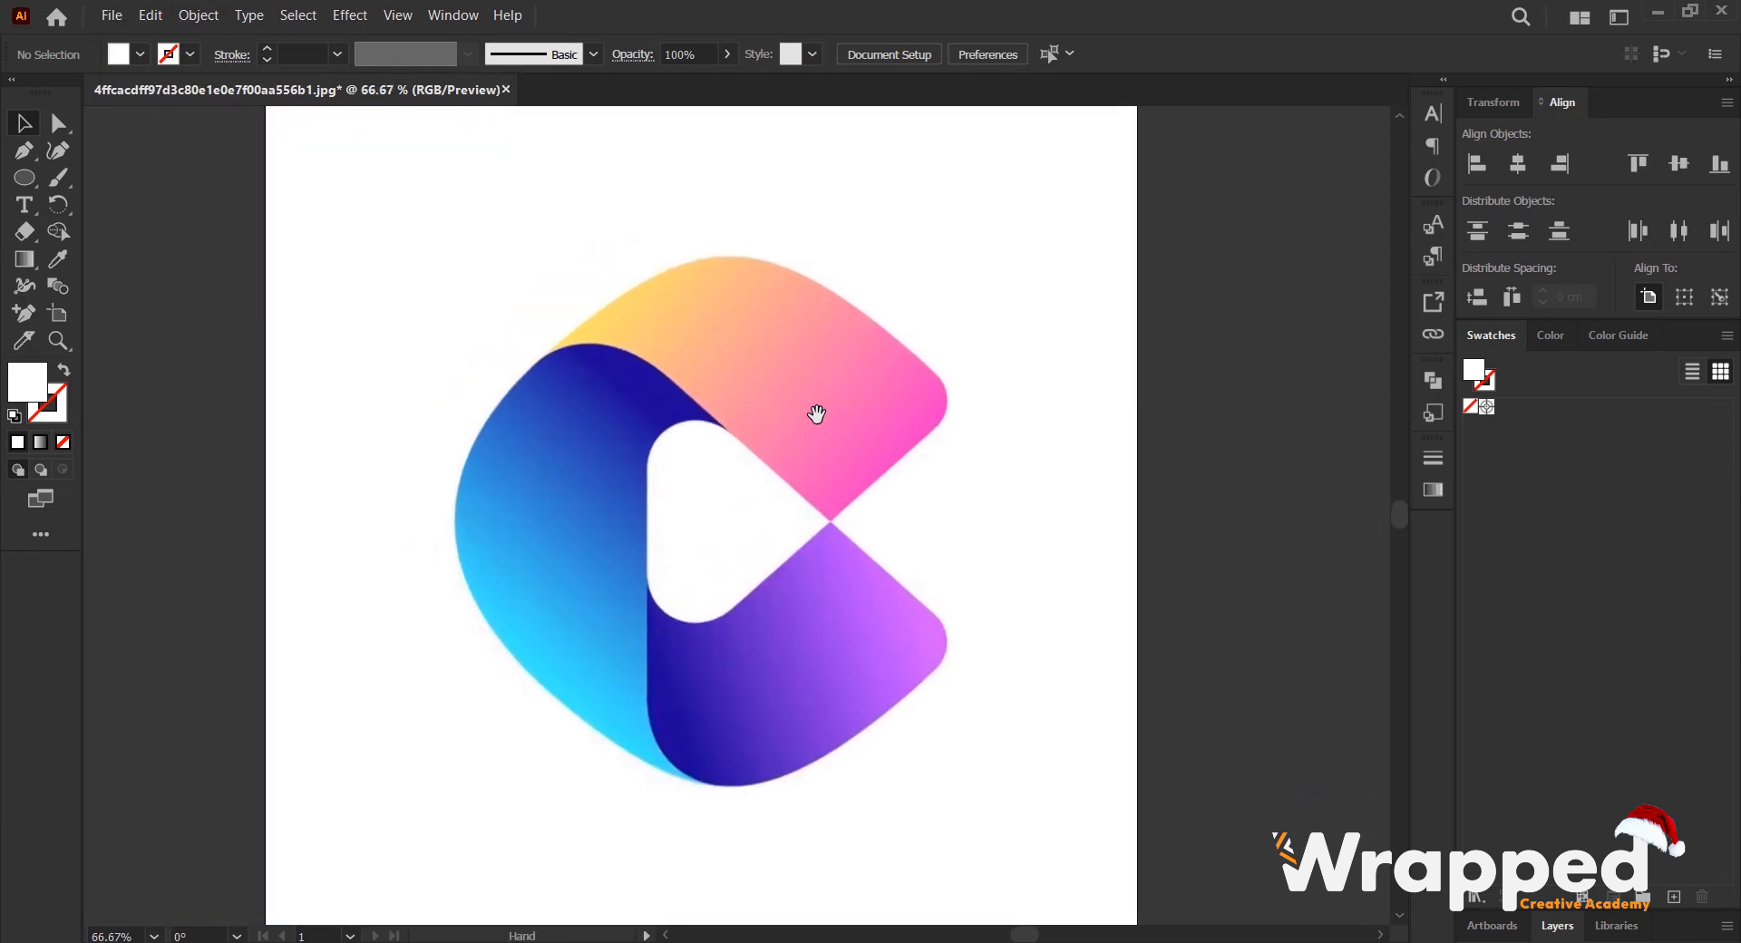
alt+scroll(785, 454, up, 1)
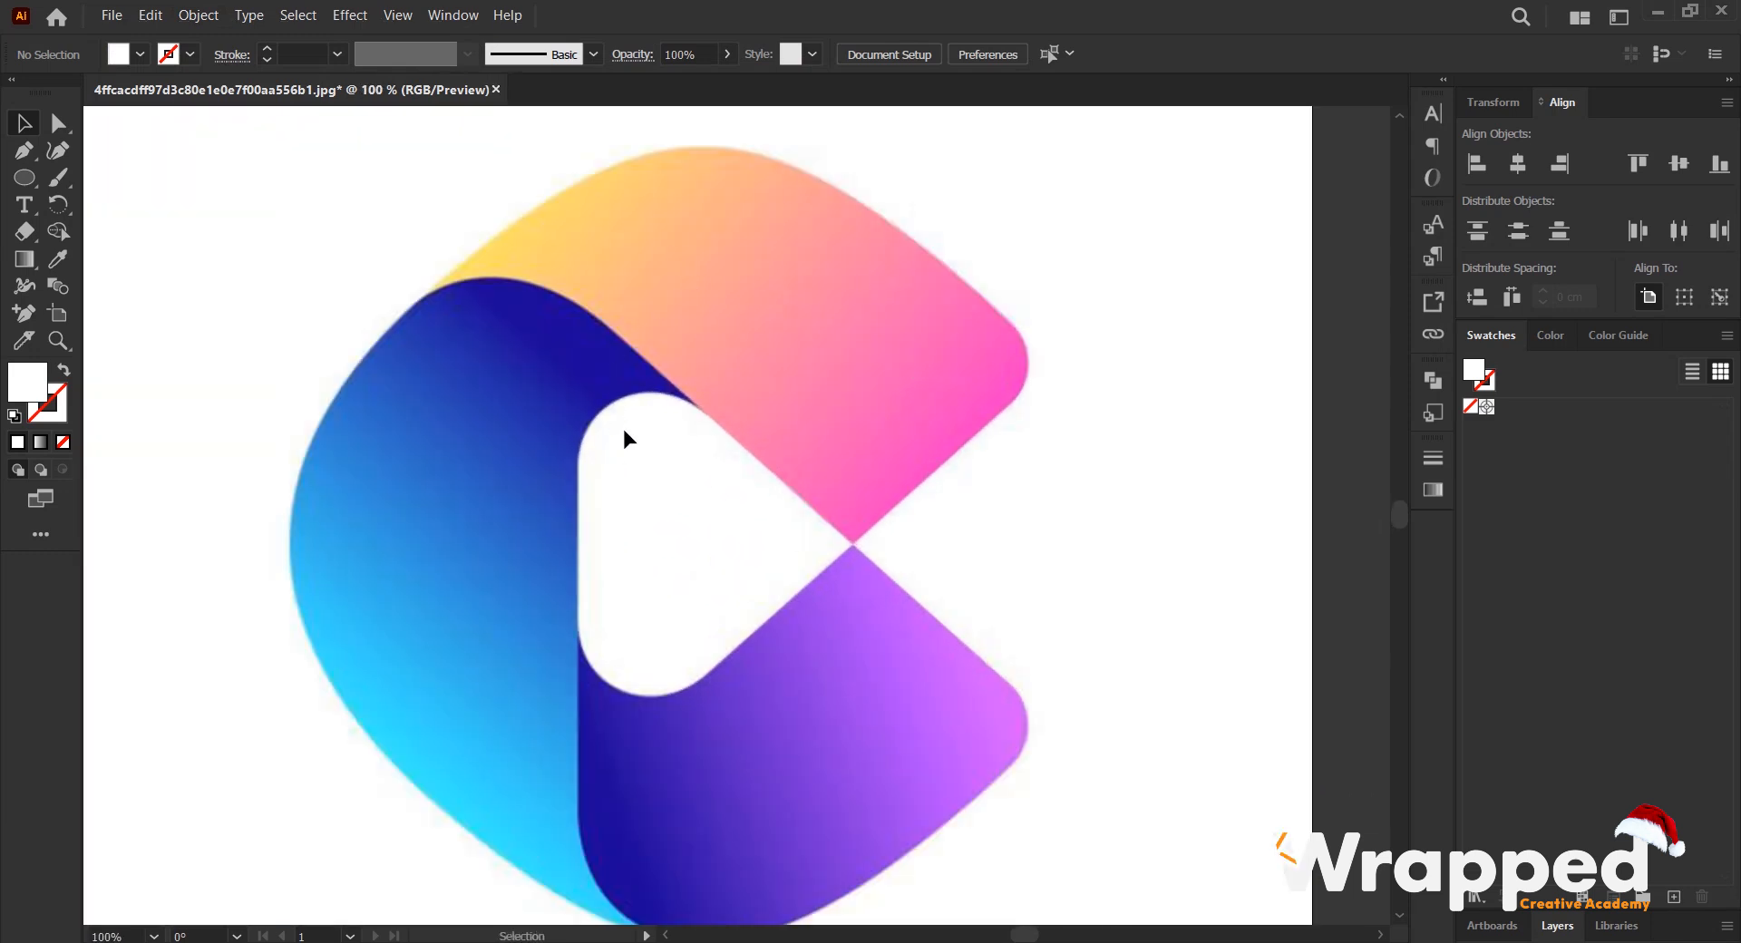
alt+scroll(824, 437, down, 1)
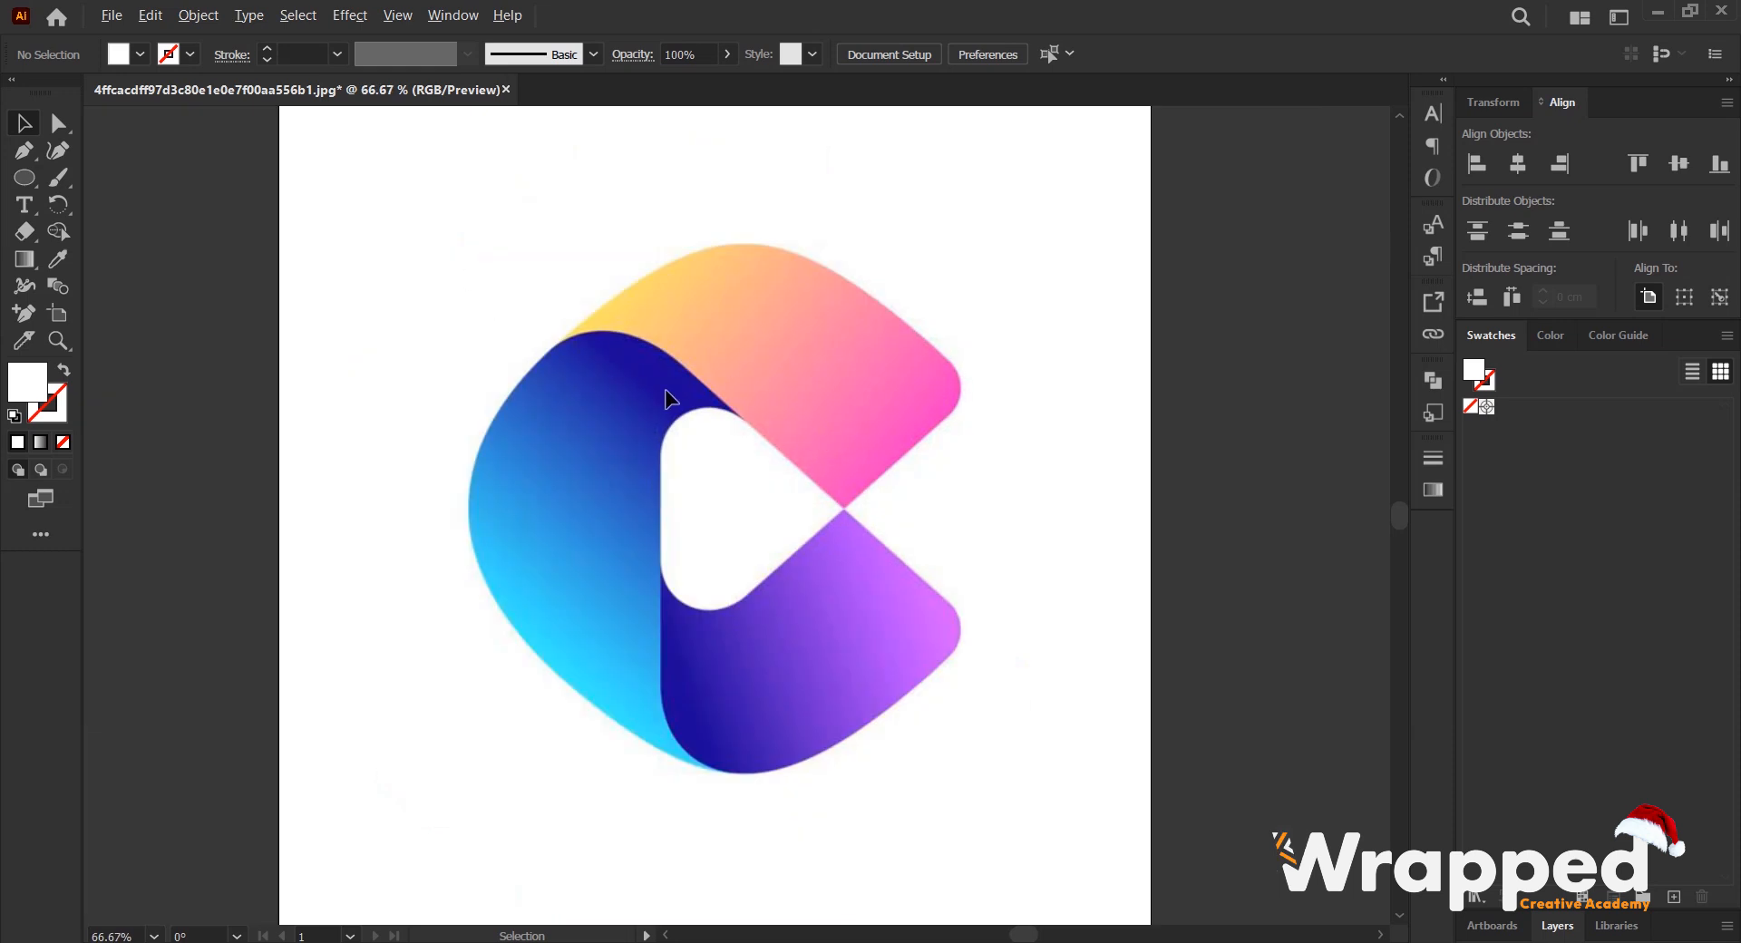
alt+scroll(668, 389, up, 1)
scroll(831, 394, down, 1)
key(space)
drag(973, 366, 946, 376)
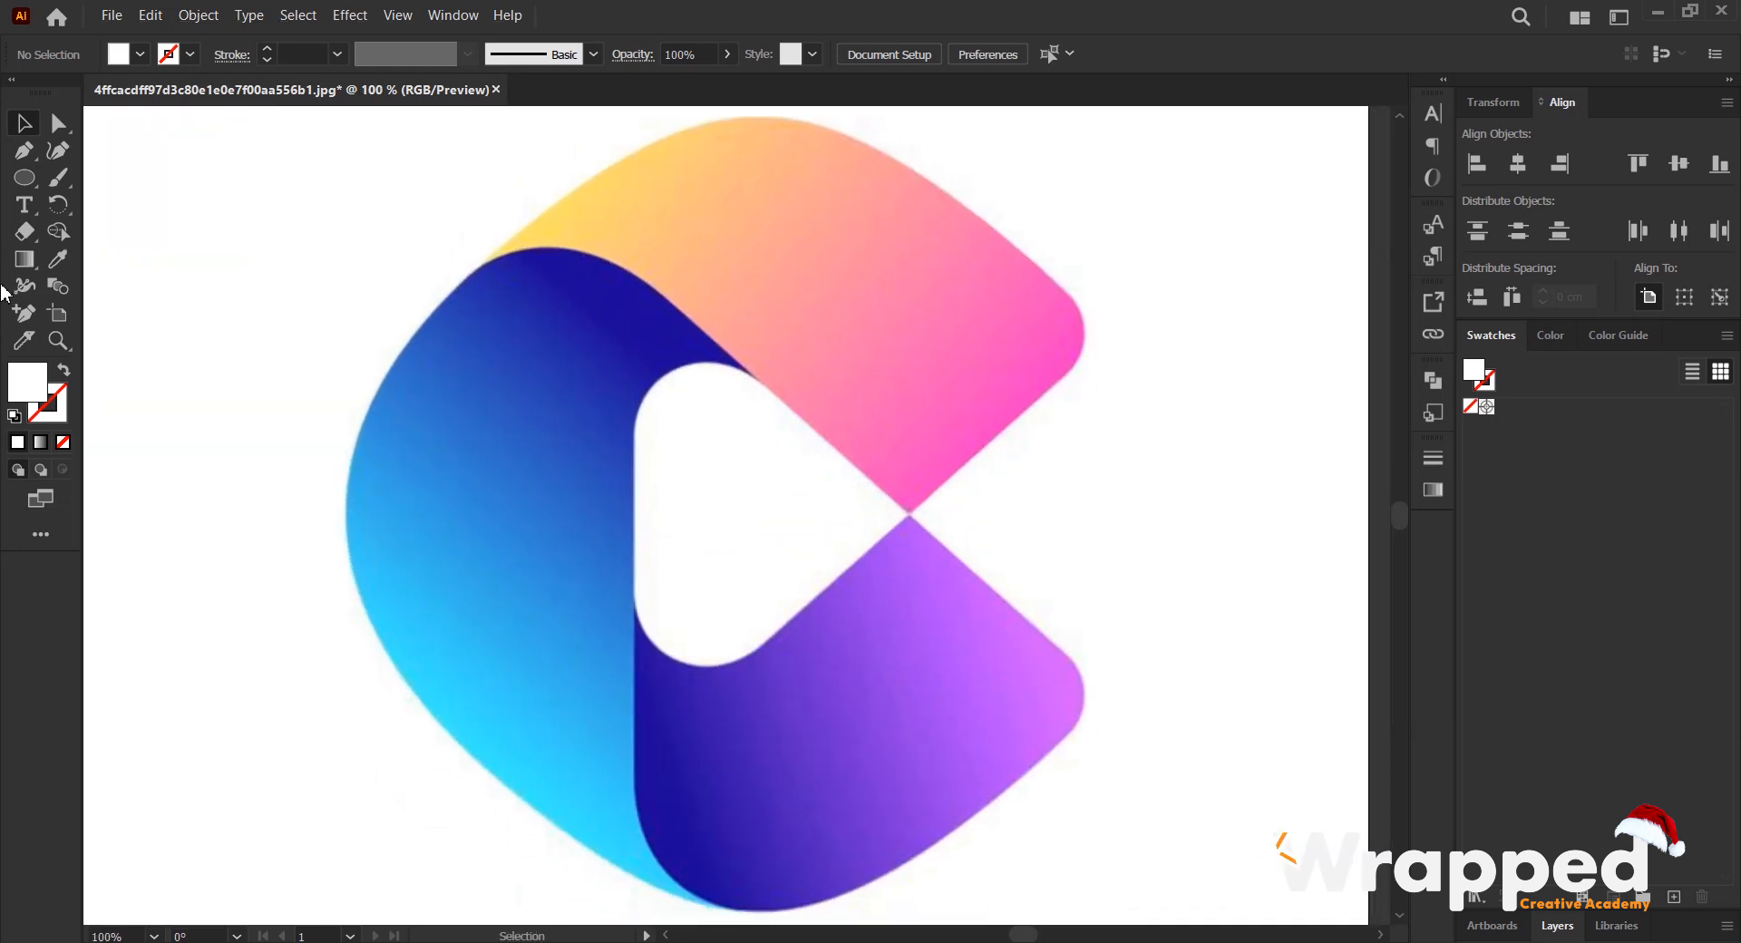
alt+scroll(952, 362, down, 1)
alt+scroll(896, 389, up, 1)
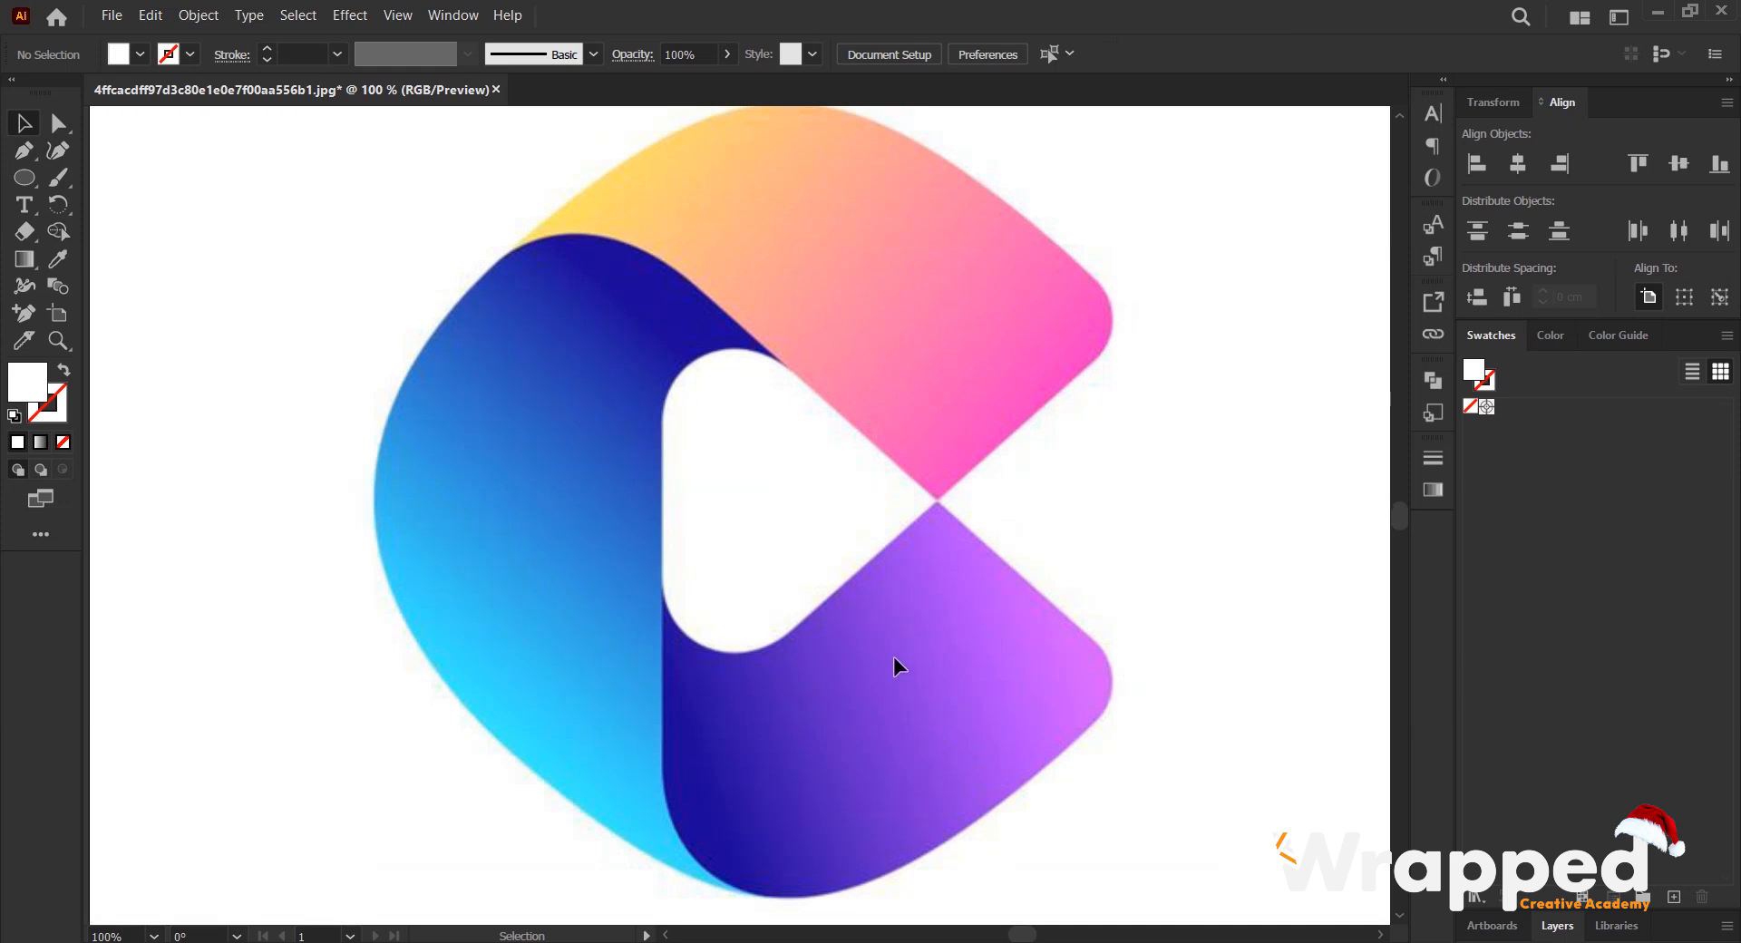
alt+scroll(840, 299, down, 1)
alt+scroll(855, 343, up, 1)
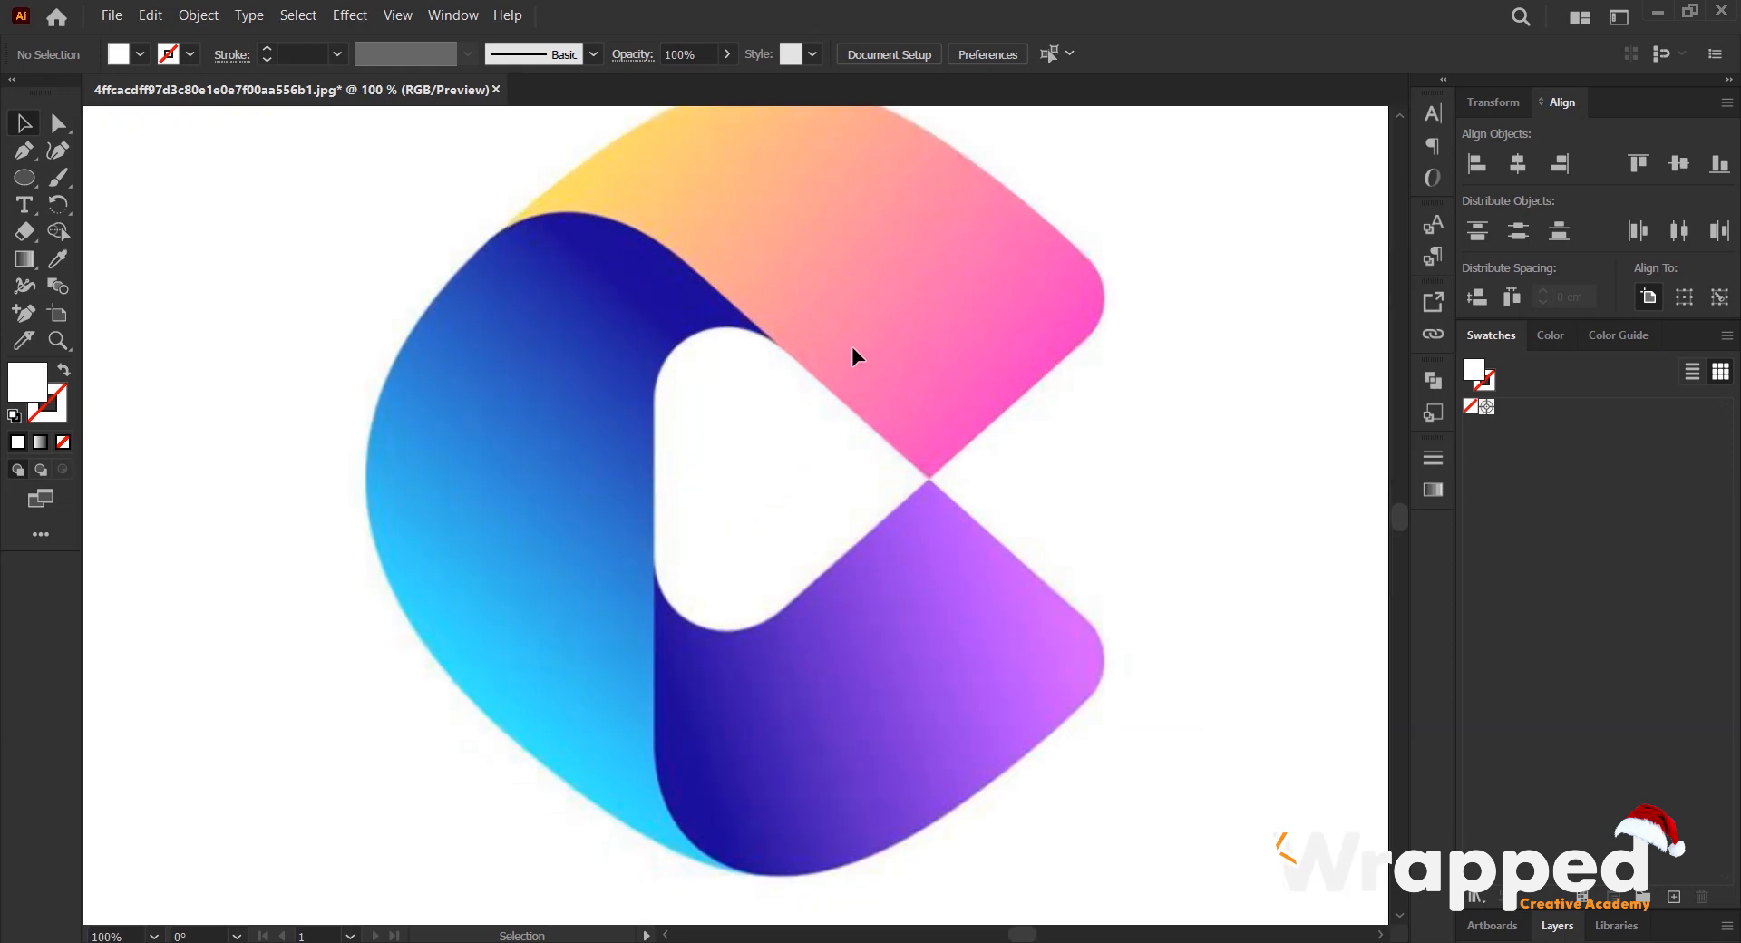
alt+scroll(852, 346, down, 1)
alt+scroll(796, 355, up, 1)
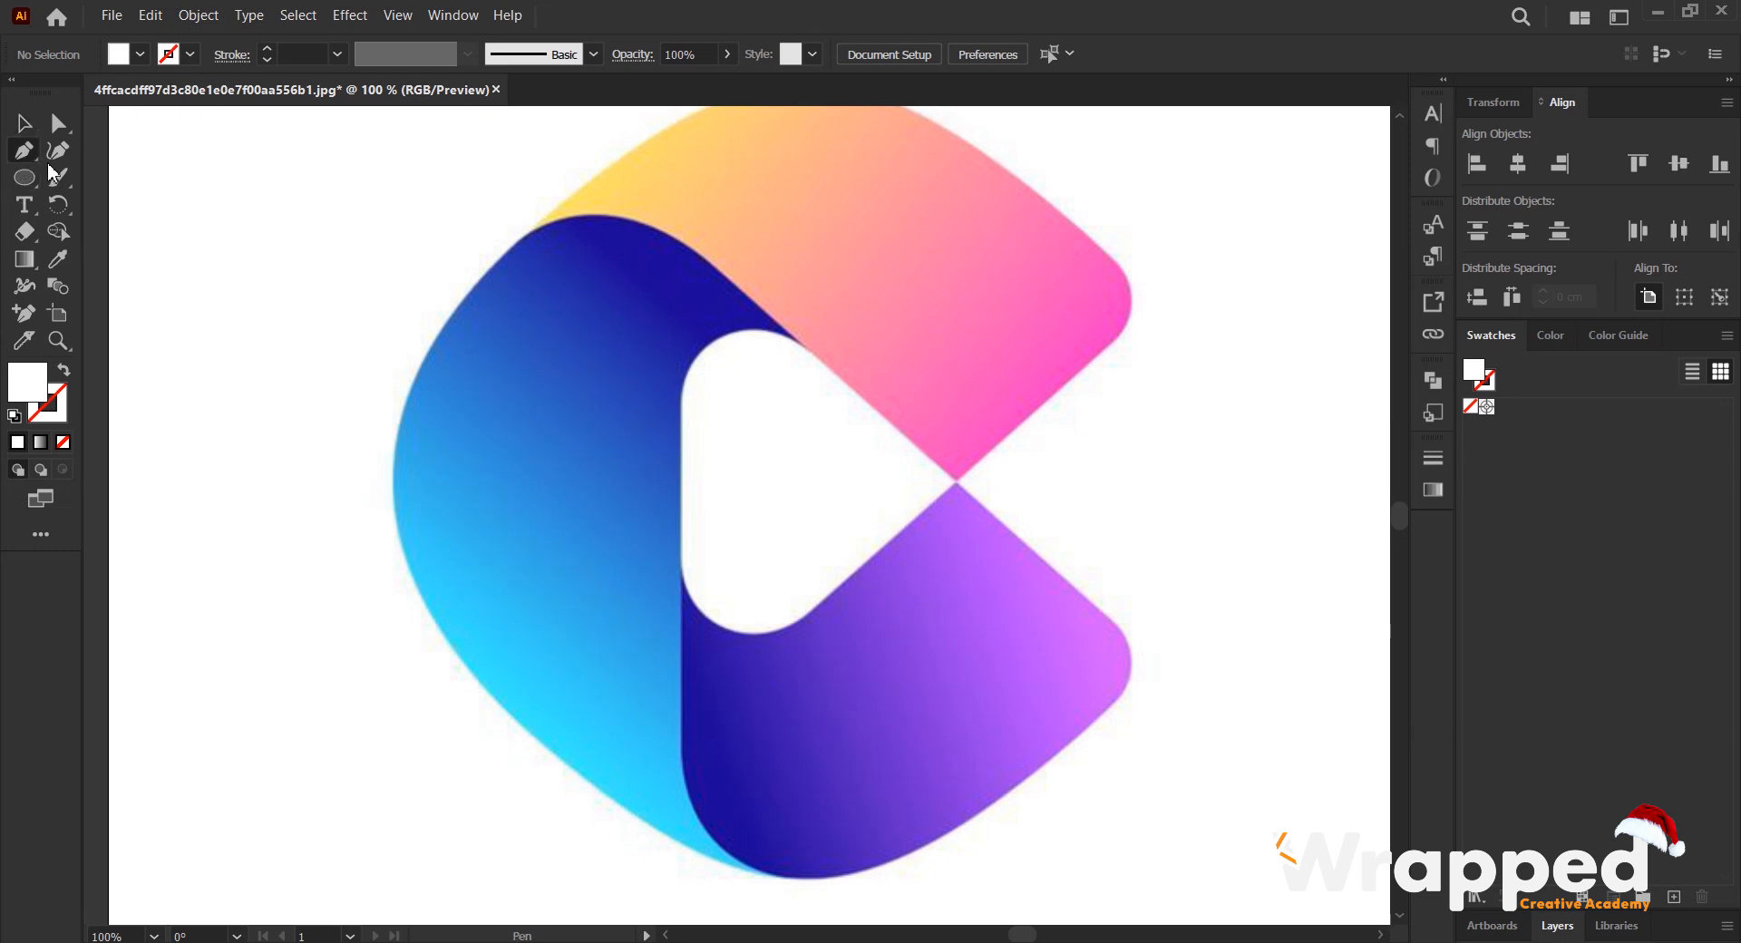
- Start tracing the blue section with the Pen tool, from its tip beside the white centre along its curved top to the yellow junction
alt+scroll(820, 354, up, 1)
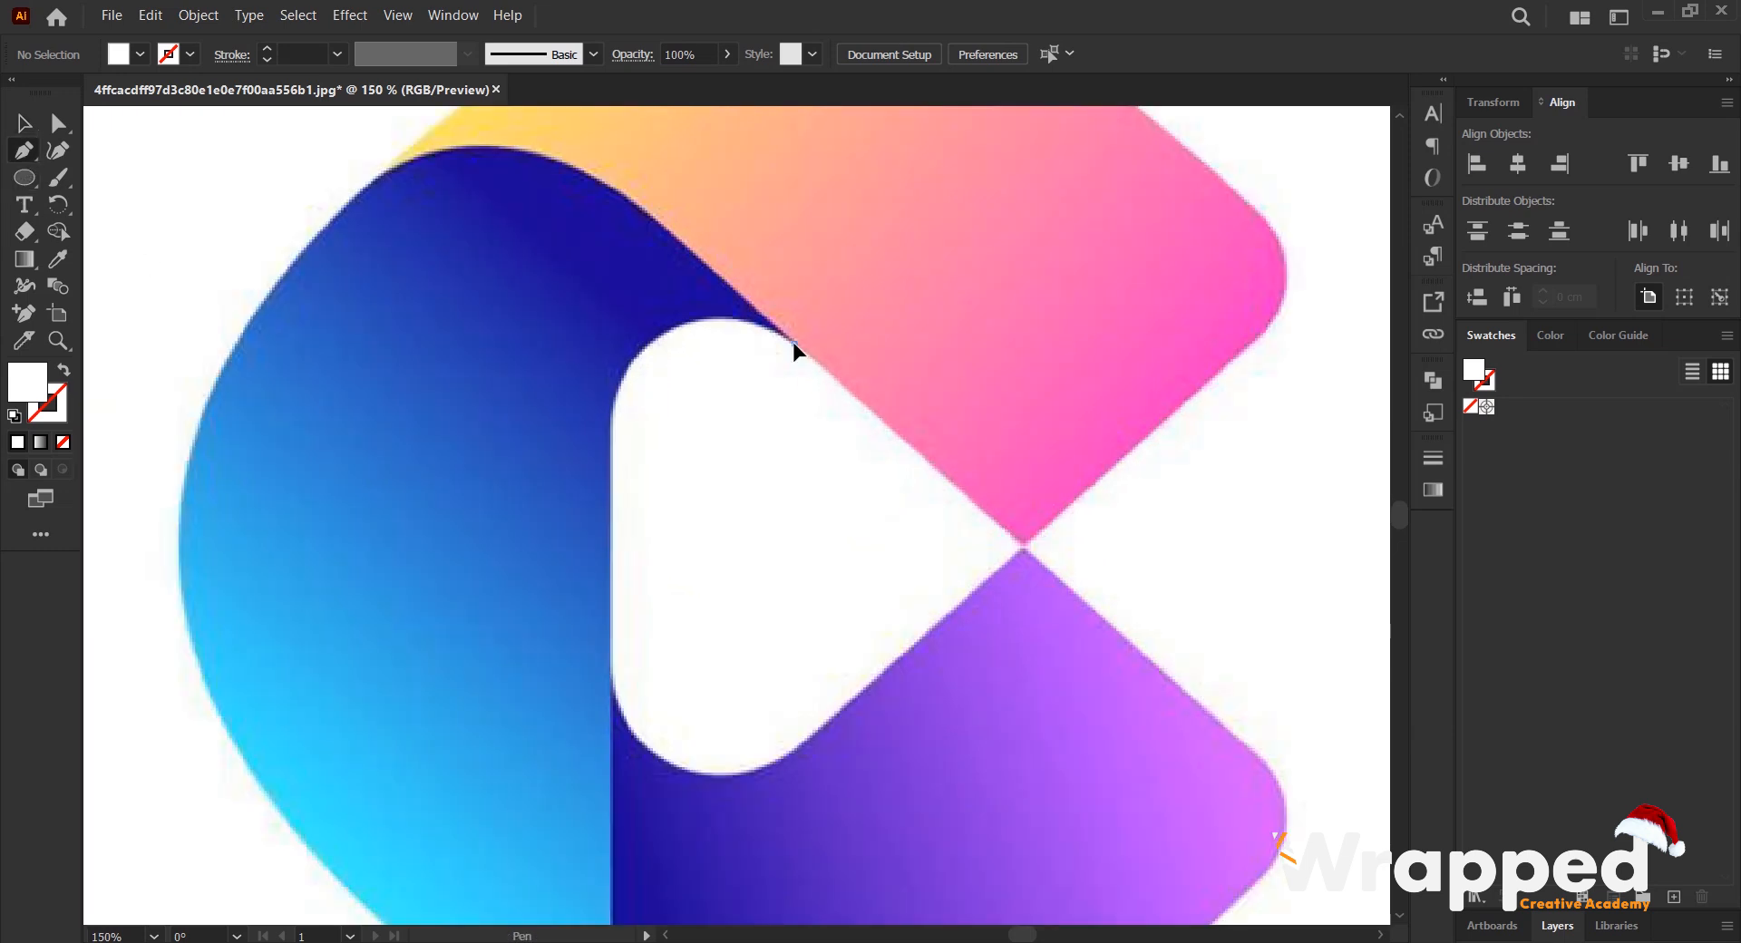
click(793, 349)
alt+scroll(574, 249, up, 1)
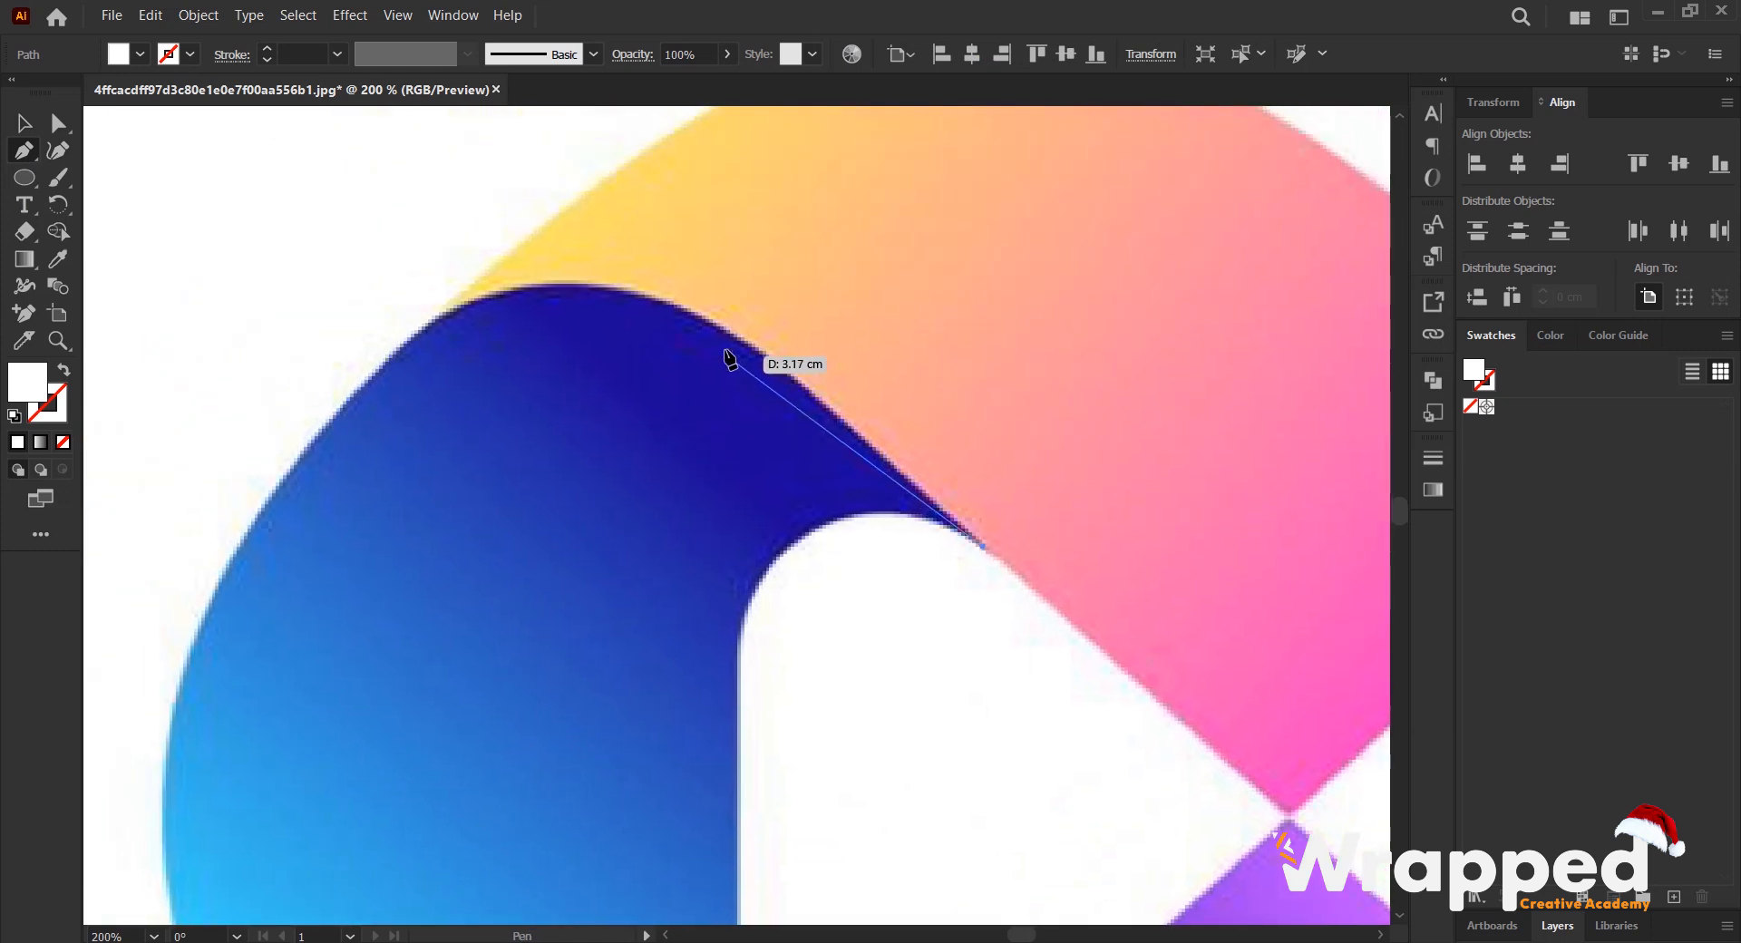
click(781, 367)
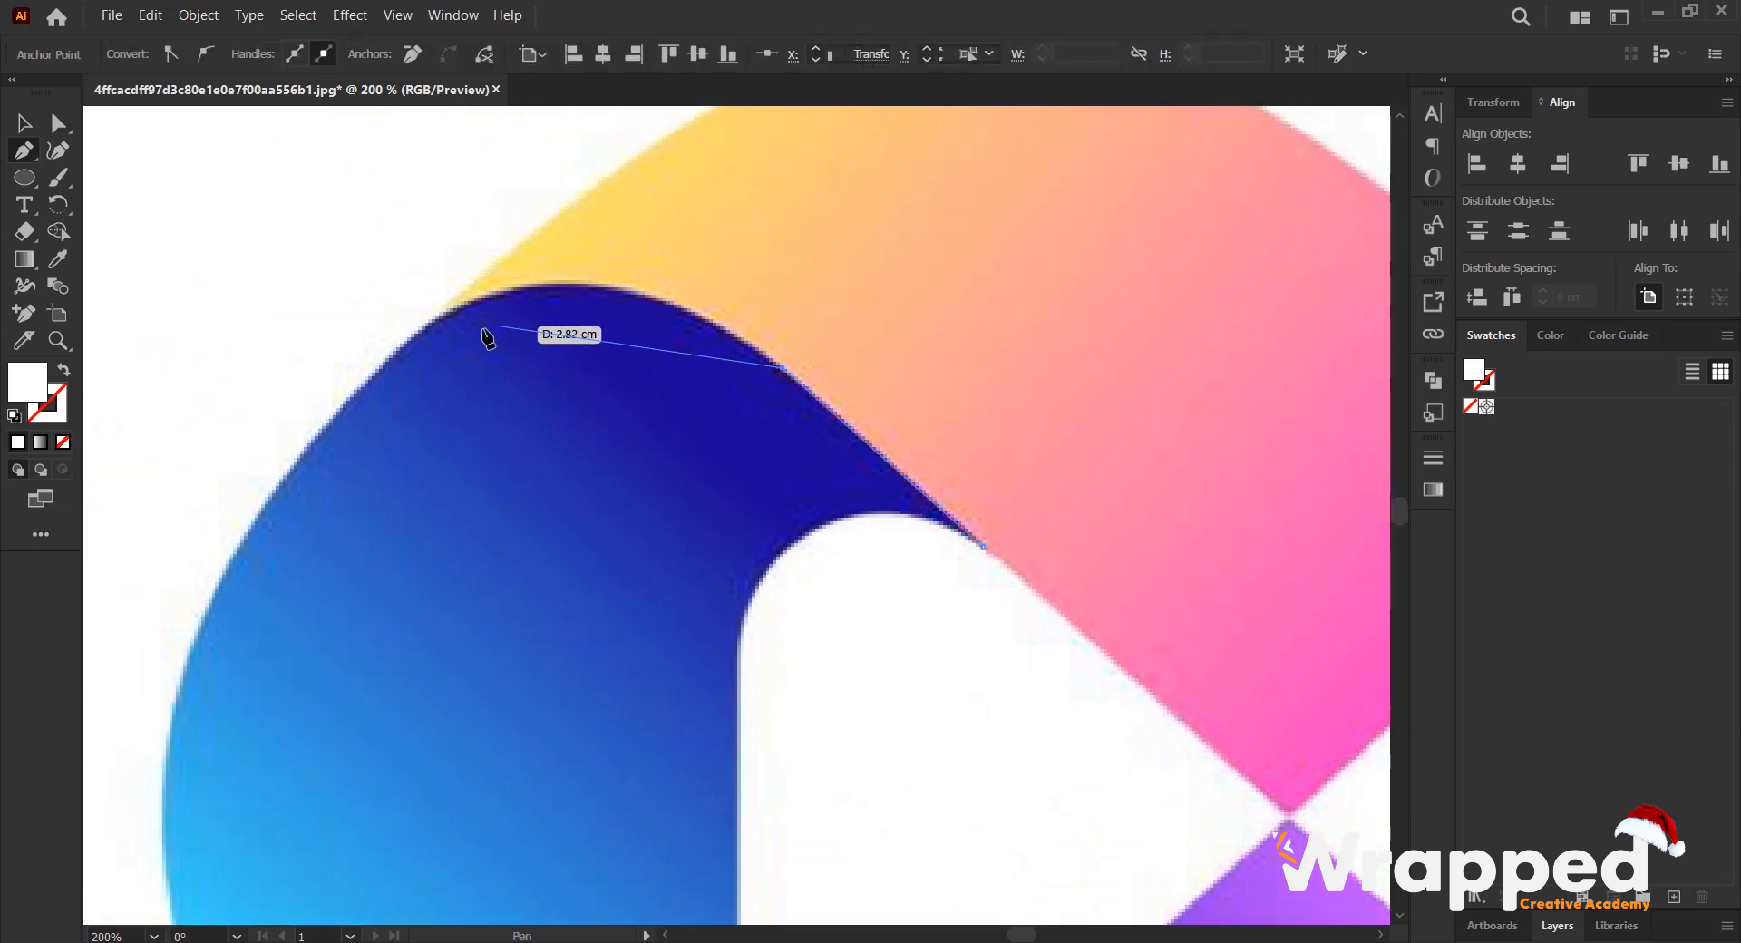
drag(440, 318, 256, 408)
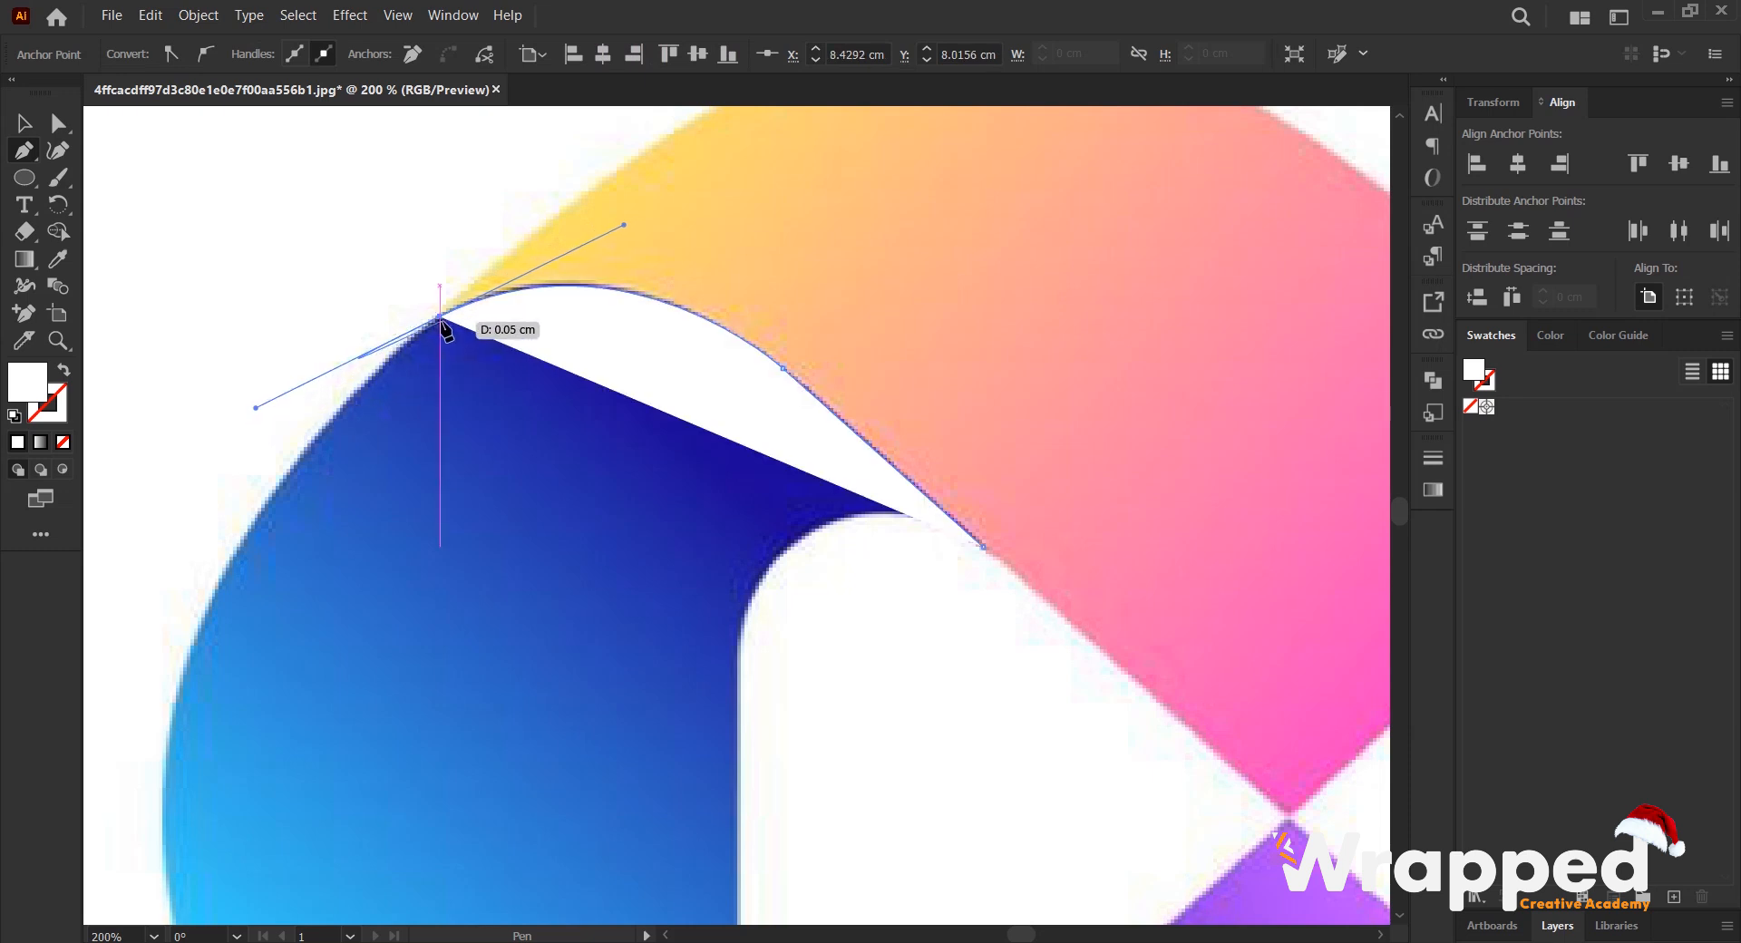
- Continue the blue section's path with a curve down the upper part of its outer left edge
scroll(502, 356, down, 1)
drag(453, 415, 892, 311)
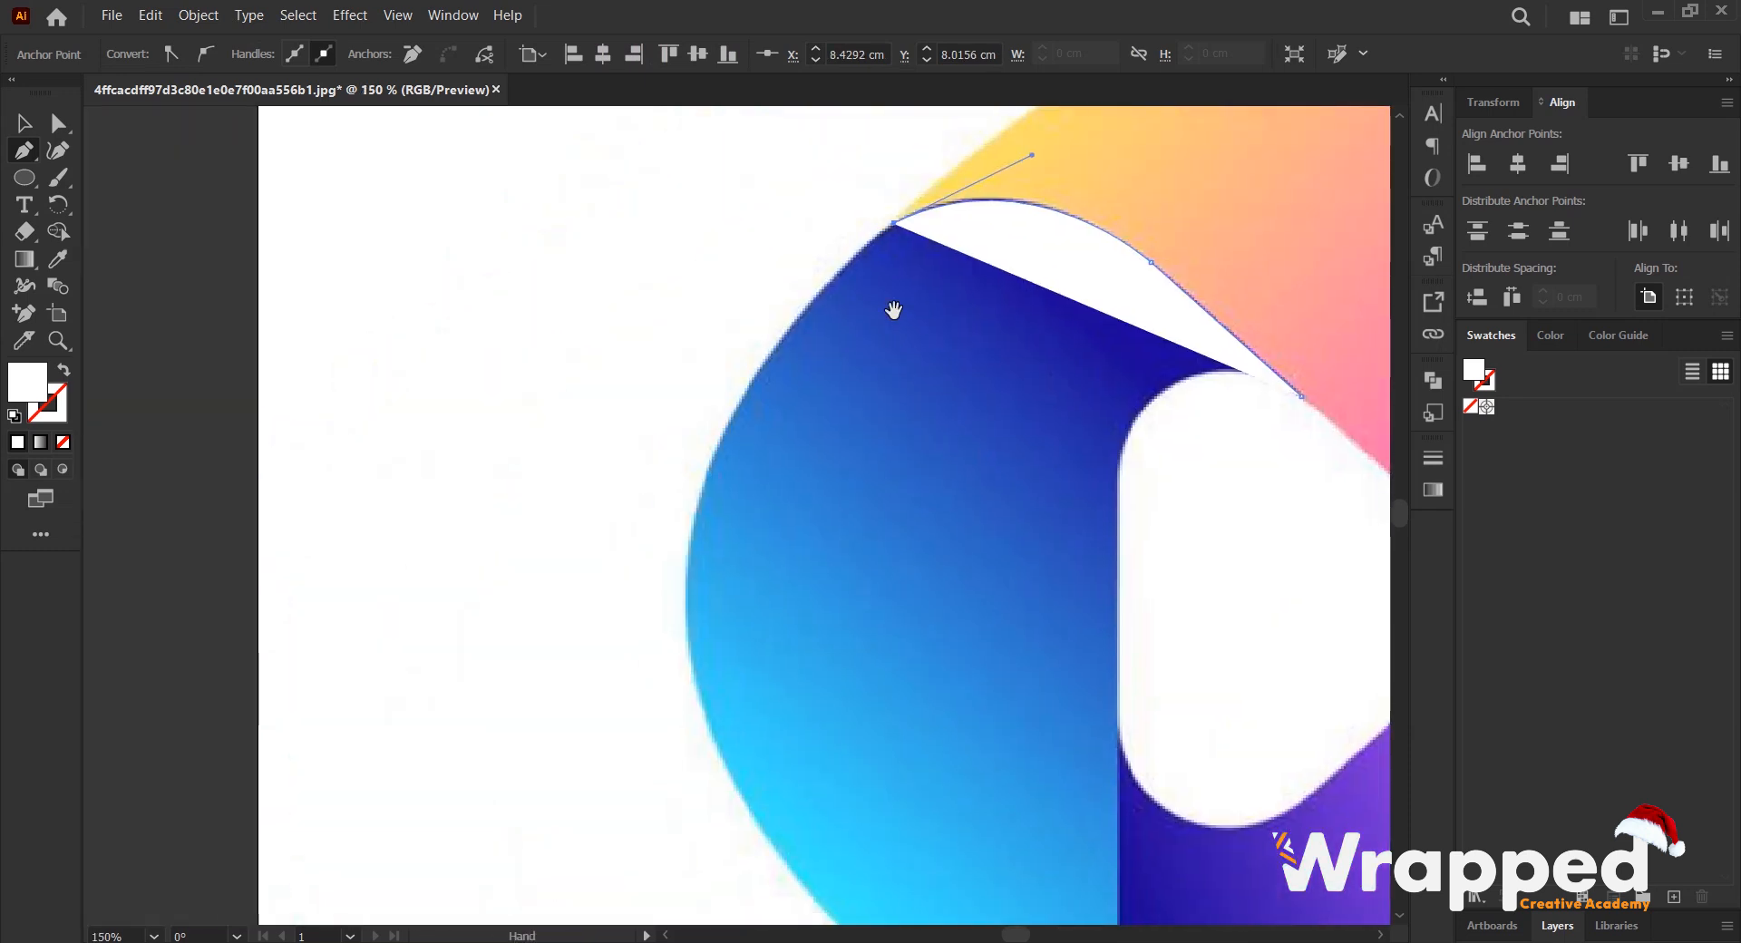
scroll(848, 286, up, 1)
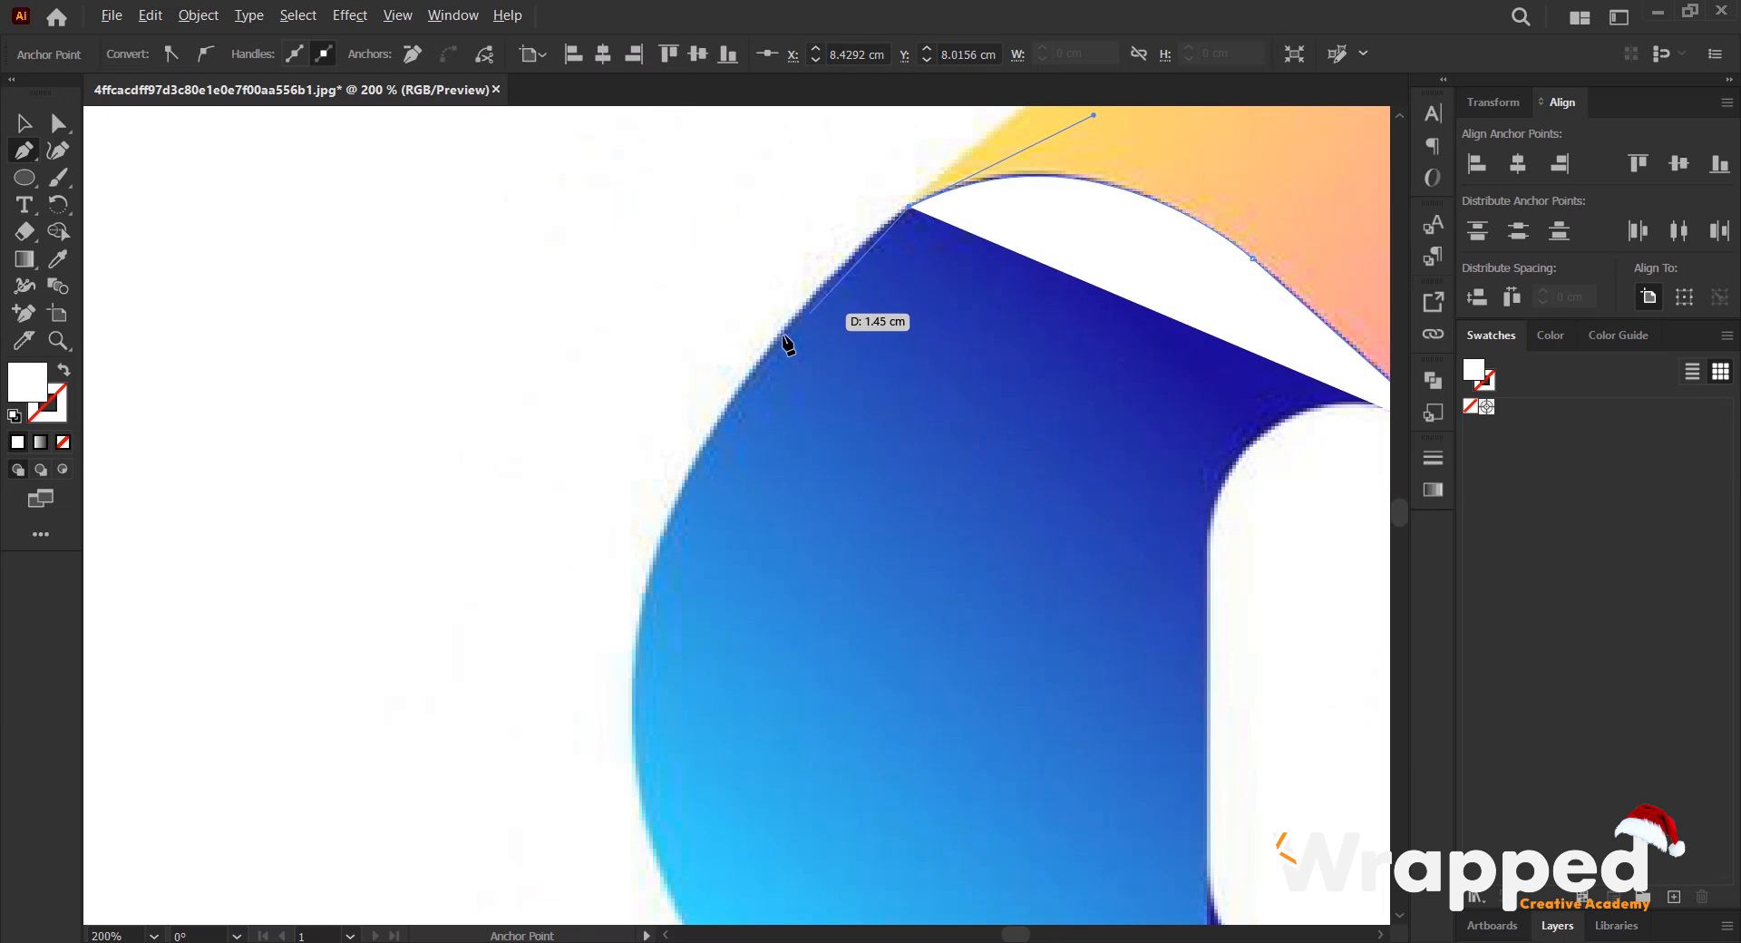
drag(673, 503, 672, 554)
drag(638, 612, 627, 641)
click(675, 503)
- Extend the path with a curve around the lower-left outer edge and remove the new anchor's outgoing handle
drag(751, 500, 570, 269)
scroll(591, 517, down, 2)
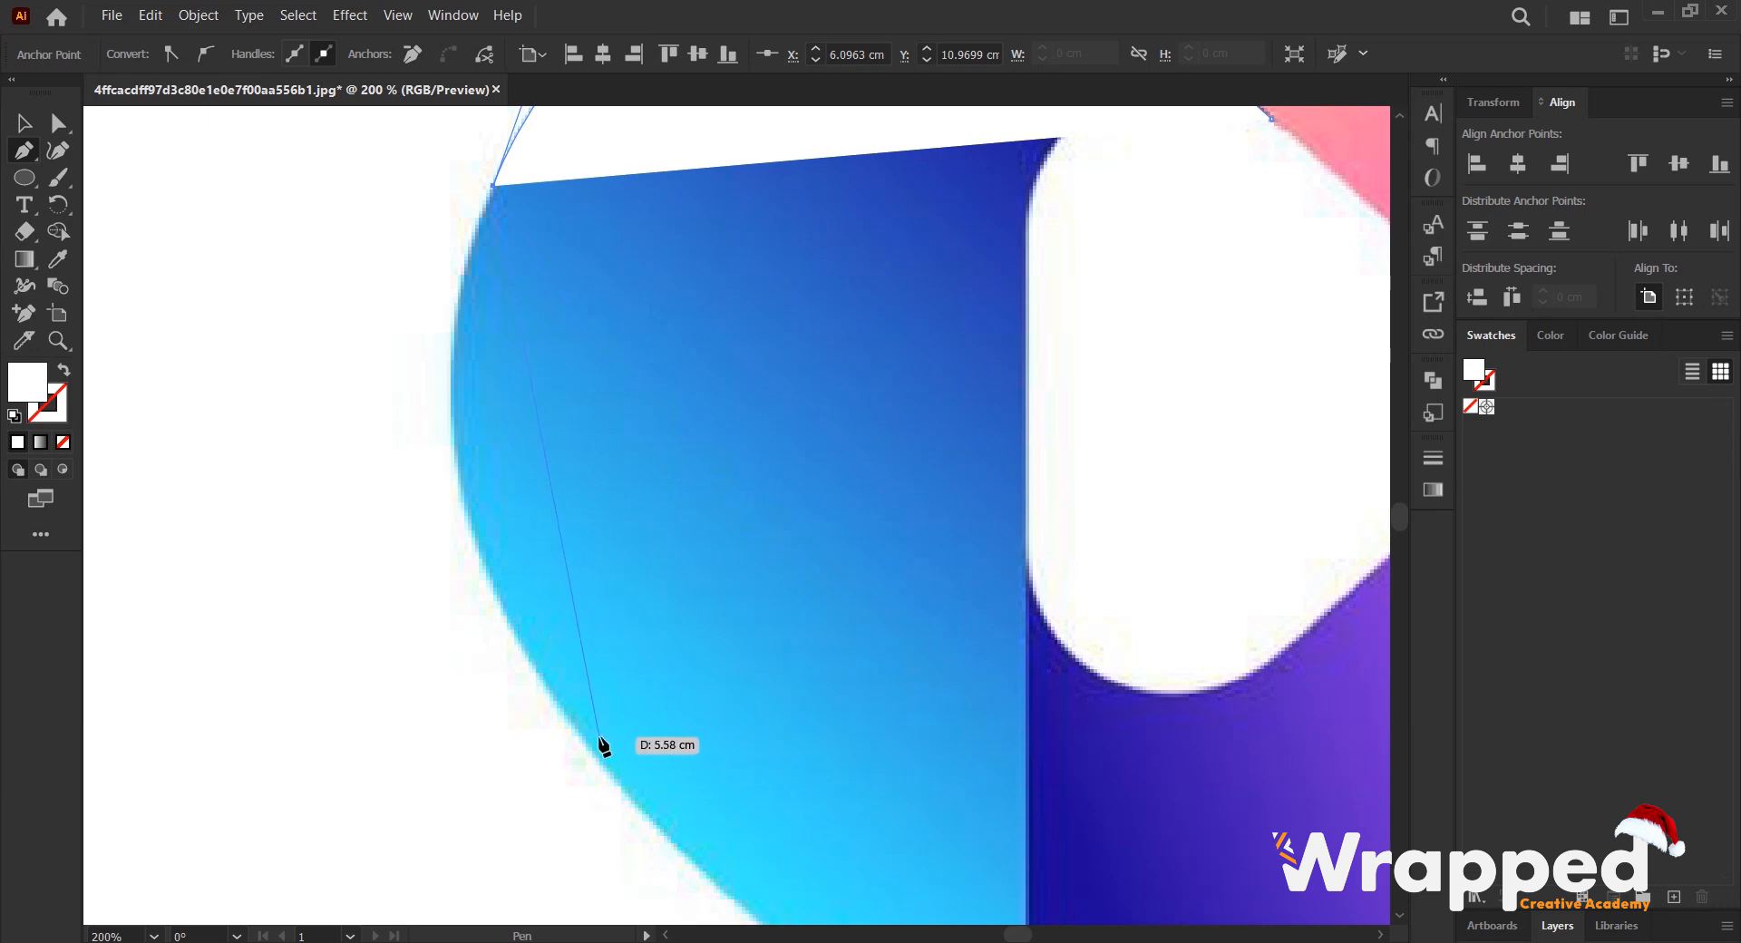
scroll(602, 738, down, 1)
scroll(610, 744, down, 2)
drag(618, 717, 833, 679)
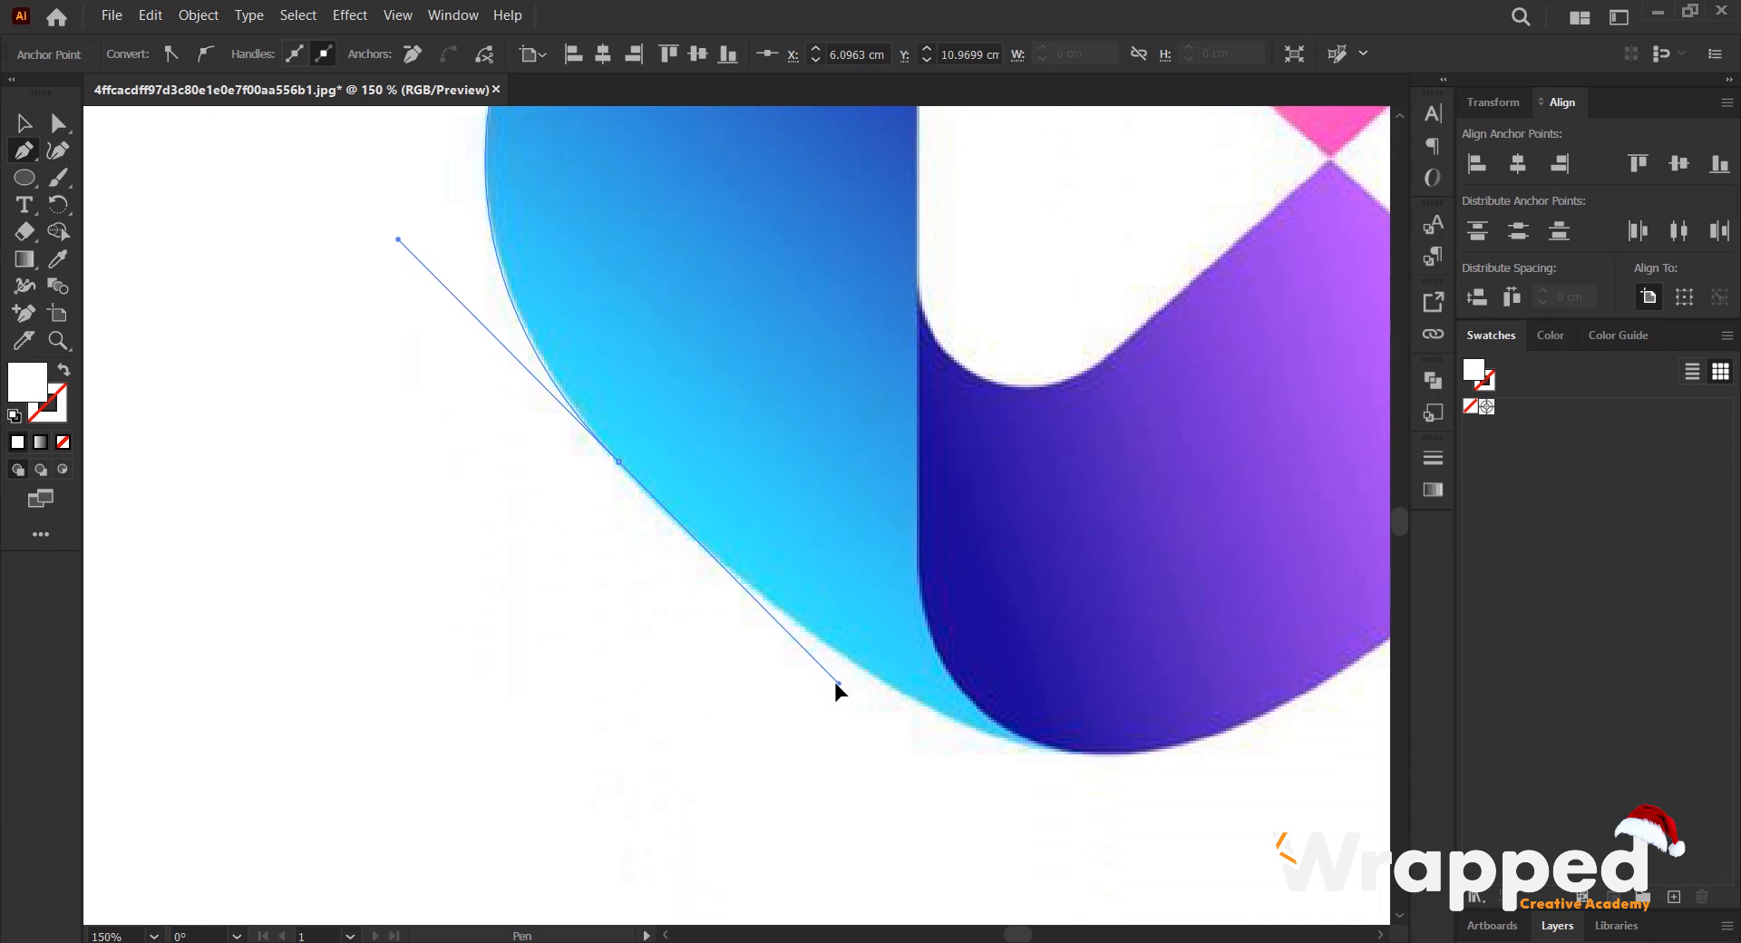
click(620, 463)
- Curve the path along the bottom edge to the blue section's lower tip and set the path's fill to none
scroll(797, 420, down, 3)
scroll(611, 498, up, 2)
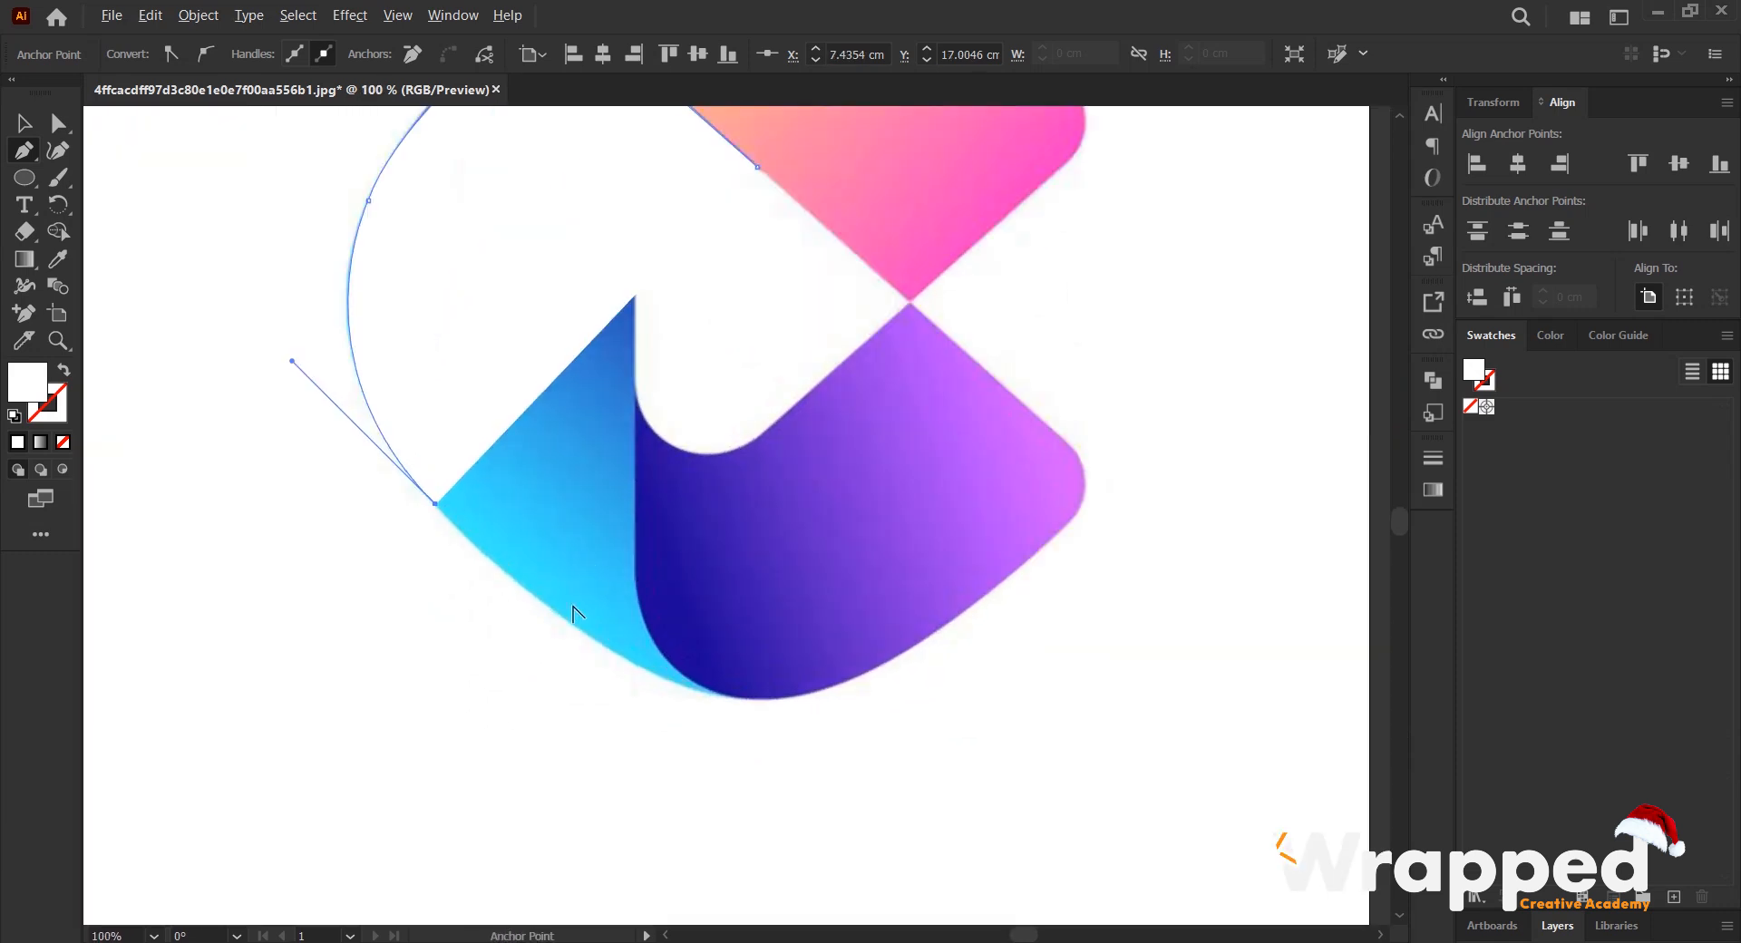
scroll(564, 634, up, 3)
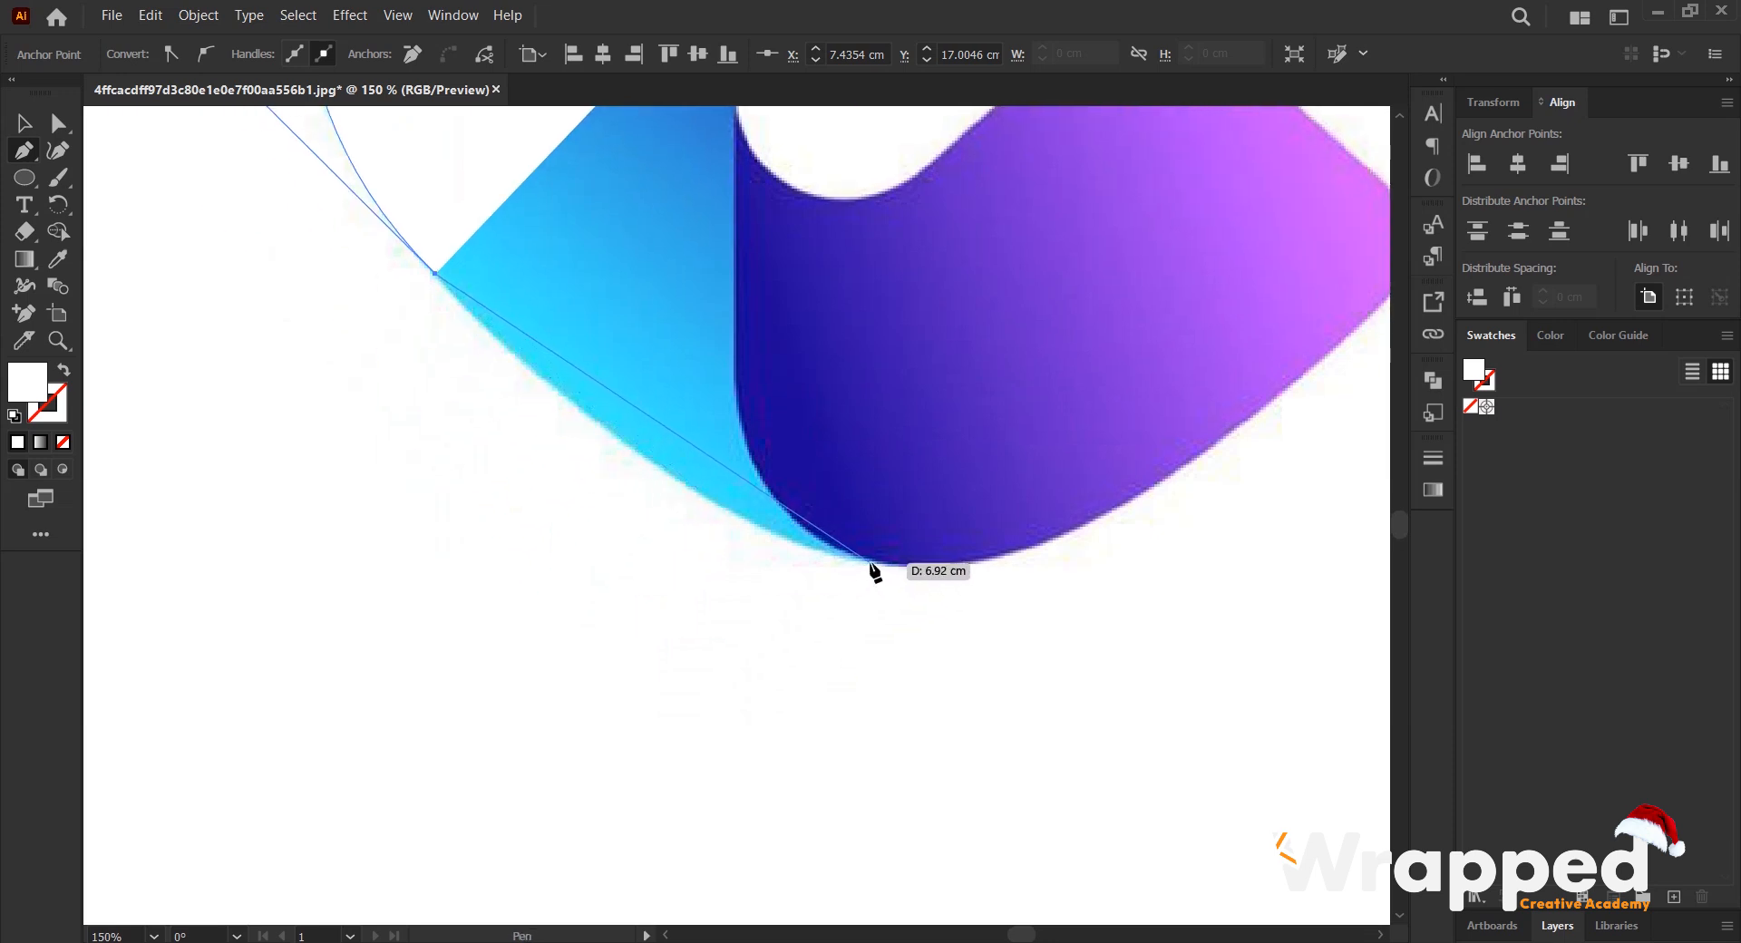
drag(871, 563, 1081, 595)
drag(876, 569, 88, 425)
click(66, 443)
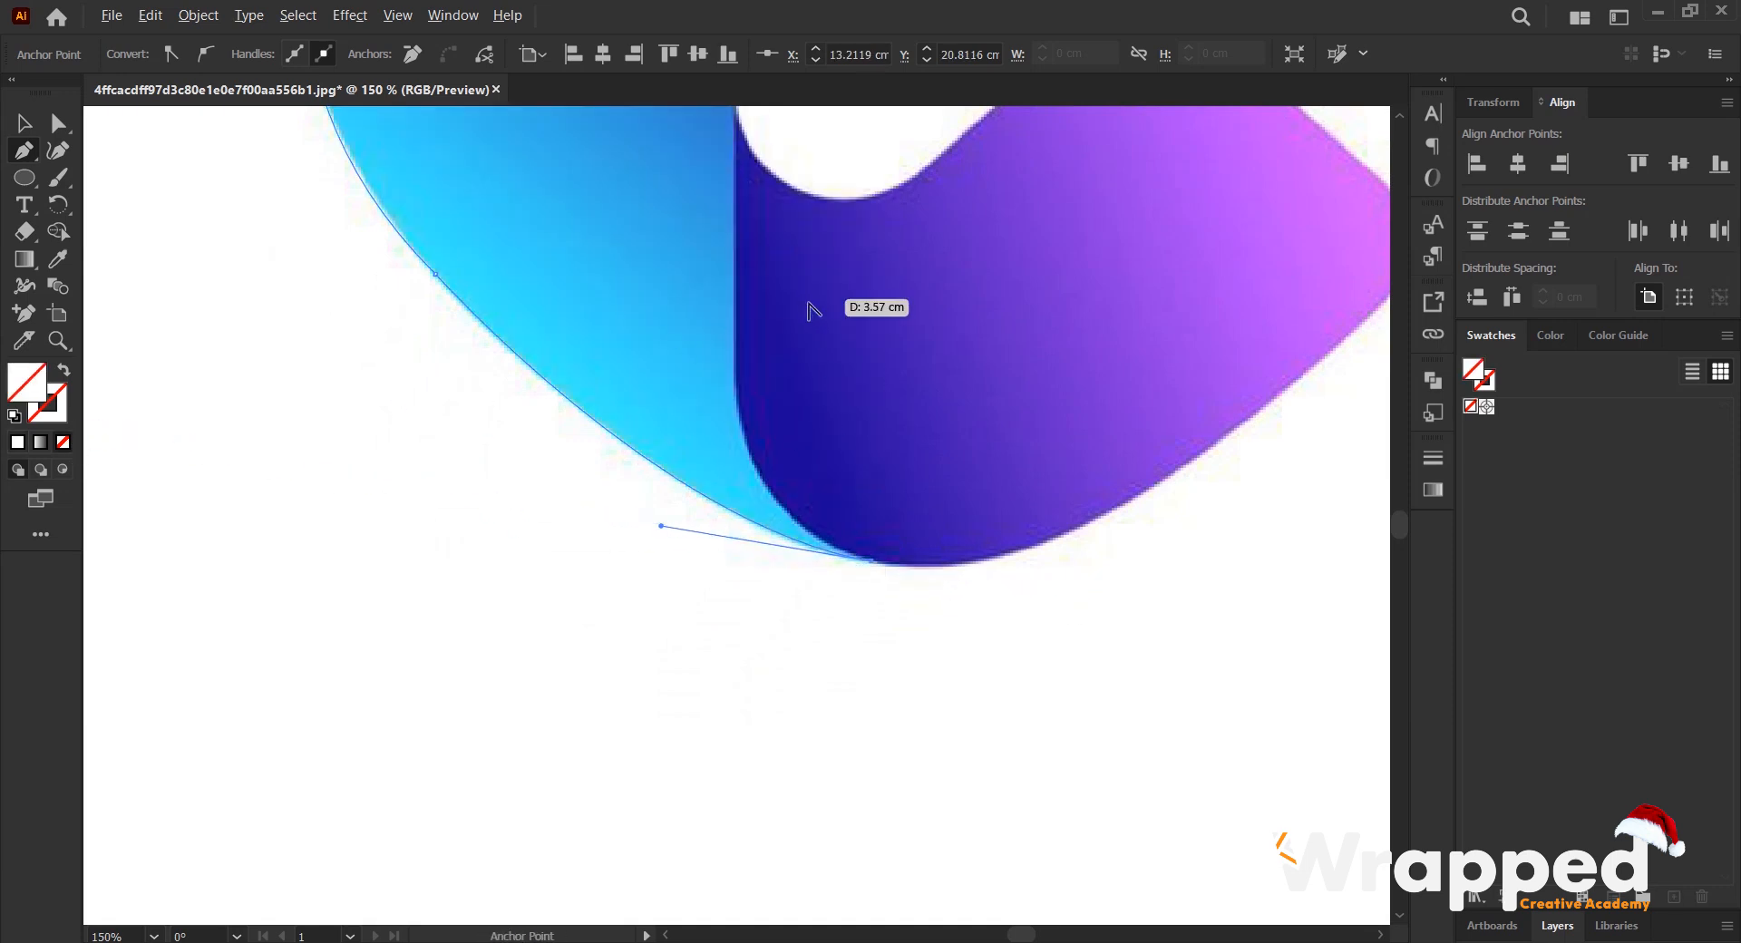
- Trace from the lower tip around the purple section's curve and straight up to the top of the white centre's left side
key(alt)
scroll(700, 356, up, 2)
scroll(700, 356, up, 1)
drag(736, 481, 726, 314)
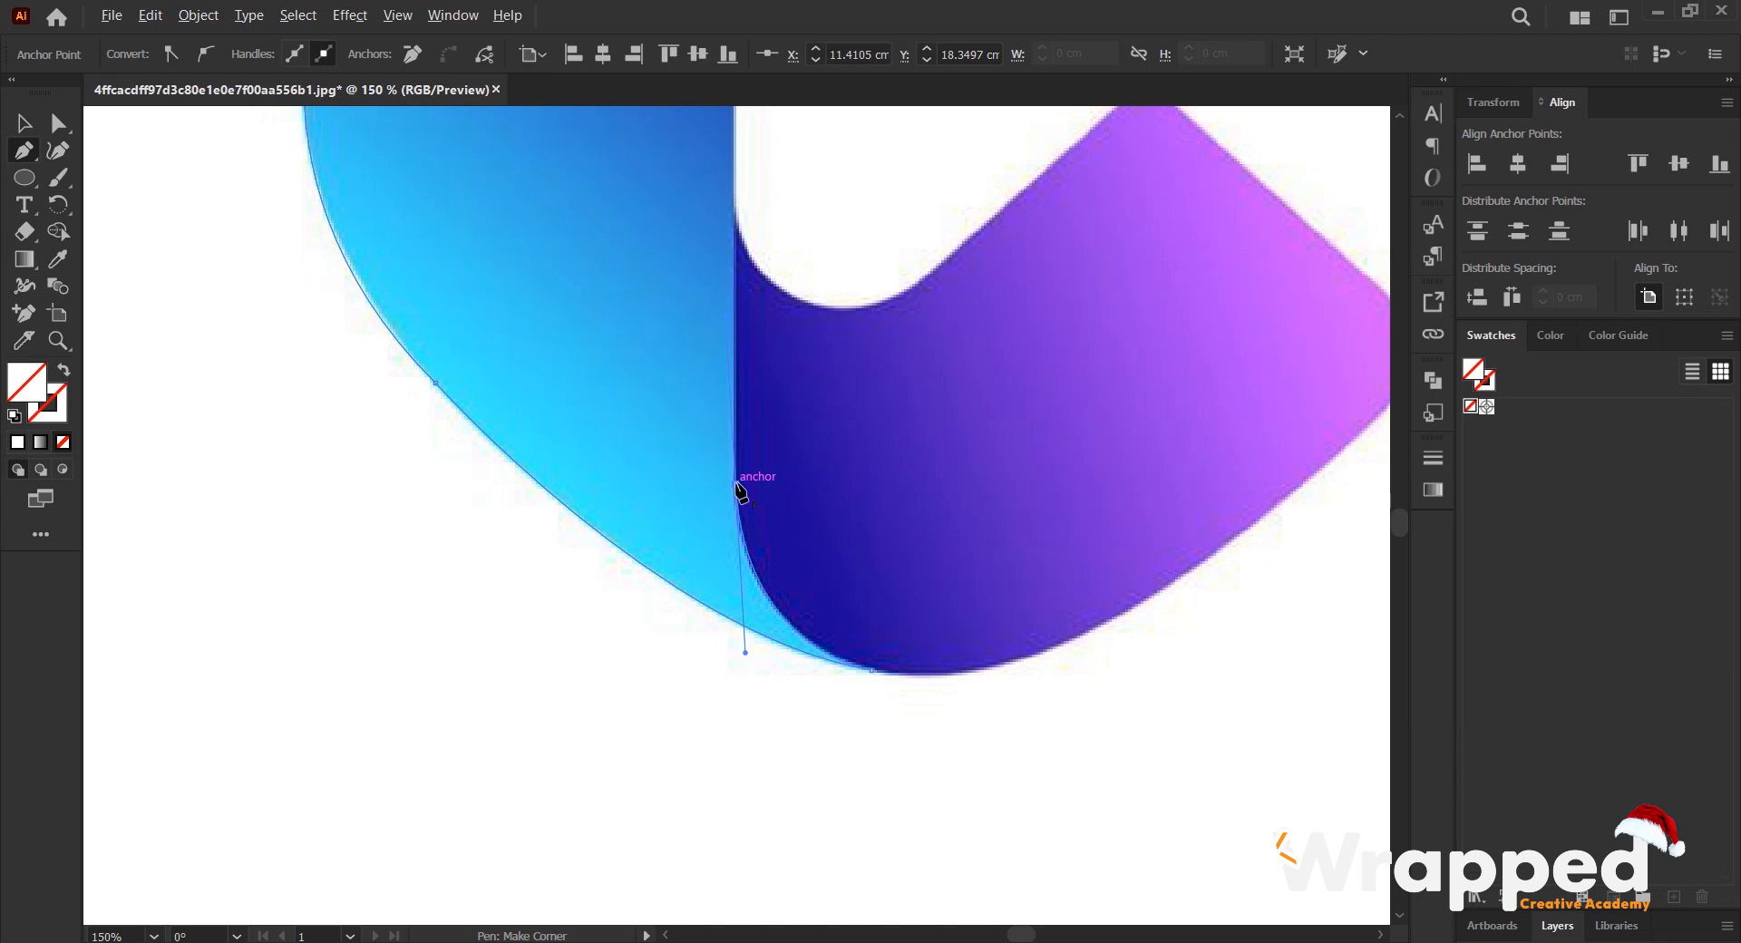
scroll(736, 399, up, 3)
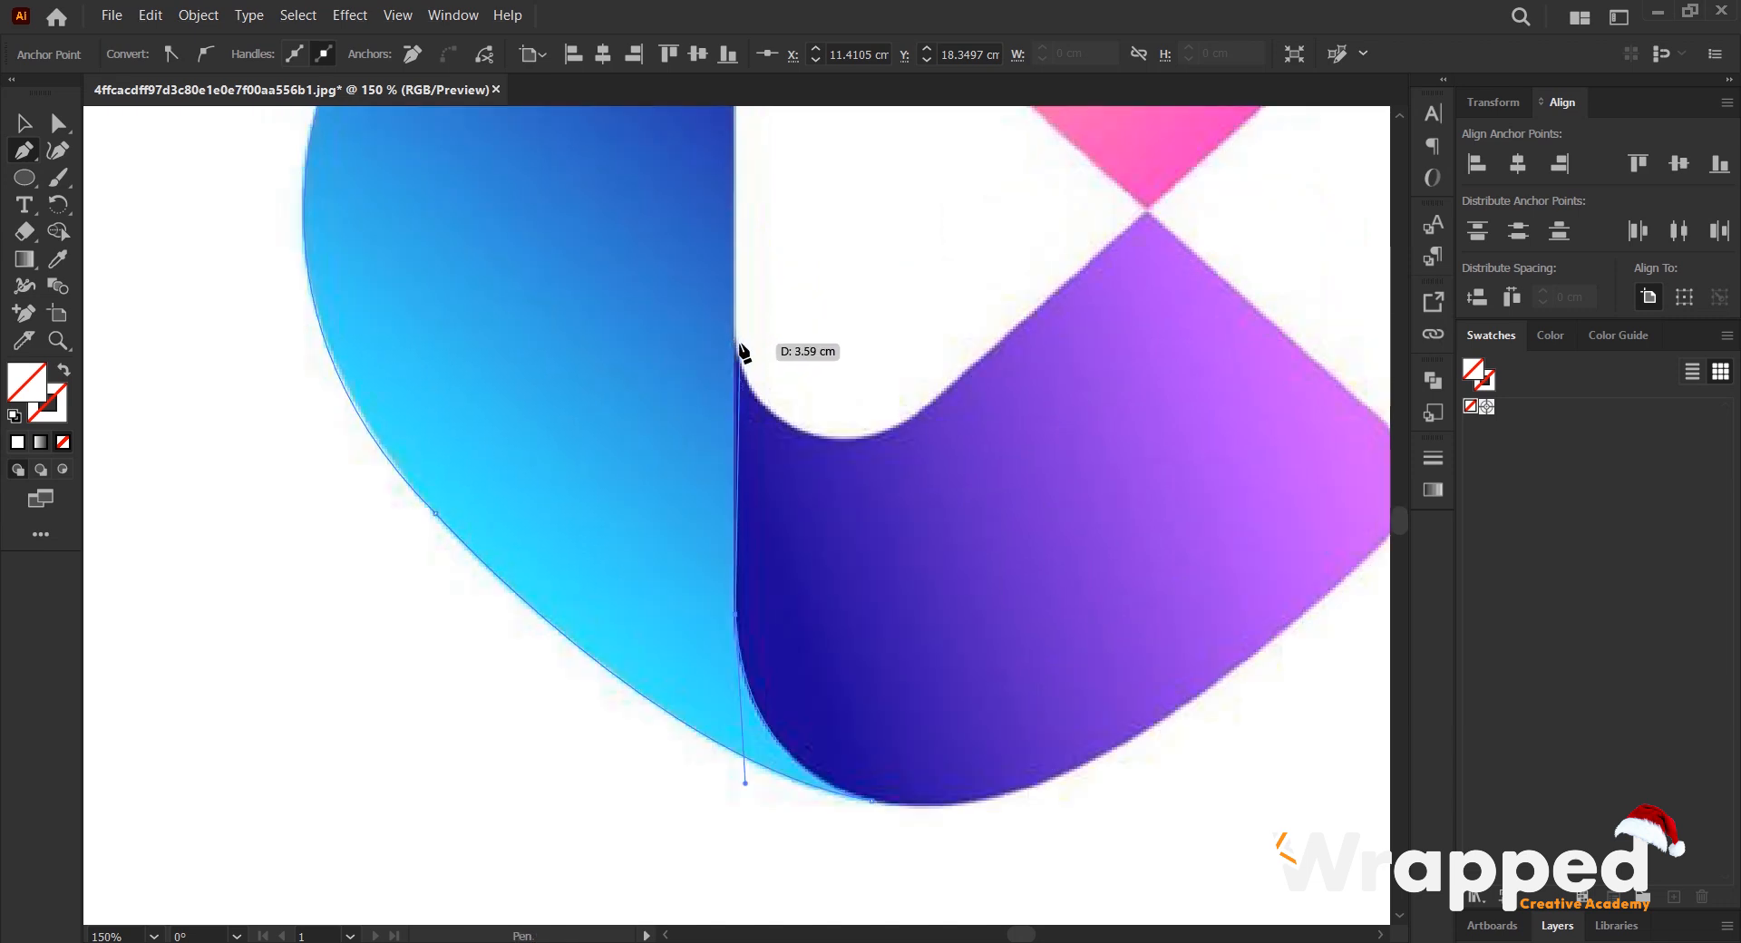
alt+scroll(739, 353, down, 1)
scroll(740, 309, up, 3)
alt+scroll(740, 325, up, 1)
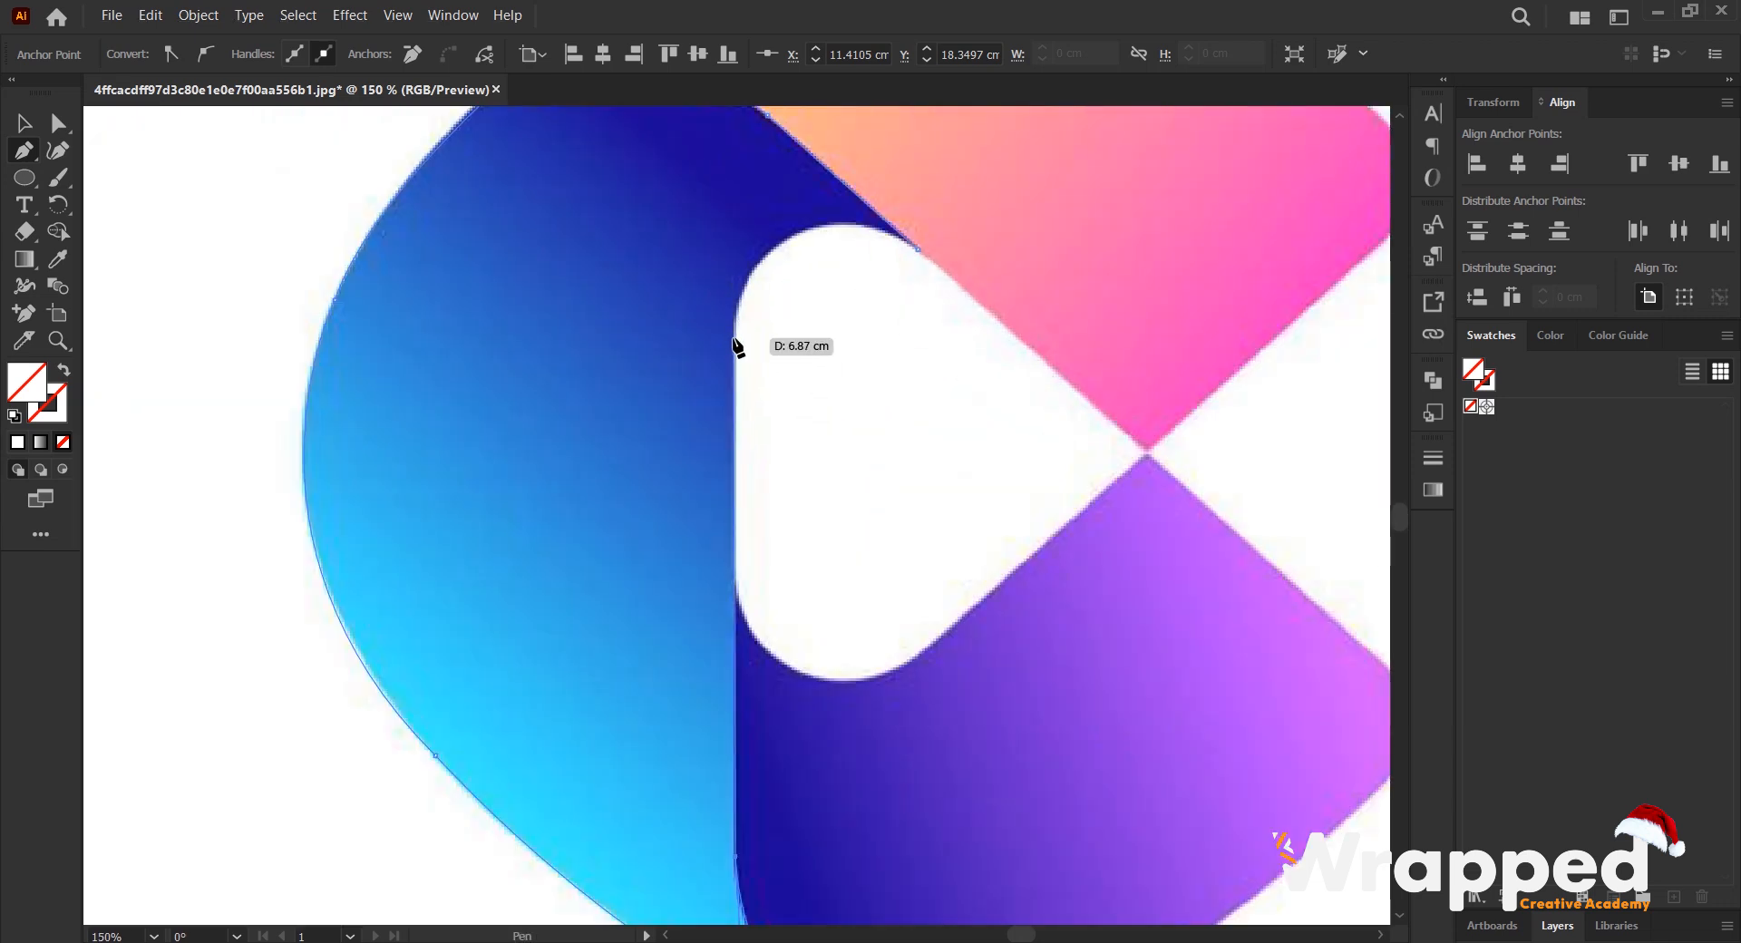
alt+scroll(740, 335, up, 1)
- Close the path with curves around the white centre's upper rounded corner, ending at the starting anchor
drag(976, 237, 1204, 352)
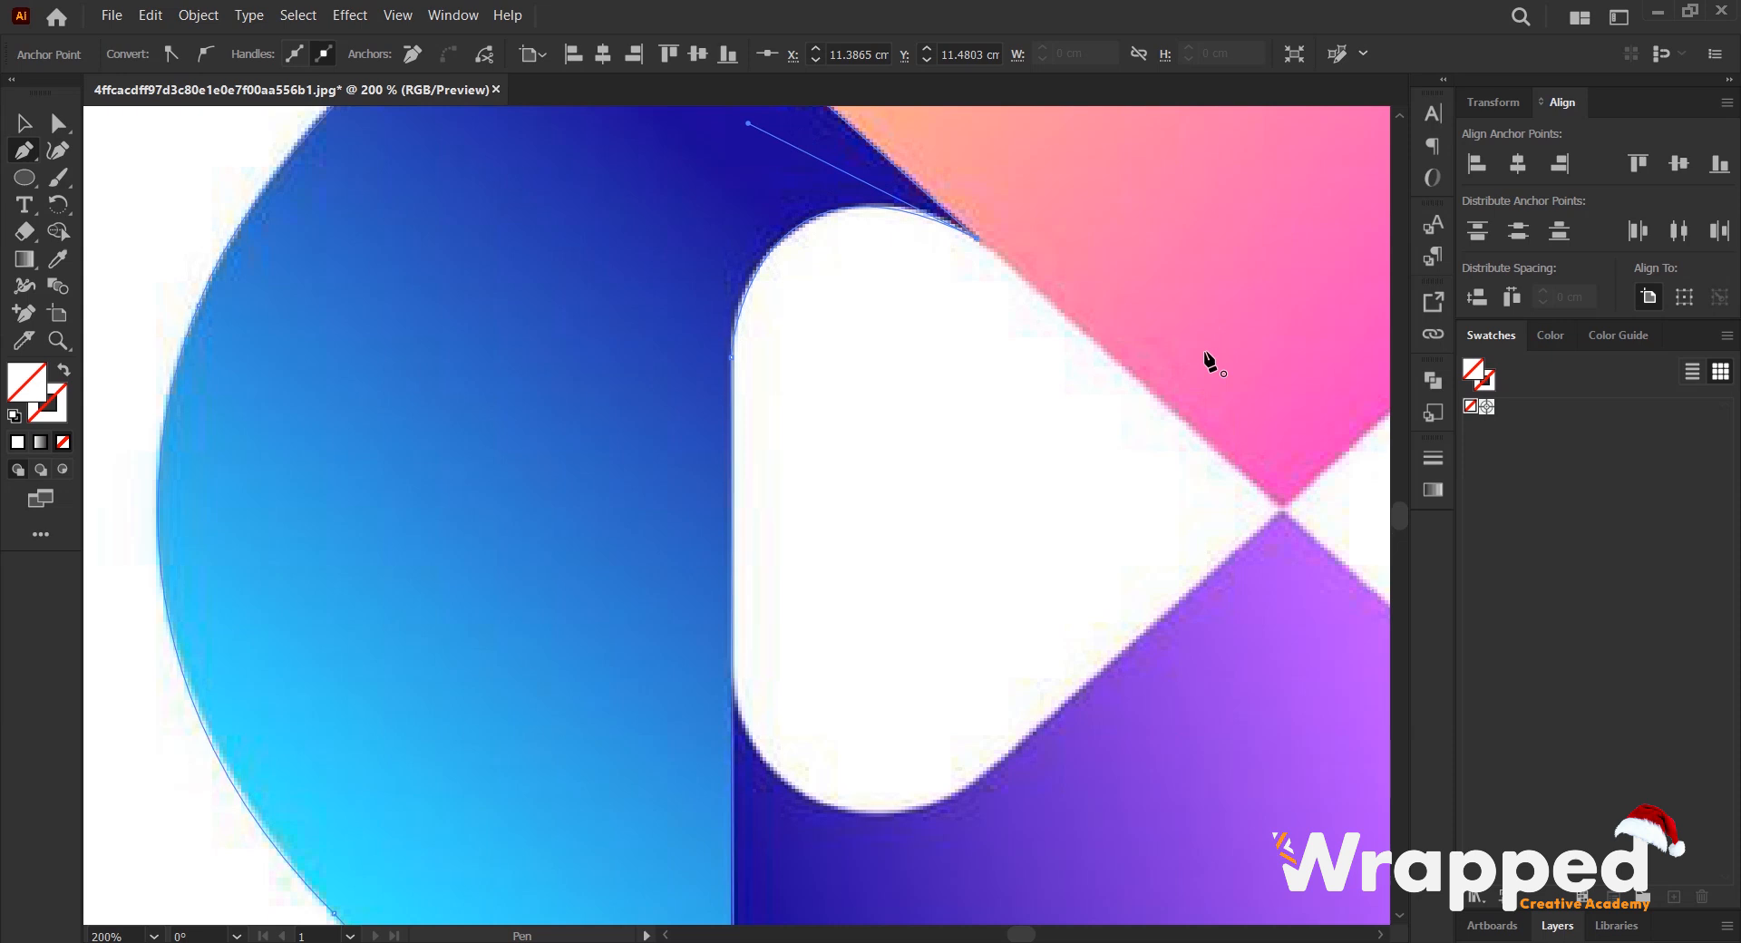
key(ctrl+z)
alt+scroll(763, 249, up, 1)
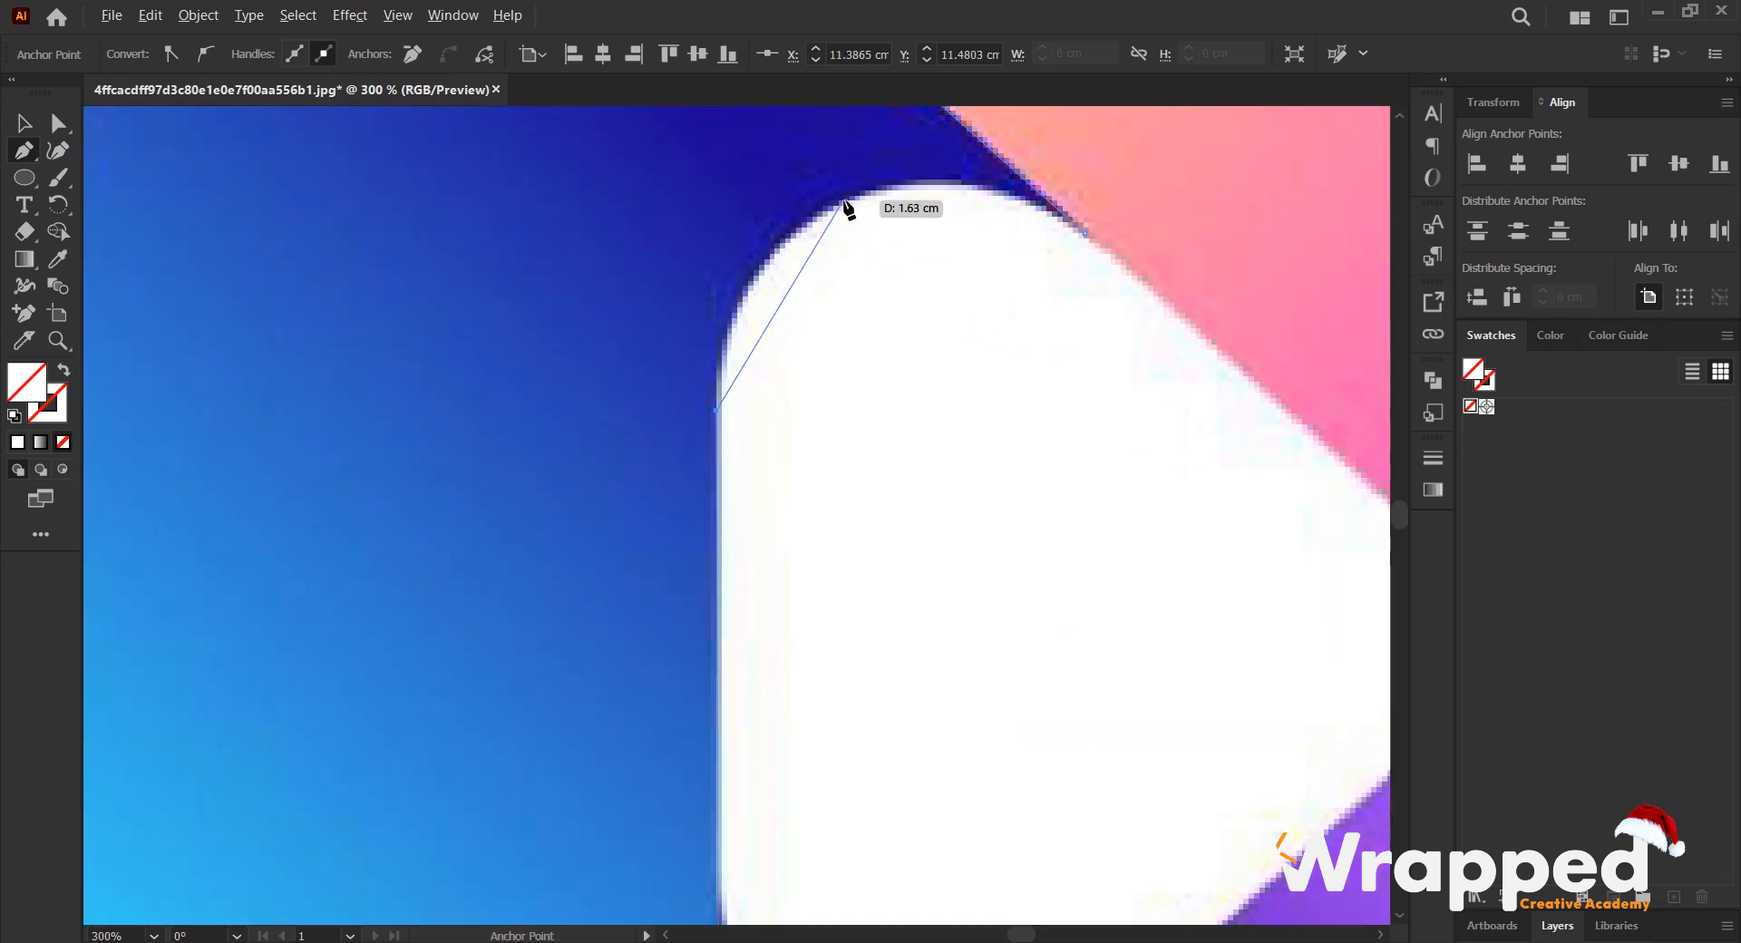
drag(850, 201, 943, 179)
drag(1084, 233, 1111, 260)
drag(1172, 317, 1186, 318)
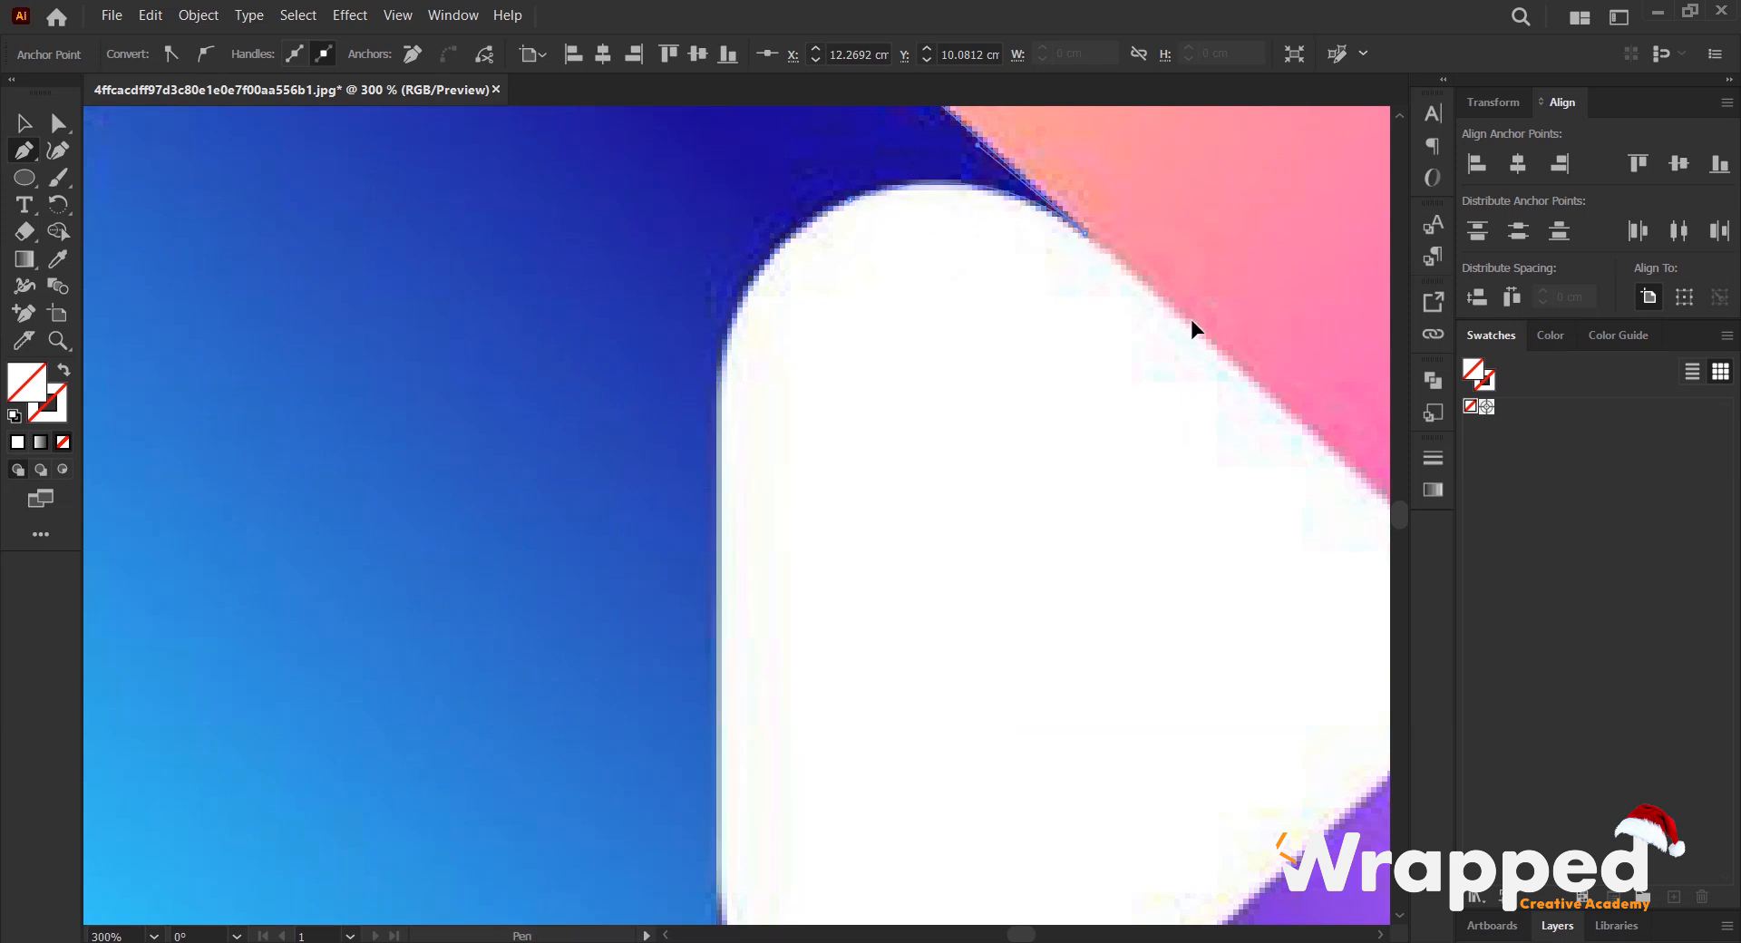
- Fill the traced shape with a blue sampled from the logo using the Eyedropper
scroll(886, 268, down, 3)
key(space)
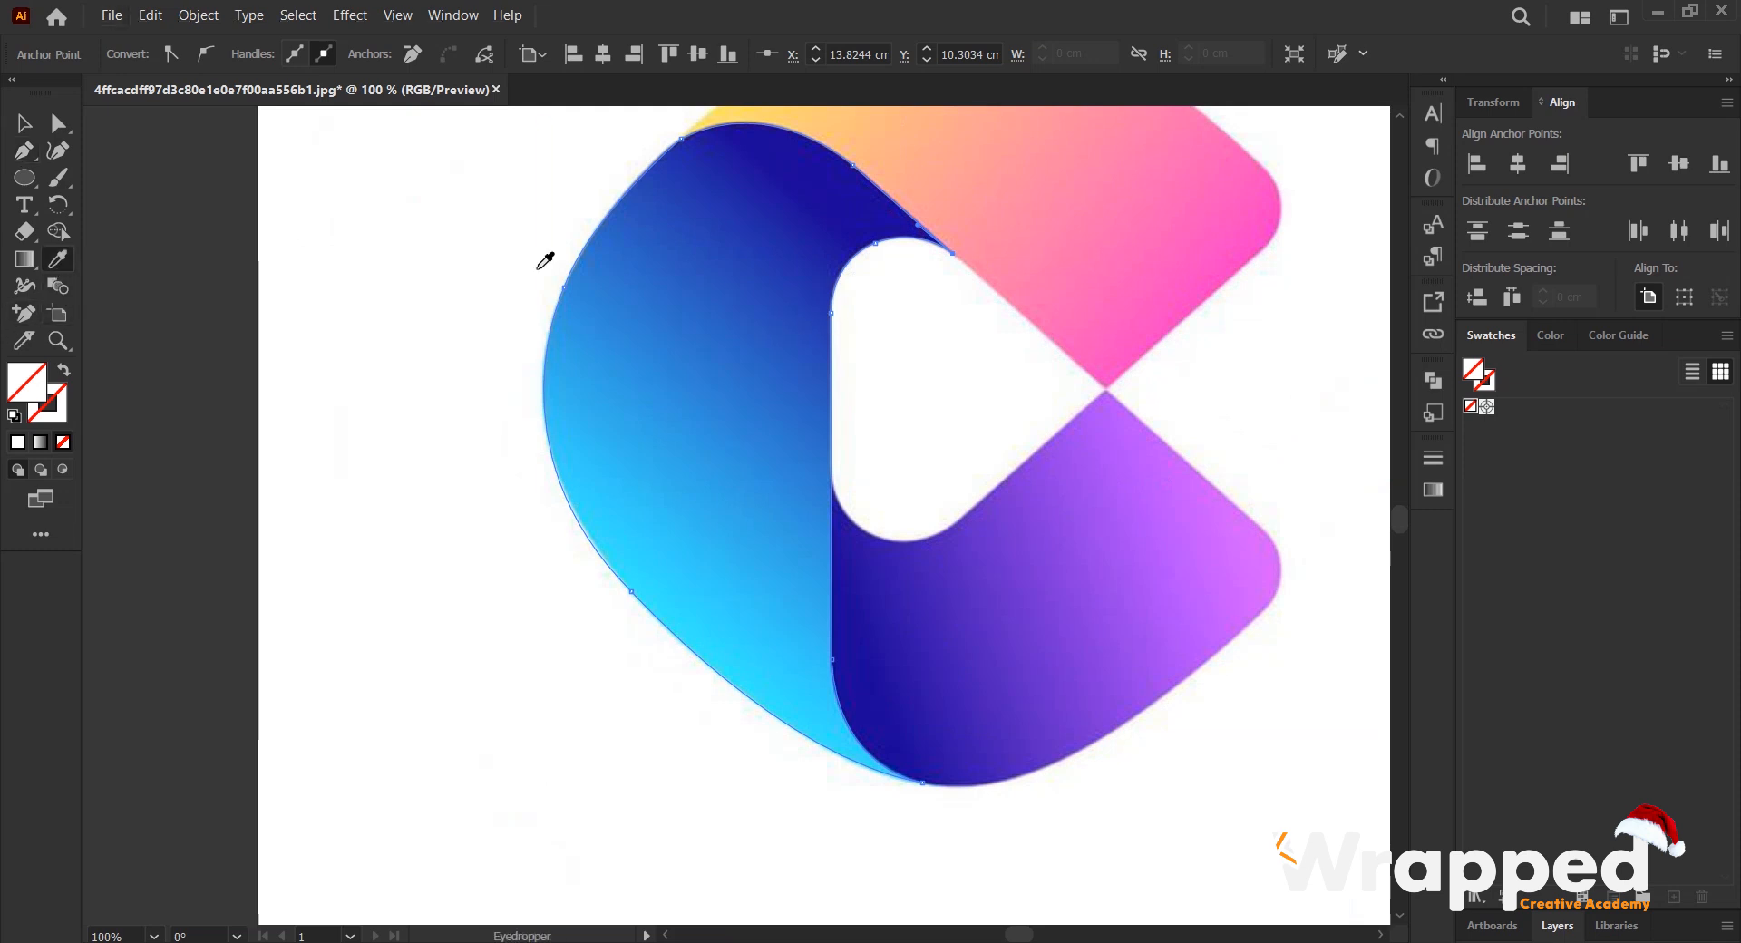
click(662, 277)
- Move the blue traced shape to the left, clear of the reference logo
scroll(662, 300, down, 1)
click(25, 126)
drag(724, 335, 399, 341)
scroll(923, 375, up, 1)
drag(929, 287, 898, 447)
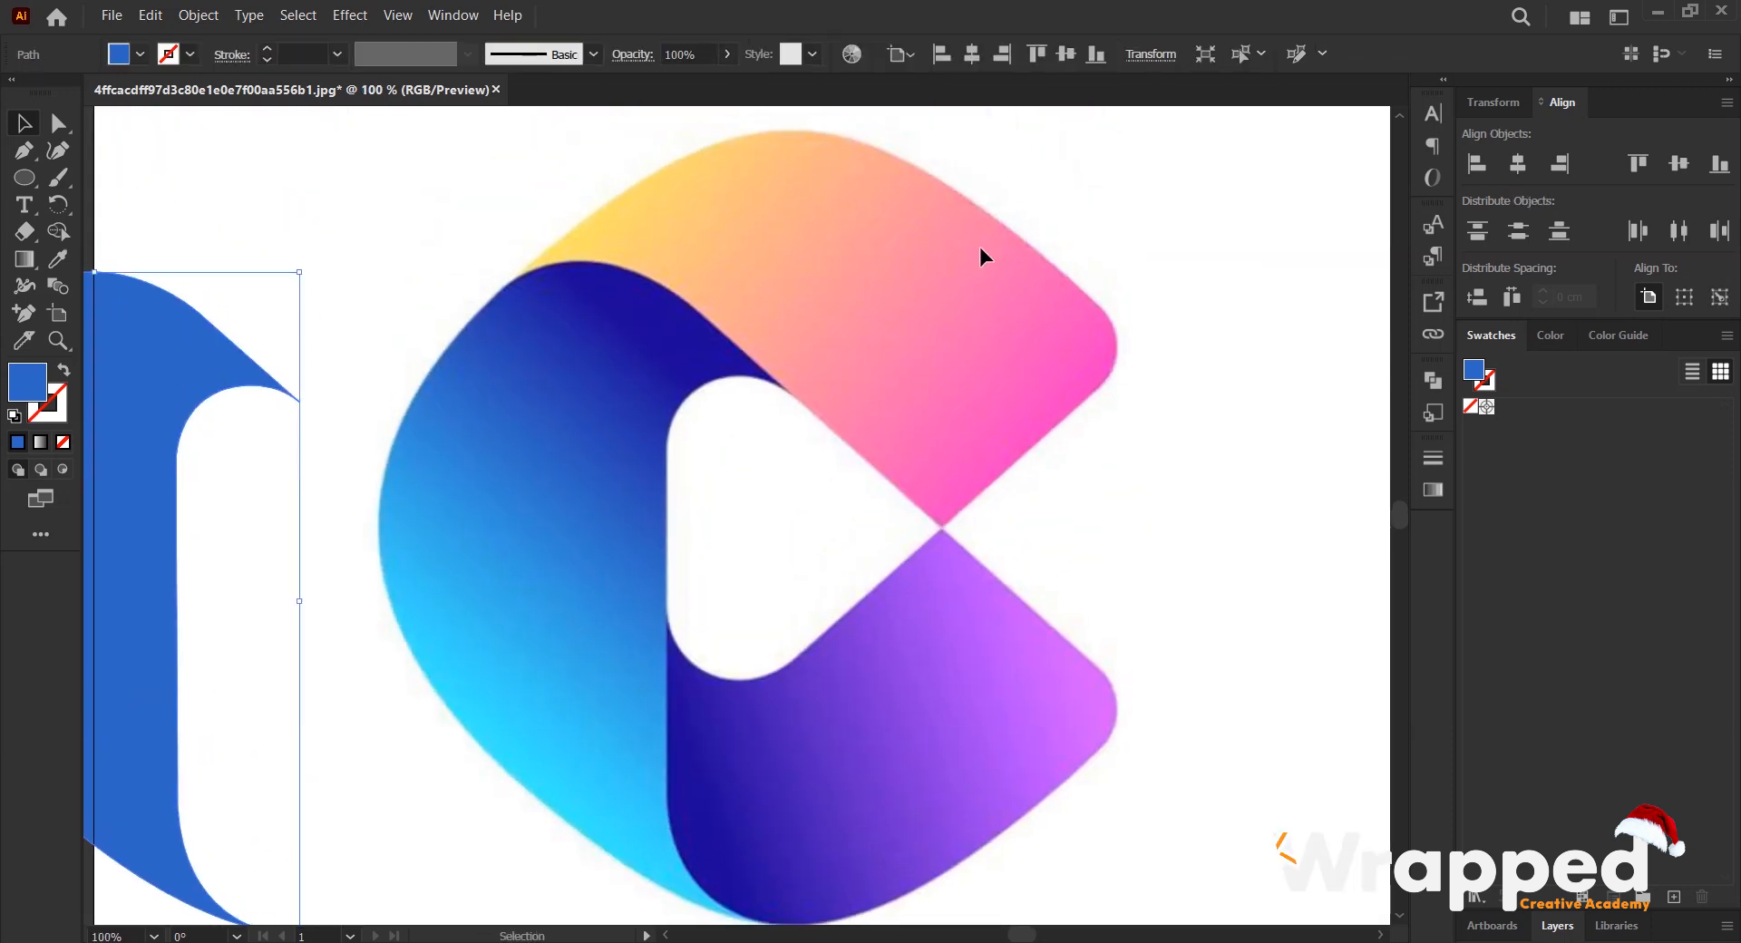
- Trace the yellow-pink section's outer edge with the Pen tool, from its left tip over the top of the arc
scroll(979, 246, up, 1)
drag(956, 339, 950, 382)
key(p)
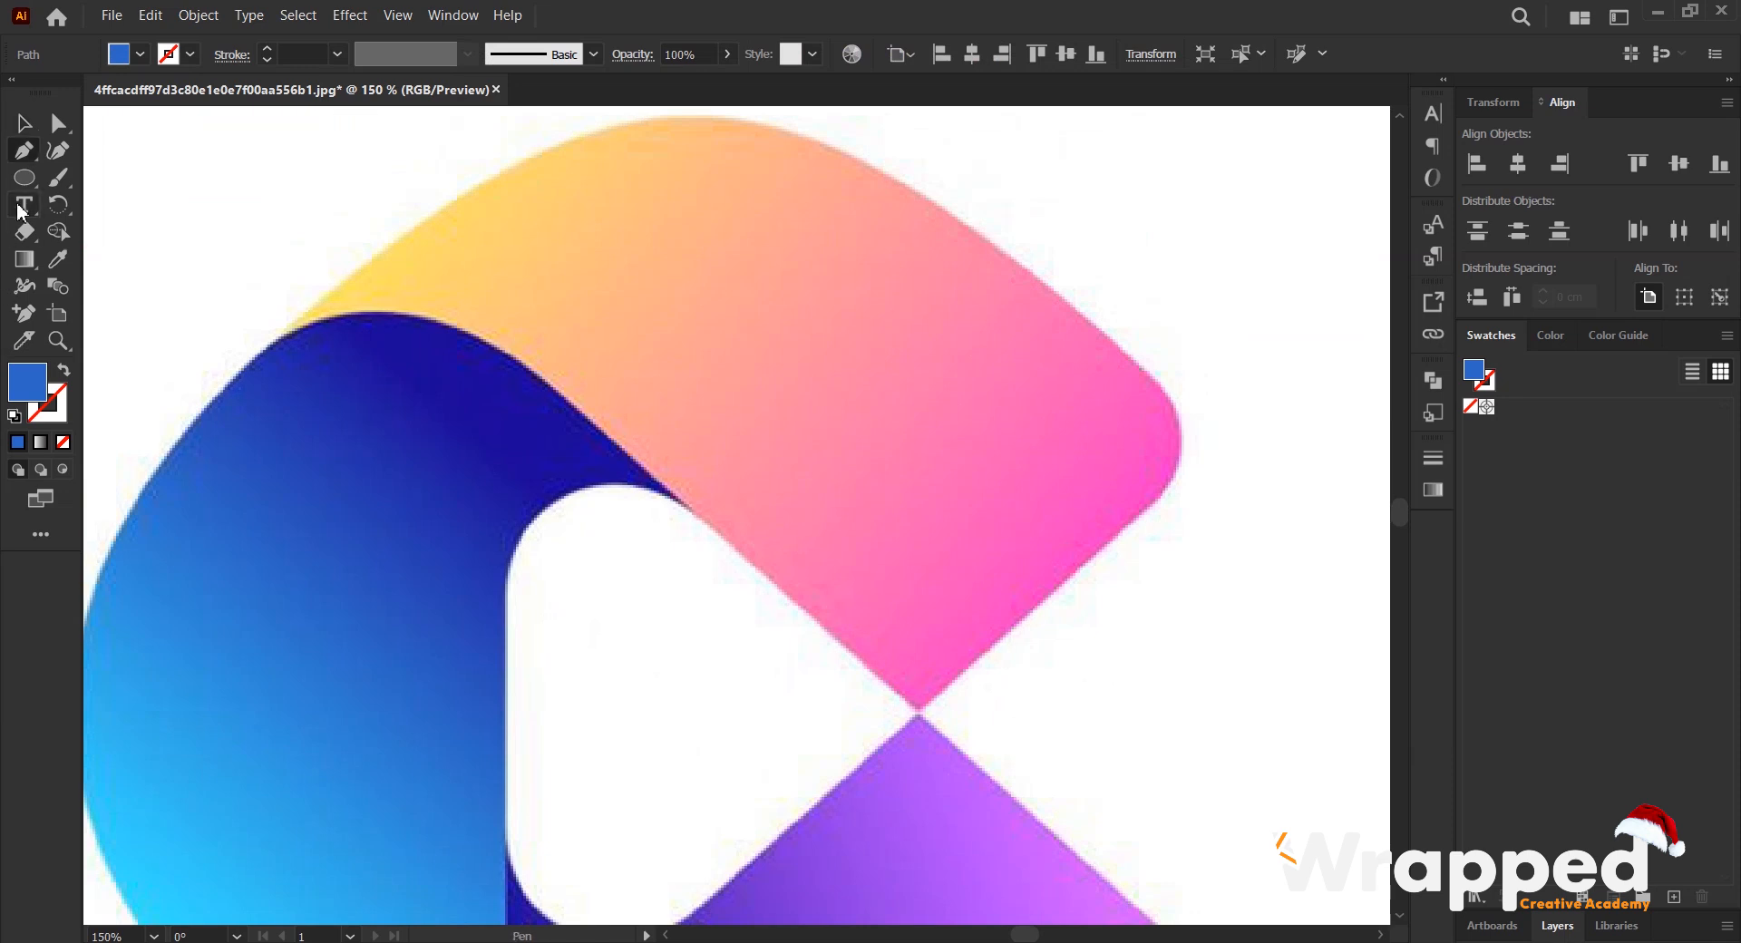
scroll(283, 339, up, 2)
click(273, 351)
scroll(417, 309, down, 1)
scroll(490, 435, up, 3)
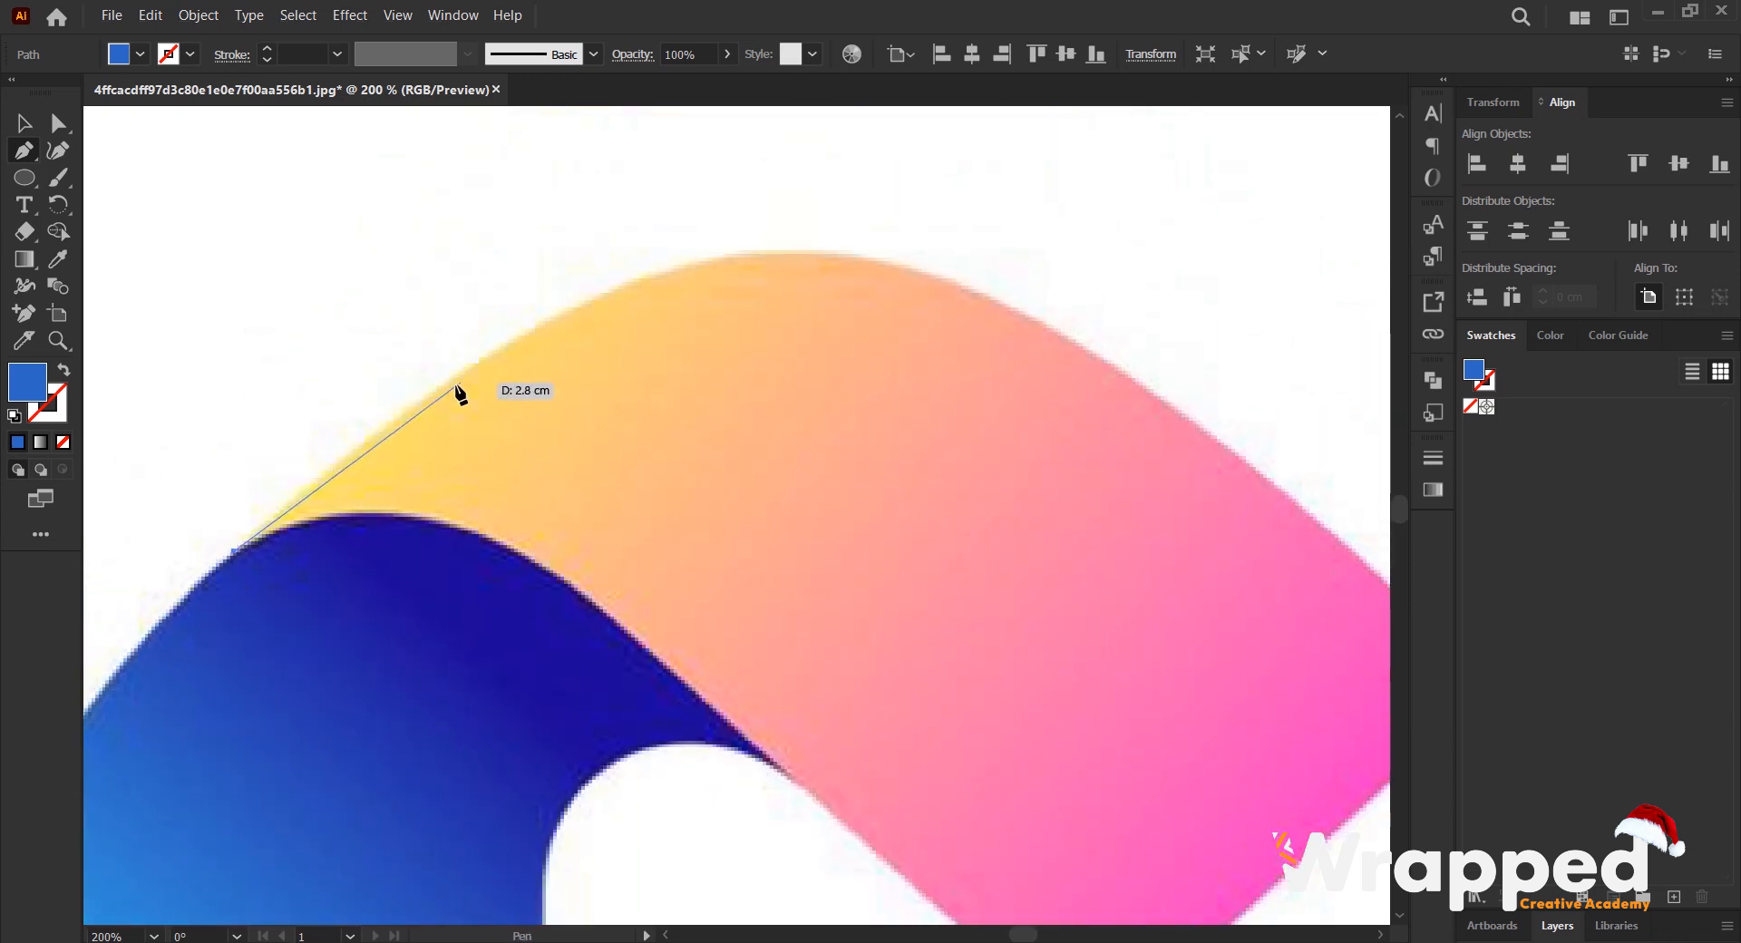
click(531, 329)
drag(530, 326, 699, 221)
click(533, 330)
drag(934, 276, 1154, 343)
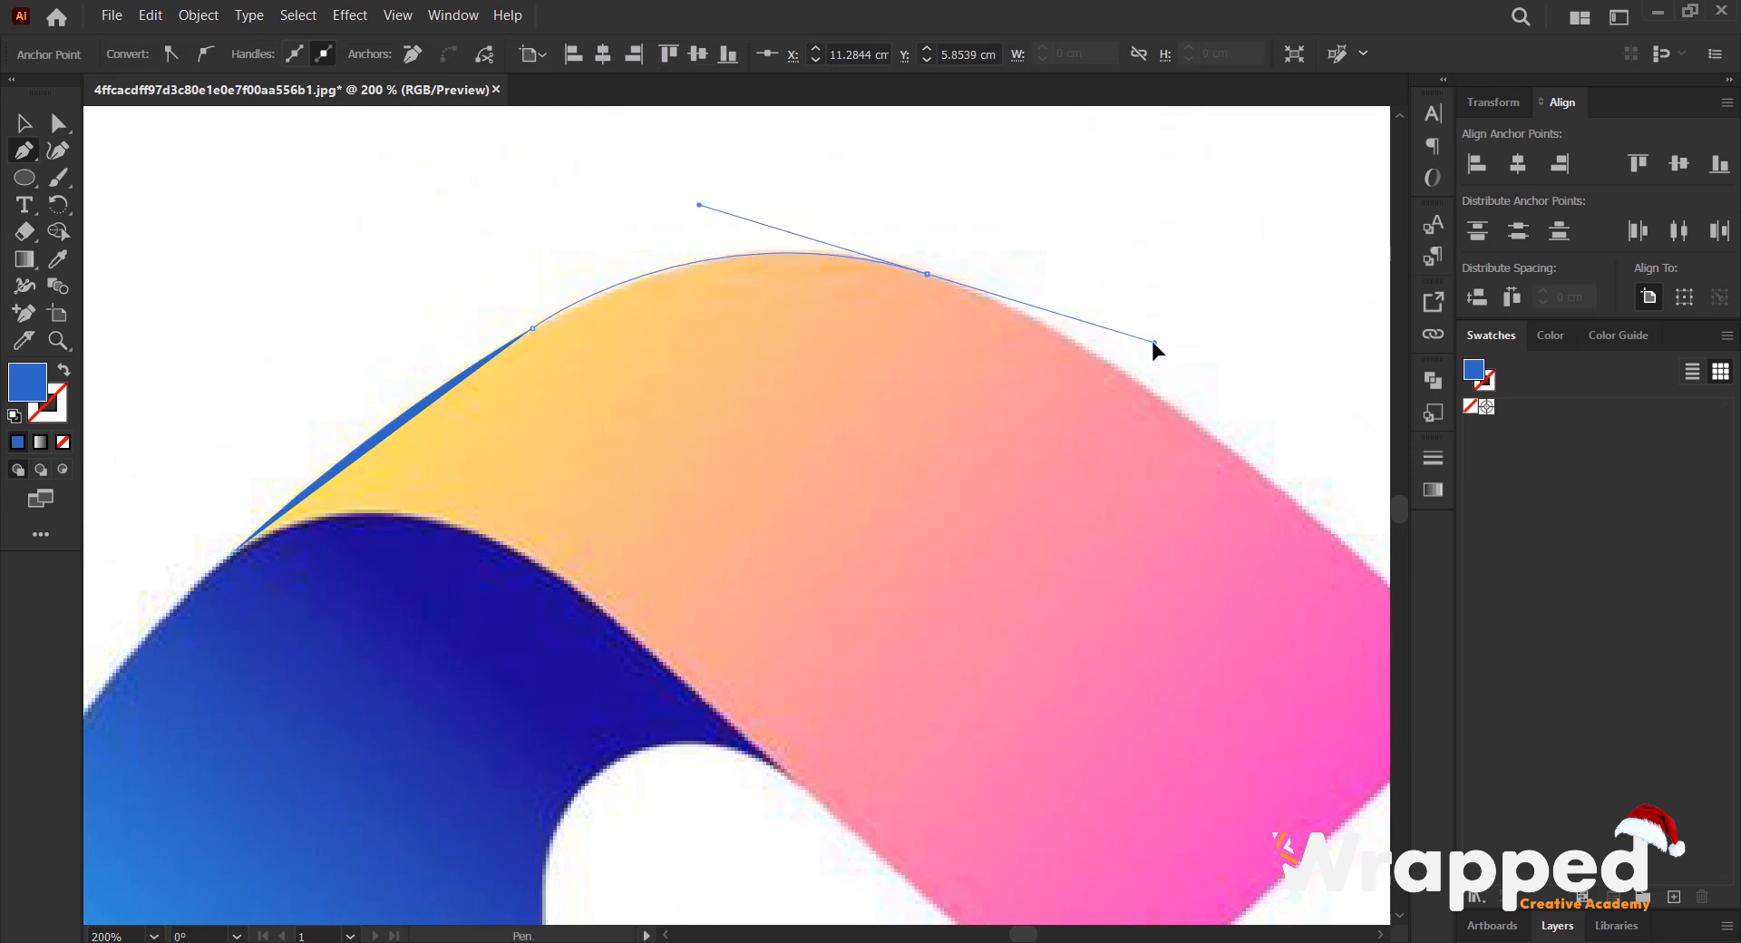
click(928, 275)
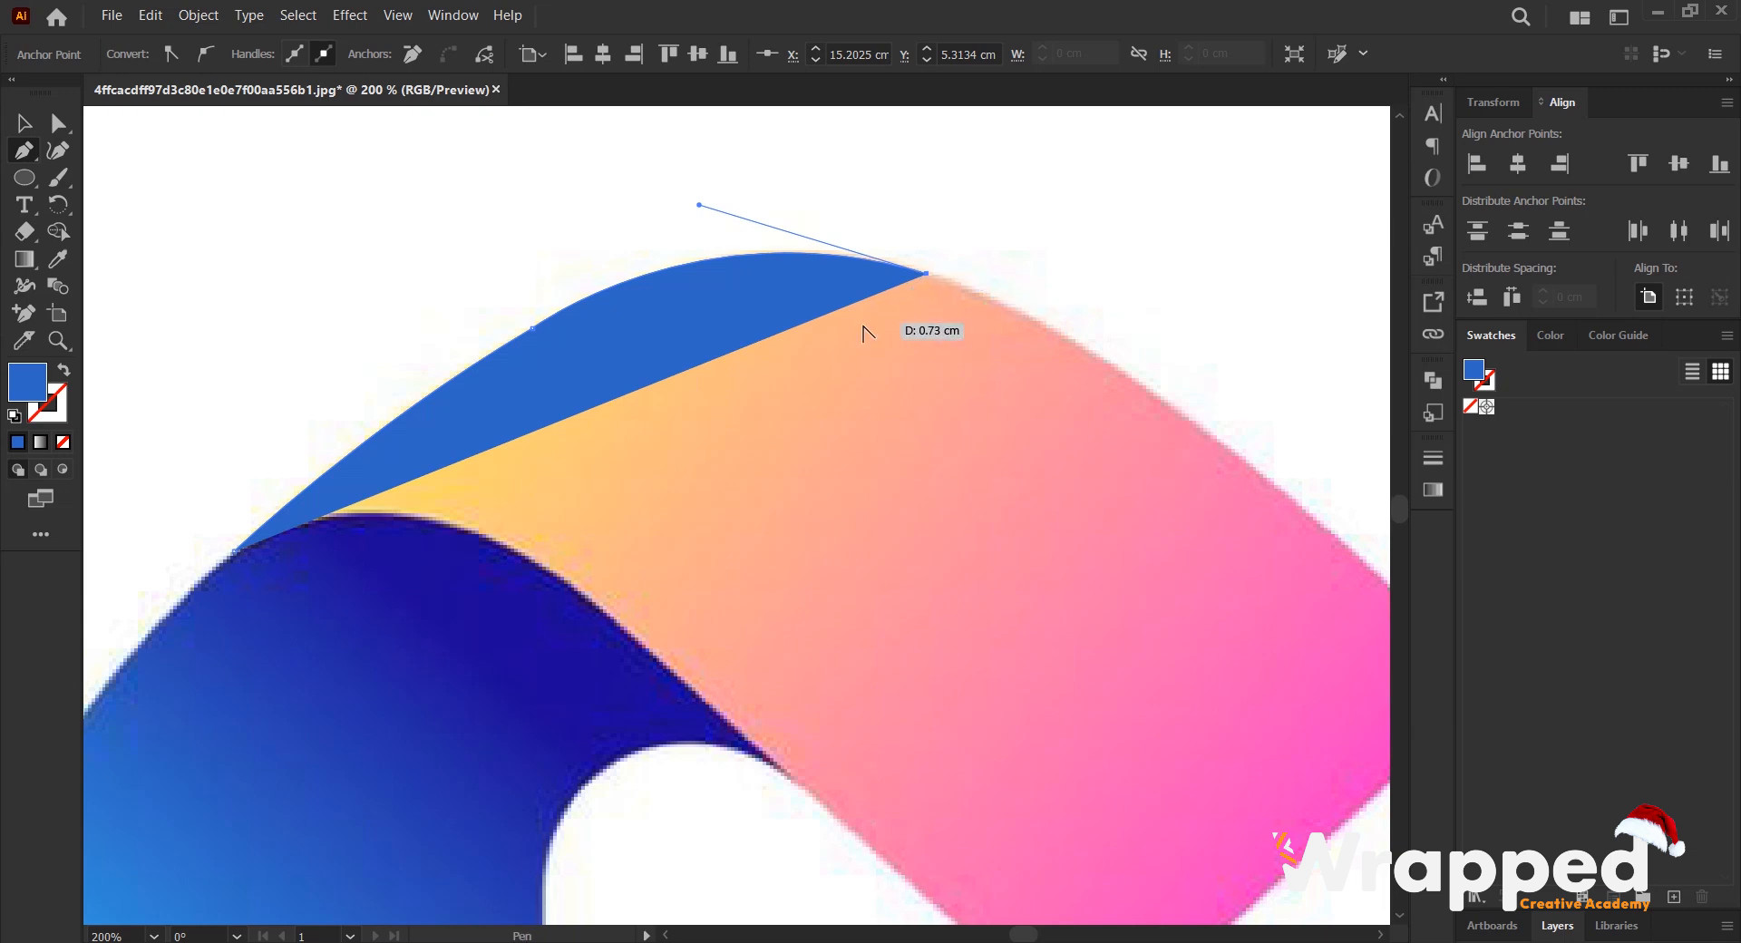
- Continue the path down the pink section's sloping outer edge to the start of its rounded corner
scroll(863, 327, down, 2)
drag(1014, 371, 962, 287)
scroll(1015, 272, up, 1)
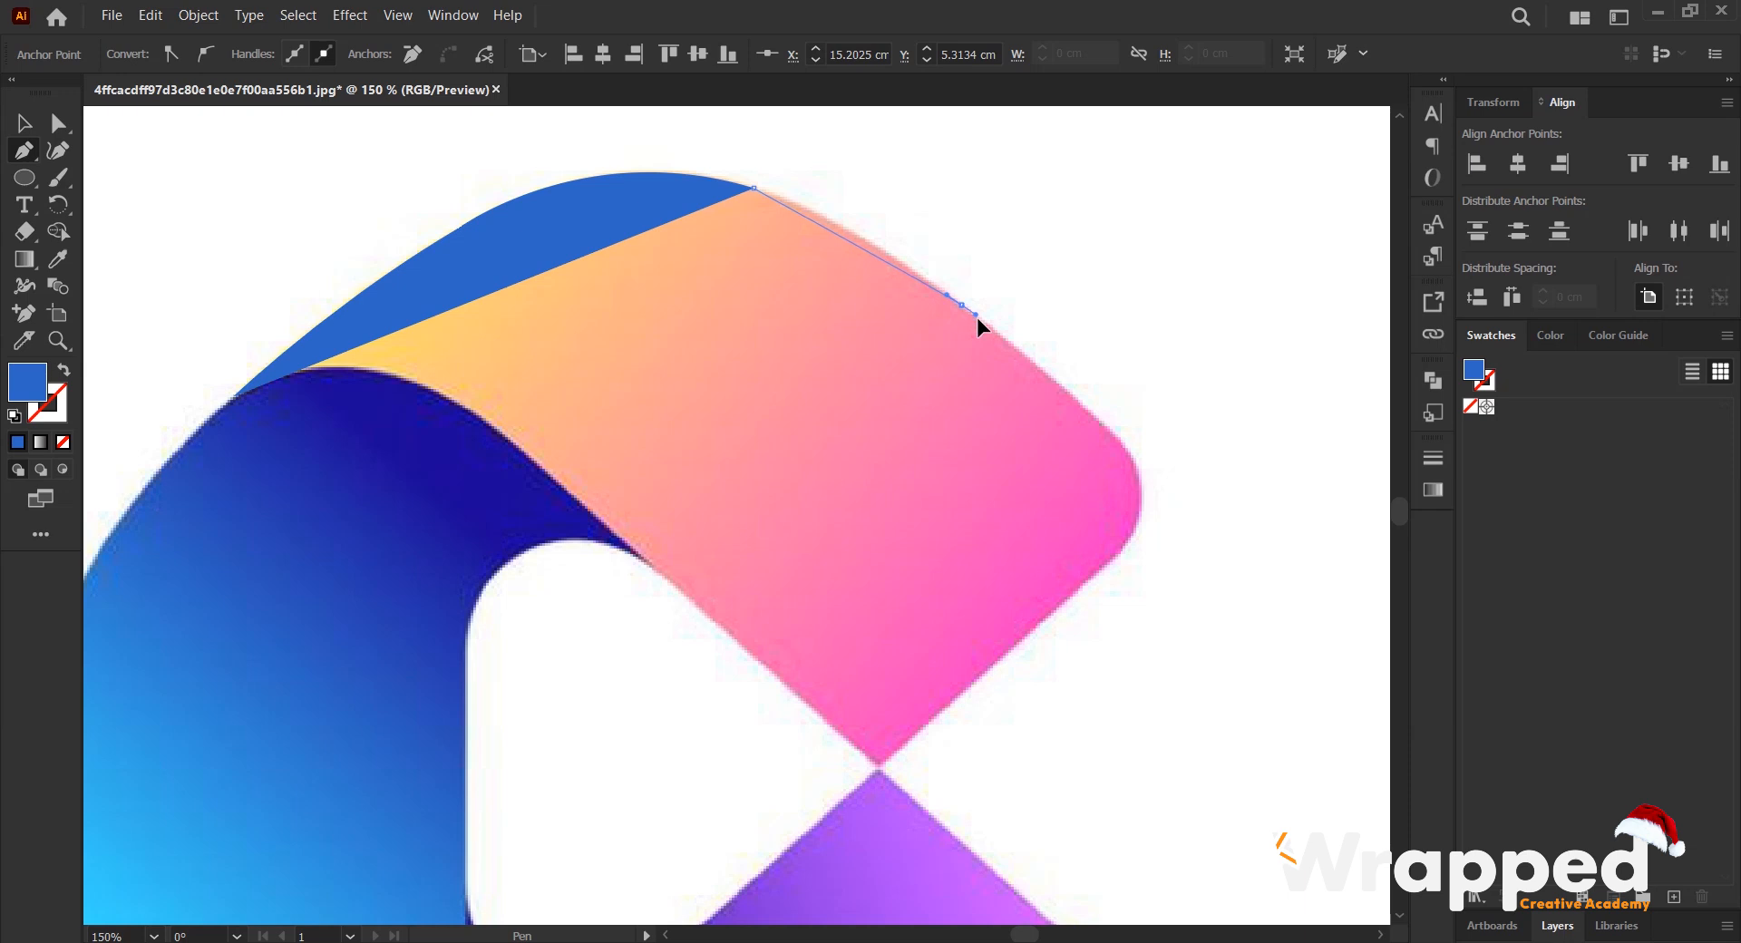
drag(1034, 365, 1047, 377)
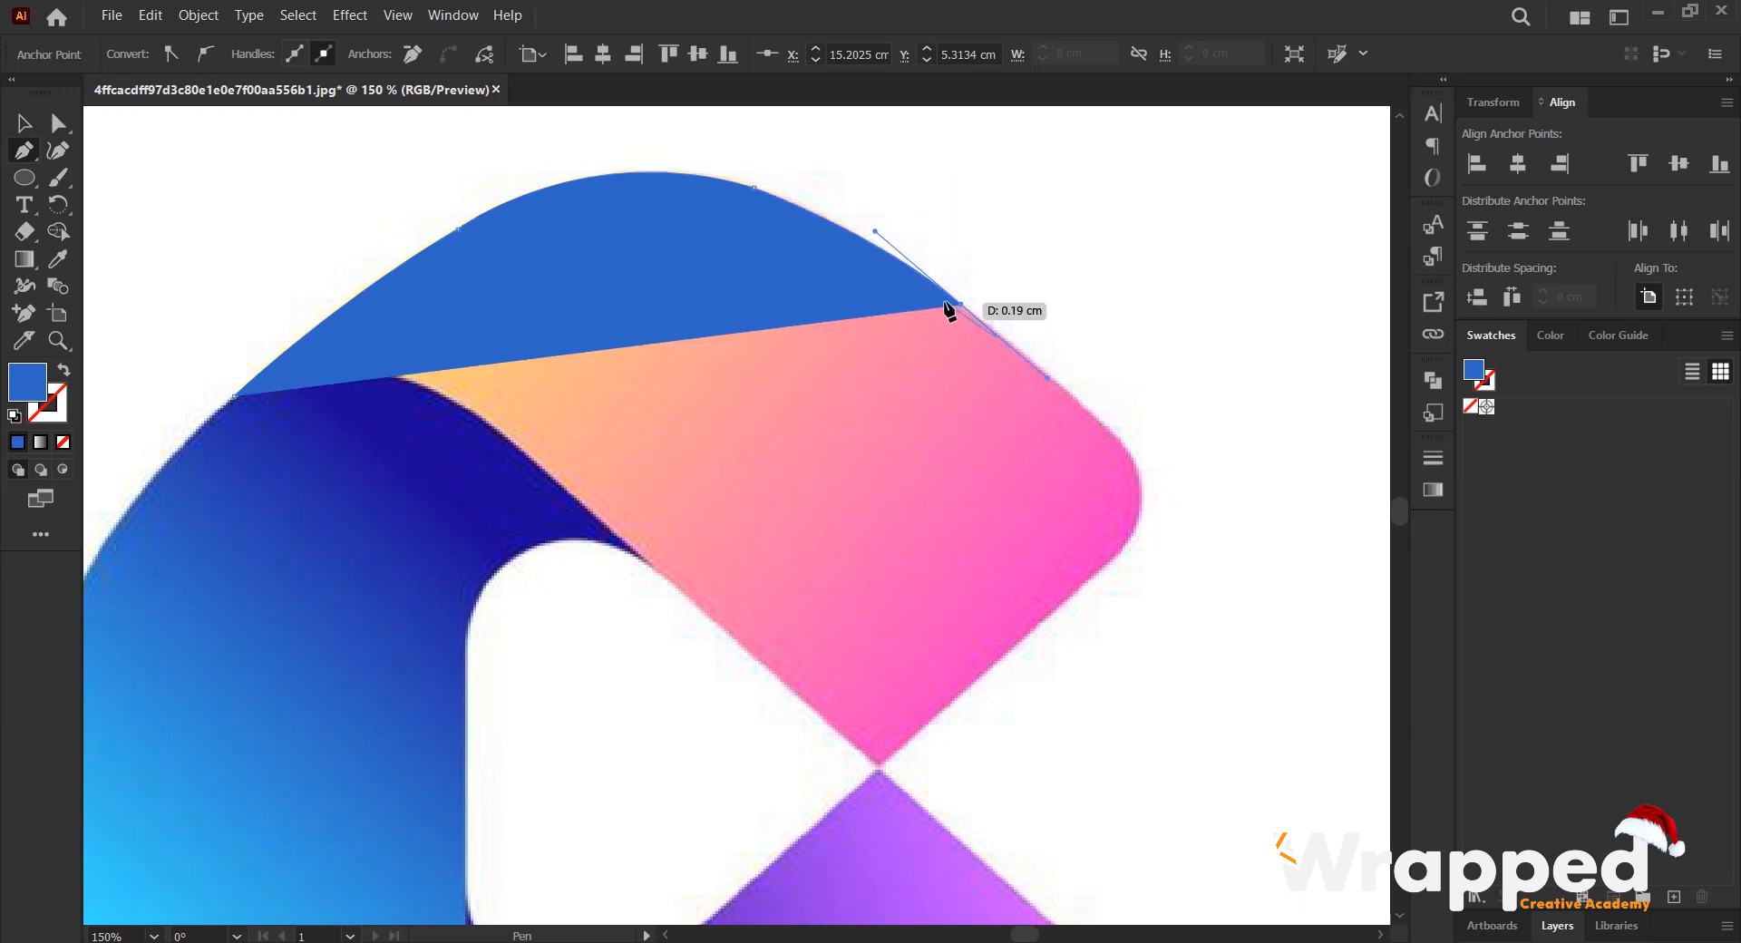
click(1091, 414)
drag(1100, 439, 1002, 366)
- Trace around the pink section's rounded corner and straight down to the point where it meets the purple section
scroll(1038, 377, up, 1)
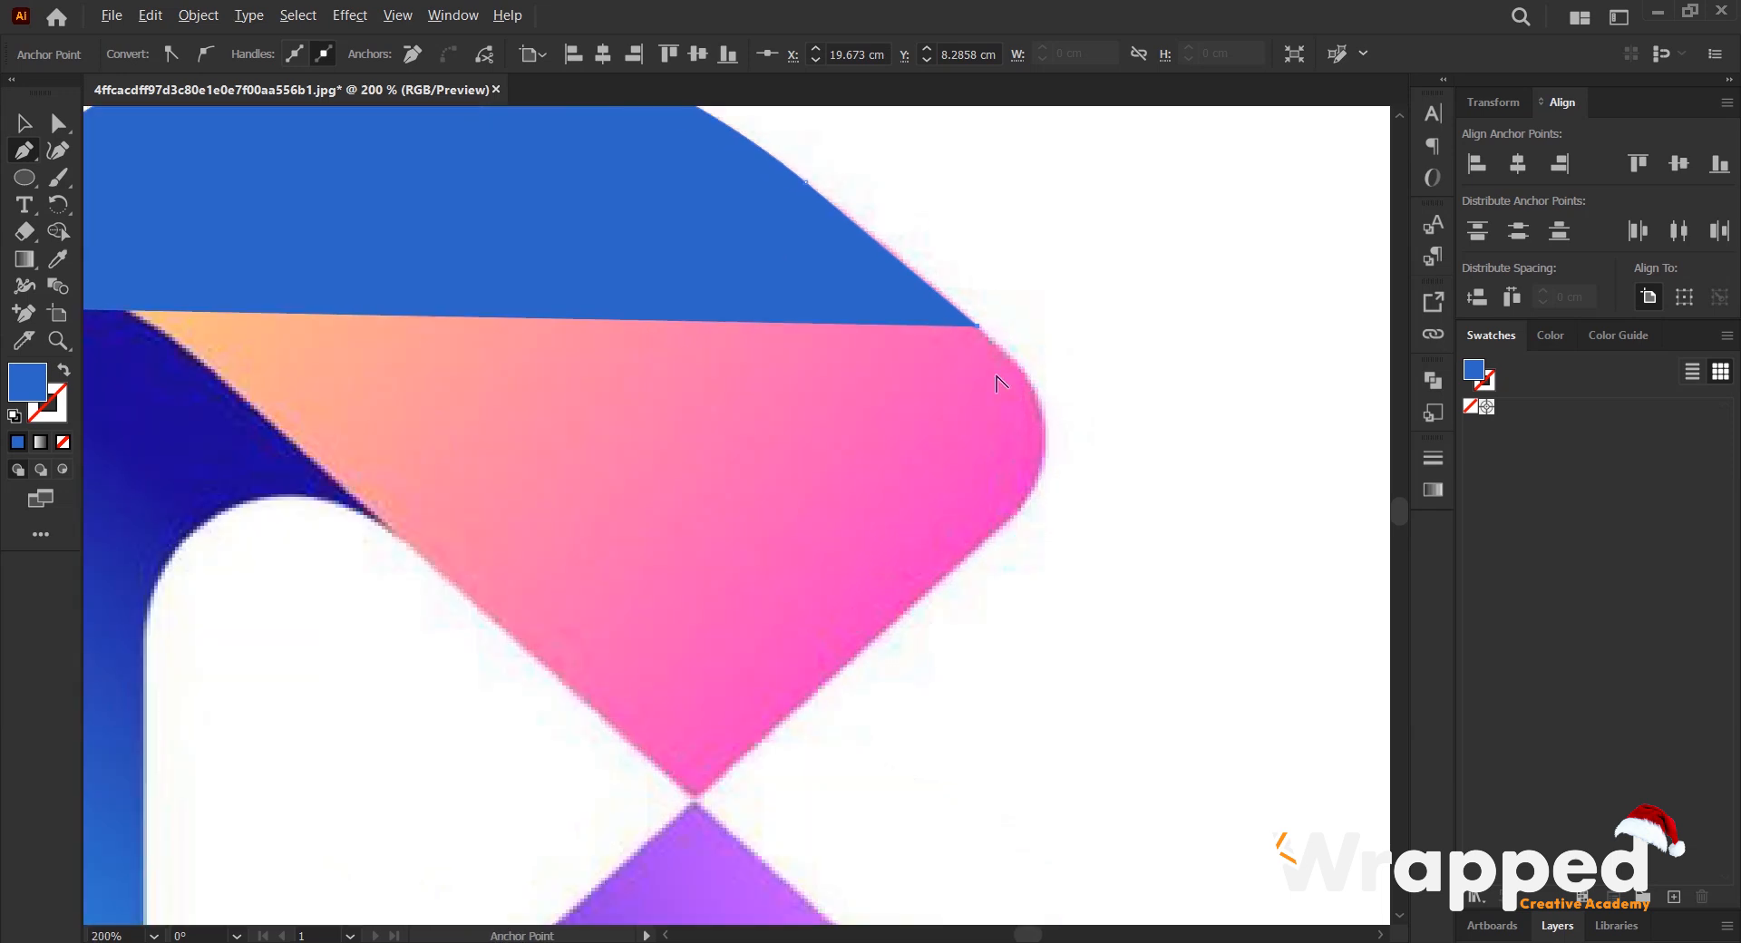
click(1015, 360)
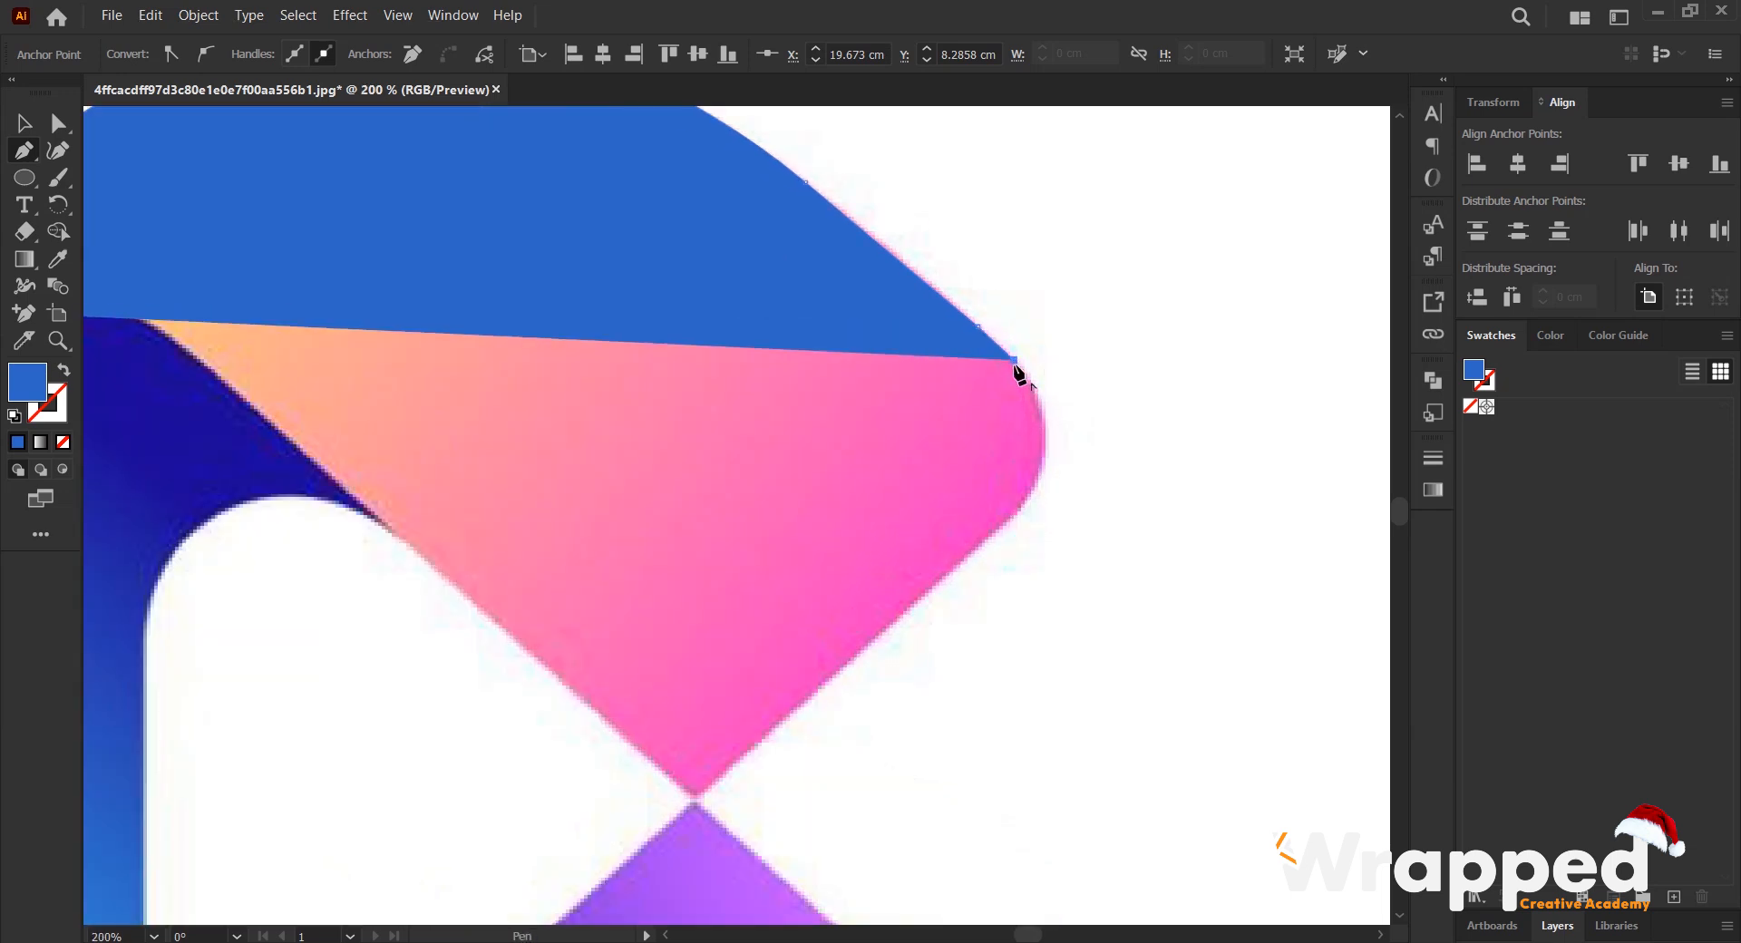
drag(943, 603, 955, 594)
click(1017, 516)
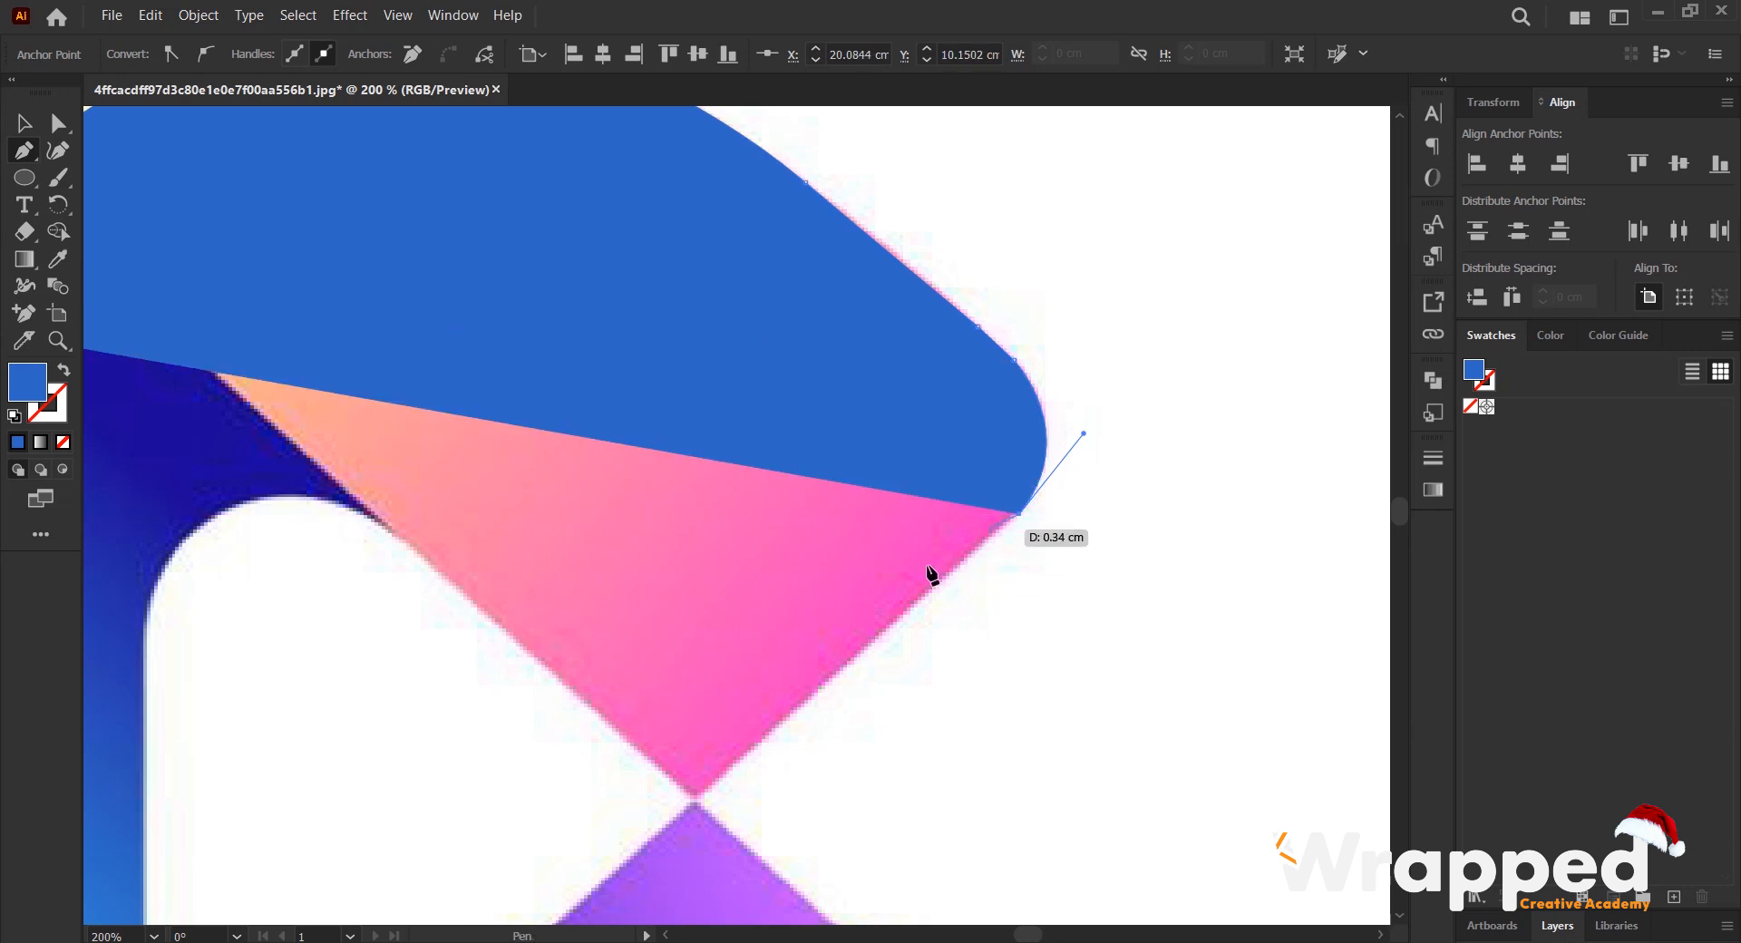
click(696, 799)
- Remove the path's fill and close it along the section's inner edge and the dark blue curve to the starting tip
drag(606, 593, 950, 488)
scroll(422, 424, down, 1)
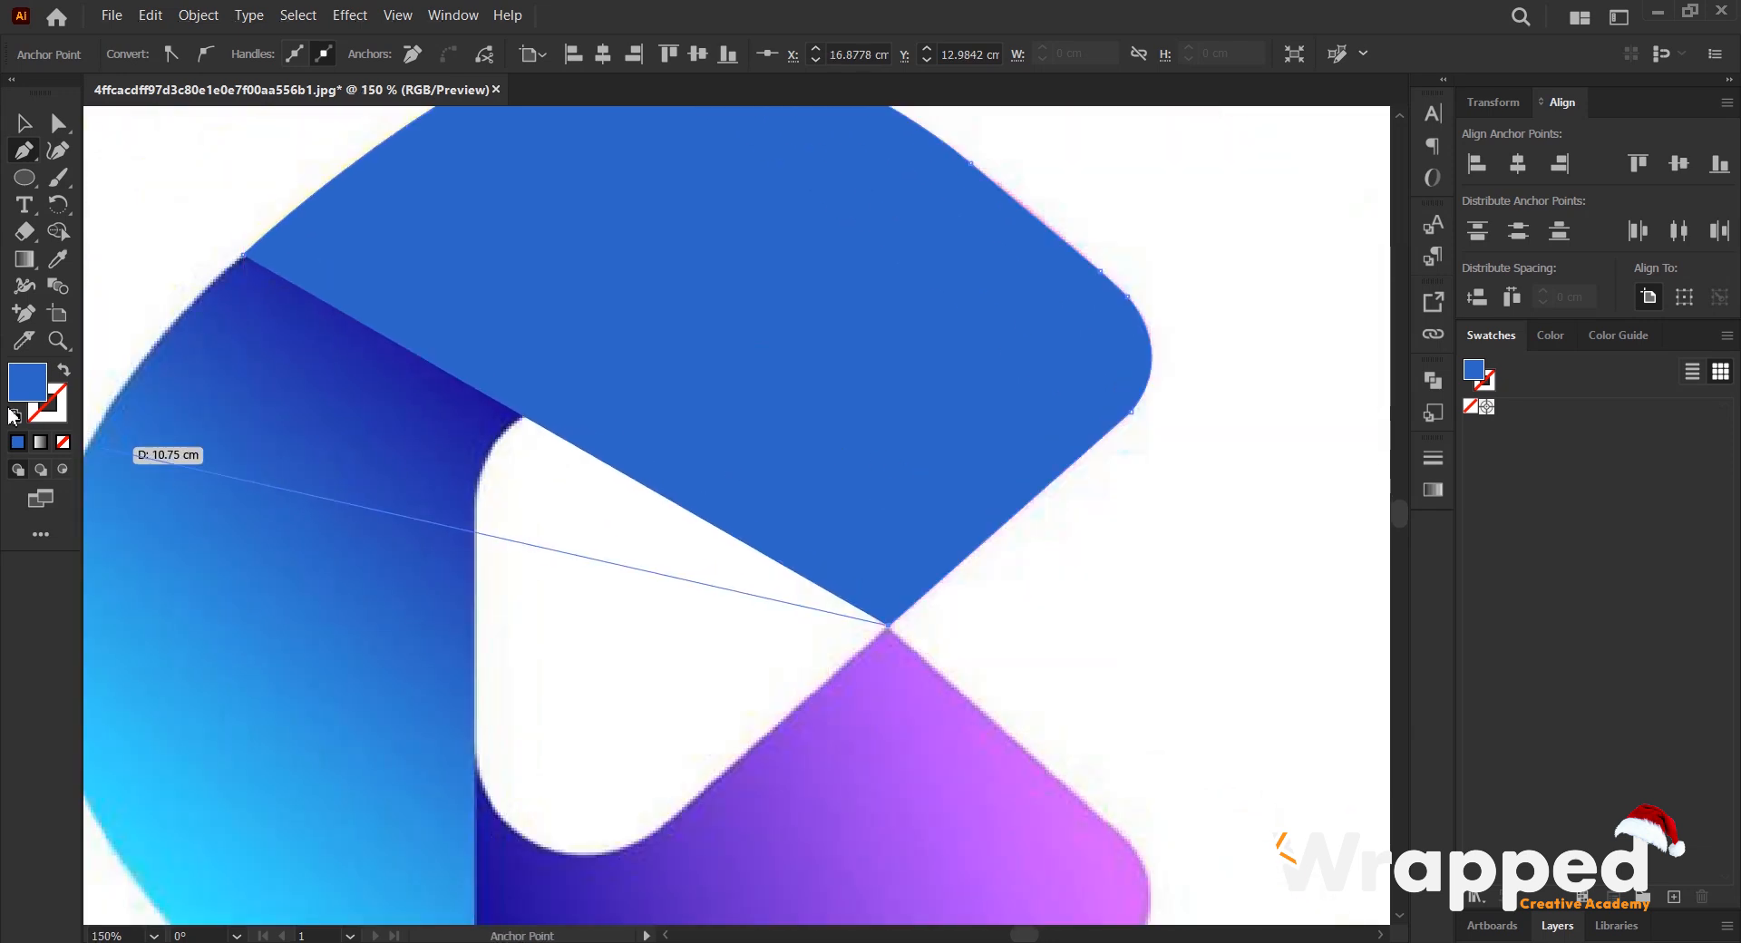
click(63, 440)
scroll(711, 427, up, 2)
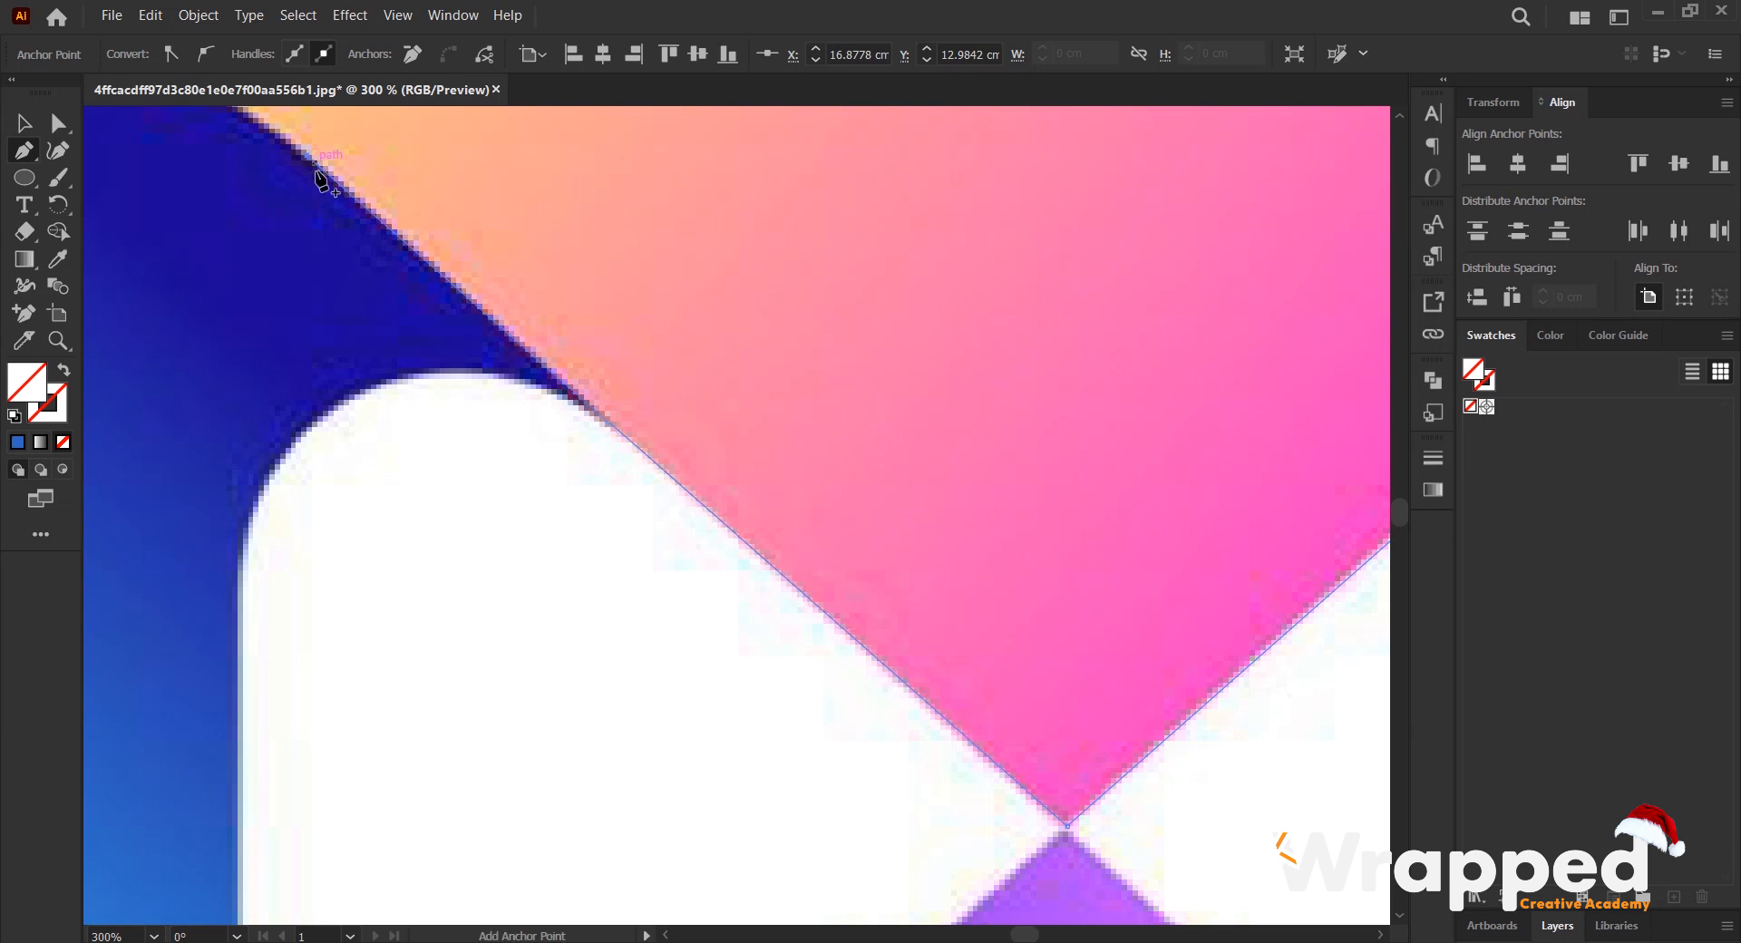
scroll(322, 176, down, 1)
drag(256, 205, 699, 552)
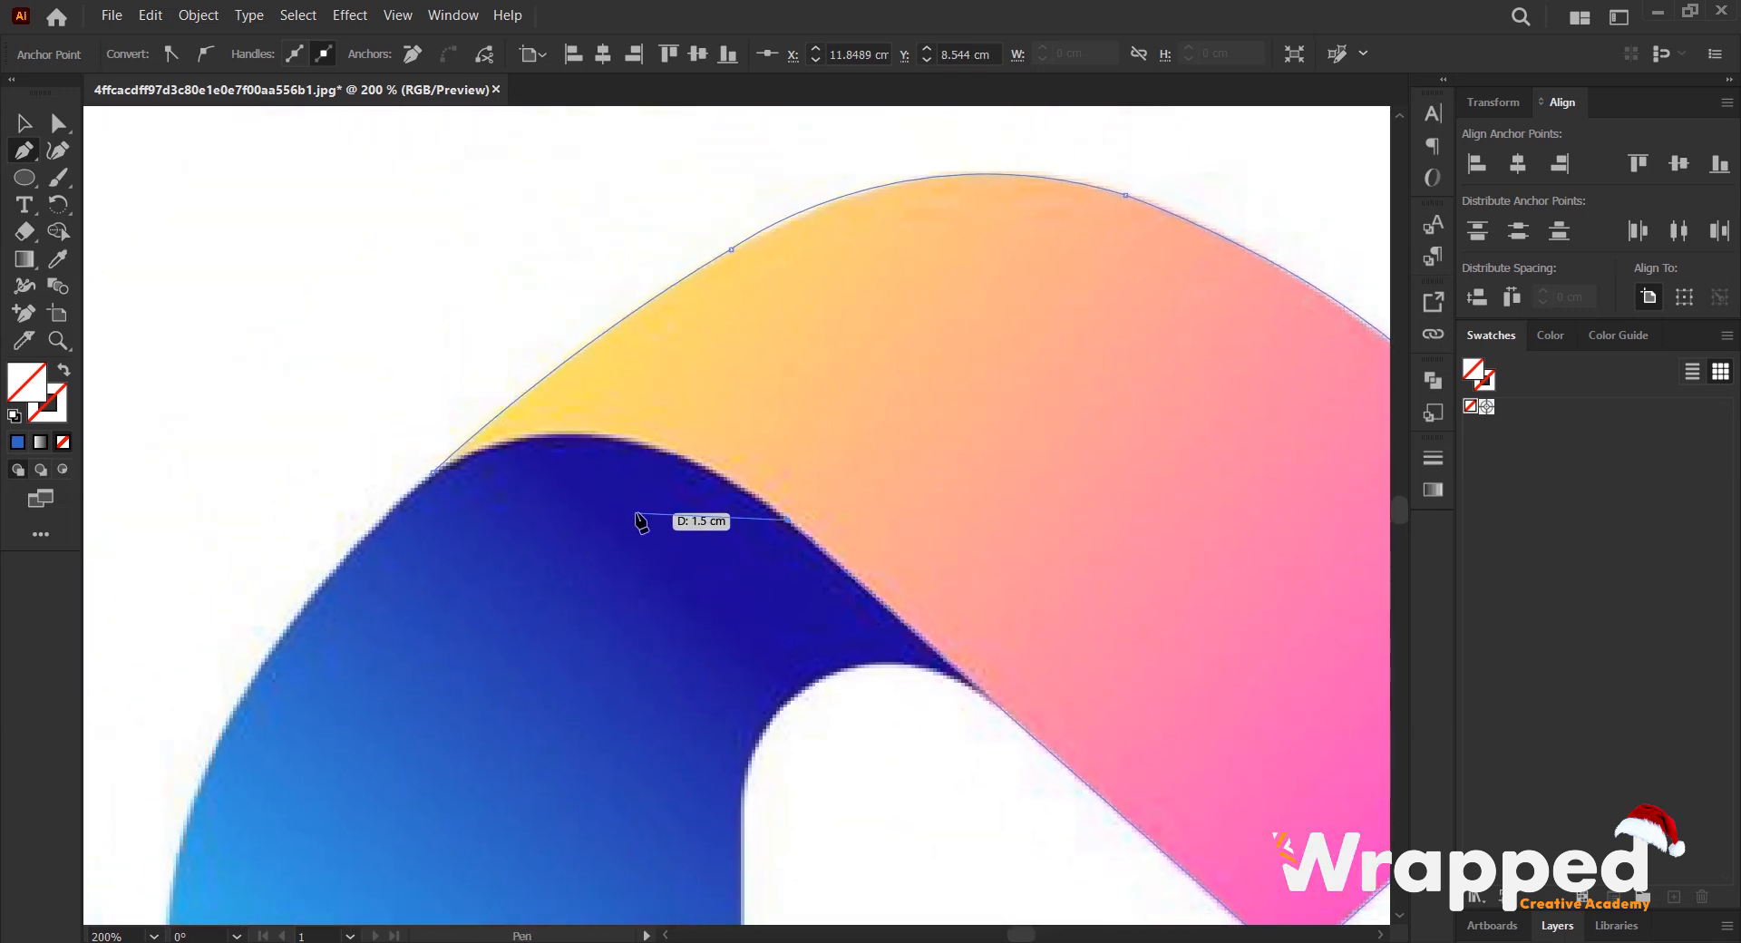
scroll(637, 515, up, 1)
drag(332, 451, 431, 610)
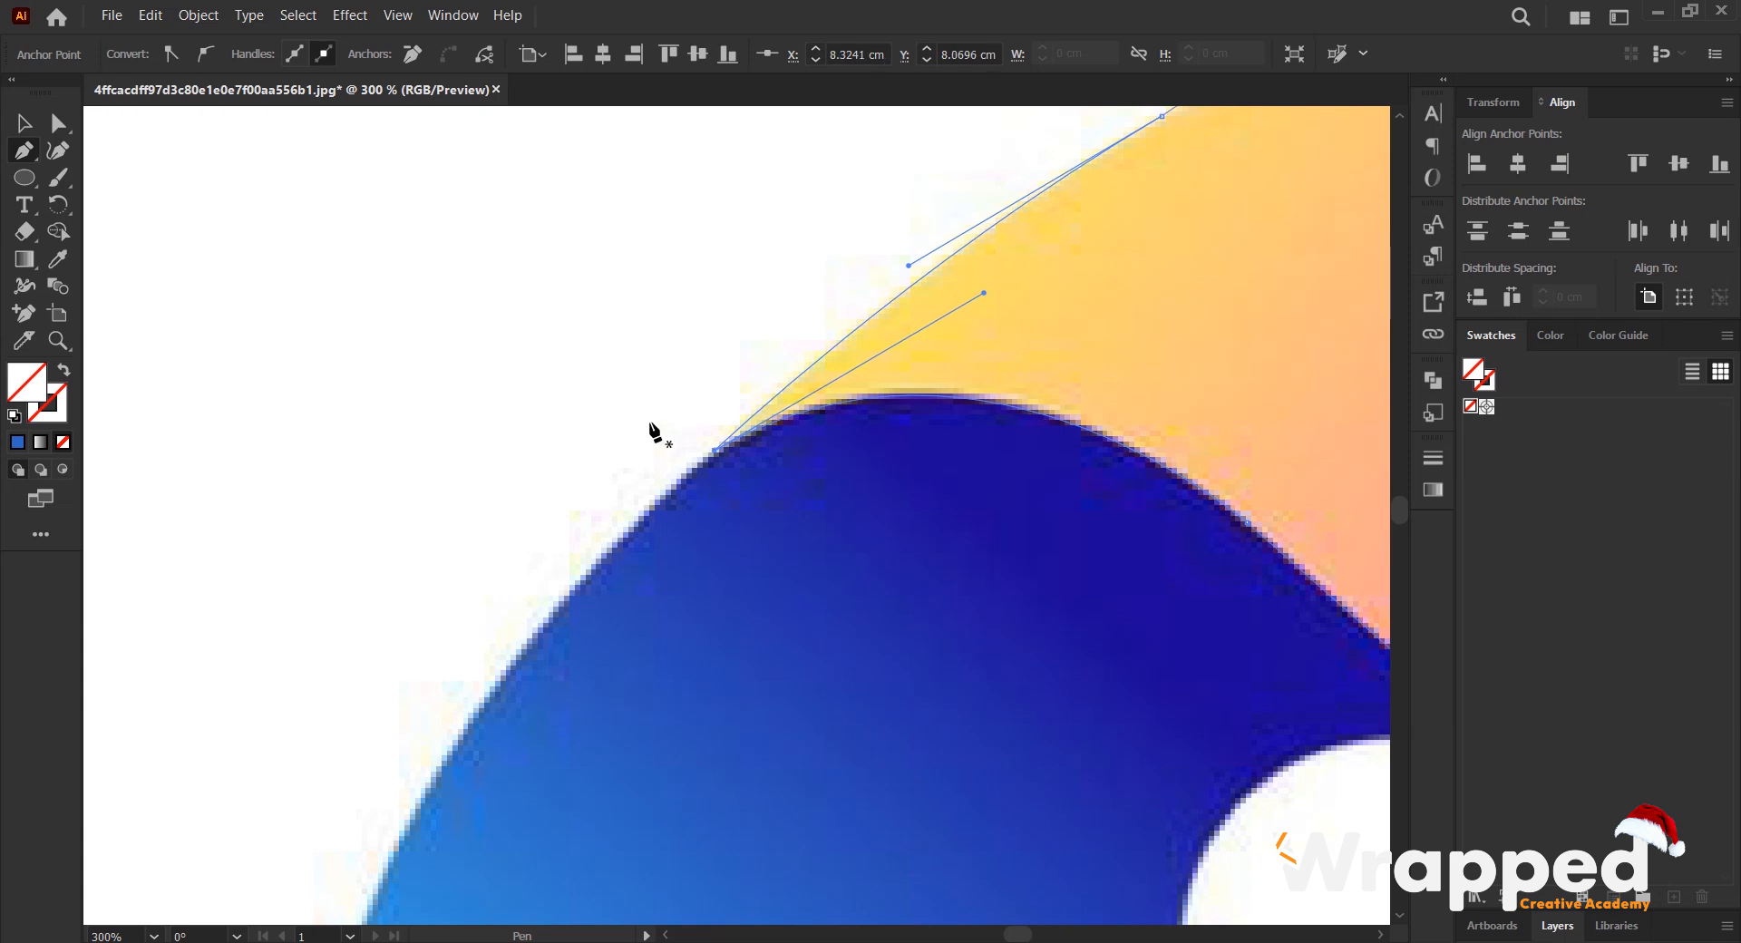
- Move the traced upper shape to the right of the logo and fill it with the first shape's blue using the Eyedropper
scroll(653, 432, down, 1)
click(29, 129)
scroll(345, 264, down, 3)
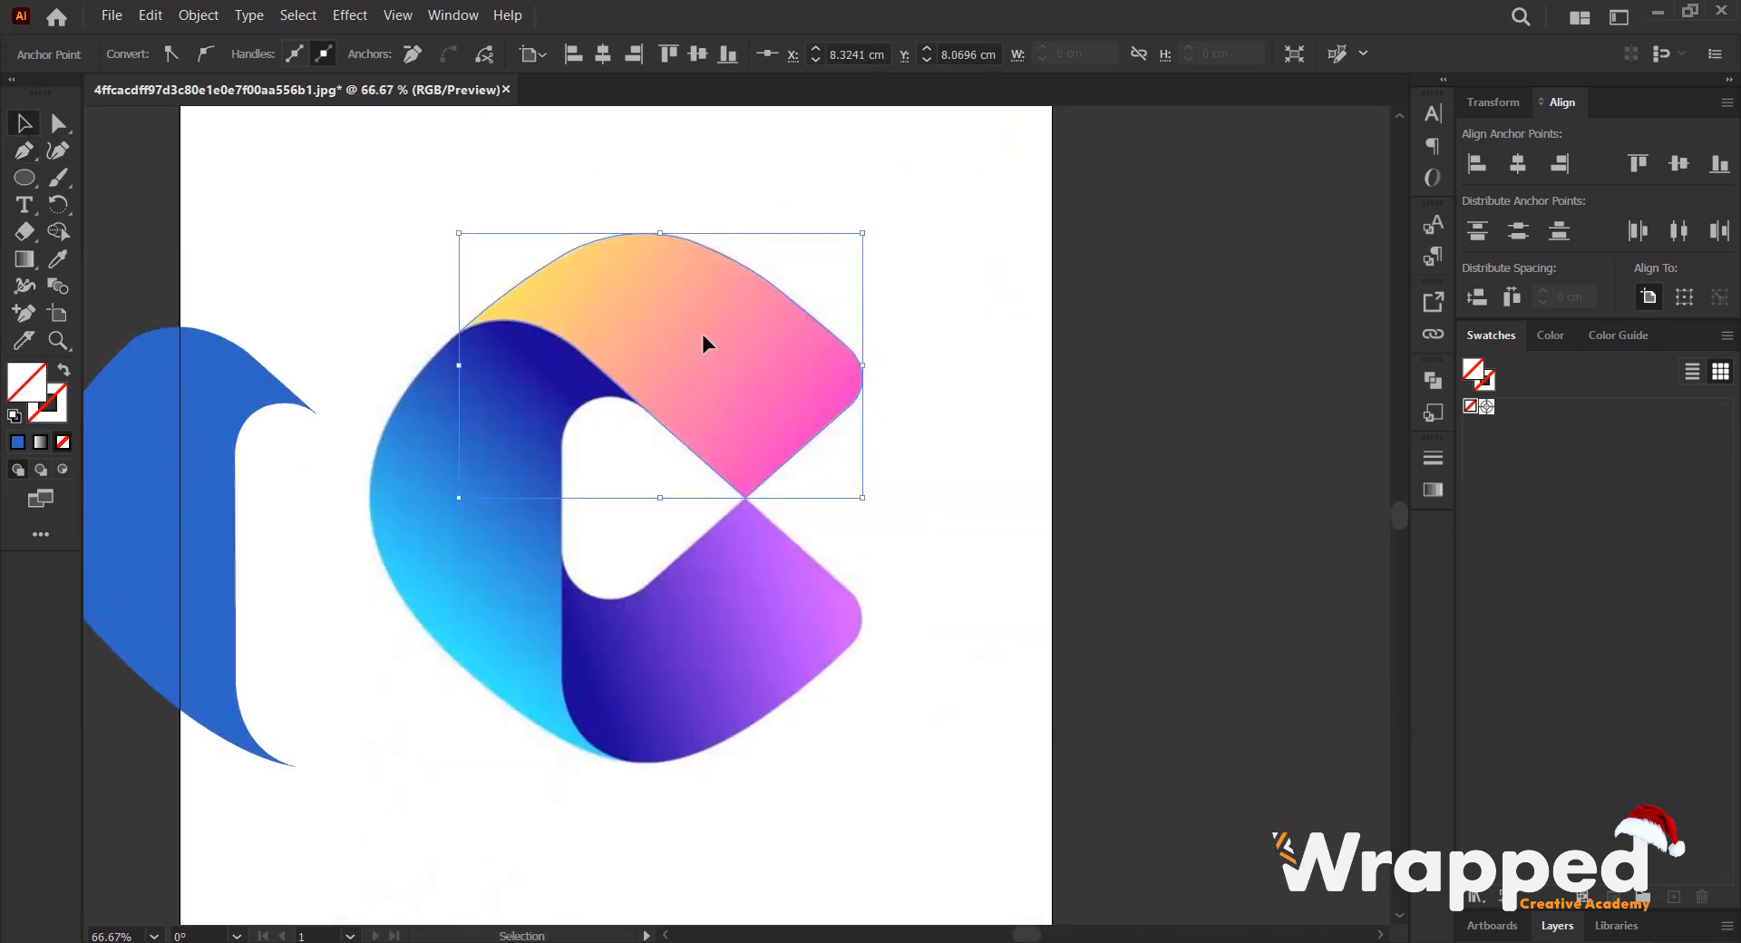
drag(778, 286, 1085, 227)
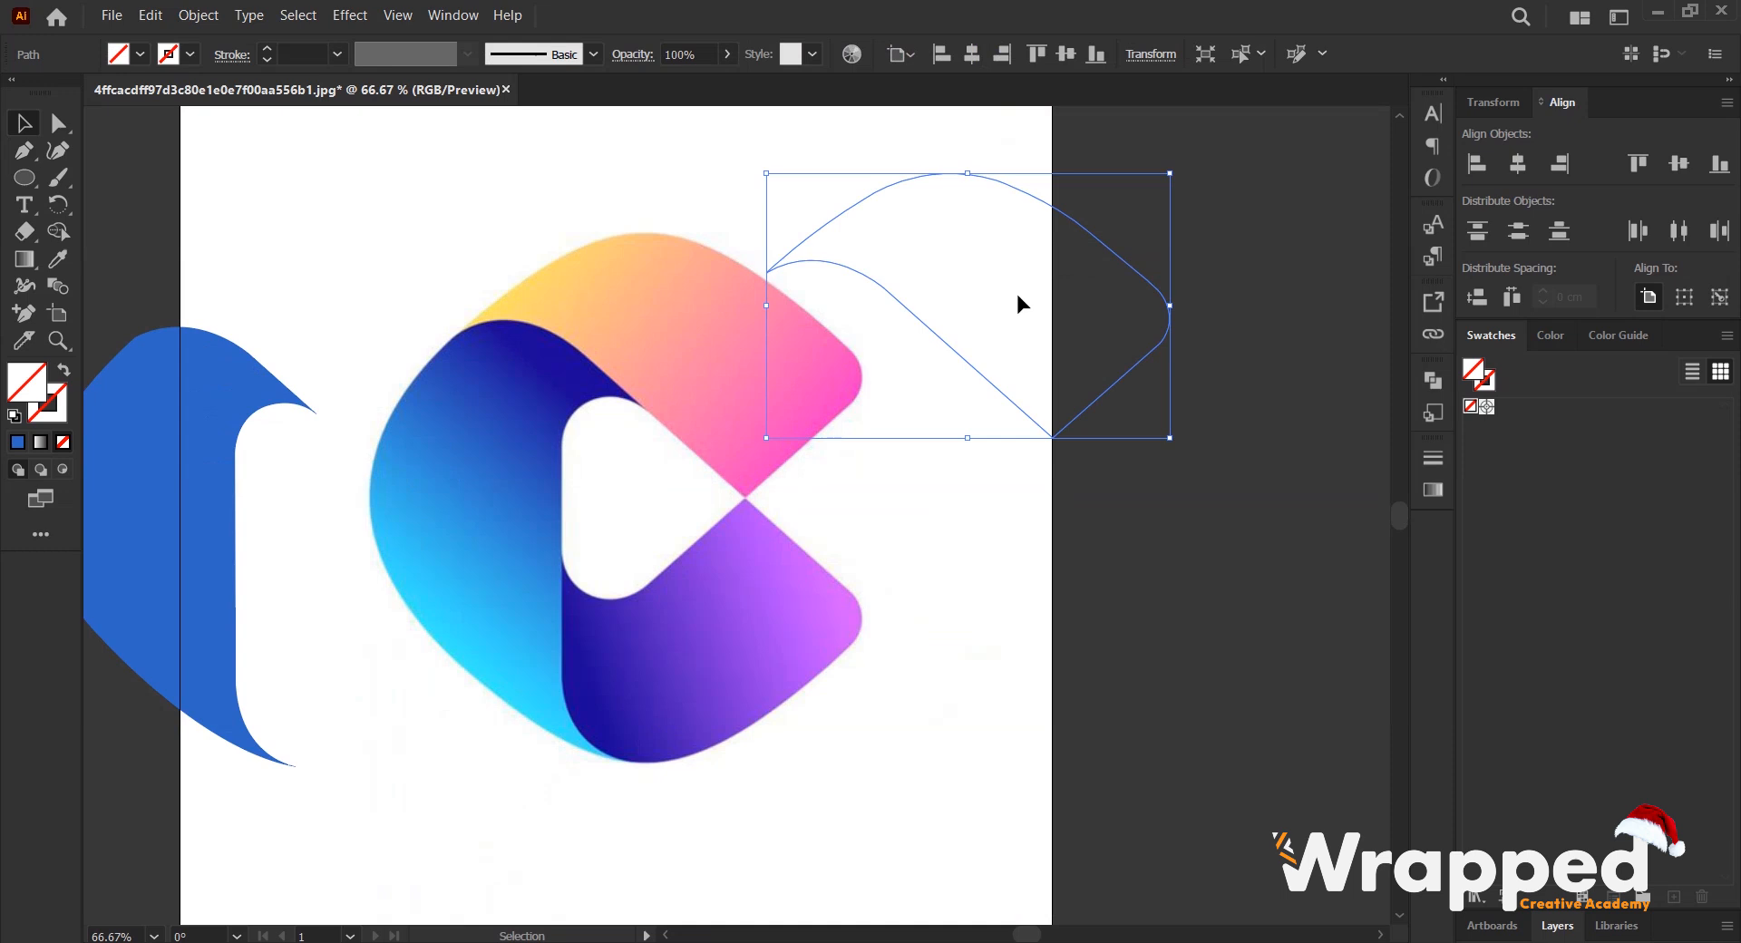
key(i)
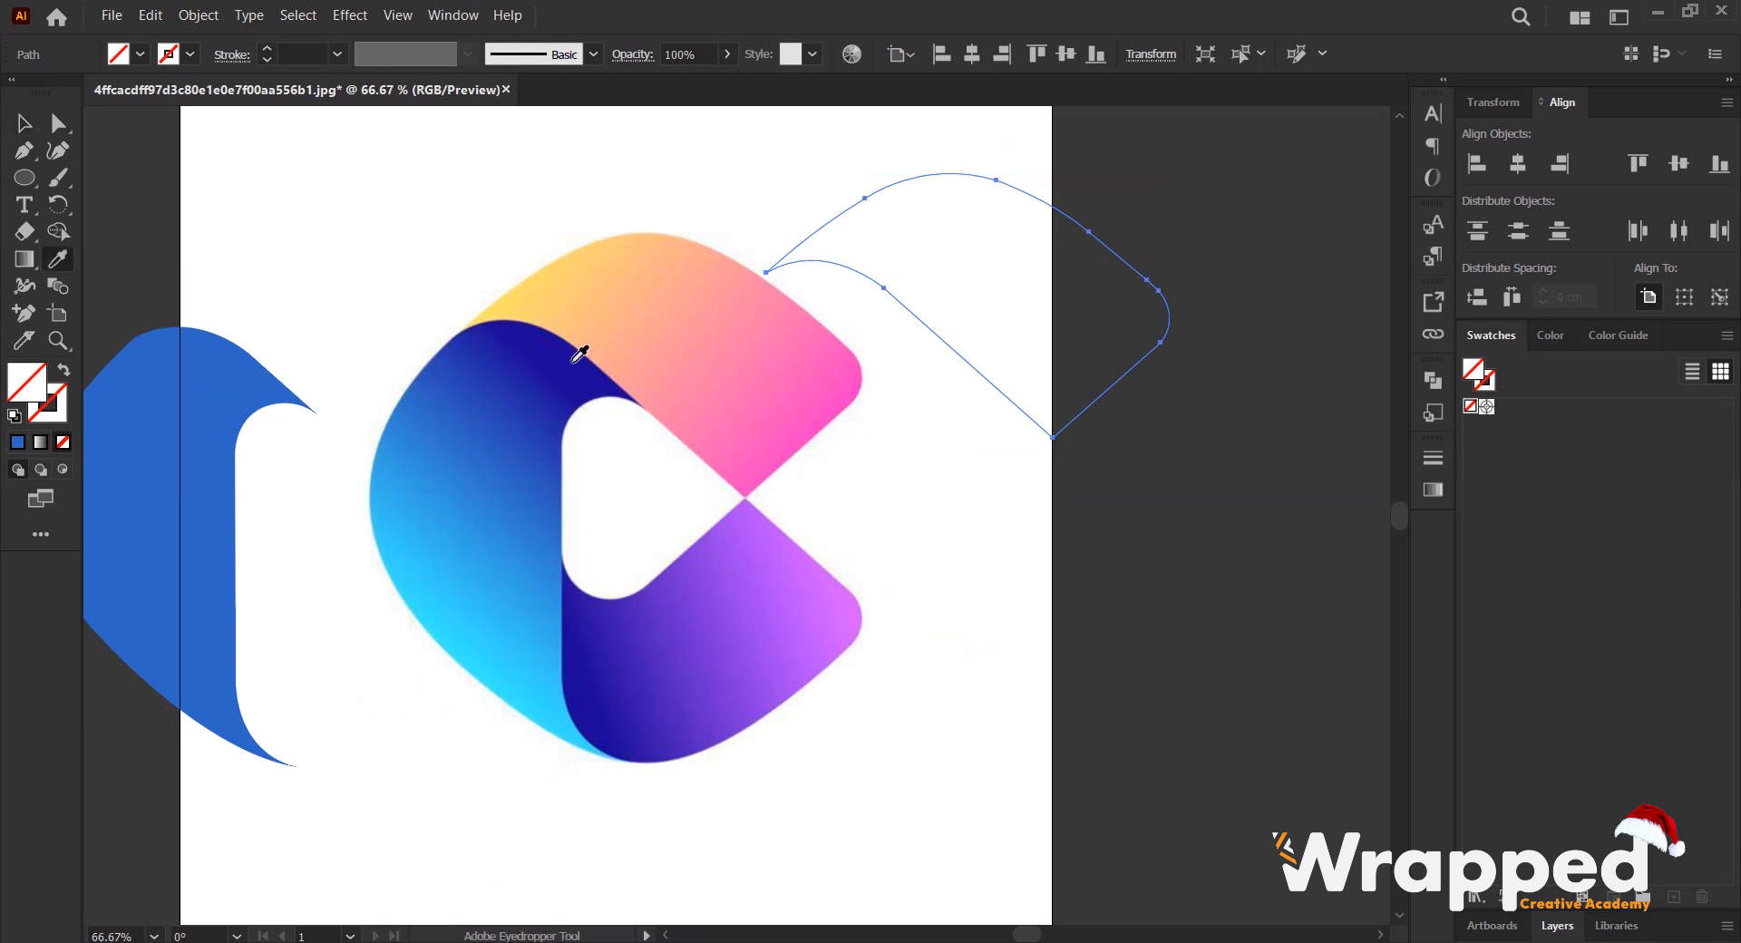
click(206, 381)
key(v)
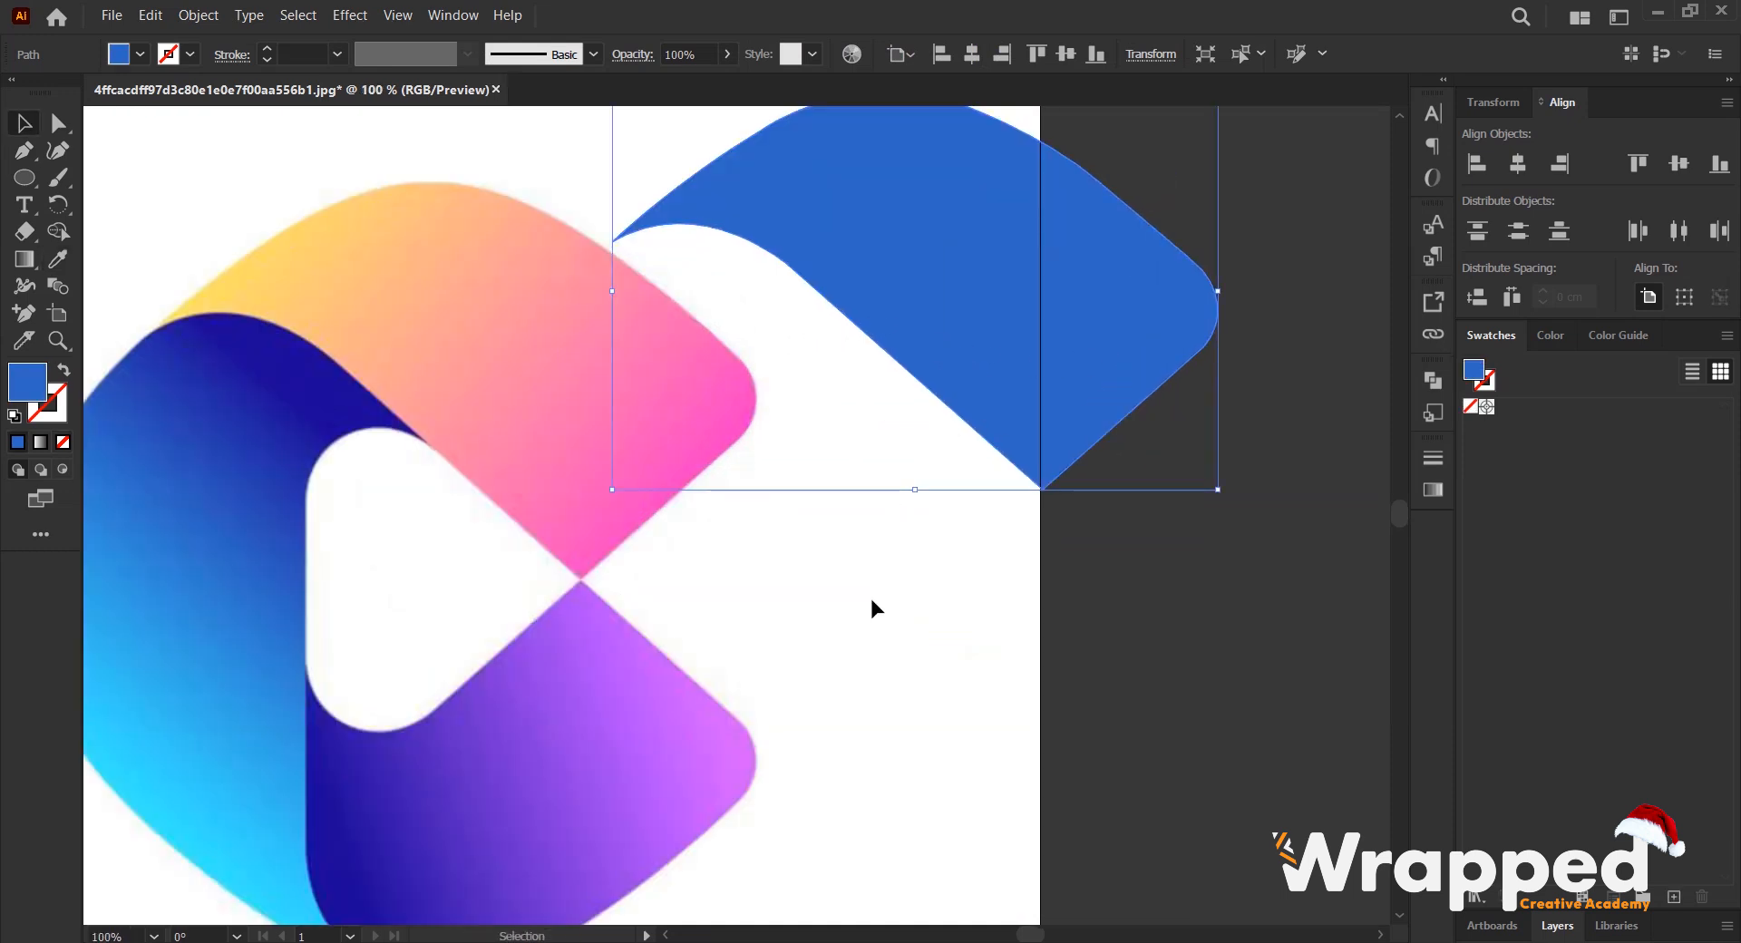
click(872, 599)
- Start a Pen path at the purple section's upper point and trace its straight edge and rounded right corner
scroll(574, 597, down, 2)
drag(566, 594, 732, 454)
scroll(744, 431, up, 1)
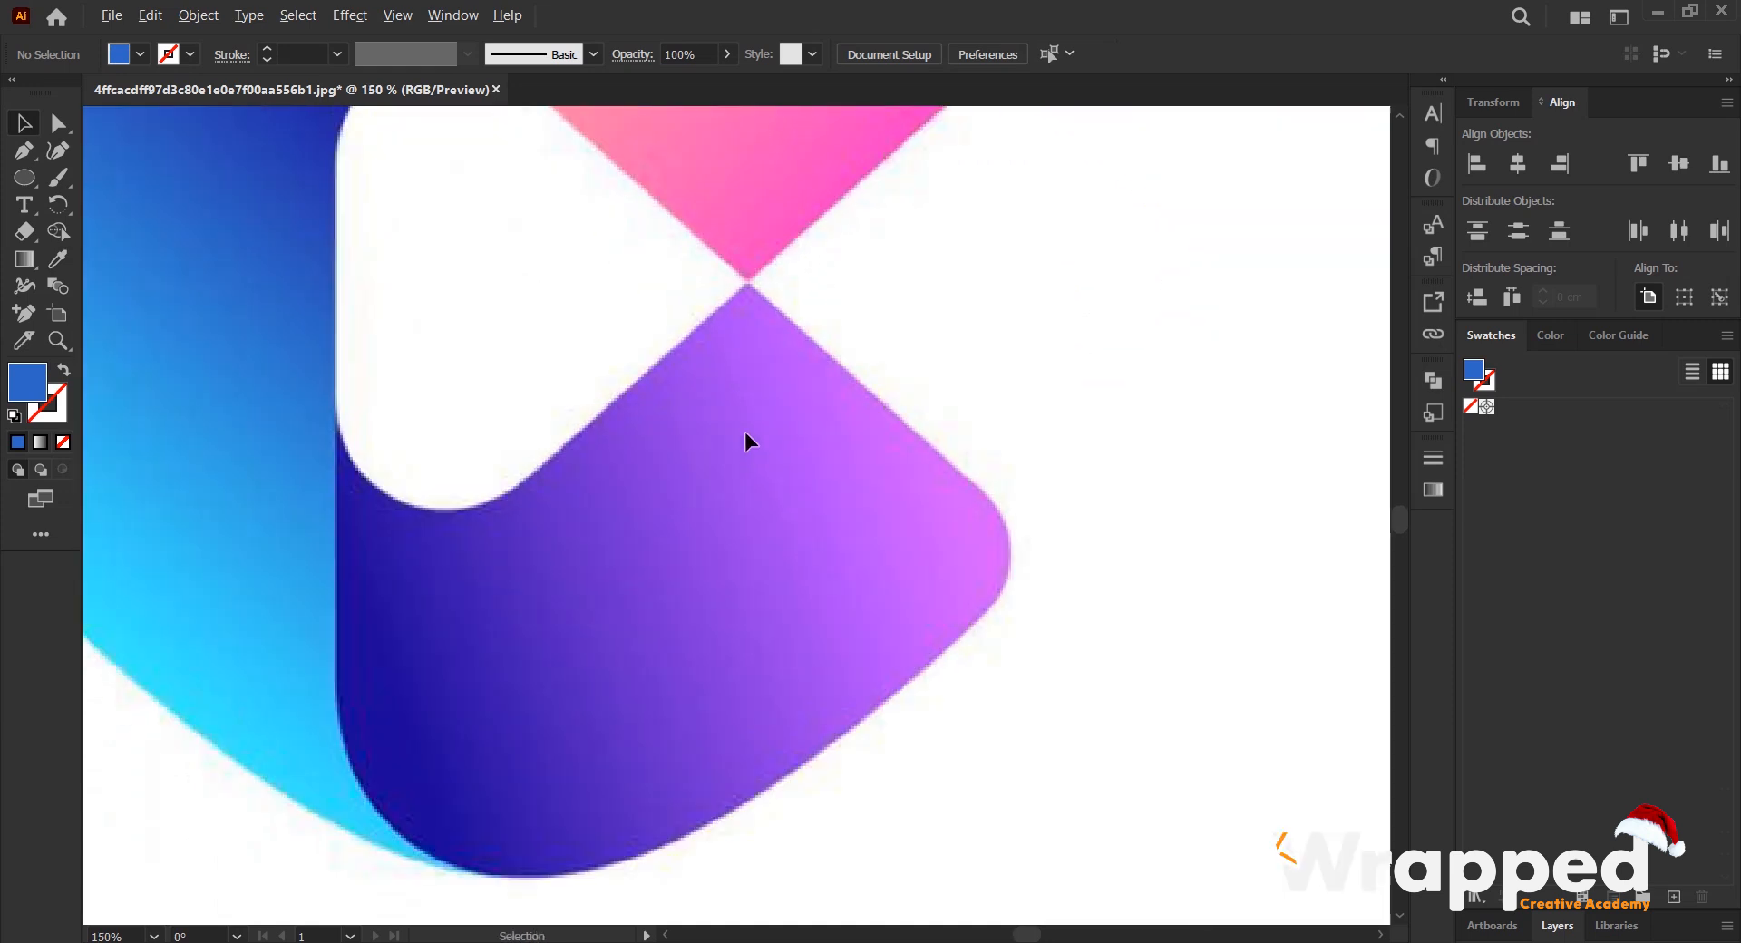
click(24, 152)
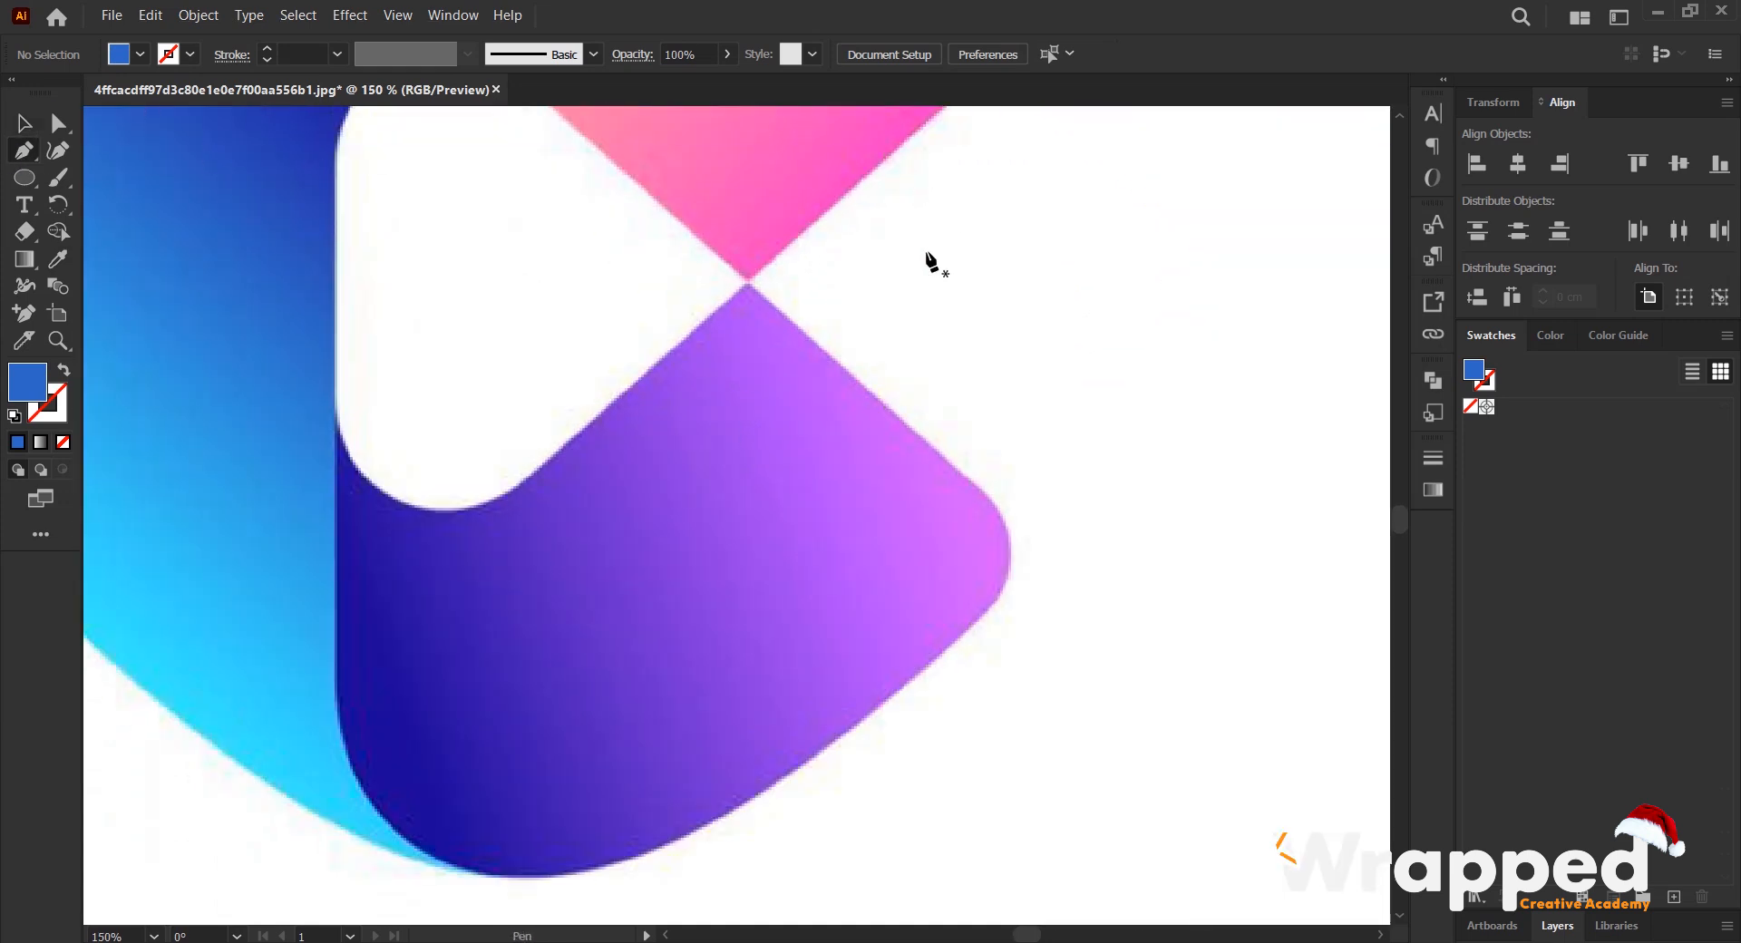
scroll(776, 287, up, 1)
click(739, 282)
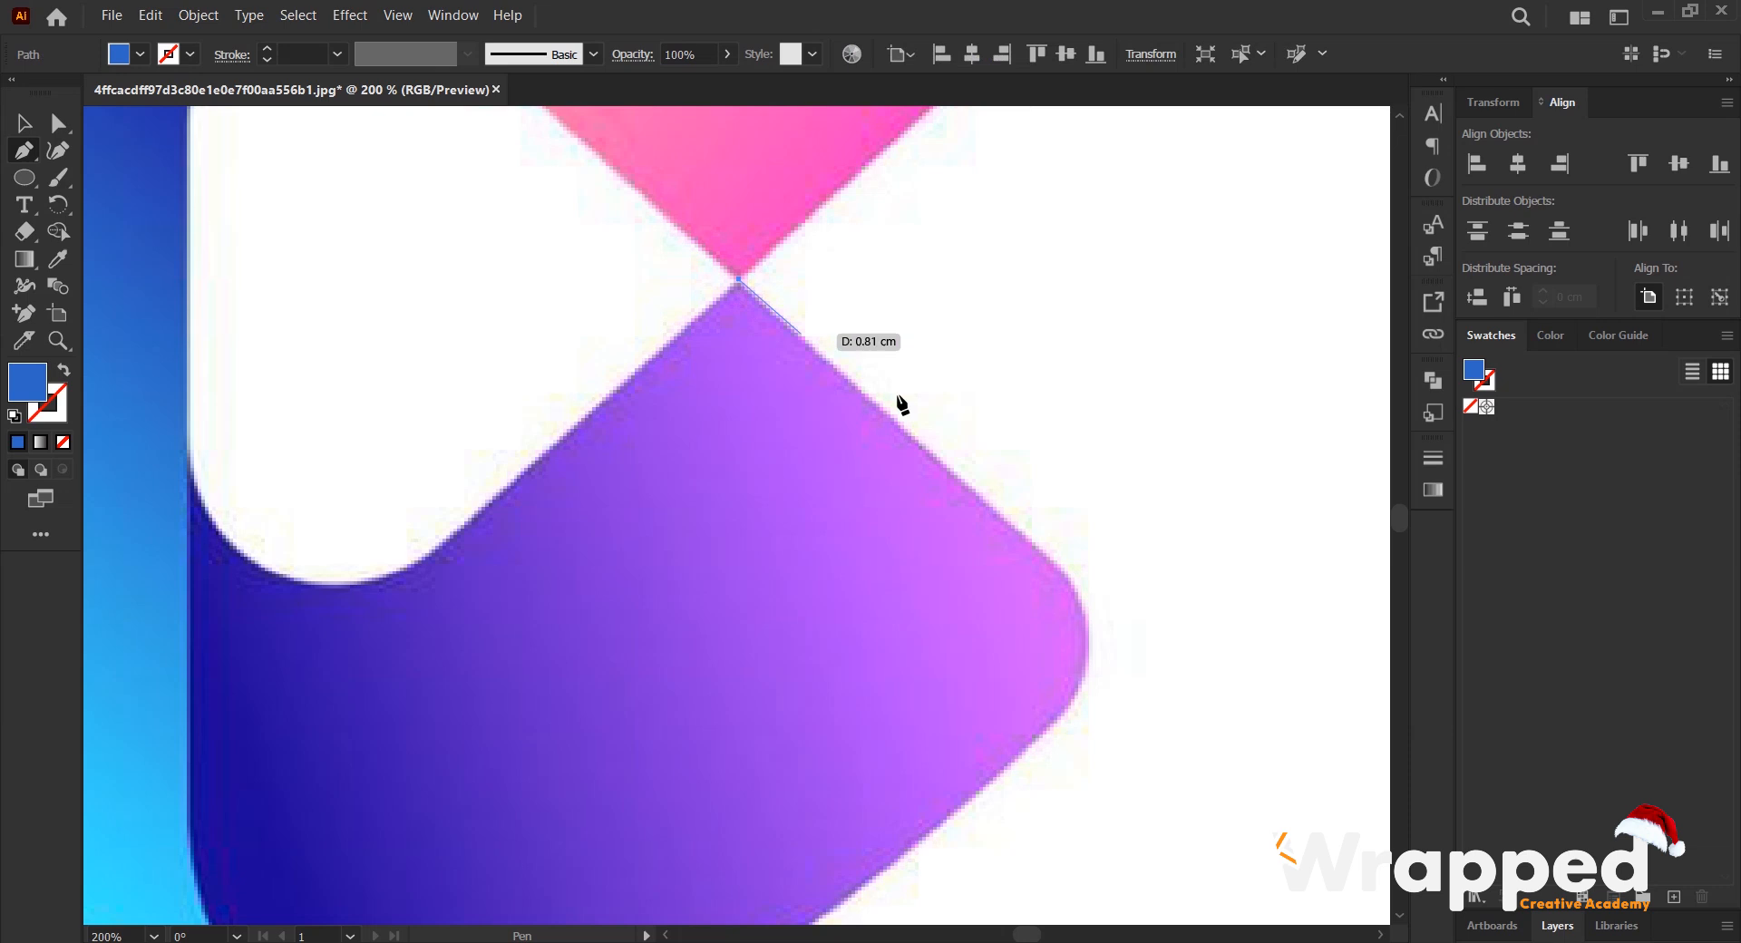
click(1059, 568)
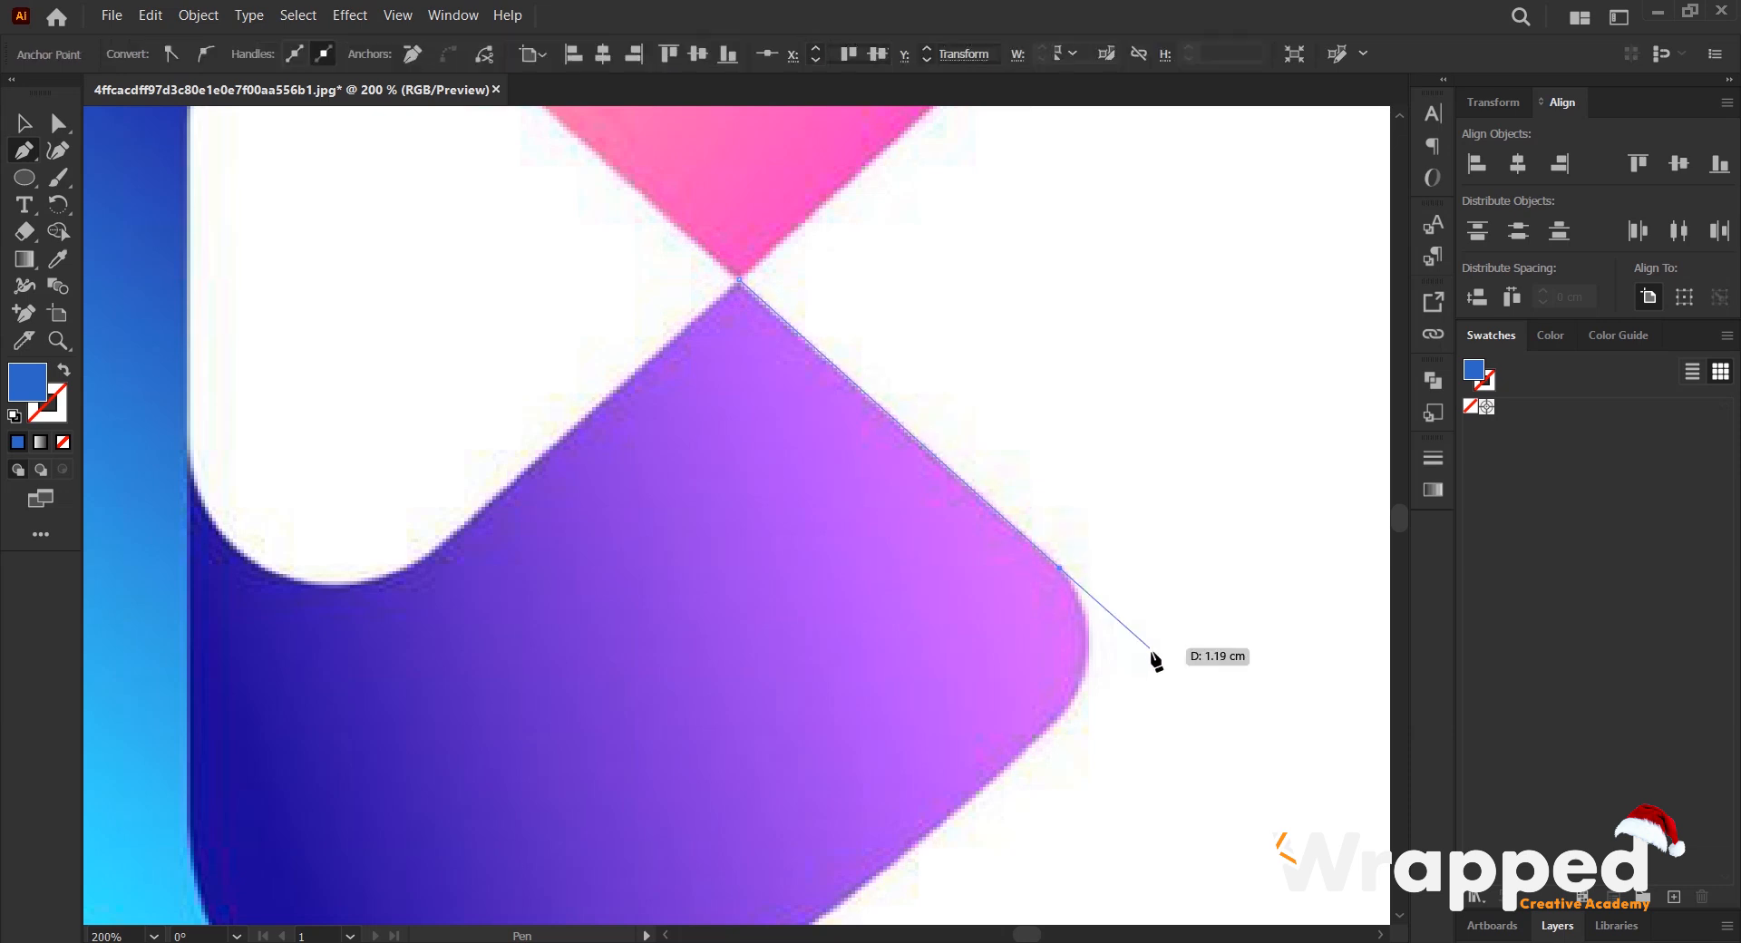
drag(1156, 662, 1054, 450)
click(995, 498)
mouse_move(962, 575)
mouse_down()
mouse_move(950, 584)
mouse_move(954, 567)
mouse_up()
click(994, 499)
- Trace the purple section's curved lower edge from the rounded corner to the bottom tip beside the cyan area
drag(813, 545, 943, 301)
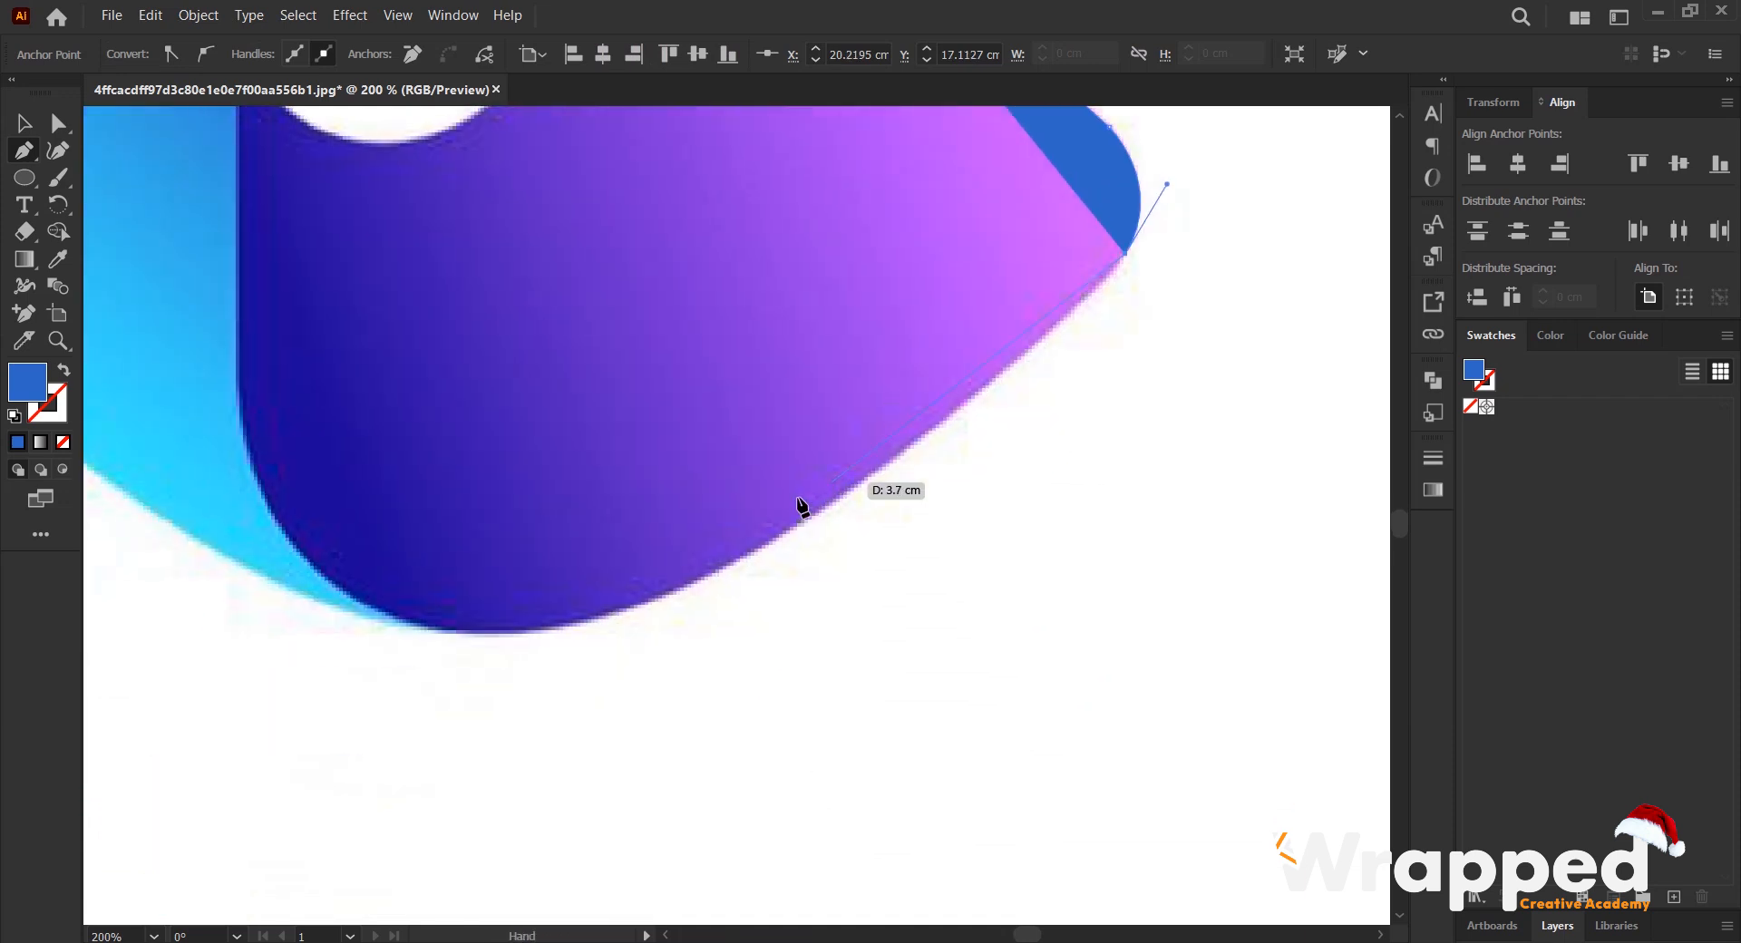
click(732, 560)
drag(733, 564, 583, 627)
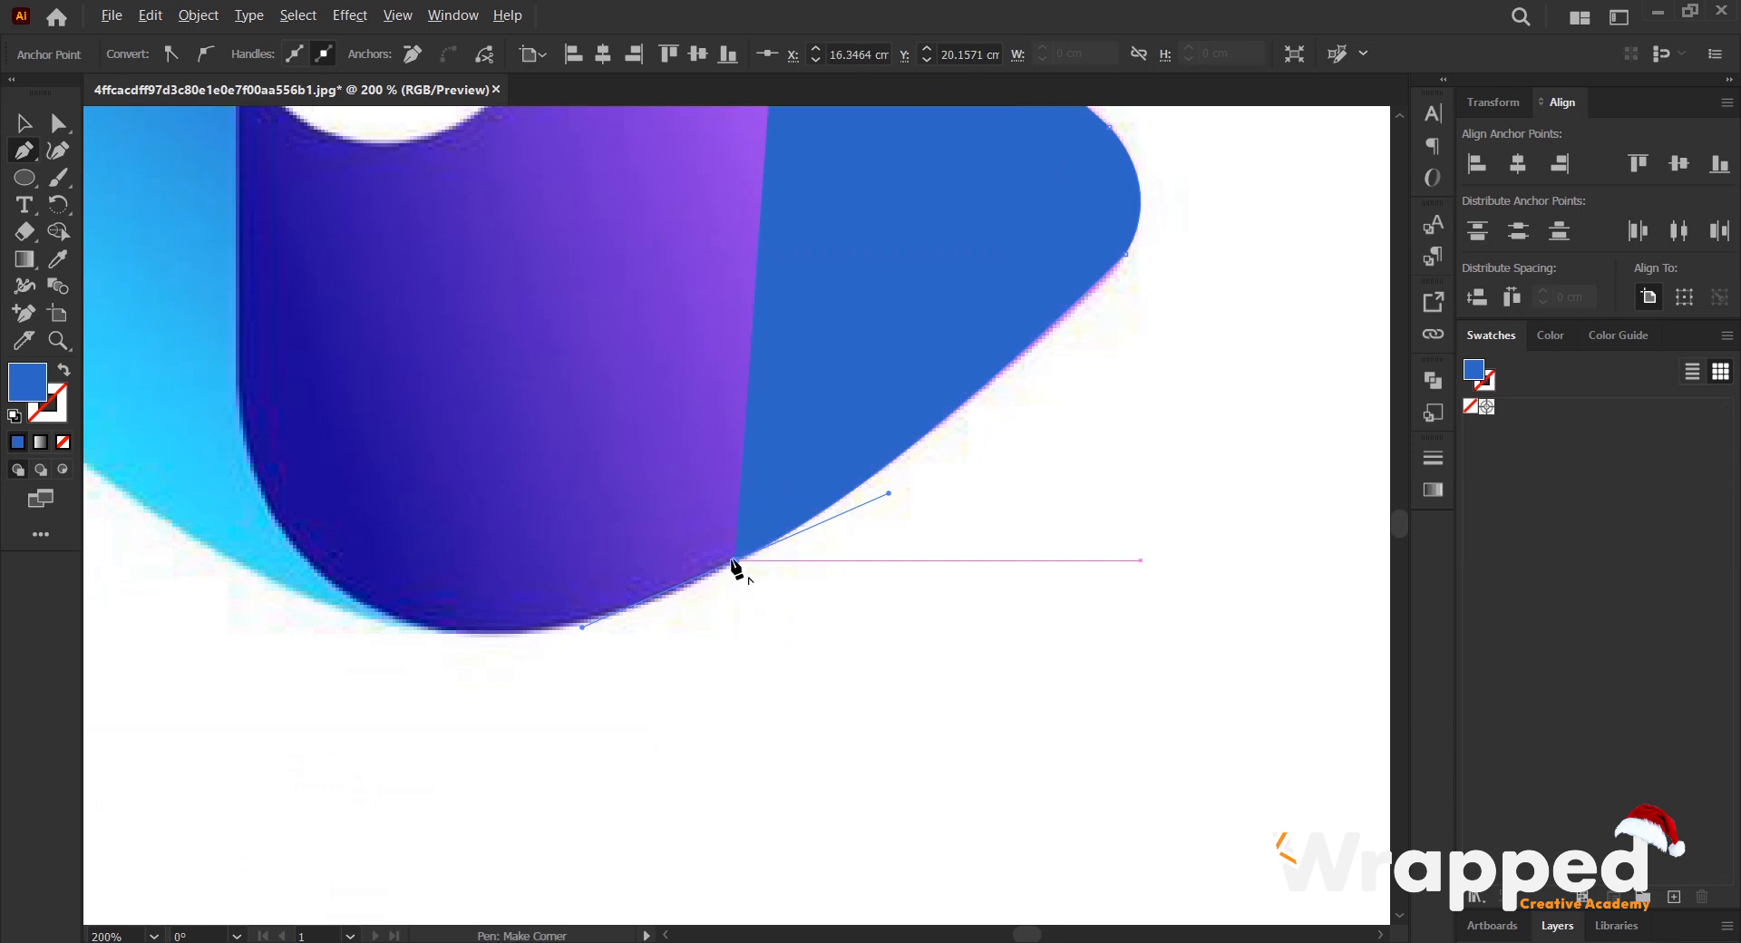
drag(404, 607, 447, 515)
click(602, 532)
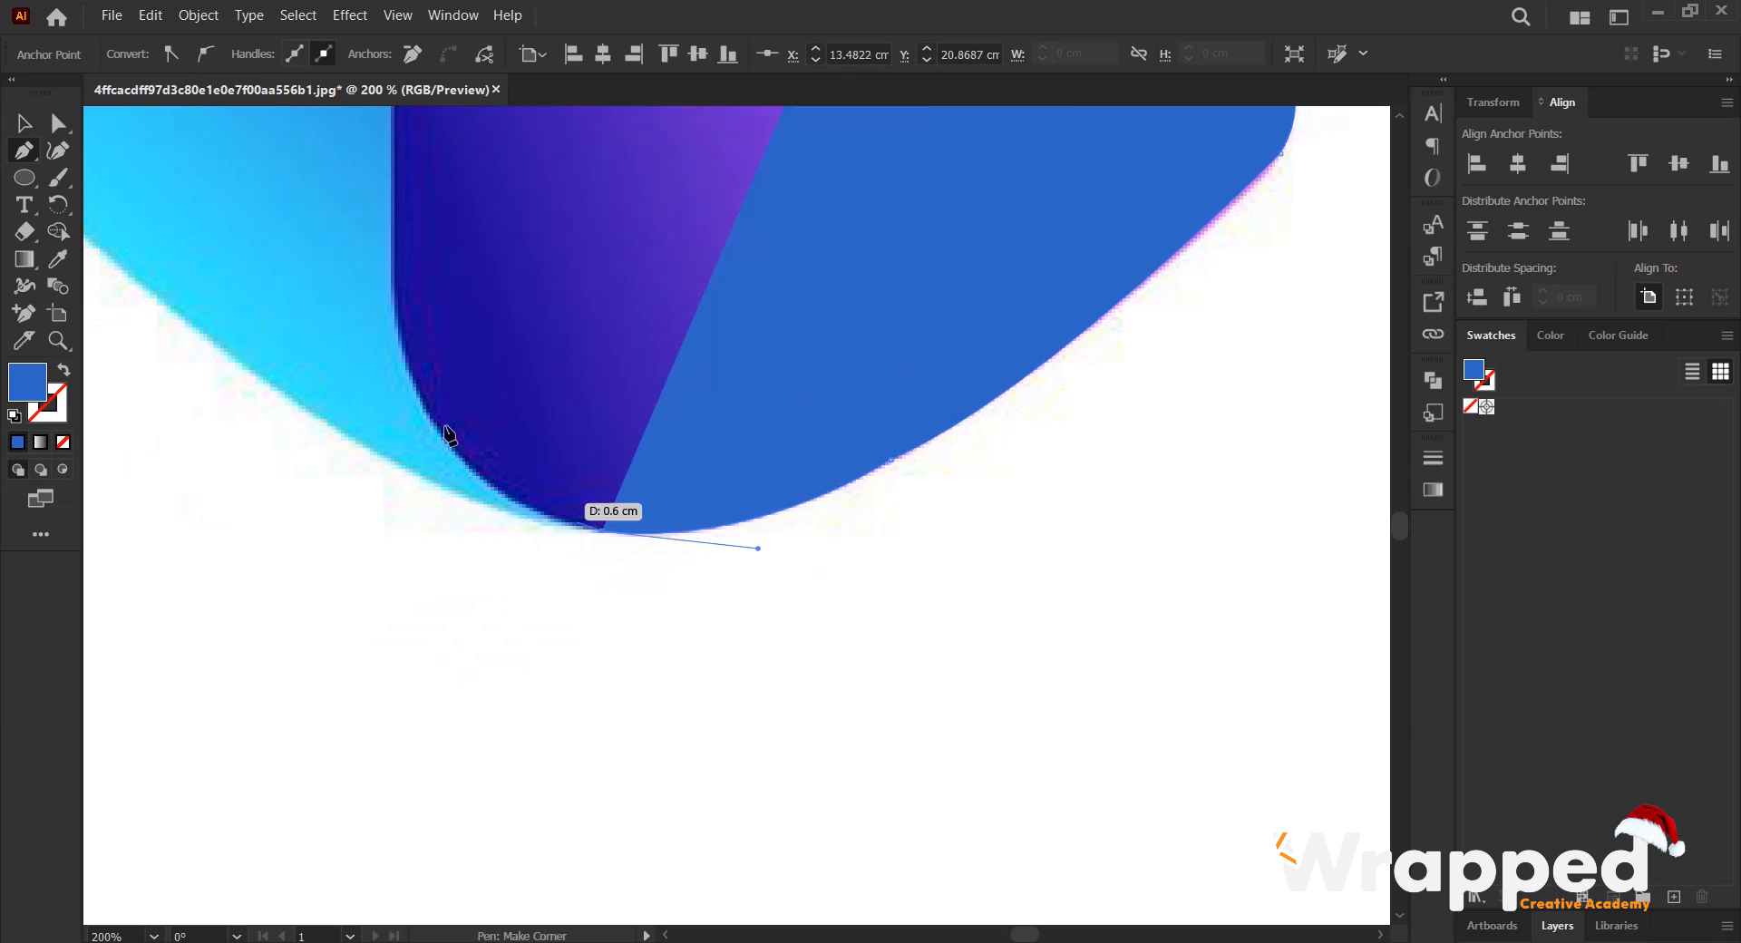
- Trace around the purple section's lower-left curve and straight up its left side to the white centre
click(392, 315)
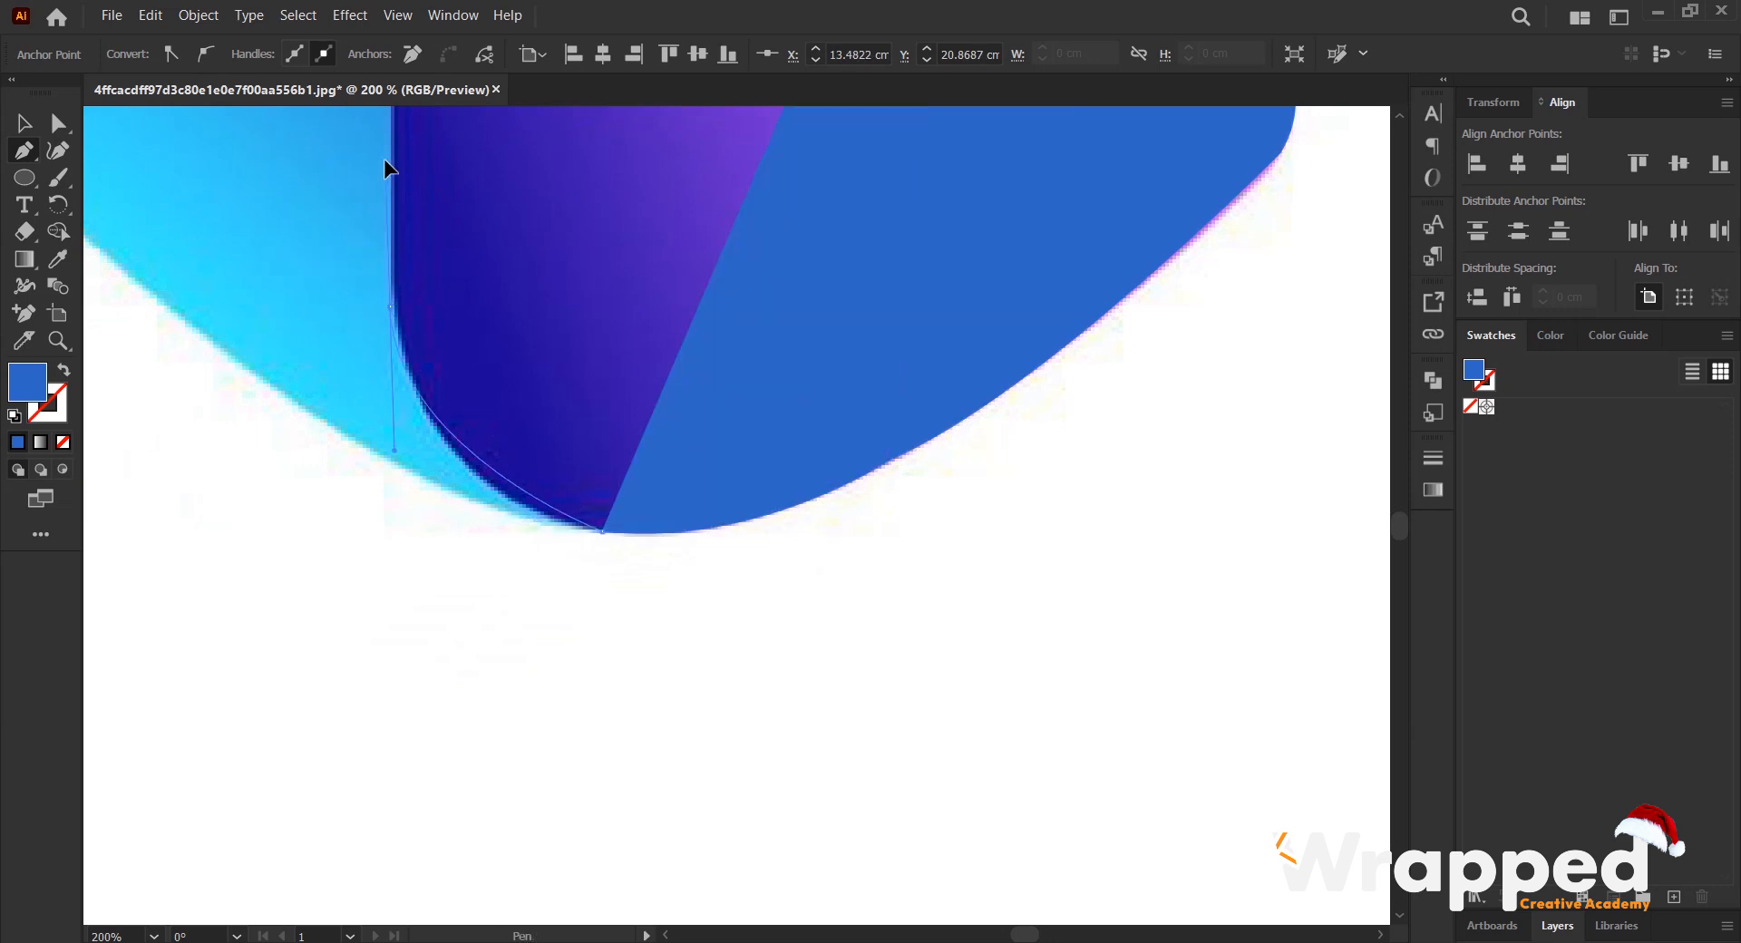
scroll(381, 145, up, 10)
scroll(390, 545, down, 5)
drag(390, 575, 350, 361)
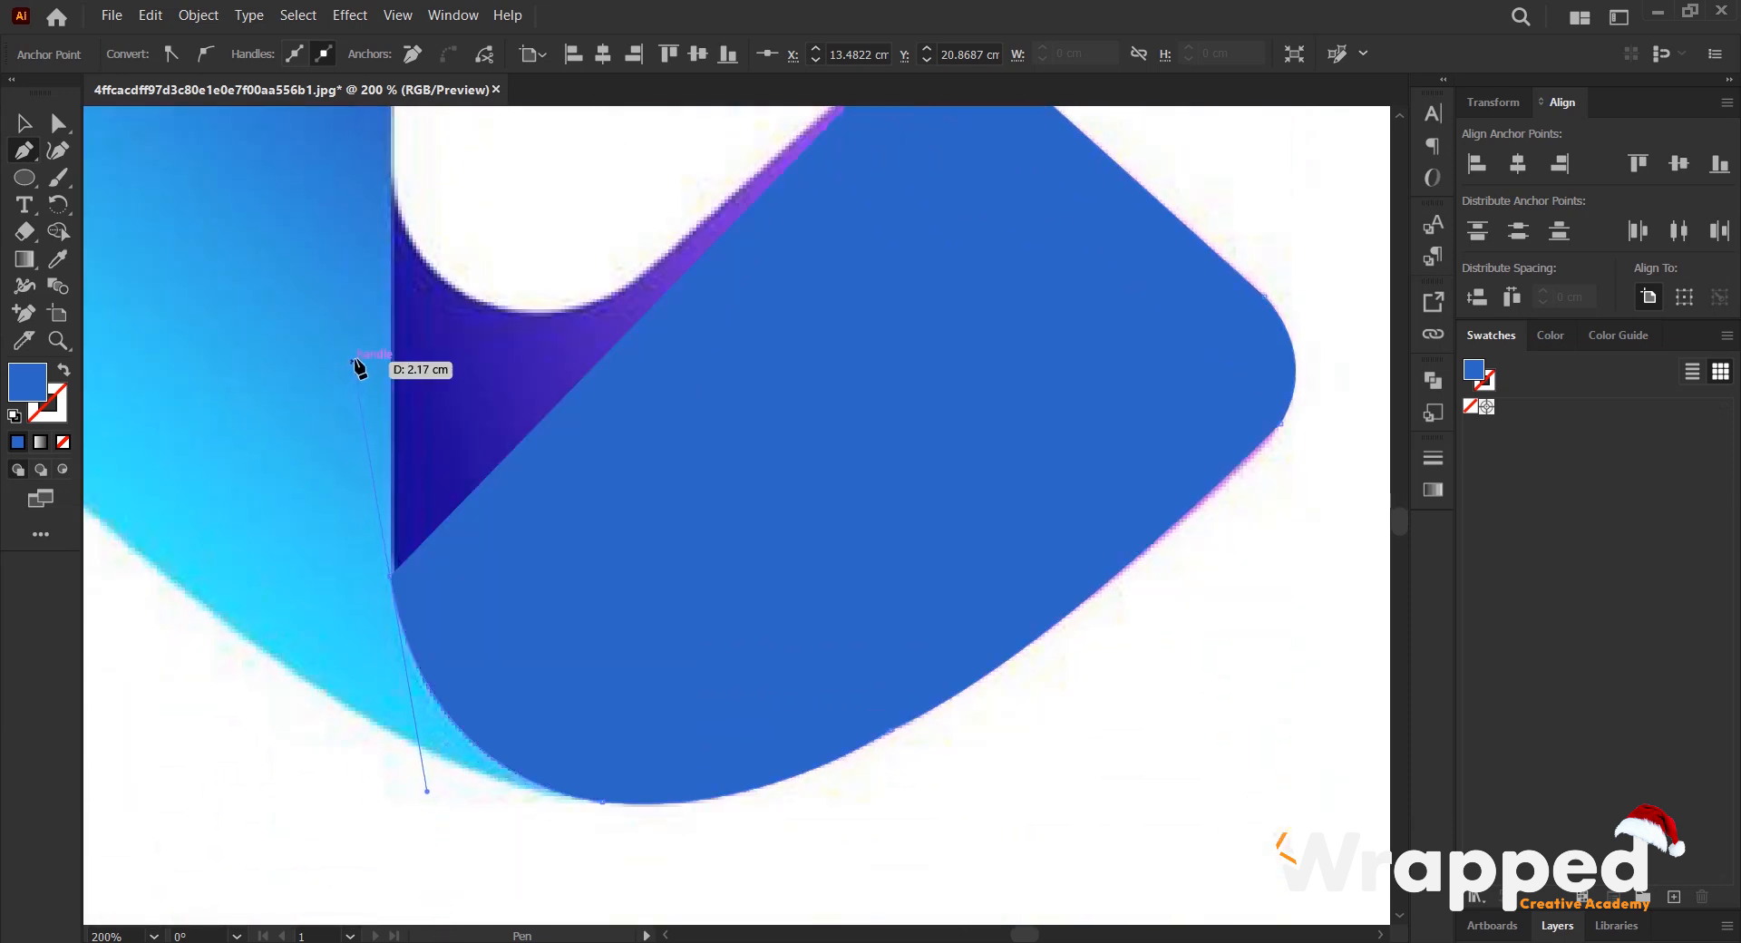
click(391, 577)
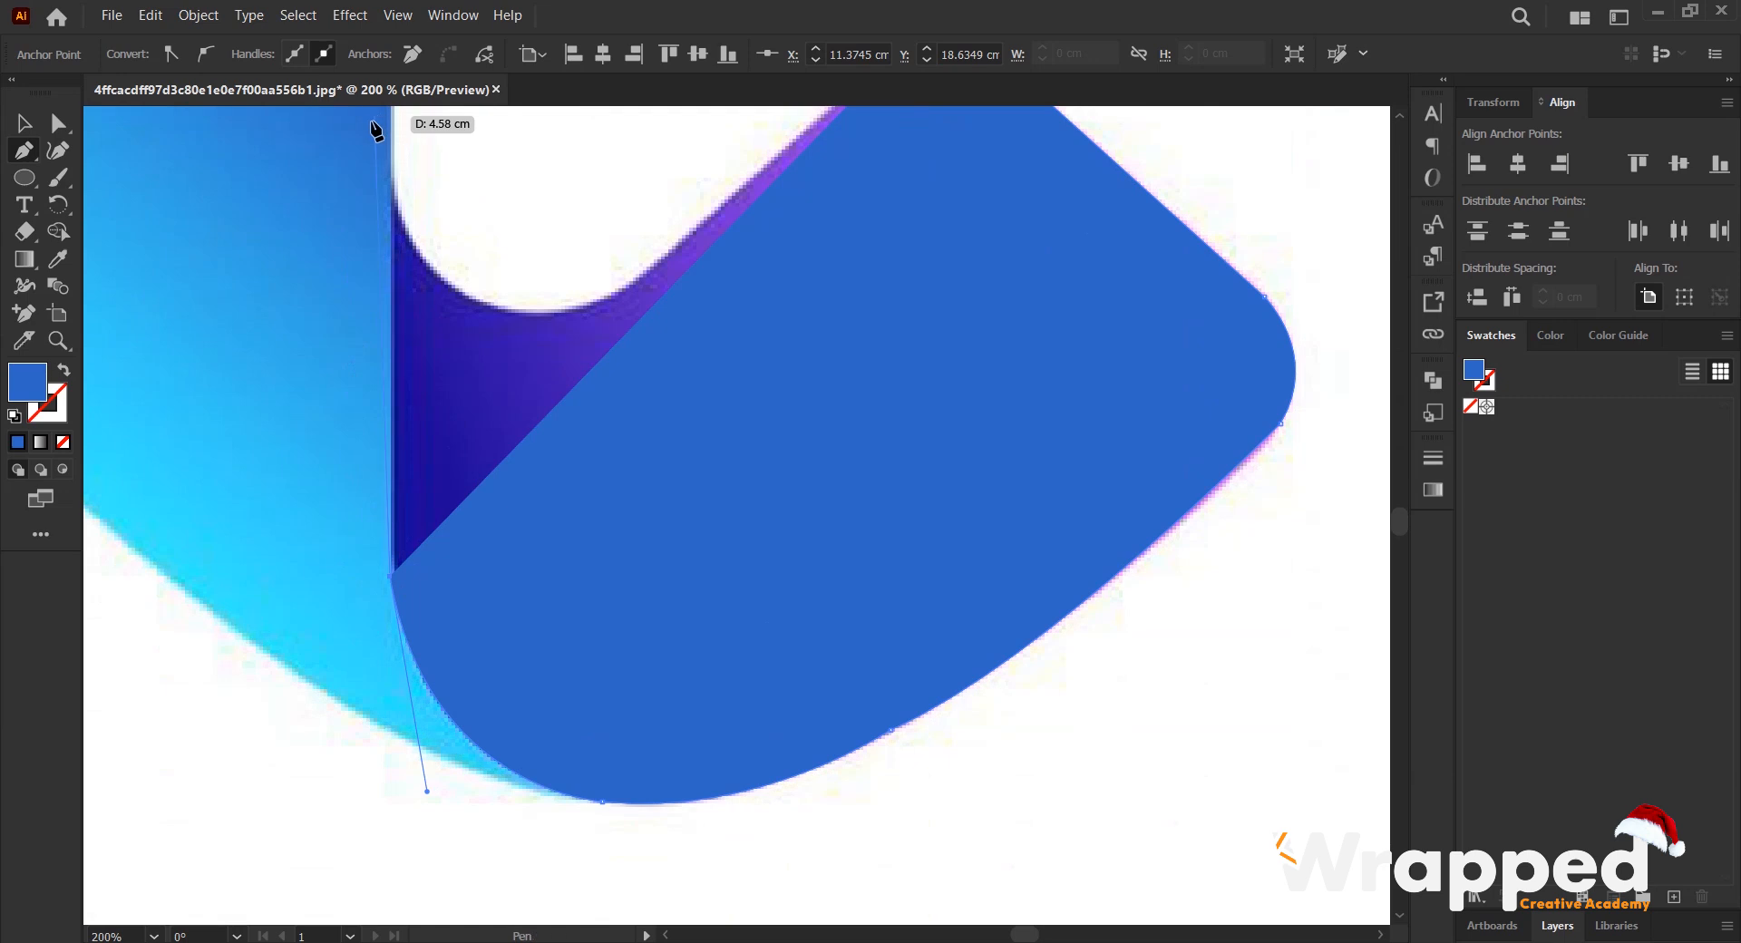
click(392, 178)
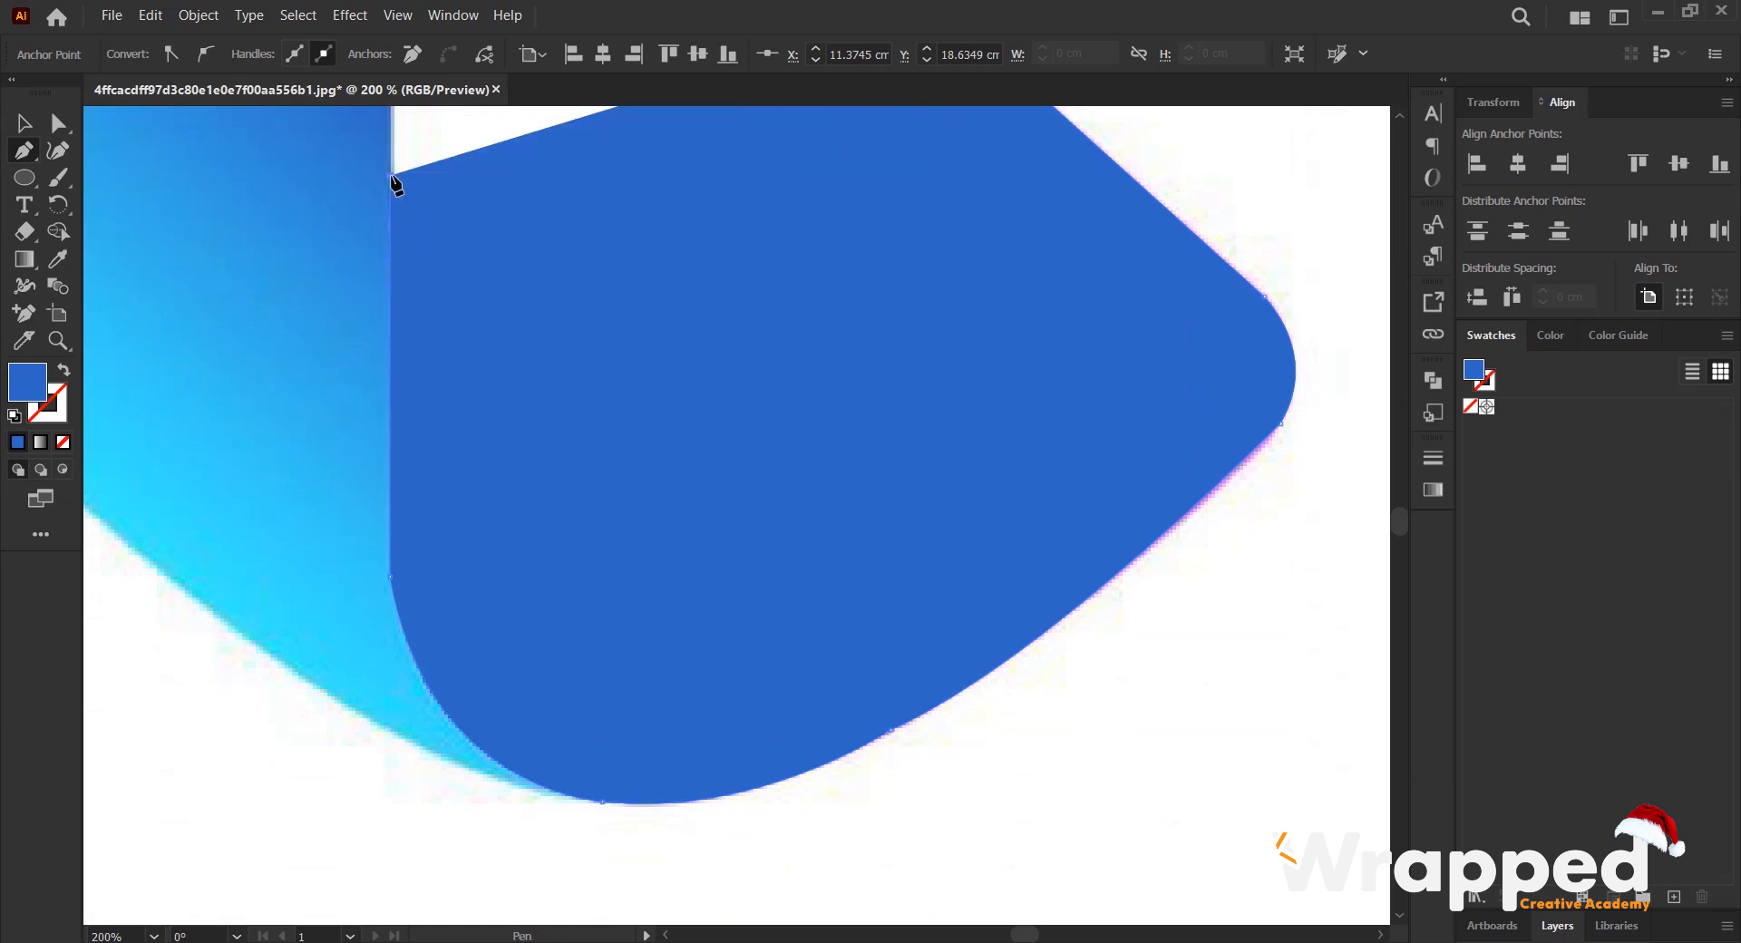
- Remove the path's fill and close it around the white centre's lower rounded corner, up to the starting point
click(63, 442)
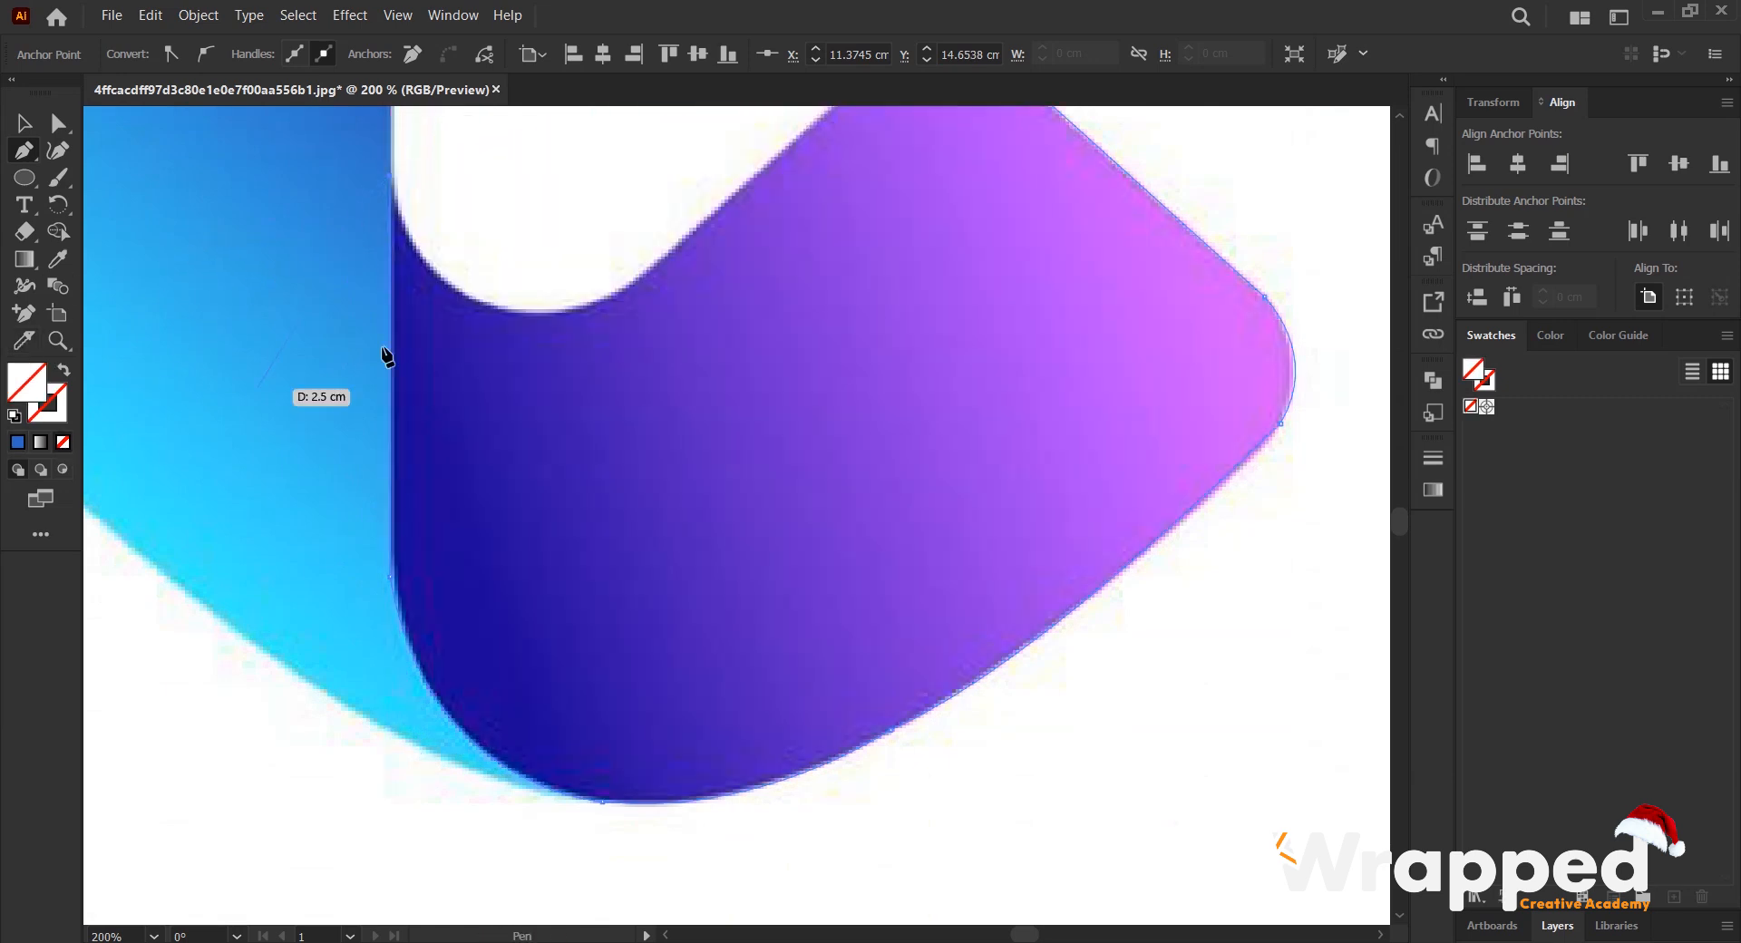
drag(630, 283, 816, 151)
key(ctrl+z)
drag(540, 314, 676, 316)
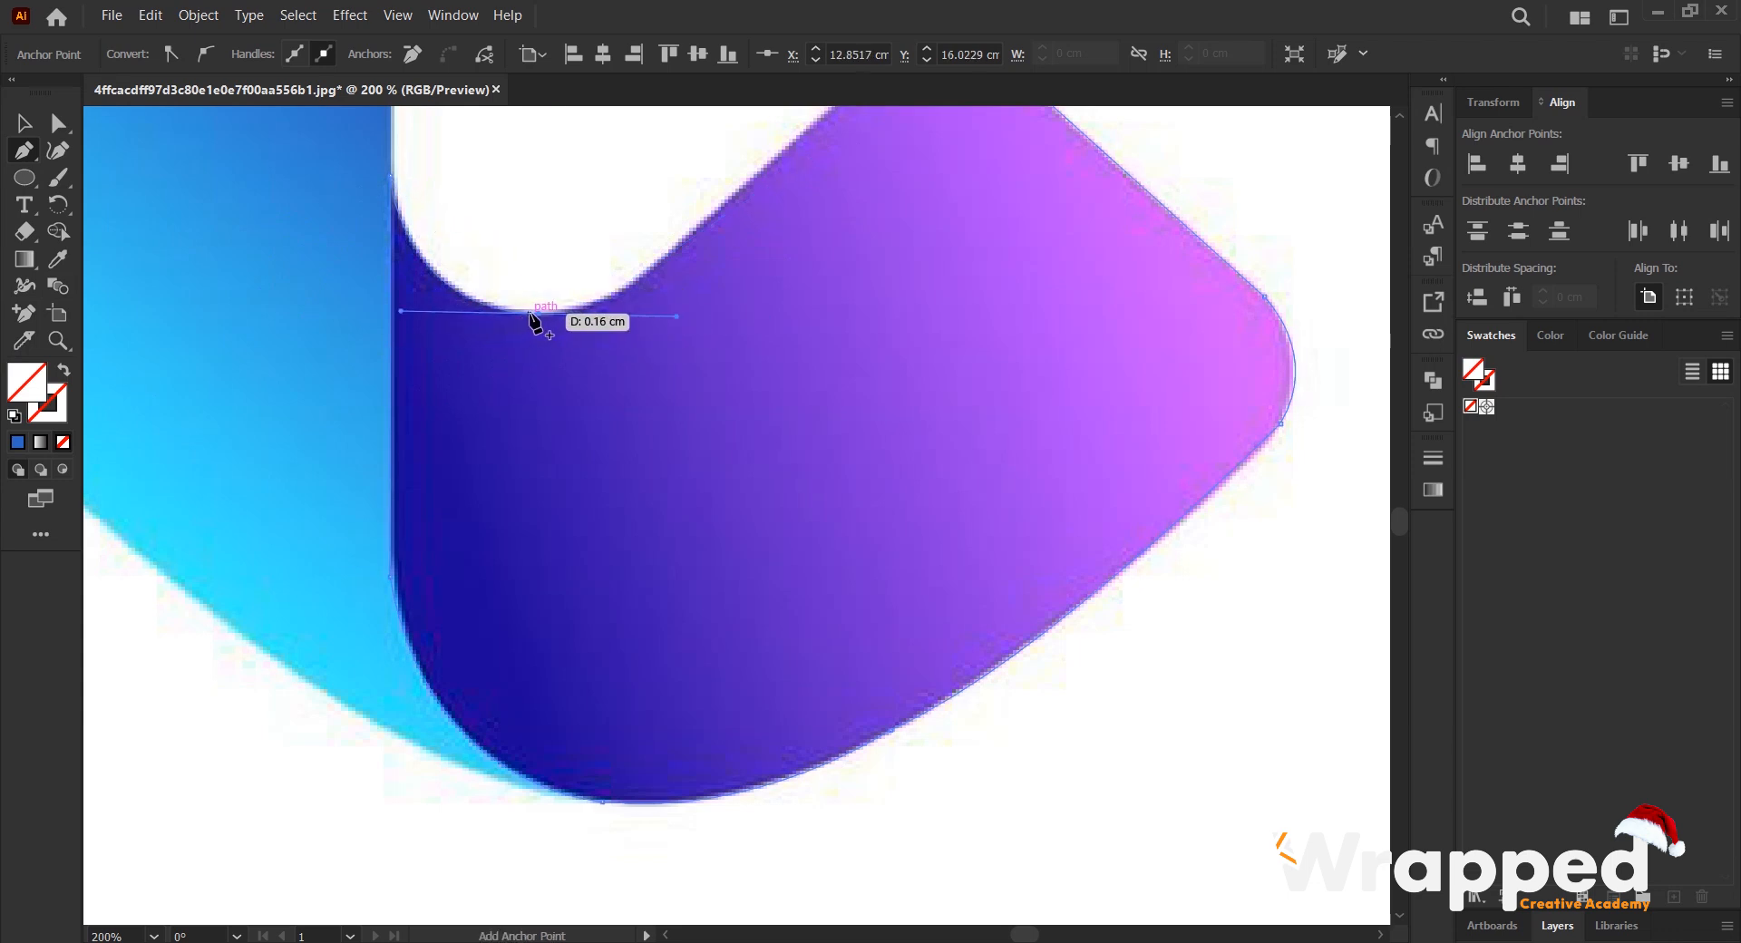
drag(542, 314, 771, 299)
drag(694, 389, 689, 388)
click(690, 389)
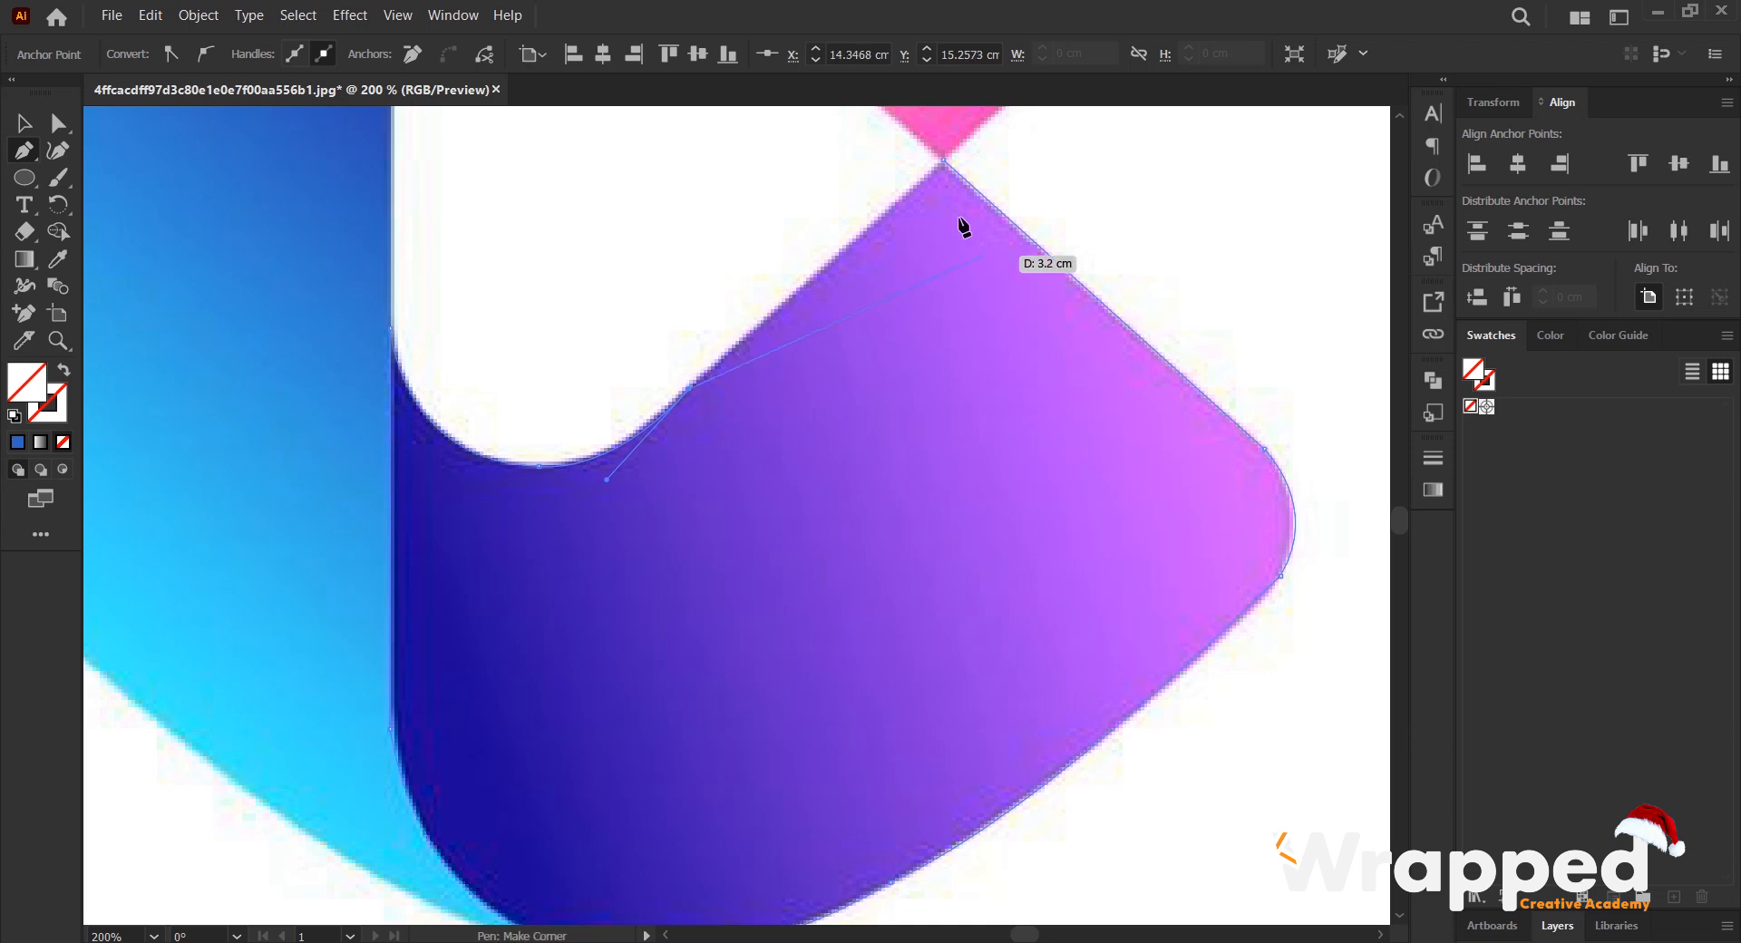
click(944, 164)
- Fill the traced lower shape with the first shape's blue using the Eyedropper
key(ctrl+minus)
key(ctrl+minus)
key(ctrl+minus)
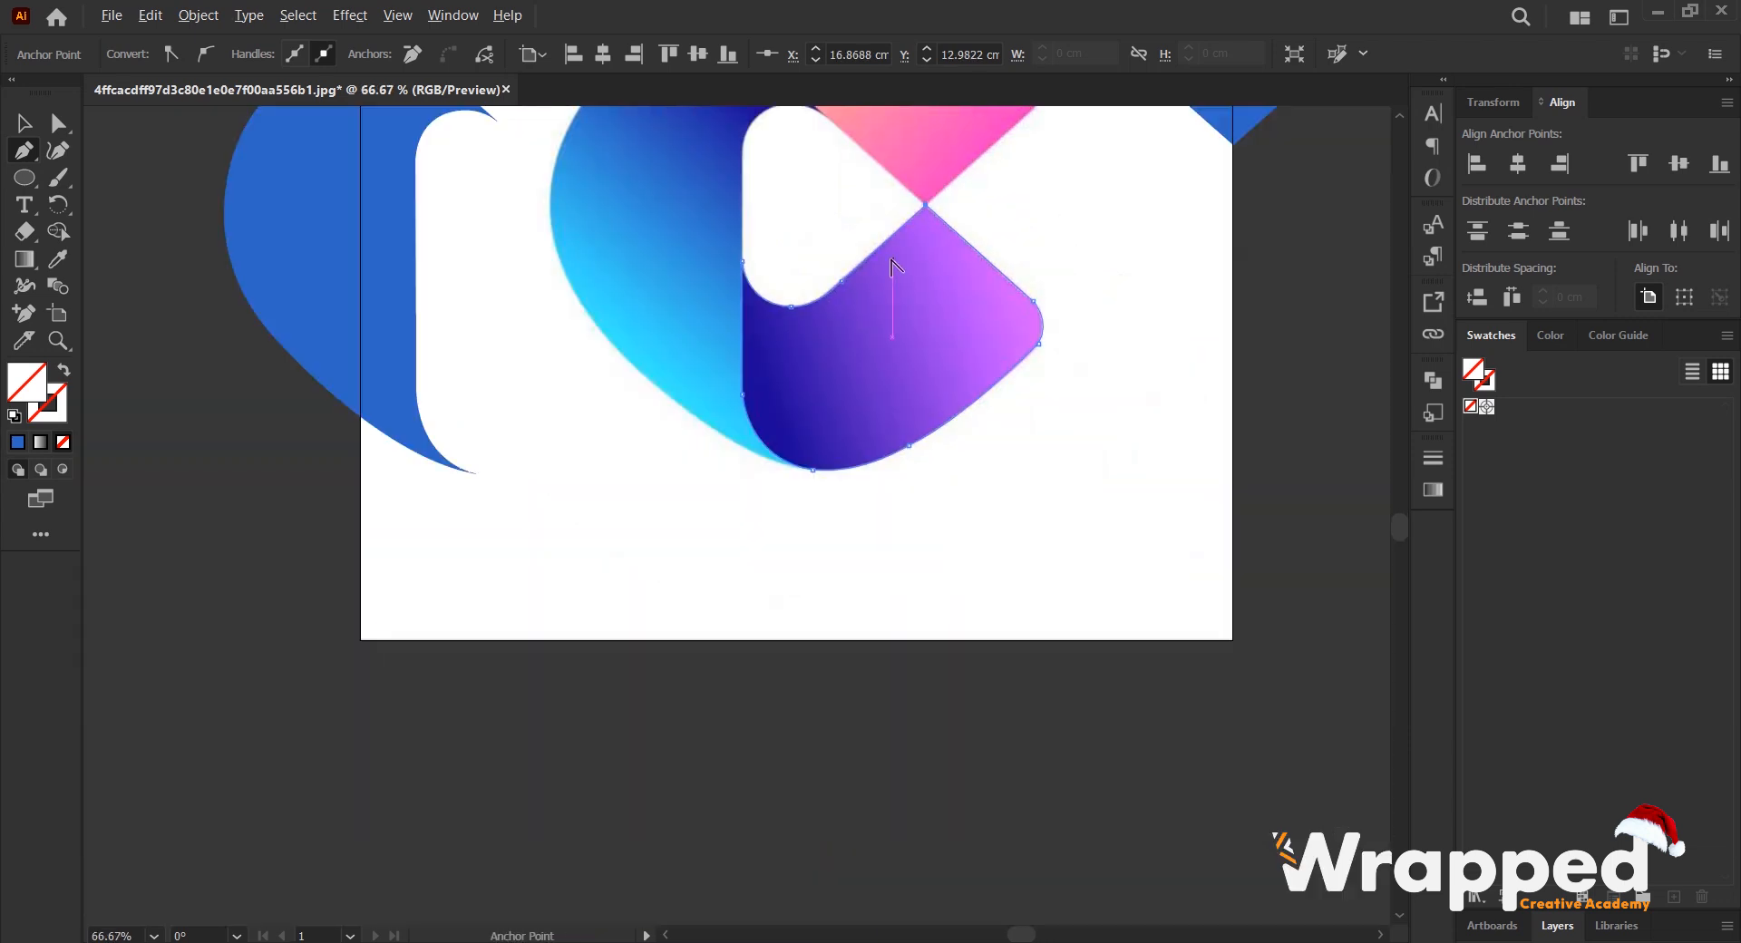
key(i)
click(422, 379)
key(v)
scroll(903, 339, down, 1)
drag(919, 239, 793, 321)
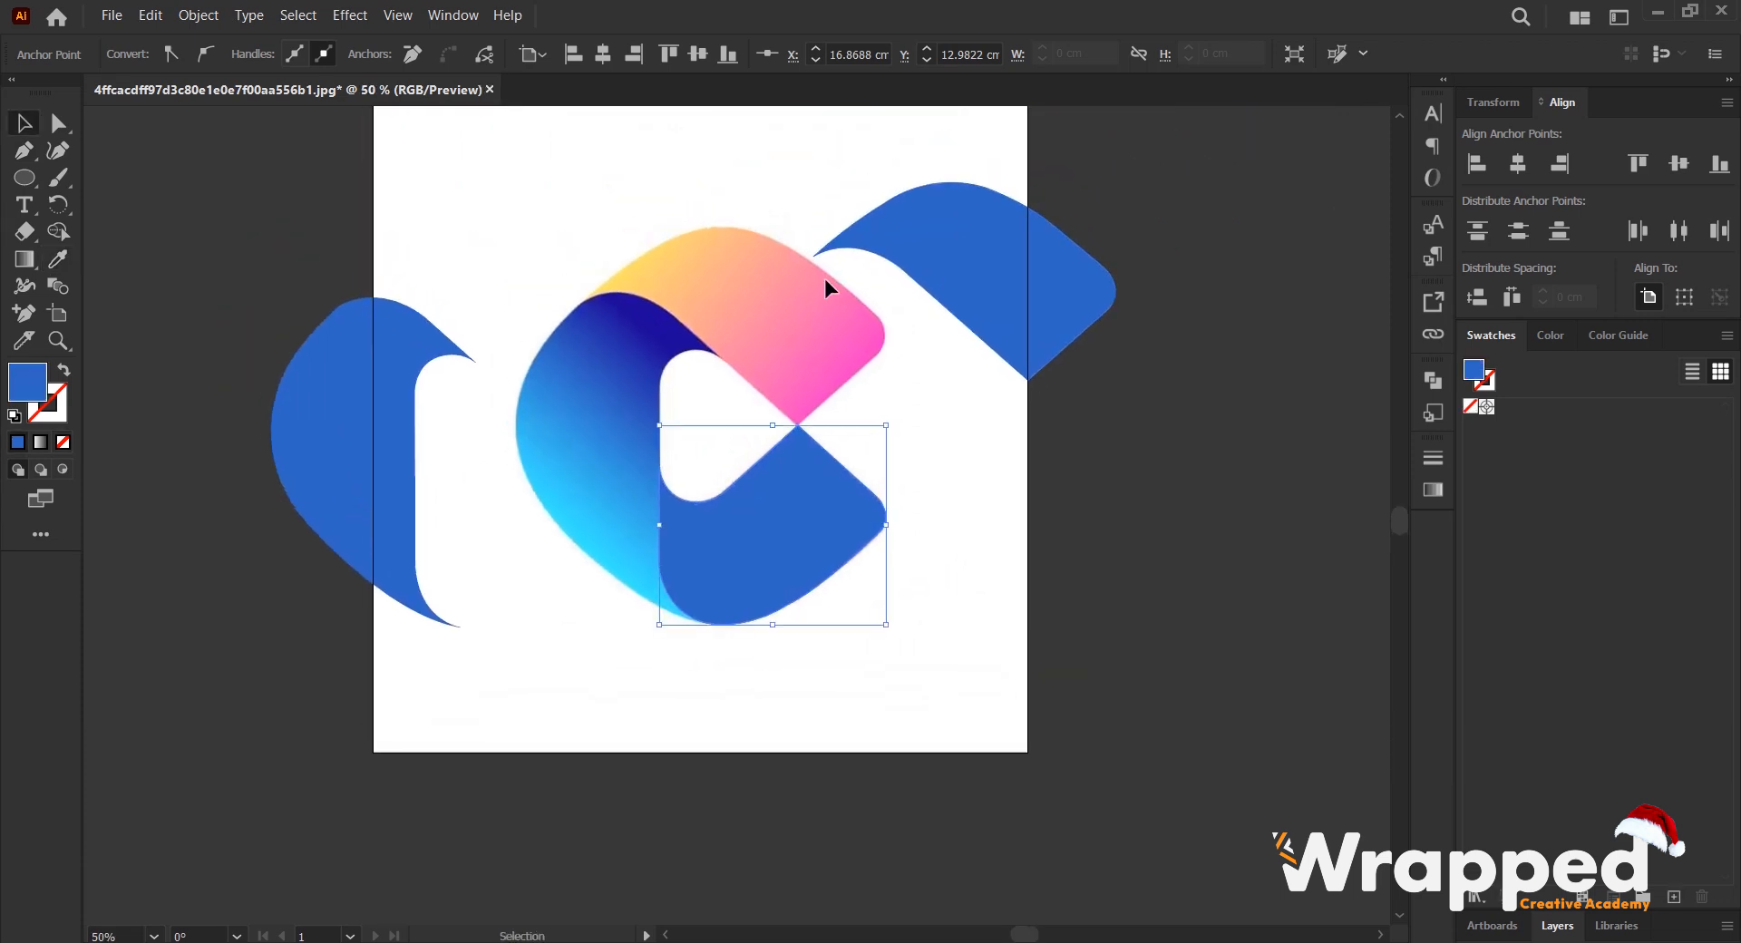
- Unlock the reference logo image so that it is selected
scroll(824, 308, up, 1)
scroll(688, 304, right, 2)
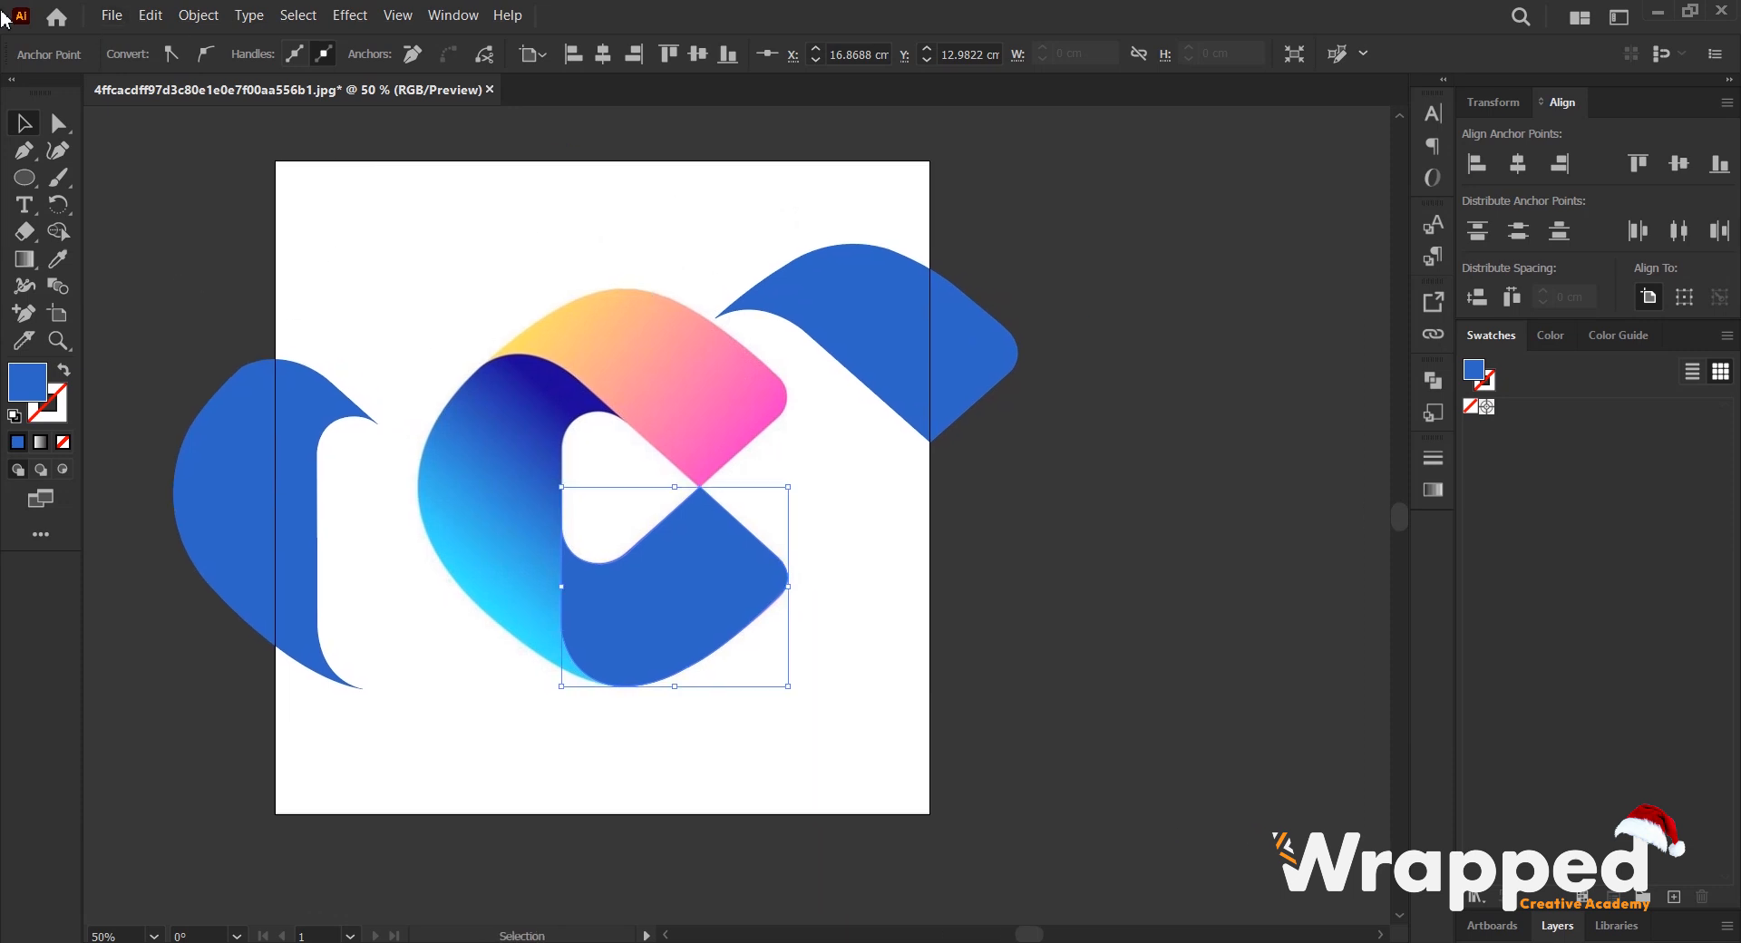
click(209, 24)
click(257, 206)
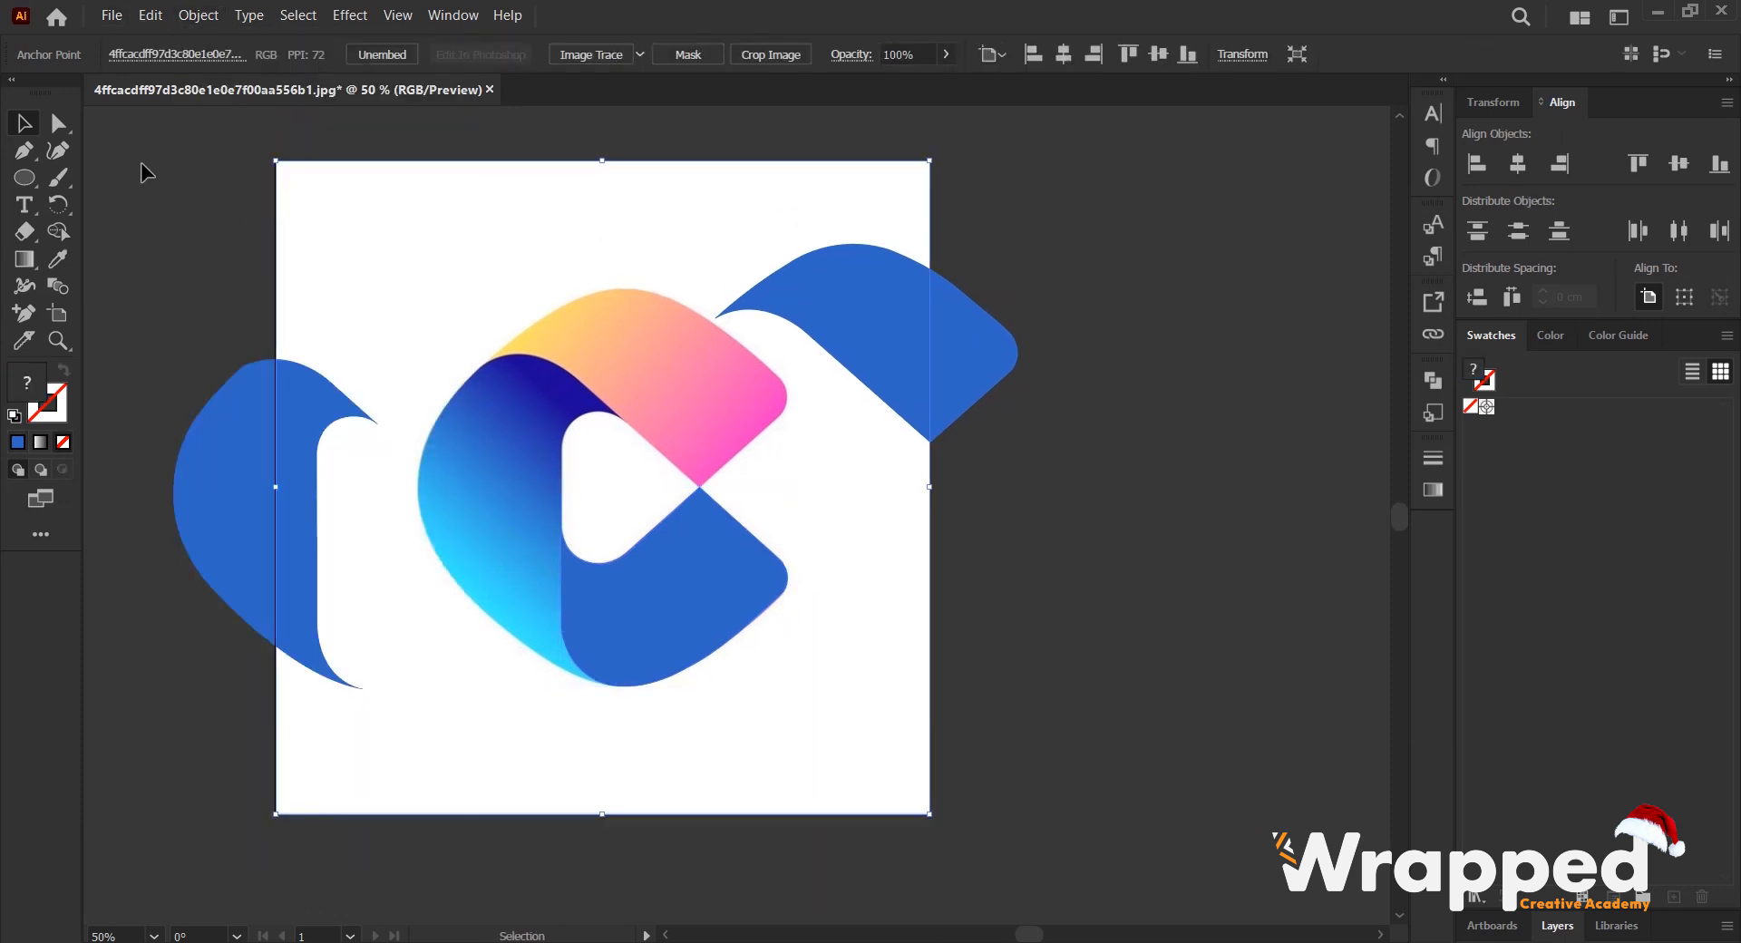
- Move the reference image clear of the artboard to its right, and bring the left and upper blue shapes together on the artboard
drag(386, 244, 1140, 247)
scroll(533, 291, down, 1)
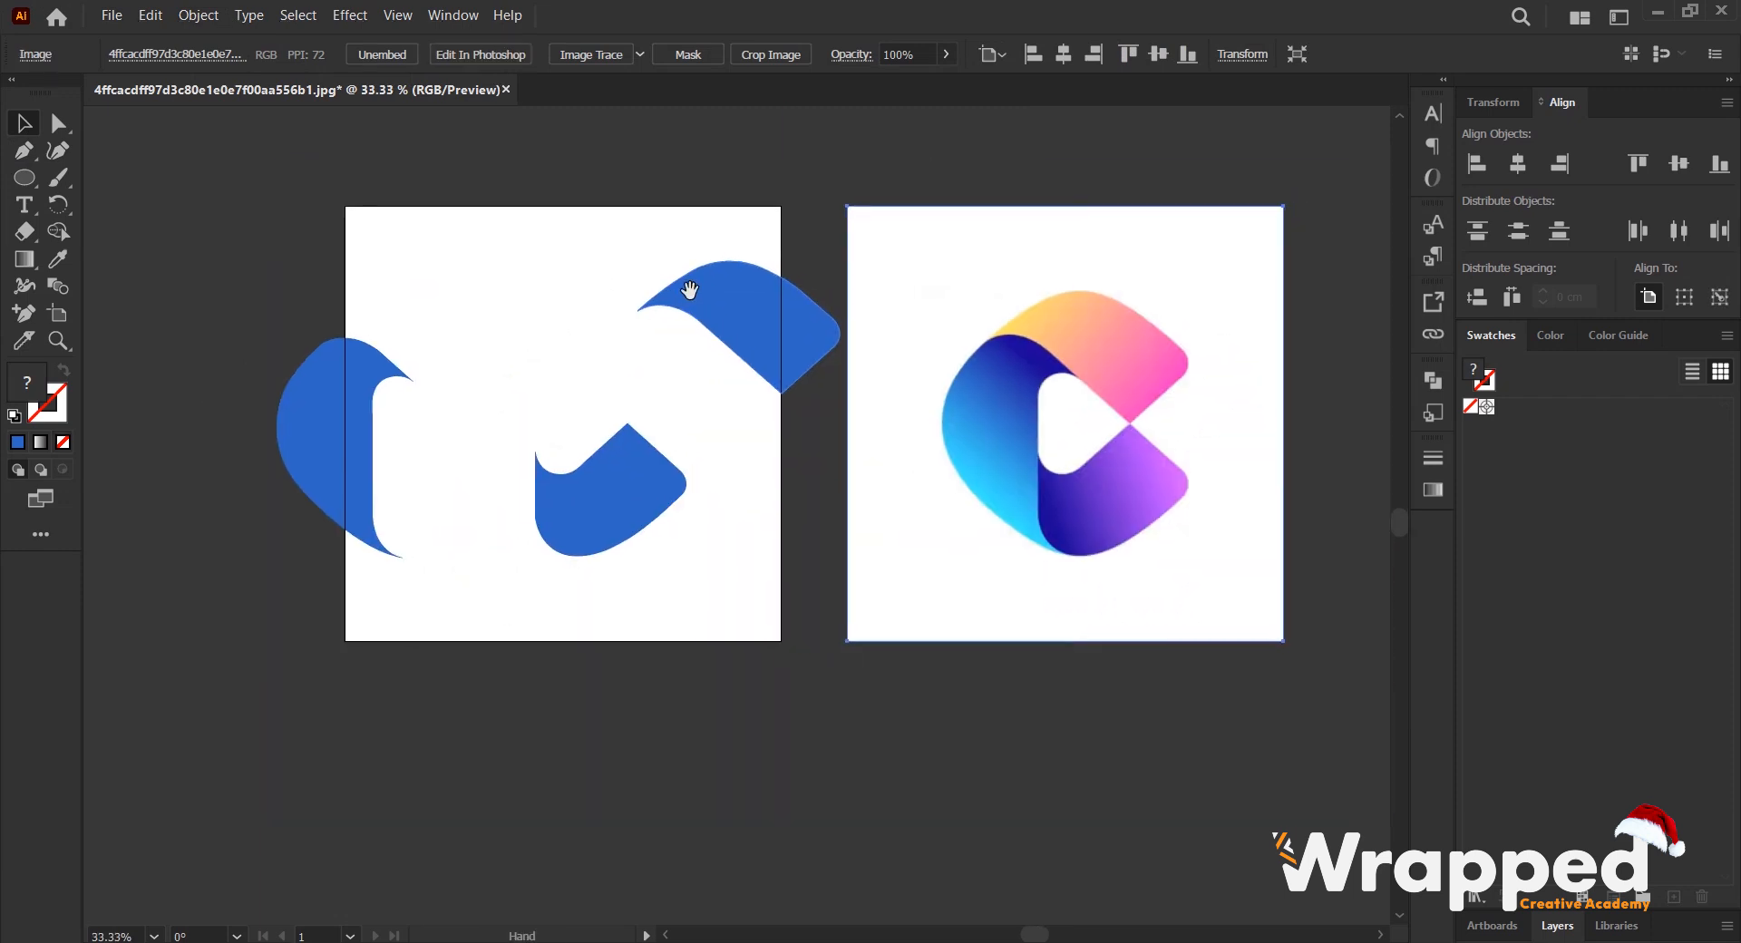
scroll(662, 350, up, 1)
drag(186, 401, 421, 352)
drag(777, 275, 550, 275)
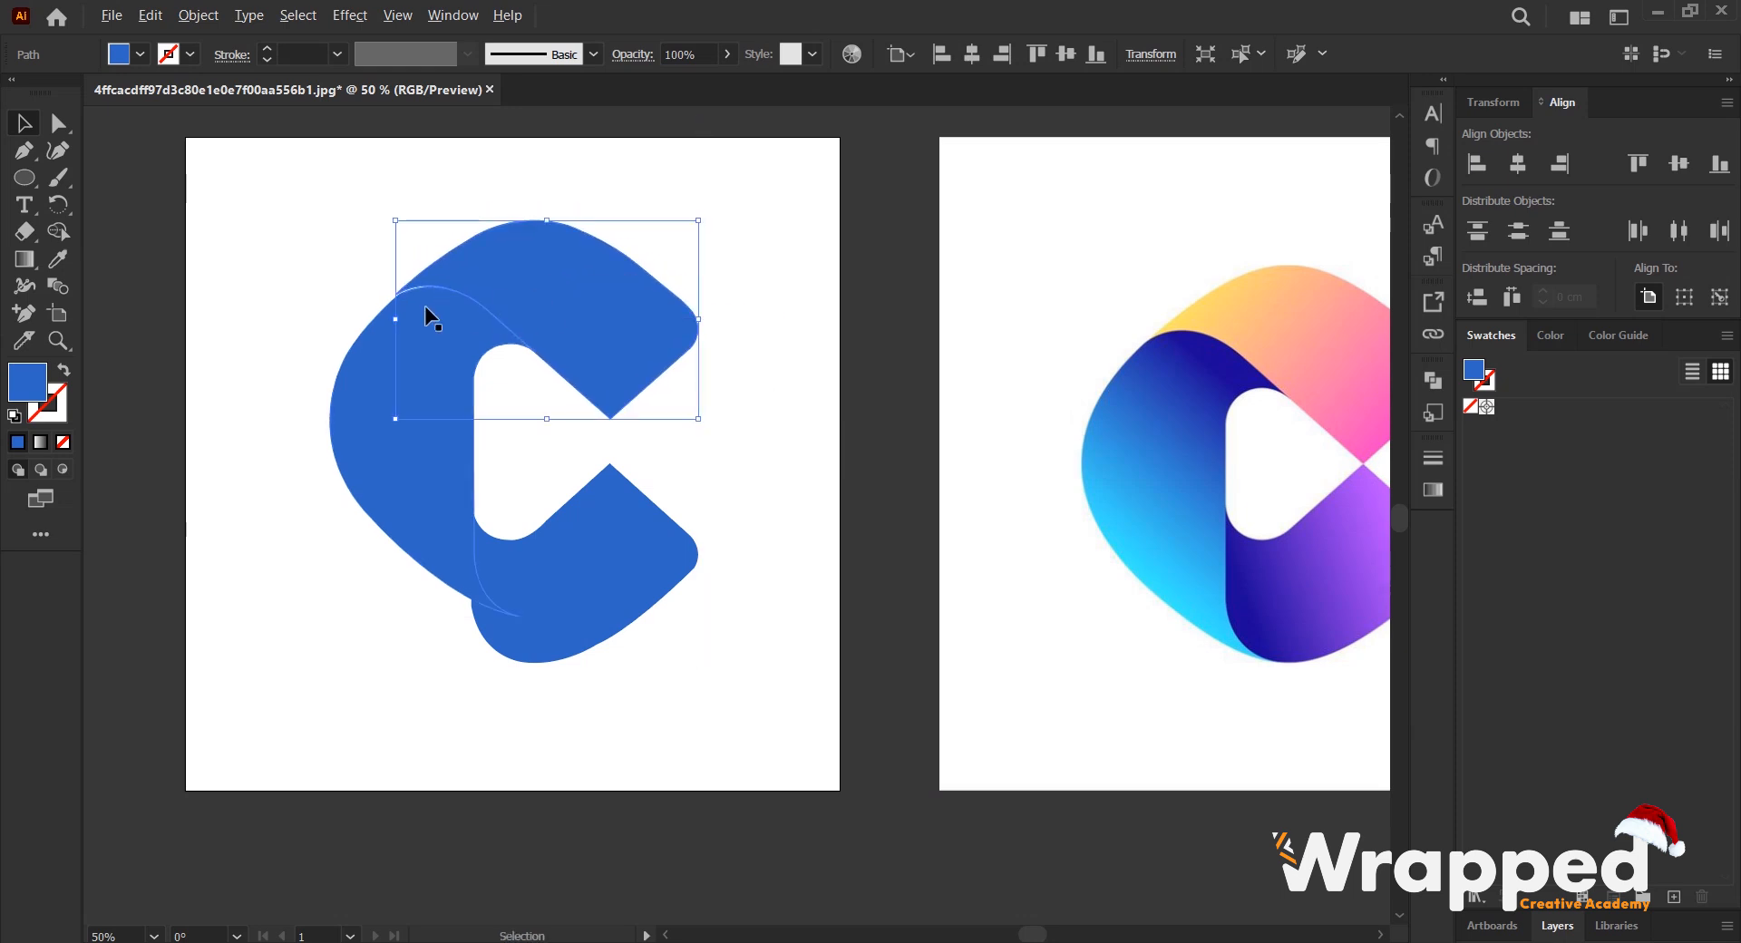
- Fine-tune the upper shape's position so its inner edge sits flush against the left shape's curve
scroll(424, 307, up, 3)
drag(704, 248, 704, 243)
scroll(576, 219, up, 2)
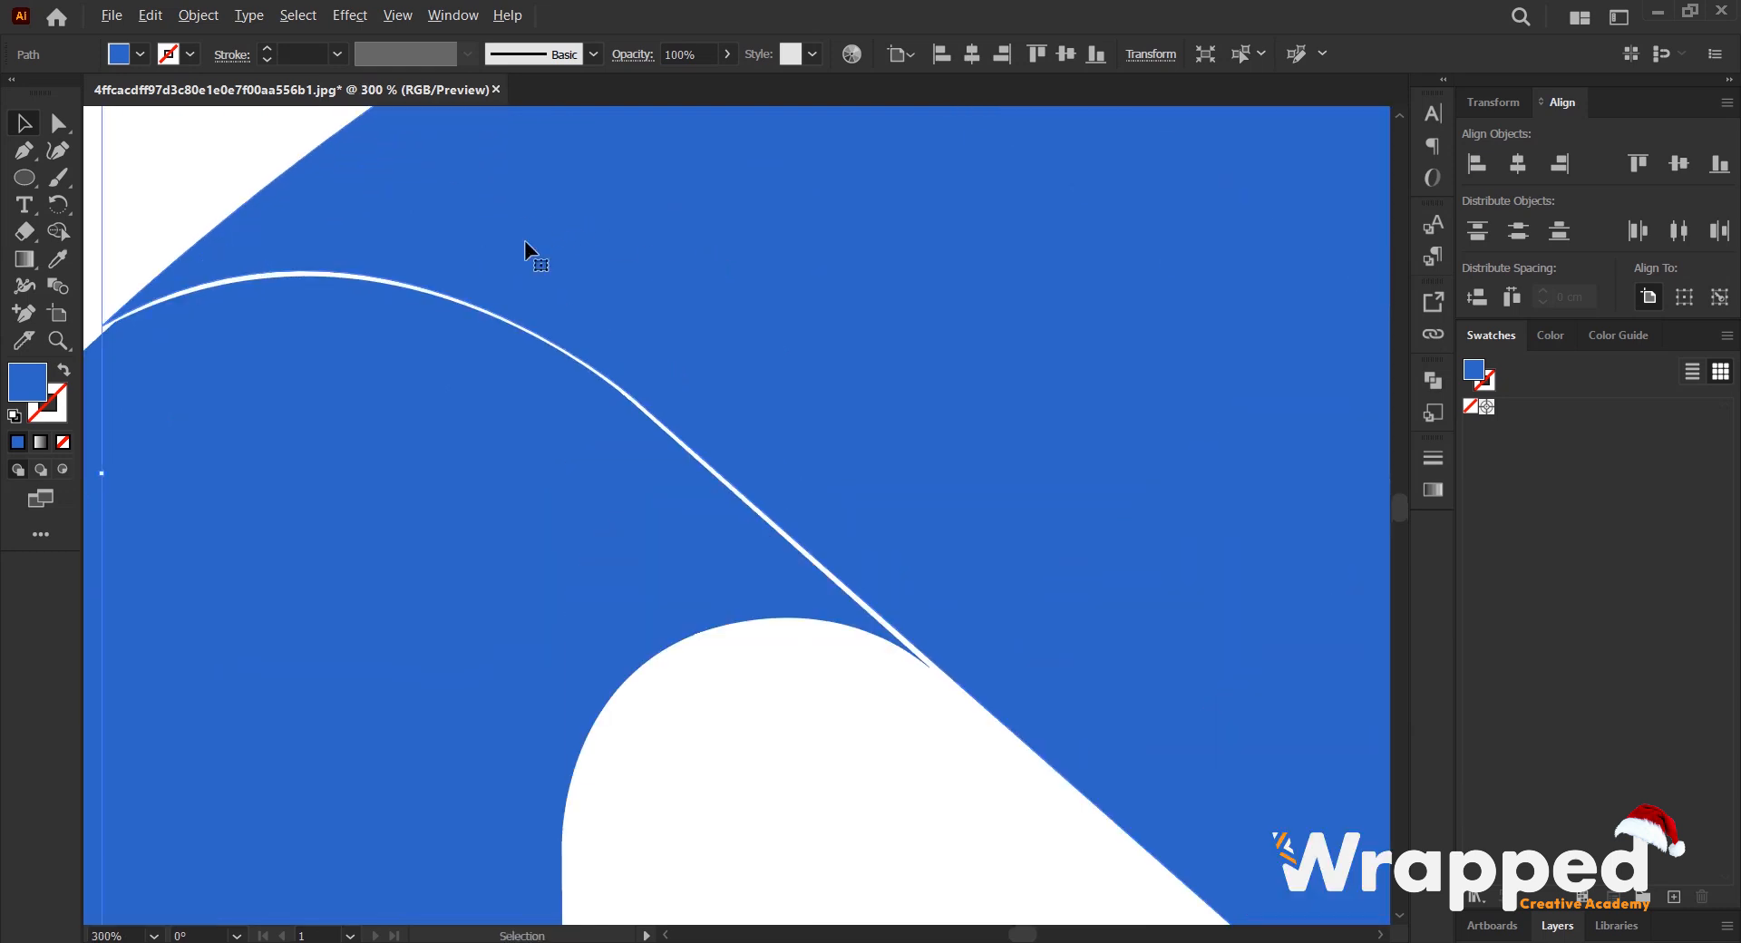
drag(444, 225, 439, 226)
scroll(454, 281, down, 5)
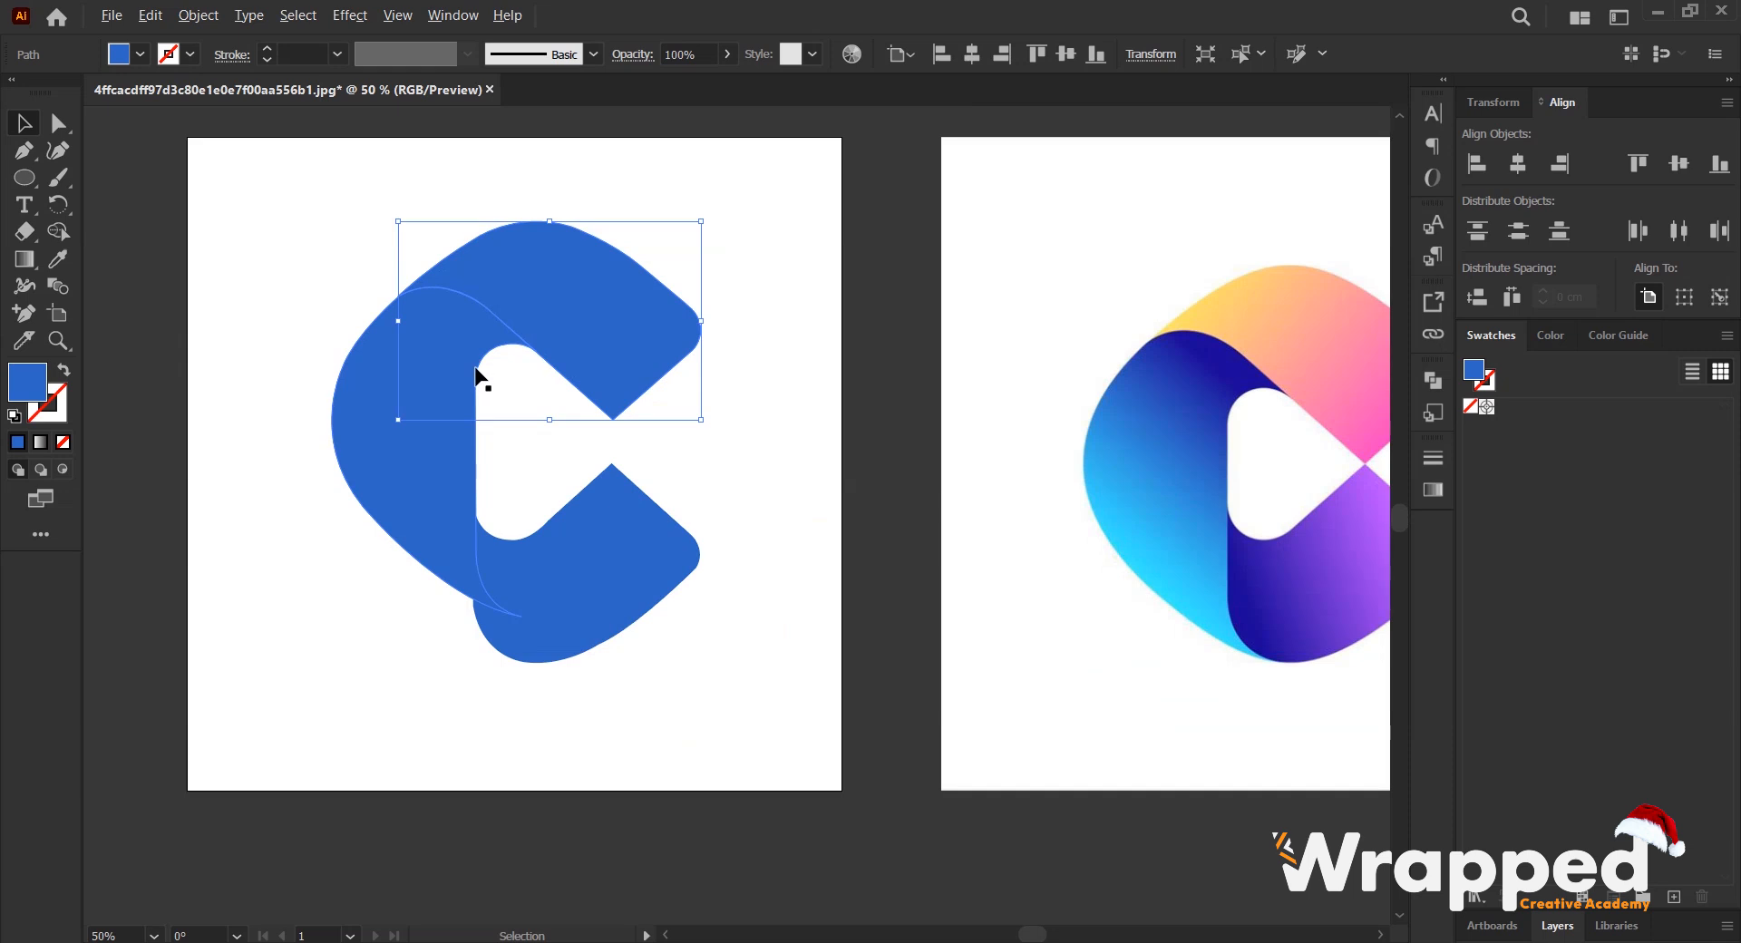
- Move the lower blue shape into place against the left shape, with its tip meeting the upper shape's tip
scroll(476, 399, up, 3)
scroll(490, 531, down, 2)
scroll(490, 530, up, 2)
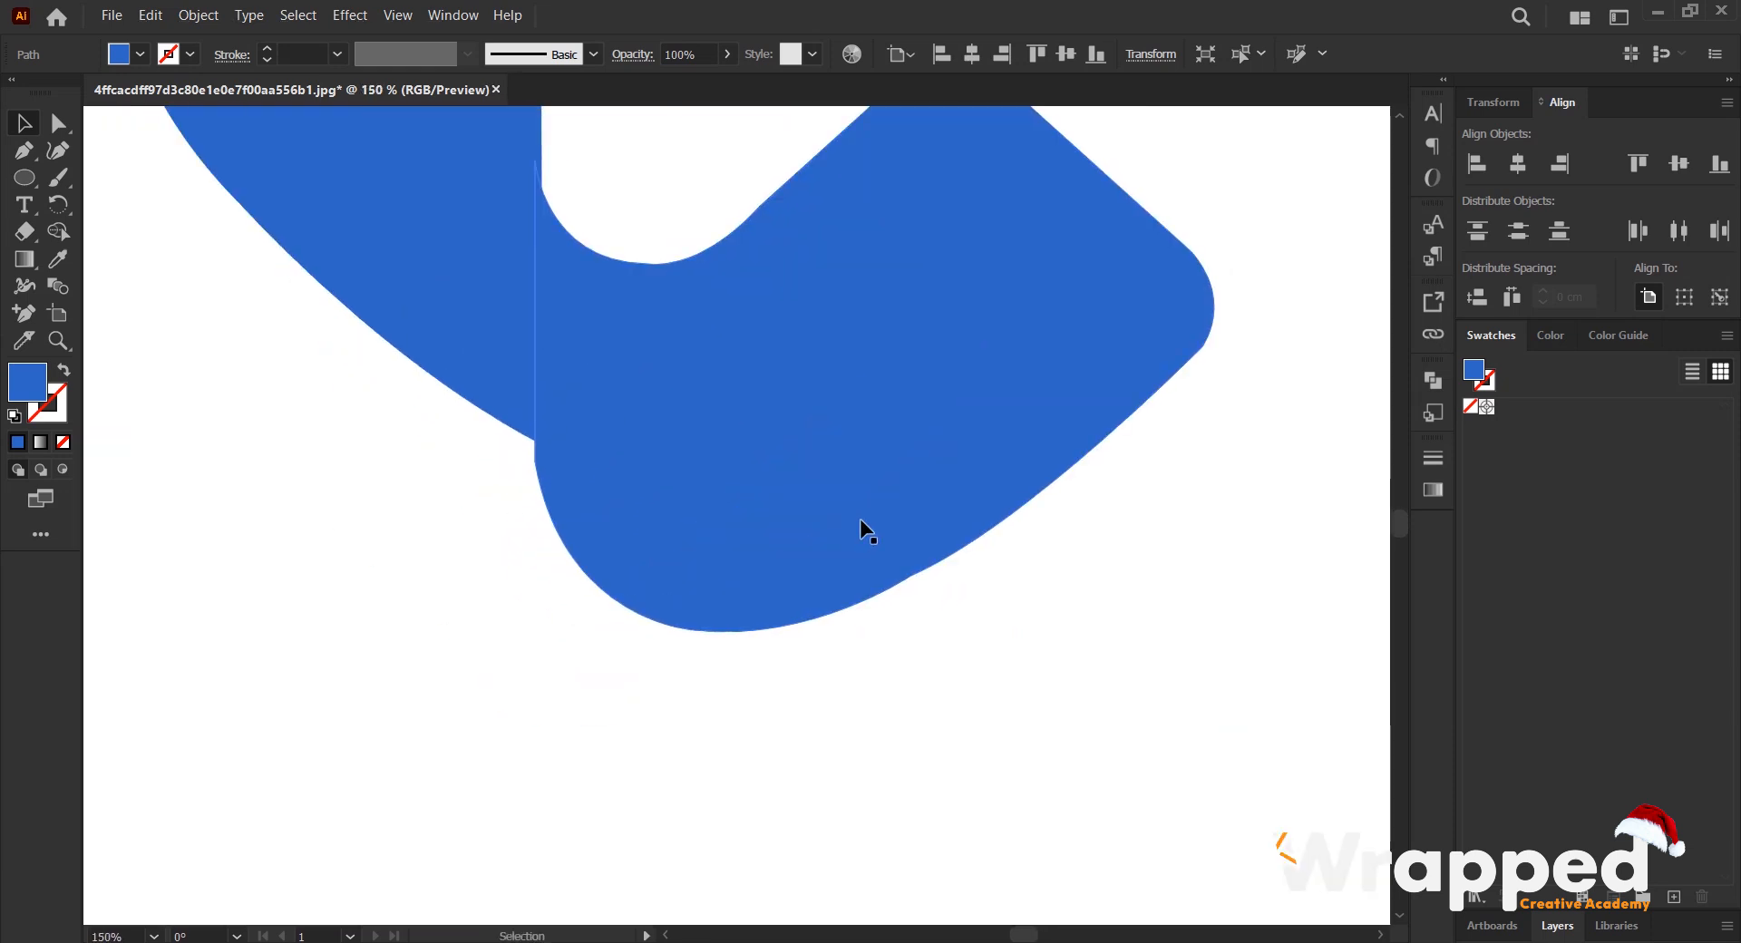
click(773, 531)
scroll(671, 408, up, 6)
drag(798, 619, 726, 533)
scroll(676, 546, up, 1)
scroll(726, 534, down, 3)
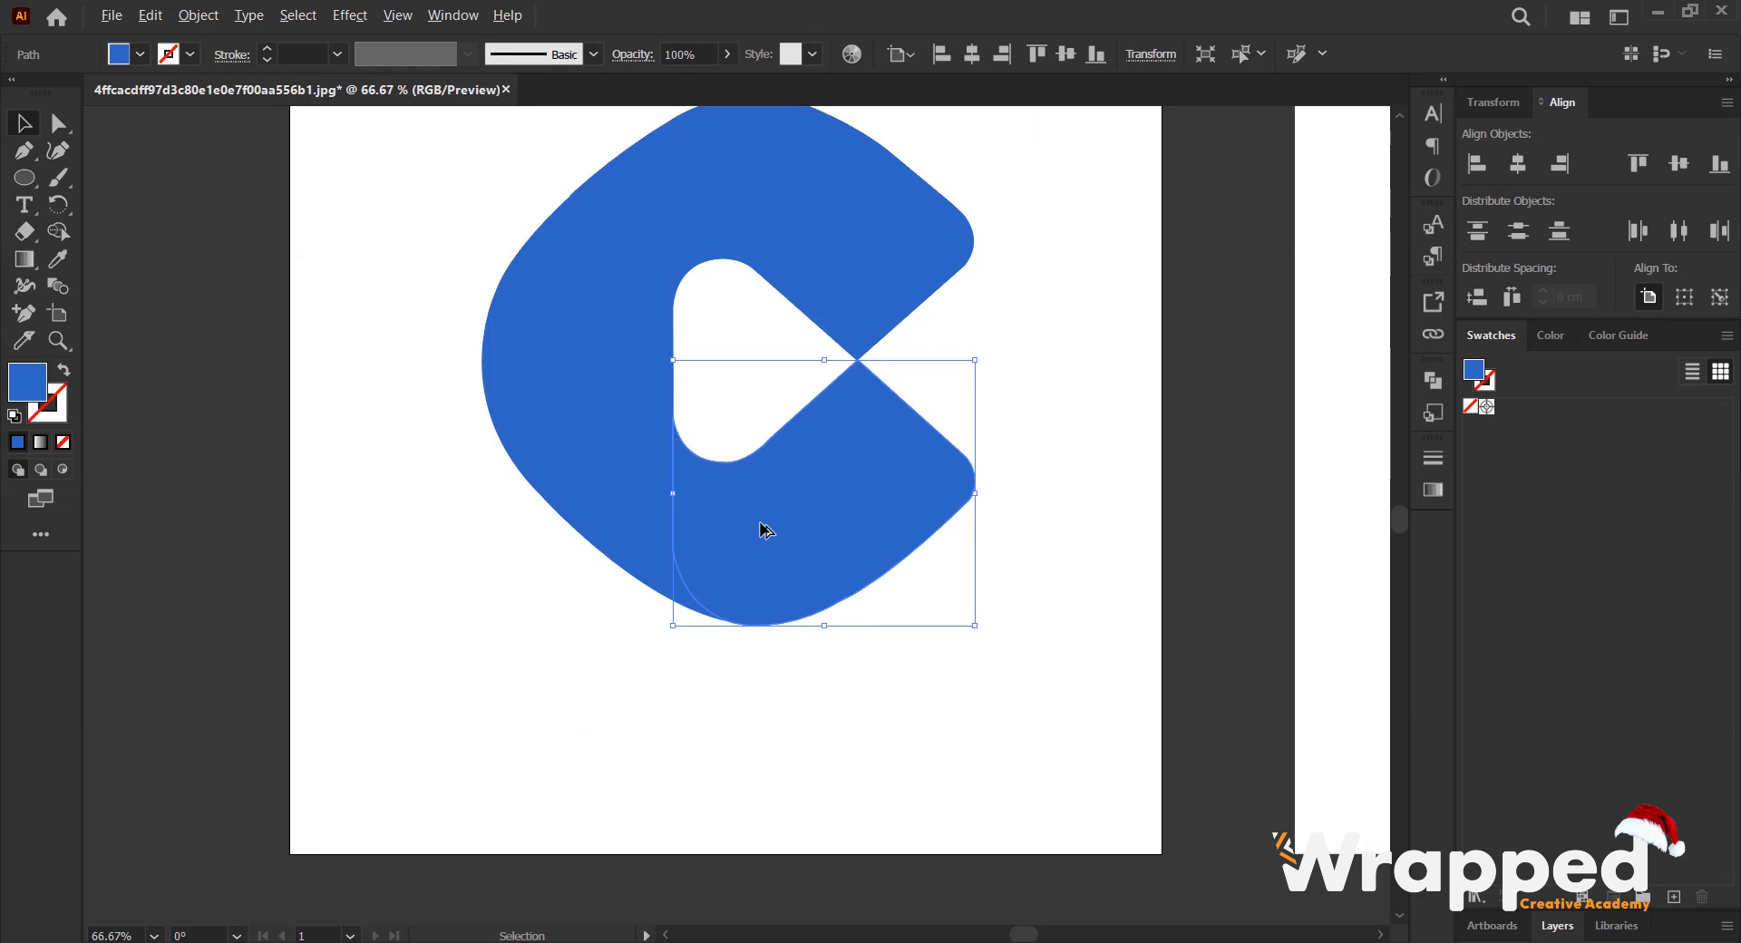
scroll(907, 354, down, 2)
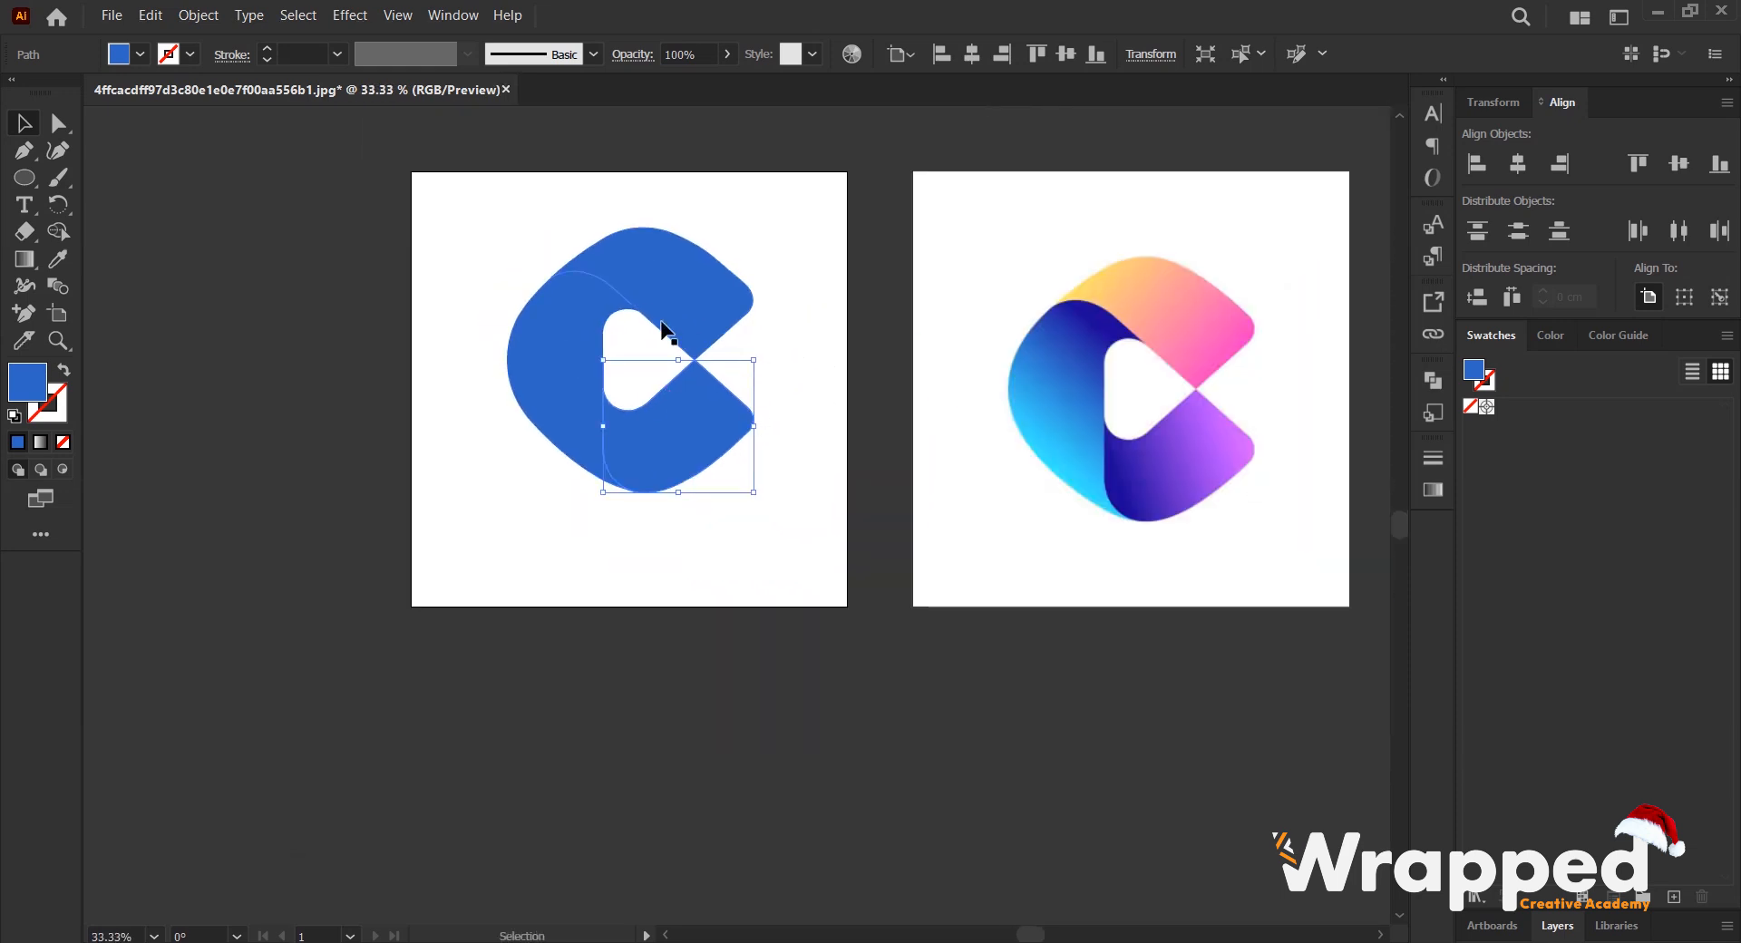
- Apply the default white-to-black linear gradient to the left shape's fill
scroll(689, 335, up, 1)
scroll(817, 378, right, 4)
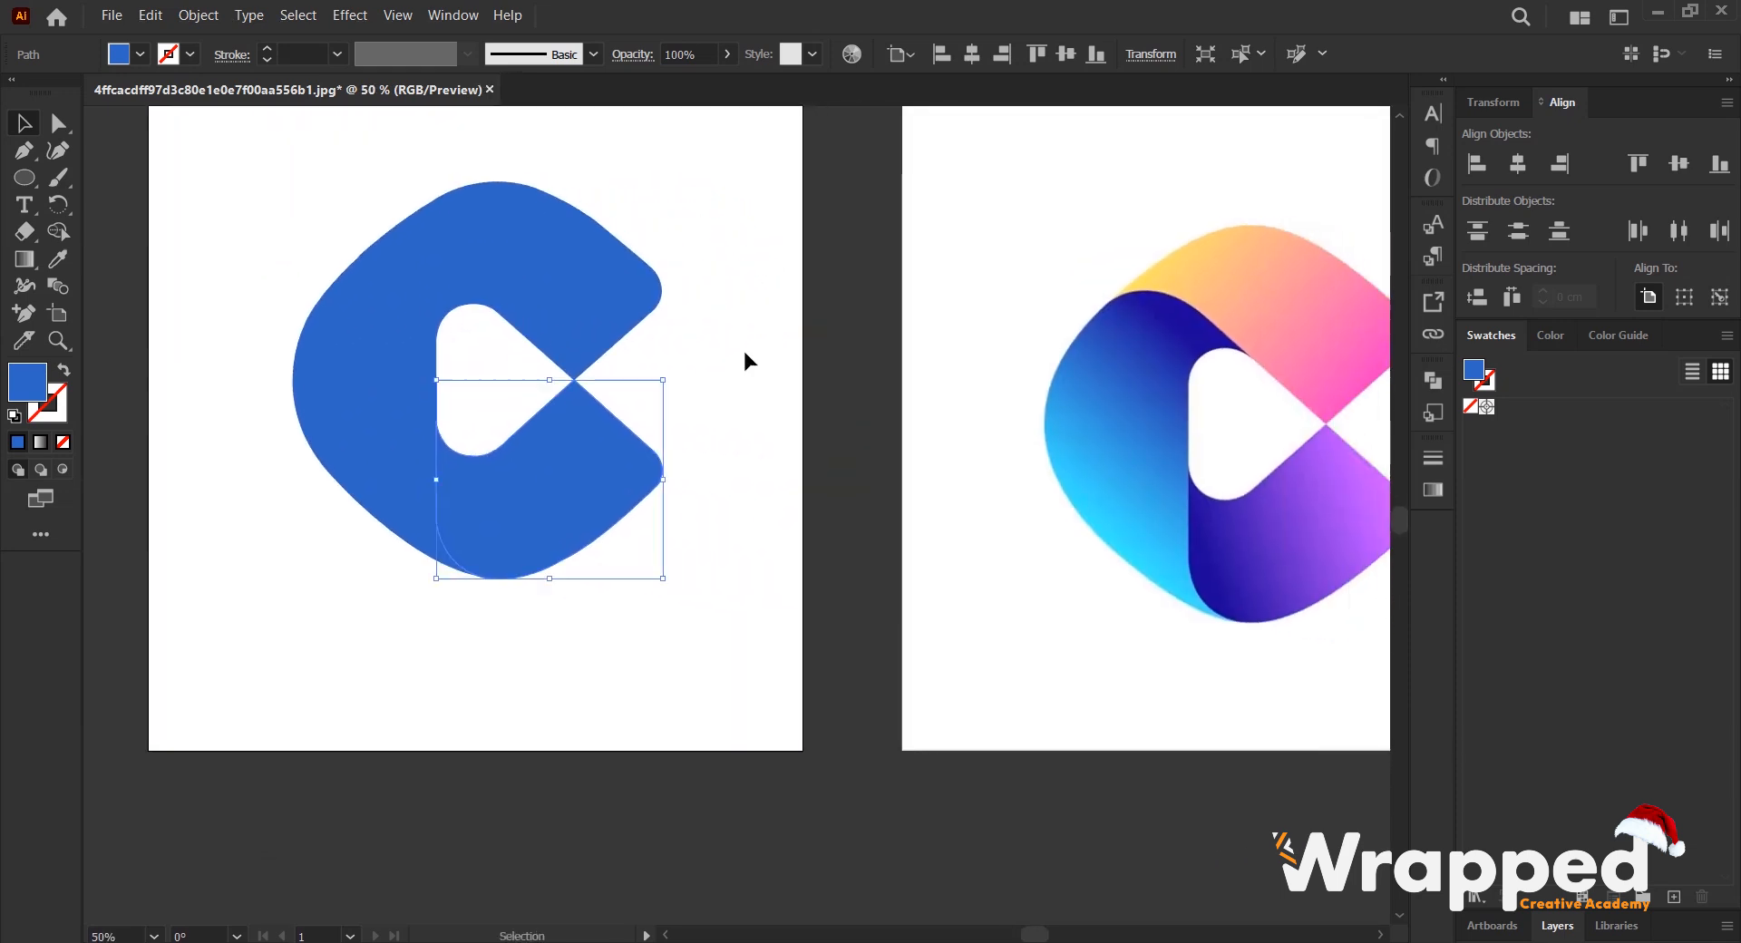
scroll(746, 357, down, 1)
scroll(719, 358, up, 1)
scroll(812, 350, right, 1)
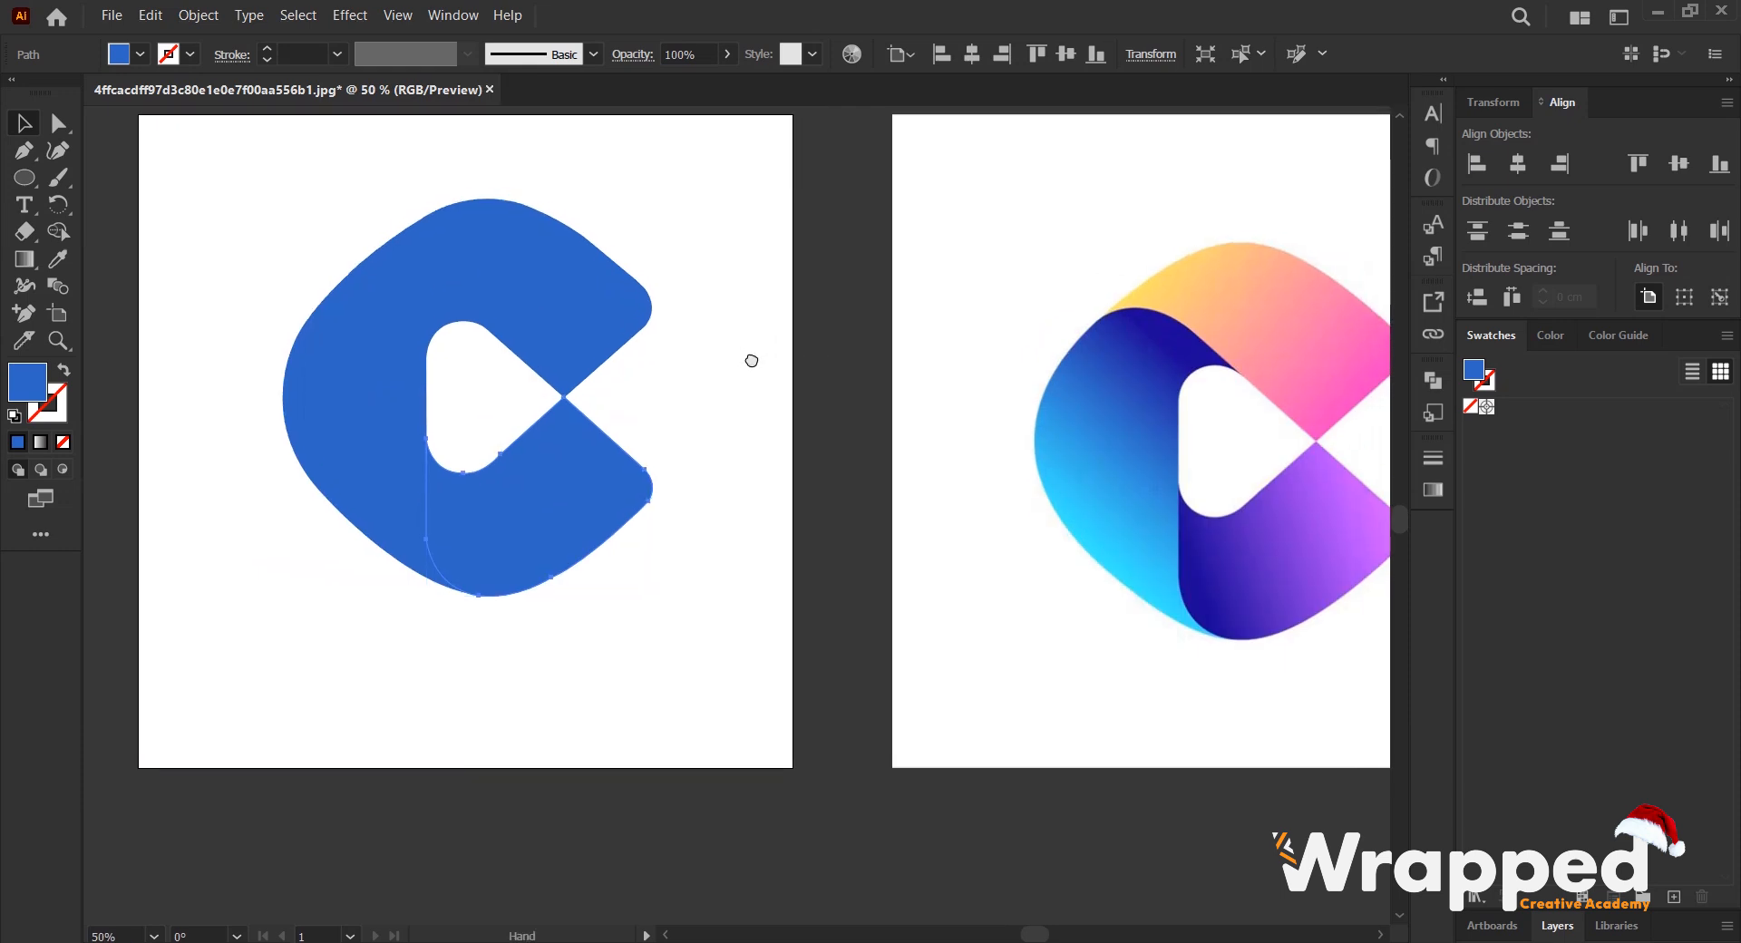
drag(903, 352, 852, 357)
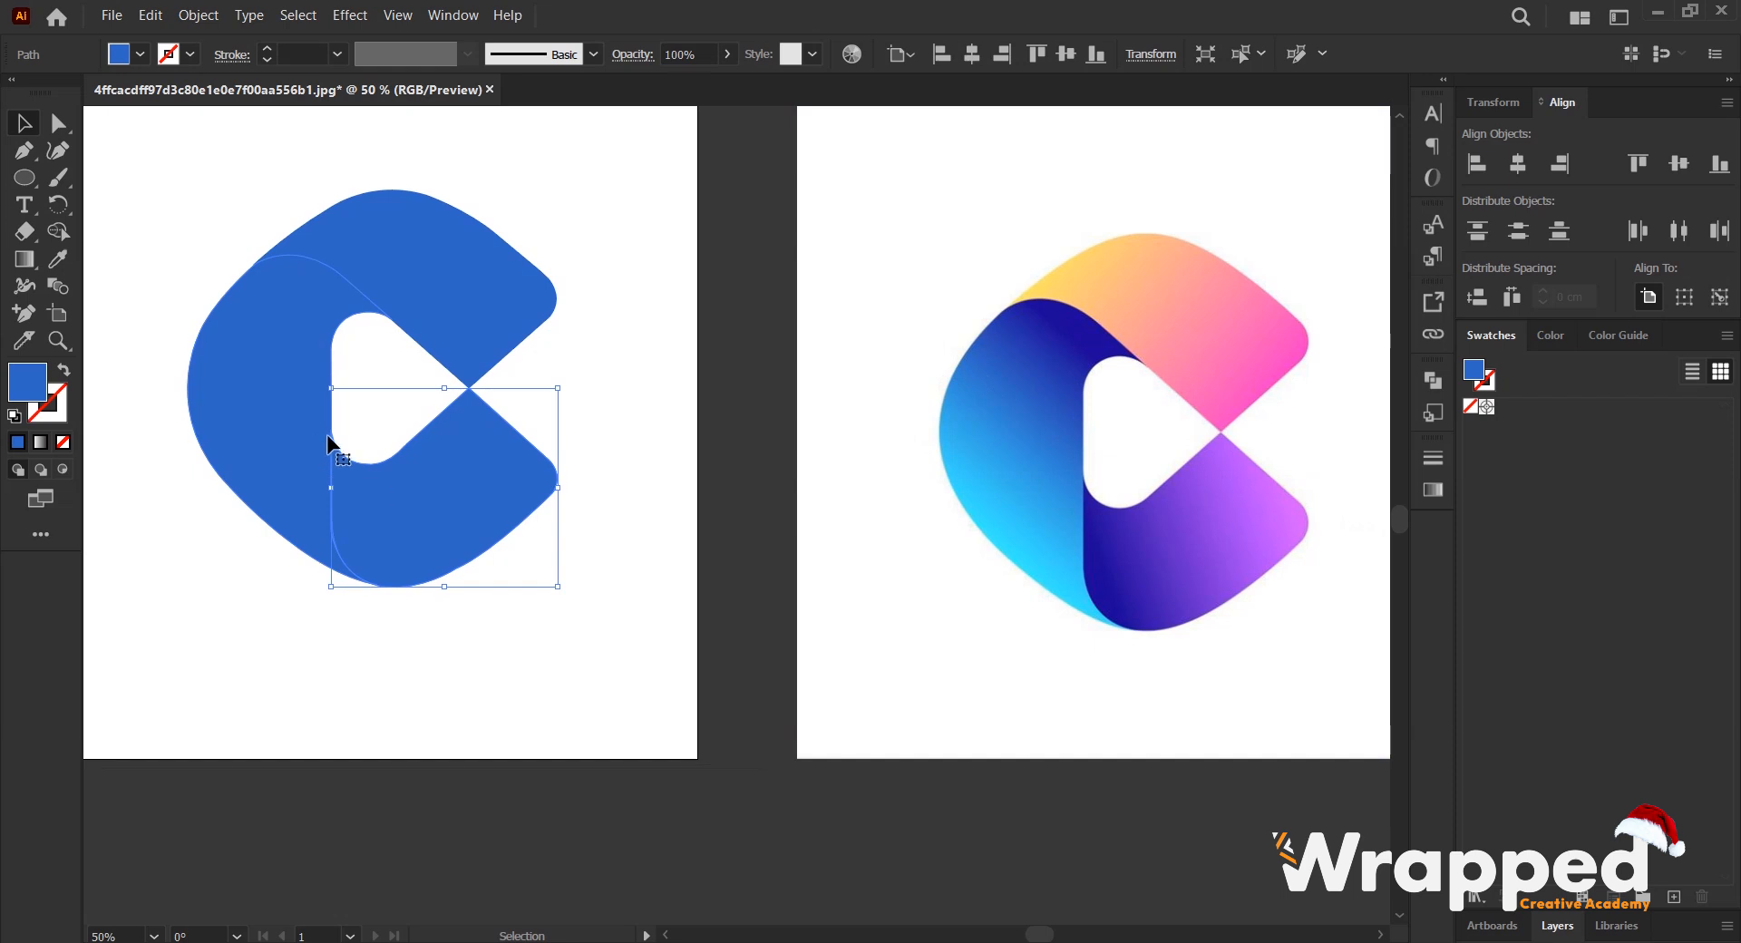
click(275, 389)
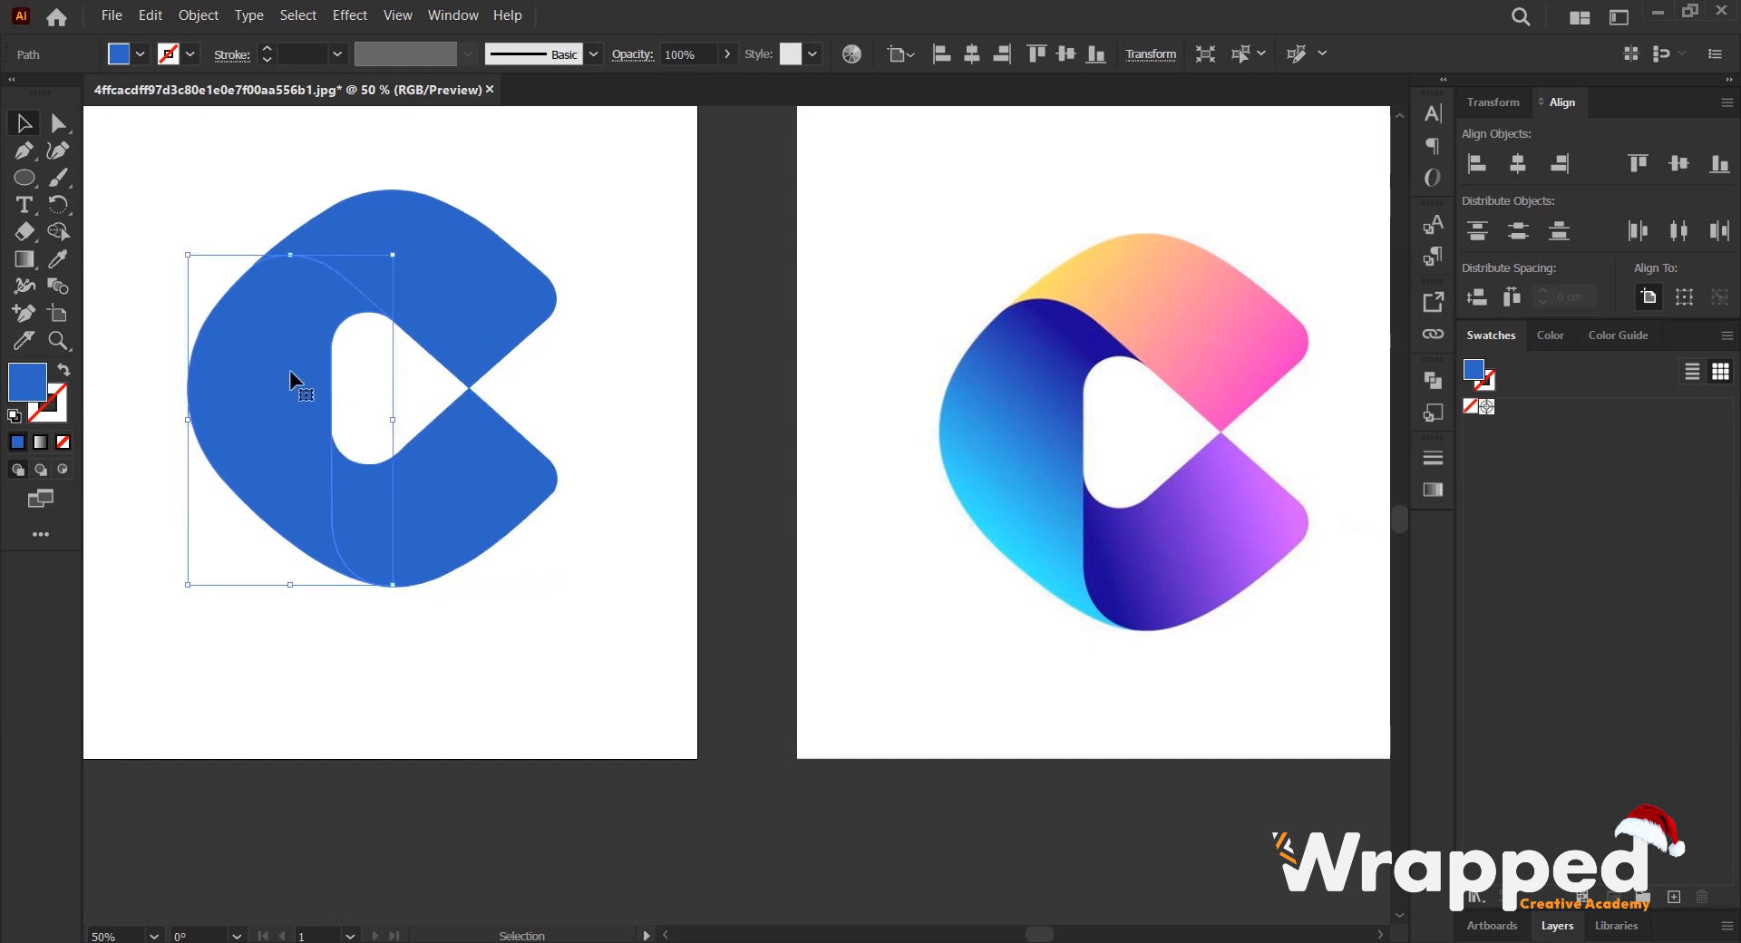
click(1442, 492)
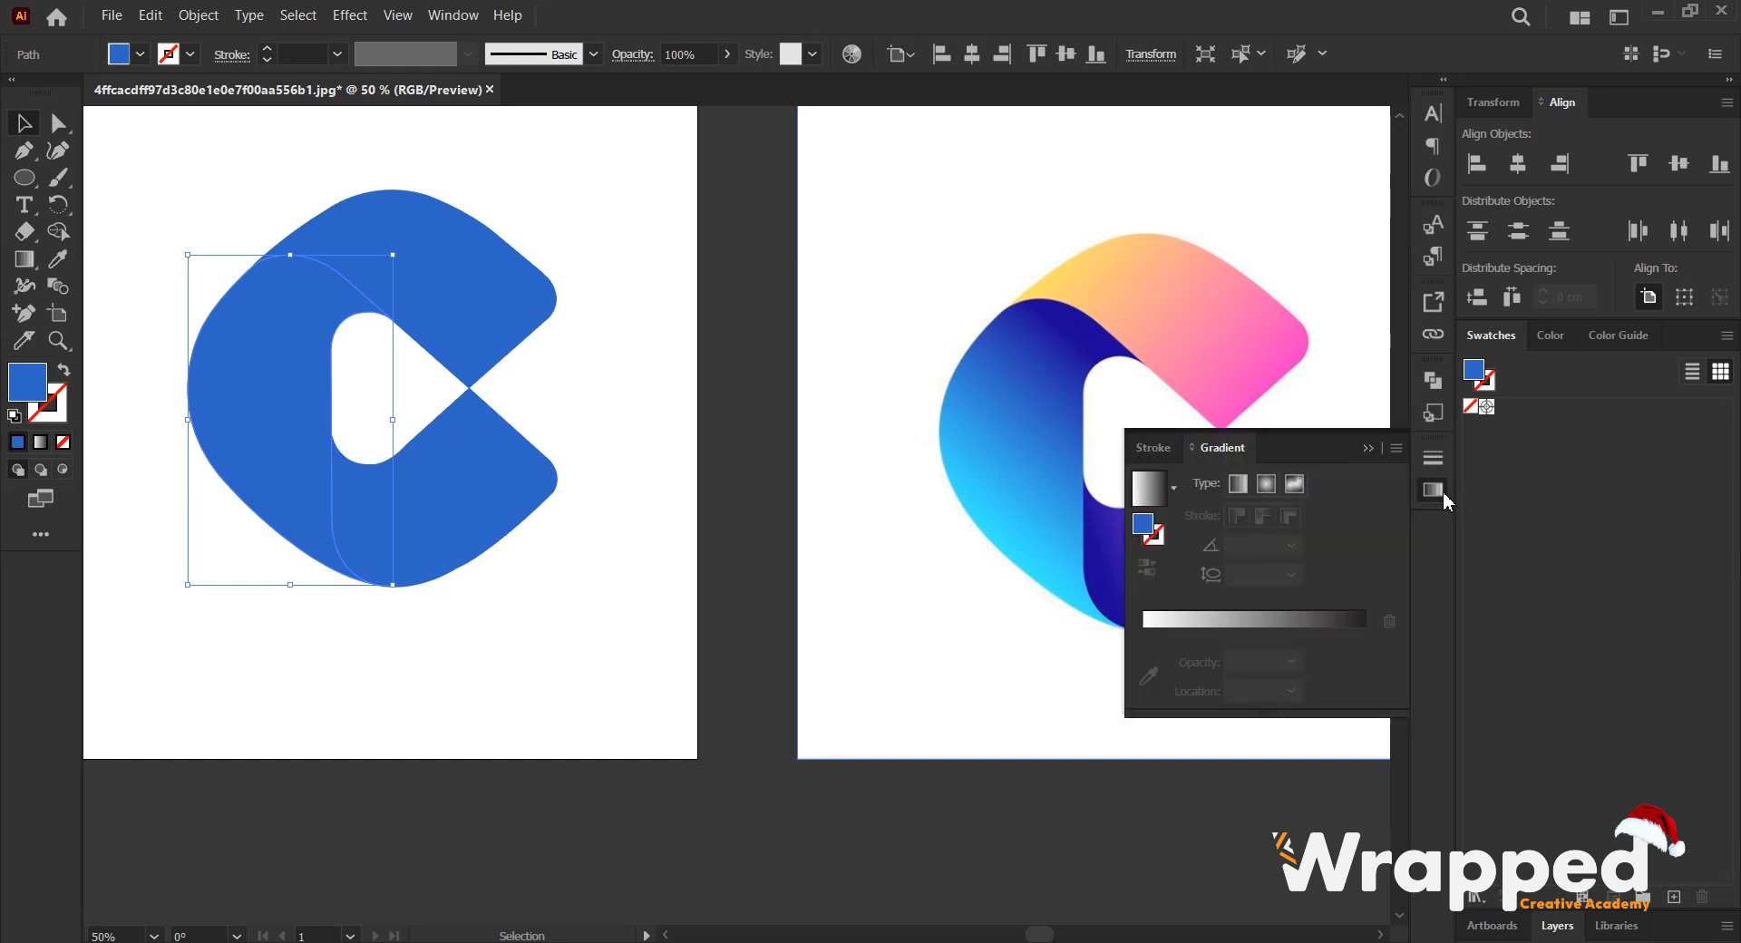
click(1435, 491)
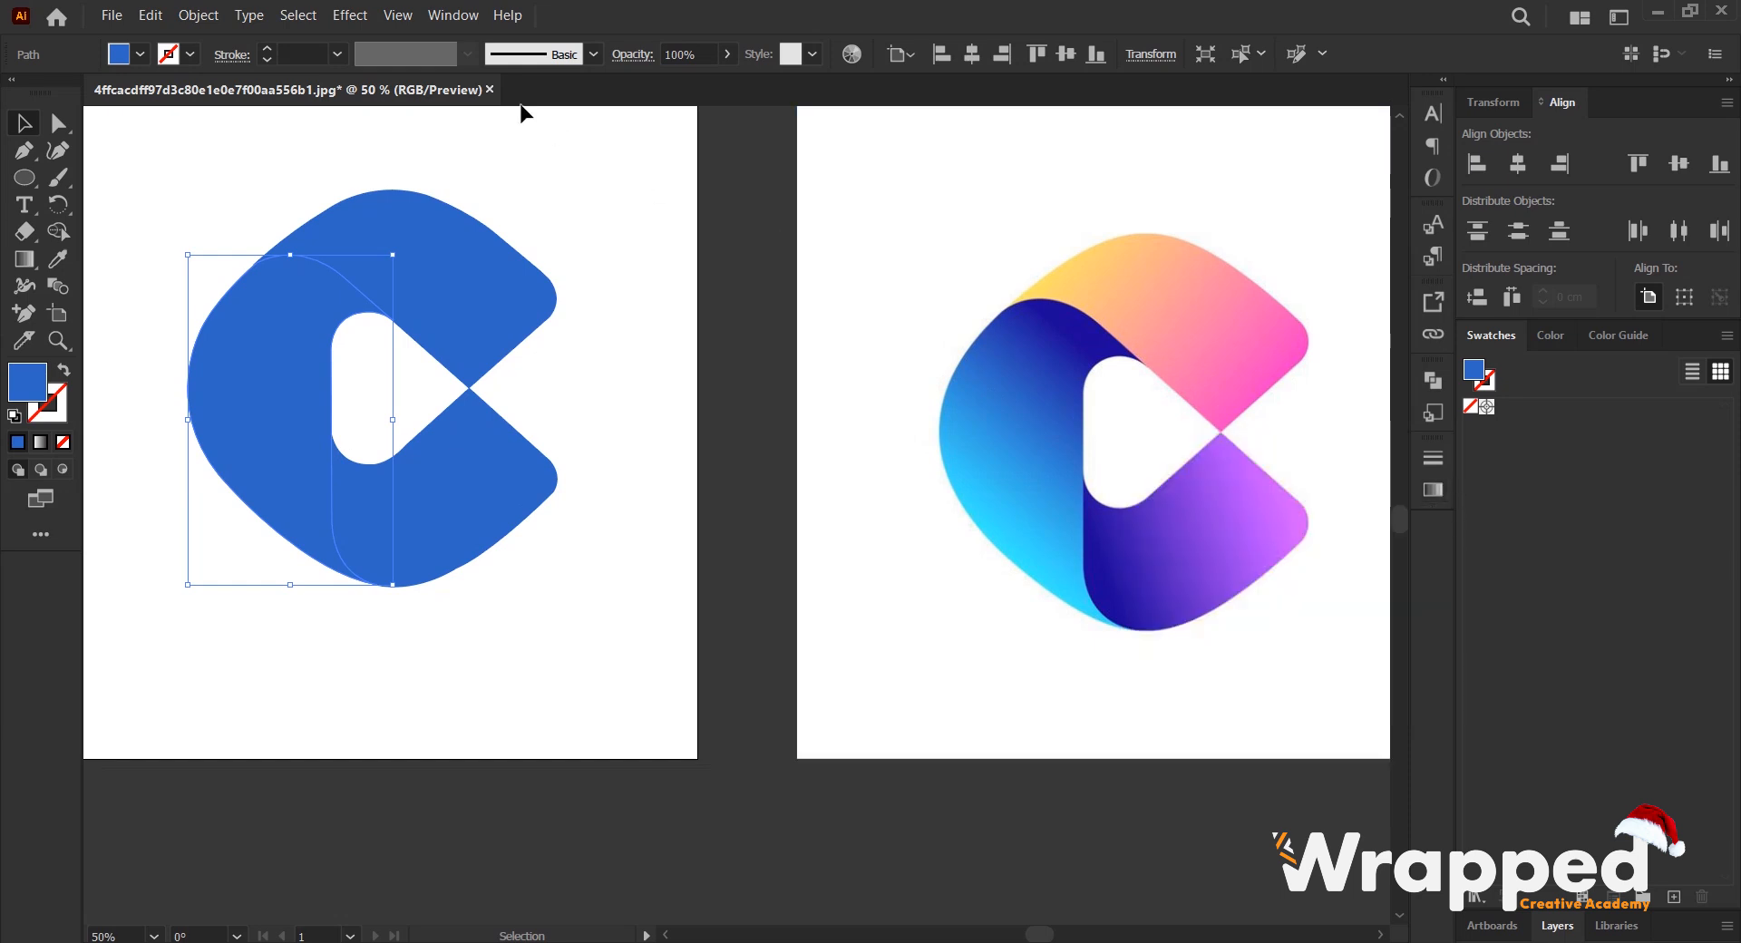
click(454, 16)
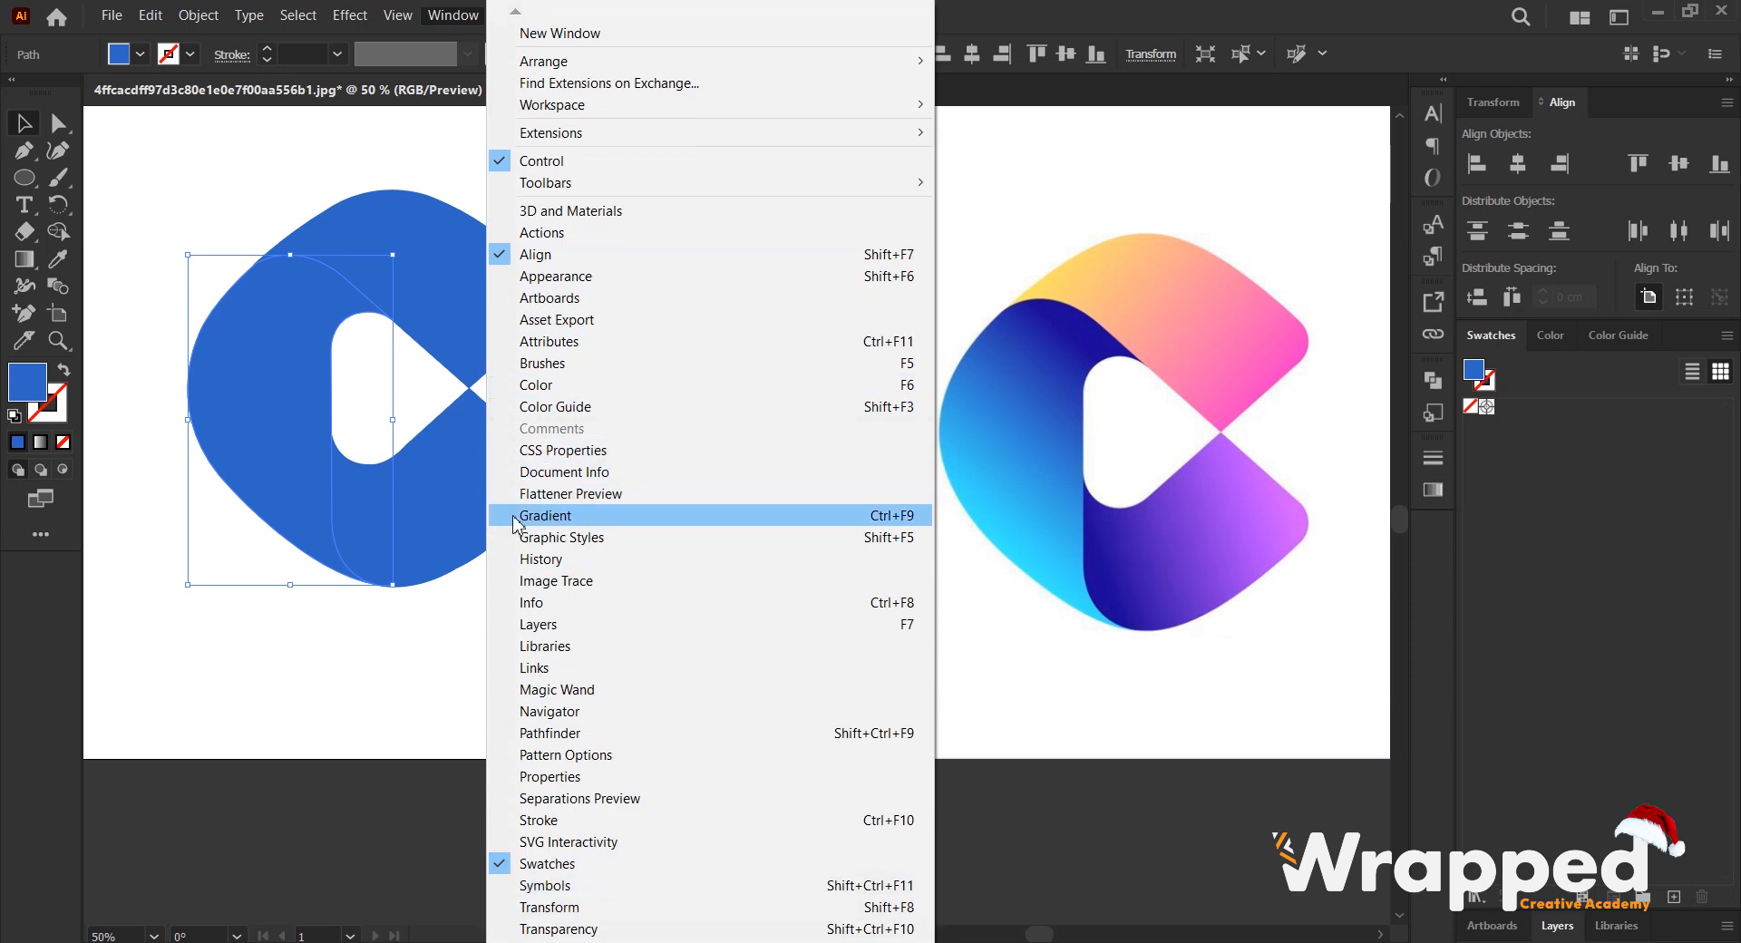
click(545, 515)
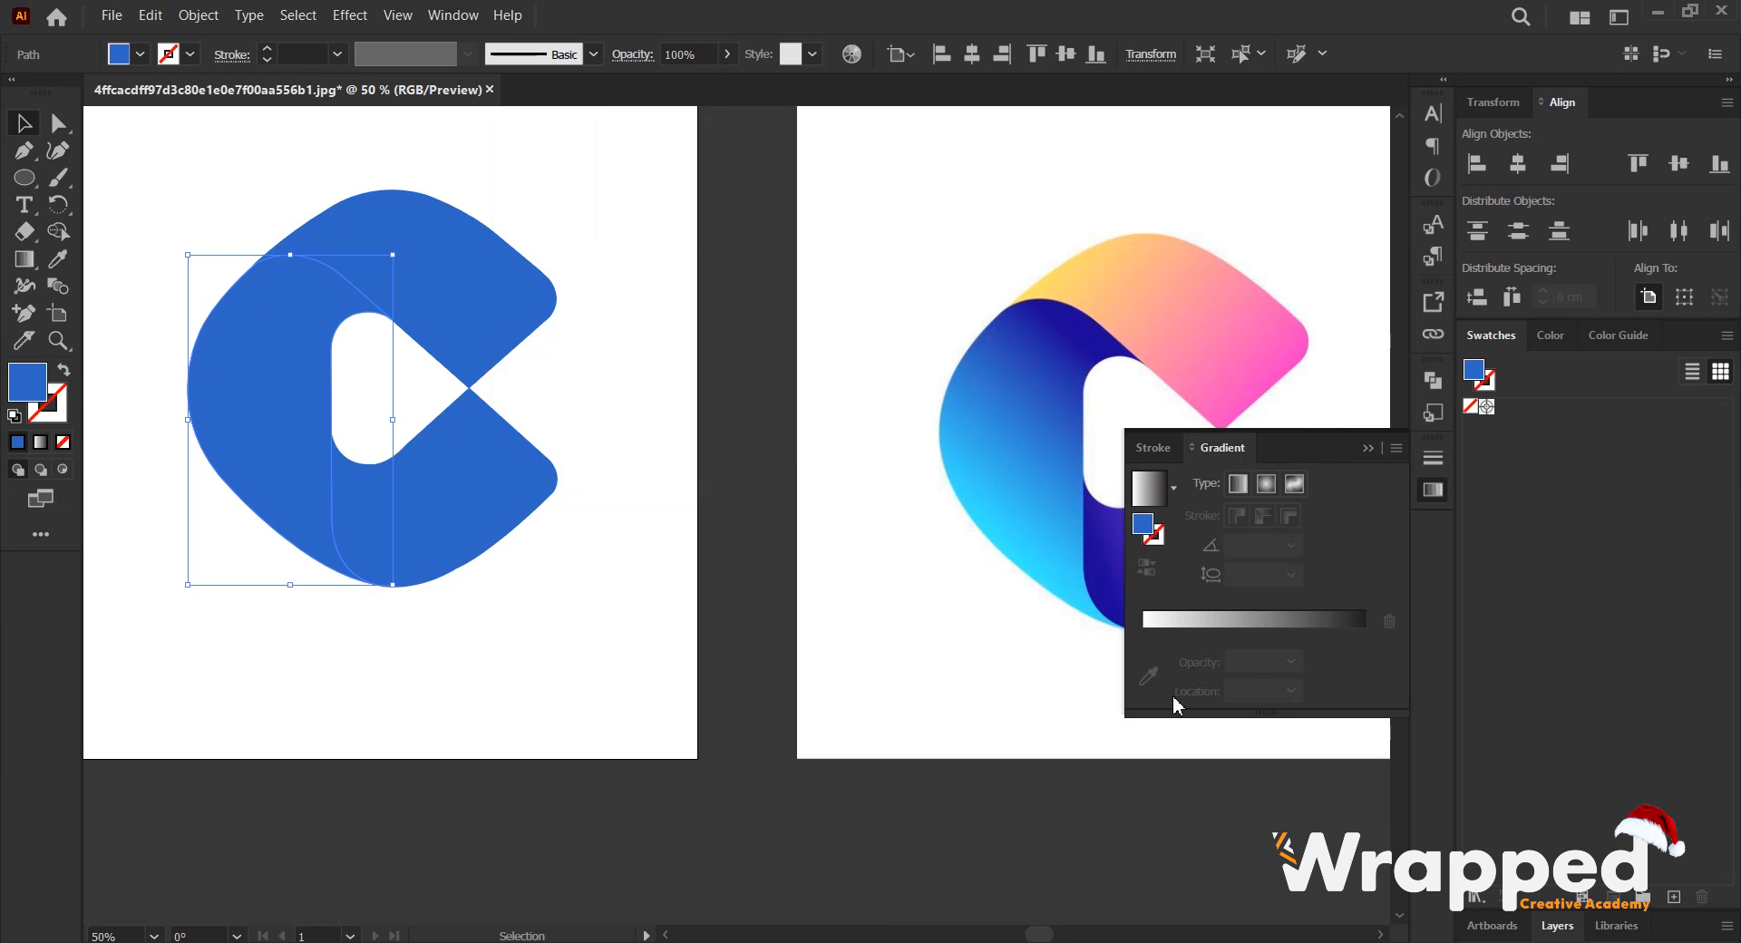
click(1270, 620)
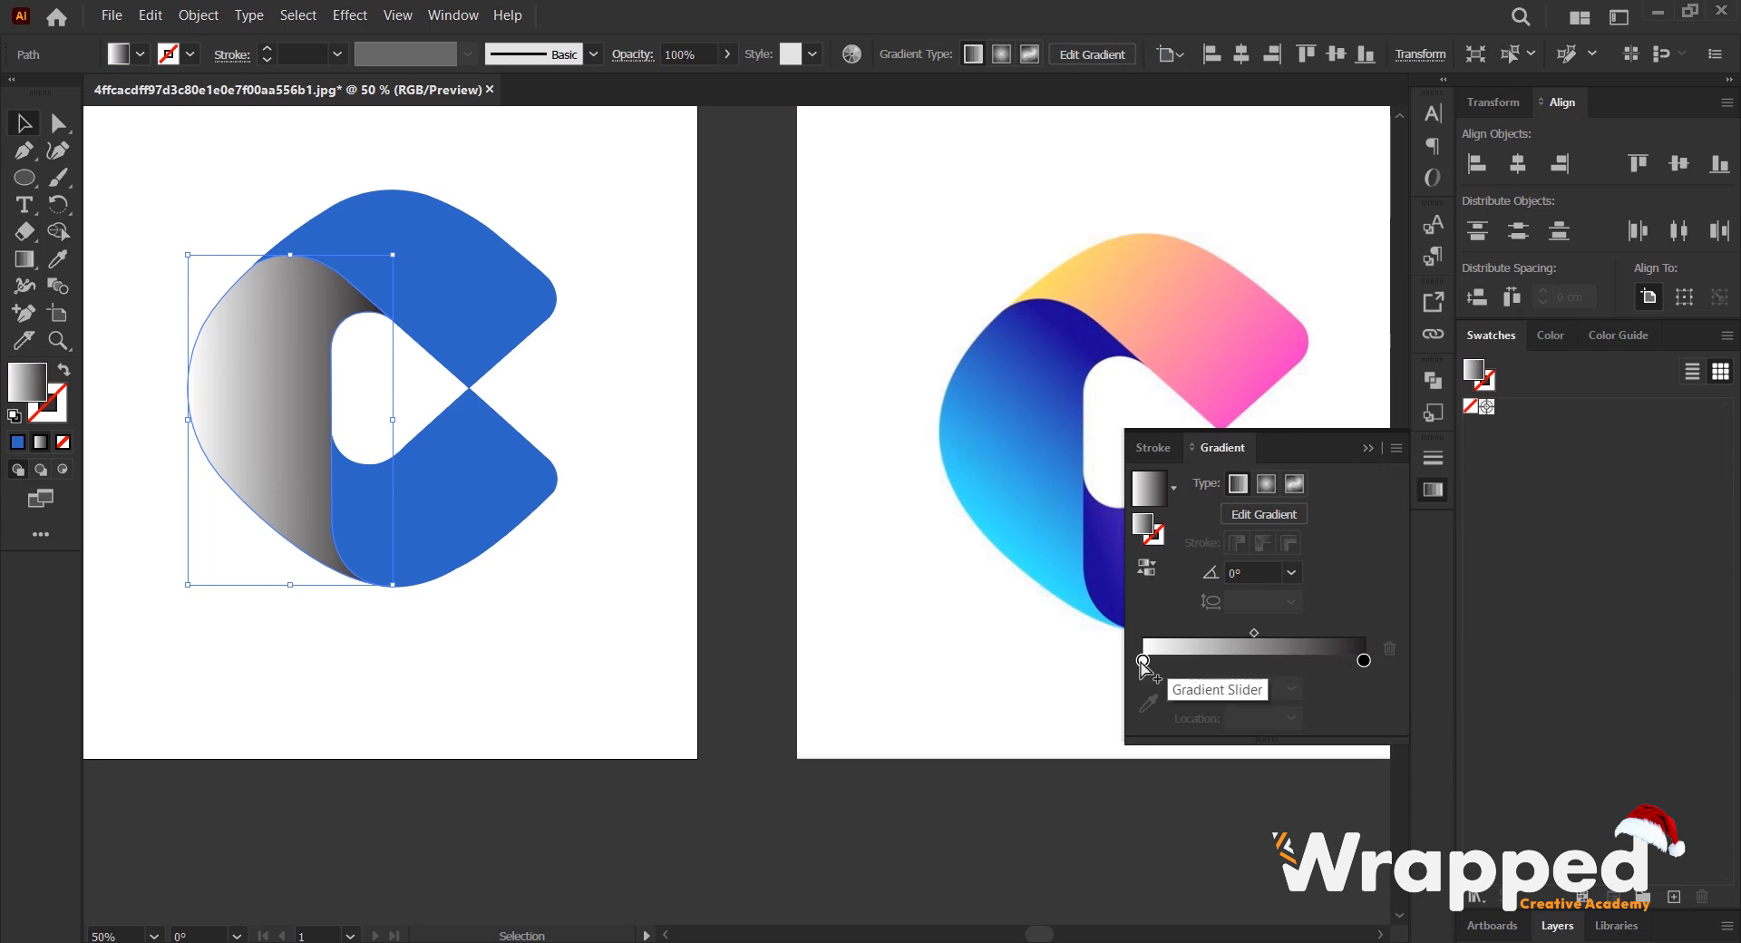
- Try radial and freeform gradients on the left shape, repositioning the freeform gradient's white, pink and blue colour stops
click(1266, 495)
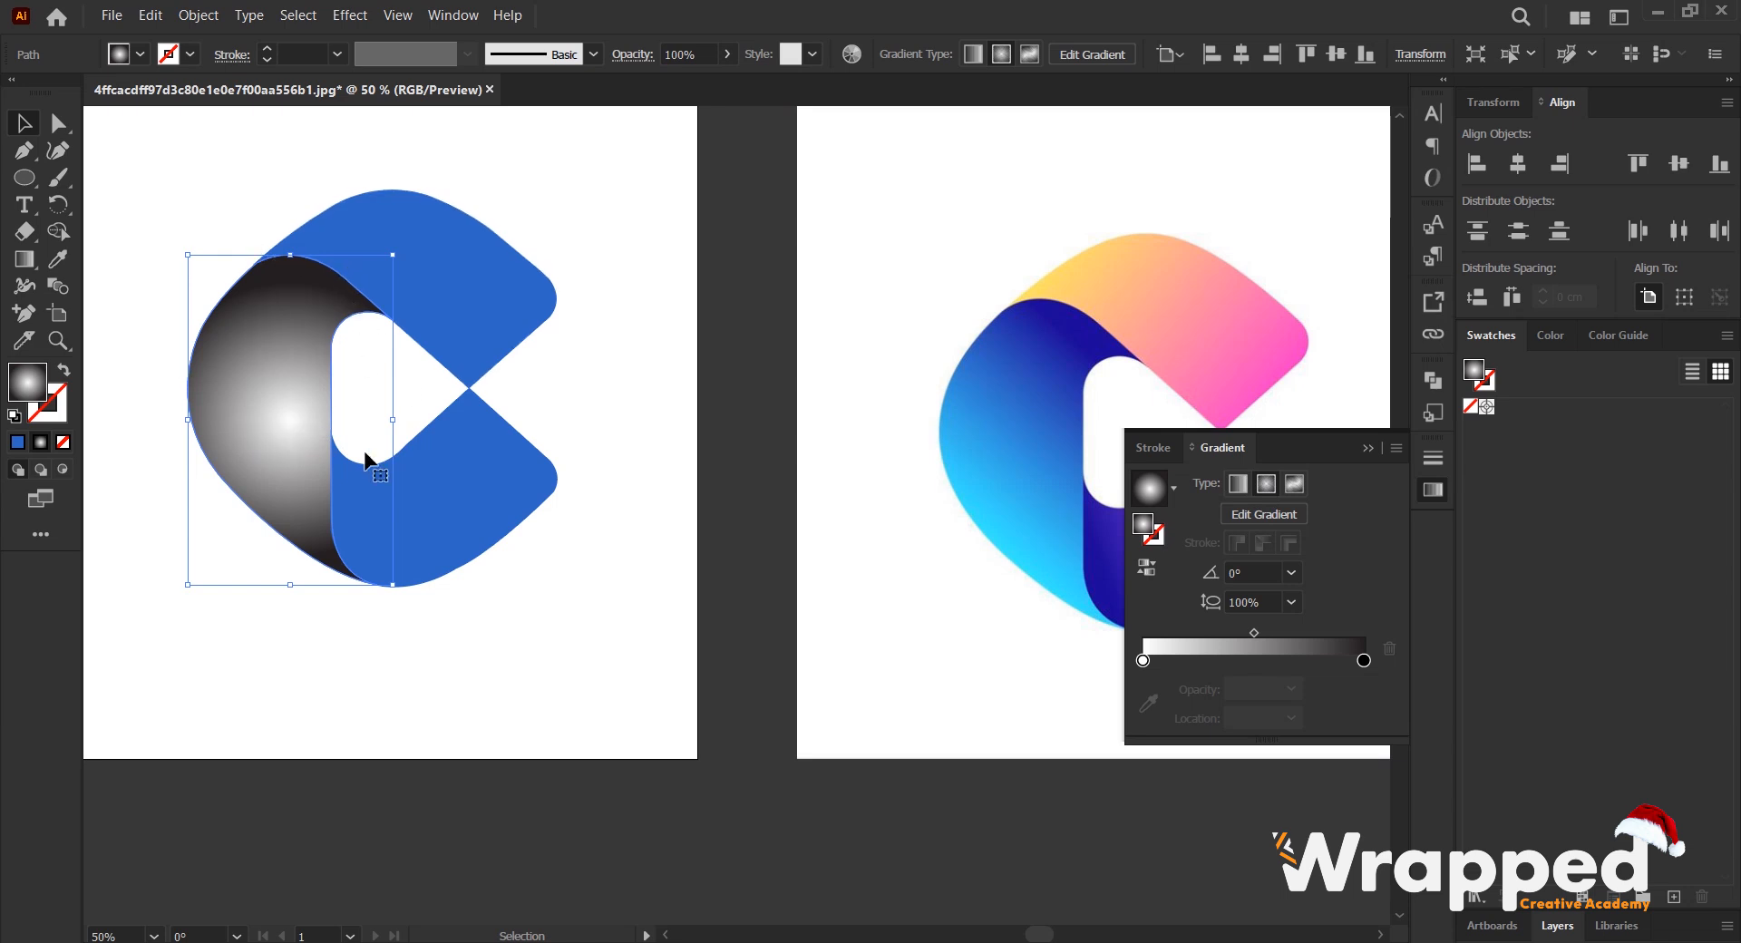
click(1295, 485)
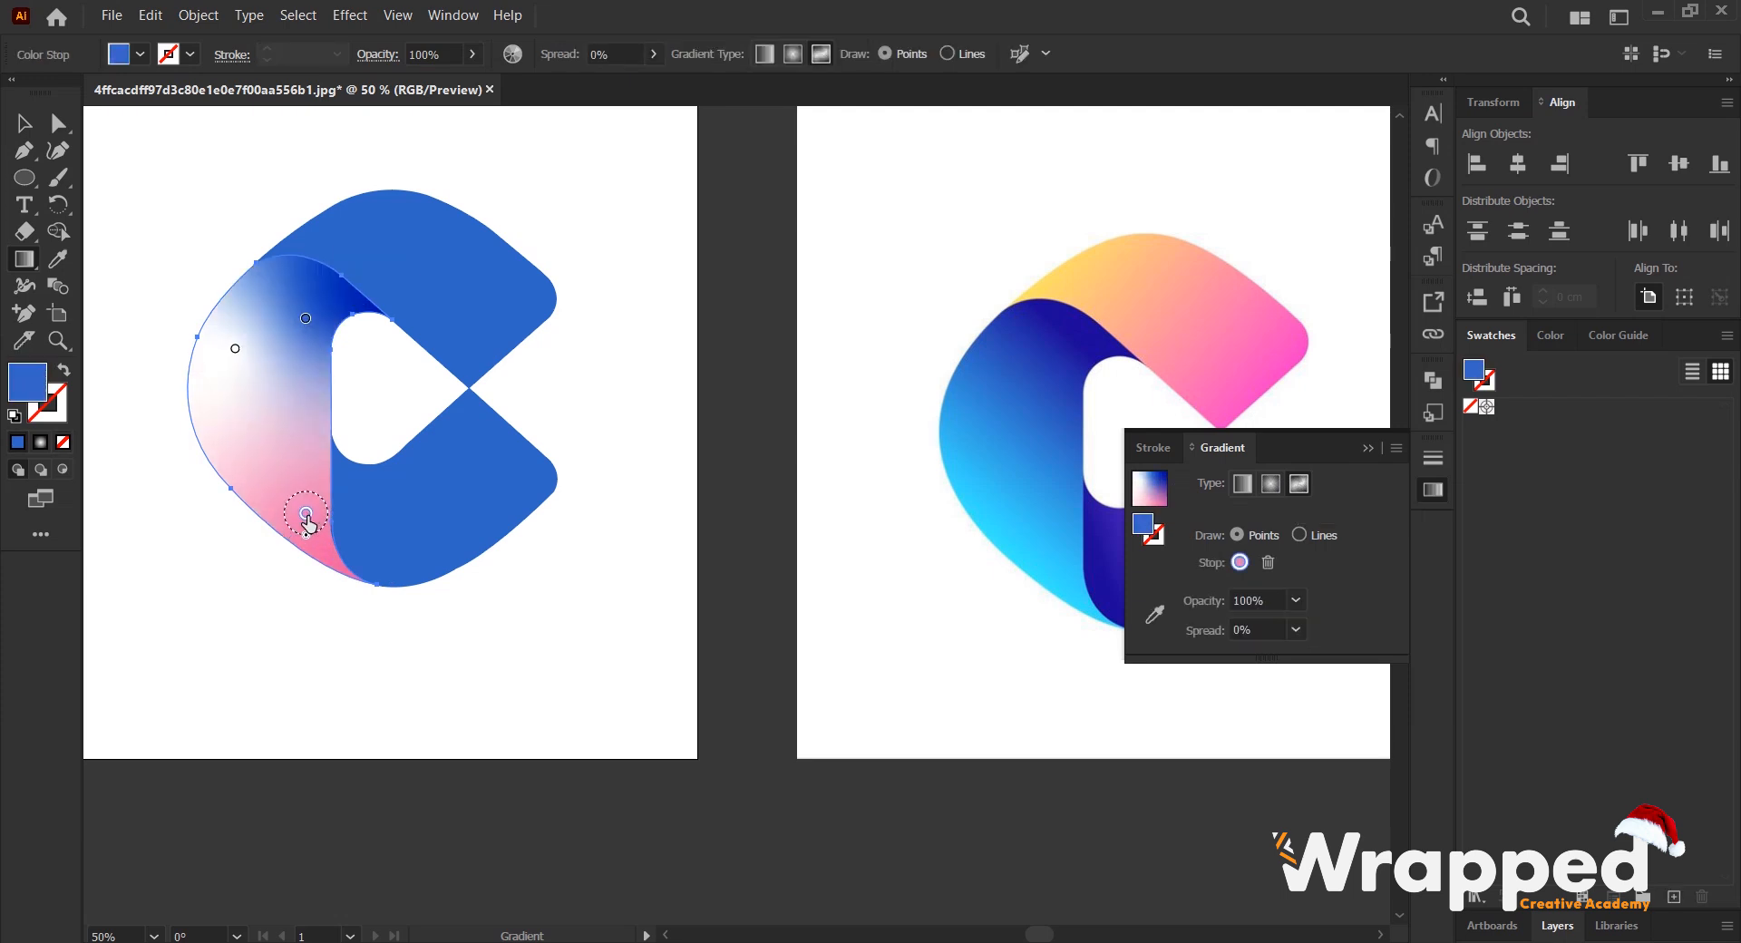
drag(308, 524, 298, 513)
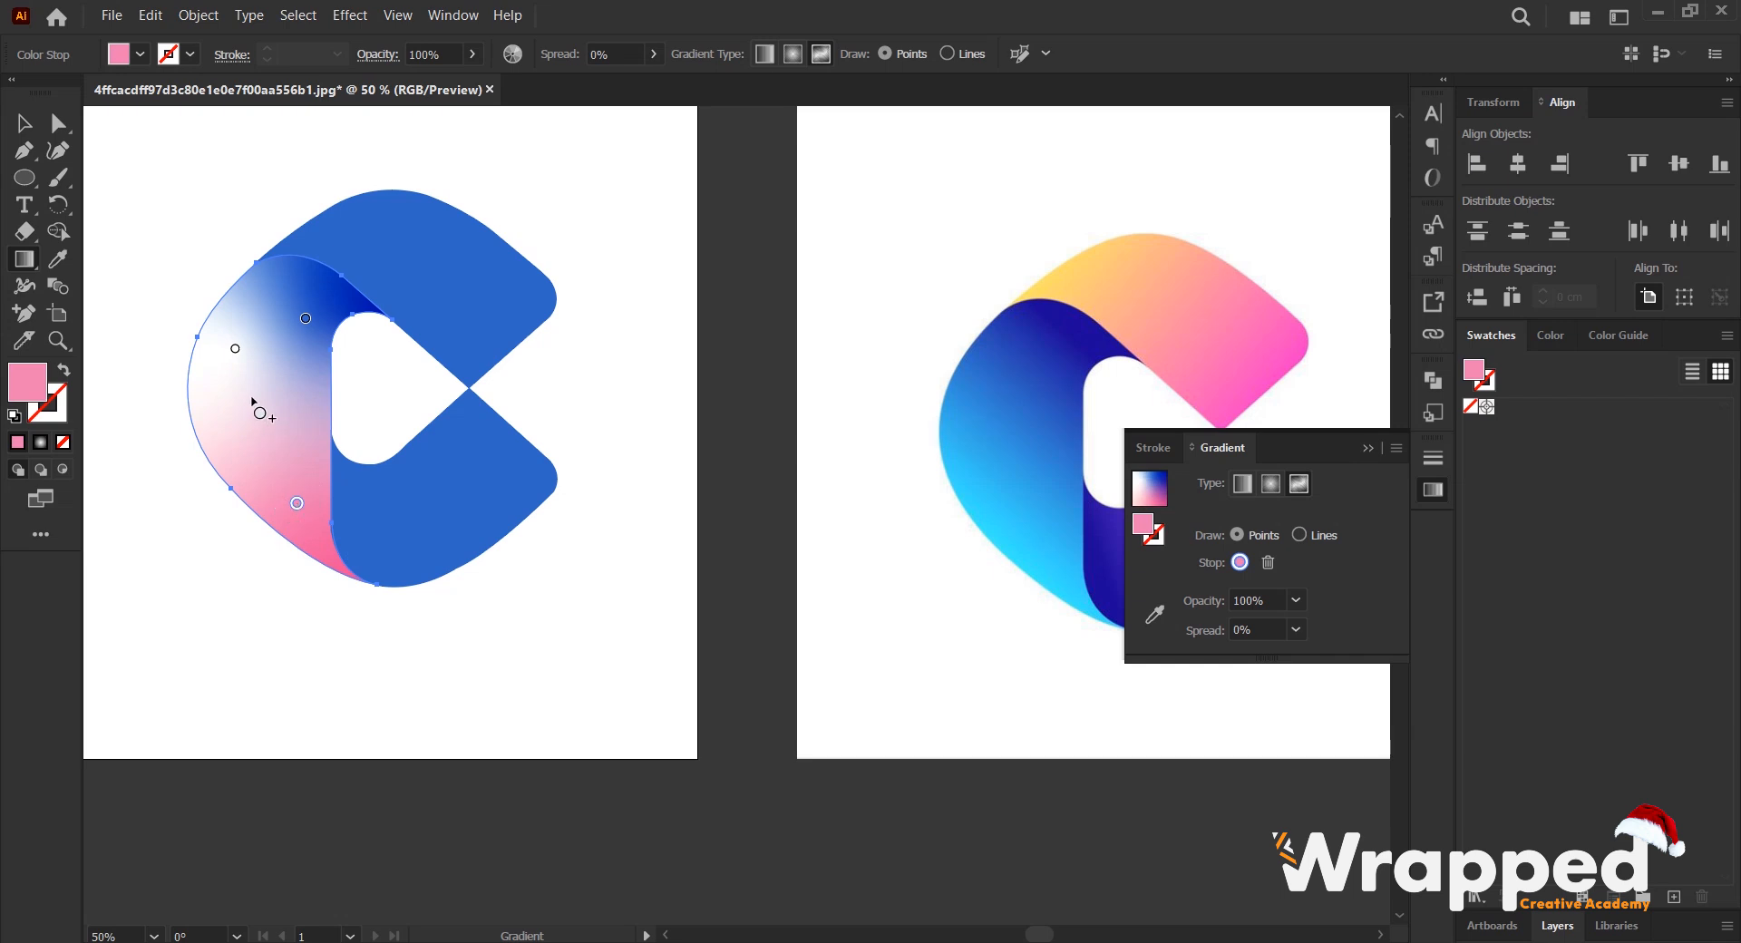
drag(235, 349, 215, 386)
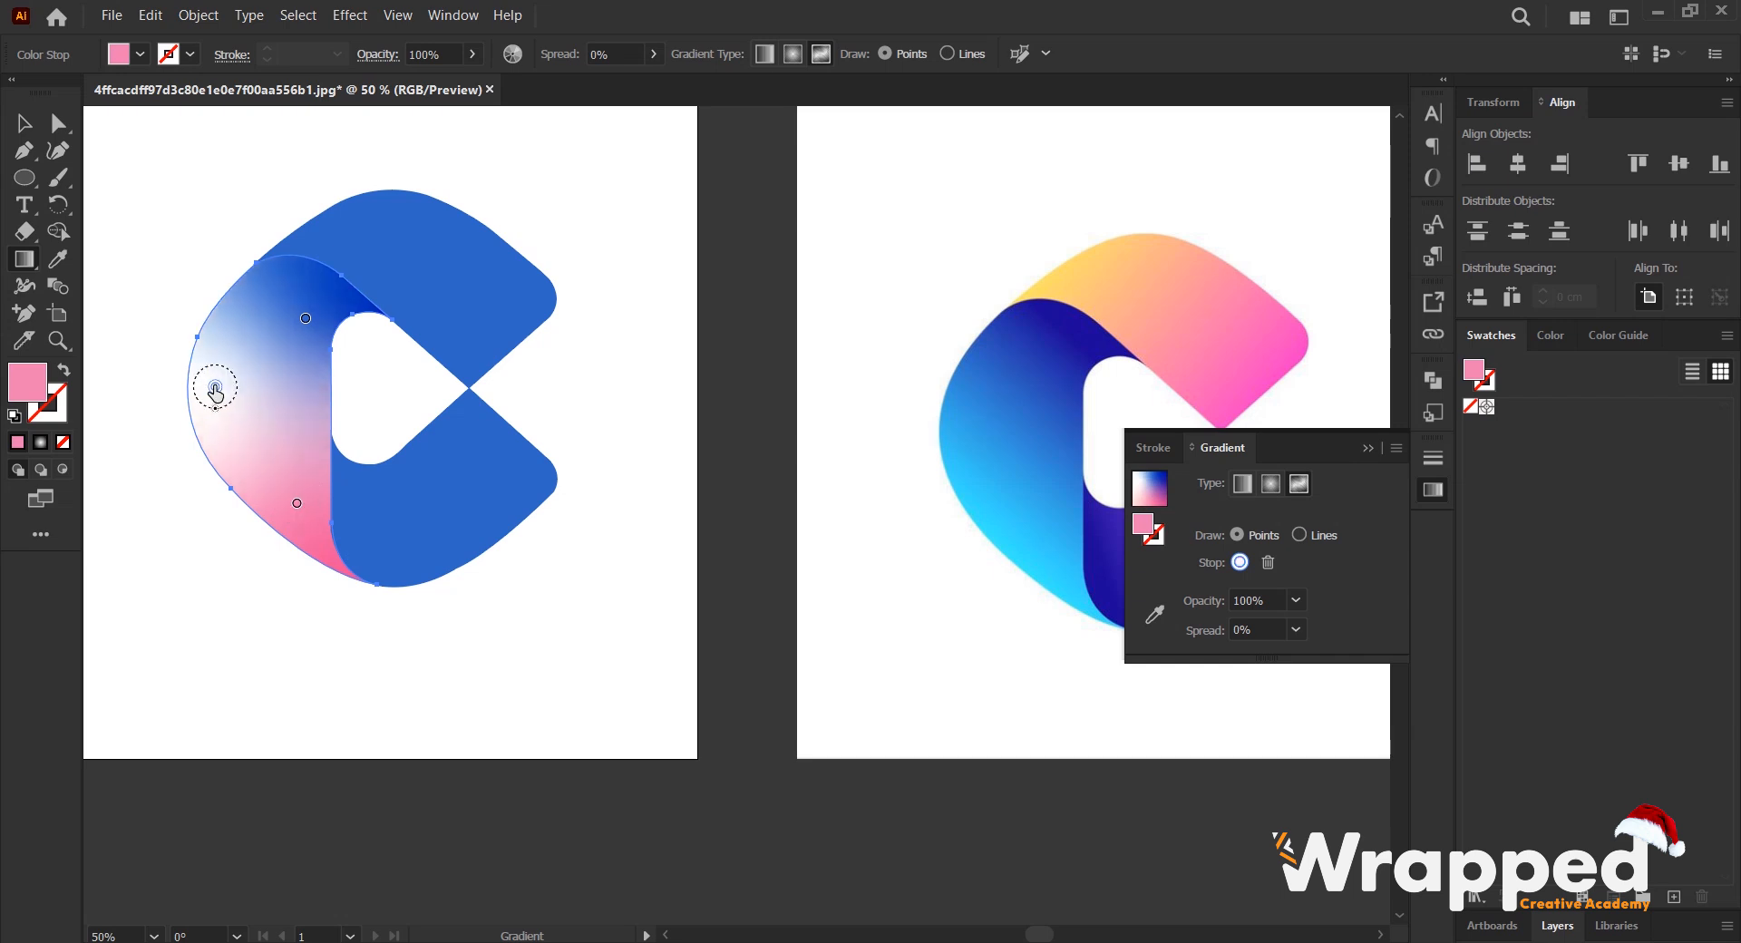
click(305, 319)
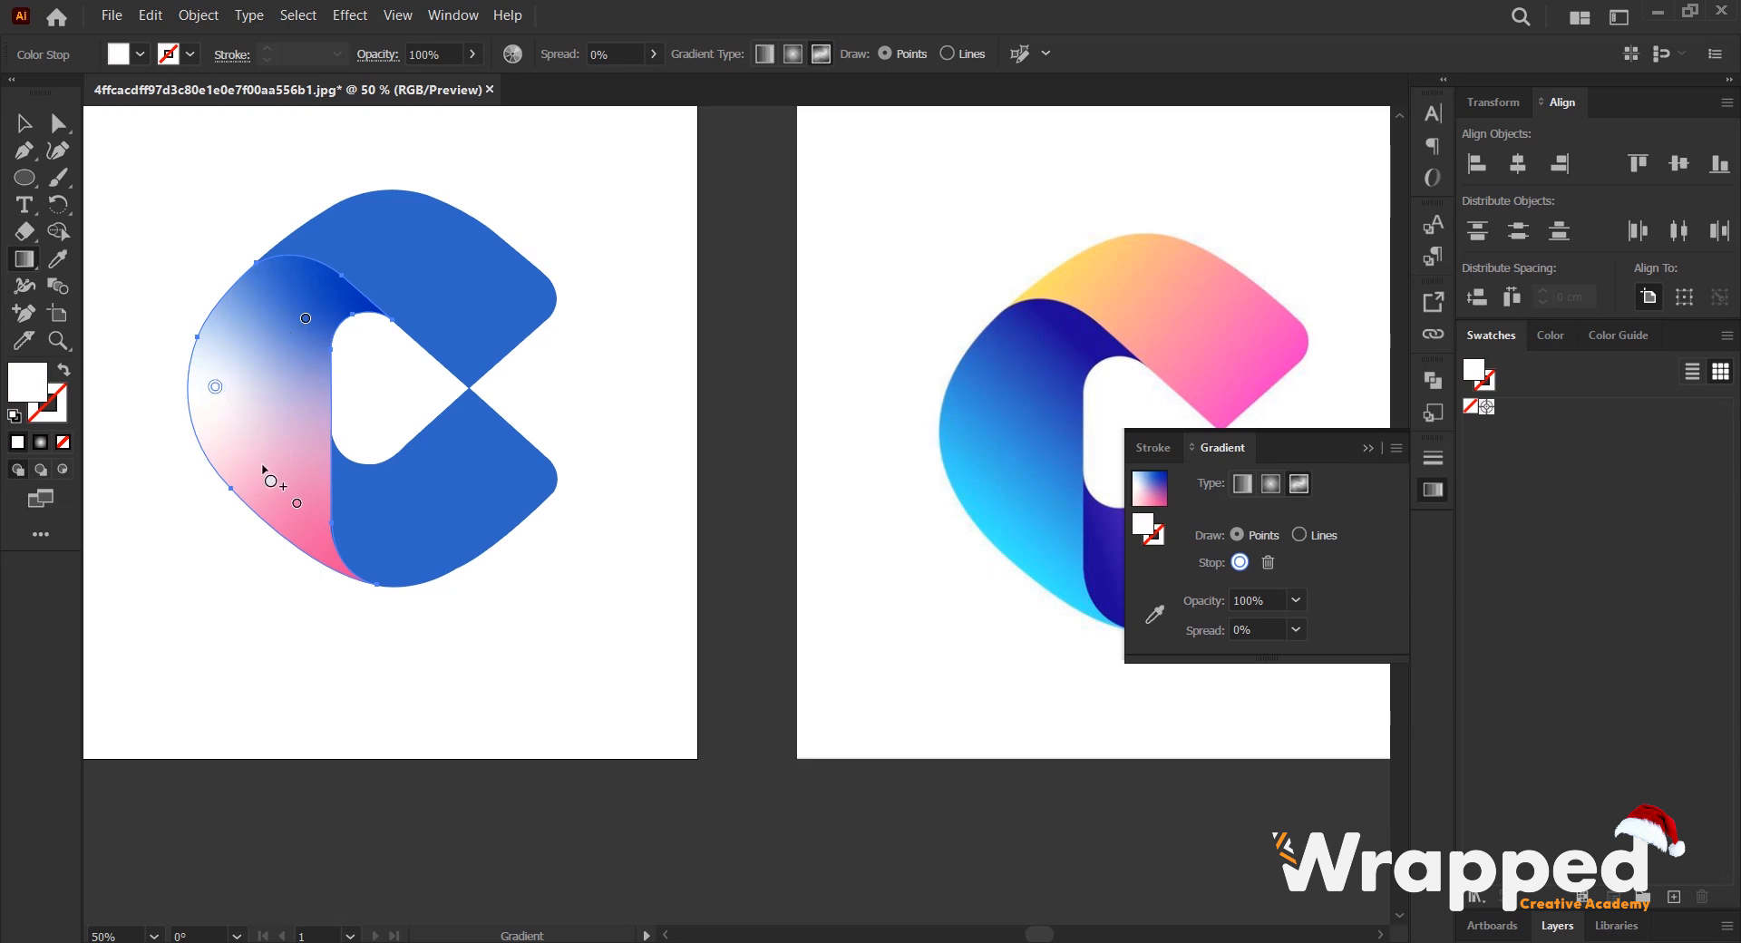
drag(229, 395, 242, 418)
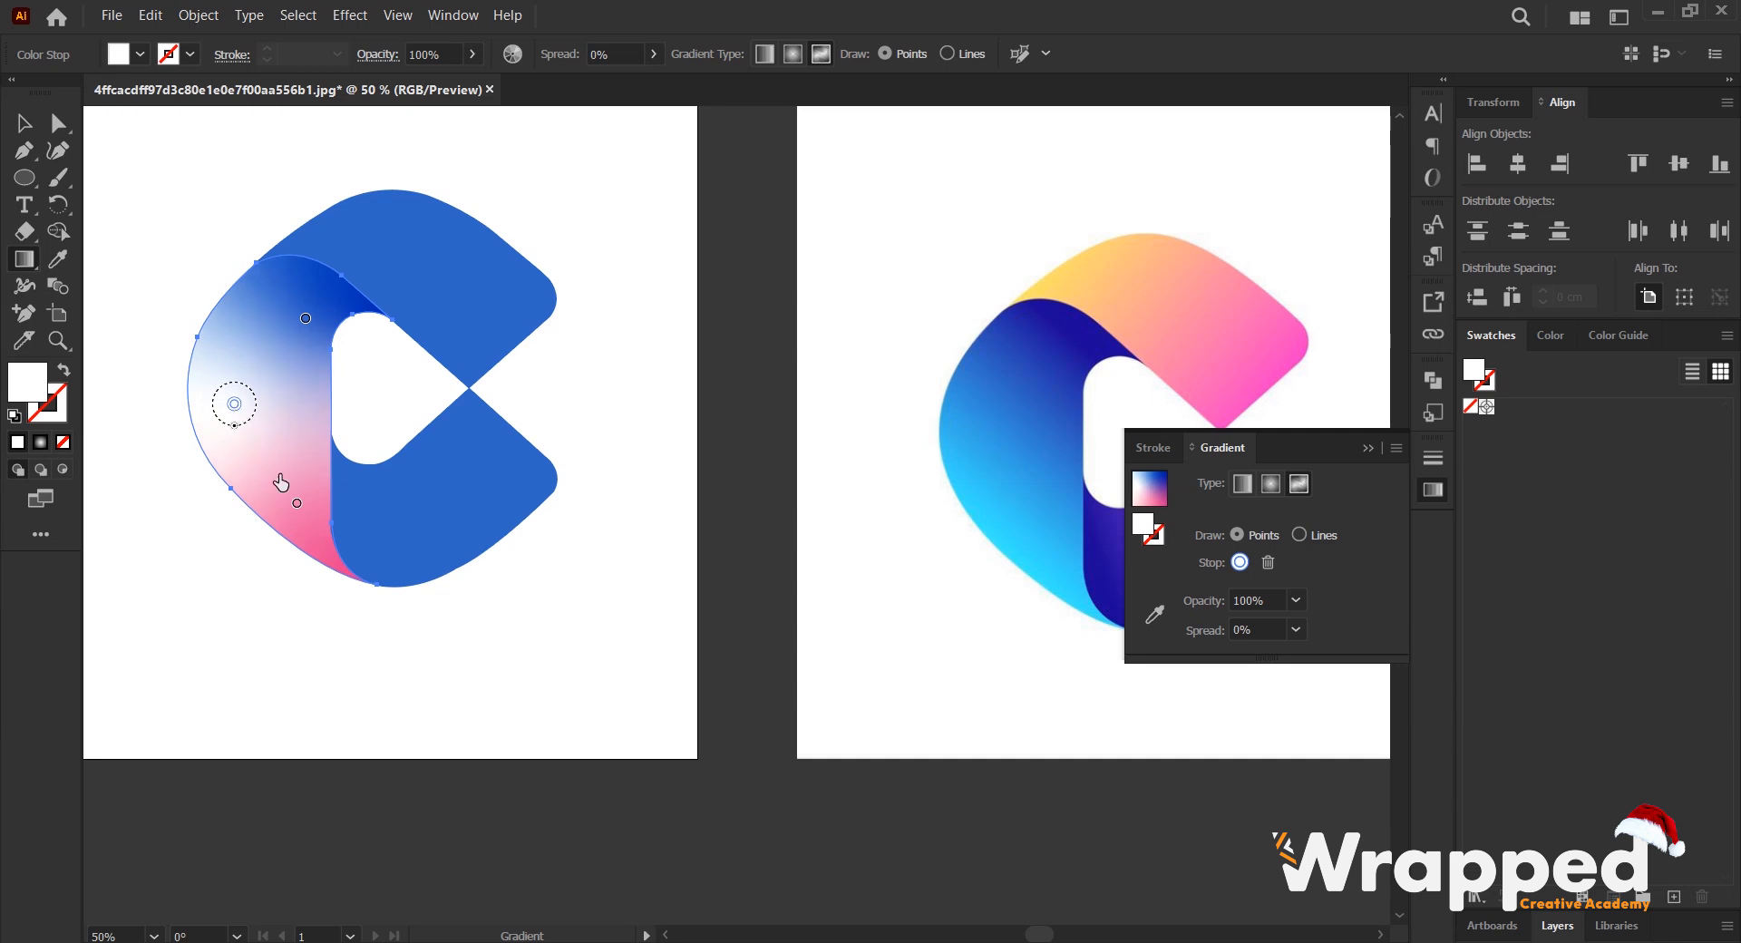
click(298, 506)
drag(298, 506, 295, 417)
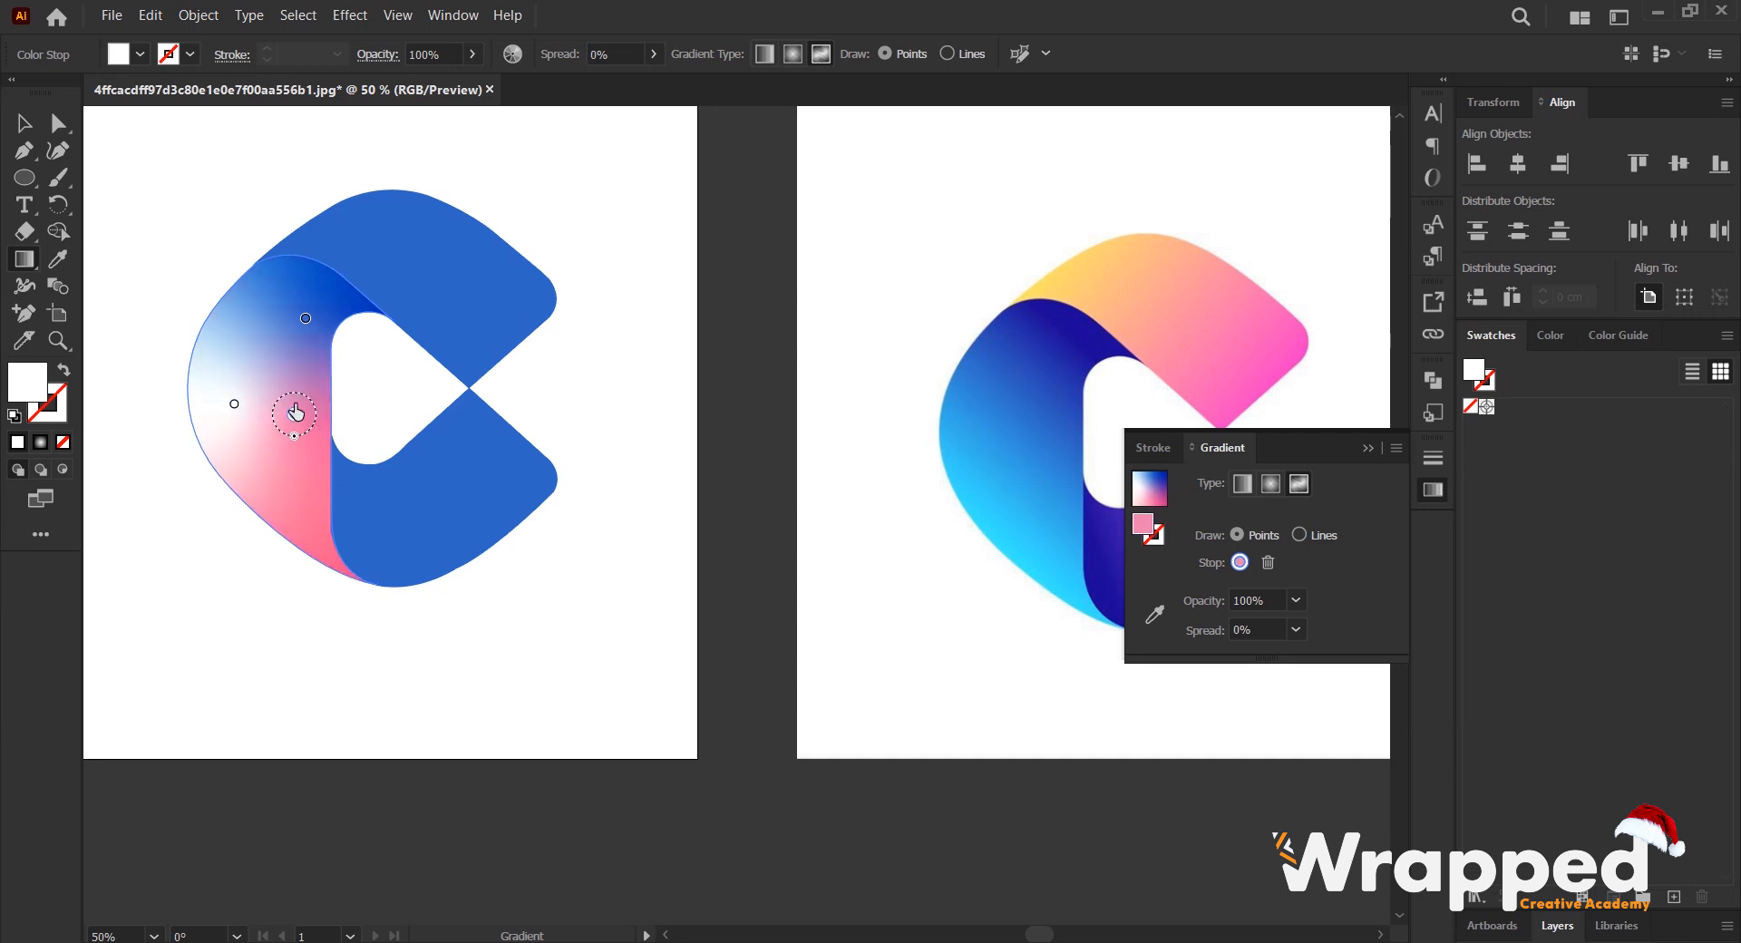
drag(305, 320, 265, 331)
drag(294, 416, 301, 477)
drag(266, 324, 286, 342)
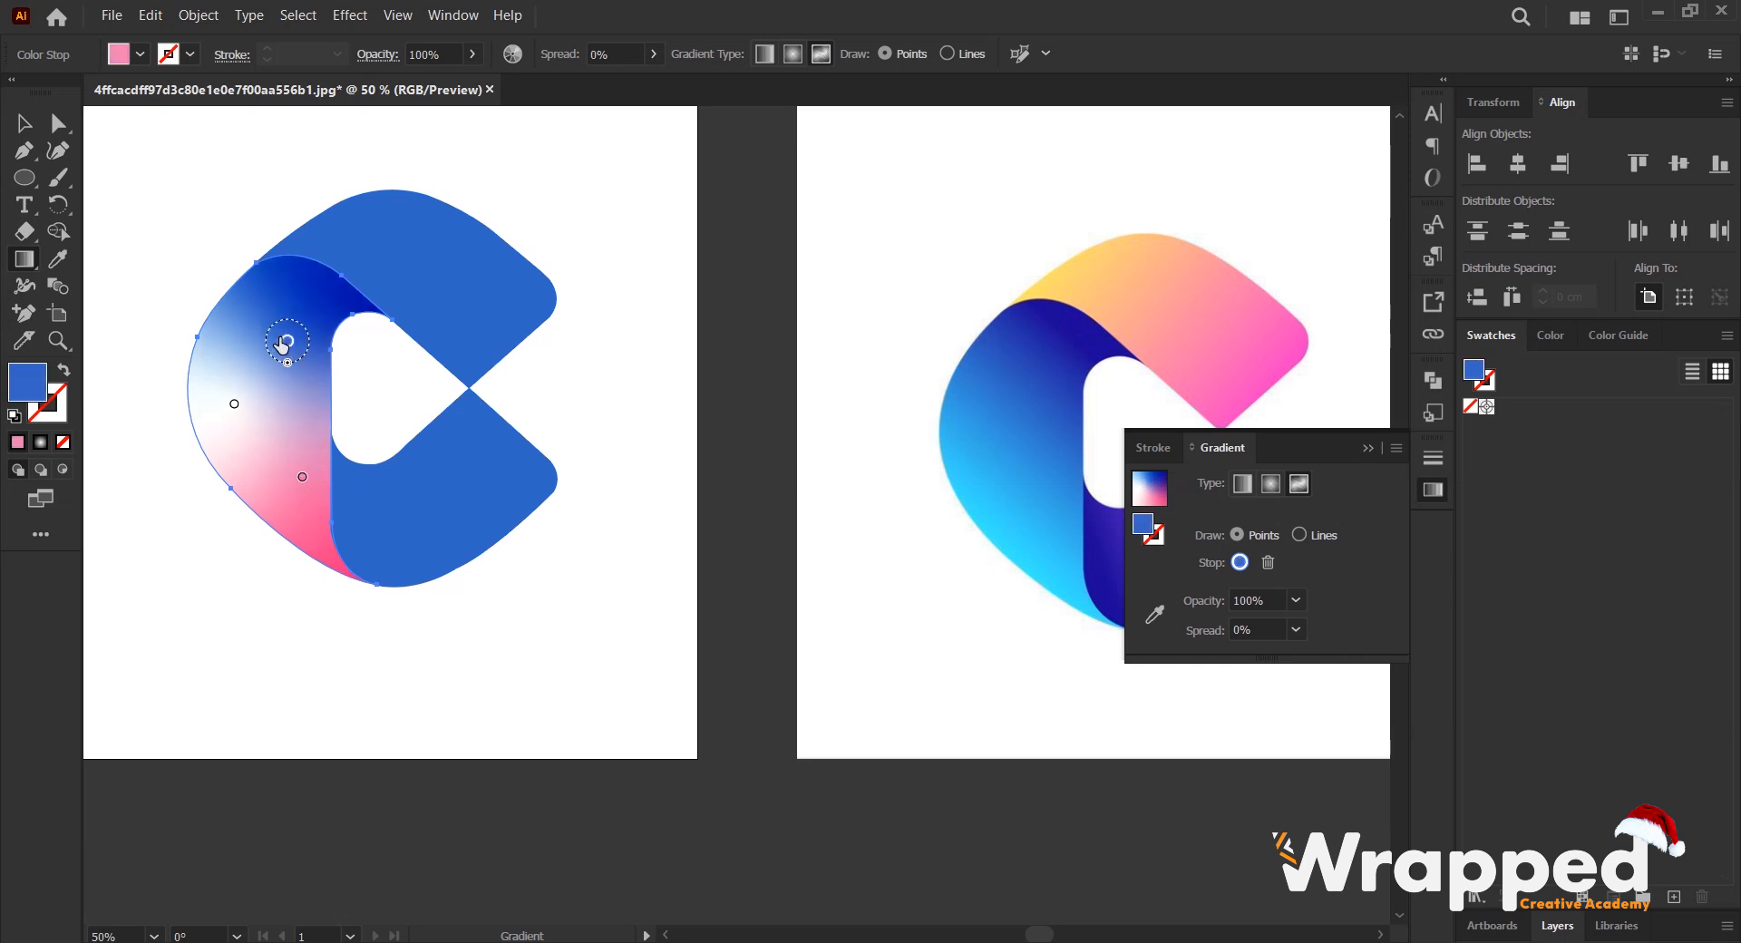
- Try adding extra blue colour stops across the left shape's freeform gradient
click(308, 345)
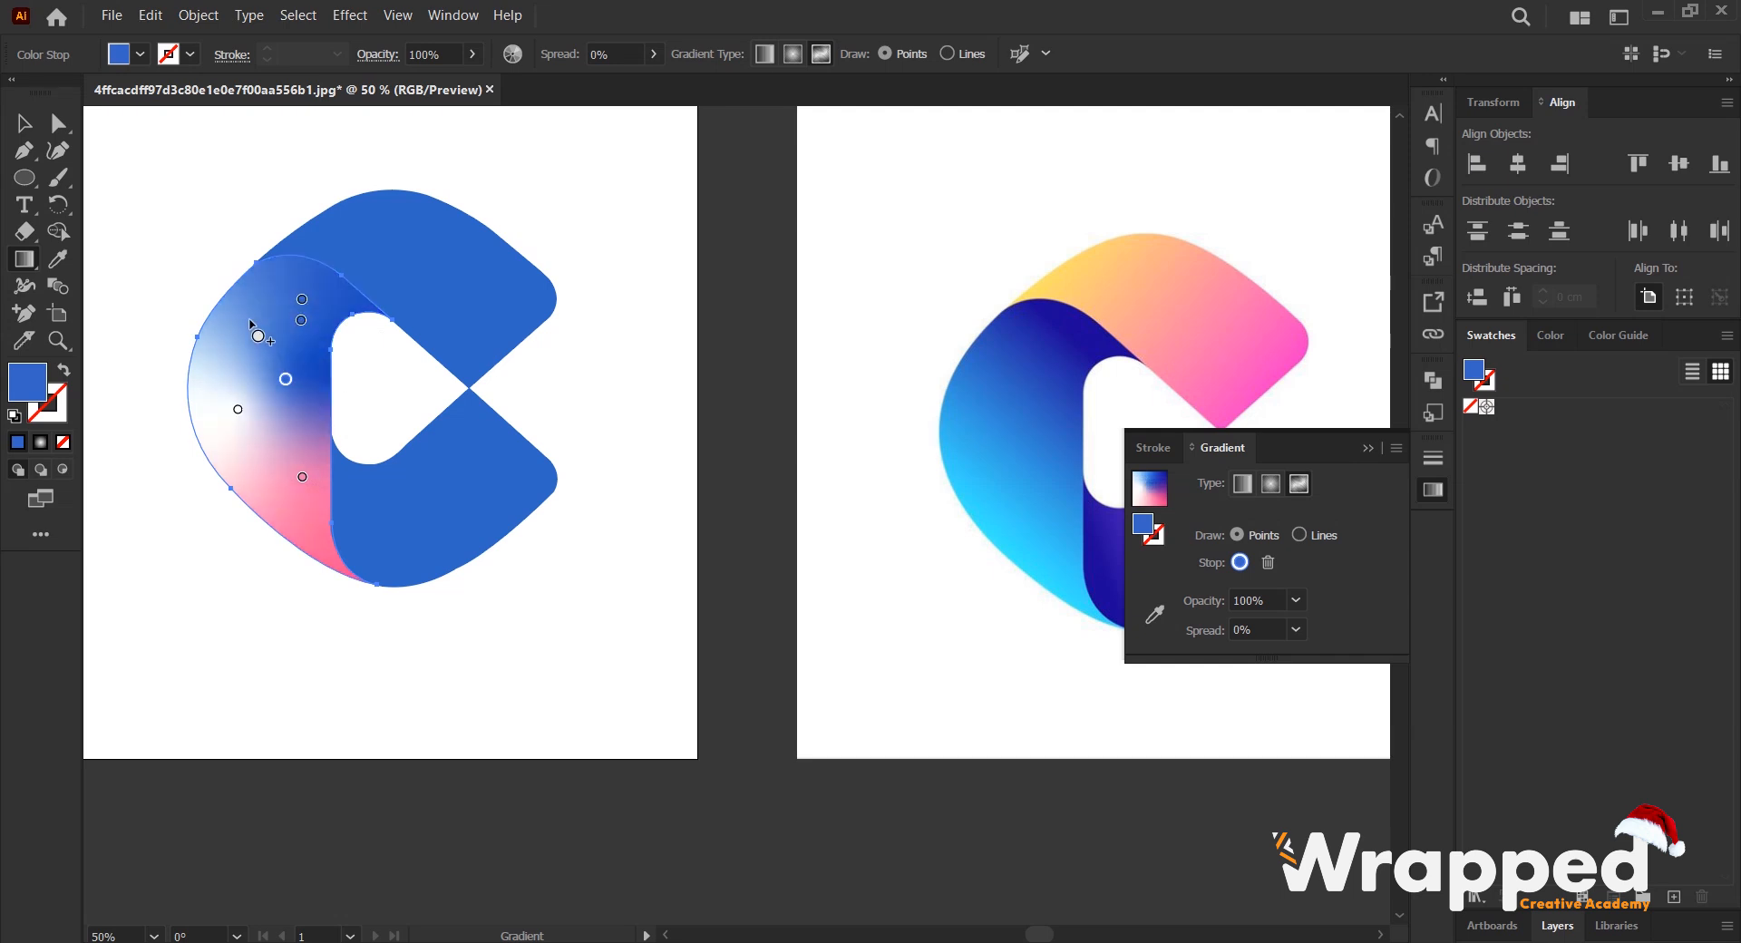
click(249, 319)
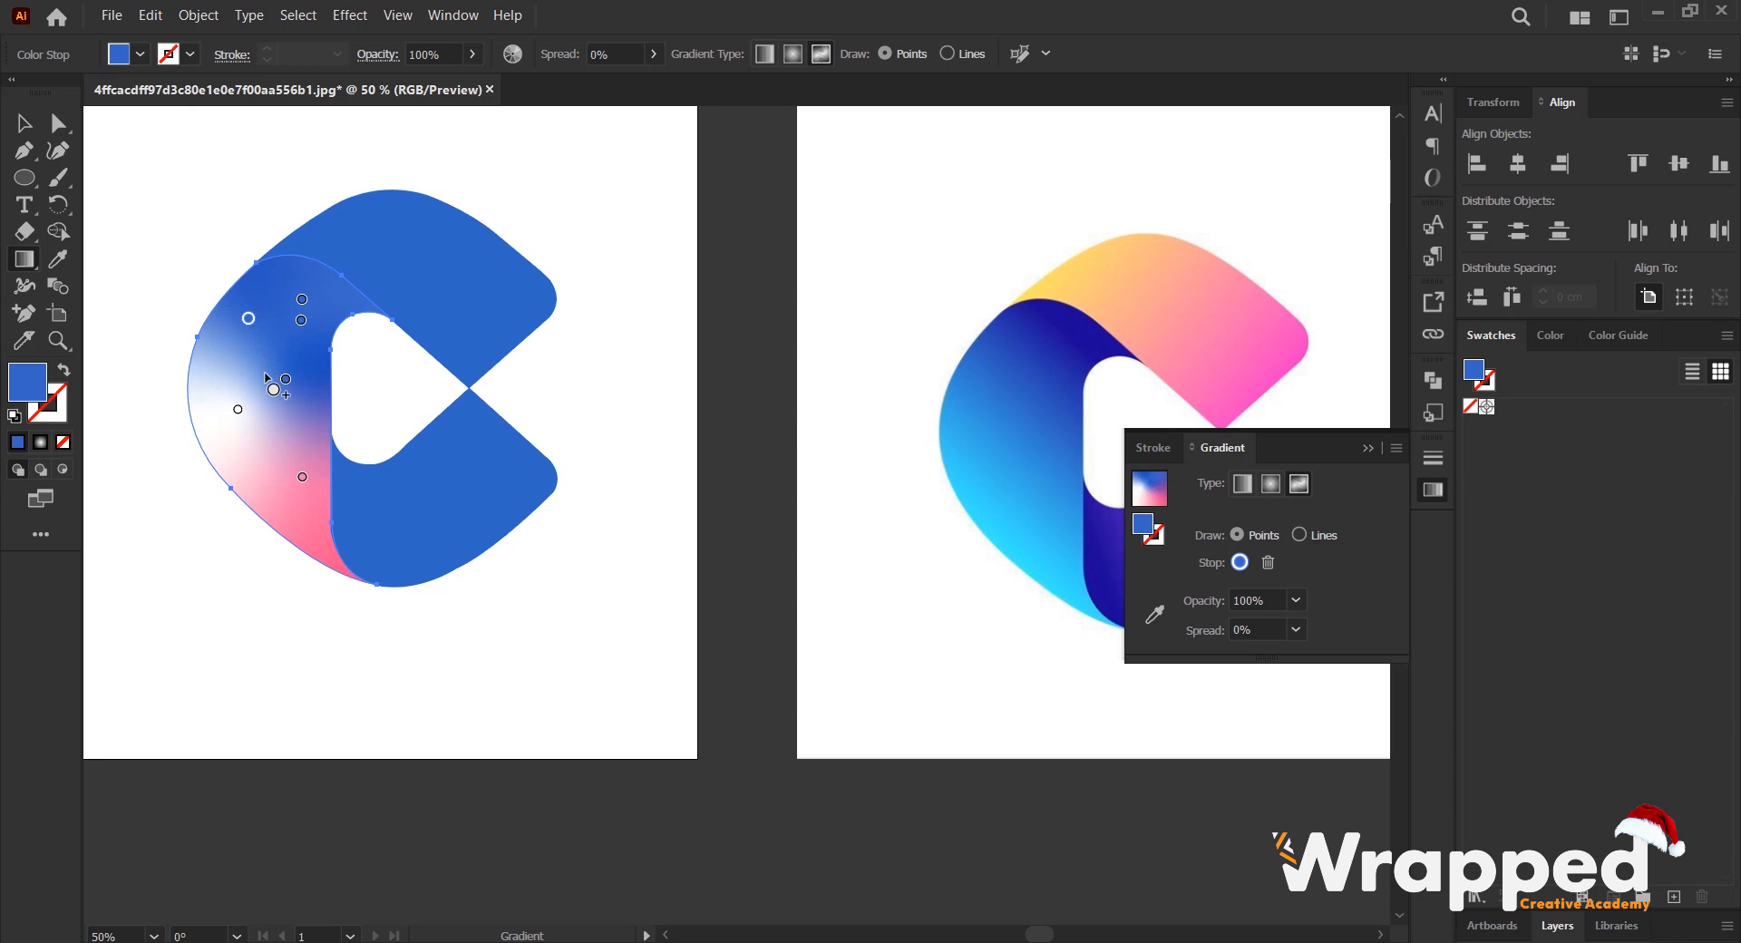
click(268, 456)
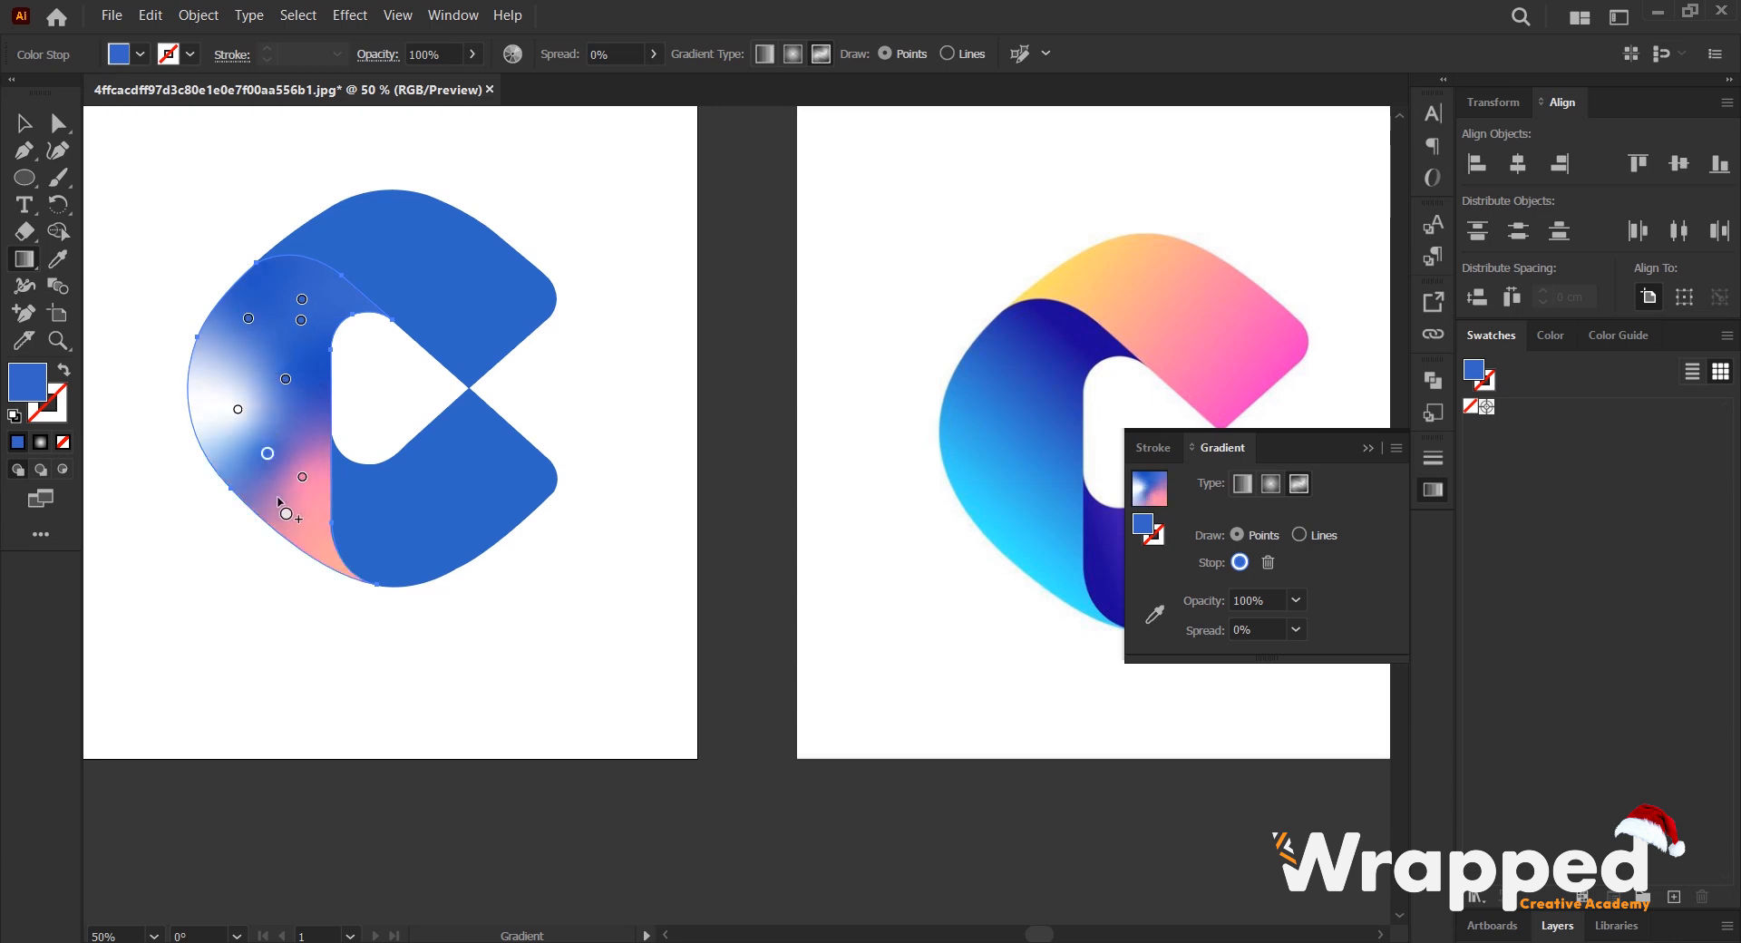
click(309, 530)
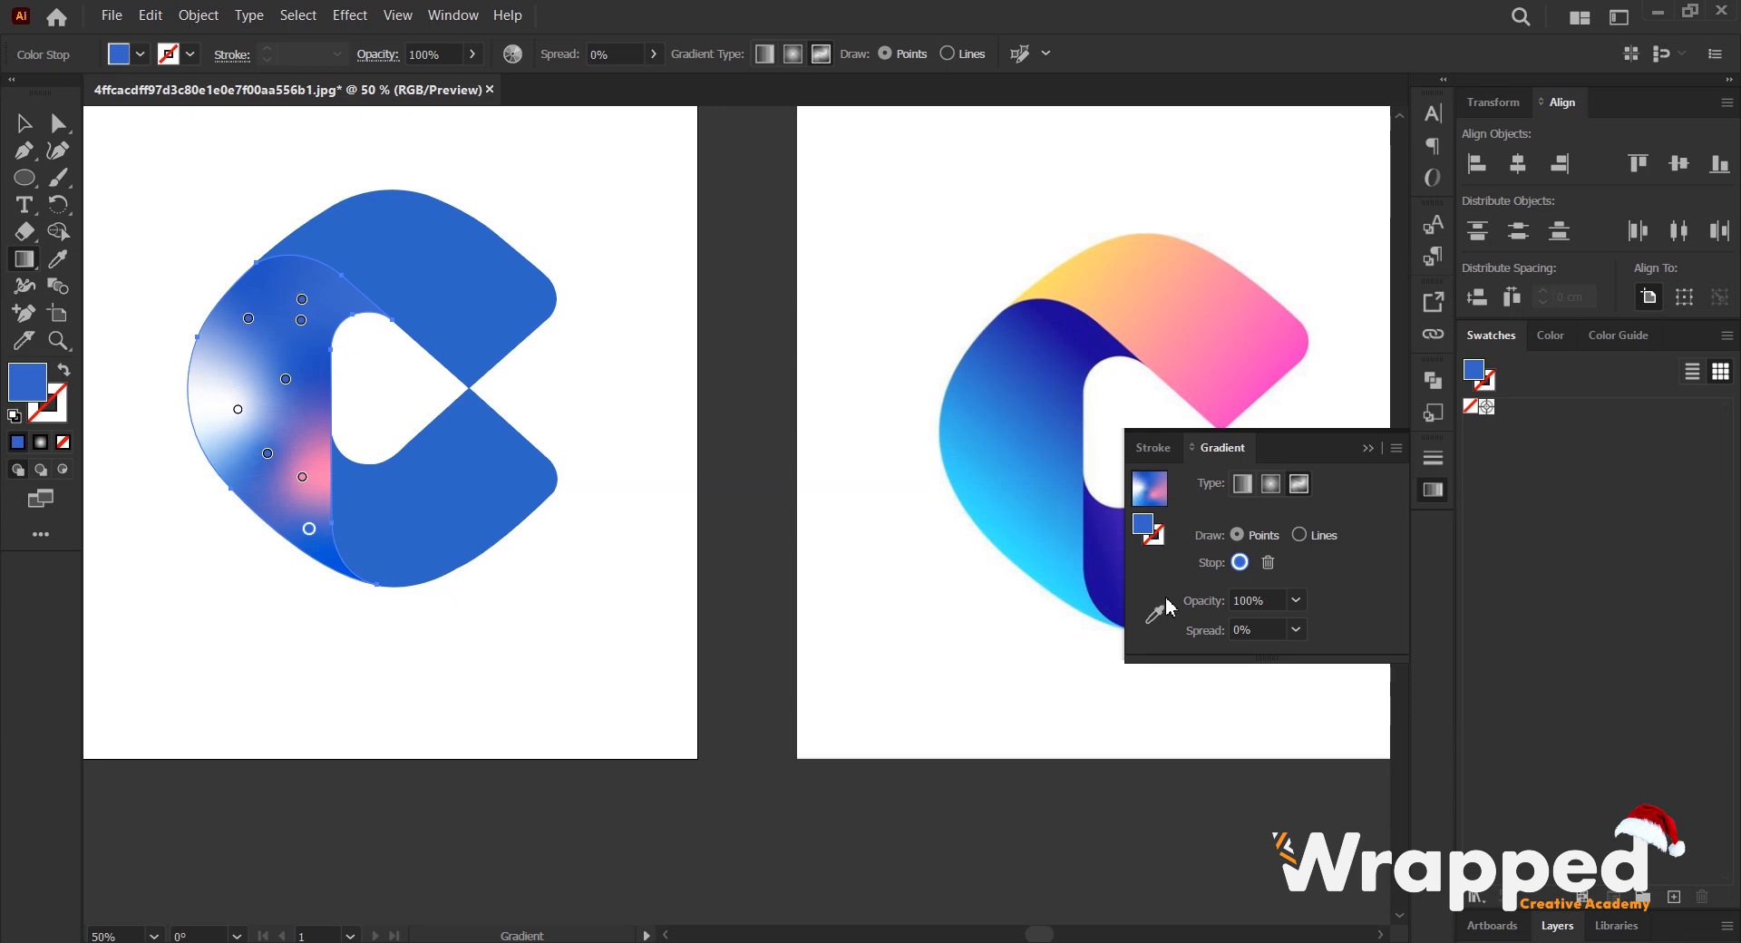
- Switch the left shape back to a linear gradient and set its angle to 9°
click(1243, 484)
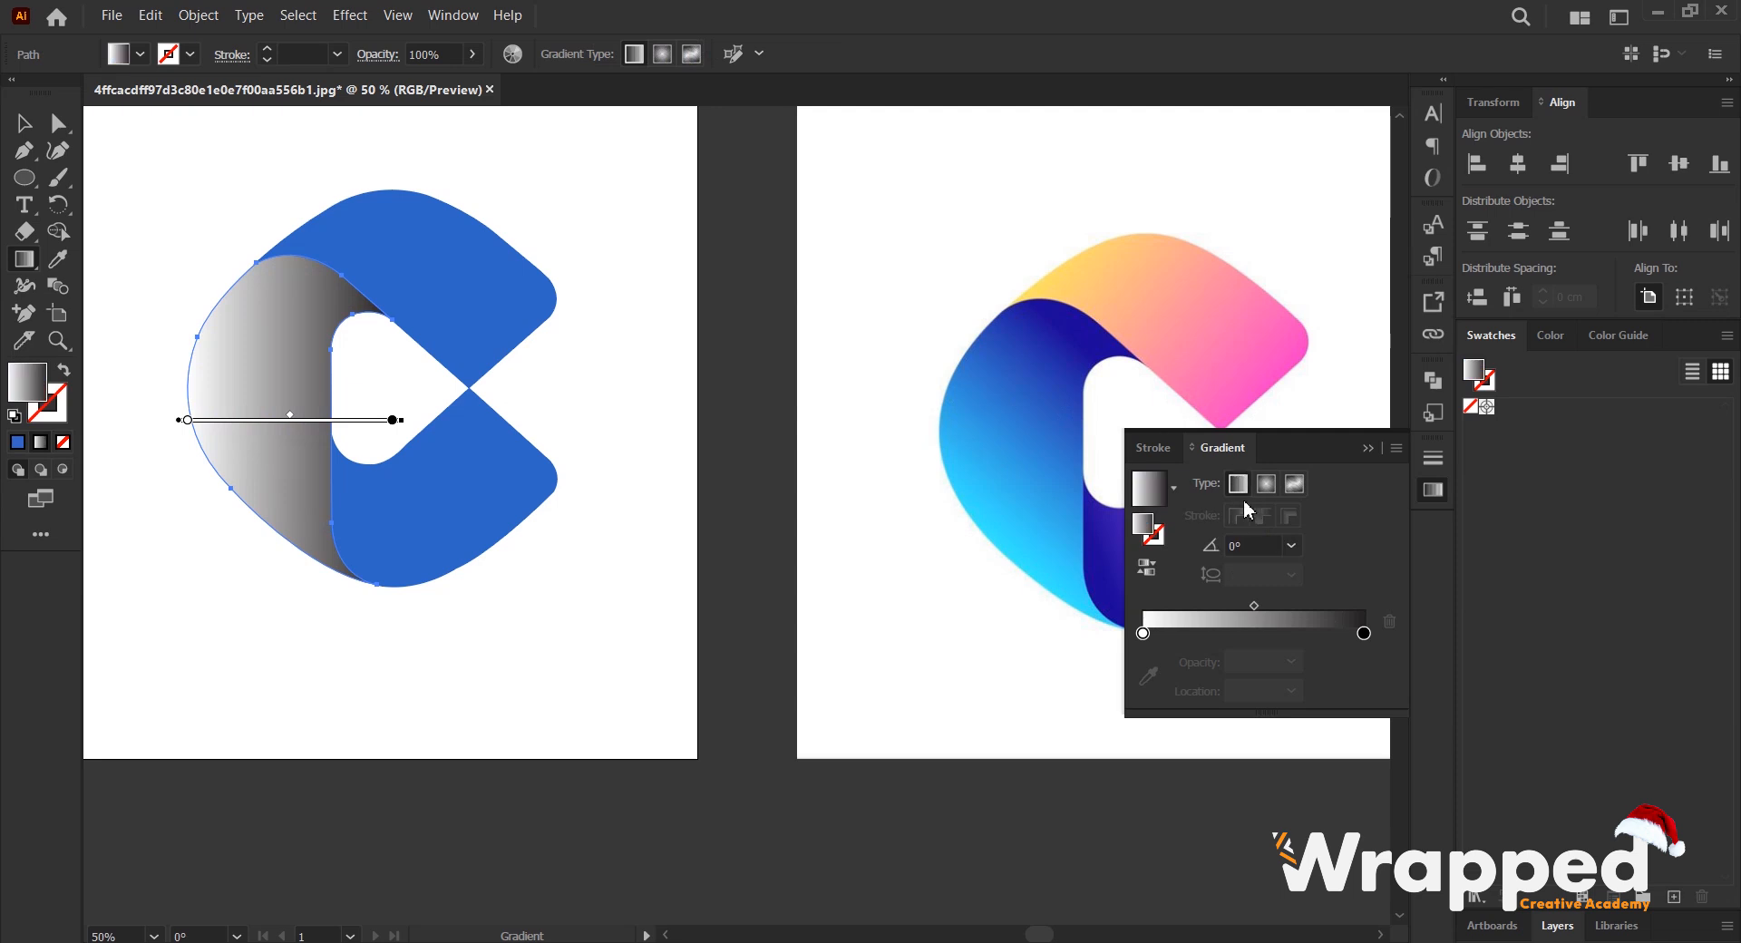
click(1247, 545)
text(5)
key(Return)
scroll(1249, 548, down, 20)
scroll(1249, 547, down, 7)
scroll(1248, 548, up, 20)
scroll(1249, 548, up, 20)
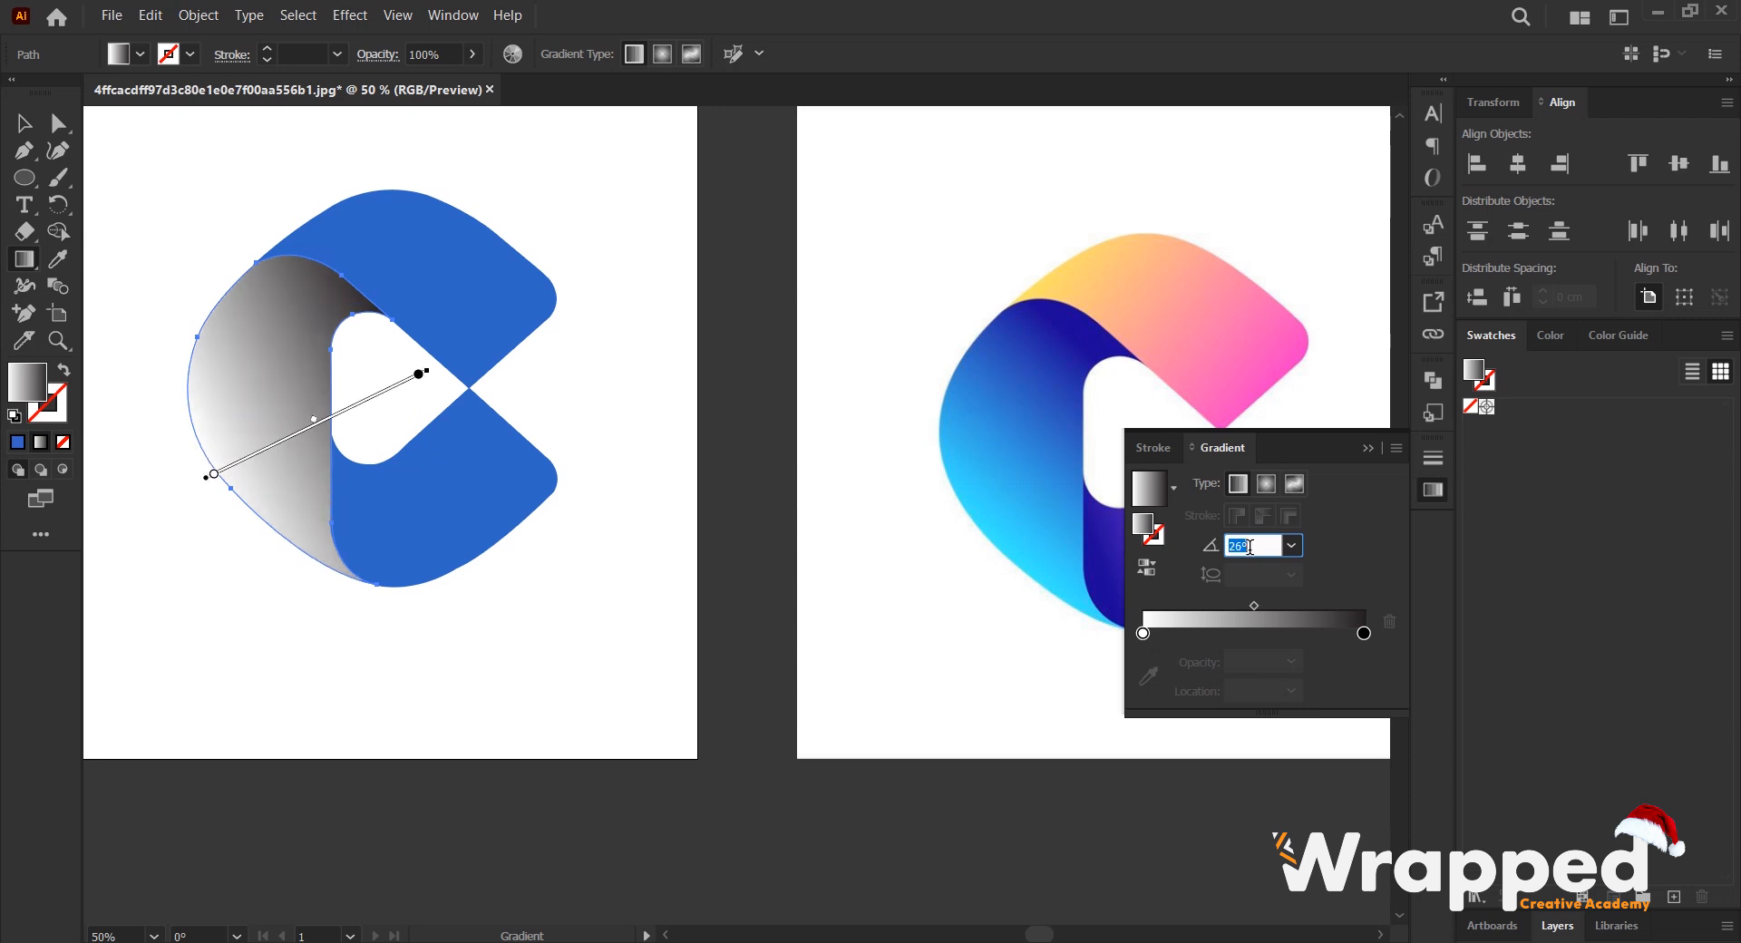
scroll(1249, 547, down, 17)
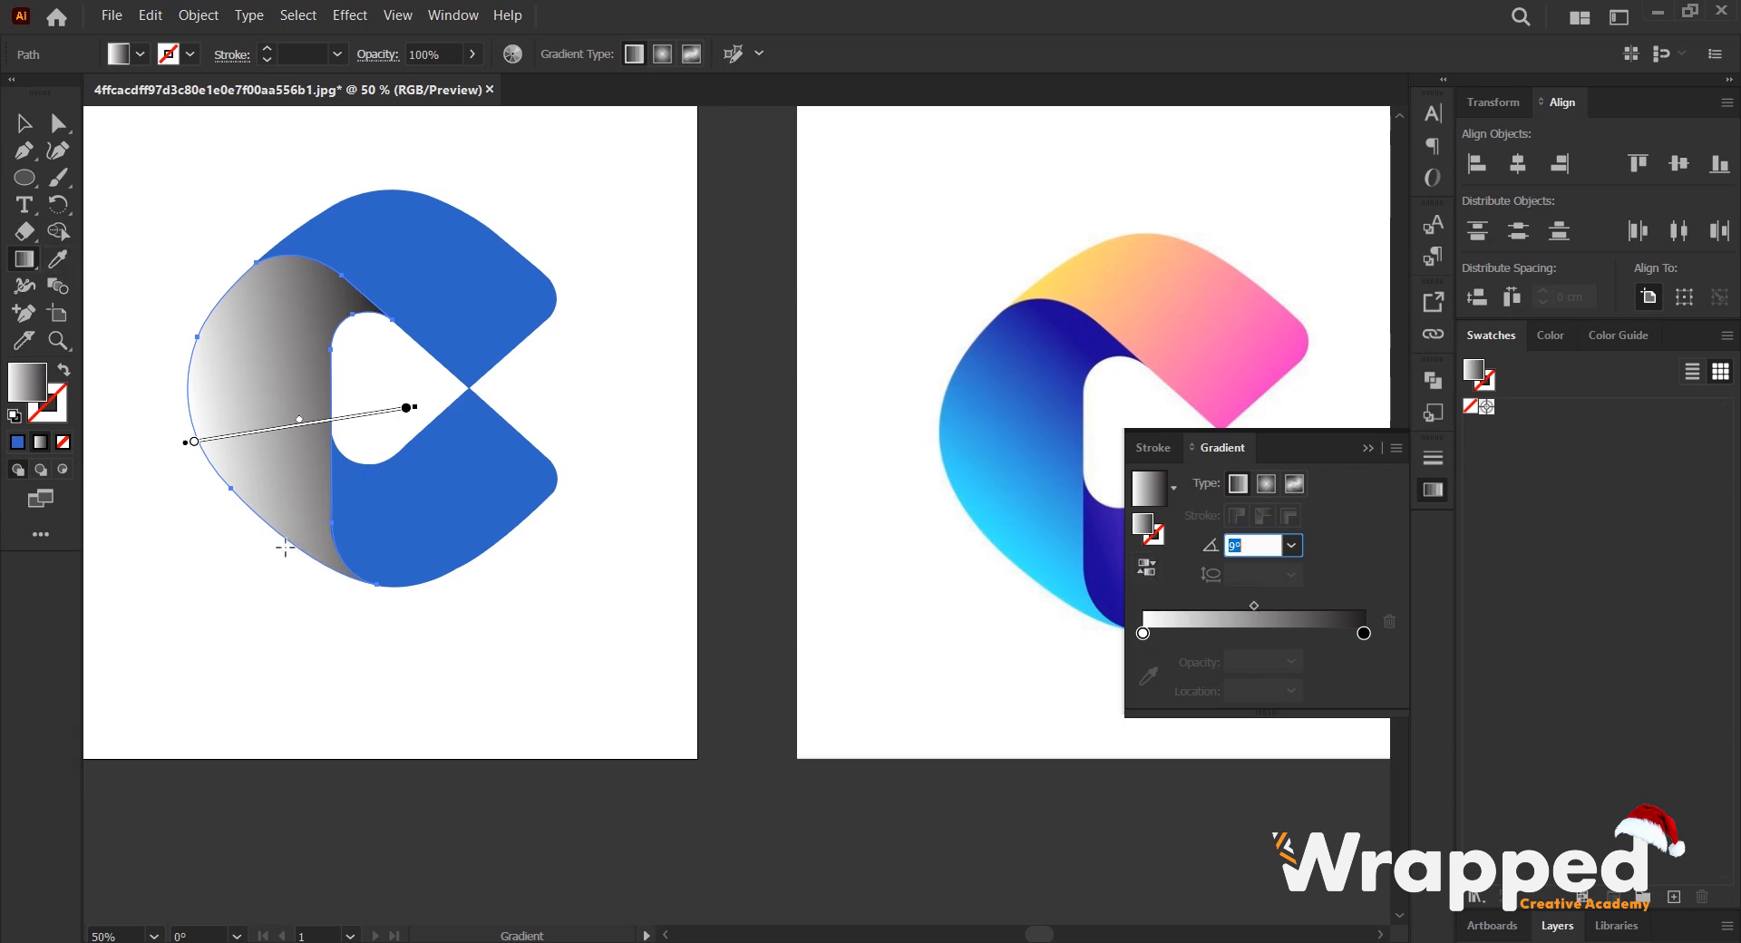
- Try reversing the direction of the left shape's gradient
click(1147, 566)
click(1148, 567)
click(1147, 567)
click(1147, 568)
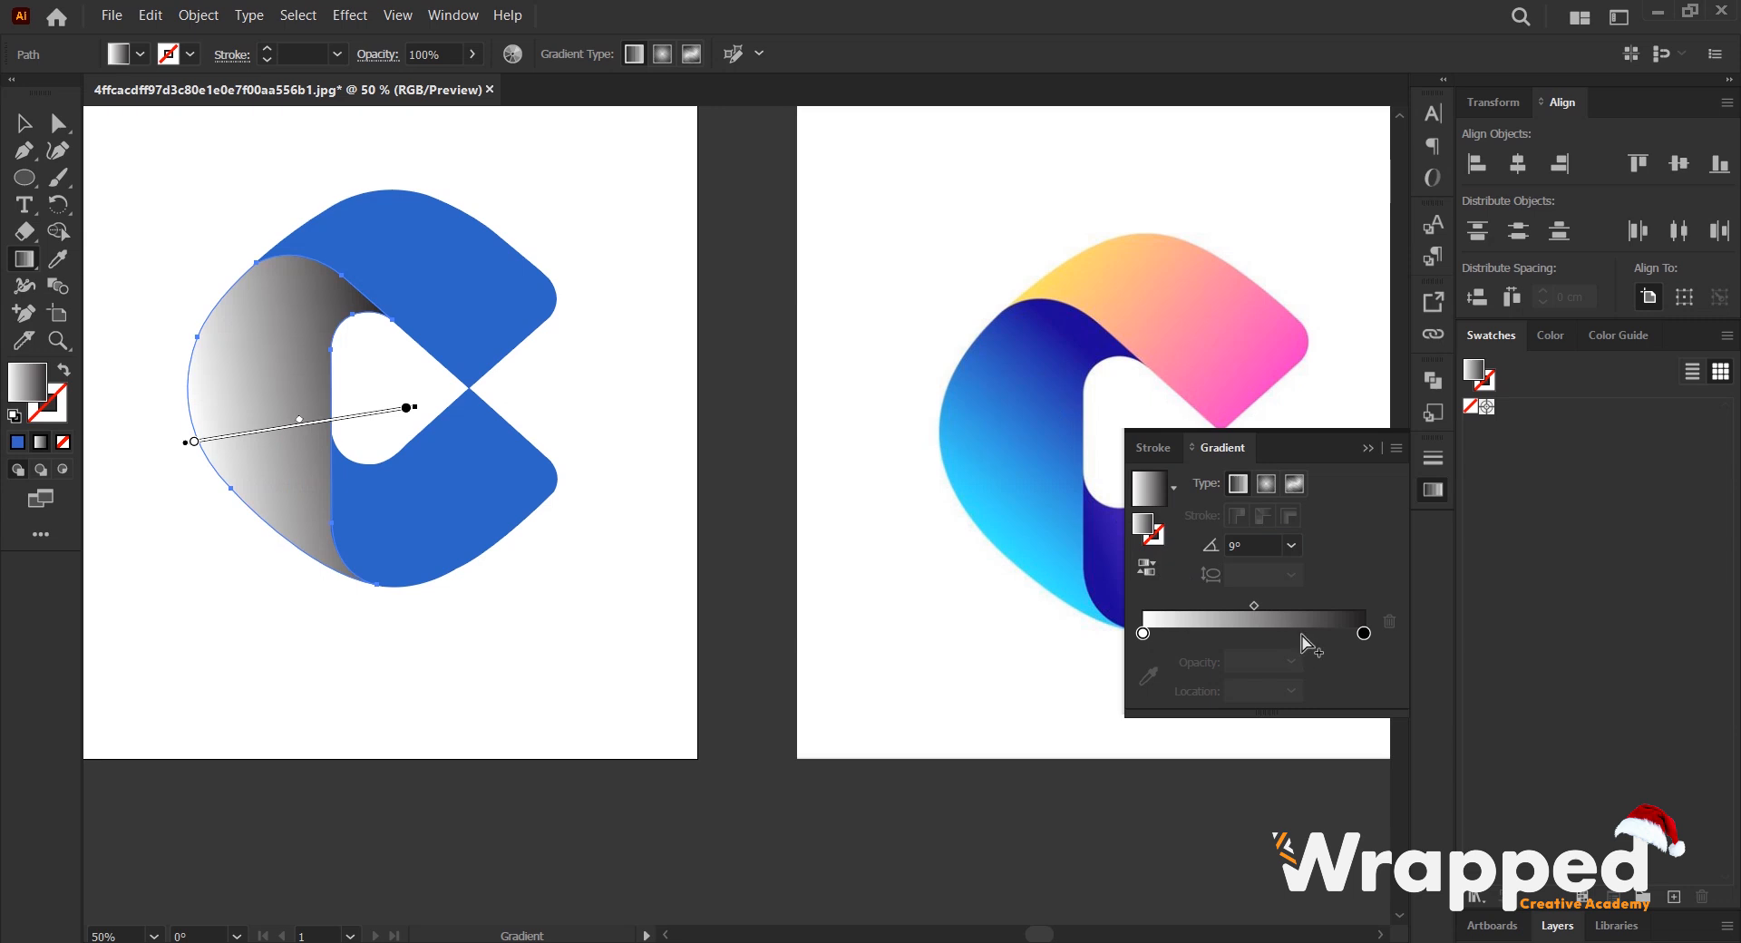
- Try lowering the opacity of the left shape's black gradient stop to about 35%, and restore it to 100%
click(1364, 633)
click(1250, 661)
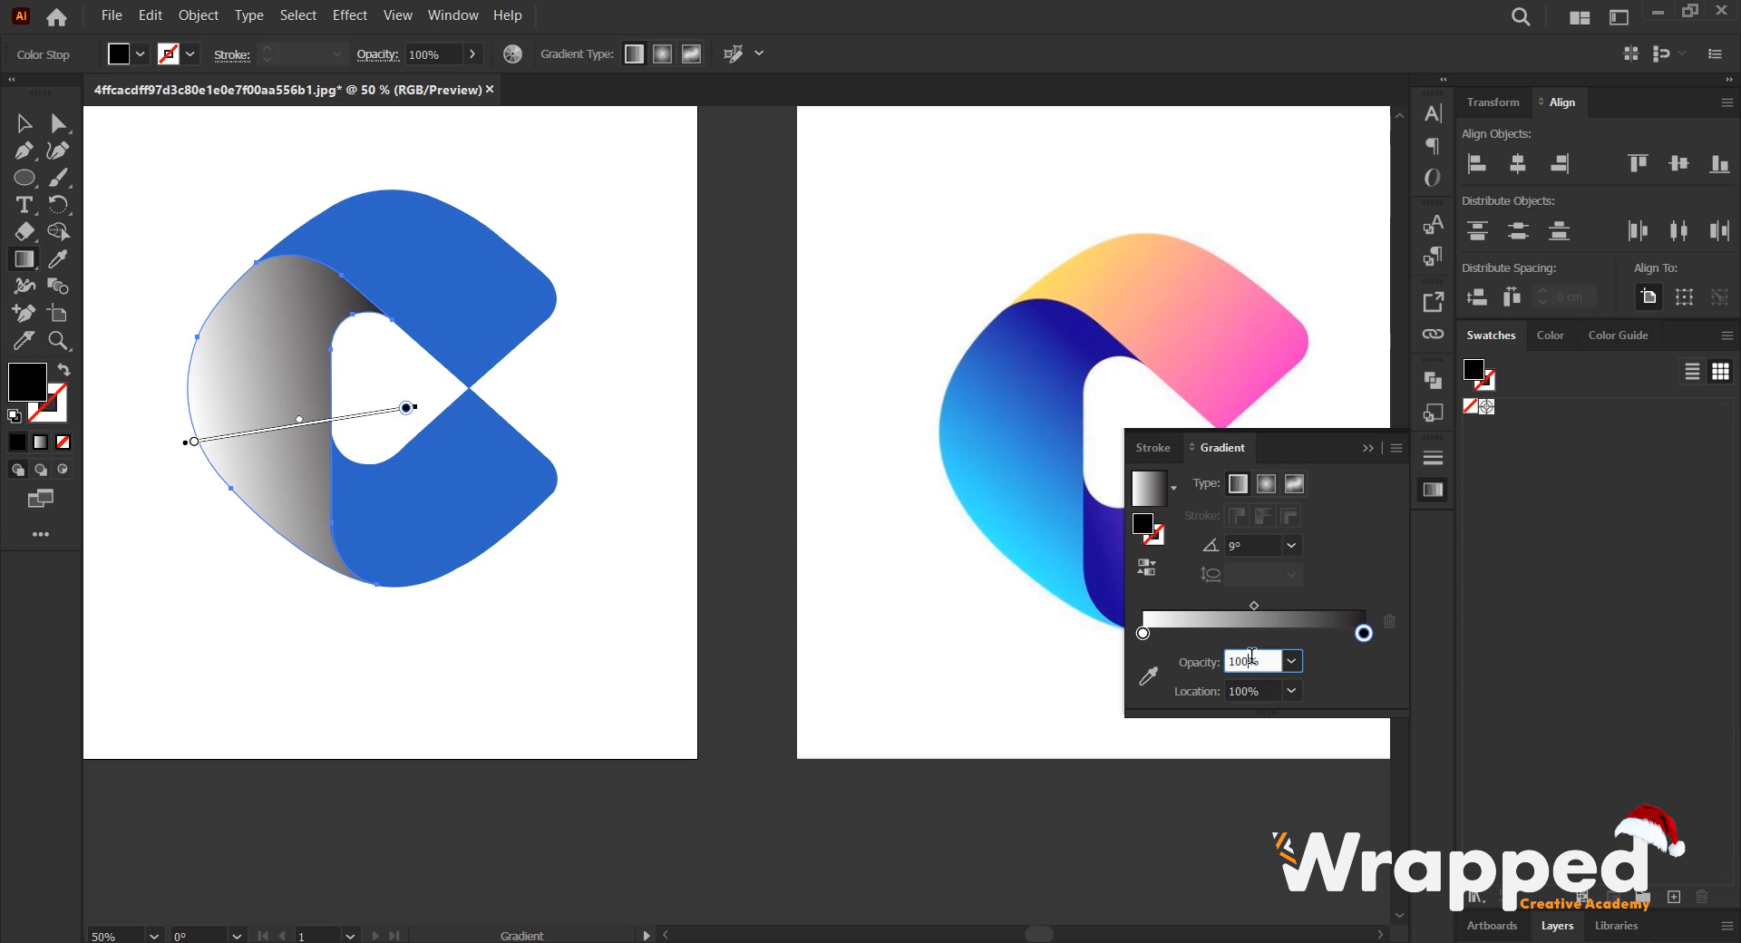
key(Down)
key(Down)
key(Down)
key(Down)
key(Down)
key(Down)
key(Down)
key(Down)
key(Down)
key(Down)
key(Down)
key(Down)
key(Down)
key(Down)
key(Down)
key(Down)
key(Down)
key(Down)
key(Down)
key(Down)
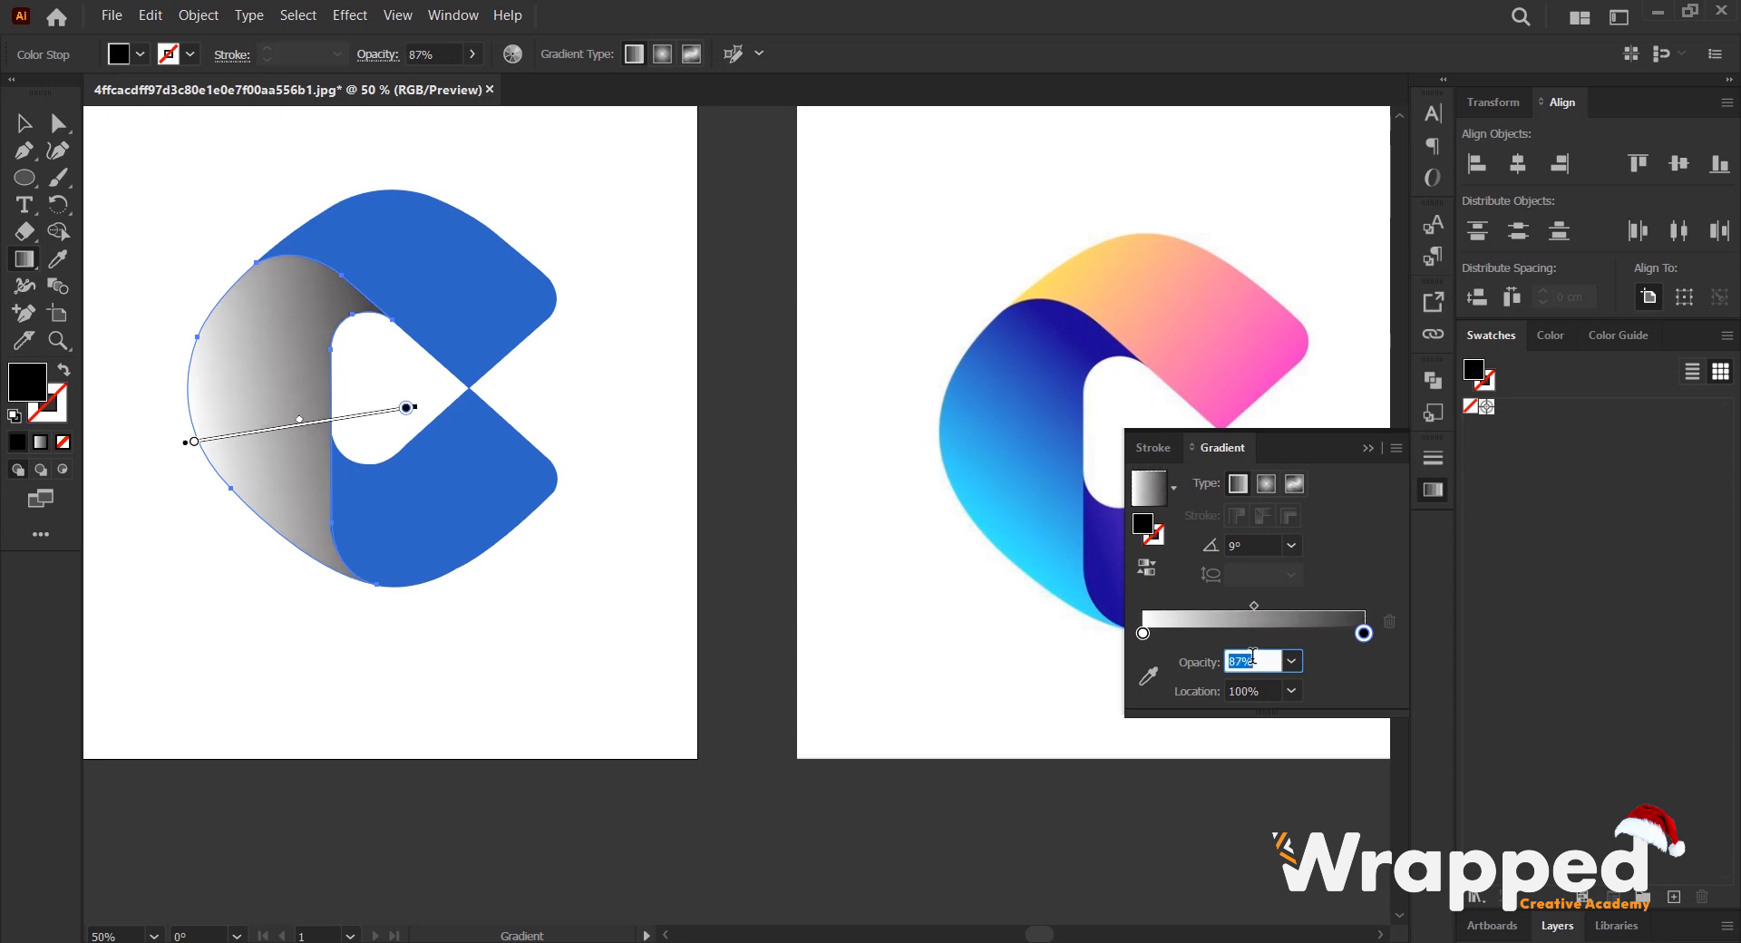
key(Down)
key(Down)
key(Down)
key(Down)
key(Down)
key(Down)
key(Down)
key(Down)
key(Down)
key(Down)
key(Down)
key(Down)
key(Down)
key(Down)
key(Down)
key(Down)
key(Down)
key(Down)
key(Down)
key(Down)
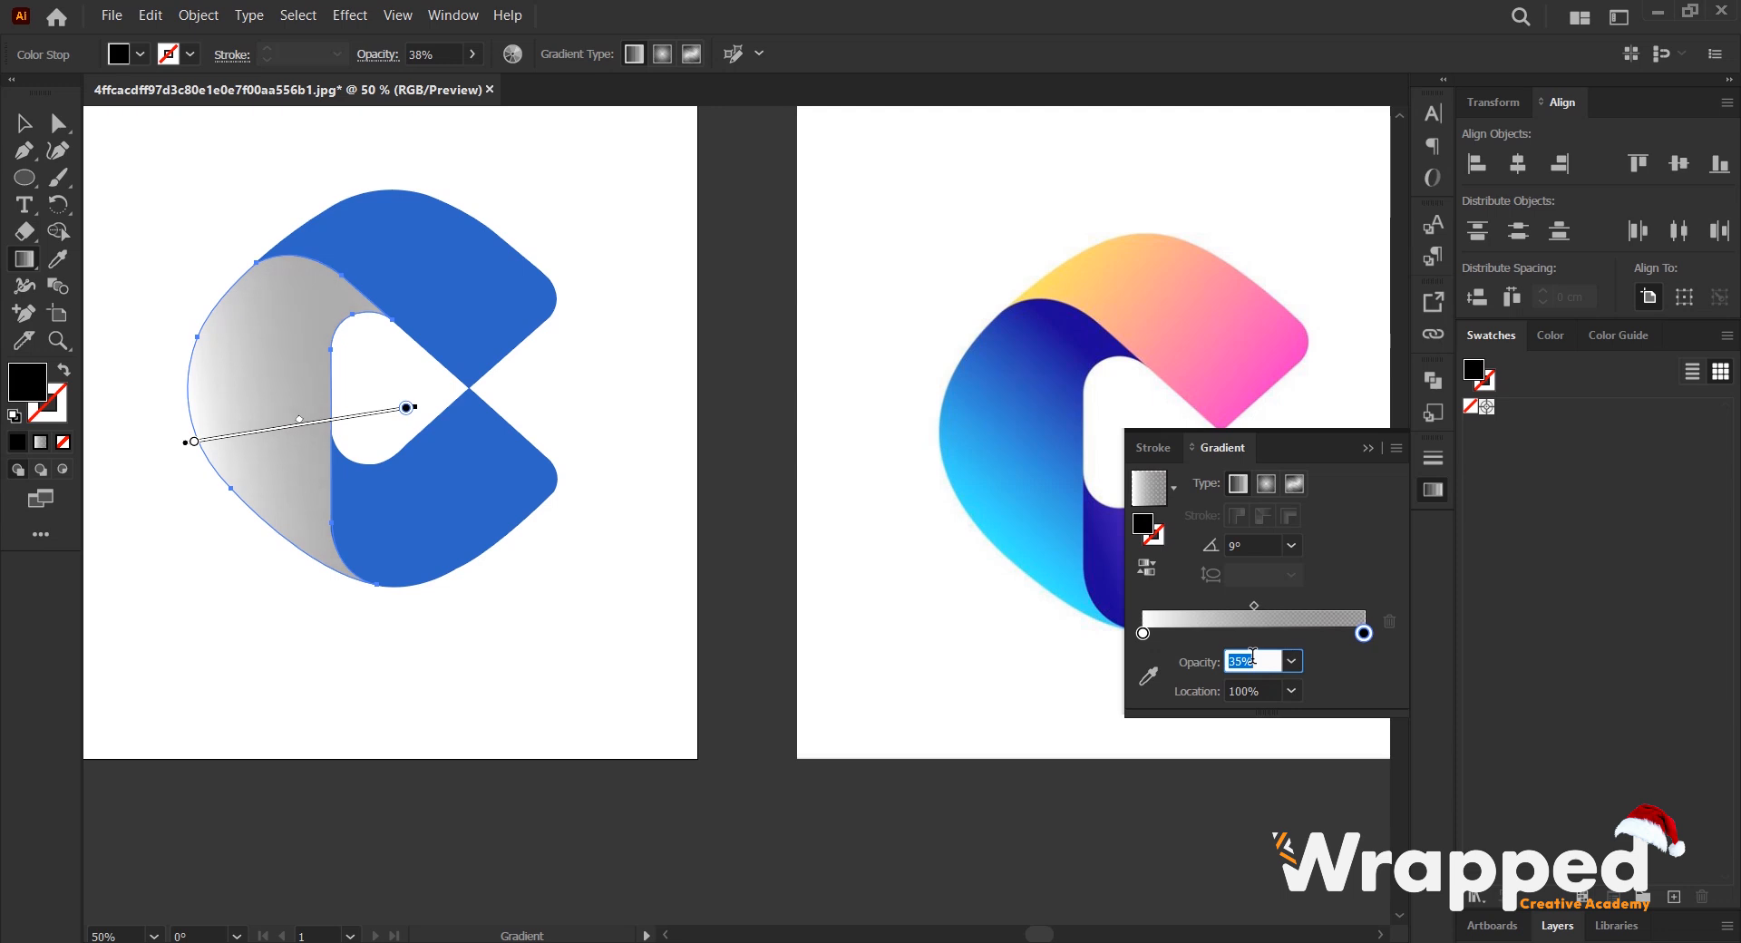
key(Up)
key(Up)
key(Up)
key(Up)
key(Up)
key(Up)
key(Up)
key(Up)
key(Up)
key(Up)
key(Up)
key(Up)
key(Up)
key(Up)
key(Up)
key(Up)
key(Up)
key(Up)
key(Up)
key(Up)
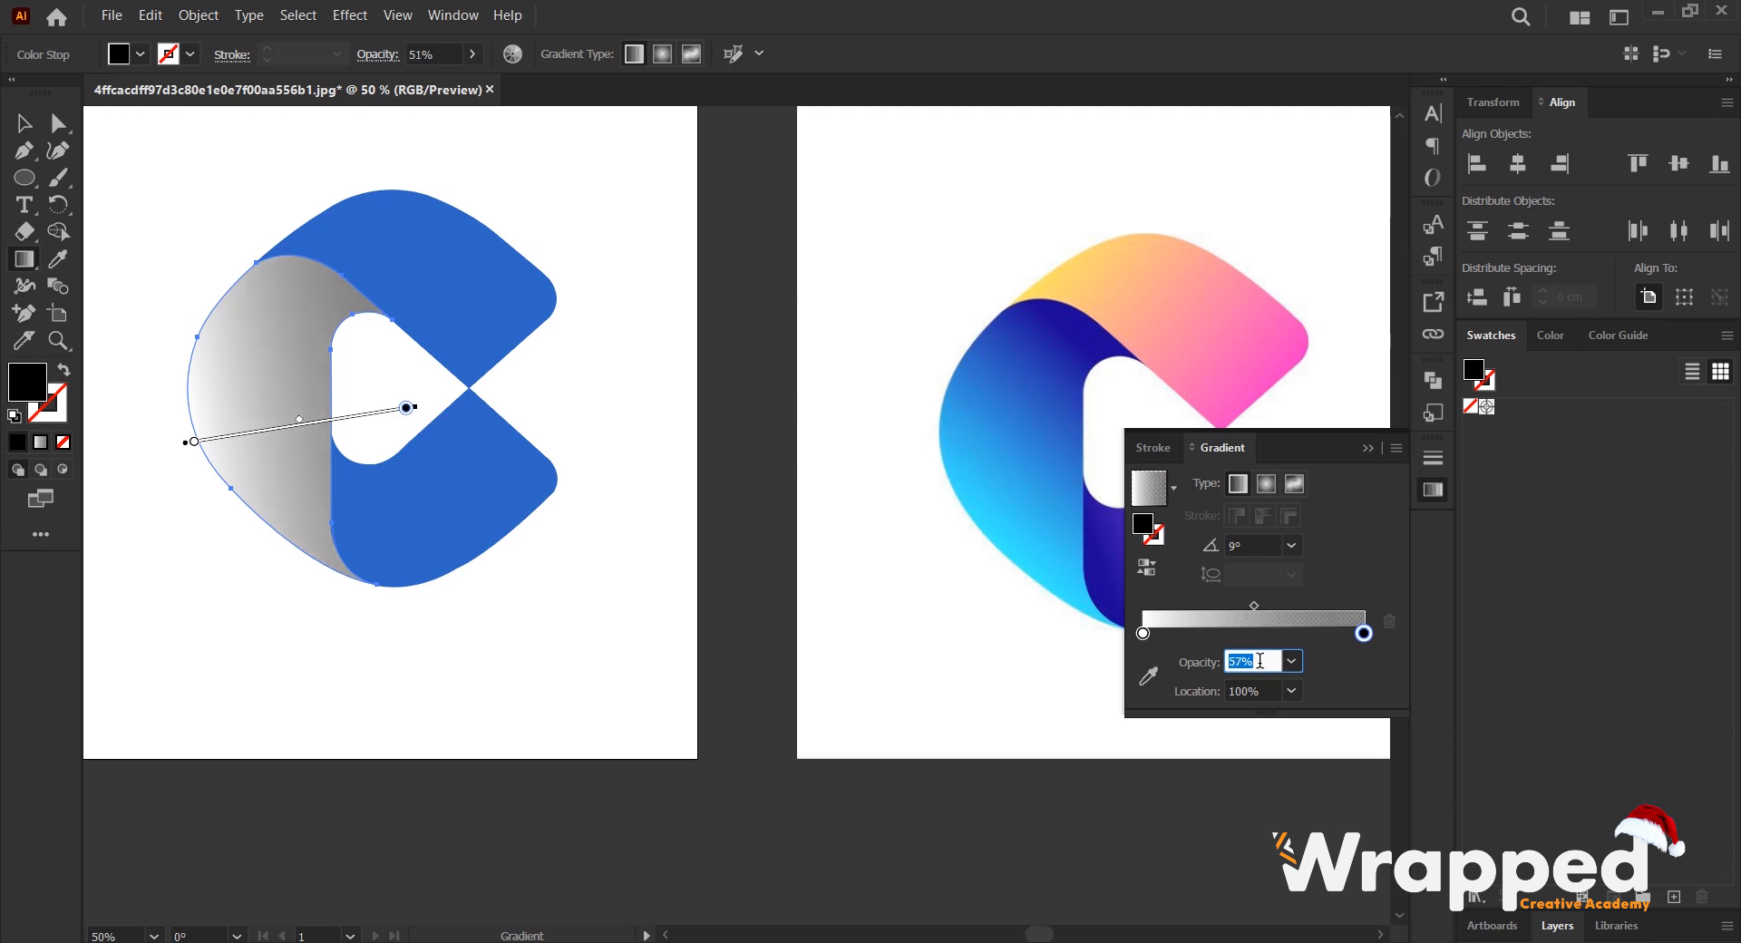
key(Up)
key(Up)
key(Up)
key(Up)
key(Up)
key(Up)
key(Up)
key(Up)
key(Up)
key(Up)
key(Up)
key(Up)
key(Up)
key(Up)
key(Up)
key(Up)
key(Up)
key(Up)
key(Up)
key(Up)
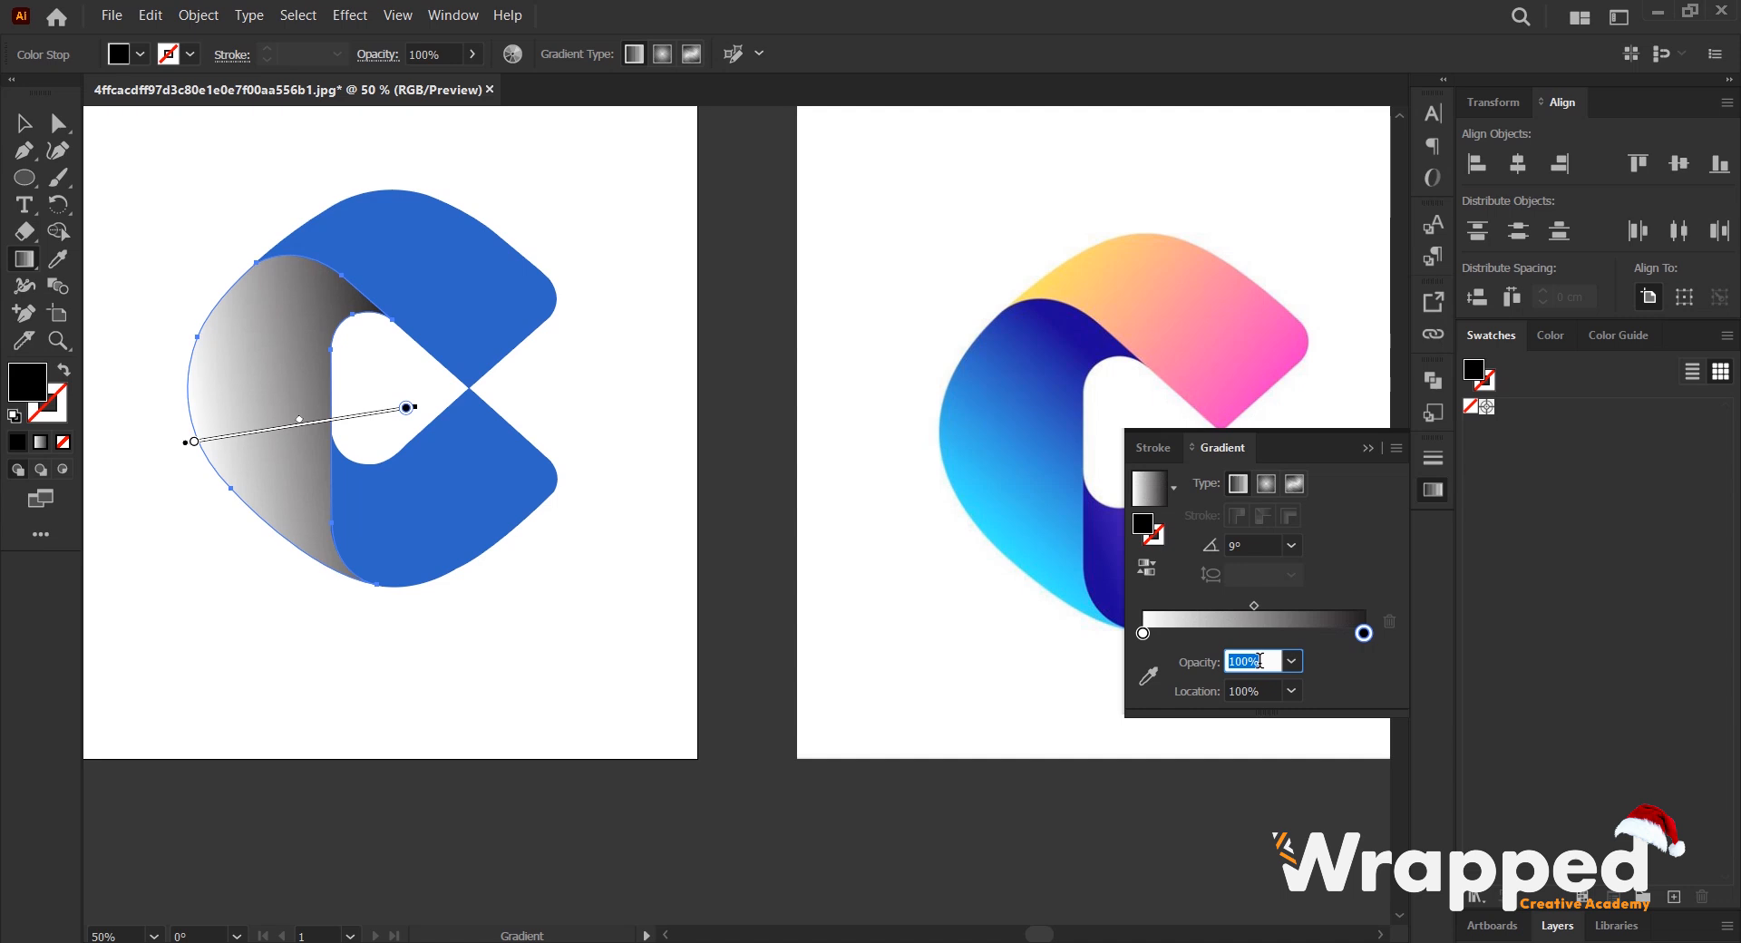
- Try shifting the black gradient stop's location to about 37%, and return it to 100%
click(1361, 686)
click(1252, 691)
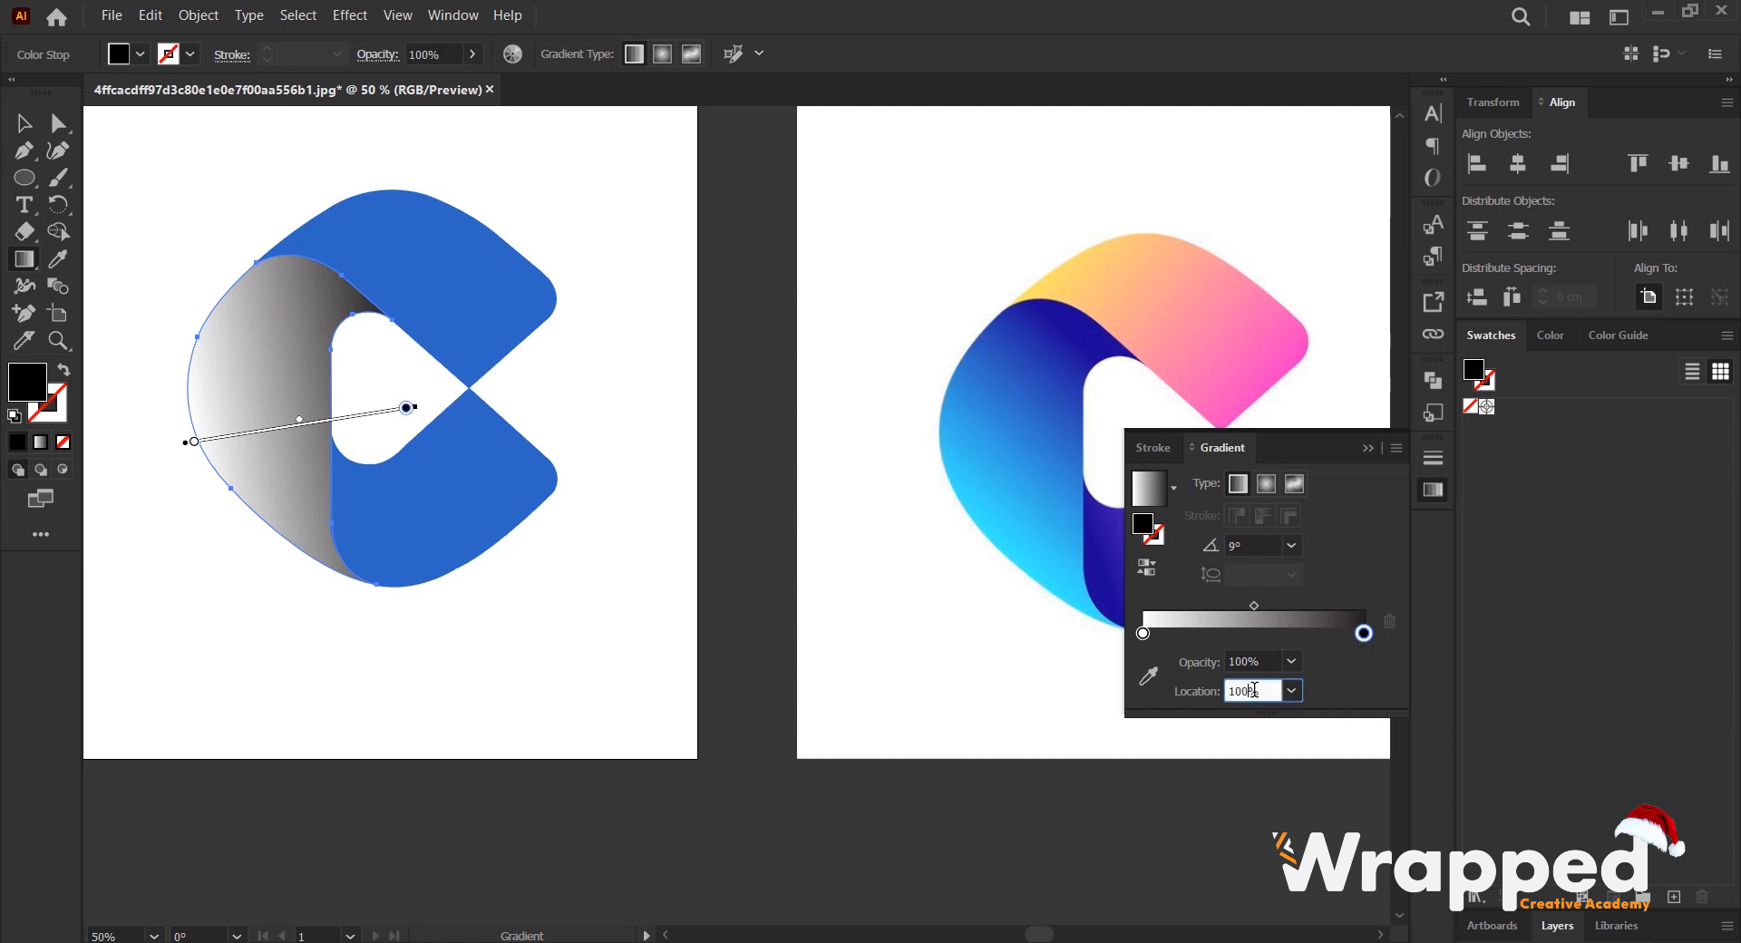
key(Down)
key(Down)
key(Down)
key(Down)
key(Down)
key(Down)
key(Down)
key(Down)
key(Down)
key(Down)
key(Down)
key(Down)
key(Down)
key(Down)
key(Down)
key(Down)
key(Down)
key(Down)
key(Down)
key(Down)
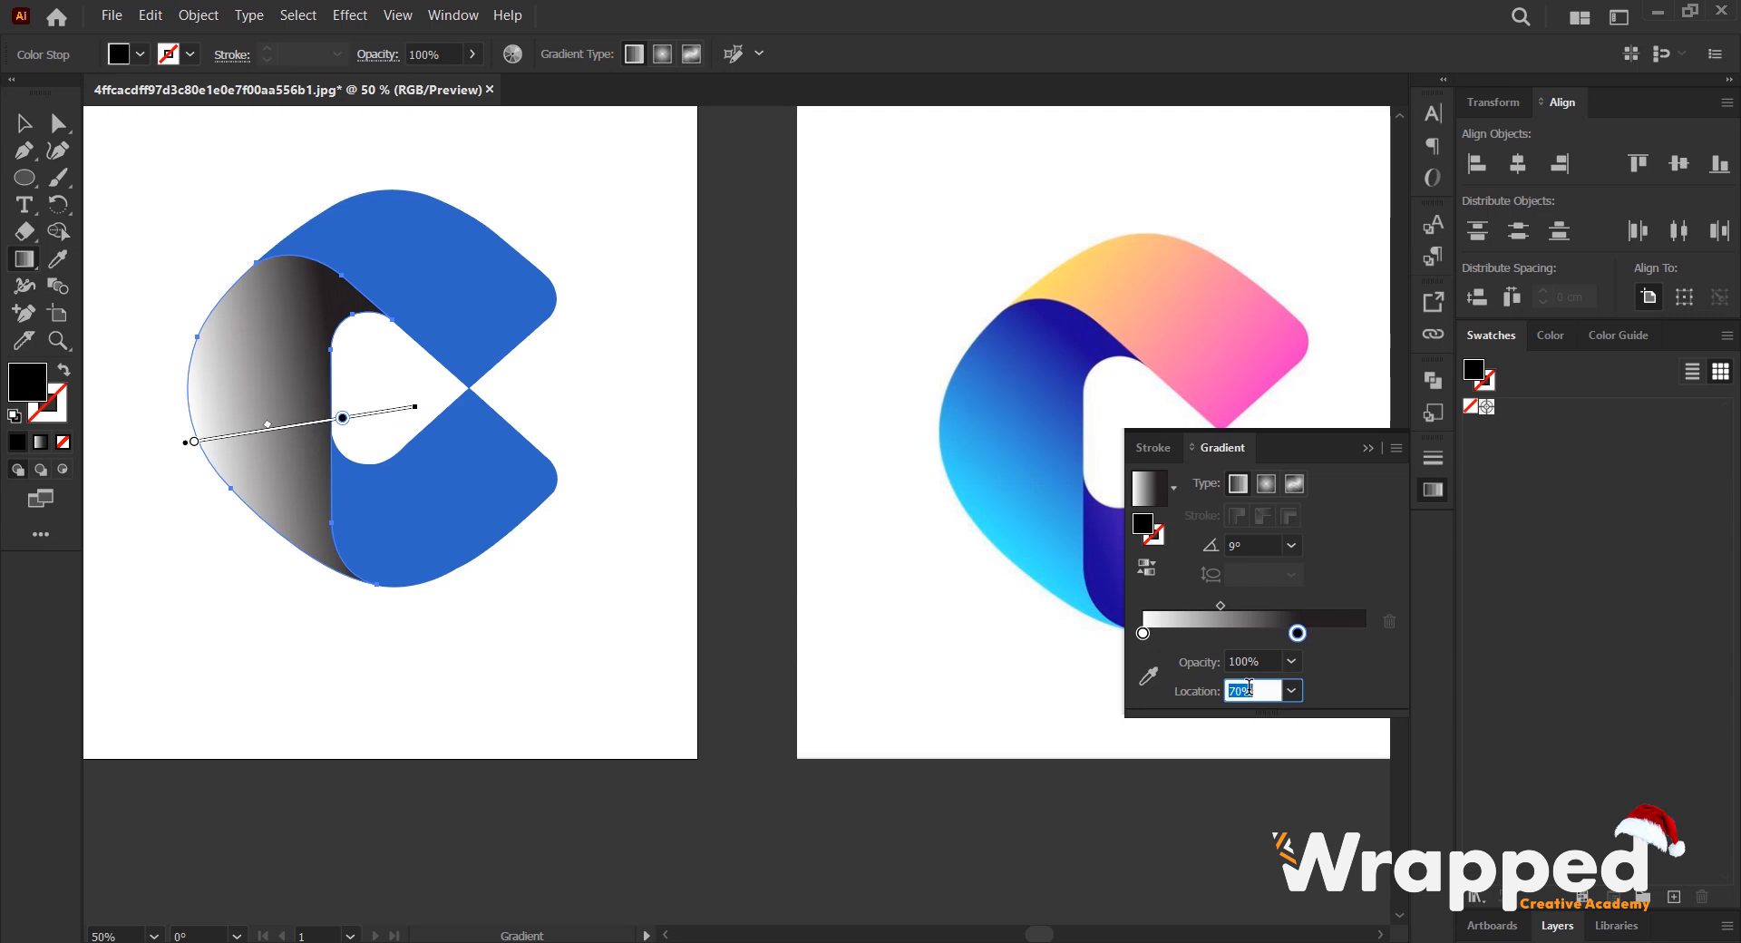
key(Down)
key(Down)
key(Down)
key(Down)
key(Down)
key(Down)
key(Down)
key(Up)
key(Up)
key(Up)
key(Up)
key(Up)
key(Up)
key(Up)
key(Up)
key(Up)
key(Up)
key(Up)
key(Up)
key(Up)
key(Up)
key(Up)
key(Up)
key(Up)
key(Up)
key(Up)
key(Up)
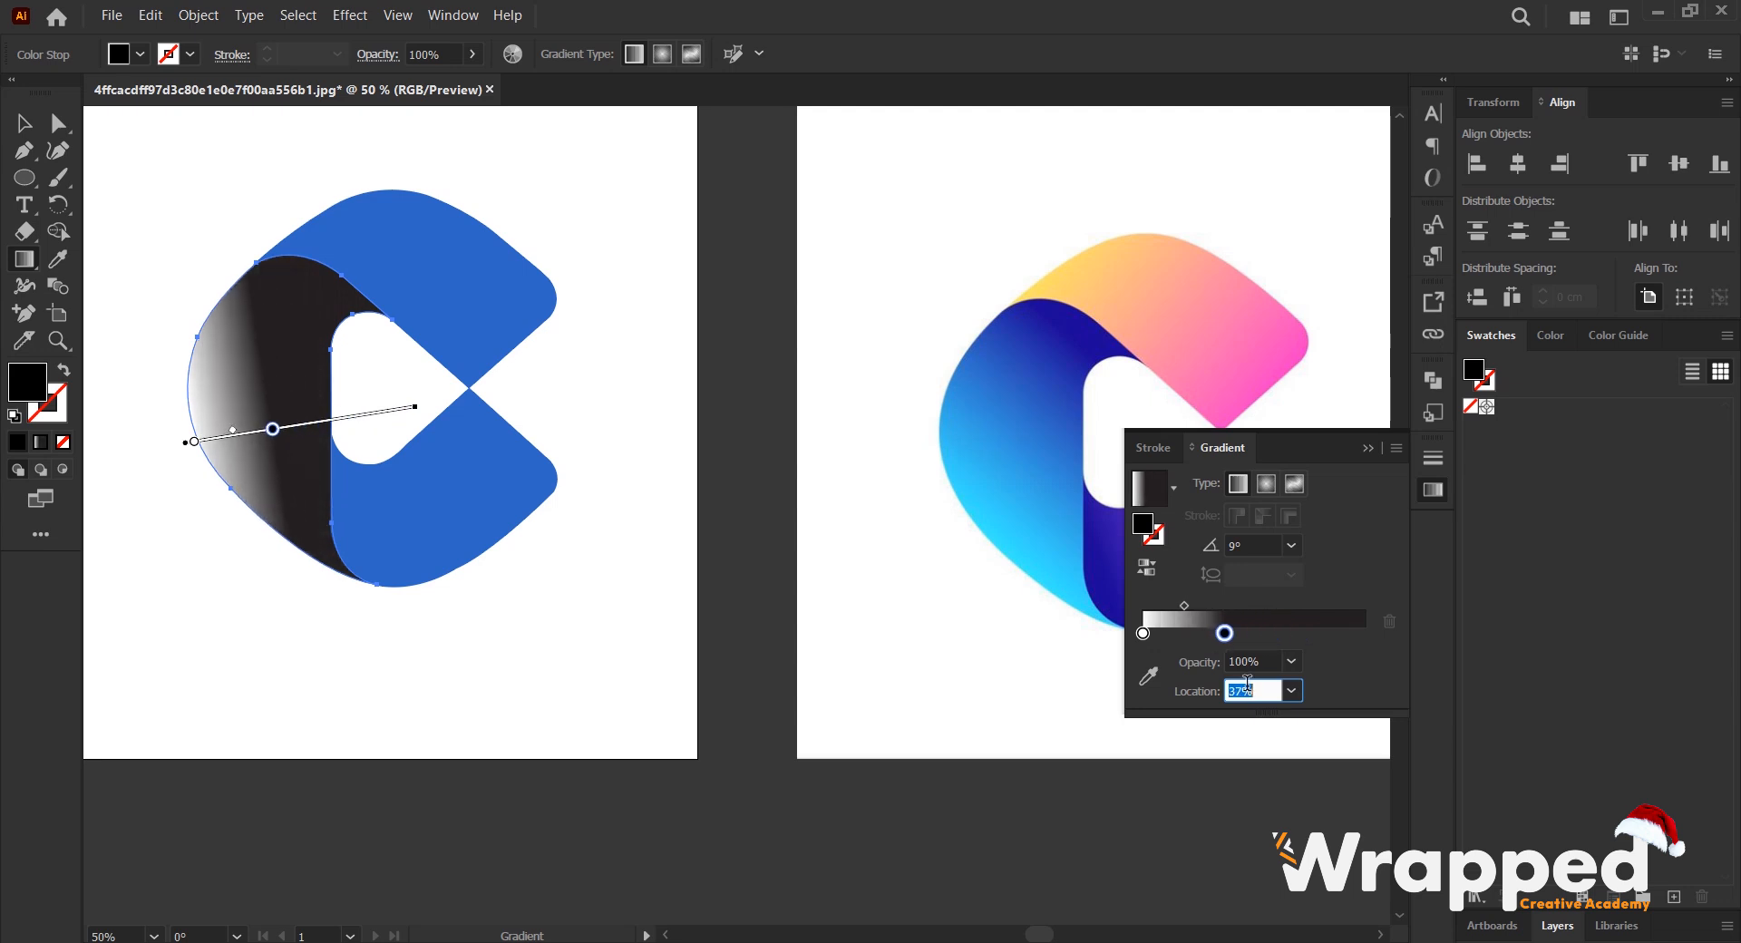
key(Up)
key(Up)
key(Up)
key(Up)
key(Up)
key(Up)
key(Up)
key(Up)
key(Up)
key(Up)
key(Up)
key(Up)
key(Up)
key(Up)
key(Up)
key(Up)
key(Up)
key(Up)
key(Up)
key(Up)
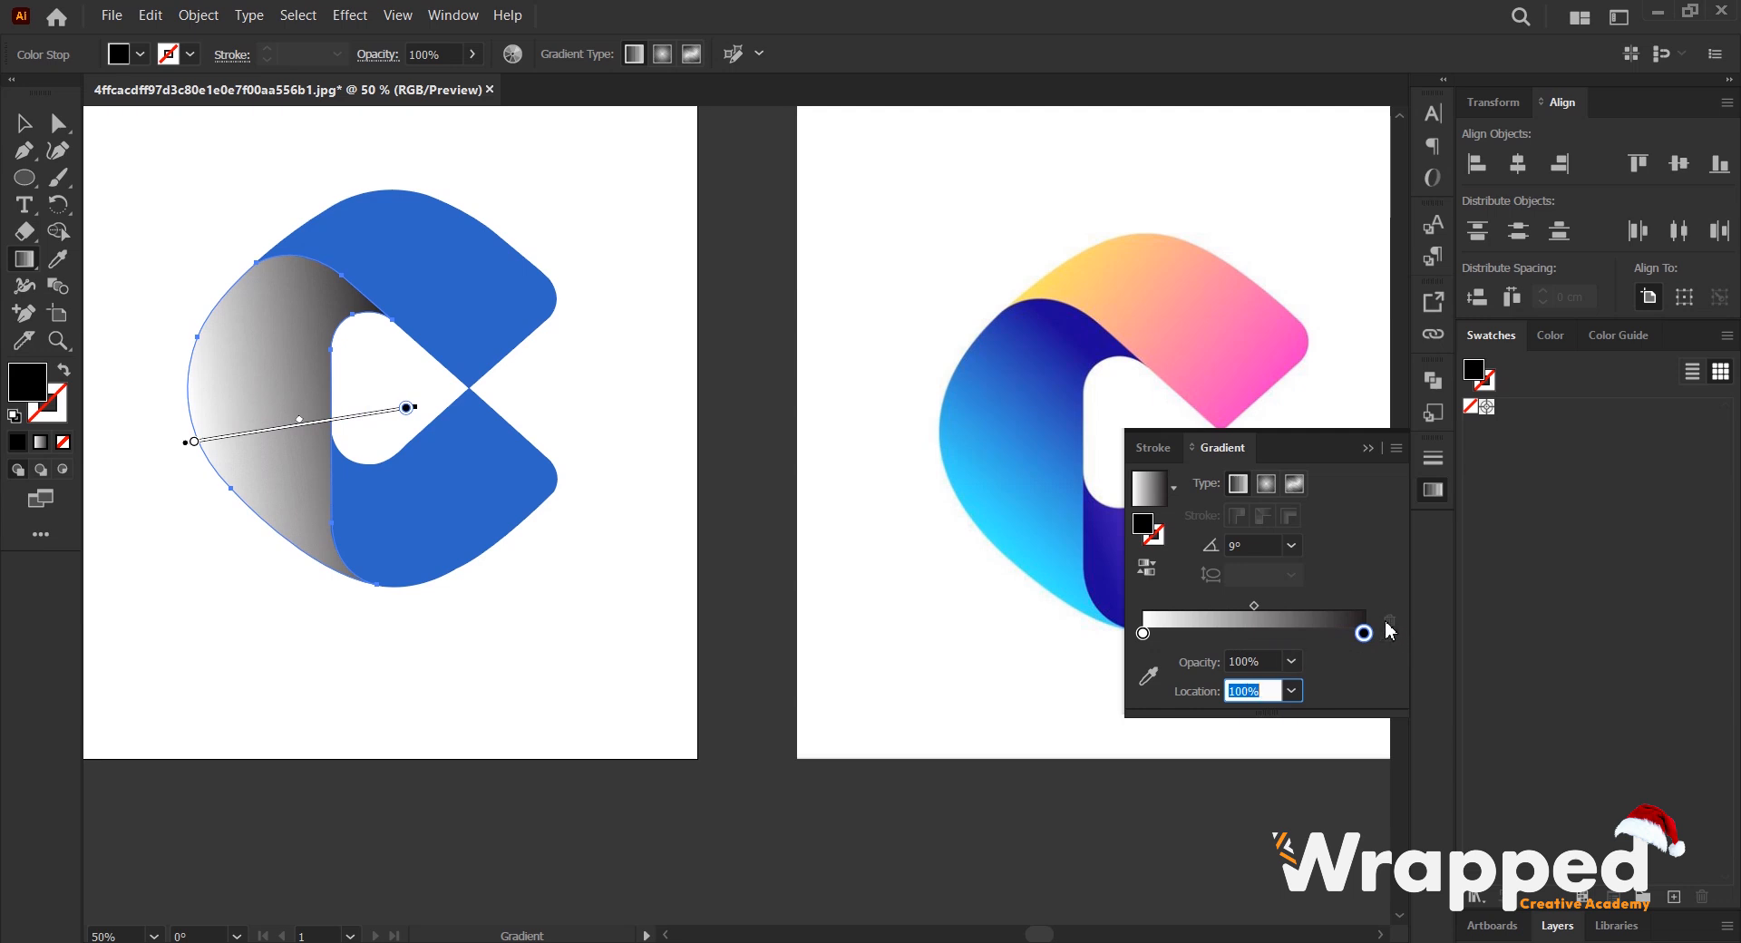
- Try duplicating the black stop at about 52%, delete the original end stop and slide the copy back to 100%
click(1358, 635)
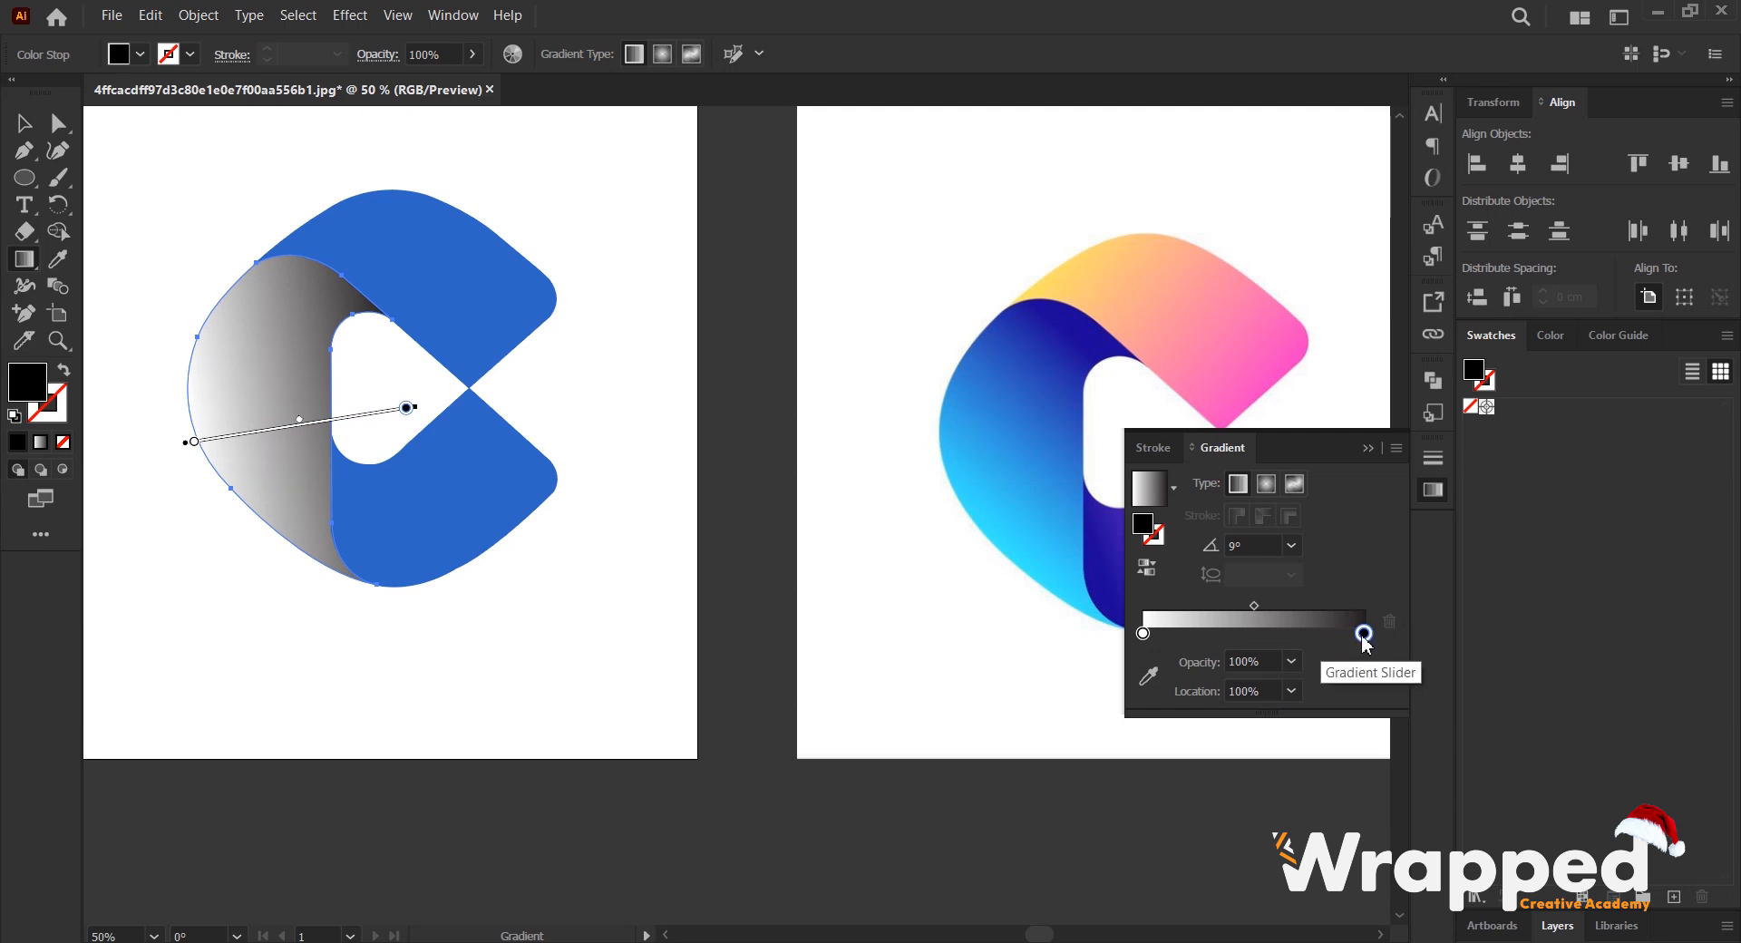
drag(1370, 640, 1257, 634)
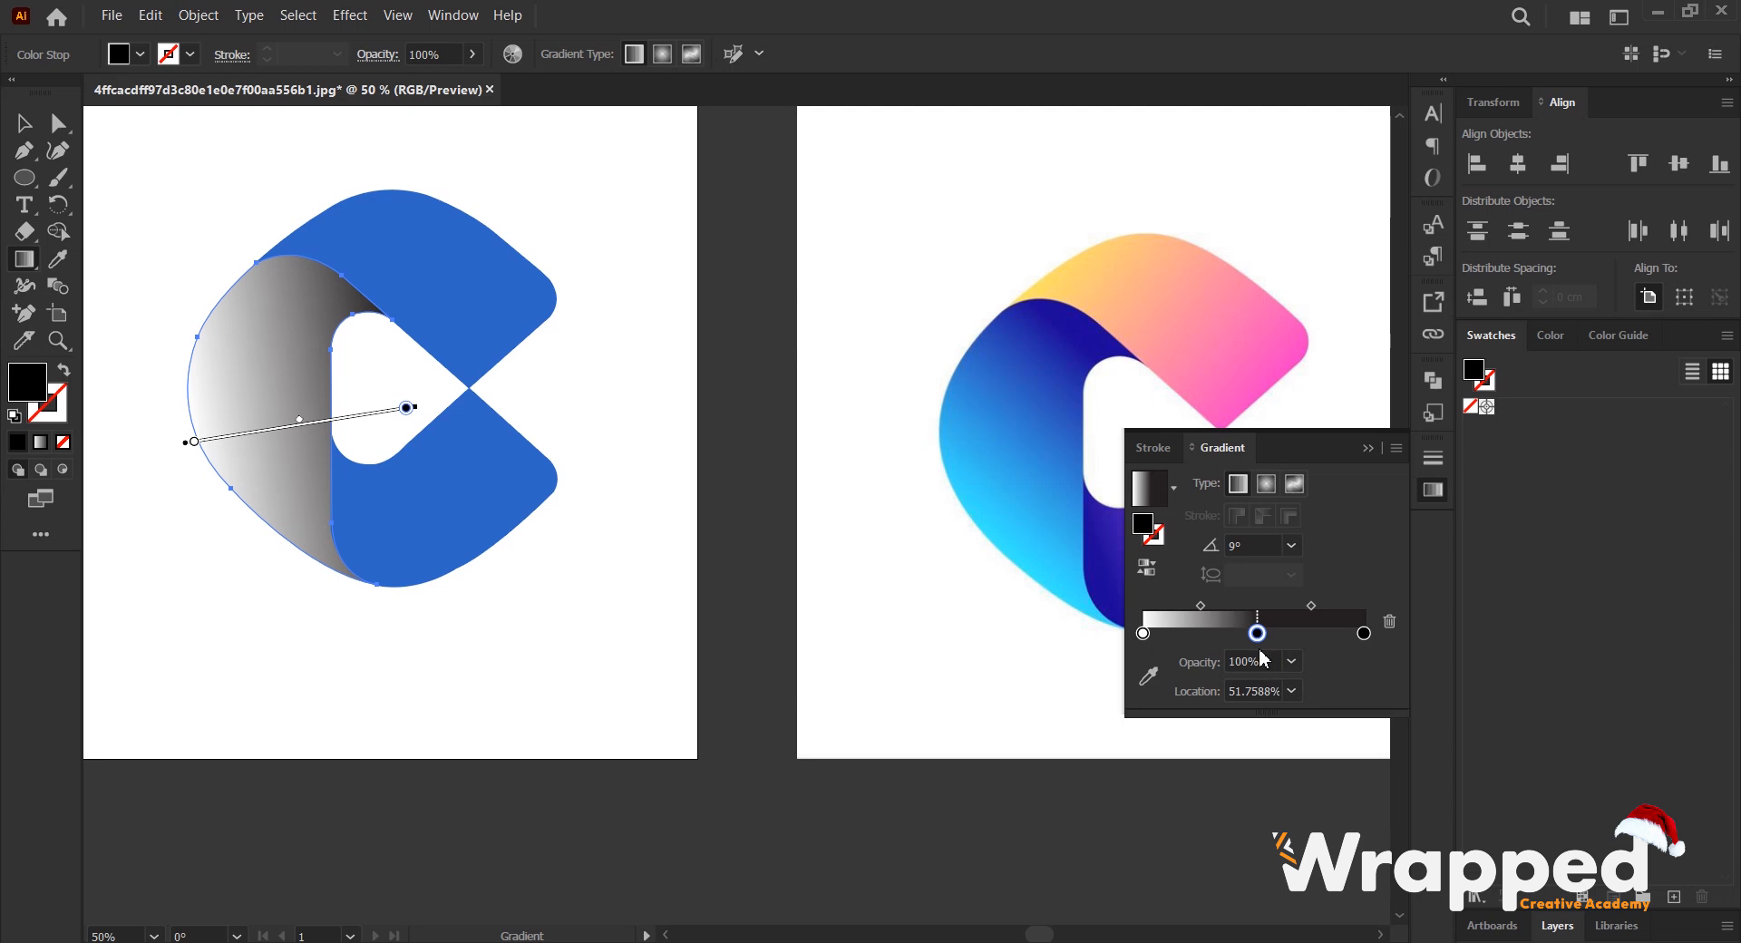
click(1364, 635)
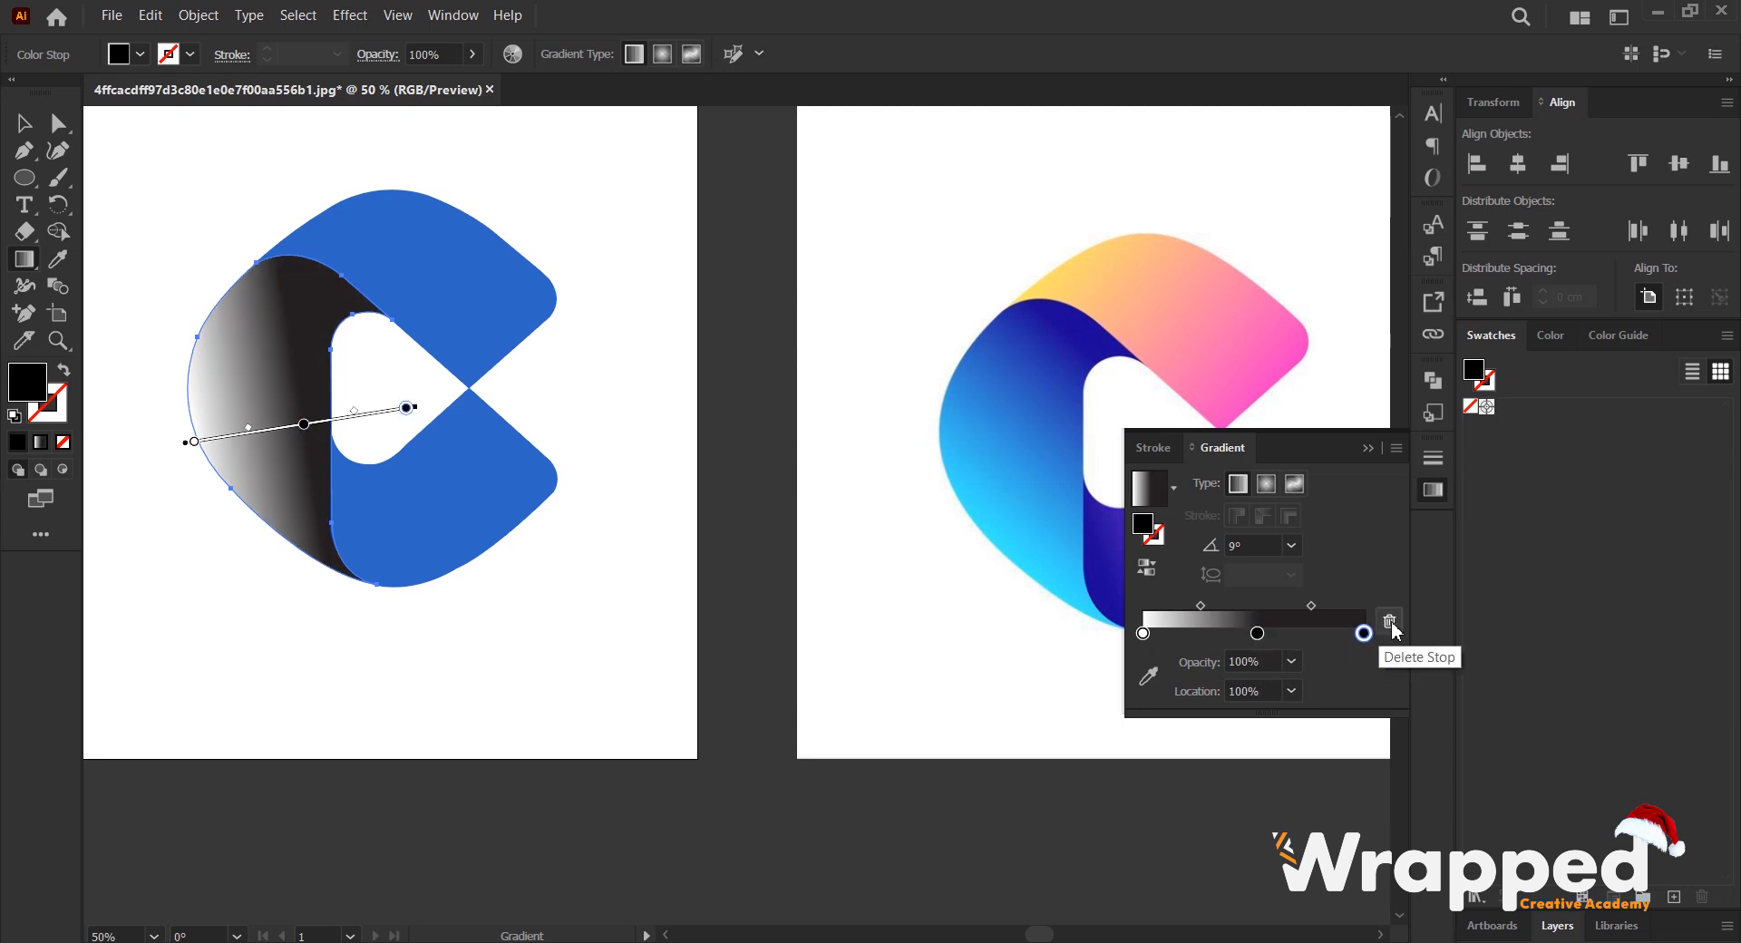
click(1389, 621)
drag(1257, 633, 1404, 633)
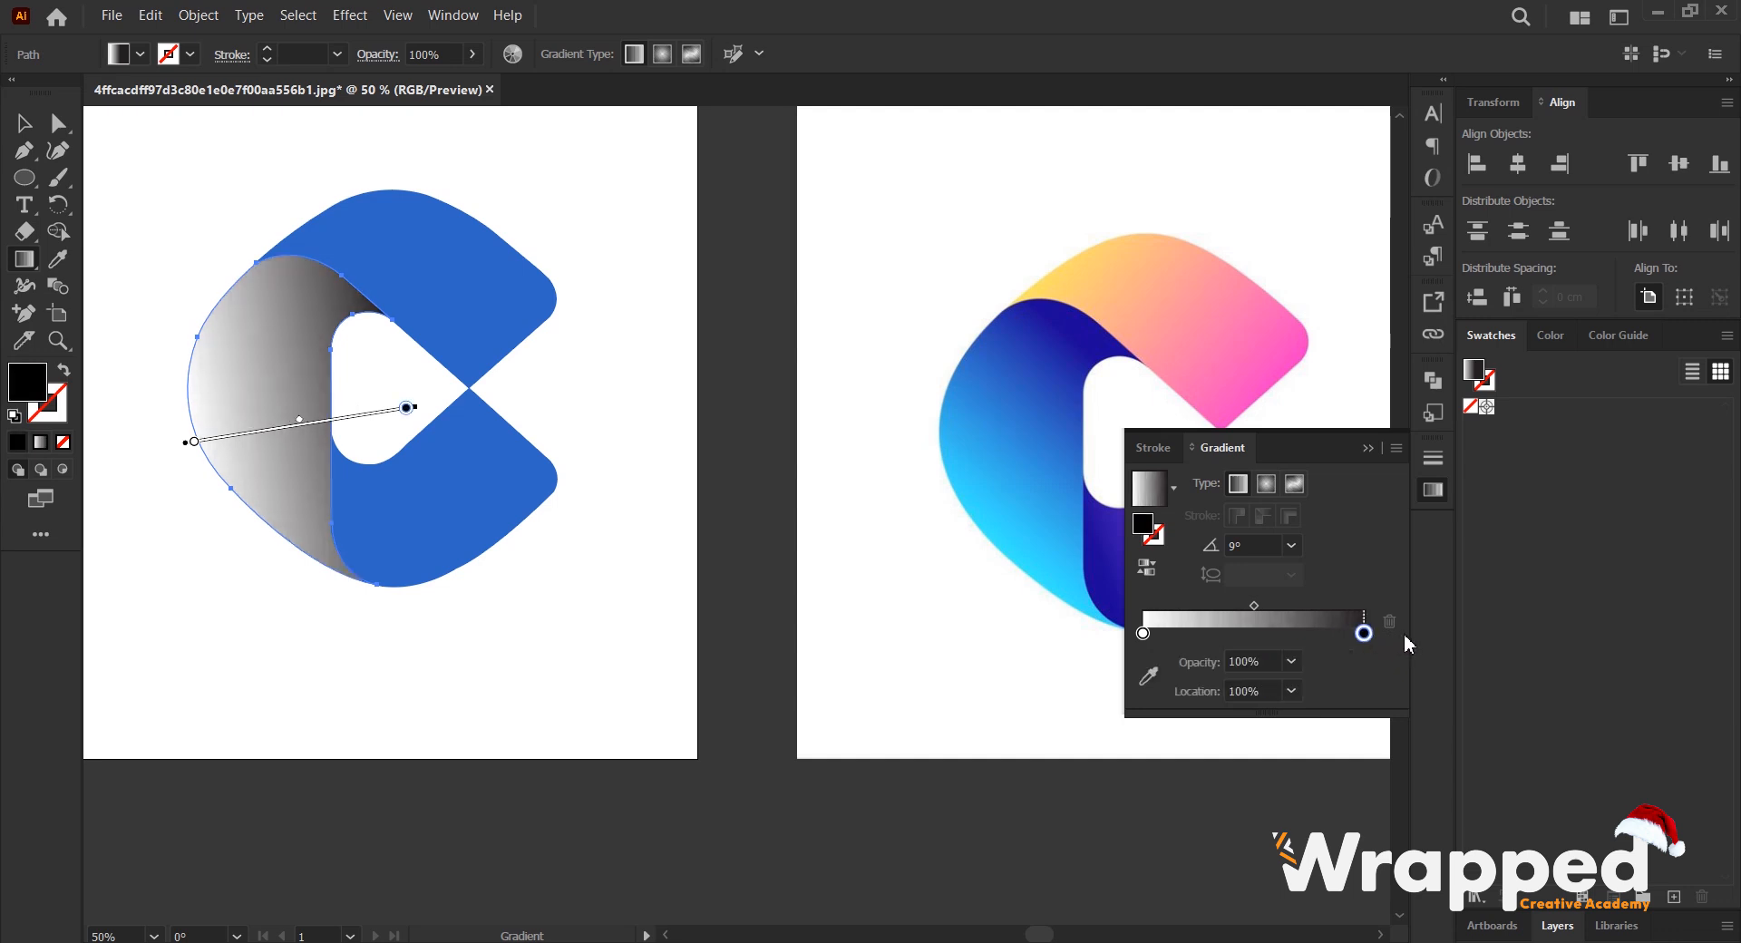
- Recolour the left shape's black stop dark blue and its white stop light cyan, sampling both colours from the reference logo
click(1151, 679)
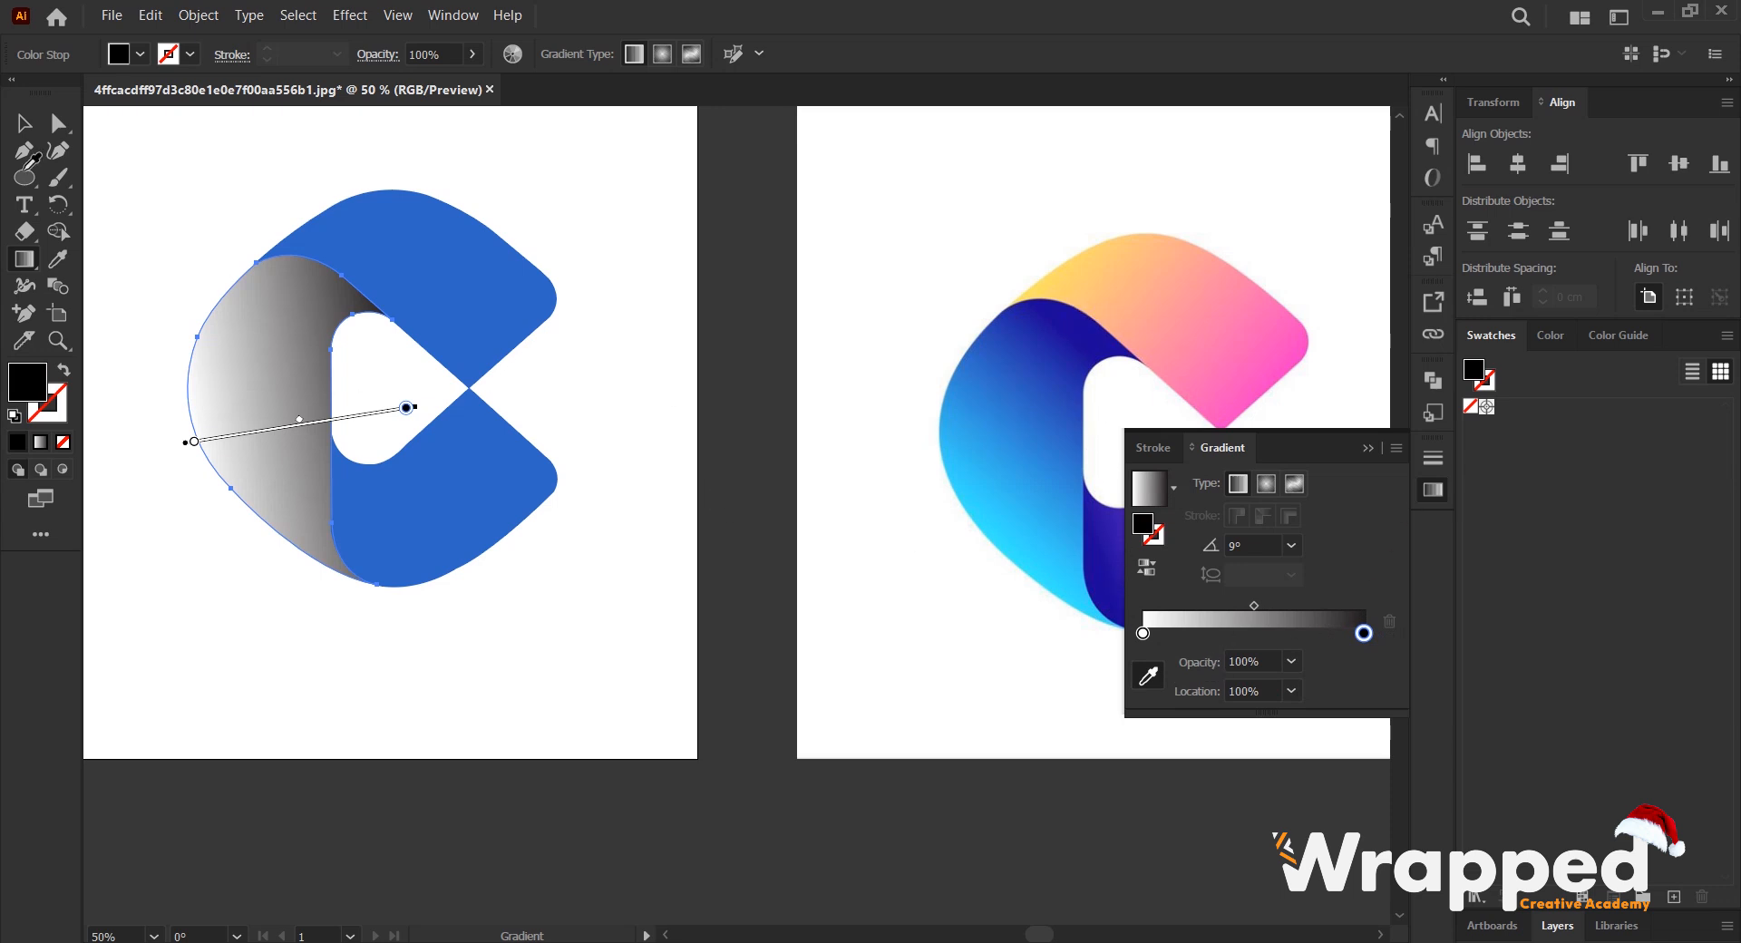
click(24, 124)
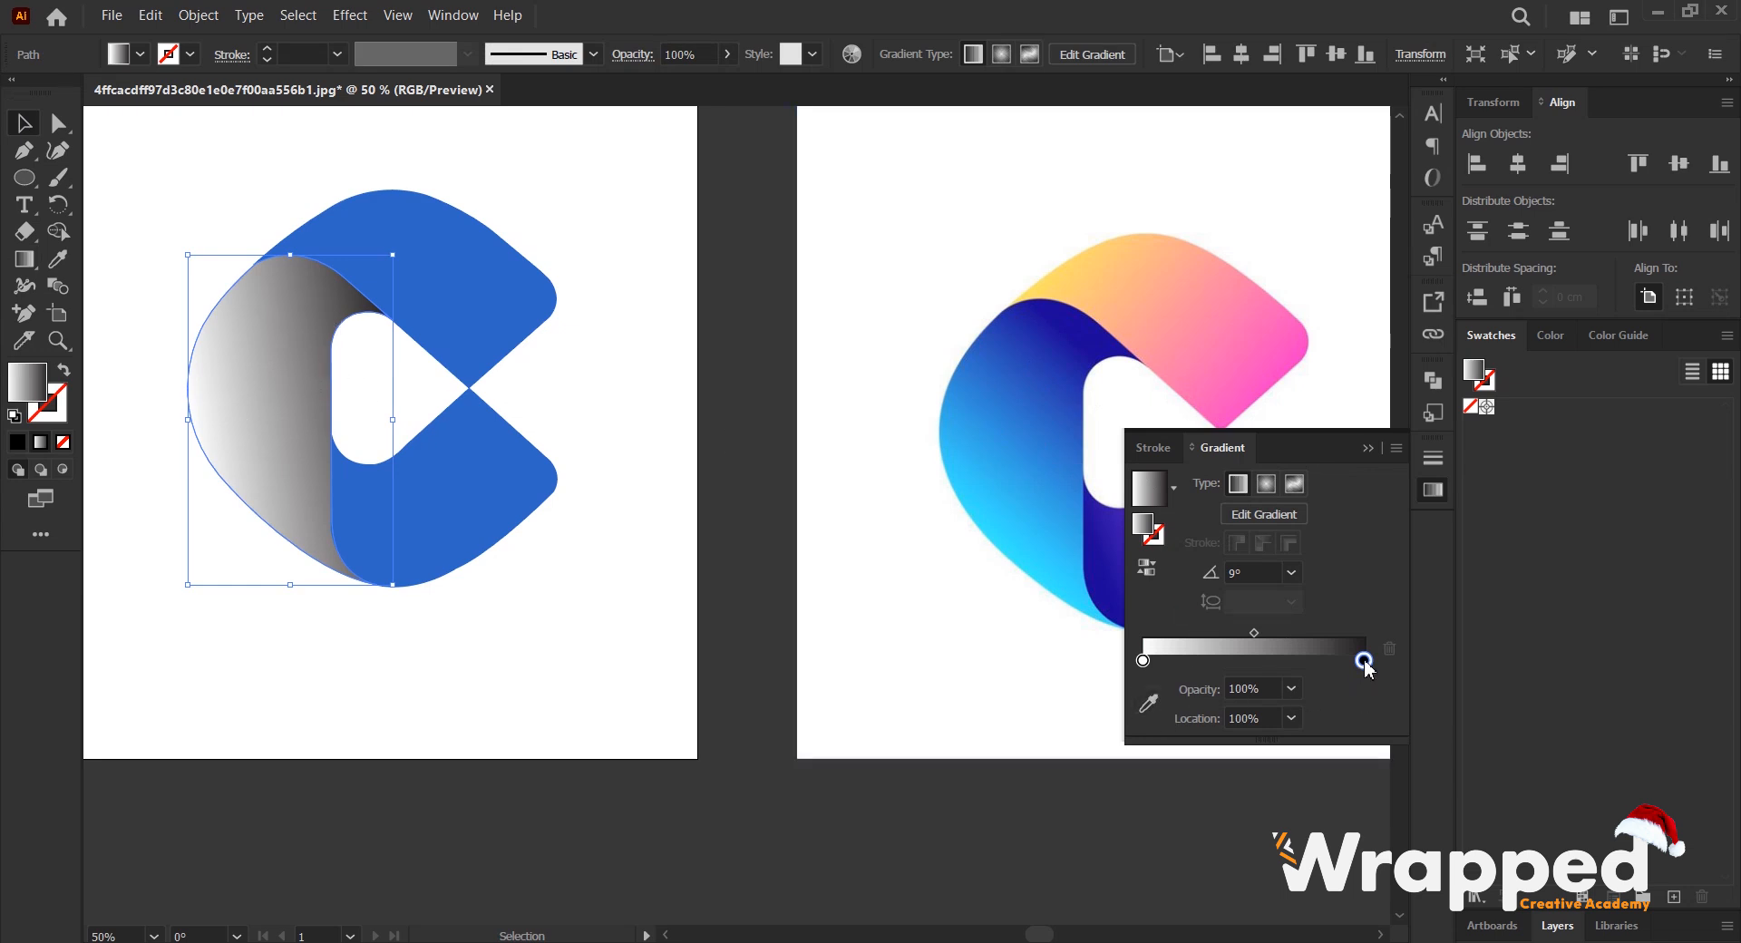
click(1147, 702)
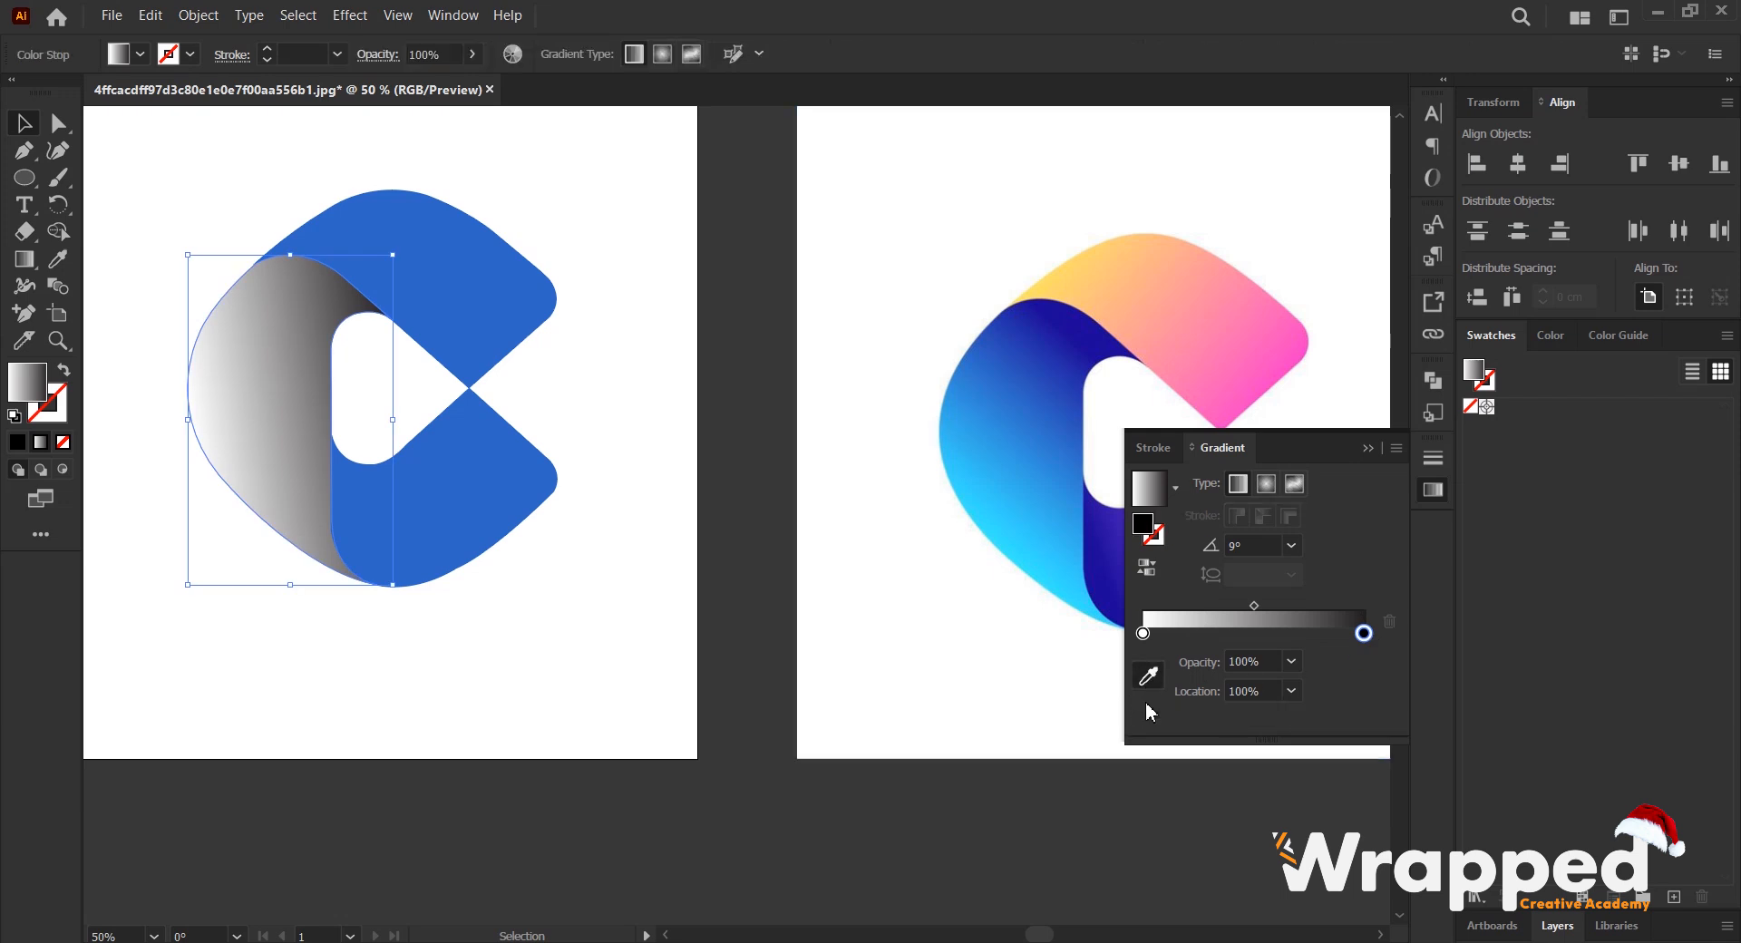
click(1103, 333)
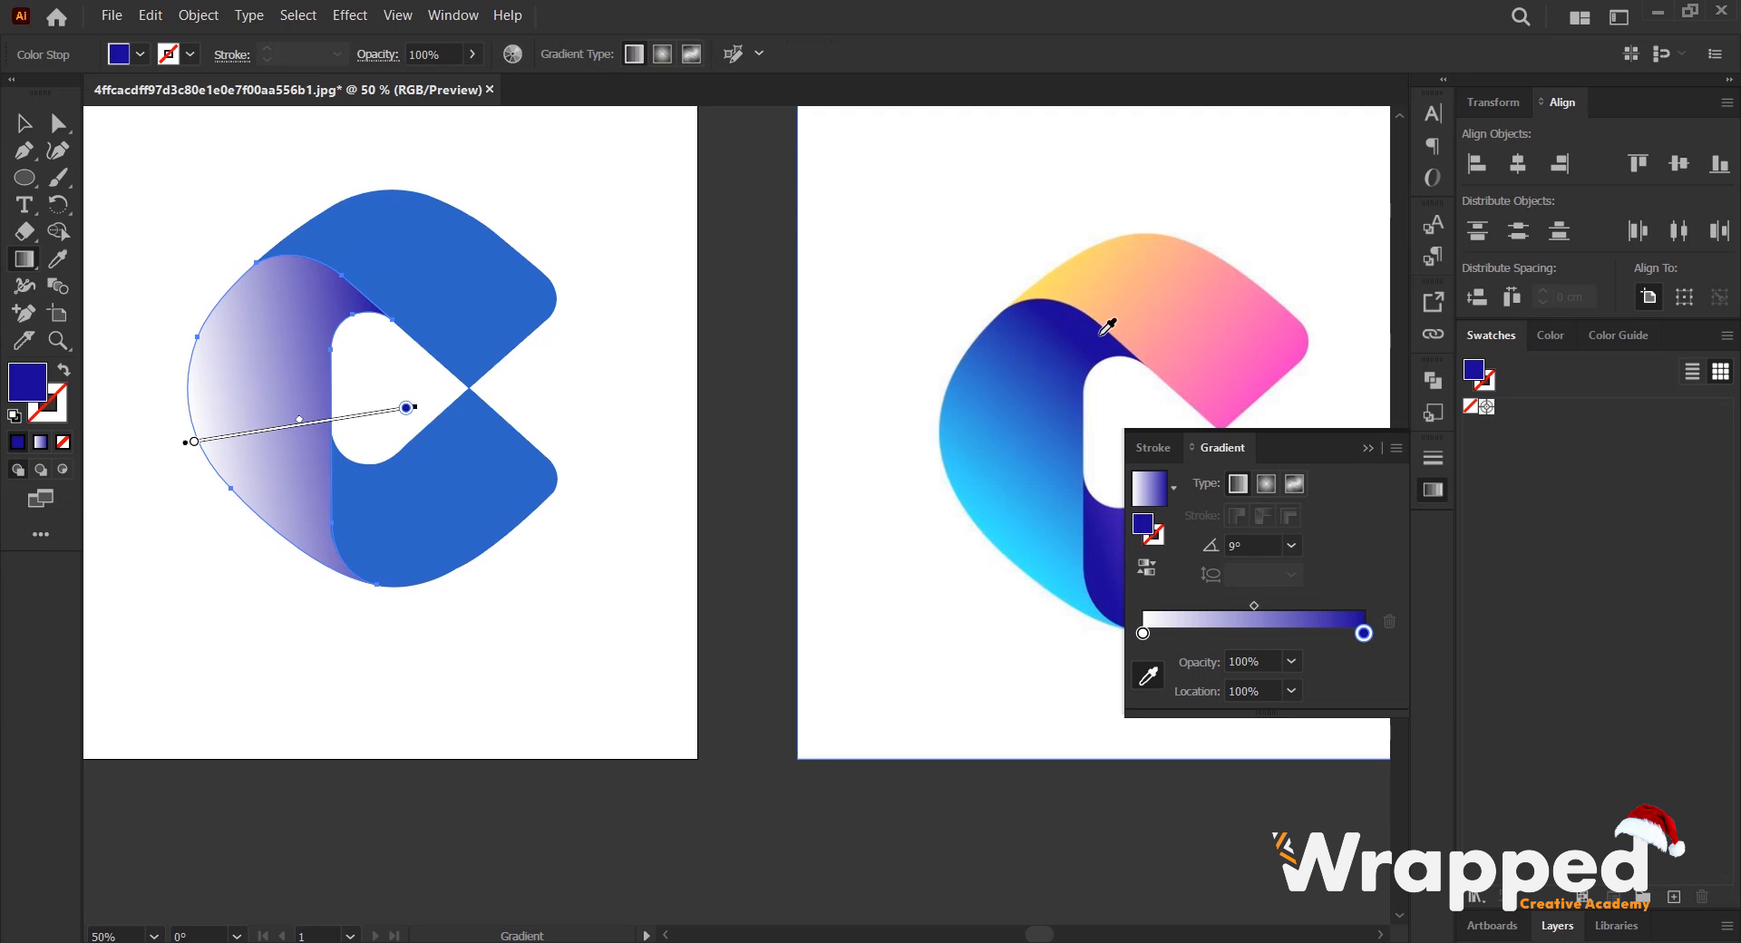
click(1142, 633)
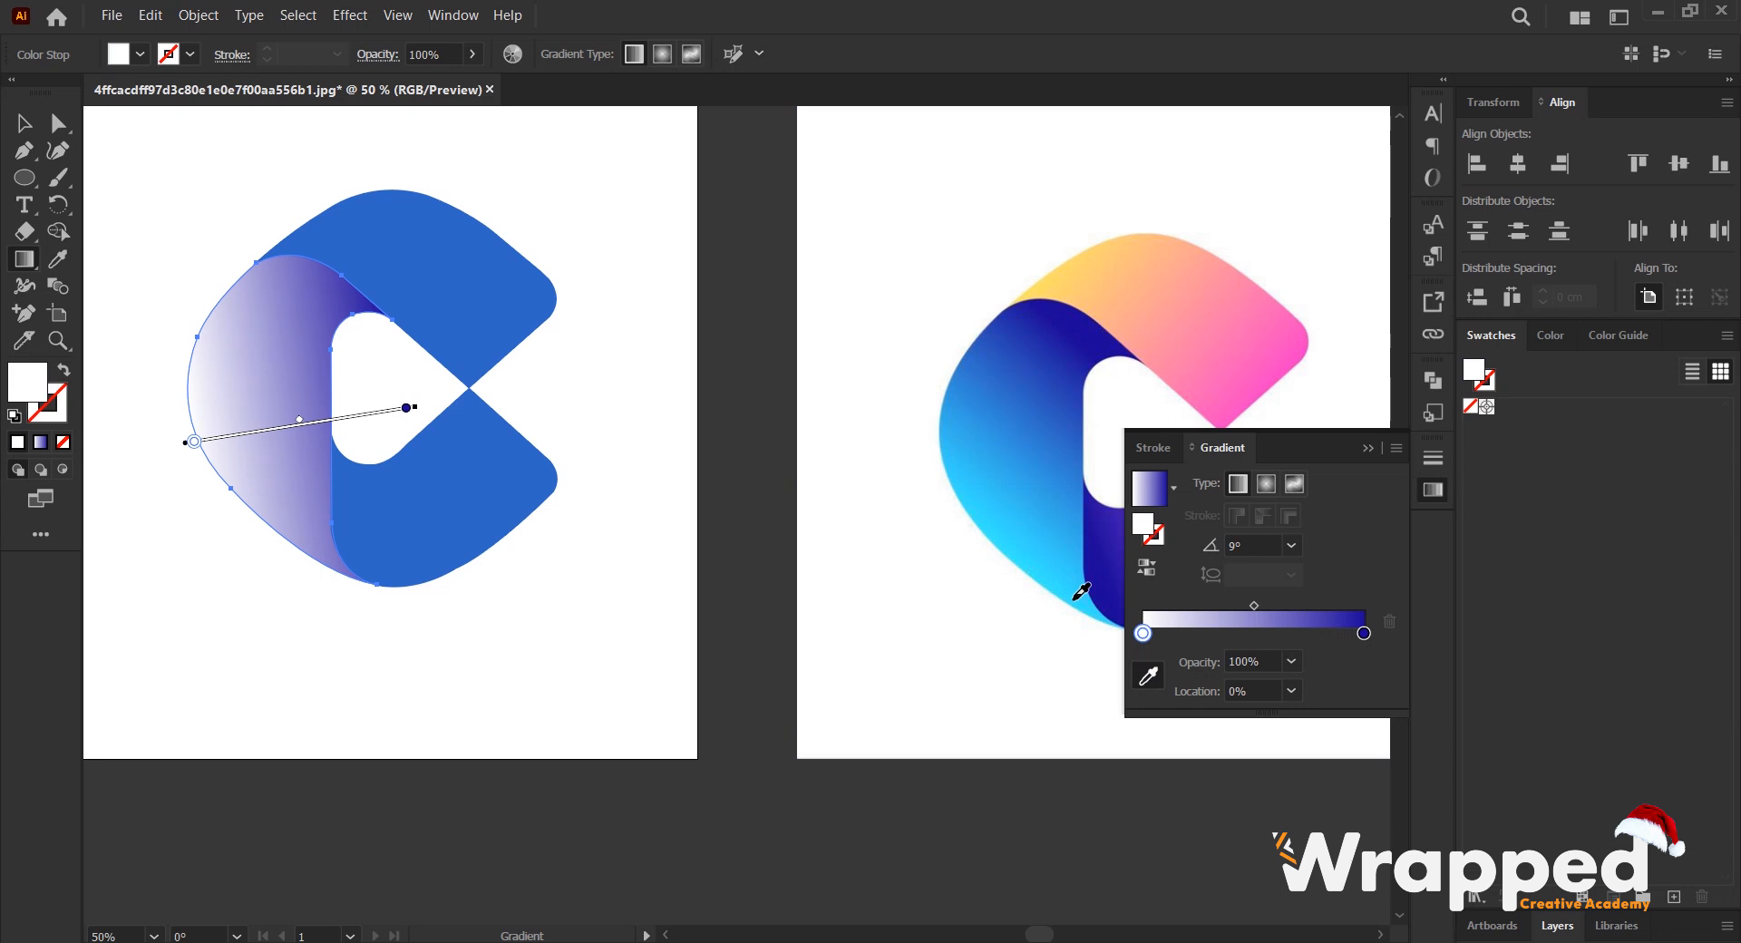
click(1080, 591)
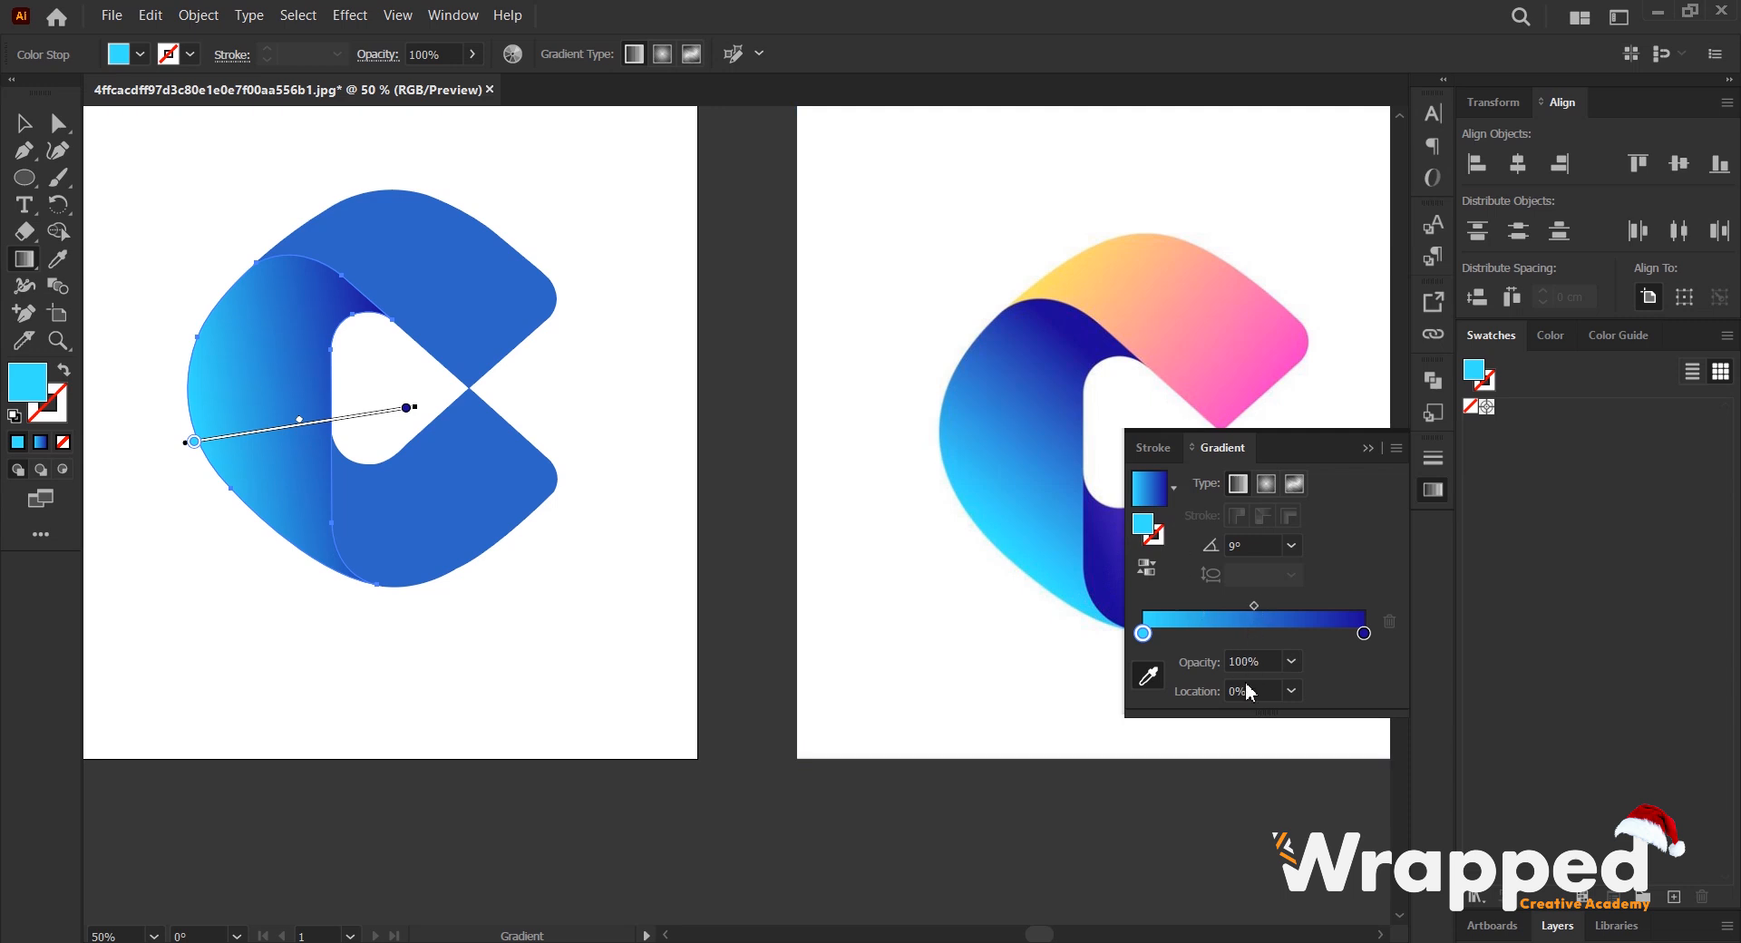
- Set the angle of the left shape's blue gradient to 65° to match the reference
click(1244, 544)
scroll(1242, 544, up, 6)
scroll(1243, 542, up, 20)
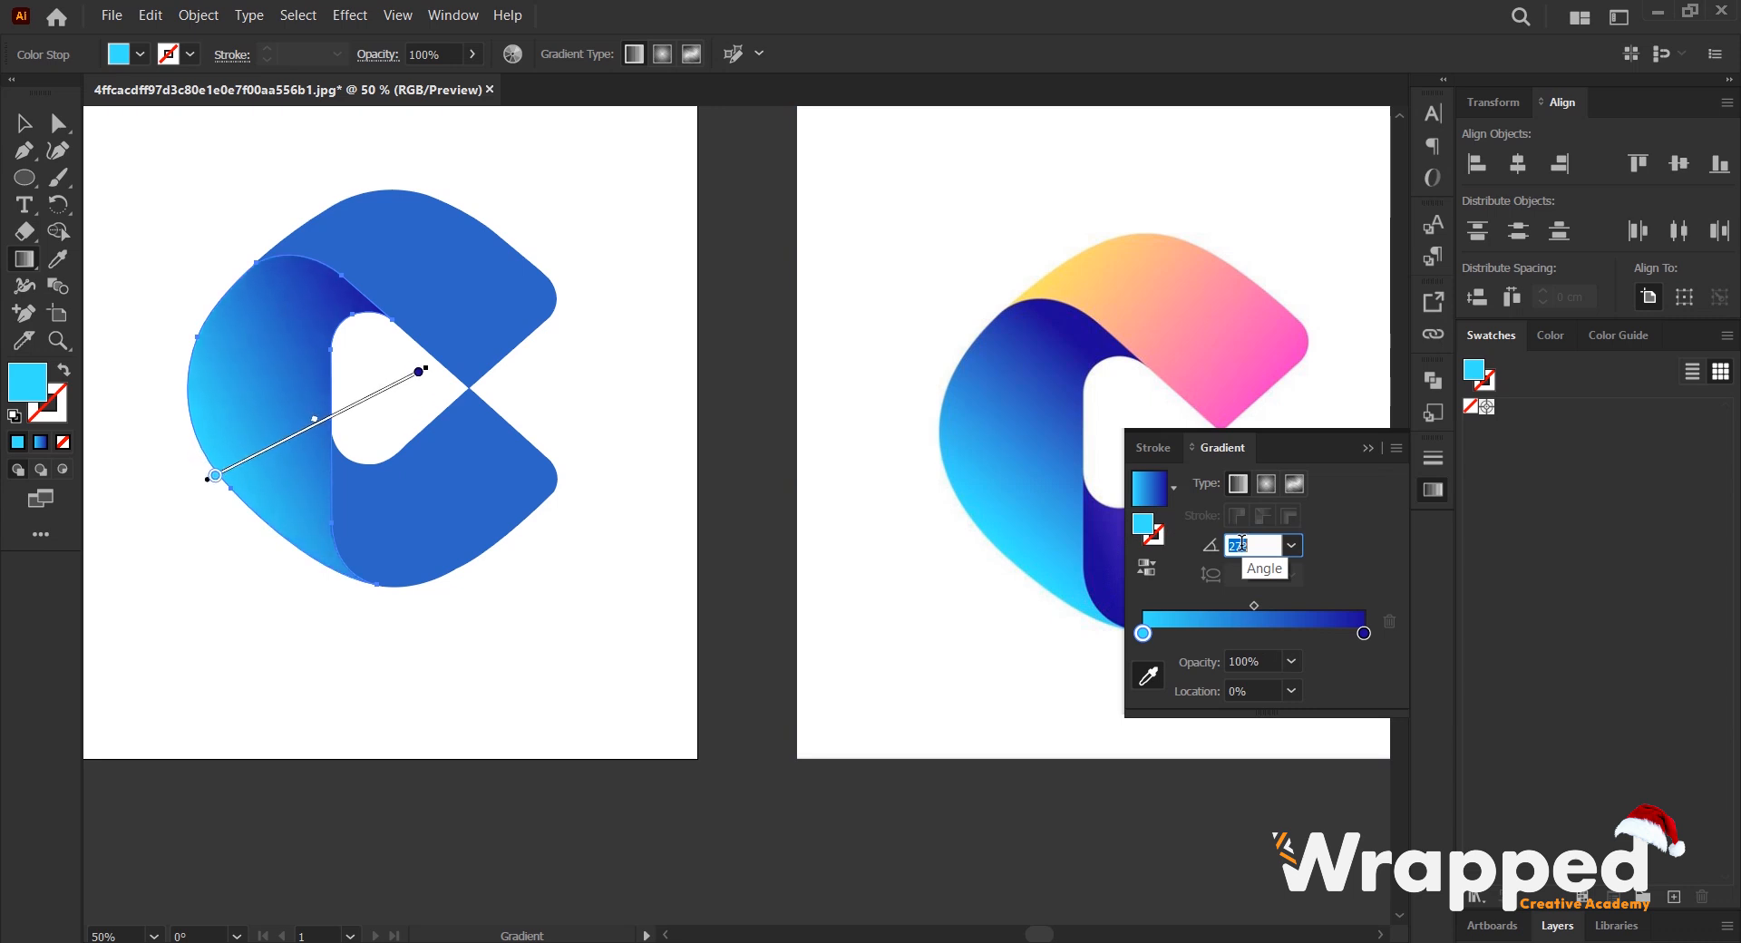
scroll(1239, 542, up, 3)
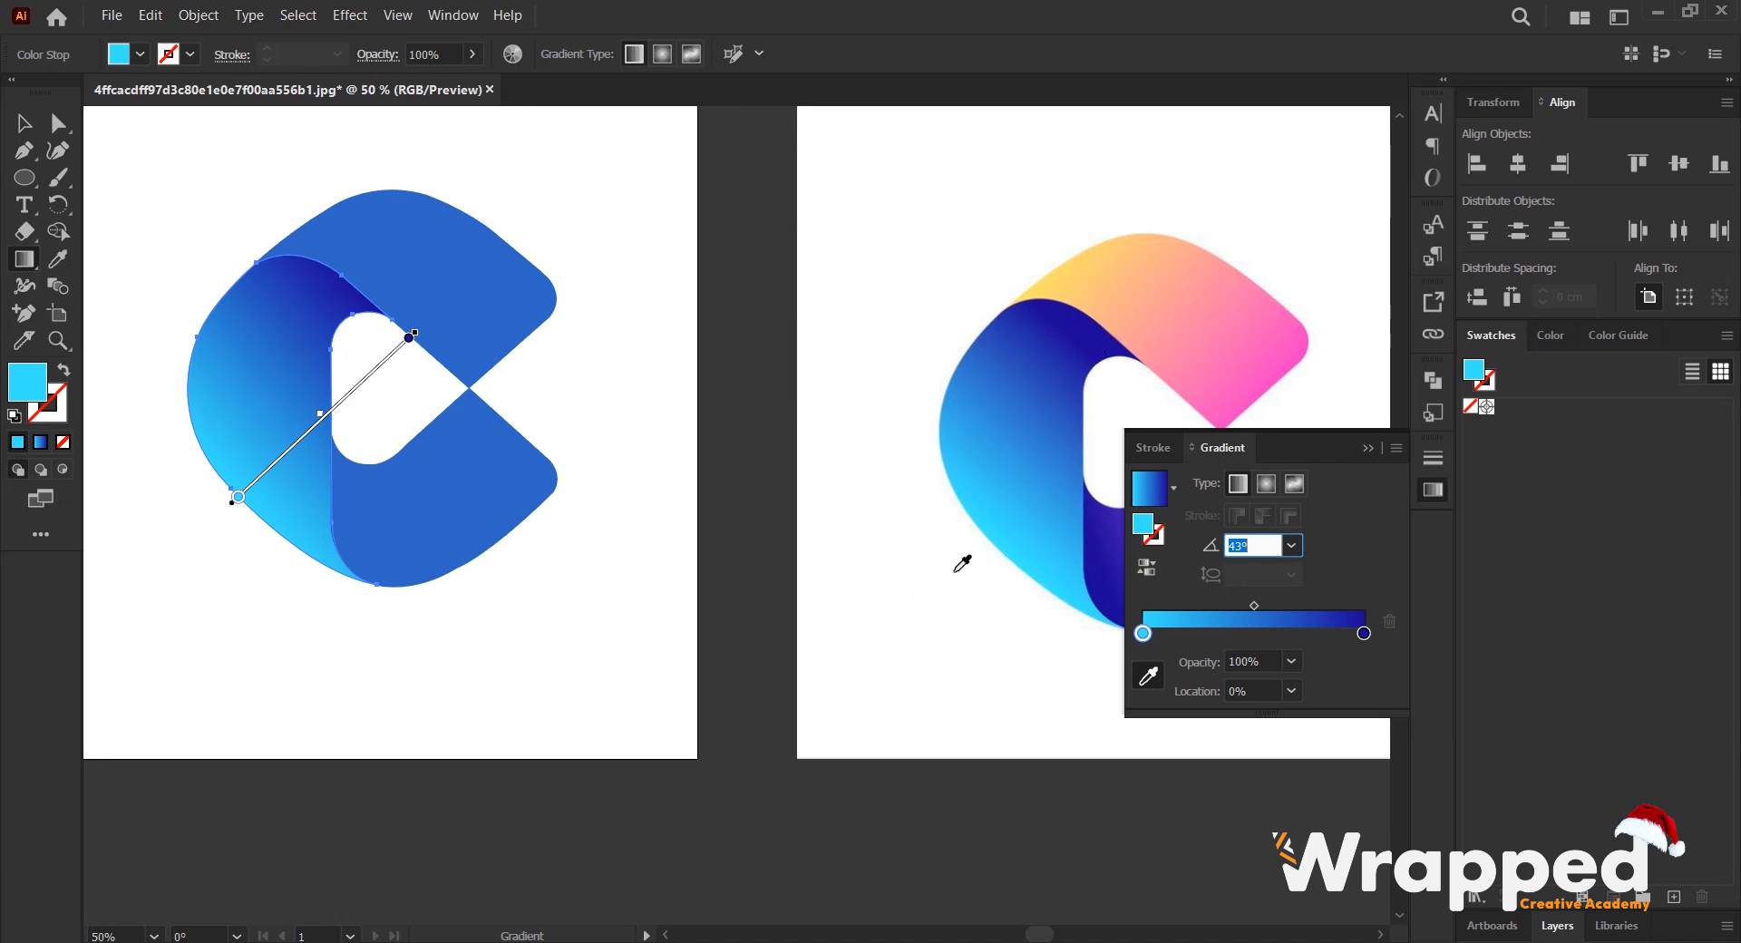
scroll(1253, 548, up, 16)
scroll(1253, 547, up, 9)
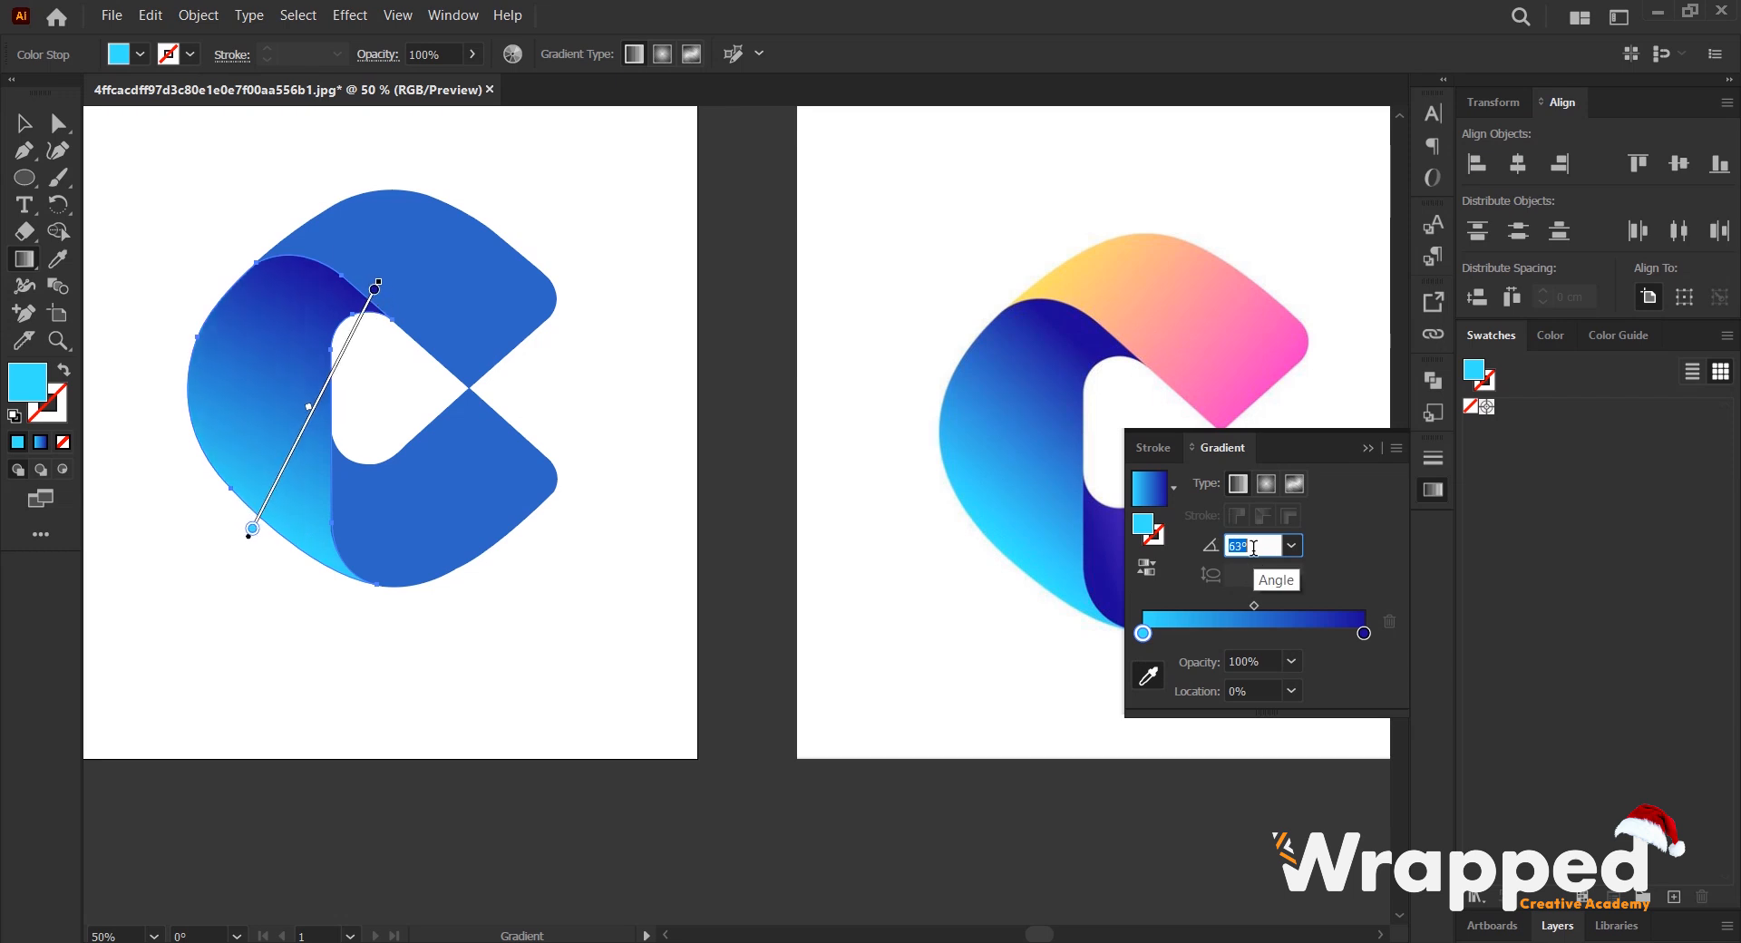
scroll(1253, 548, down, 2)
scroll(1253, 547, down, 1)
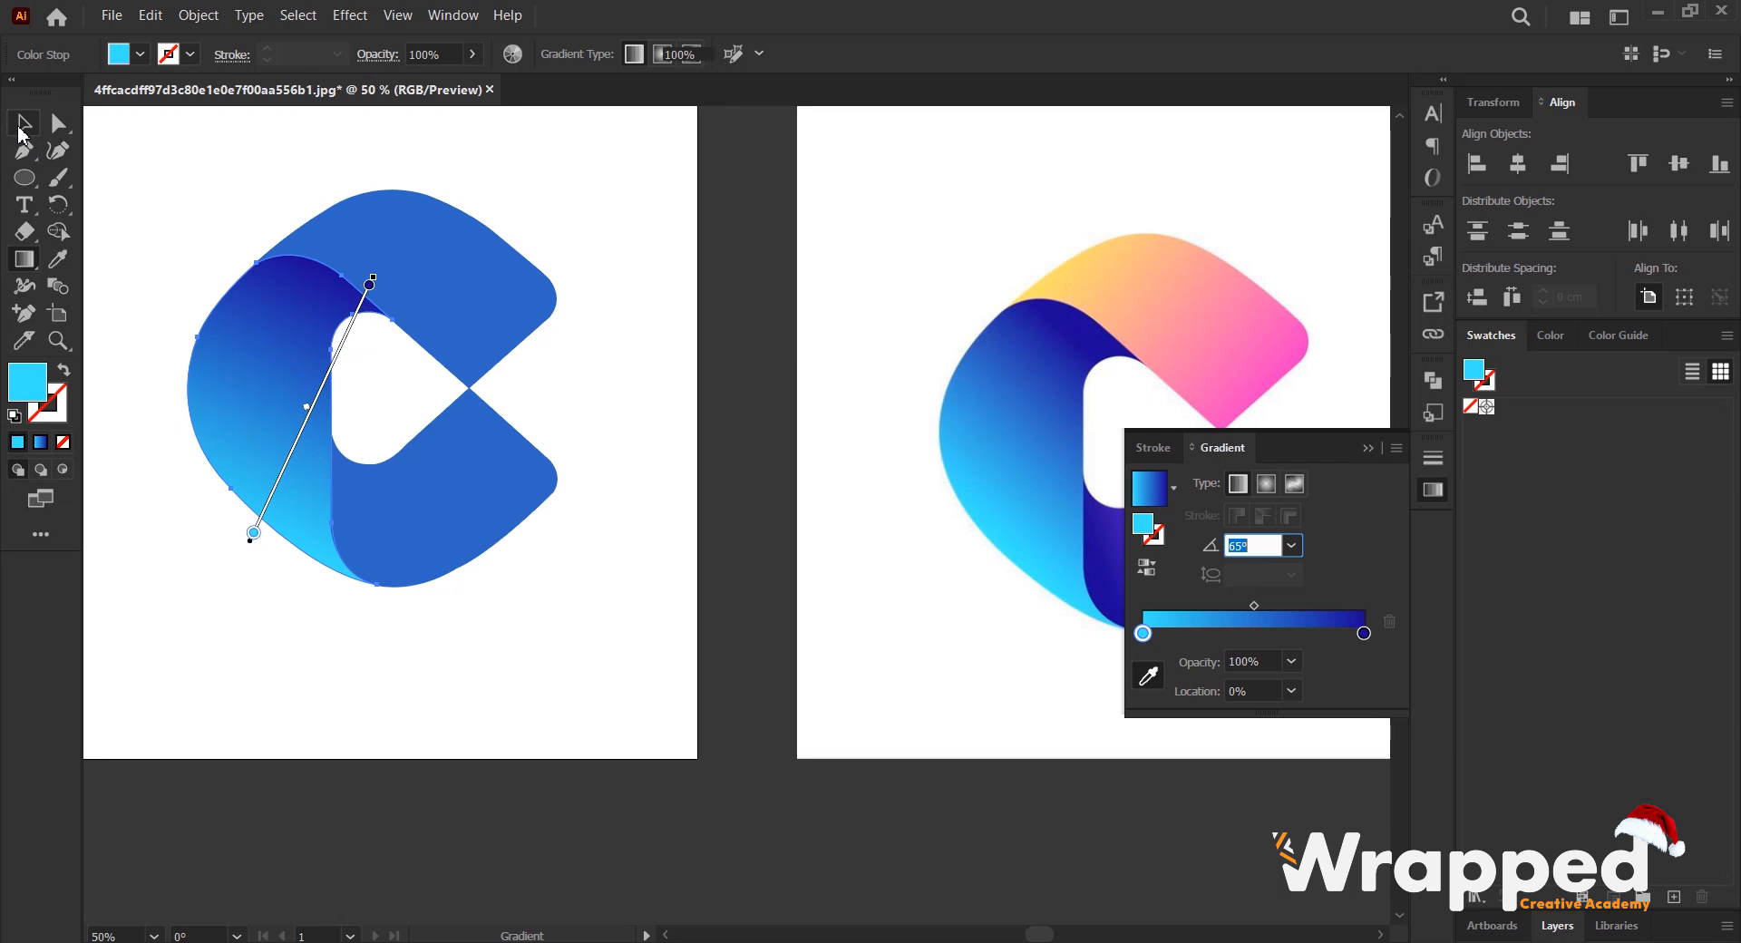
- Select the upper blue shape and fill it with the cyan-to-dark-blue linear gradient
click(20, 127)
click(706, 475)
click(378, 255)
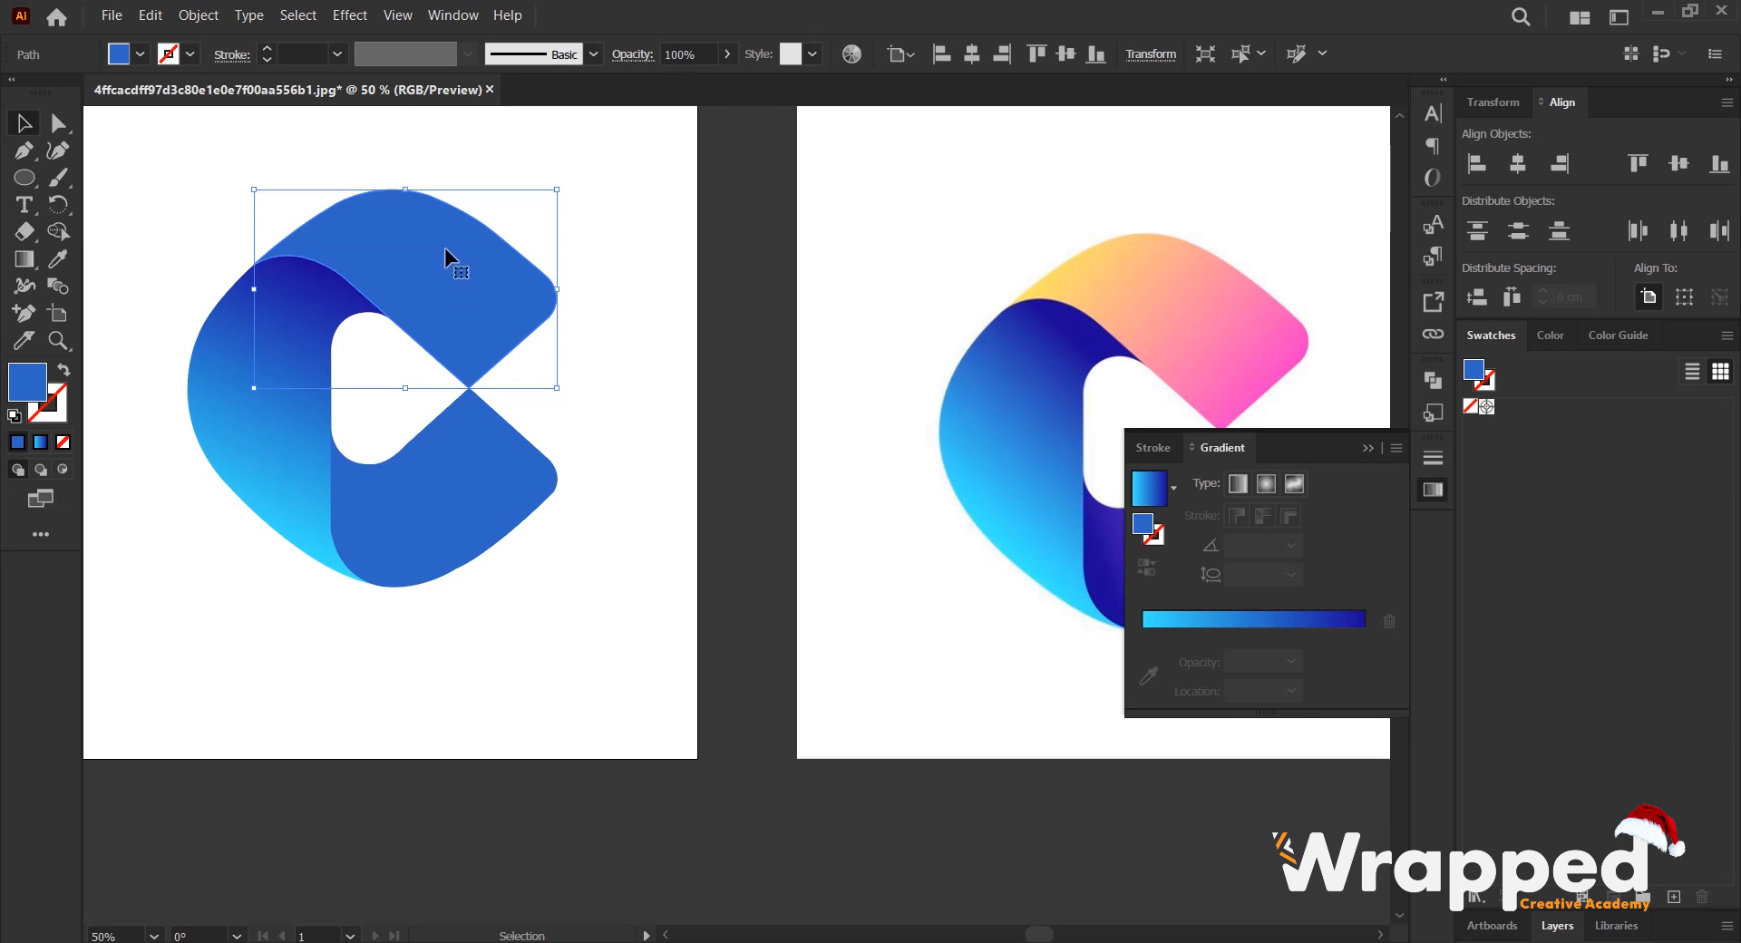
click(1264, 621)
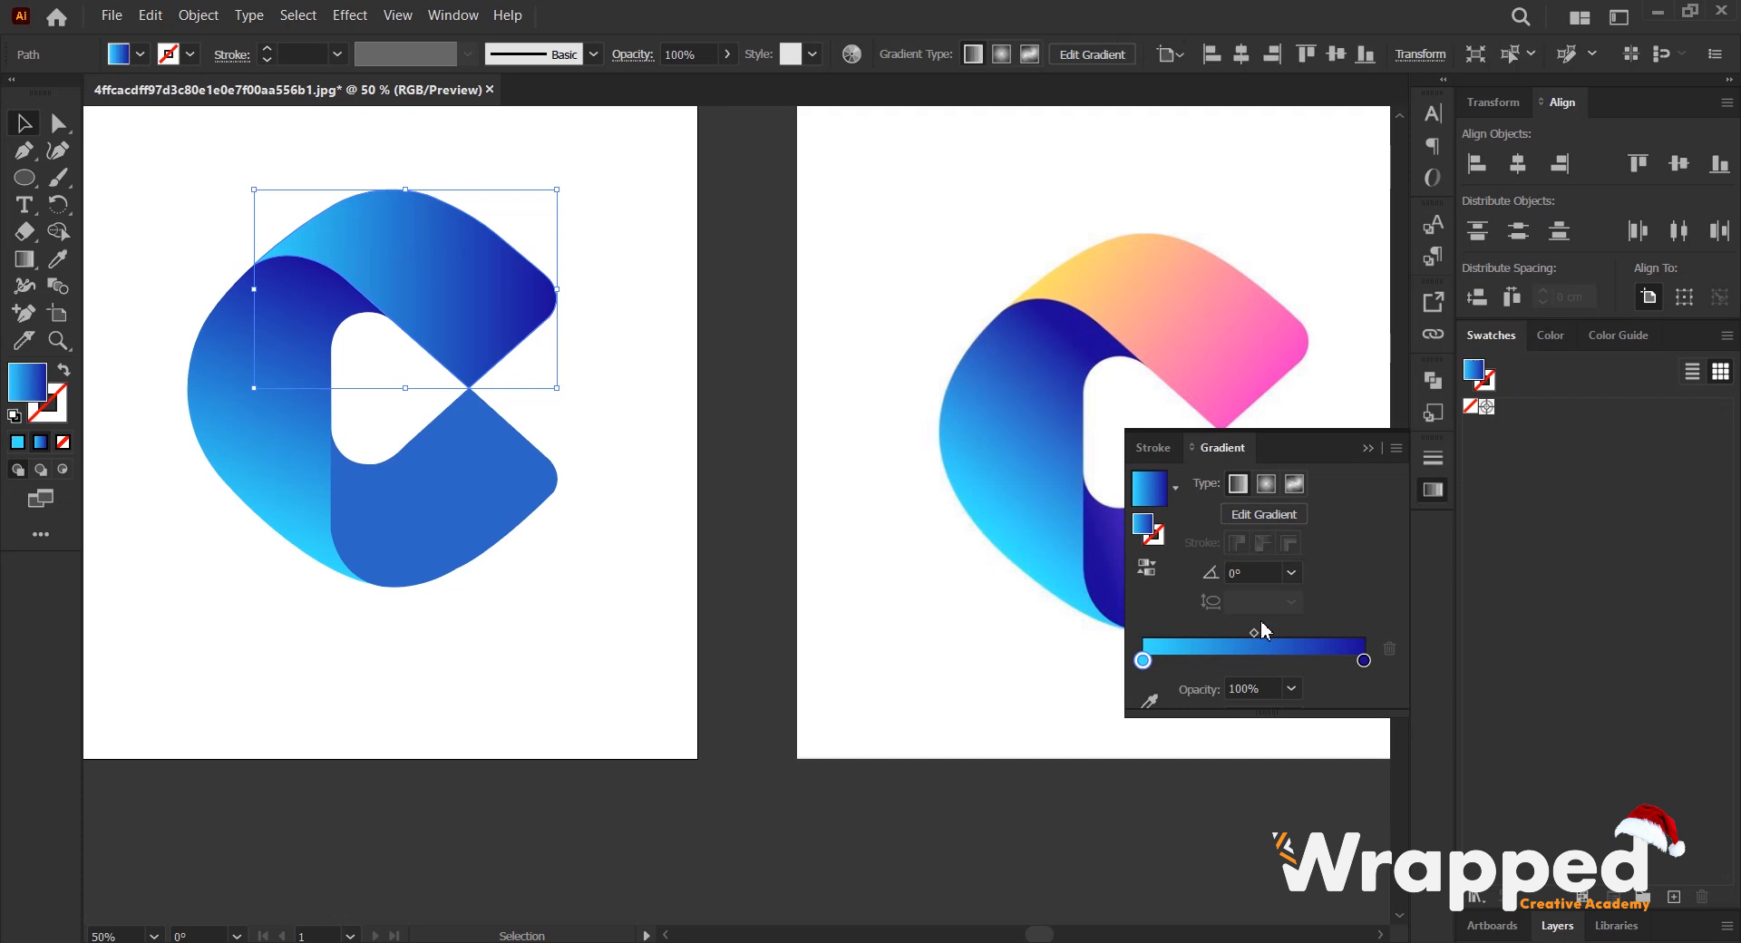
- Recolour the upper shape's dark blue end stop with pink sampled from the reference logo's upper corner
click(1363, 661)
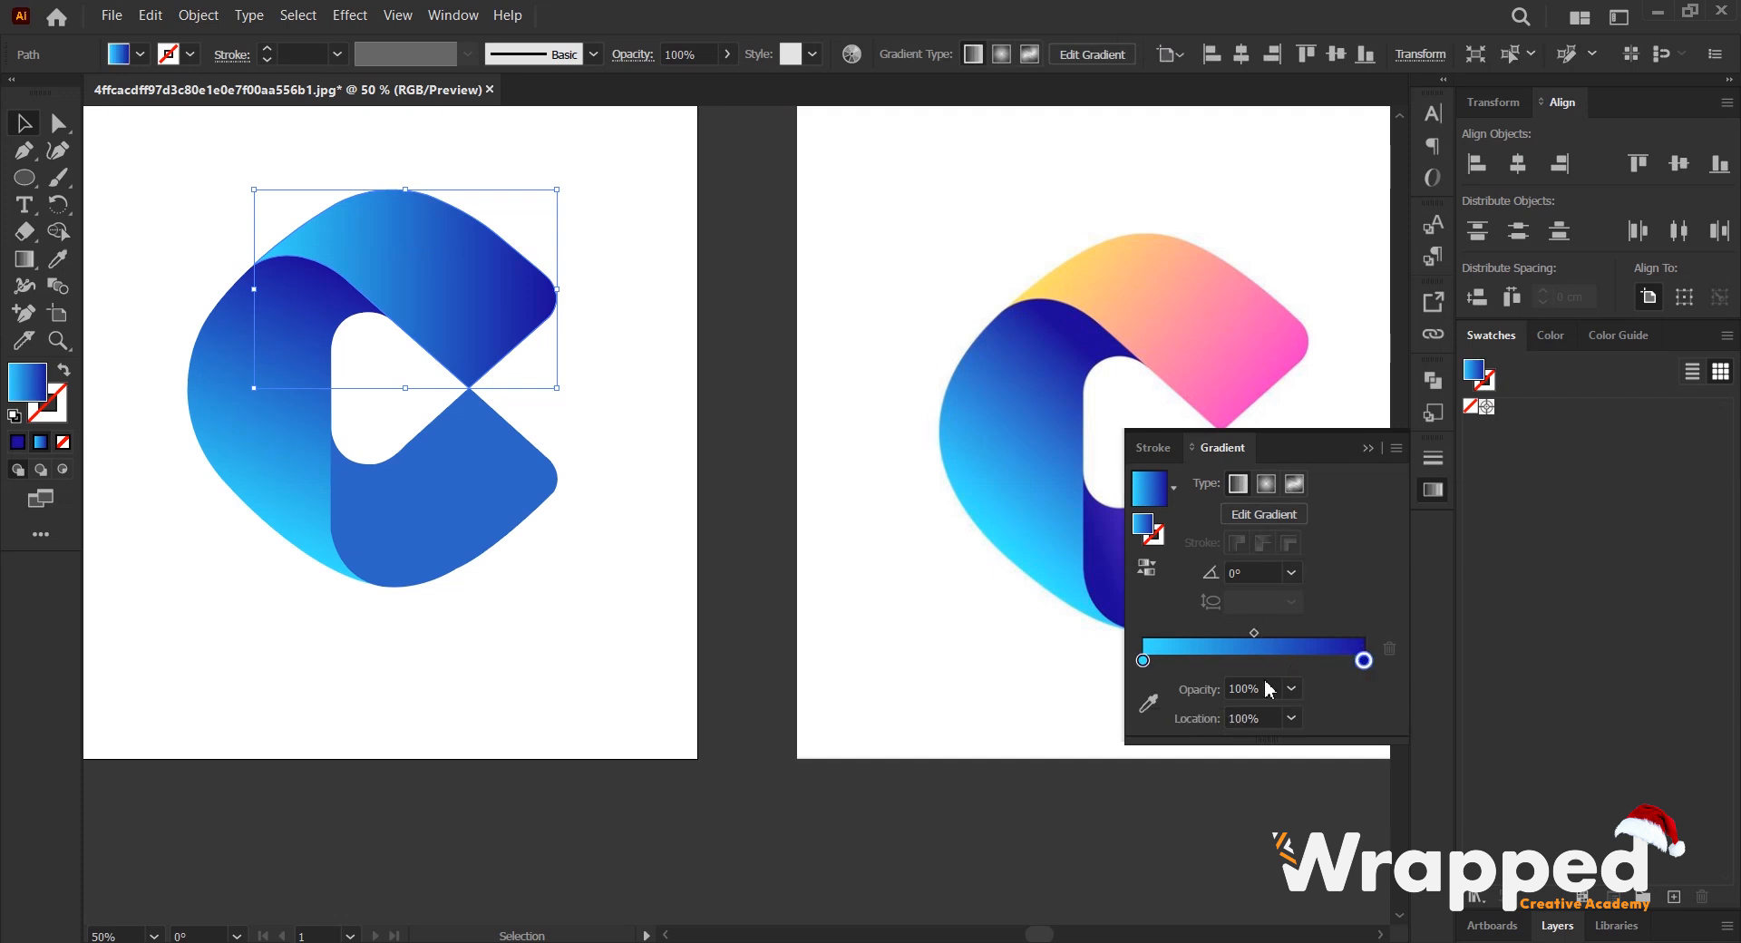
click(1148, 703)
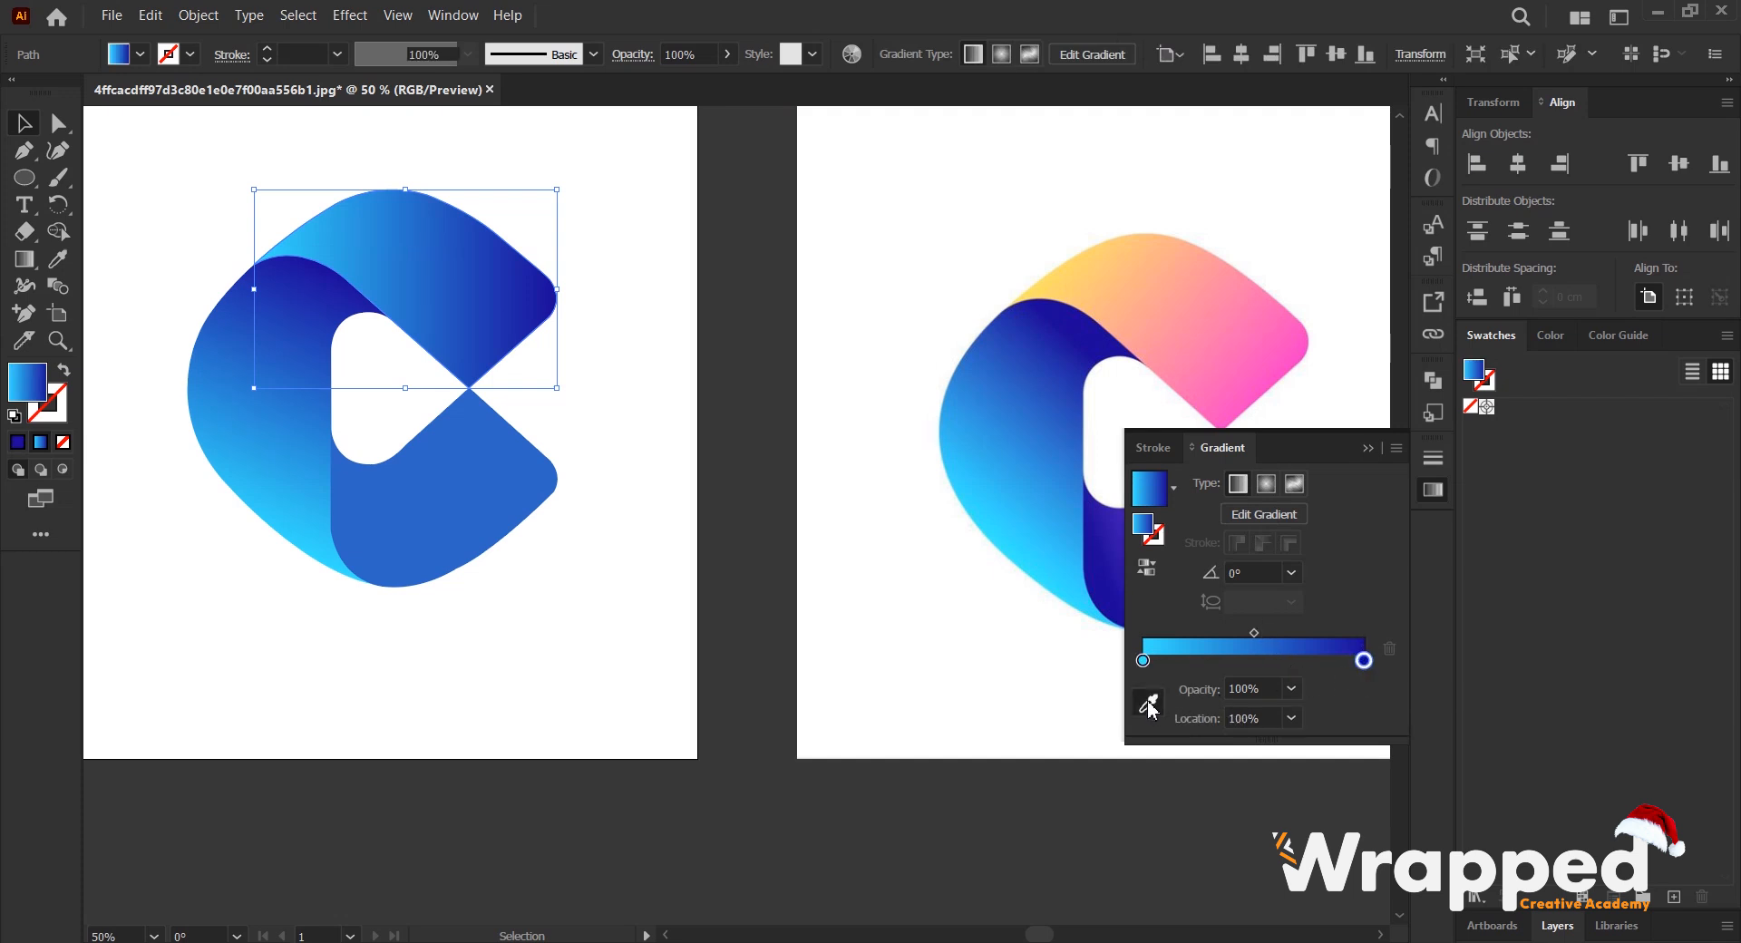
click(1294, 361)
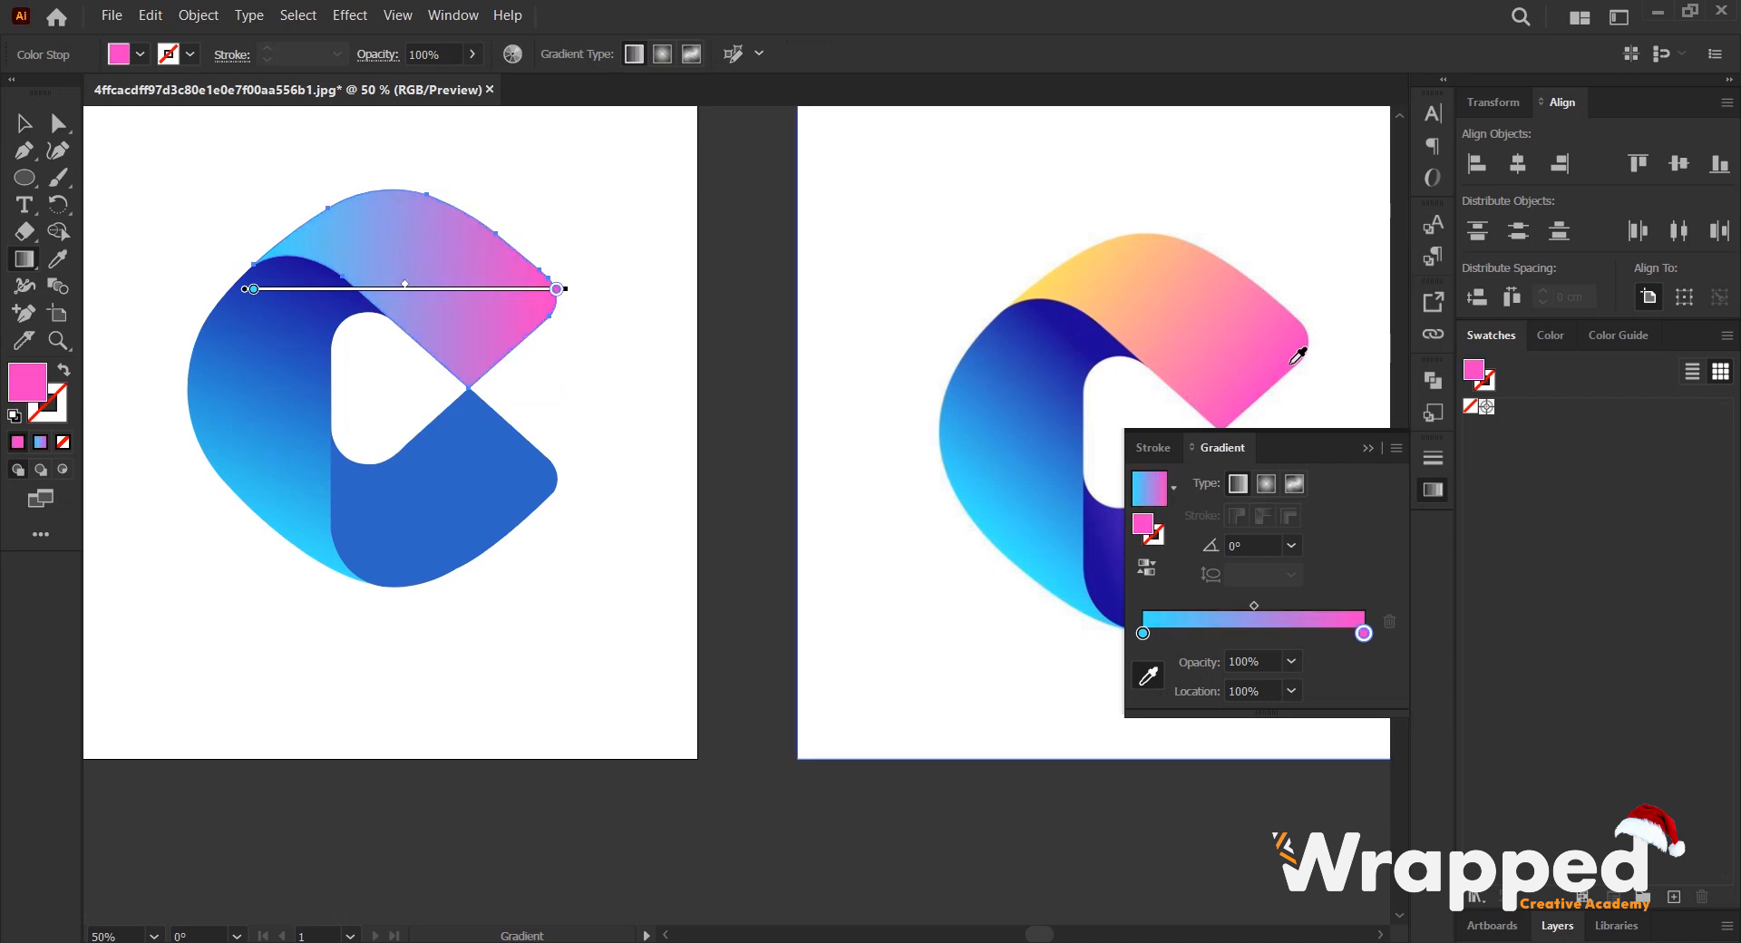
scroll(1297, 363, up, 4)
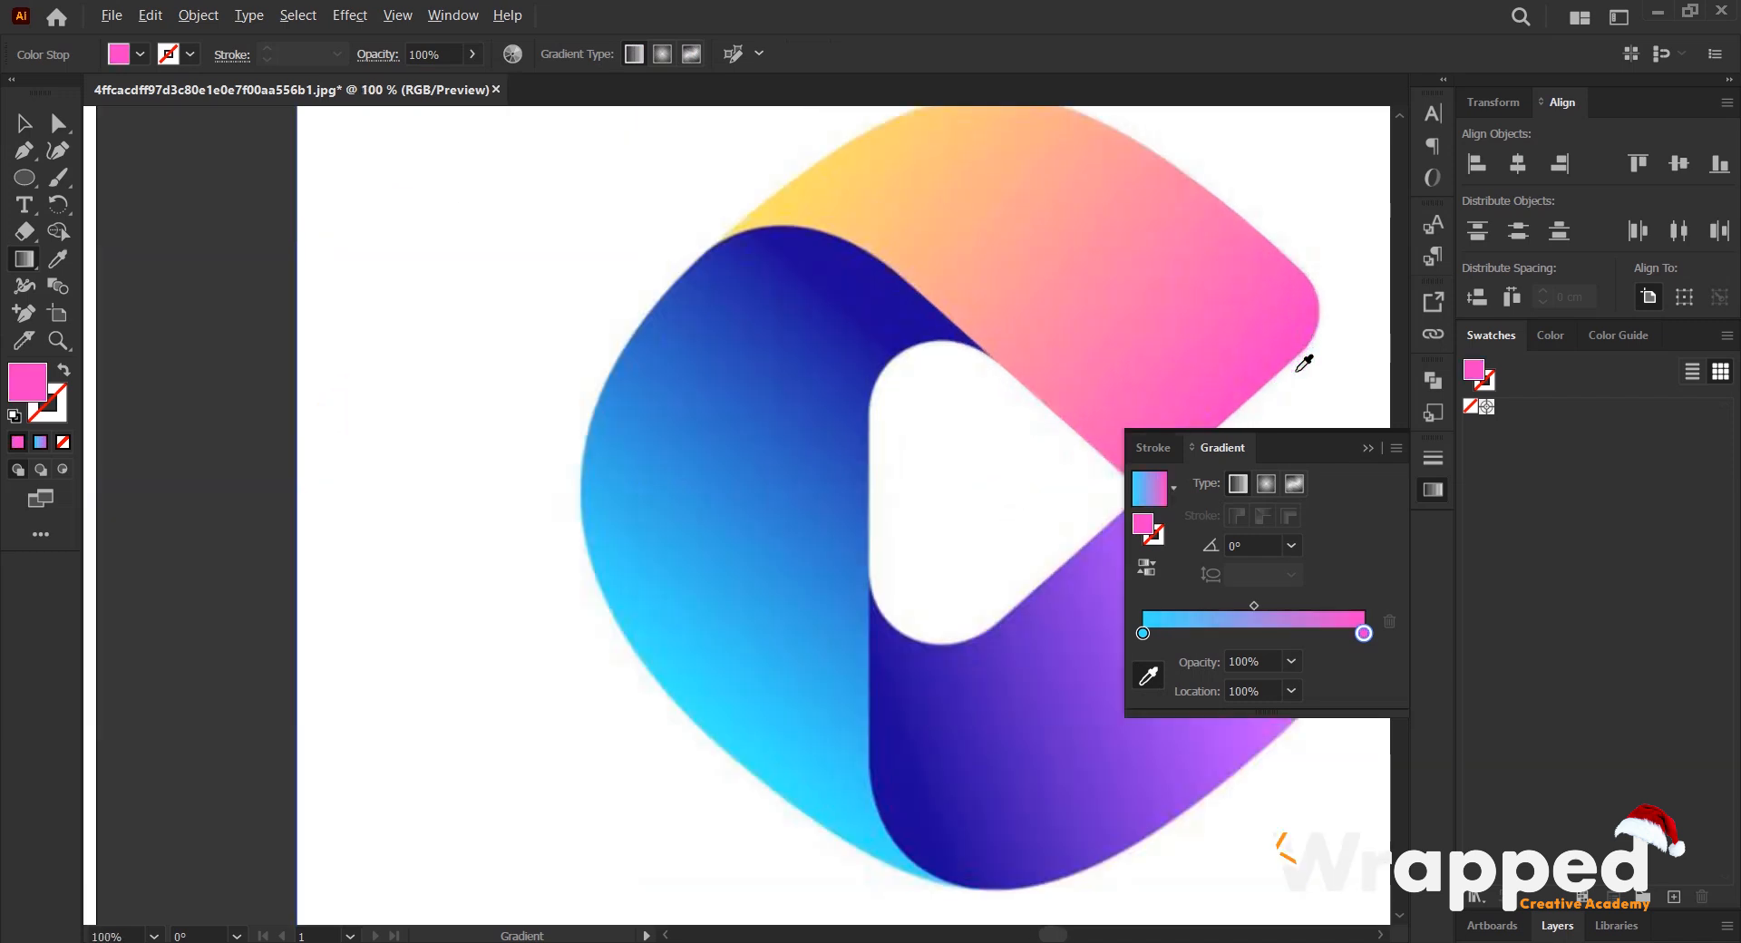
scroll(1301, 316, down, 2)
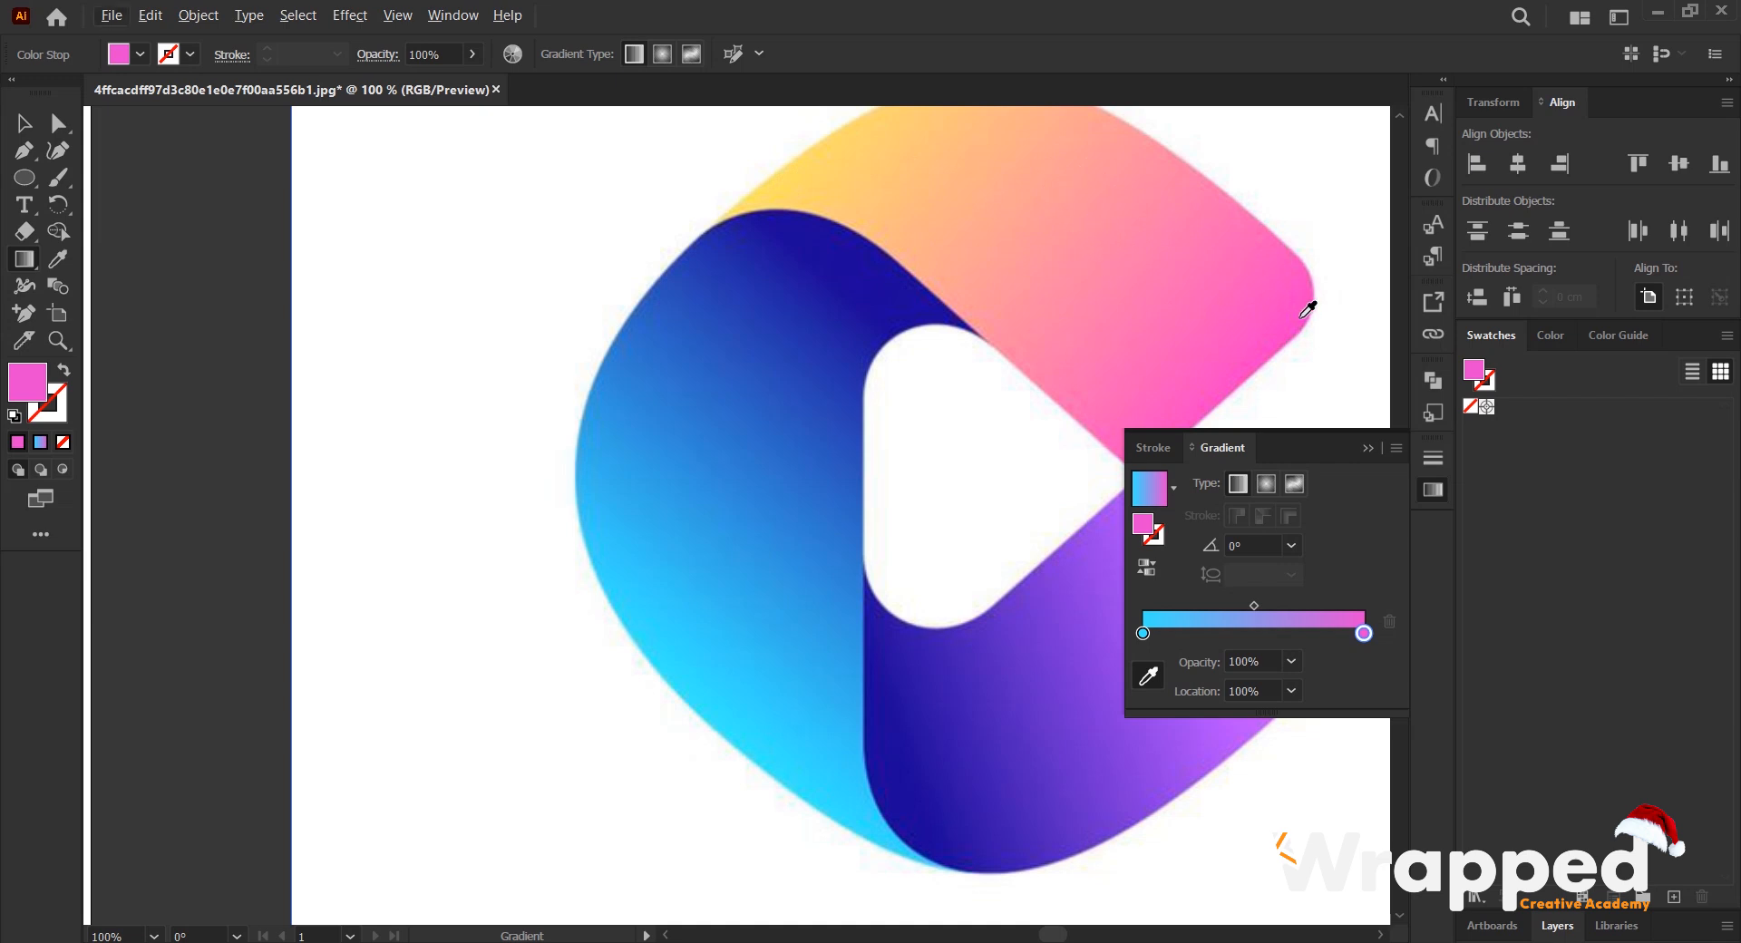
alt+scroll(952, 354, down, 2)
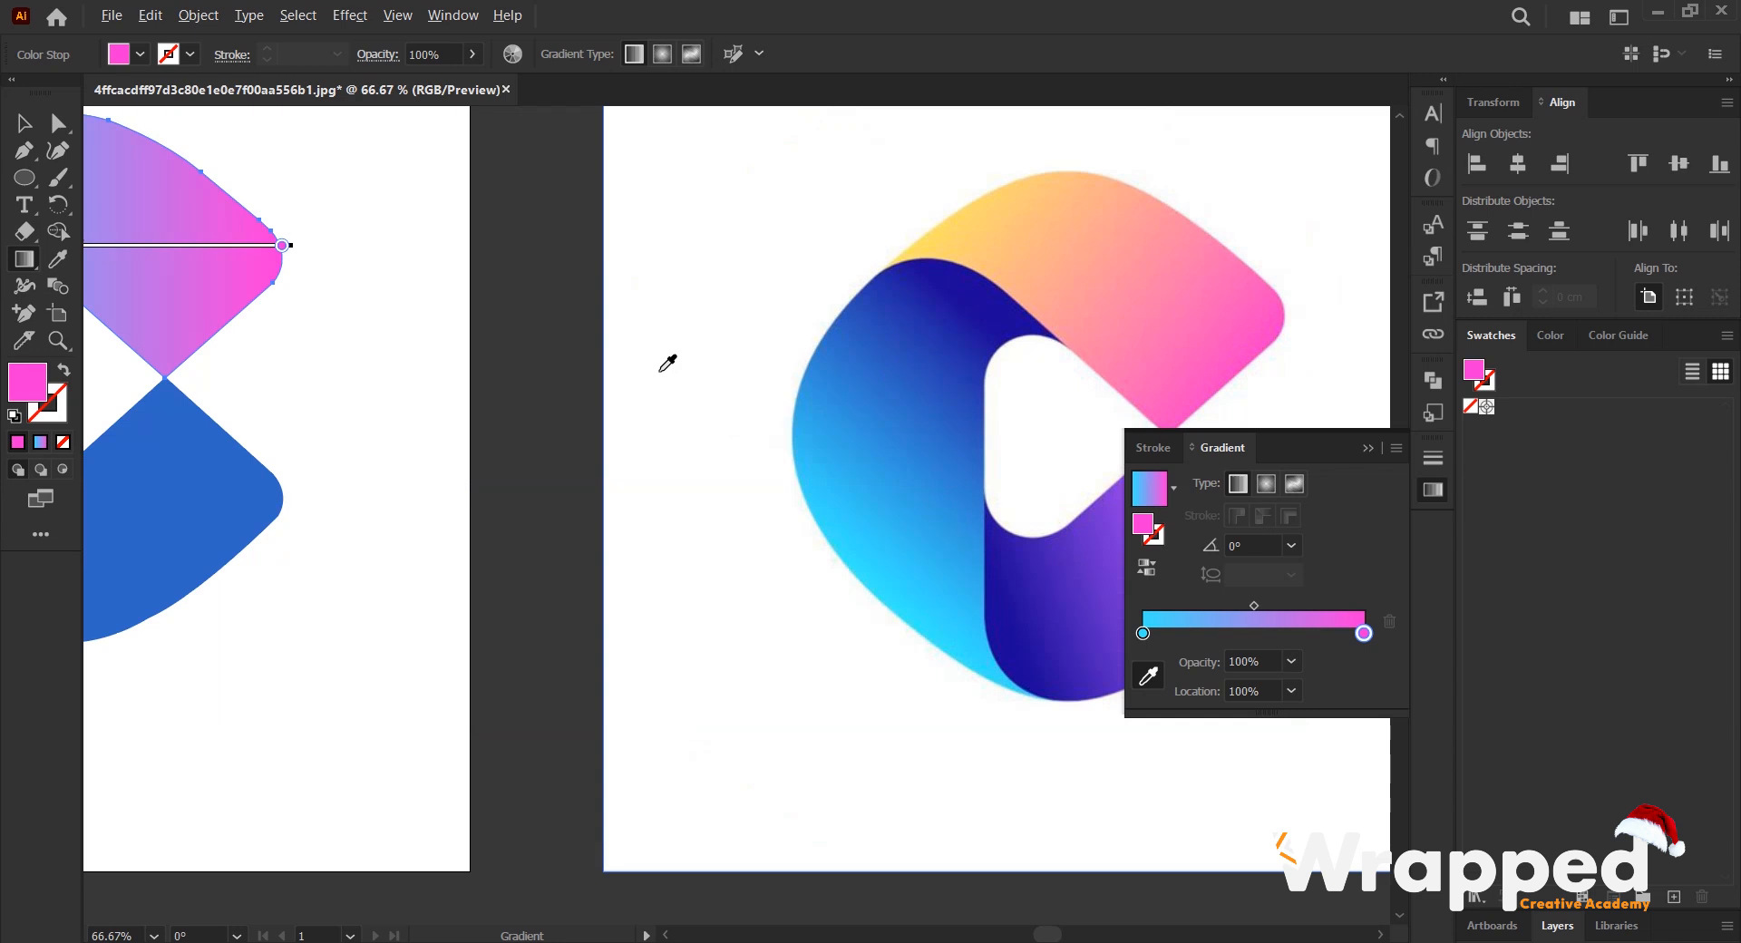
key(space)
drag(439, 339, 641, 339)
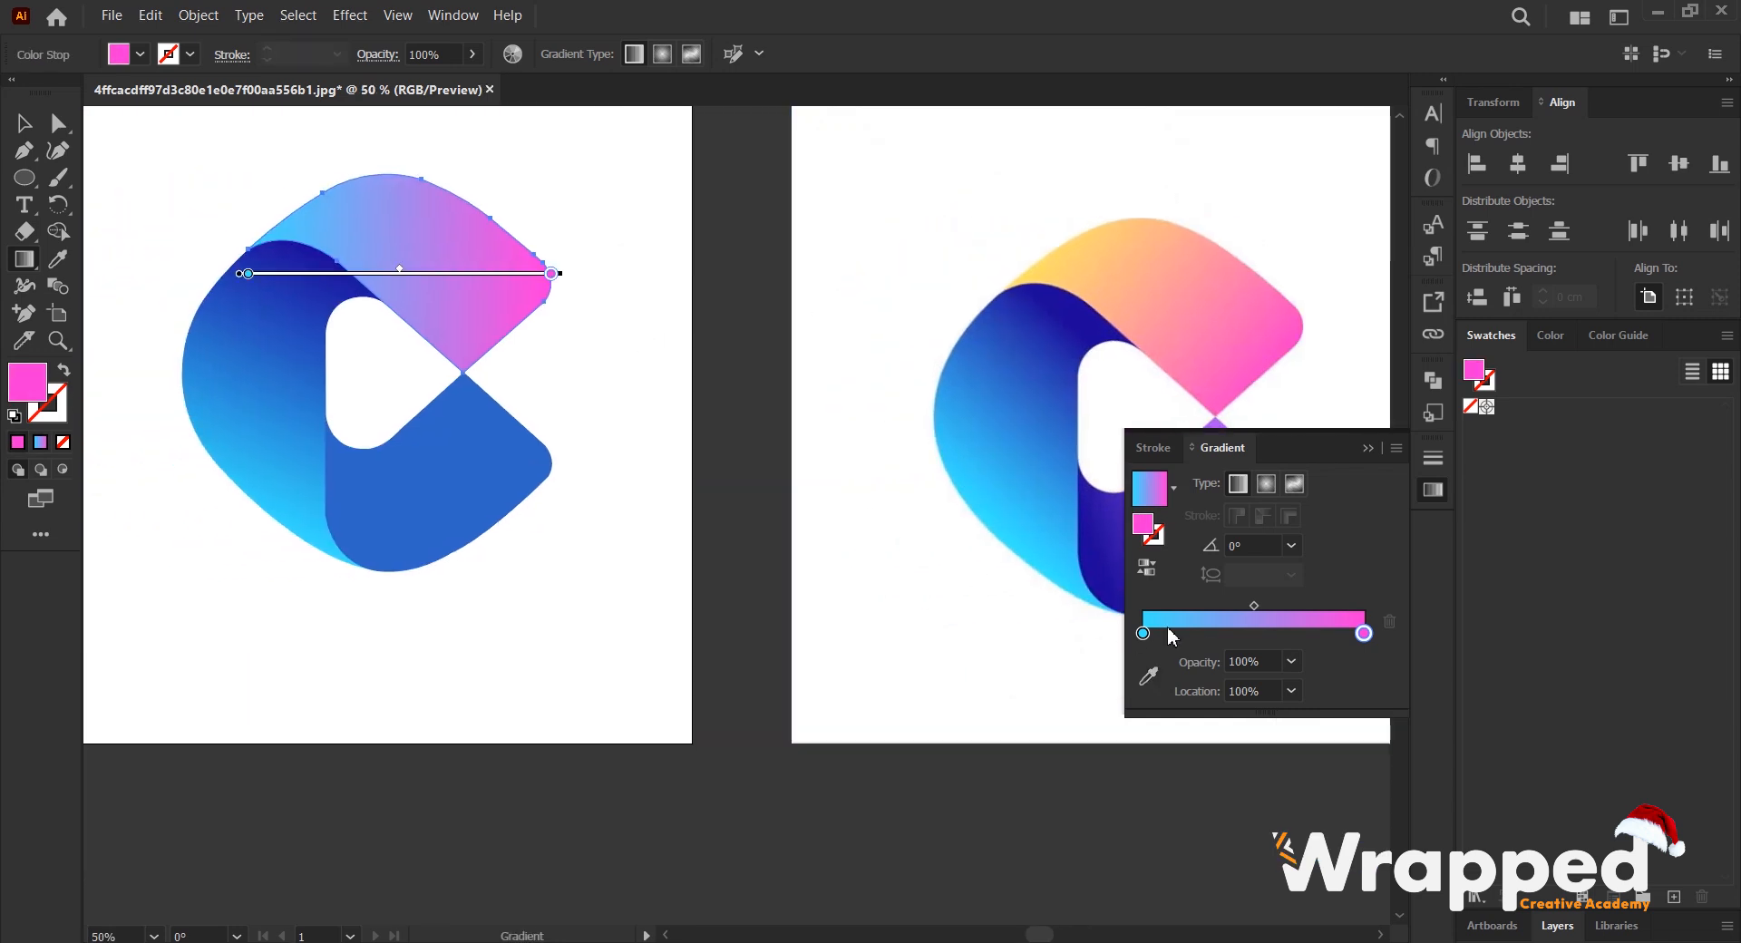
- Recolour the upper shape's cyan start stop with yellow sampled from the reference logo's upper band
click(1143, 633)
click(1148, 677)
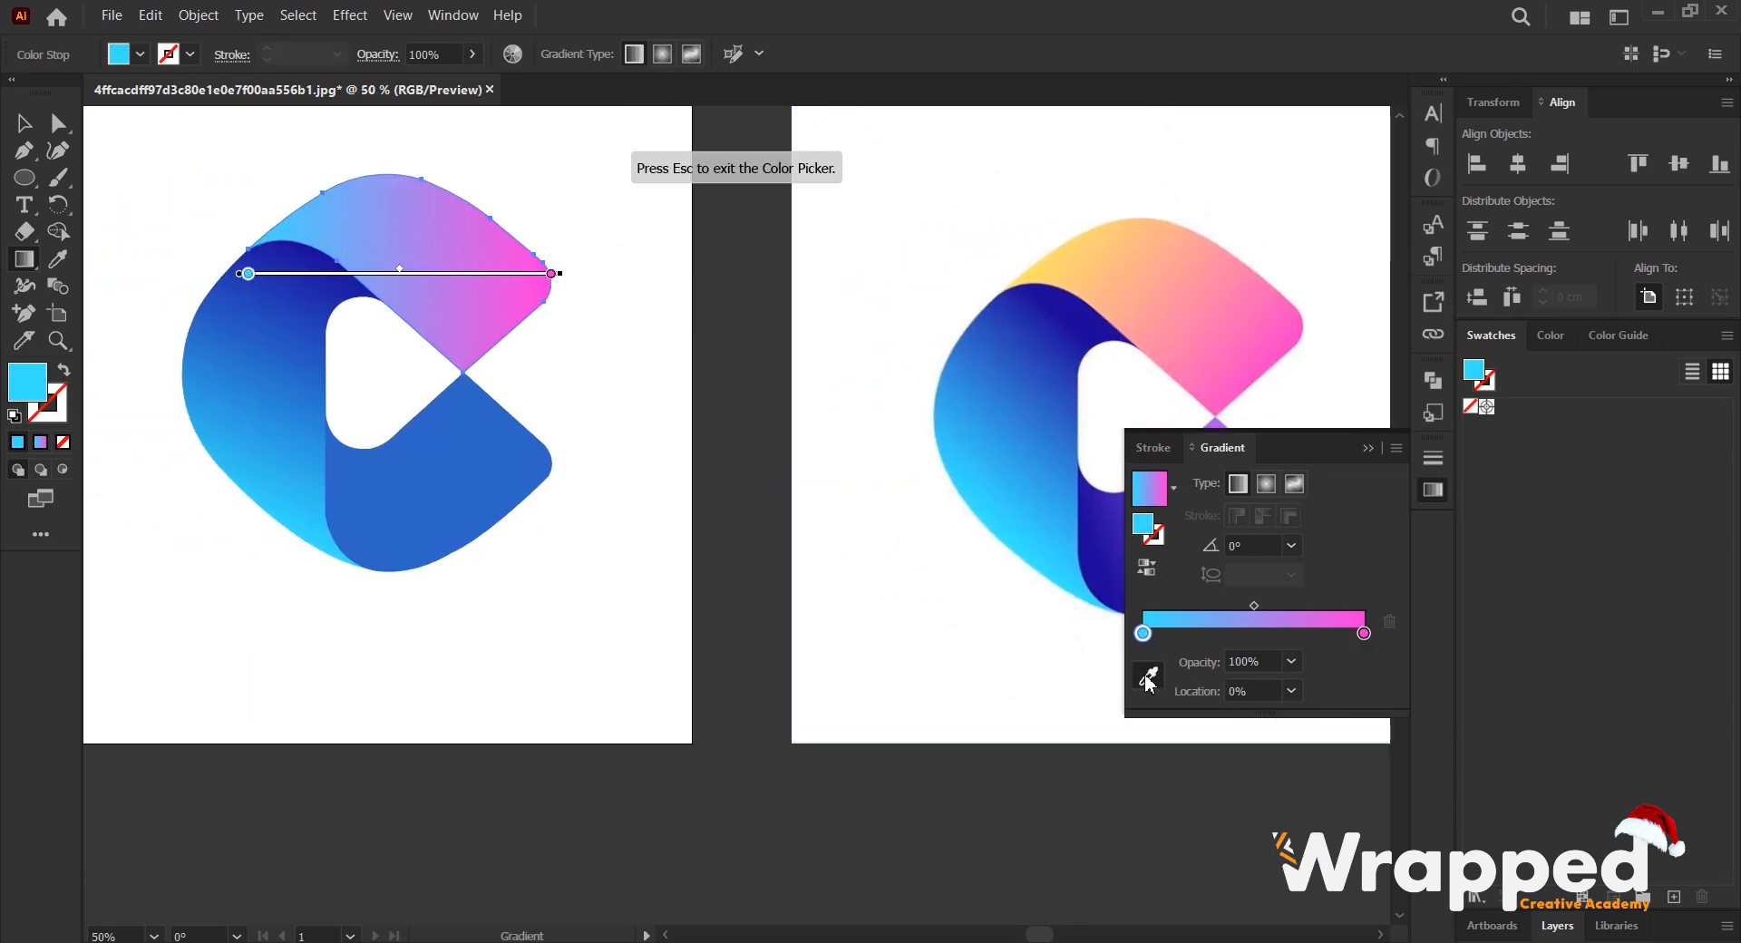
alt+scroll(1046, 268, up, 4)
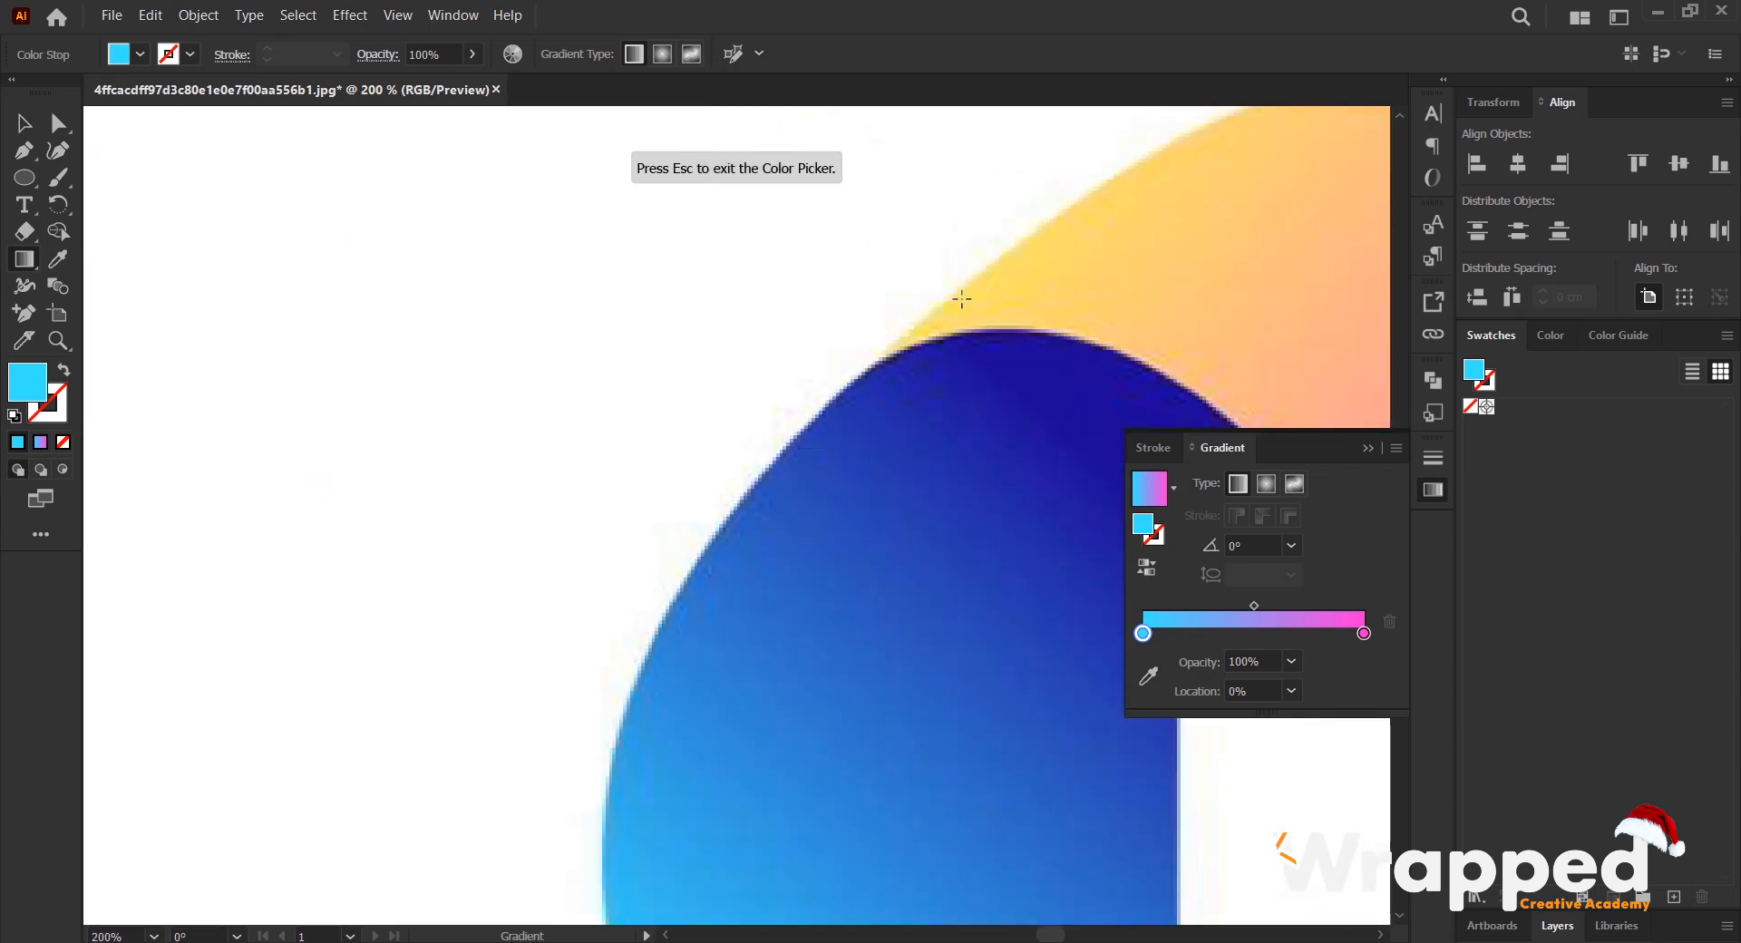
click(1148, 677)
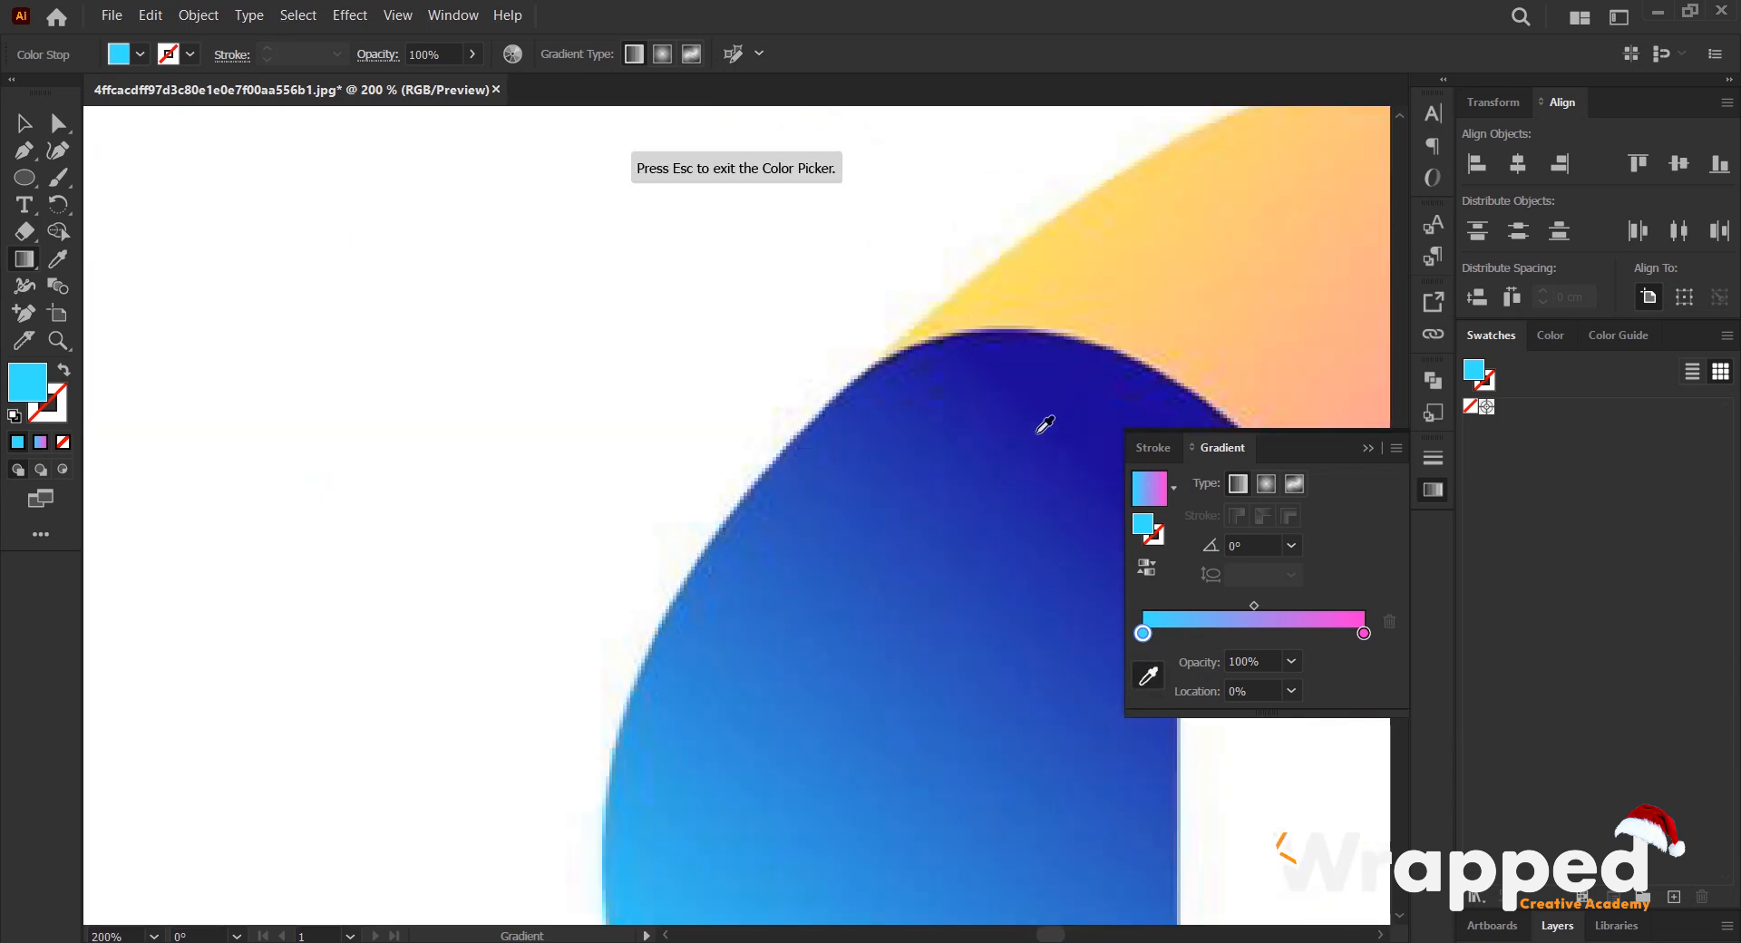
click(961, 315)
alt+scroll(989, 333, down, 5)
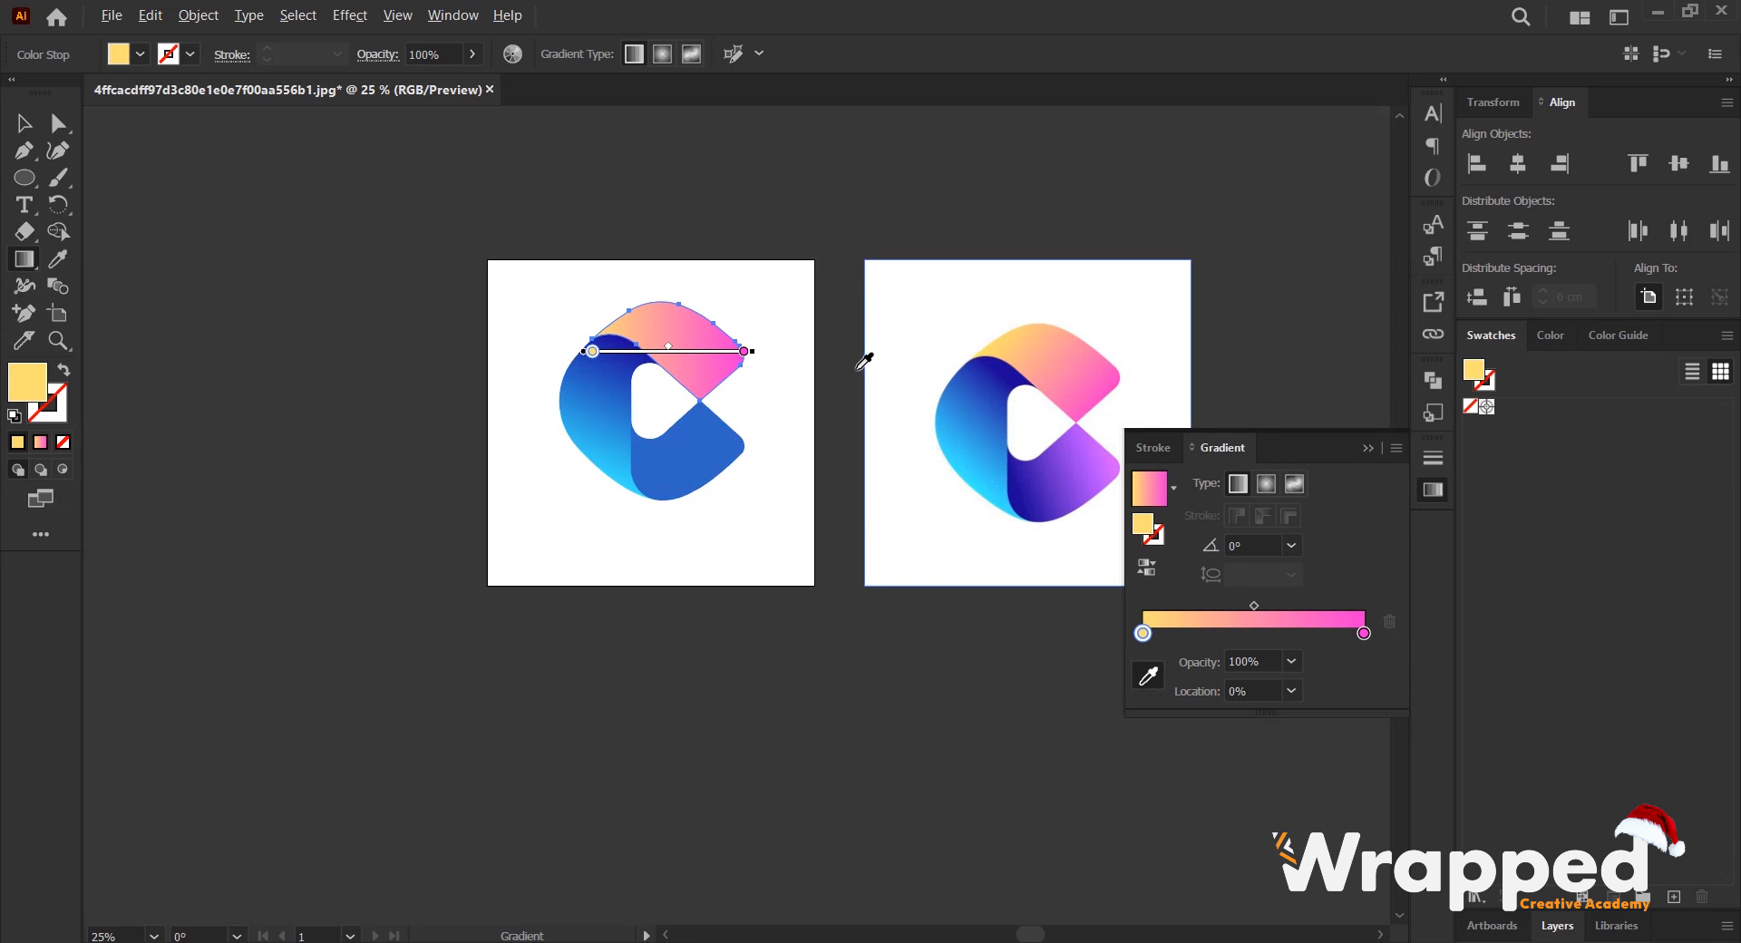
alt+scroll(499, 347, up, 1)
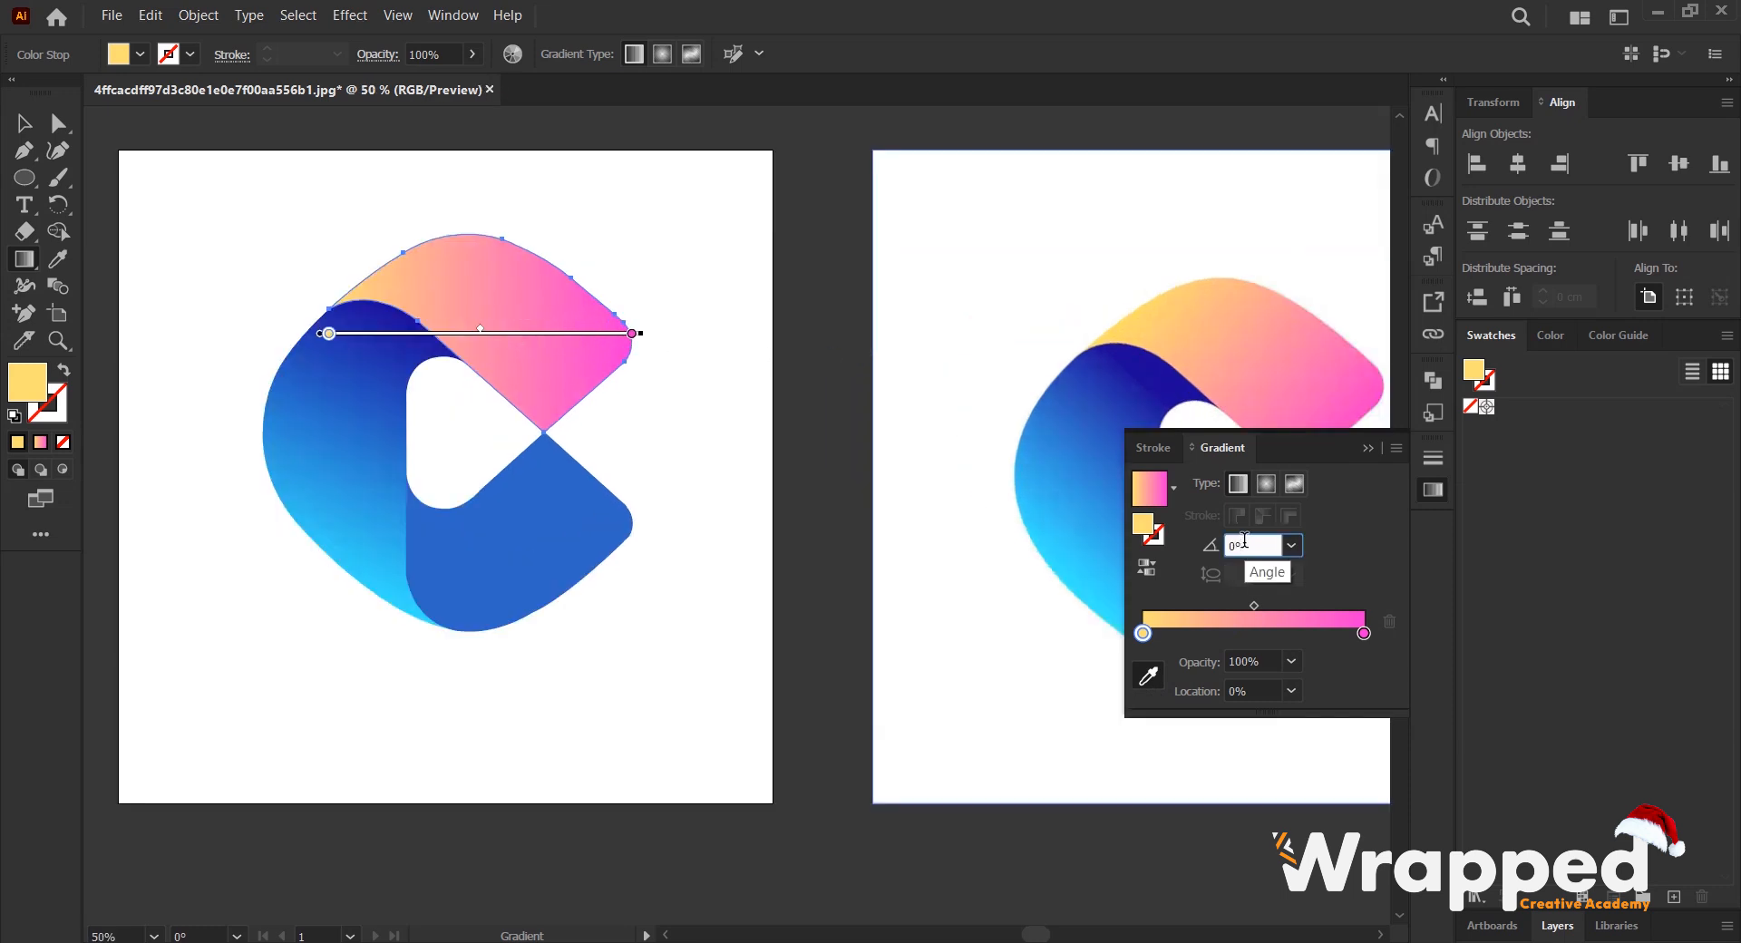
- Set the angle of the upper shape's yellow-to-pink gradient to -41° to match the reference
scroll(1244, 541, down, 20)
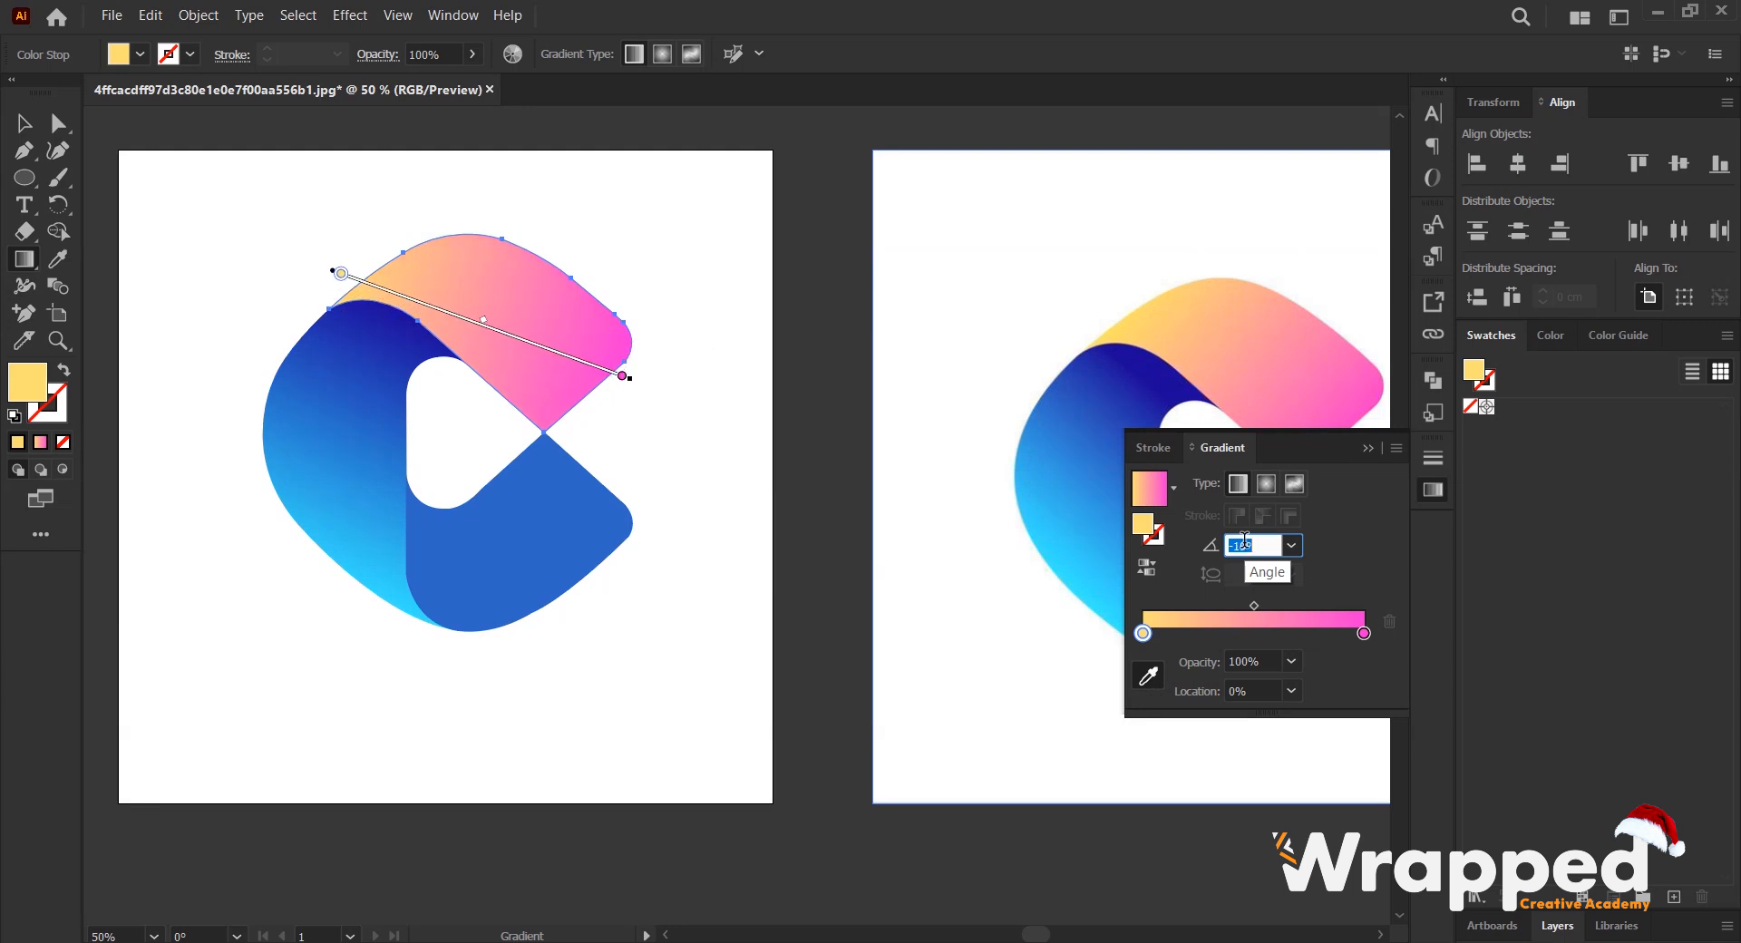
scroll(1245, 541, down, 10)
scroll(1245, 541, down, 3)
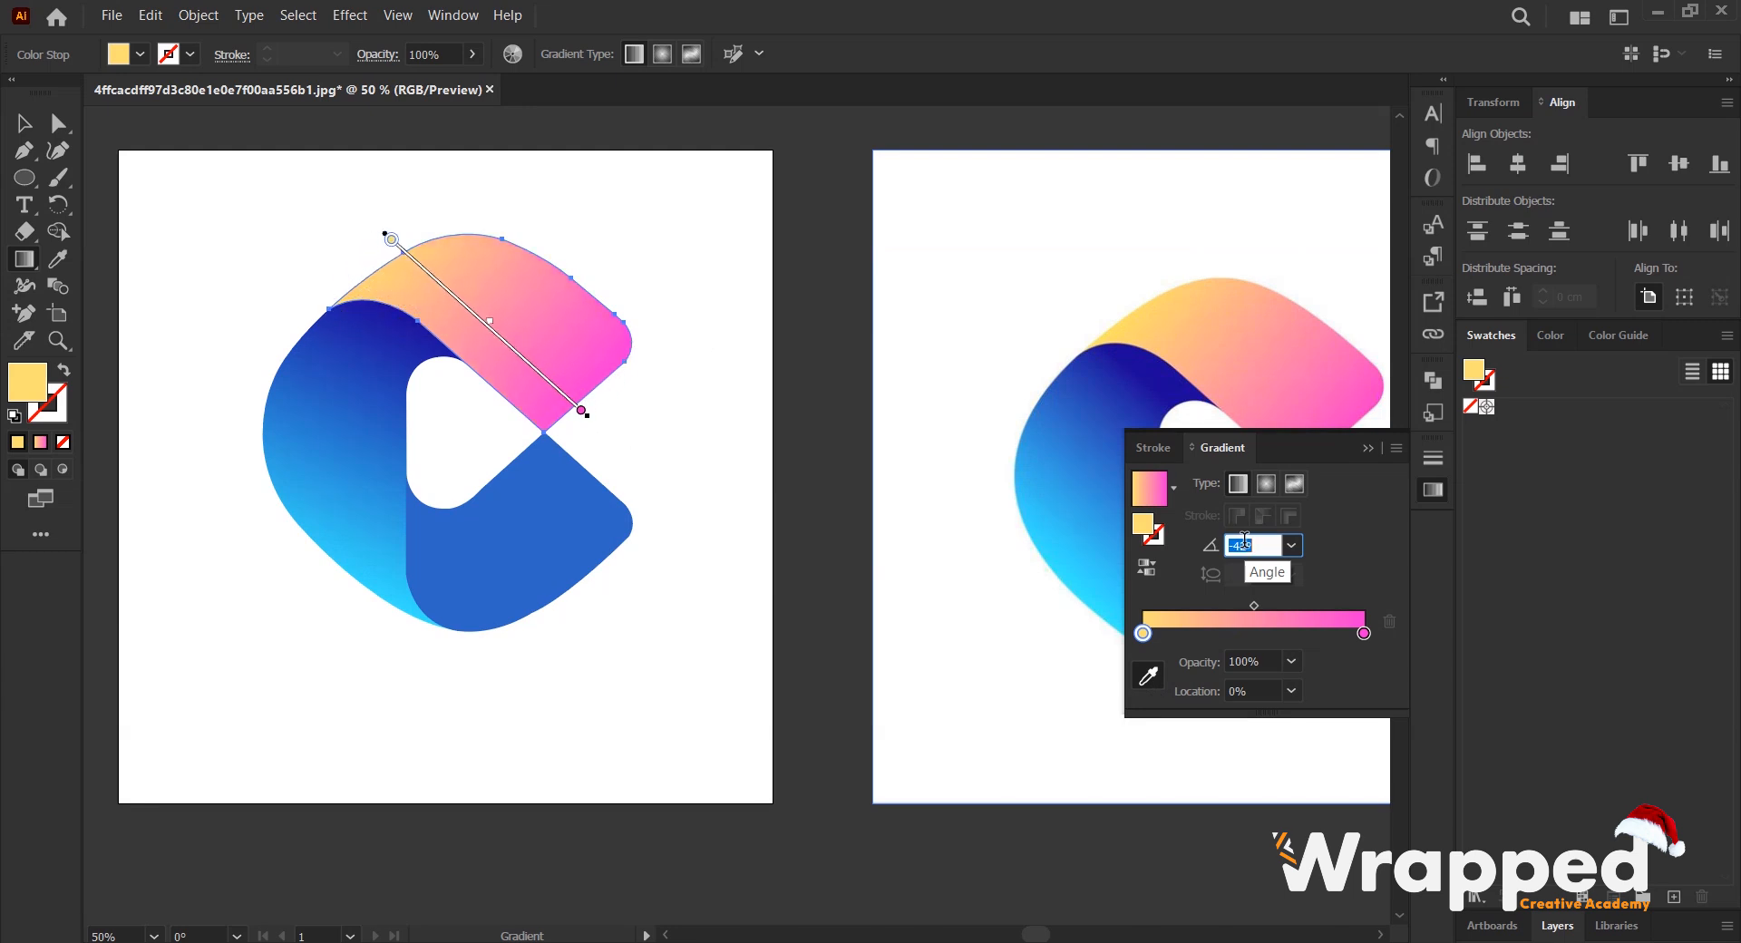
scroll(1244, 541, down, 2)
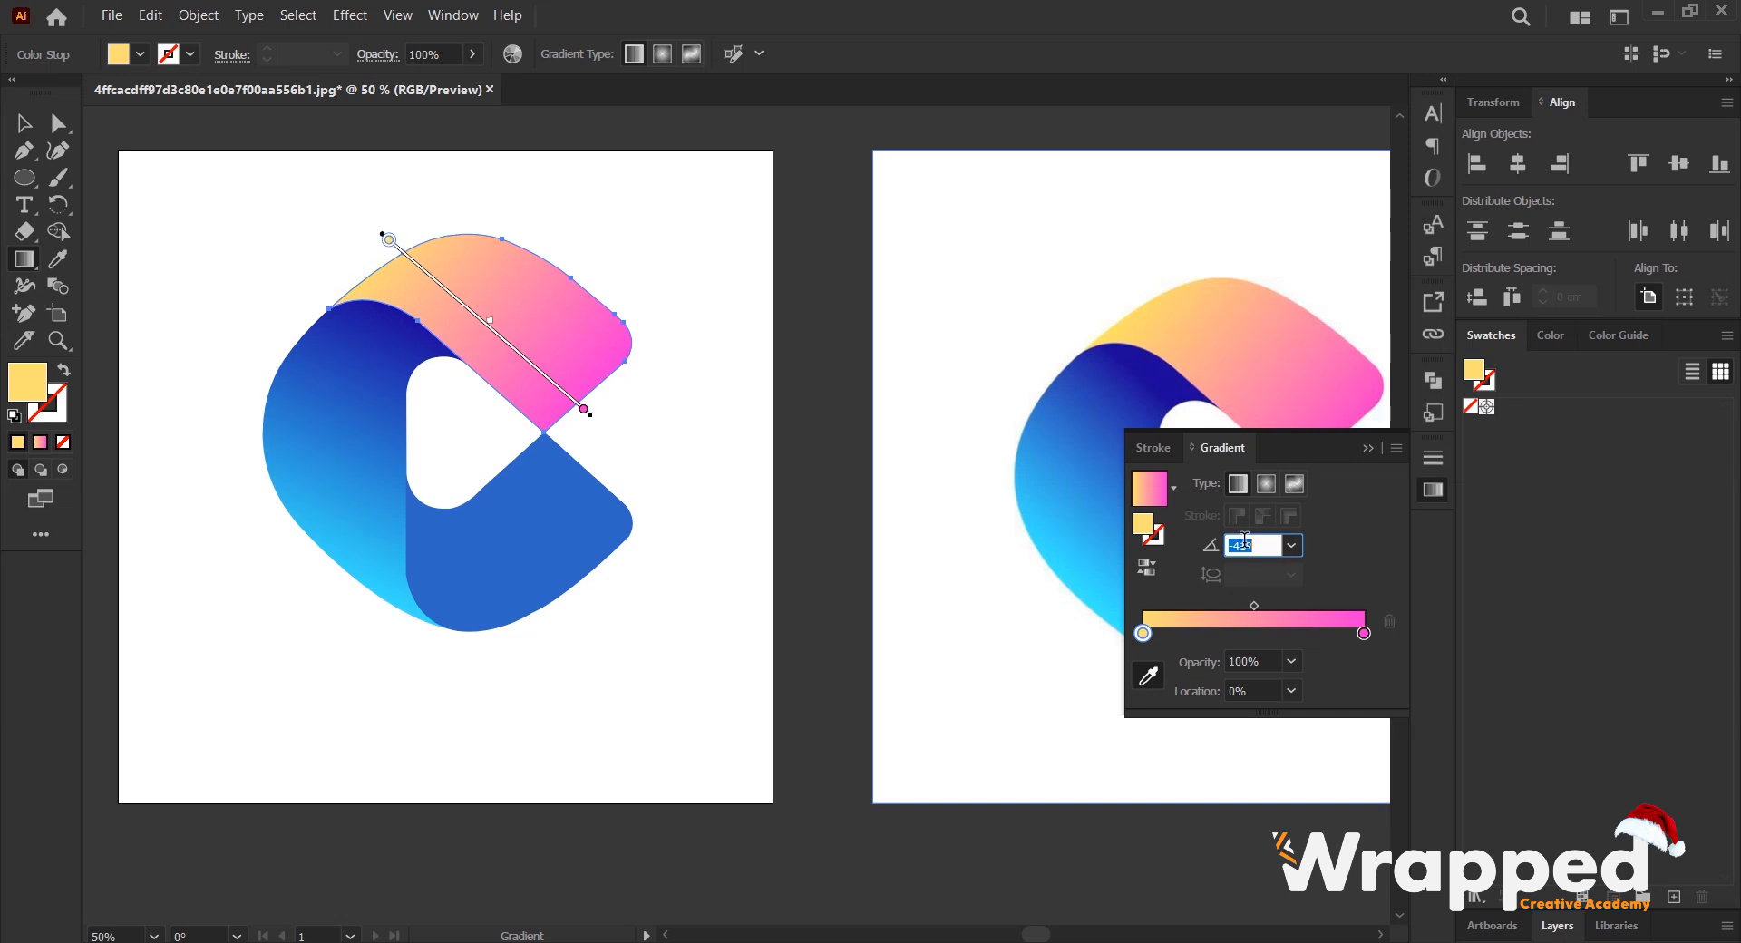
click(36, 129)
- Fill the lower blue shape with the yellow-to-pink linear gradient and recolour its start stop with dark blue sampled from the reference
scroll(769, 399, down, 2)
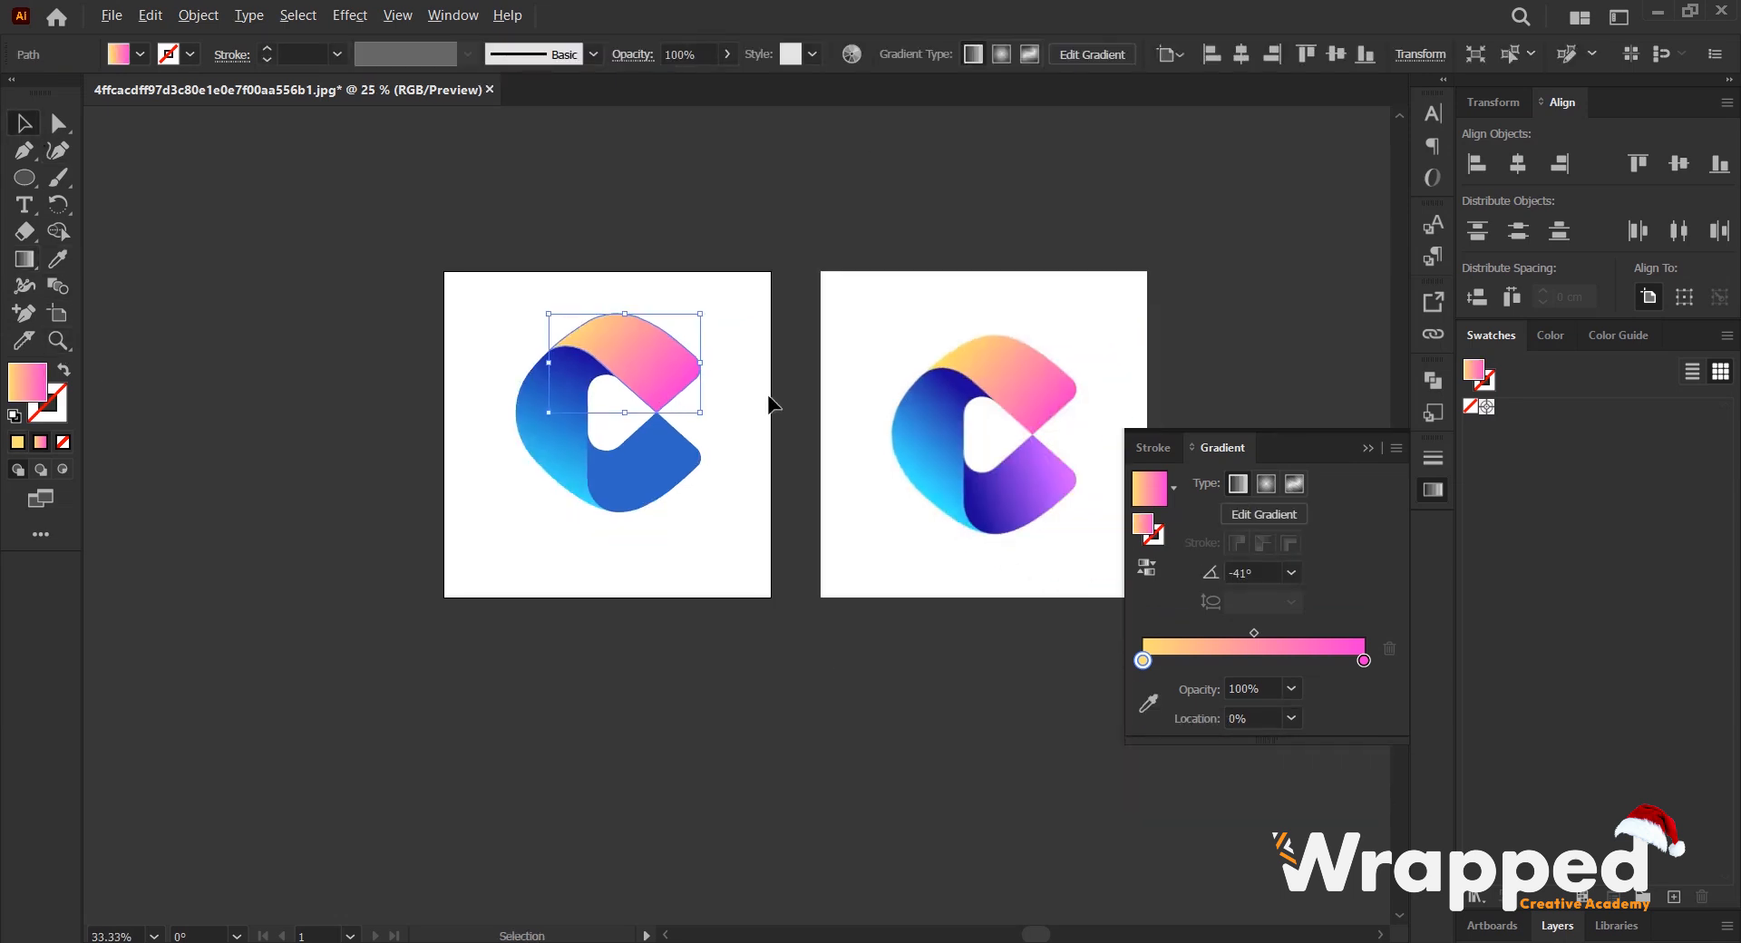
click(649, 485)
scroll(789, 482, up, 1)
drag(789, 481, 633, 459)
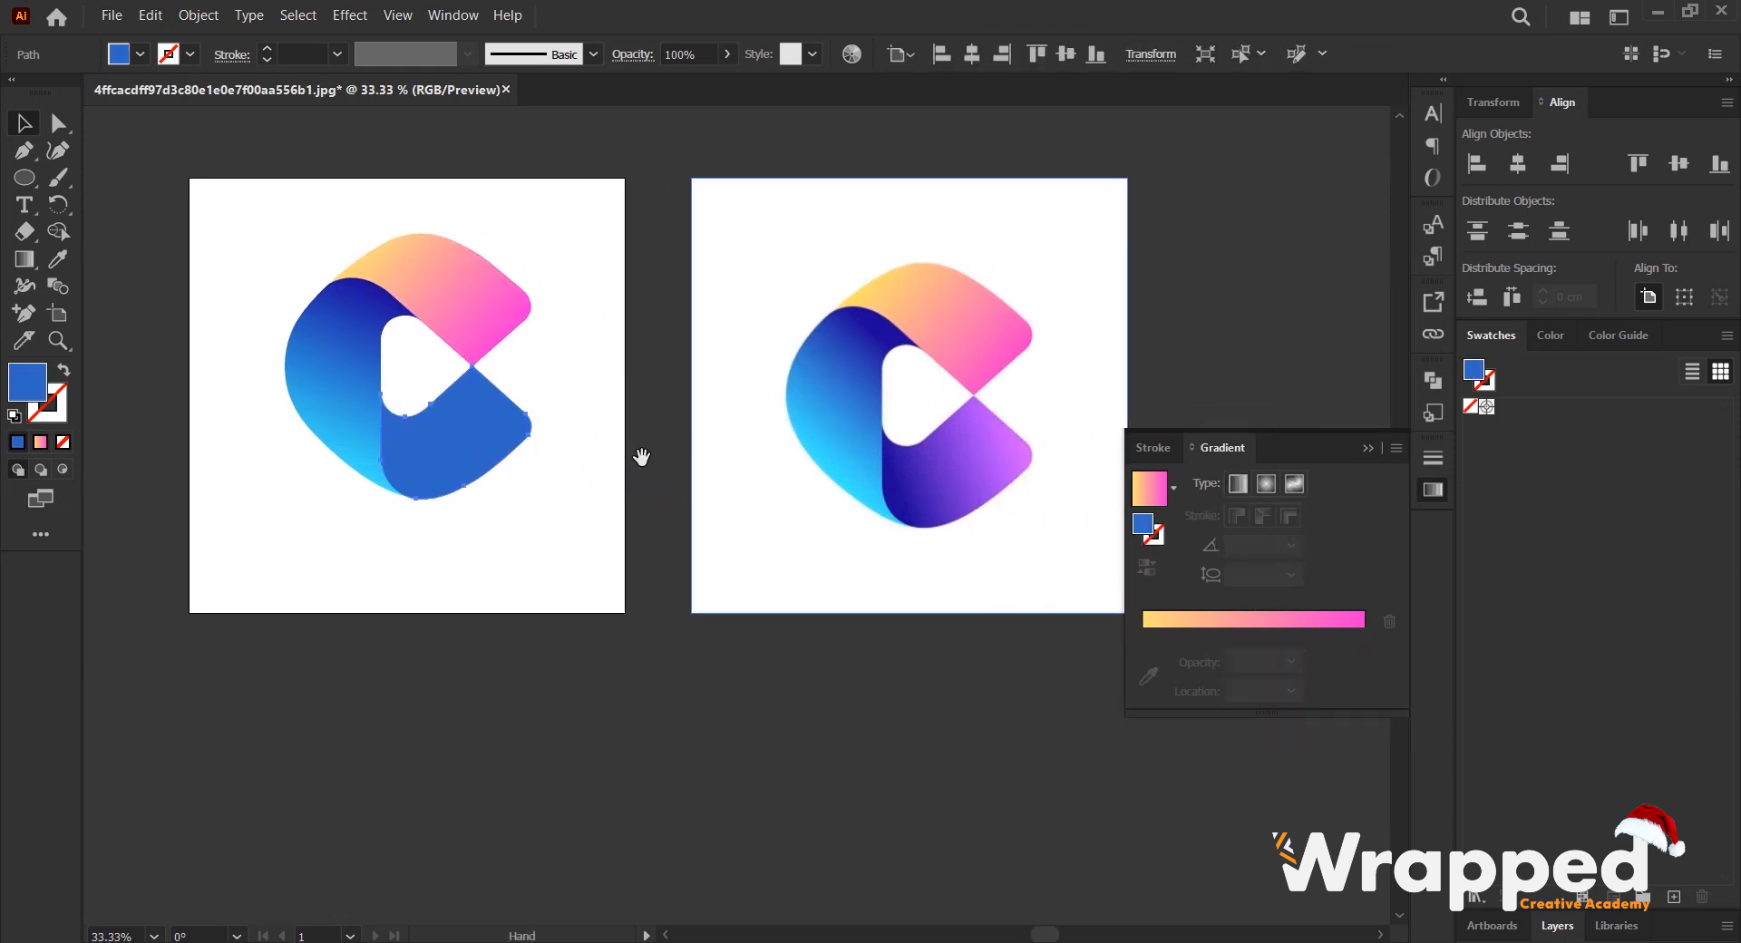
click(1255, 625)
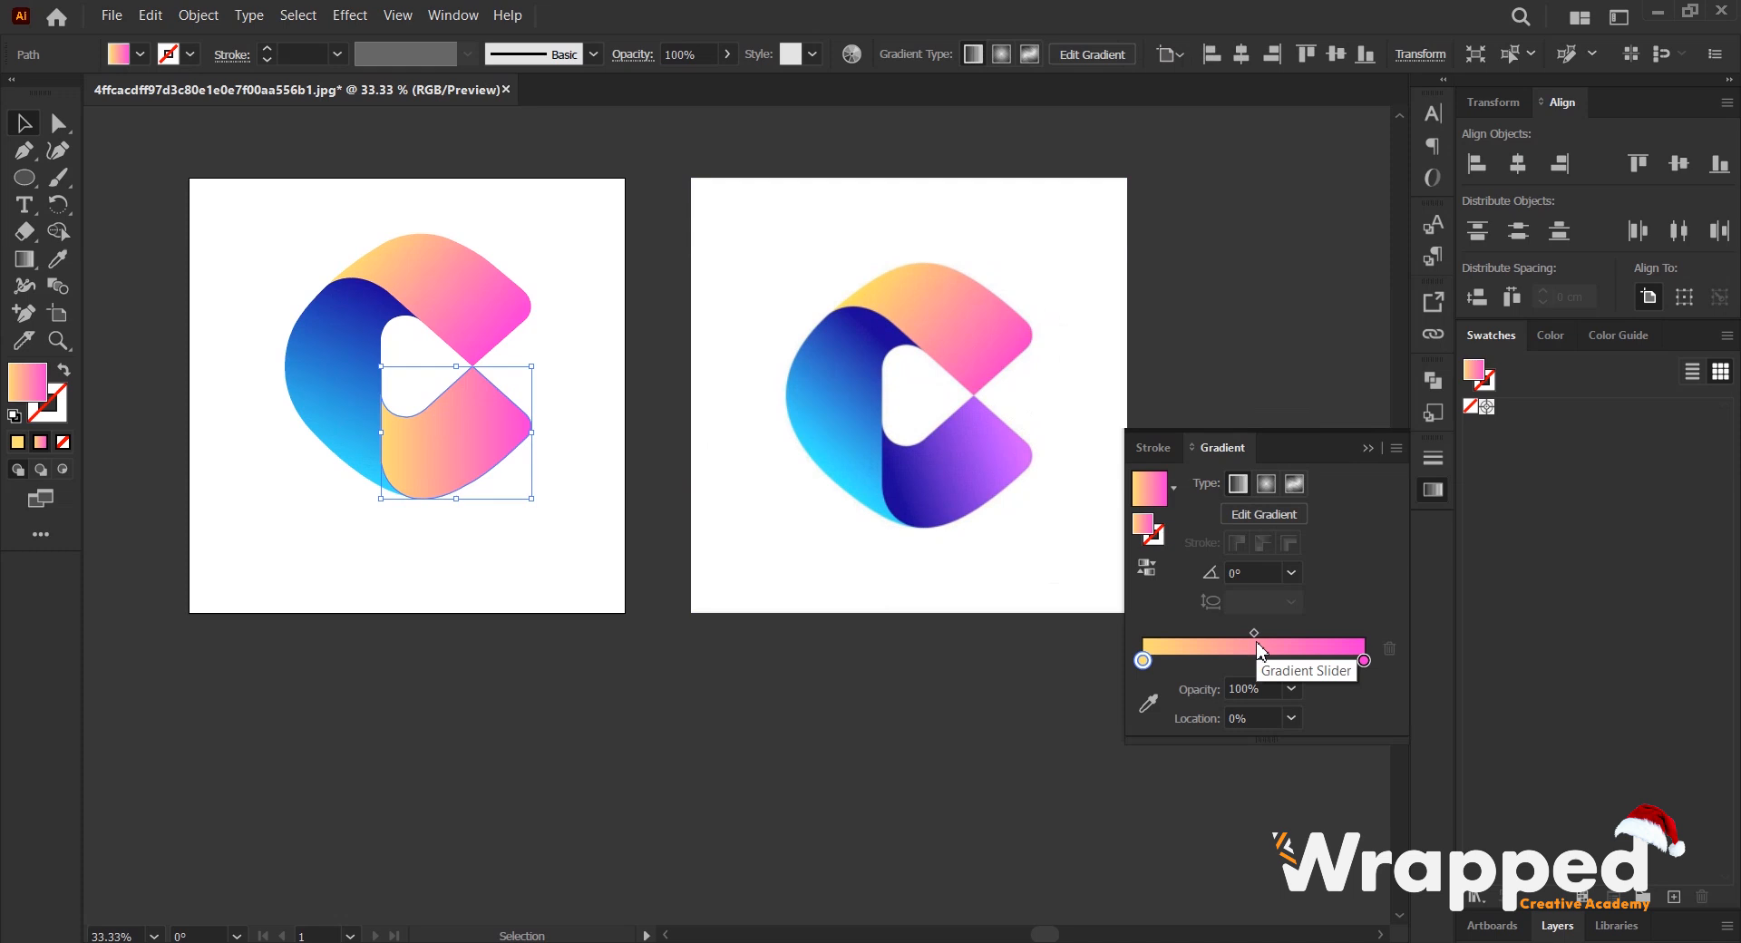
click(1139, 703)
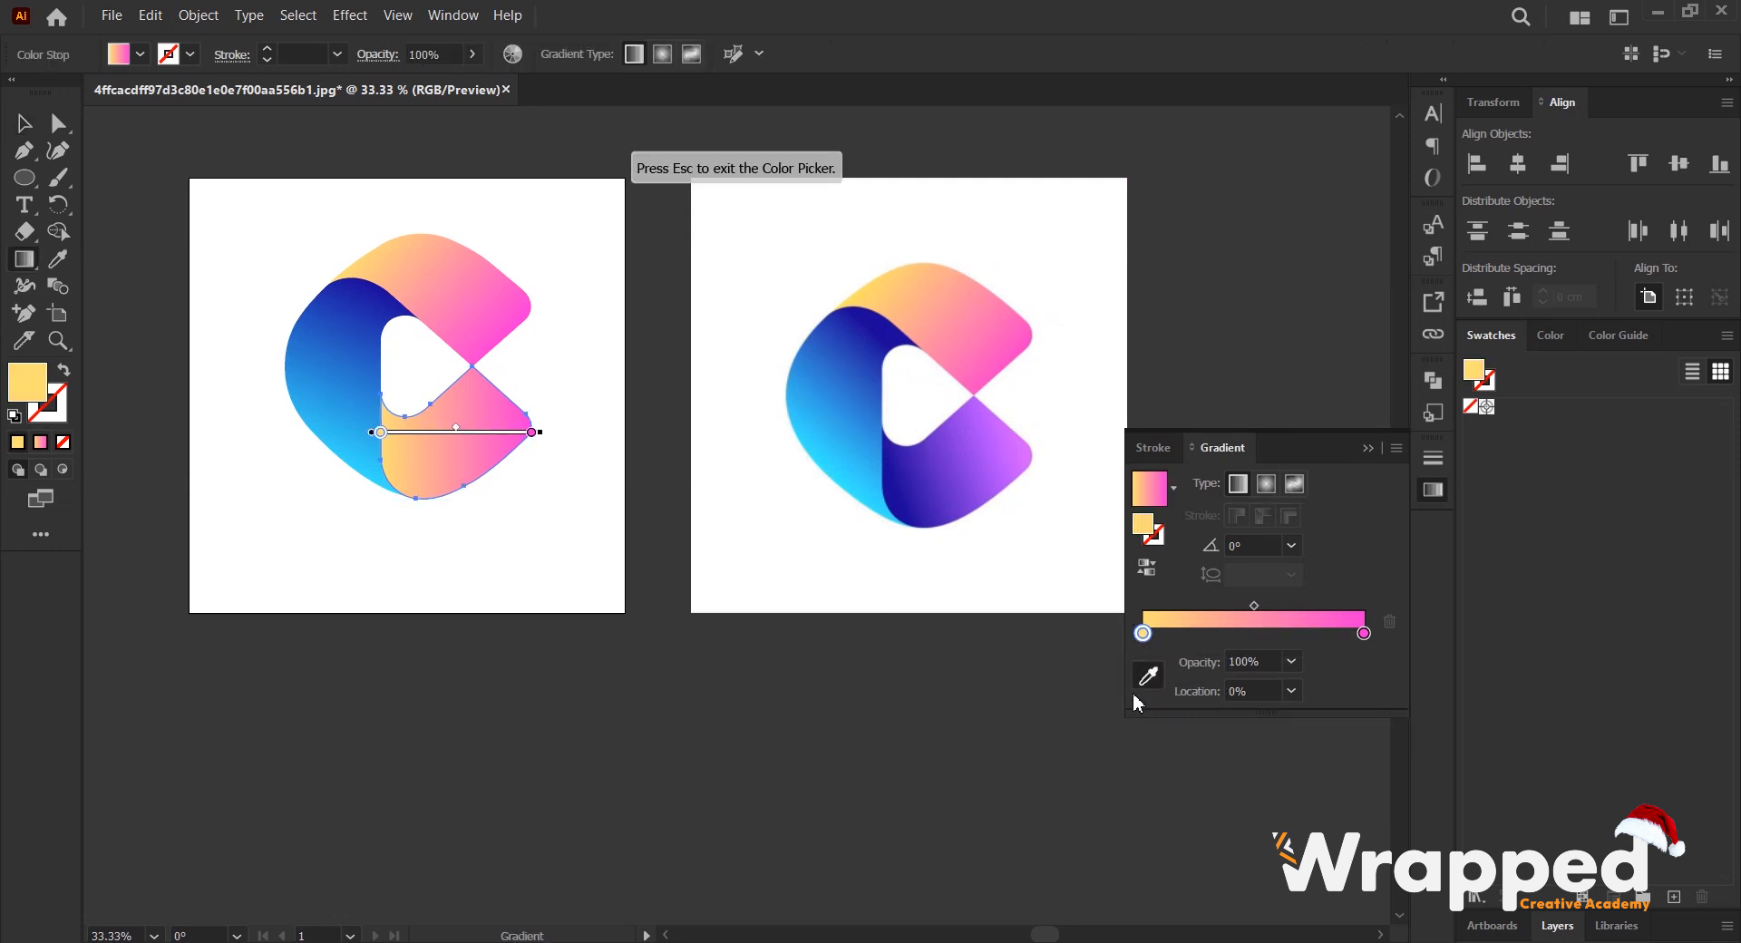
click(895, 475)
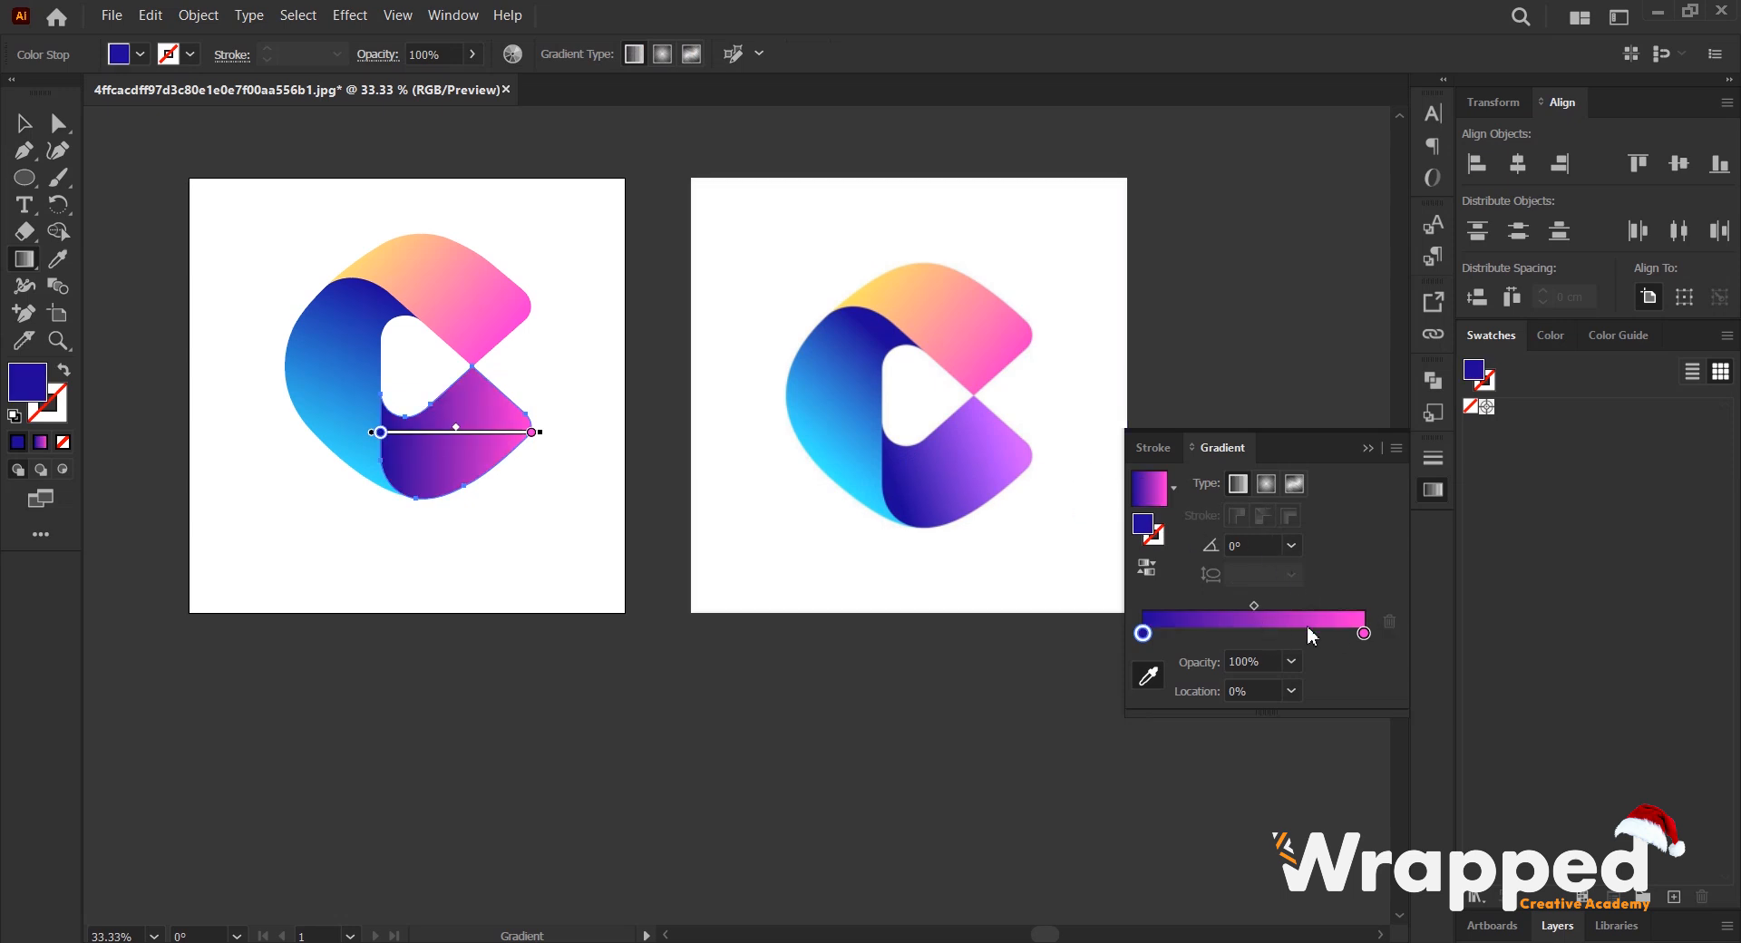
- Recolour the lower shape's pink end stop with light purple sampled from the reference logo's lower corner, keeping only two stops
click(1363, 633)
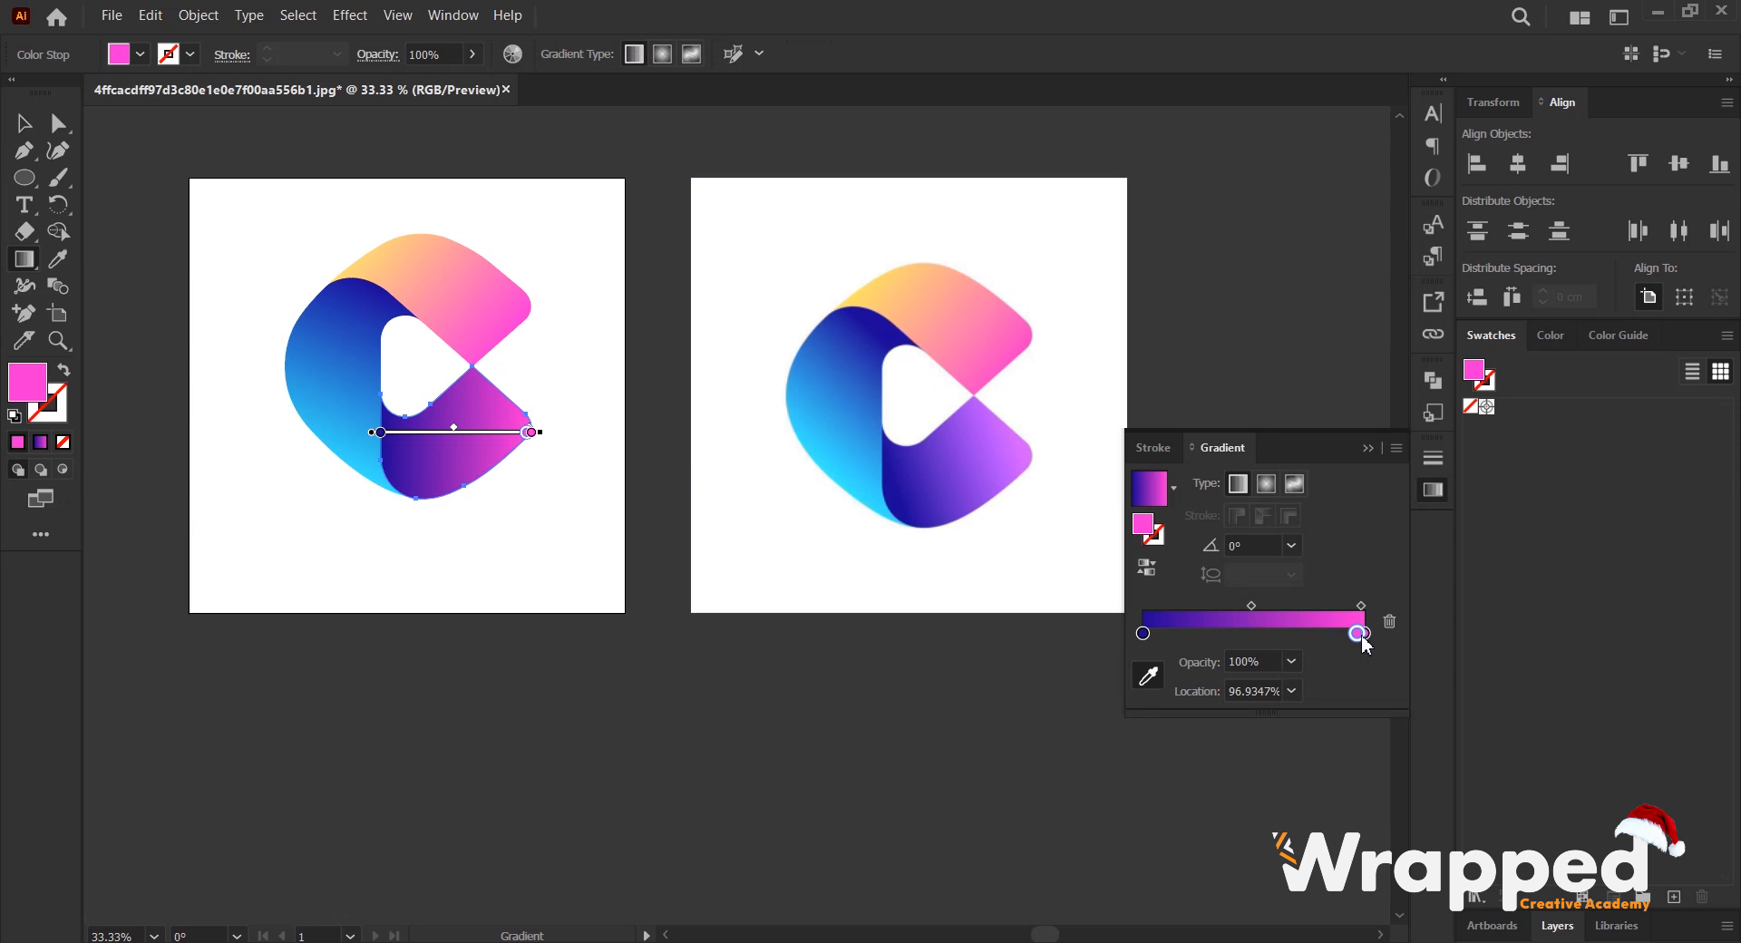
click(1389, 622)
click(1366, 632)
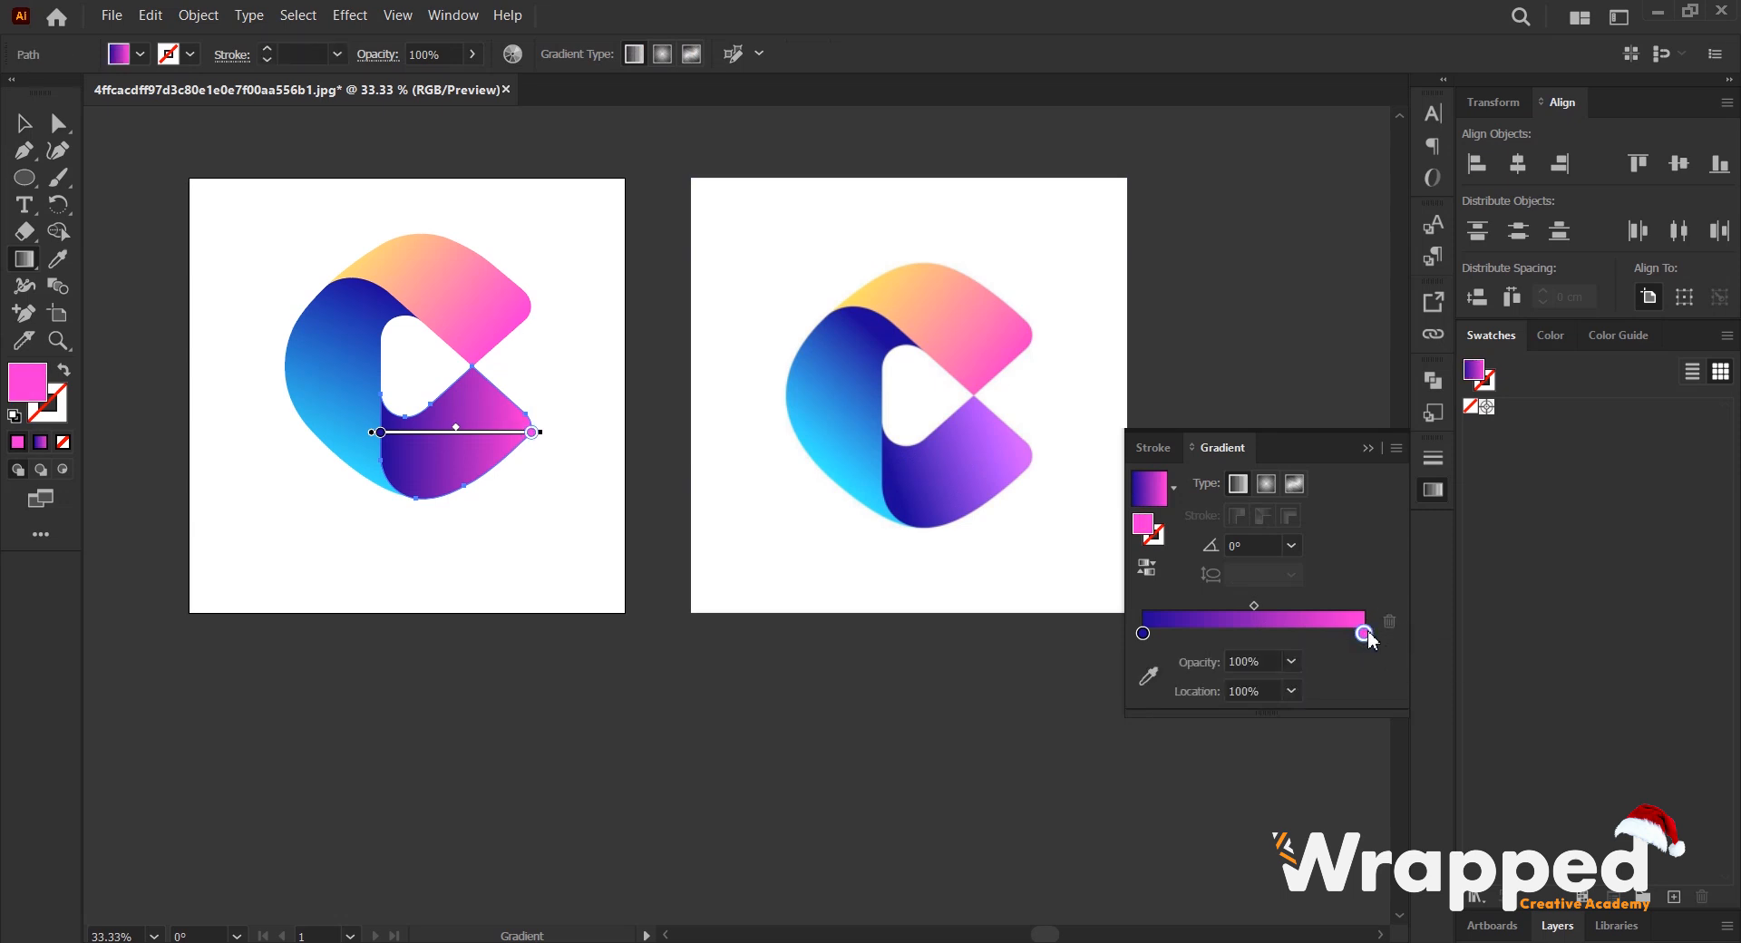
click(1148, 677)
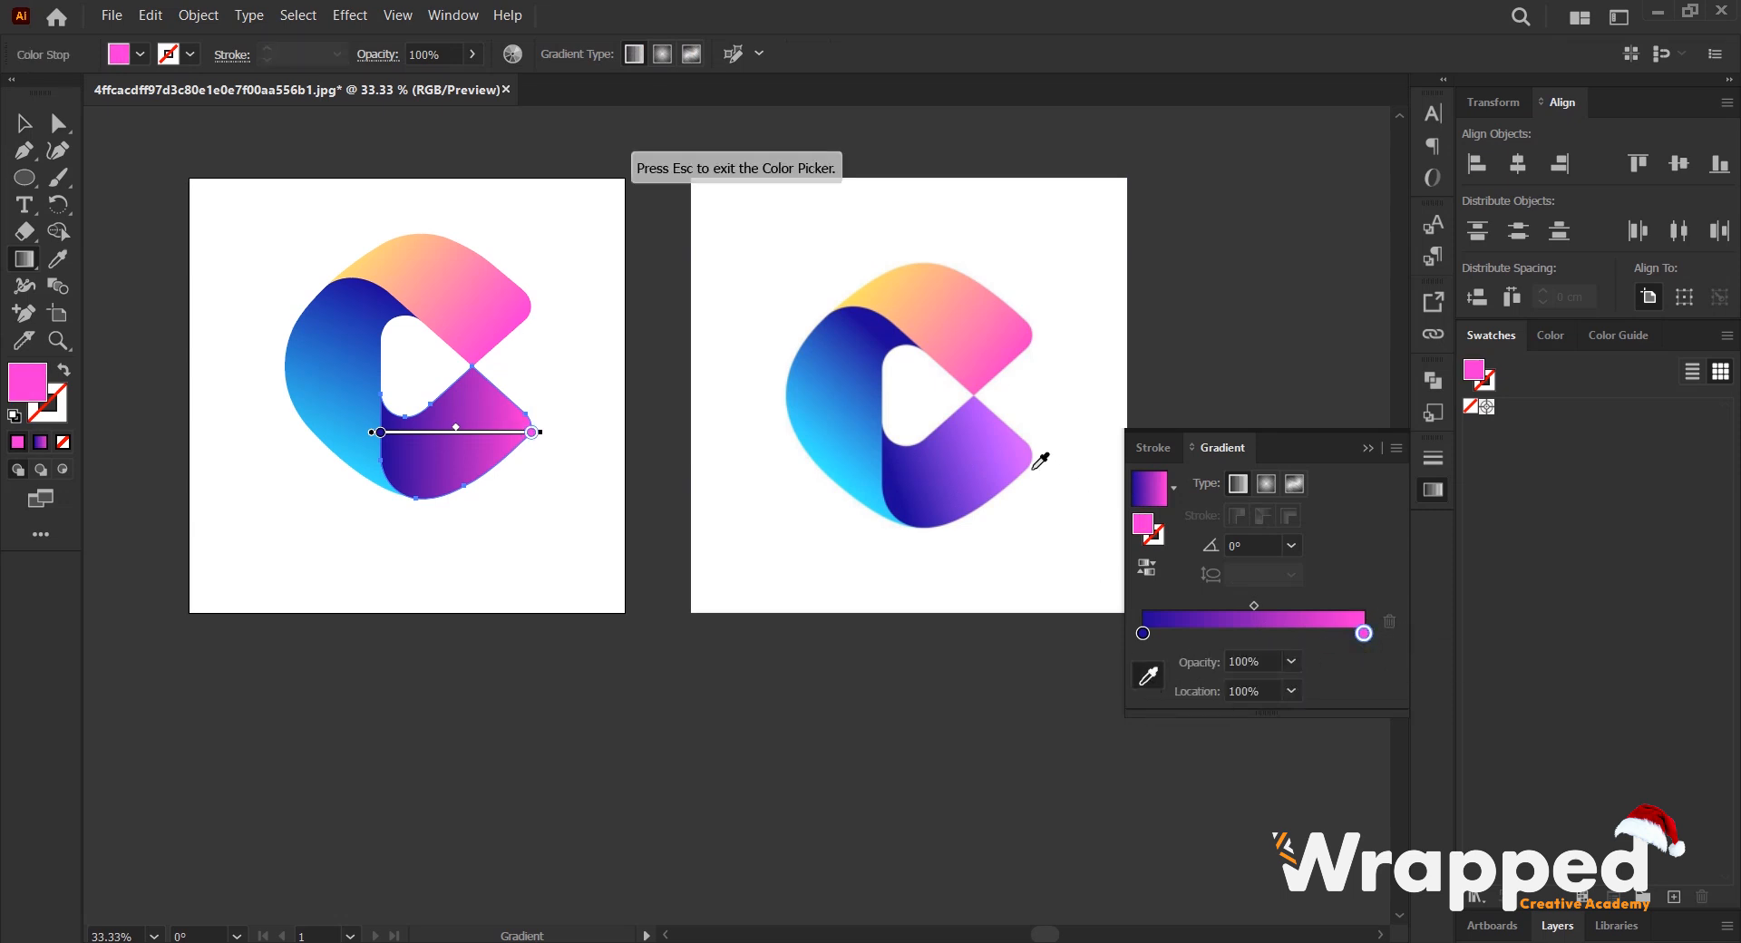
scroll(1040, 461, up, 4)
click(1035, 400)
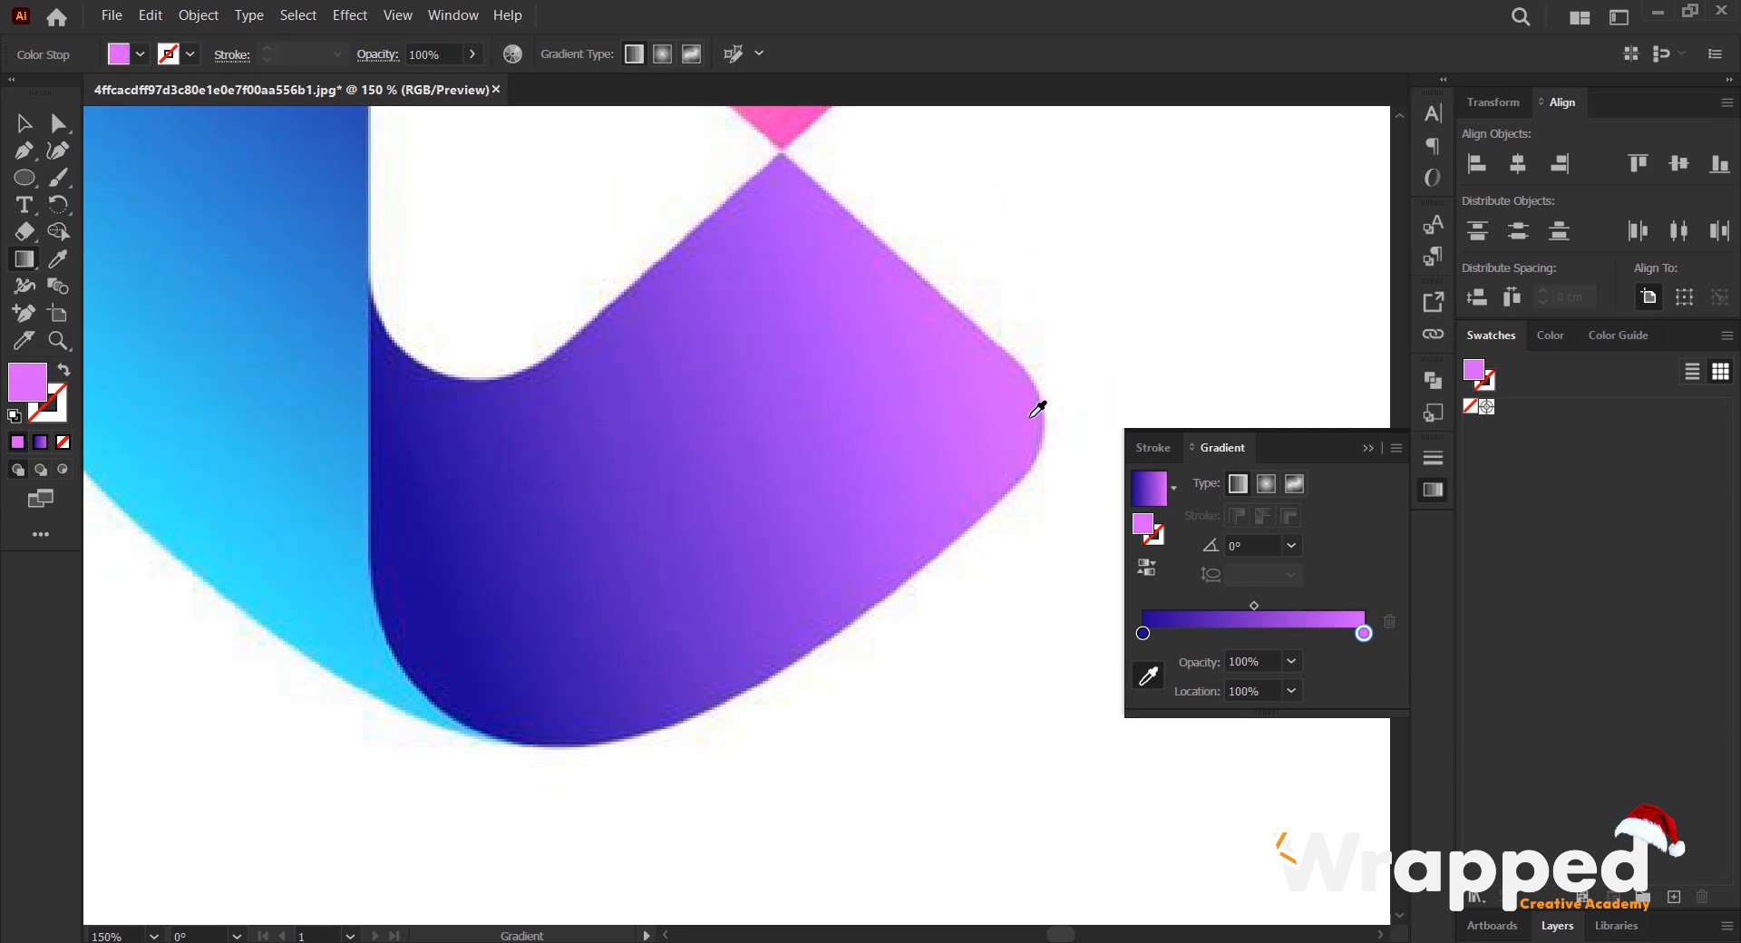
- Set the angle of the lower shape's purple gradient to 24° and deselect the shape
scroll(1020, 440, down, 4)
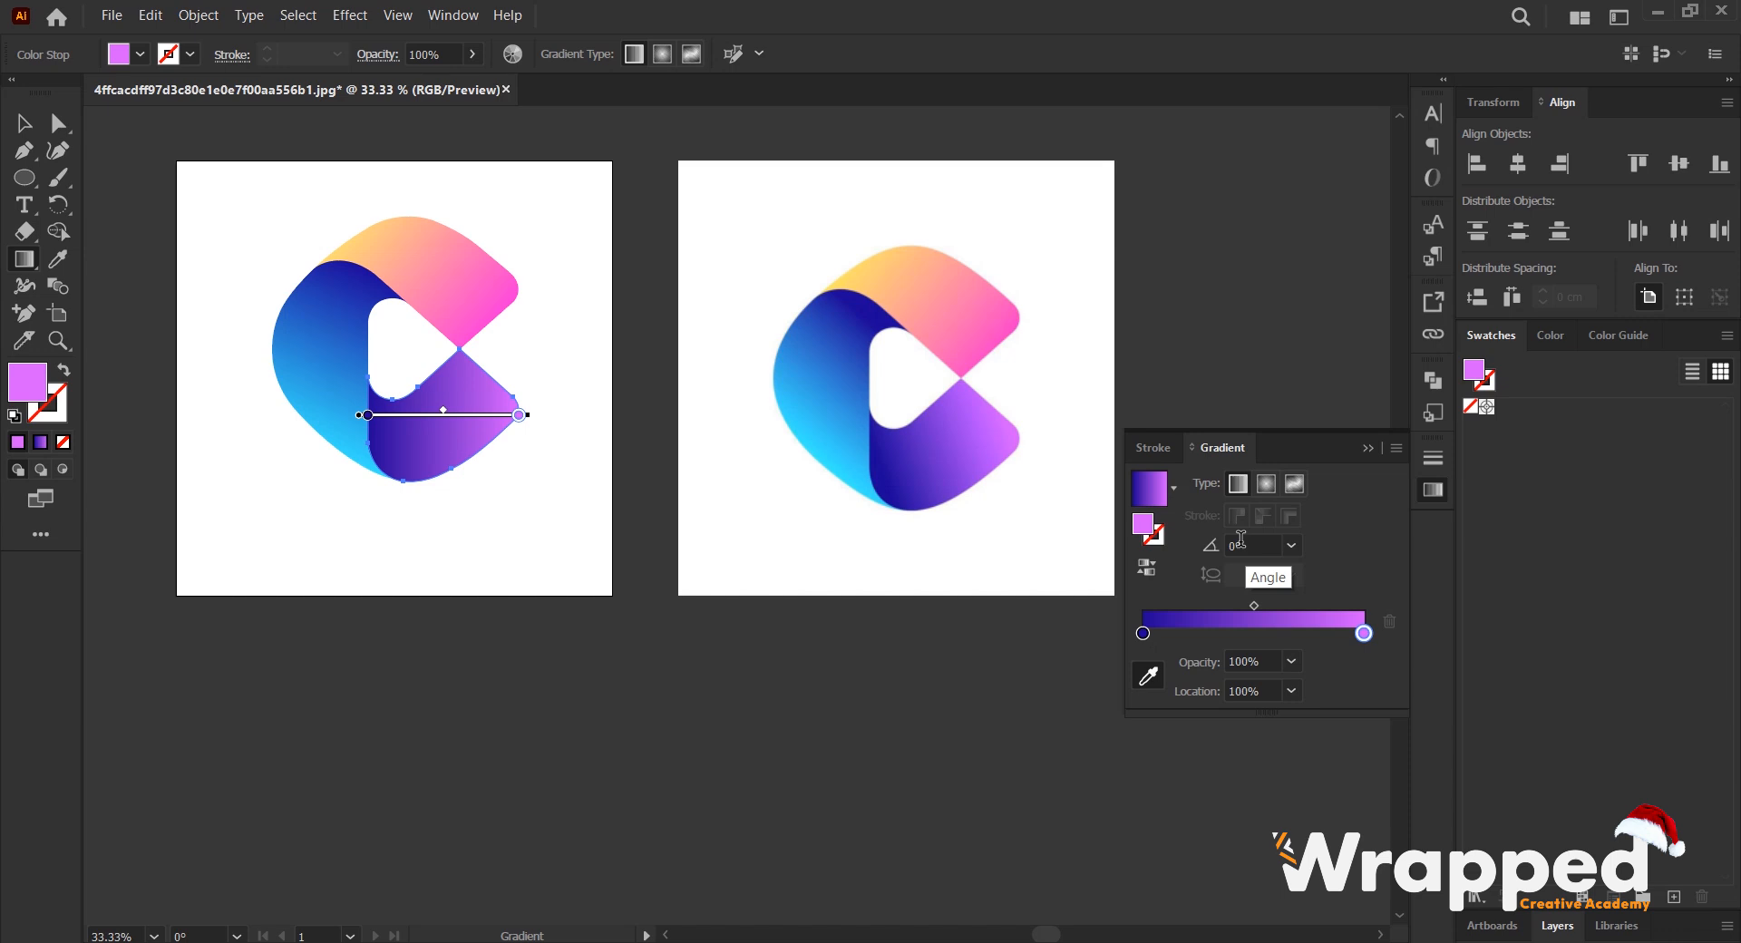
click(26, 122)
scroll(659, 373, down, 1)
scroll(658, 372, left, 3)
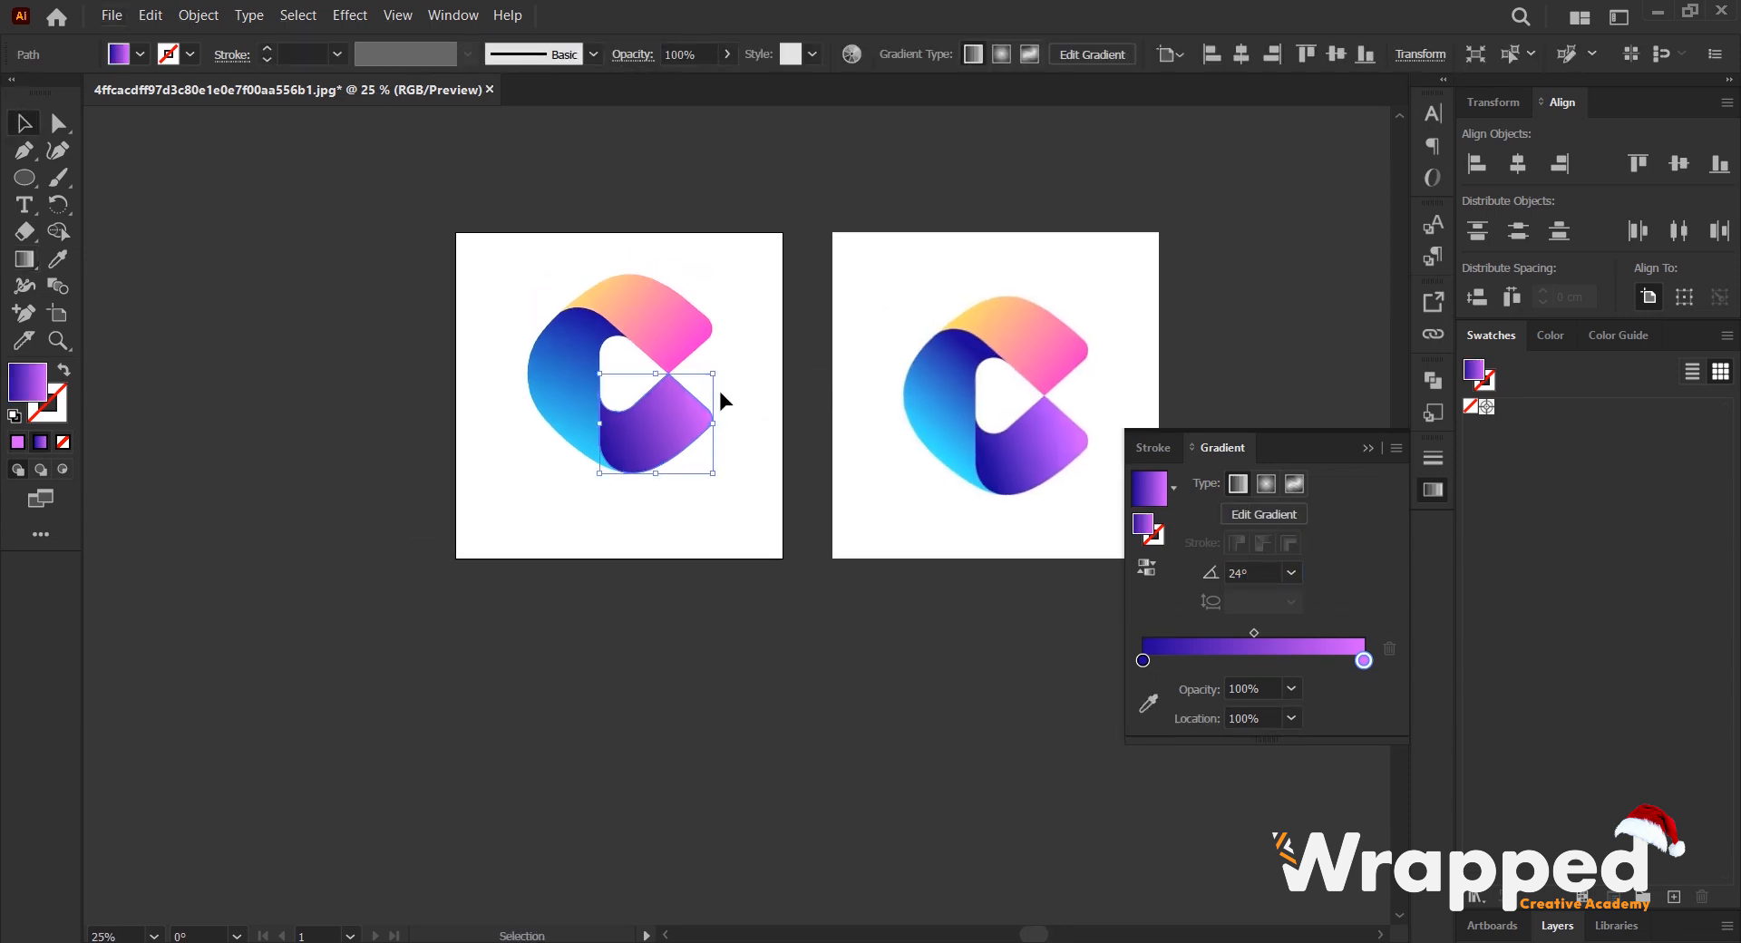
scroll(689, 381, up, 2)
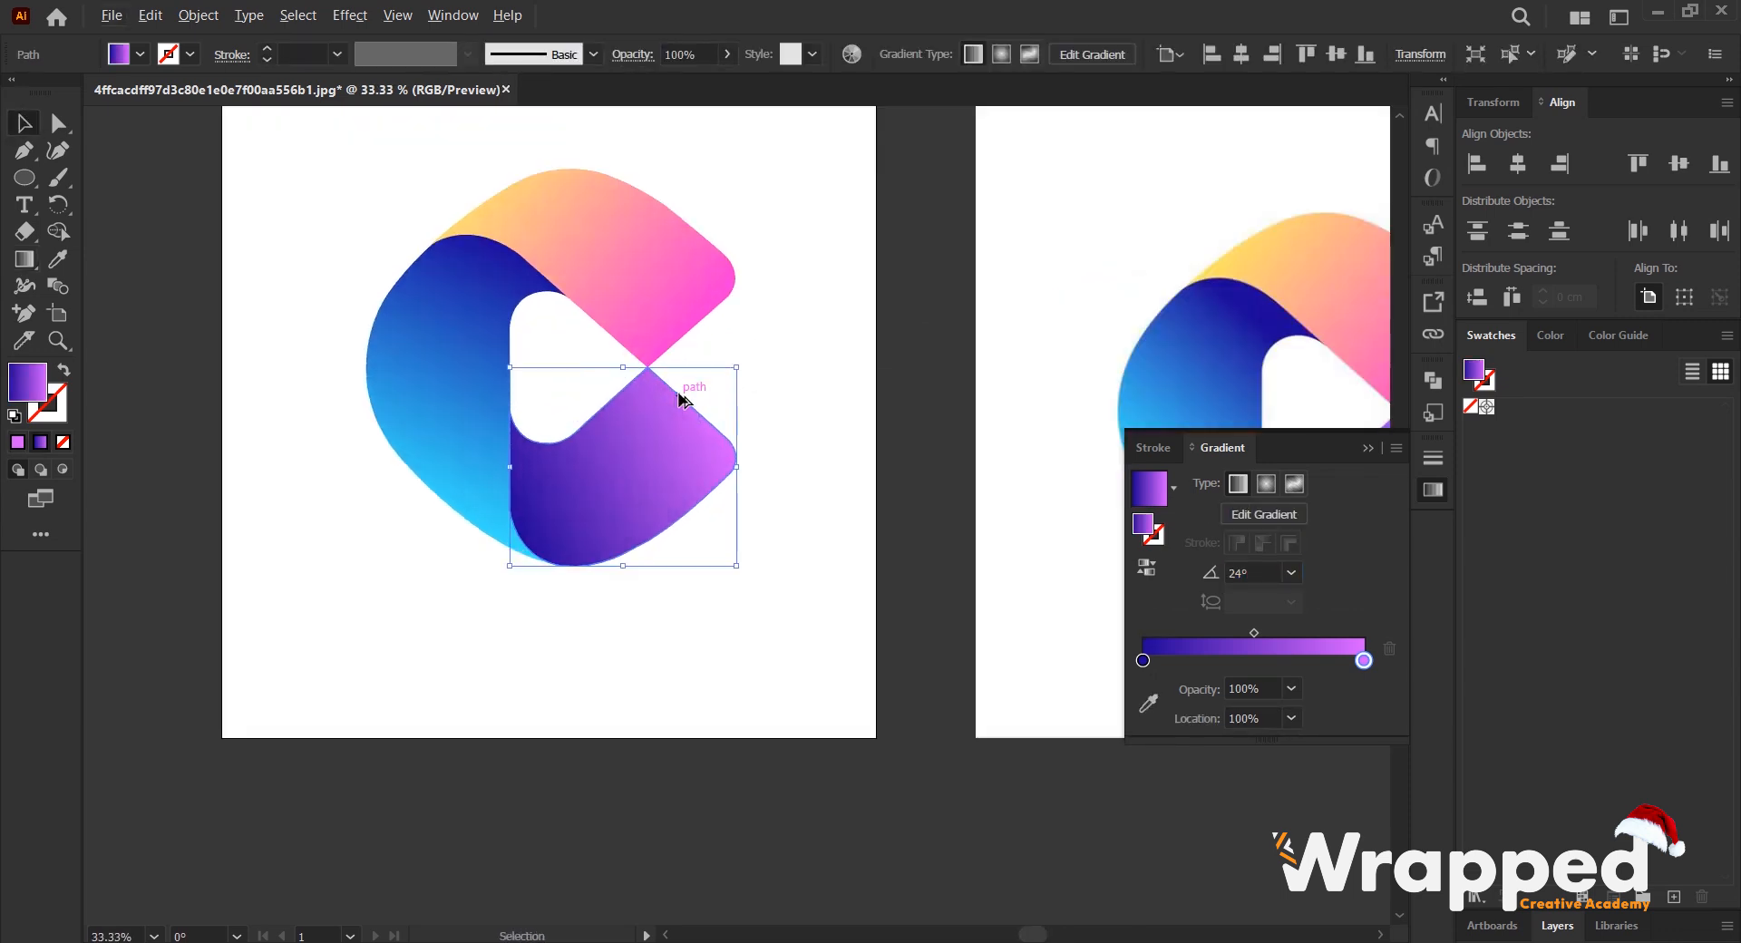
click(798, 374)
scroll(659, 391, down, 1)
drag(695, 355, 606, 310)
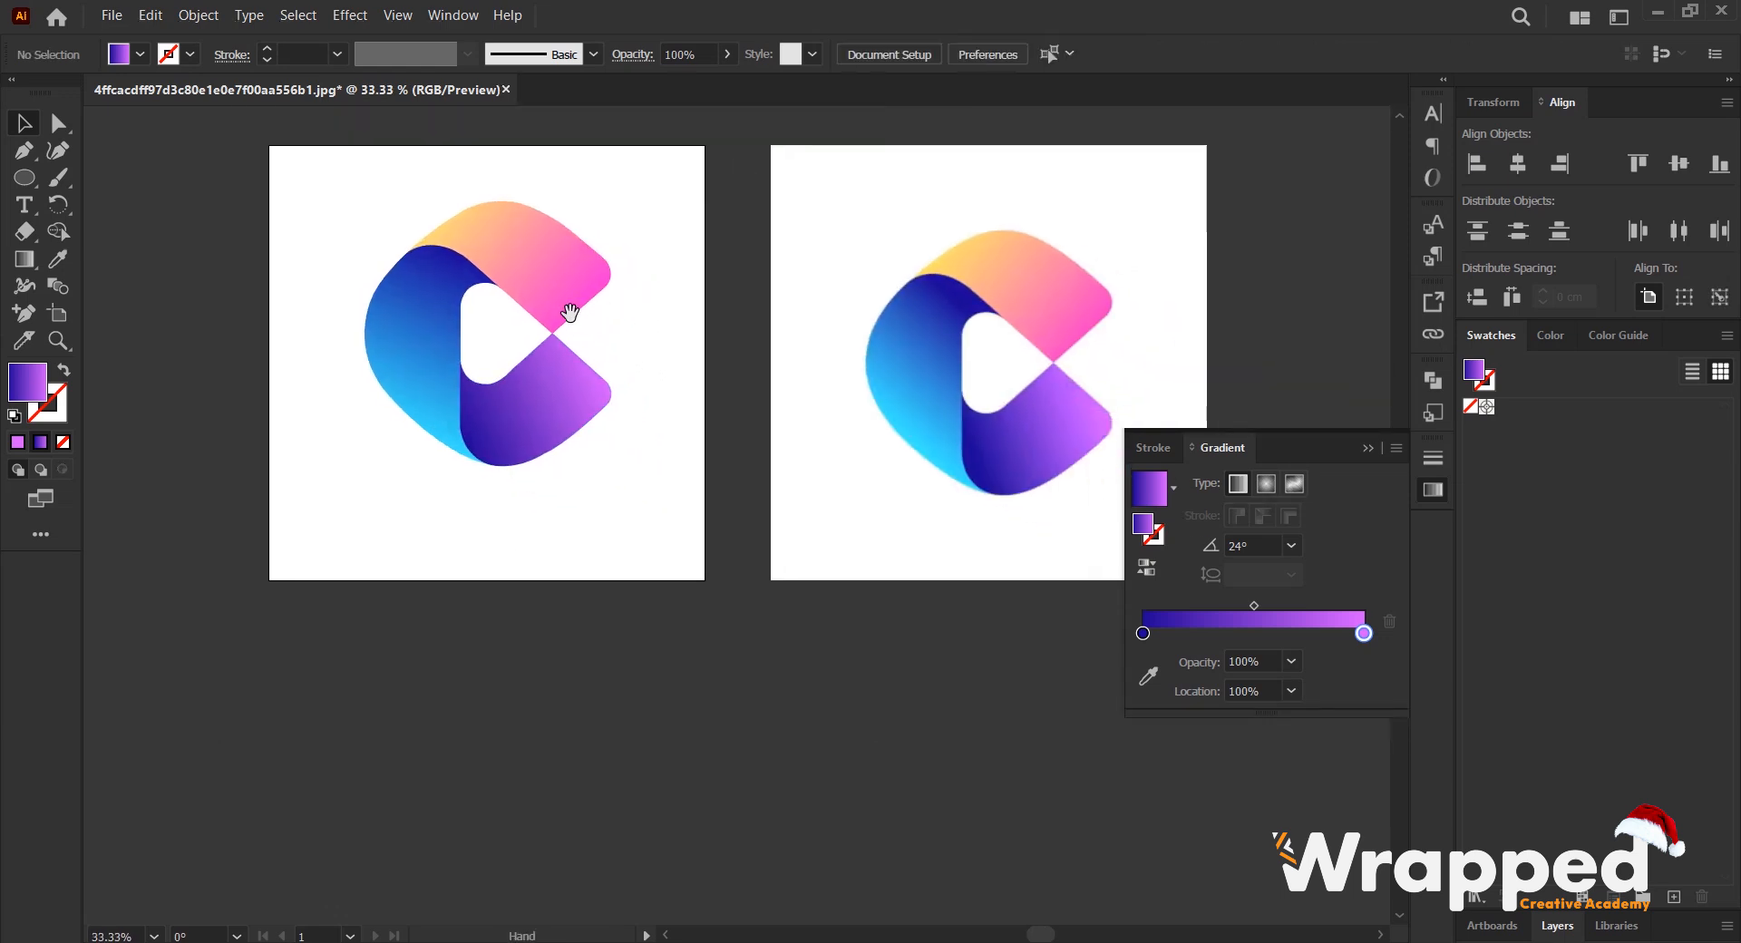
- Group the recreated C logo's shapes and centre the group horizontally and vertically on the artboard
drag(317, 195, 639, 537)
right_click(515, 240)
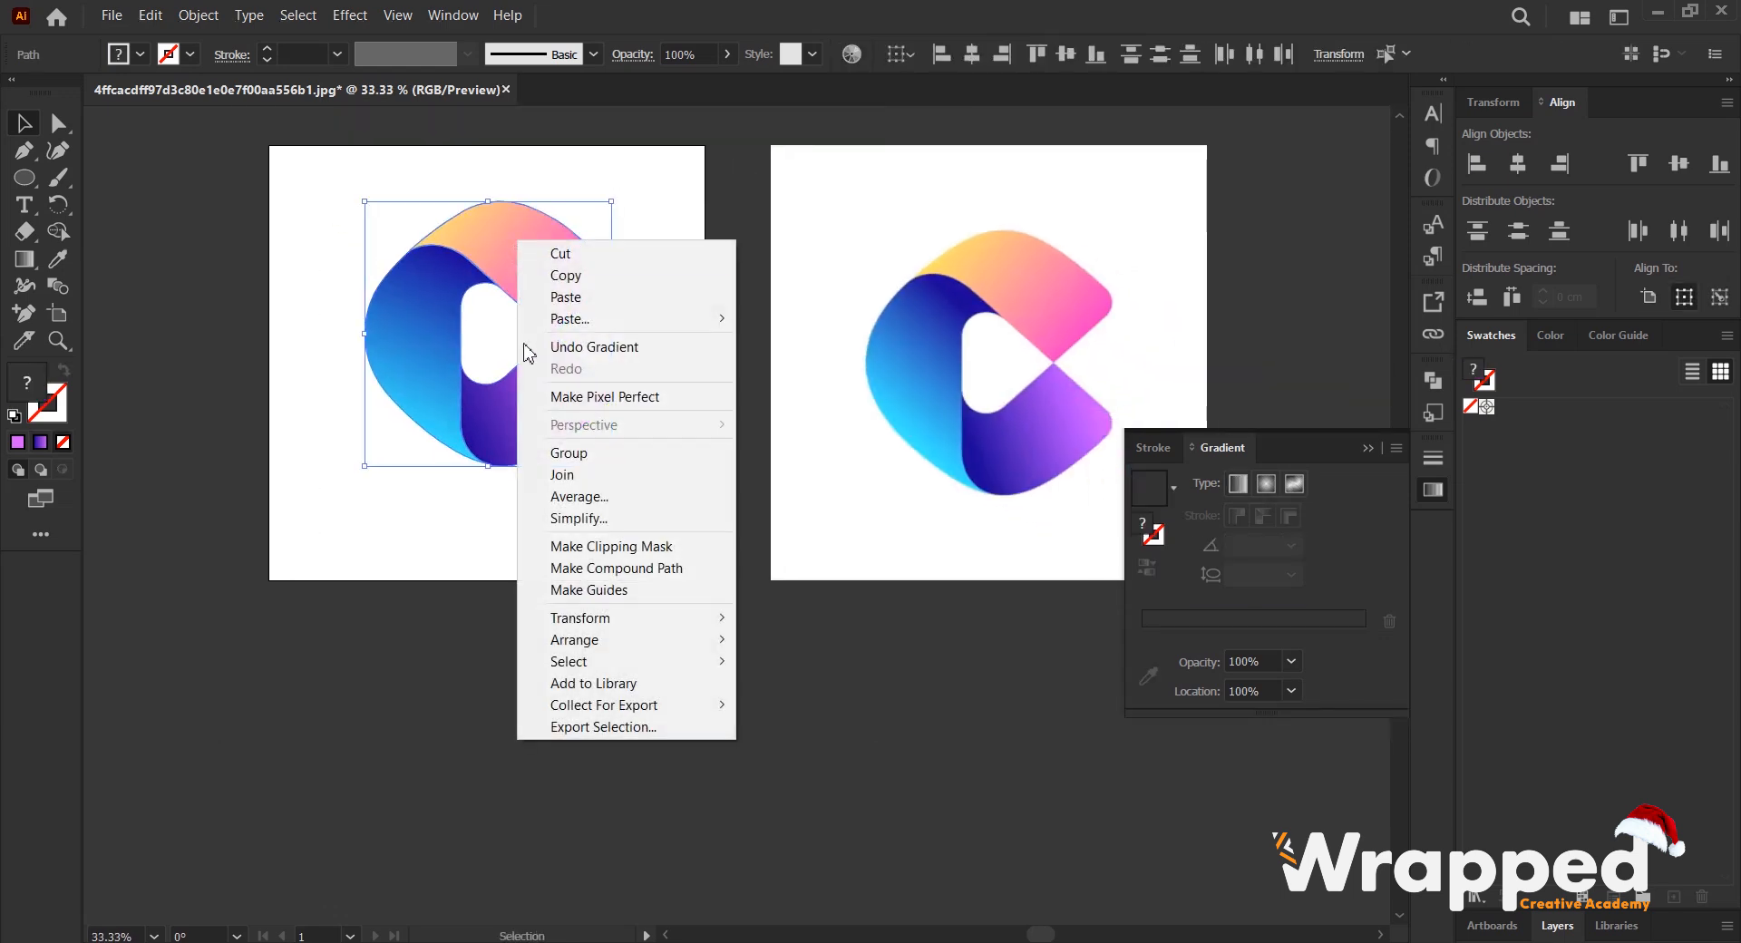
click(555, 454)
click(969, 60)
click(1066, 55)
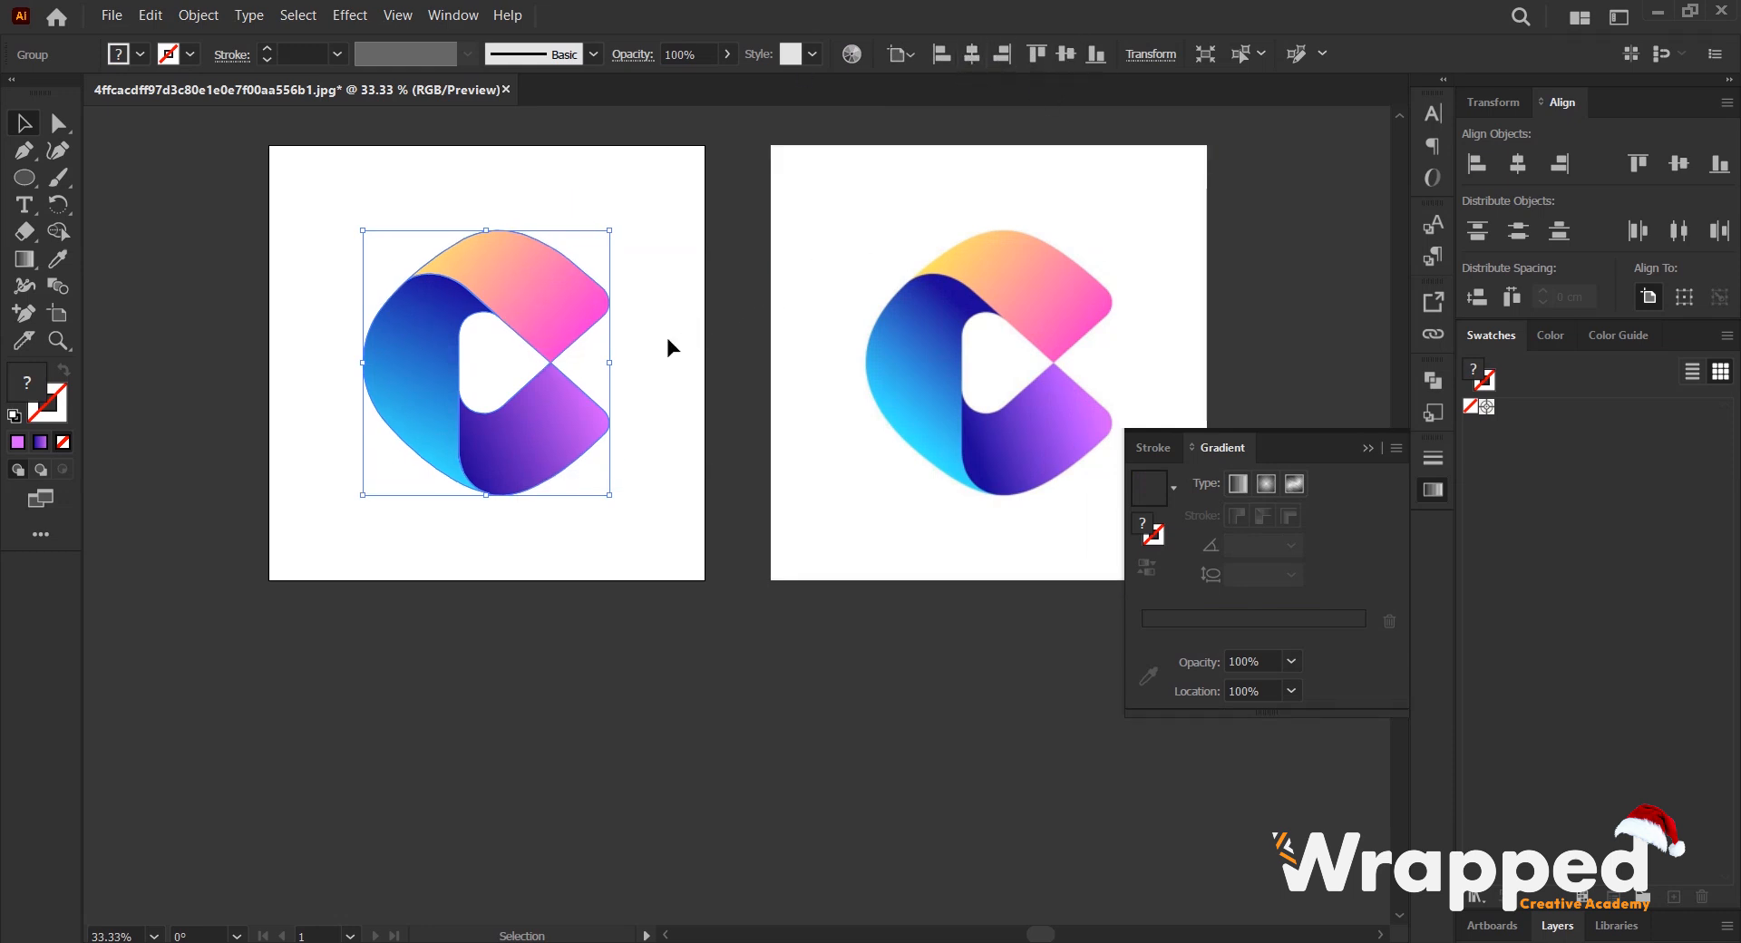
- Move the C reference image directly below the logo's artboard
key(ctrl+minus)
drag(794, 368, 304, 677)
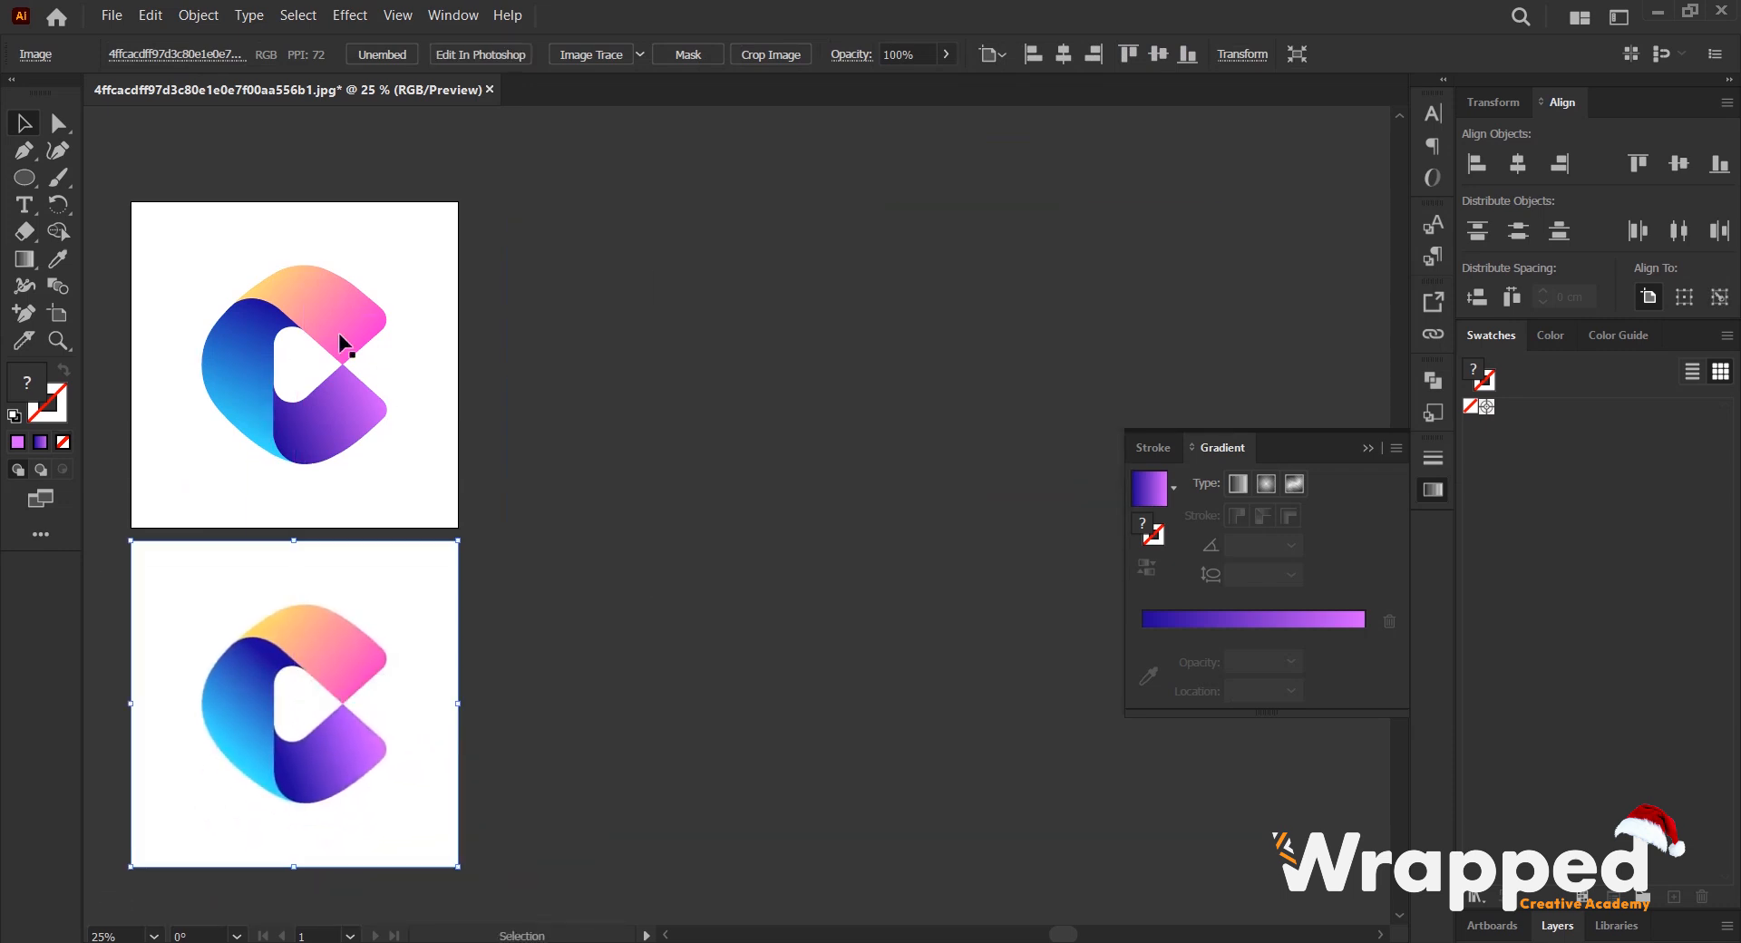
- Duplicate the artboard beside the original and delete the C logo copy from it
click(57, 314)
drag(198, 253, 594, 309)
key(v)
click(771, 454)
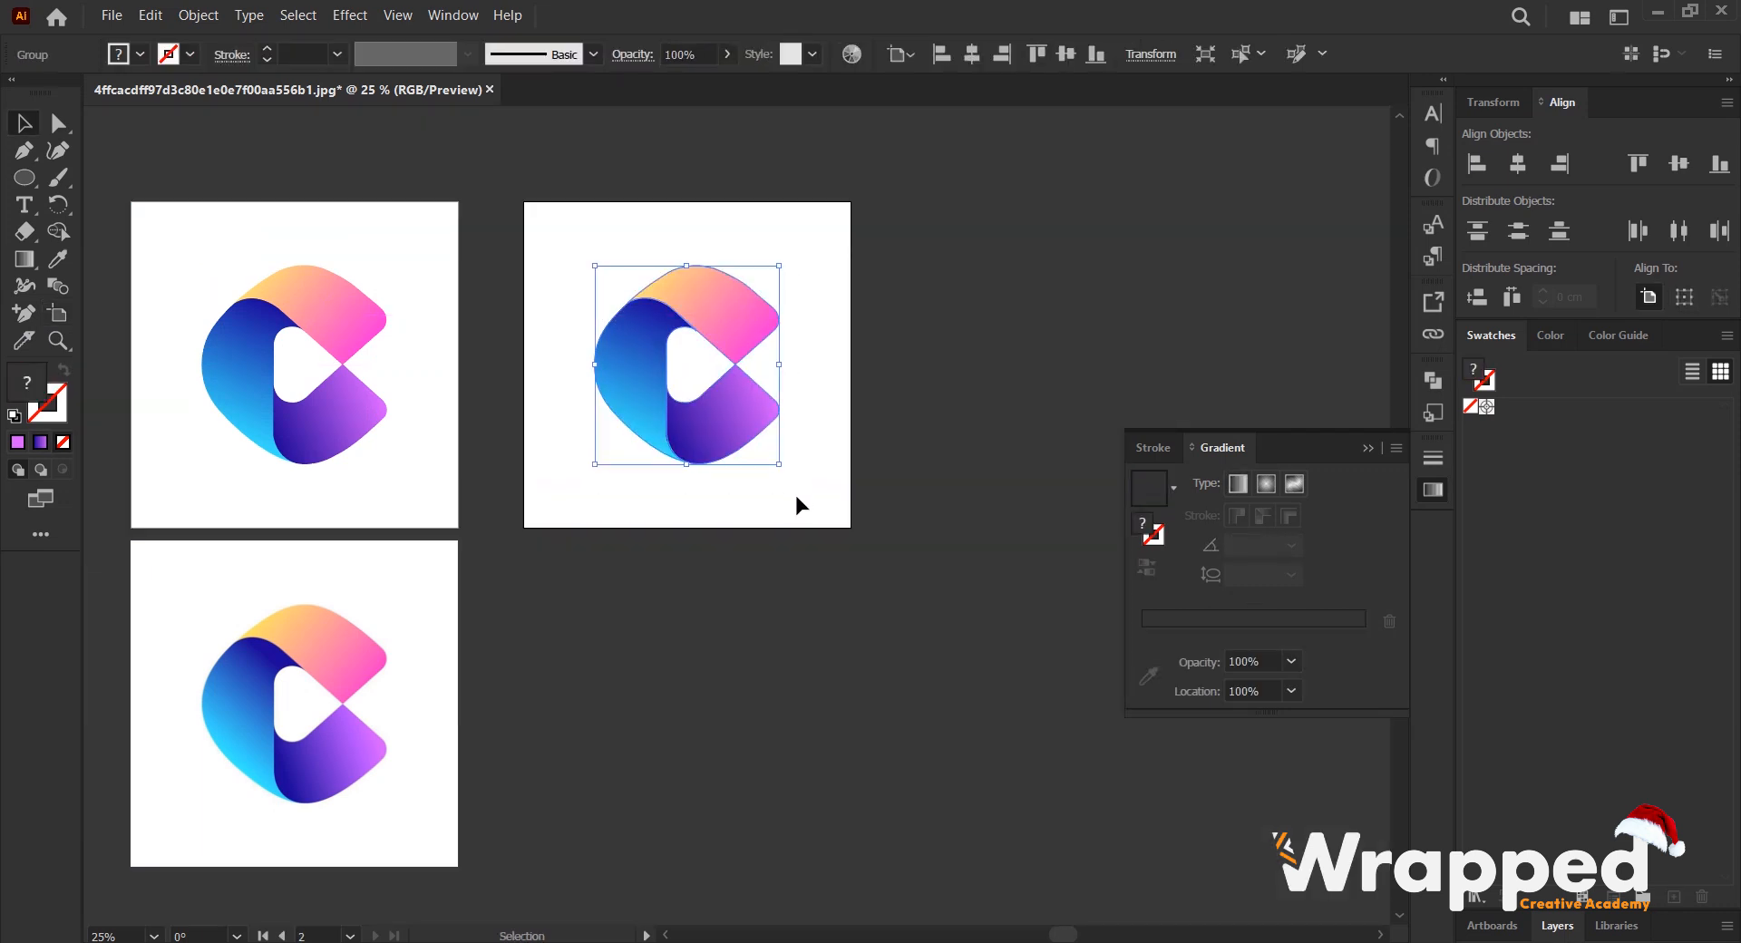
key(Delete)
- Bring the P logo reference image in from the file window and scale it to about 26 cm square over the empty artboard
key(alt+Tab)
click(569, 334)
click(360, 318)
drag(374, 272, 592, 208)
key(alt+Tab)
scroll(716, 395, up, 1)
drag(673, 355, 897, 609)
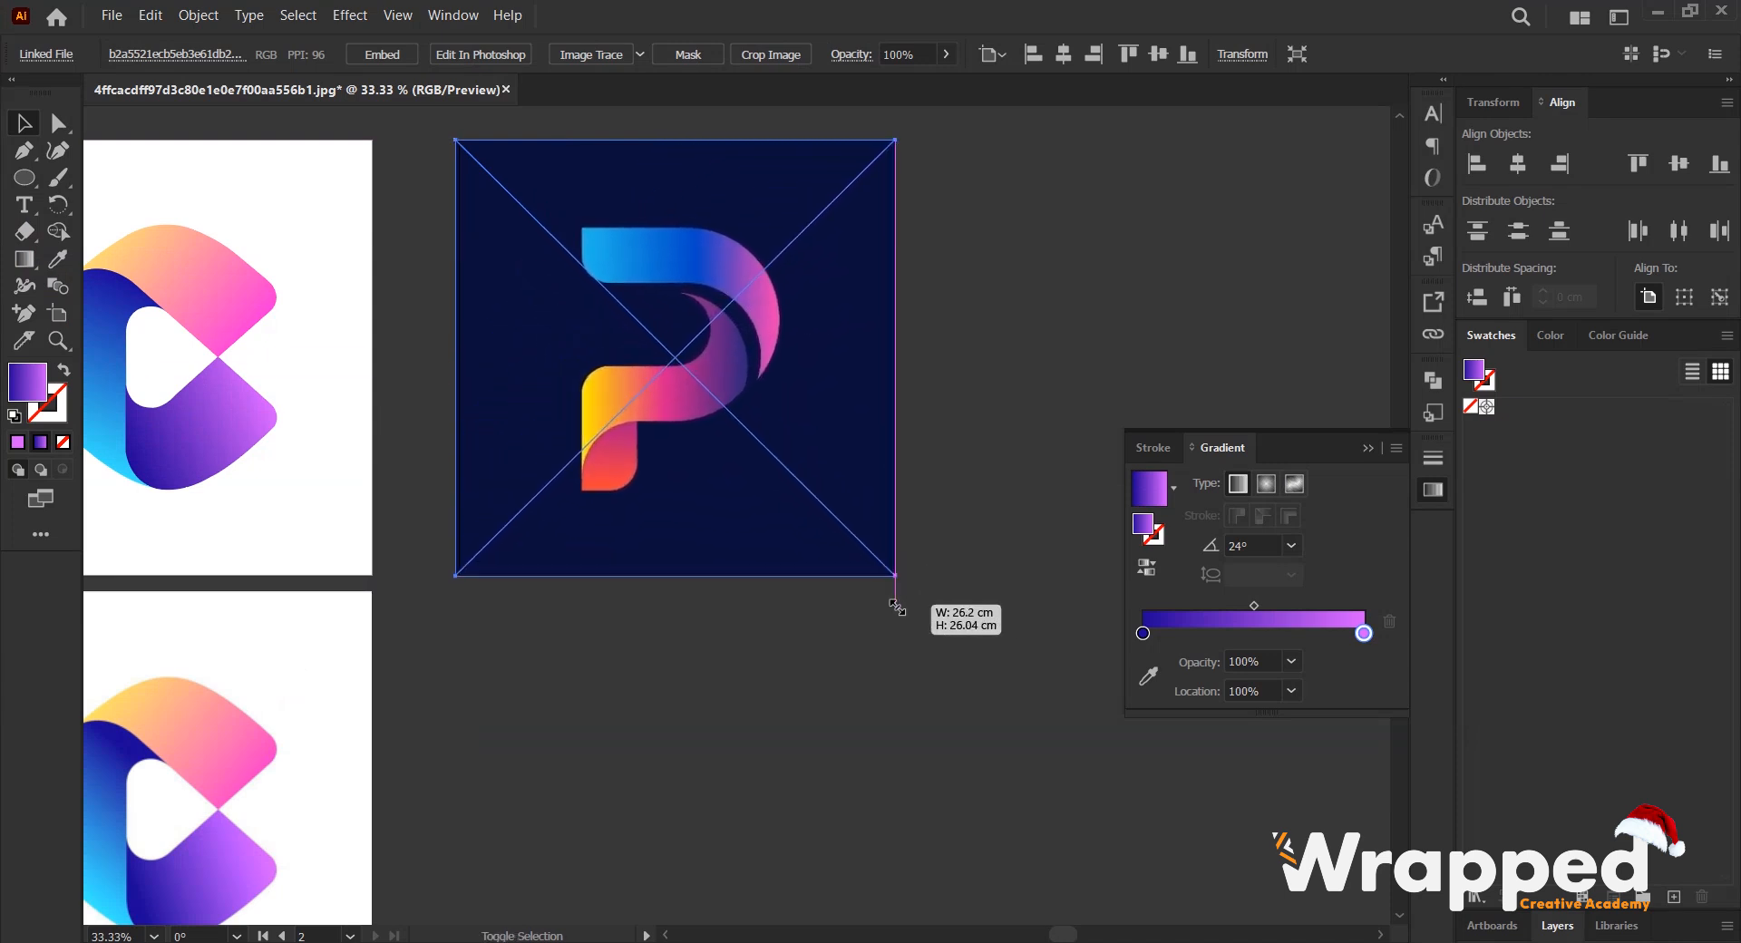
click(1004, 481)
key(ctrl+0)
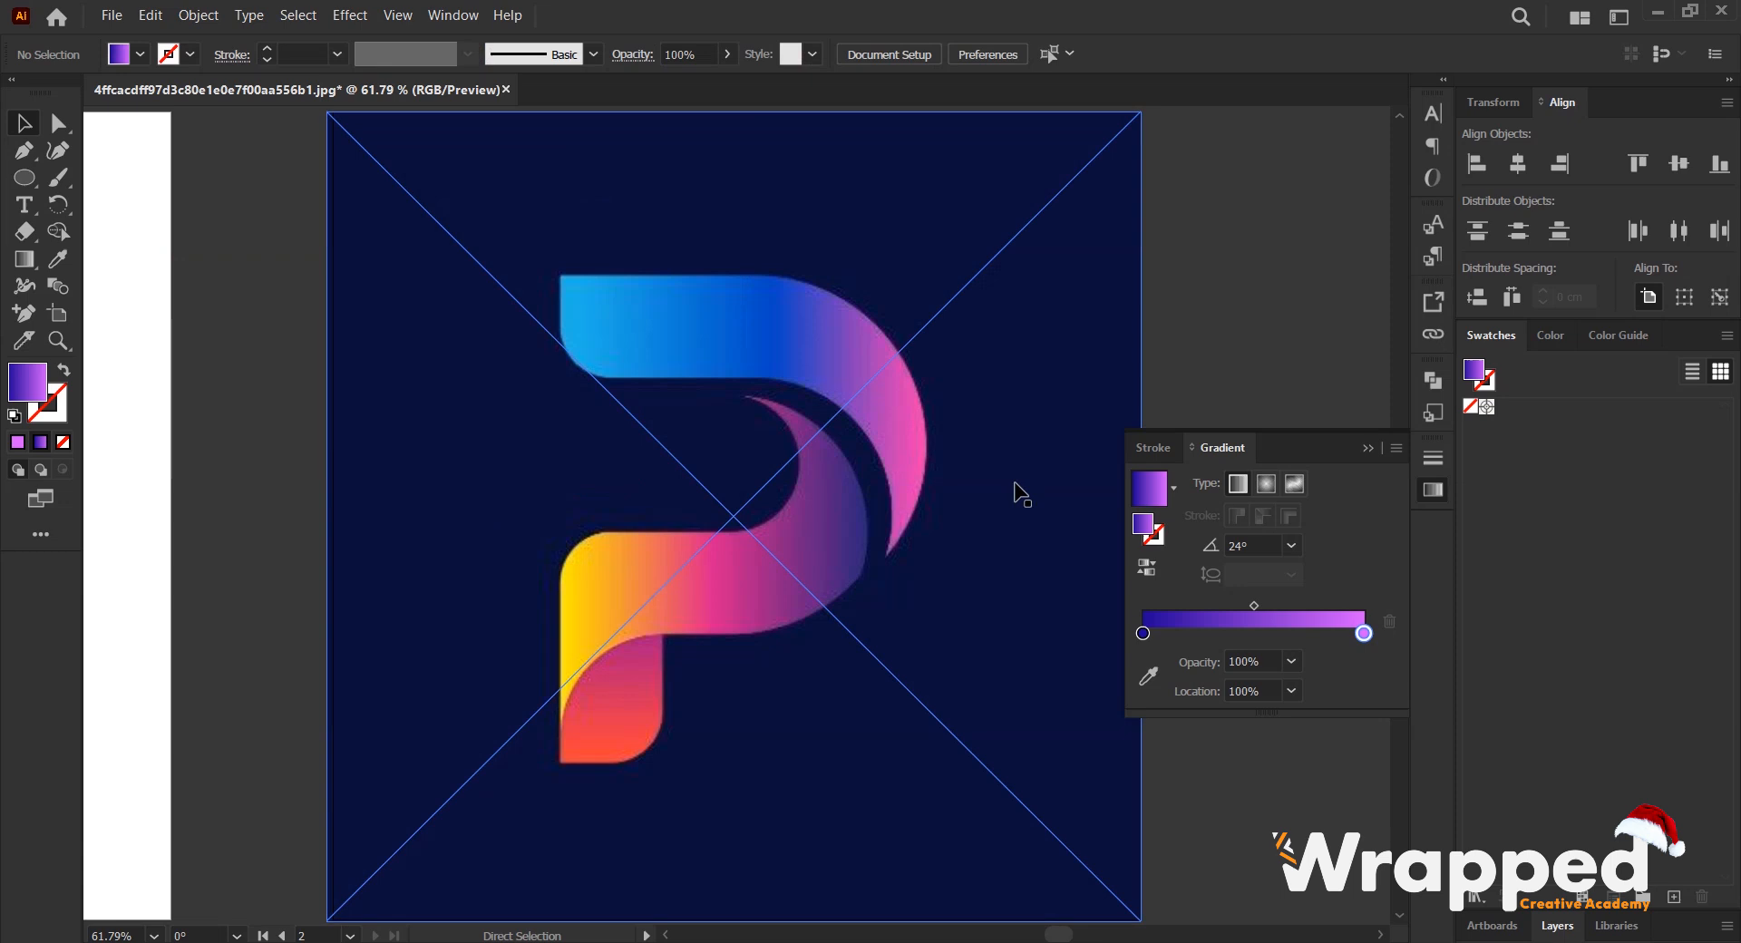
- Lock the P logo reference image in place on the second artboard
scroll(651, 431, down, 2)
scroll(653, 459, down, 2)
scroll(784, 365, down, 1)
scroll(759, 399, down, 1)
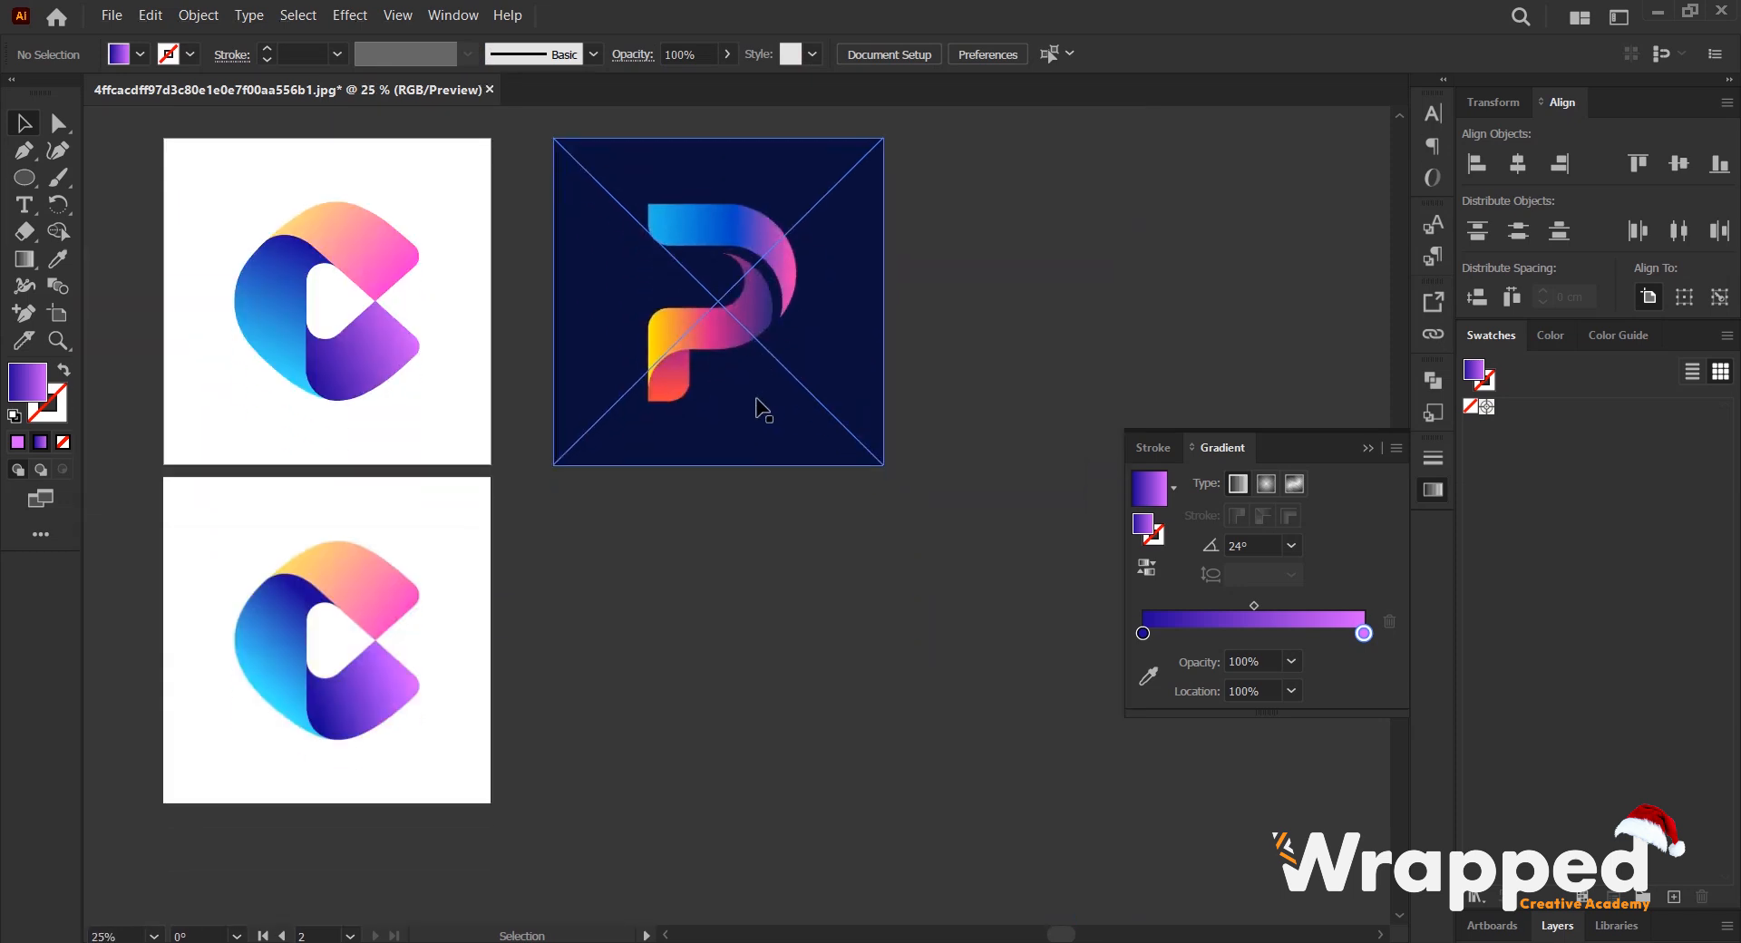
scroll(758, 239, up, 1)
scroll(758, 209, up, 1)
click(199, 16)
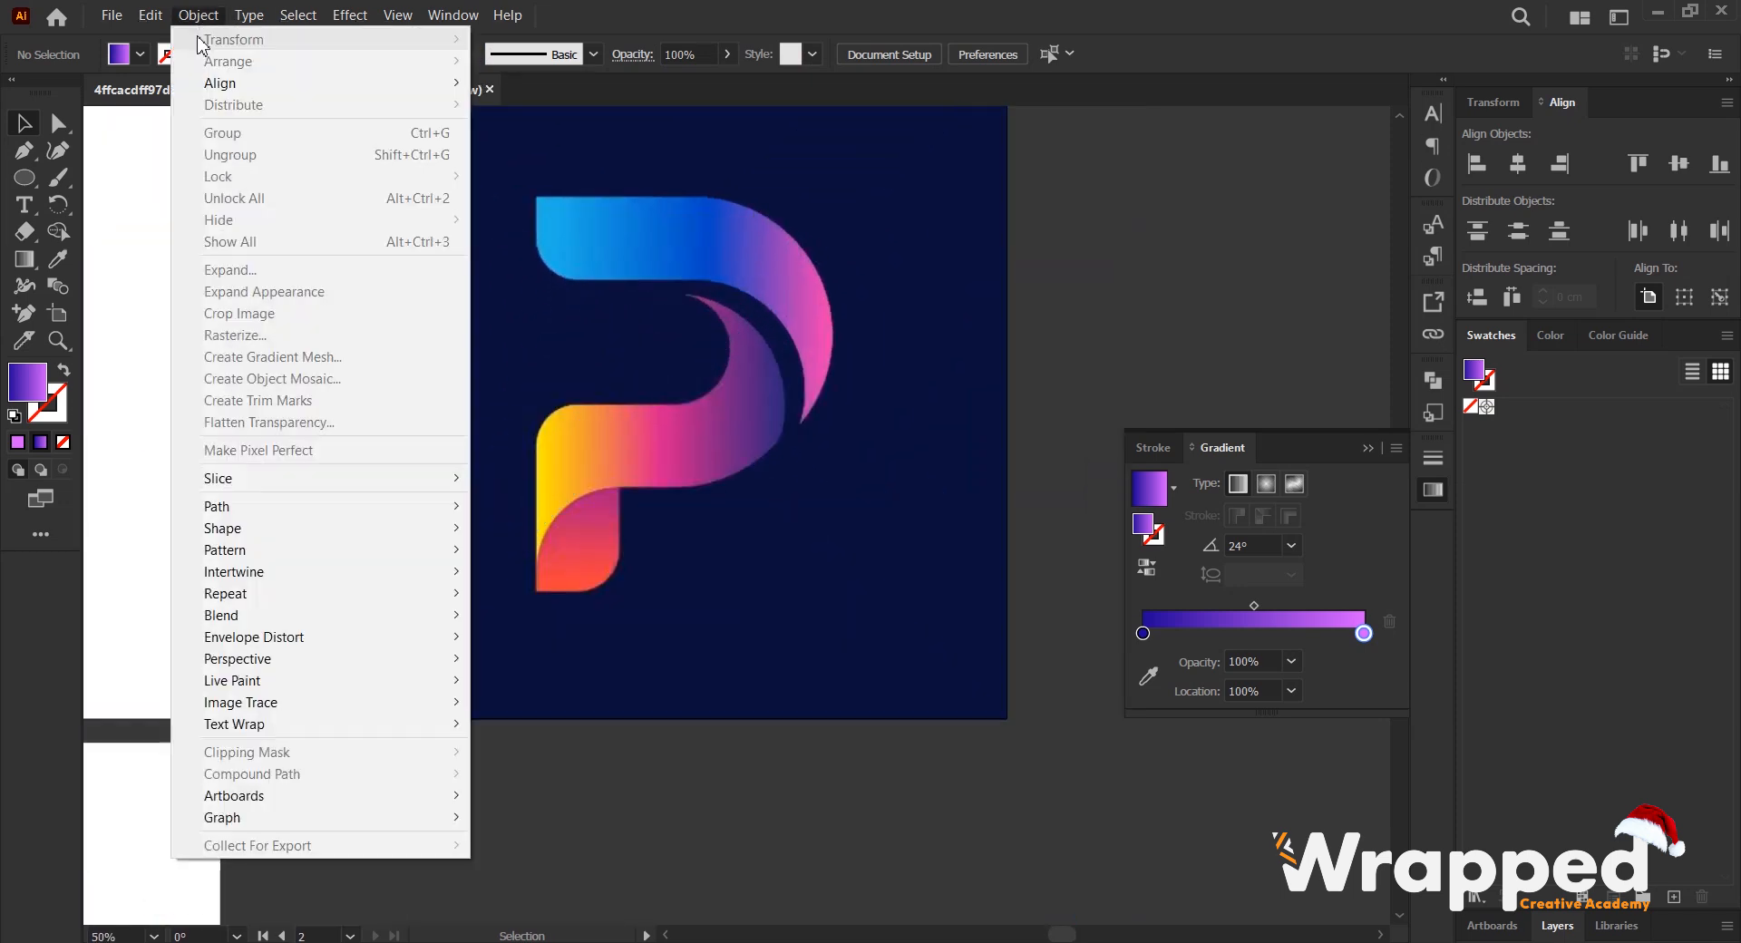
click(780, 361)
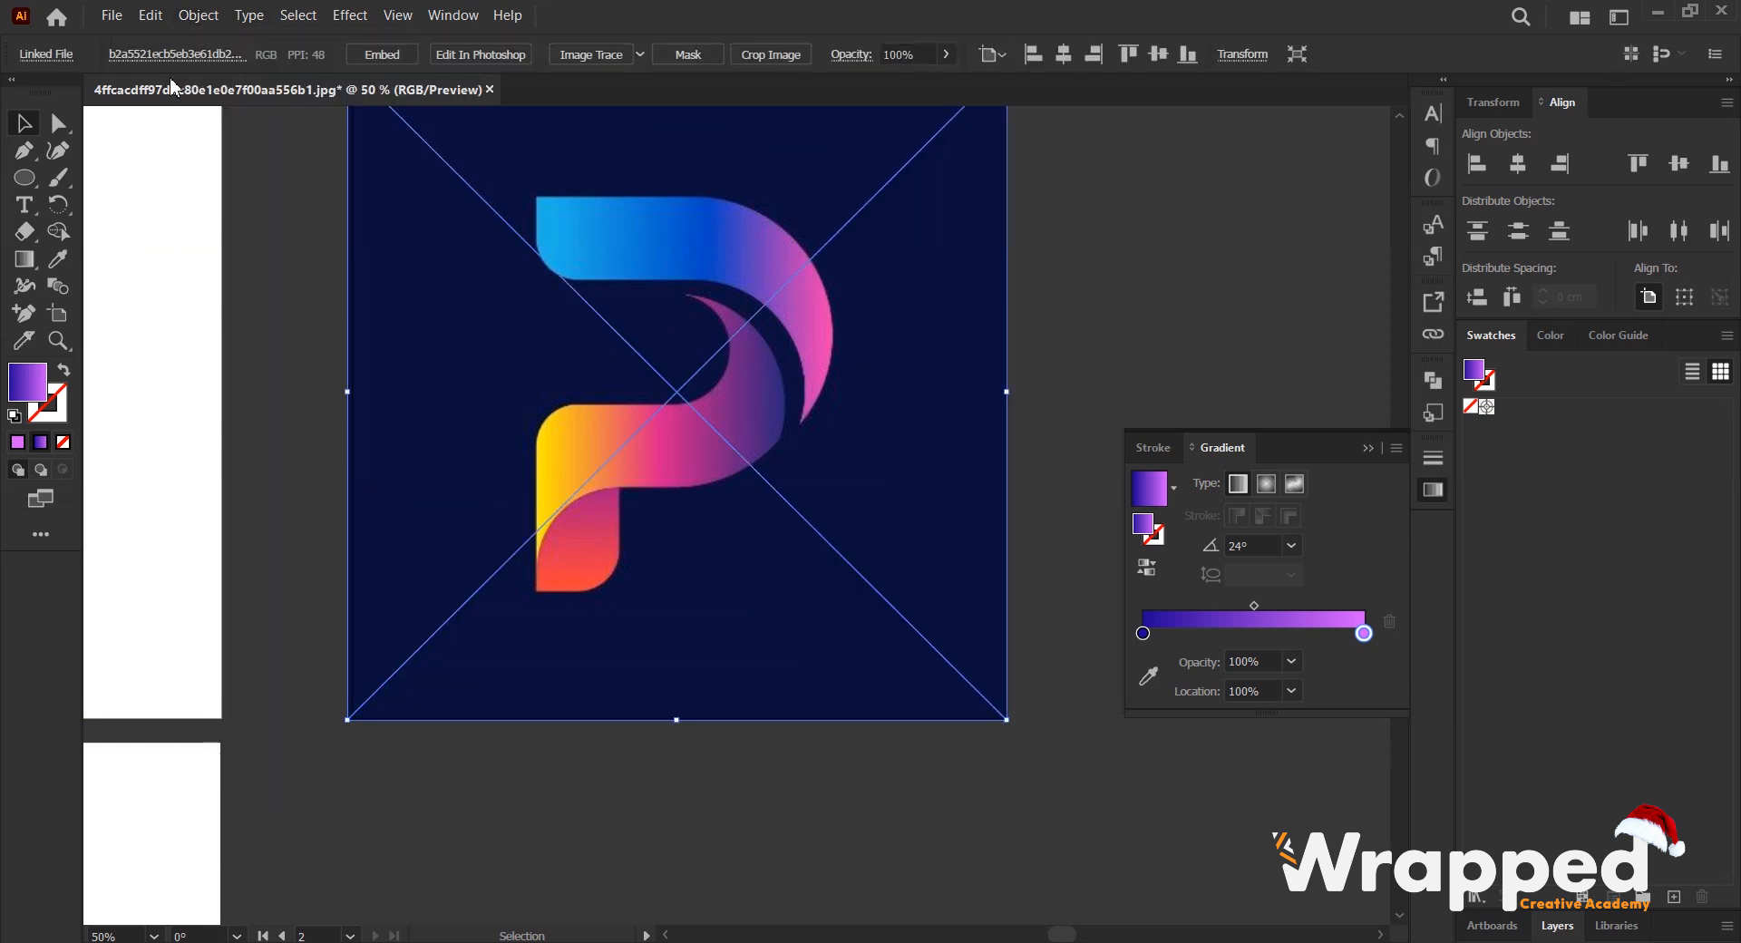
click(201, 15)
mouse_move(248, 176)
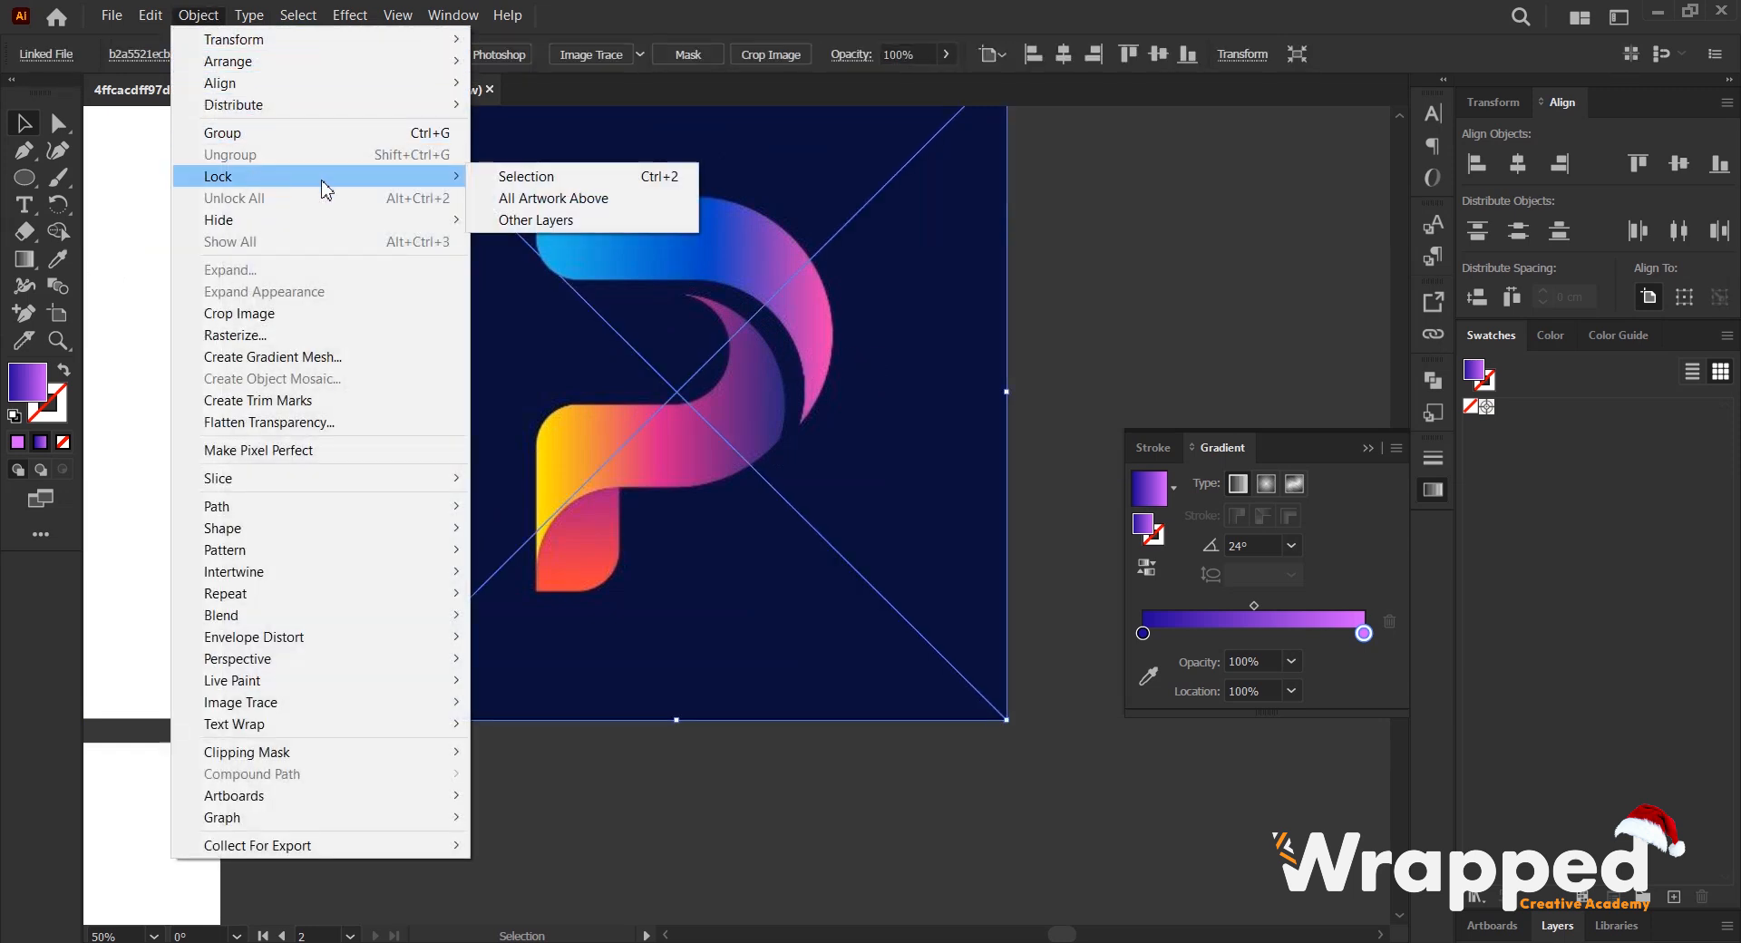
click(525, 182)
- Trace the blue-to-pink band's upper edge and outer curve with the Pen tool, down to its pointed tip
scroll(810, 405, down, 1)
scroll(807, 298, up, 1)
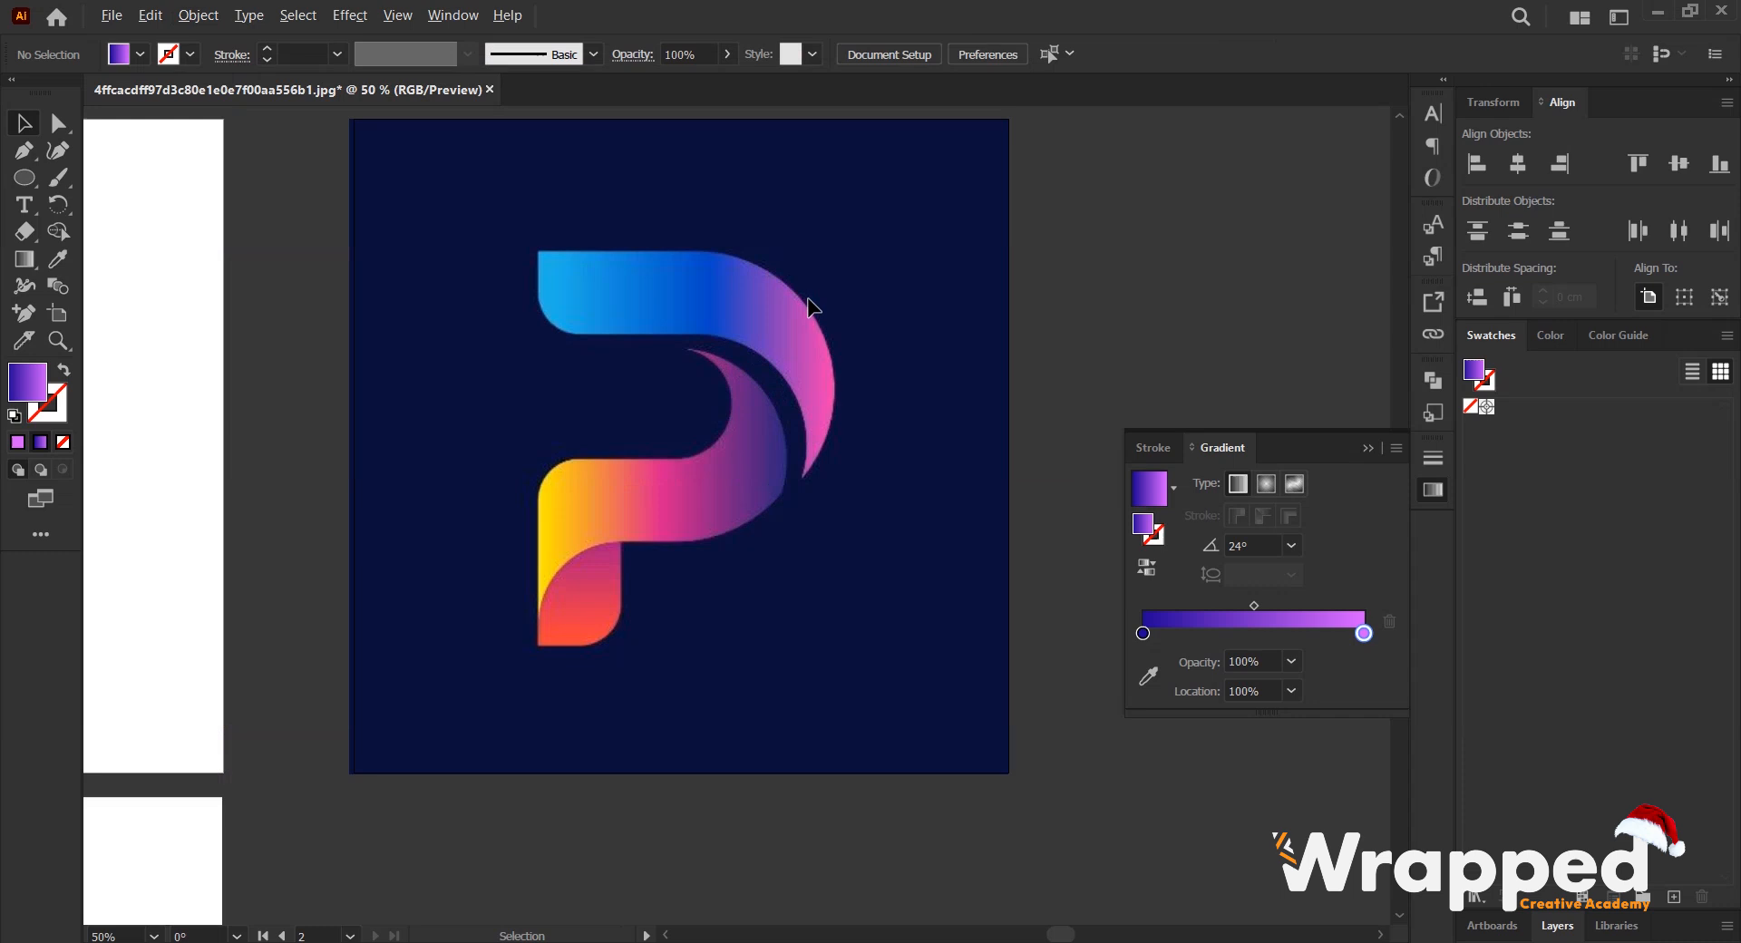
drag(752, 314, 775, 366)
scroll(783, 376, up, 1)
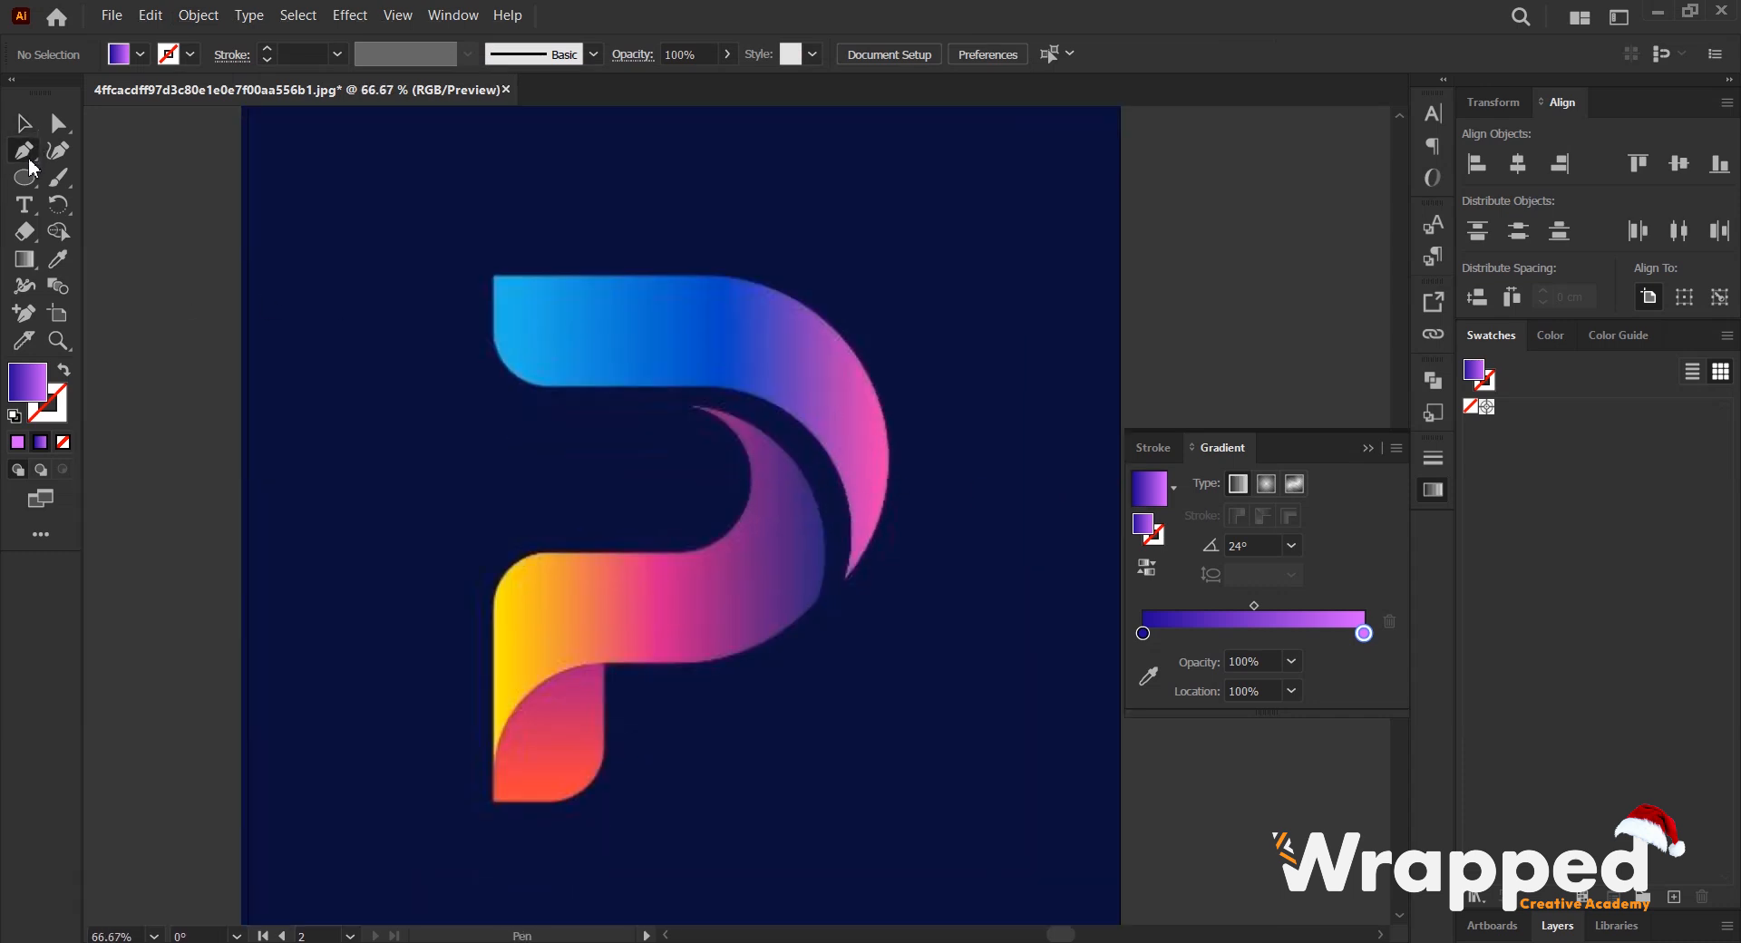
scroll(788, 351, up, 1)
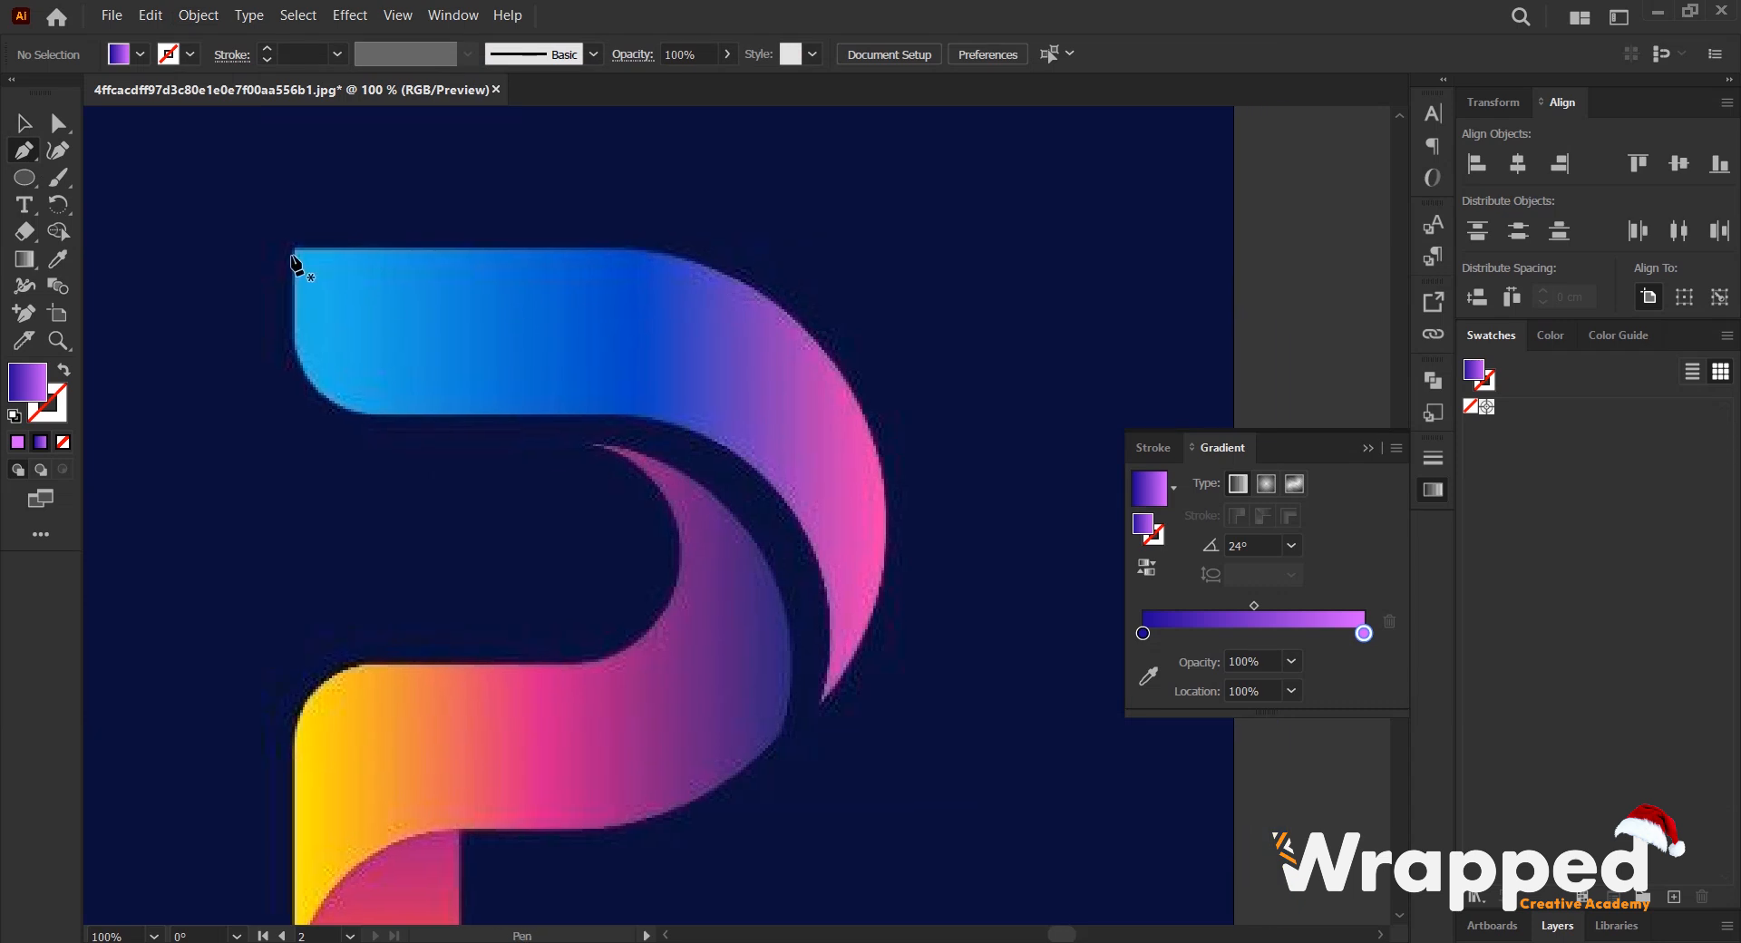
click(296, 248)
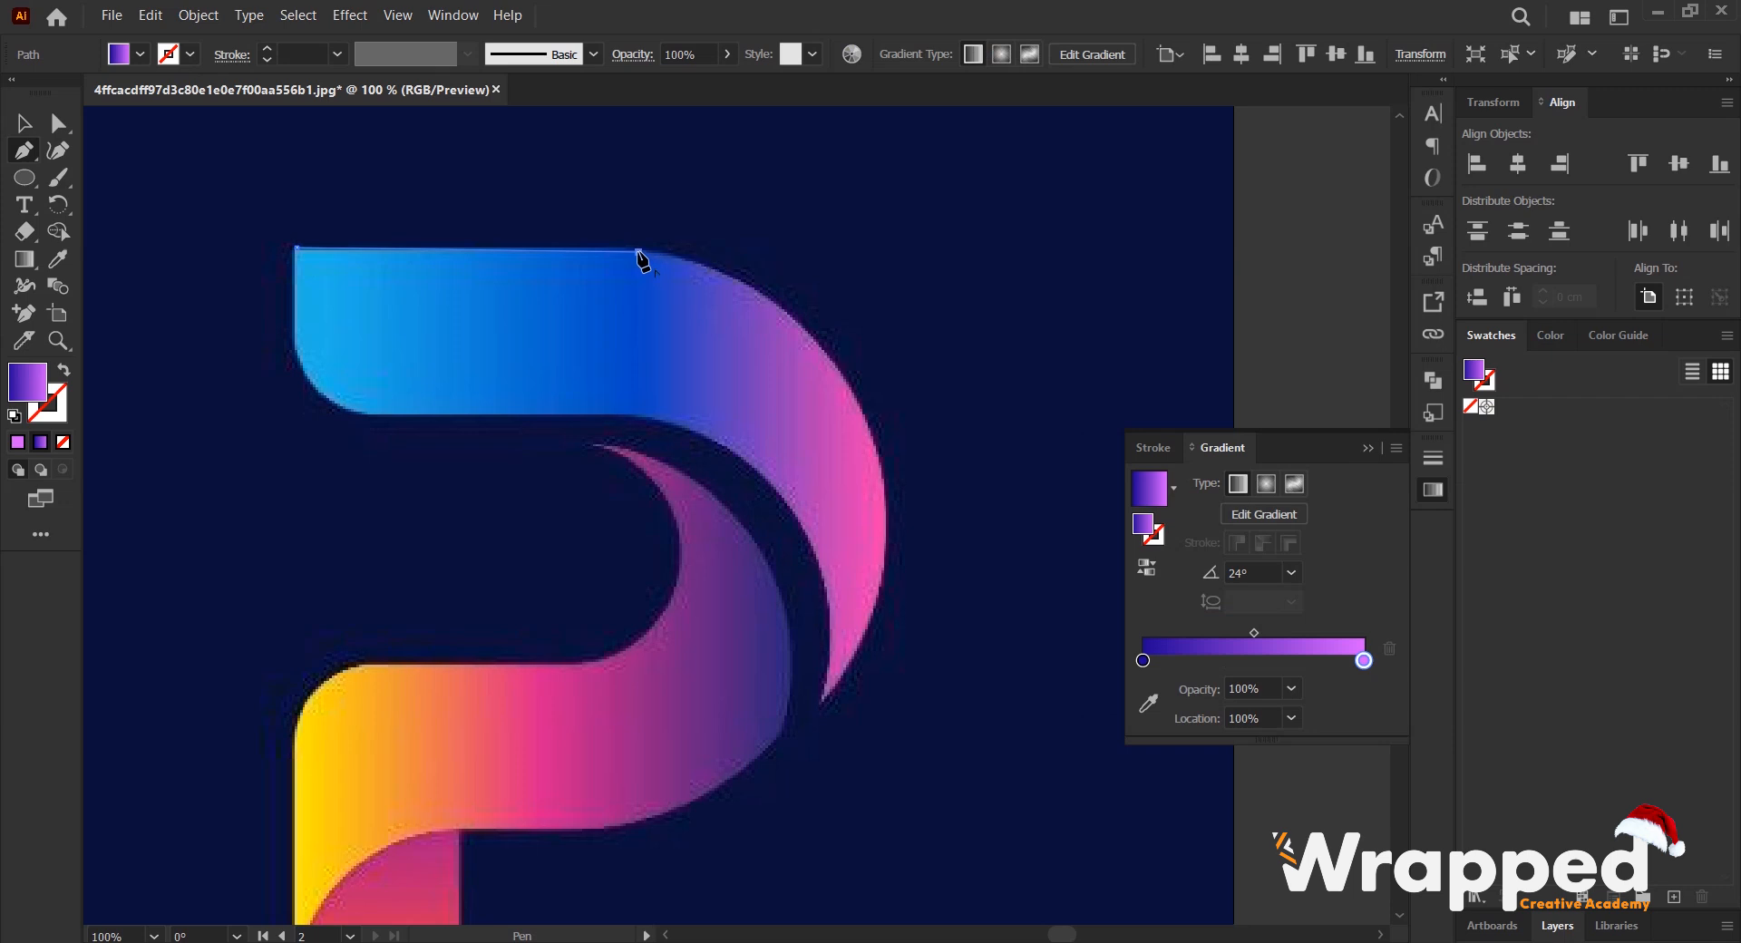
click(638, 251)
drag(885, 475, 932, 689)
click(885, 476)
scroll(867, 564, down, 3)
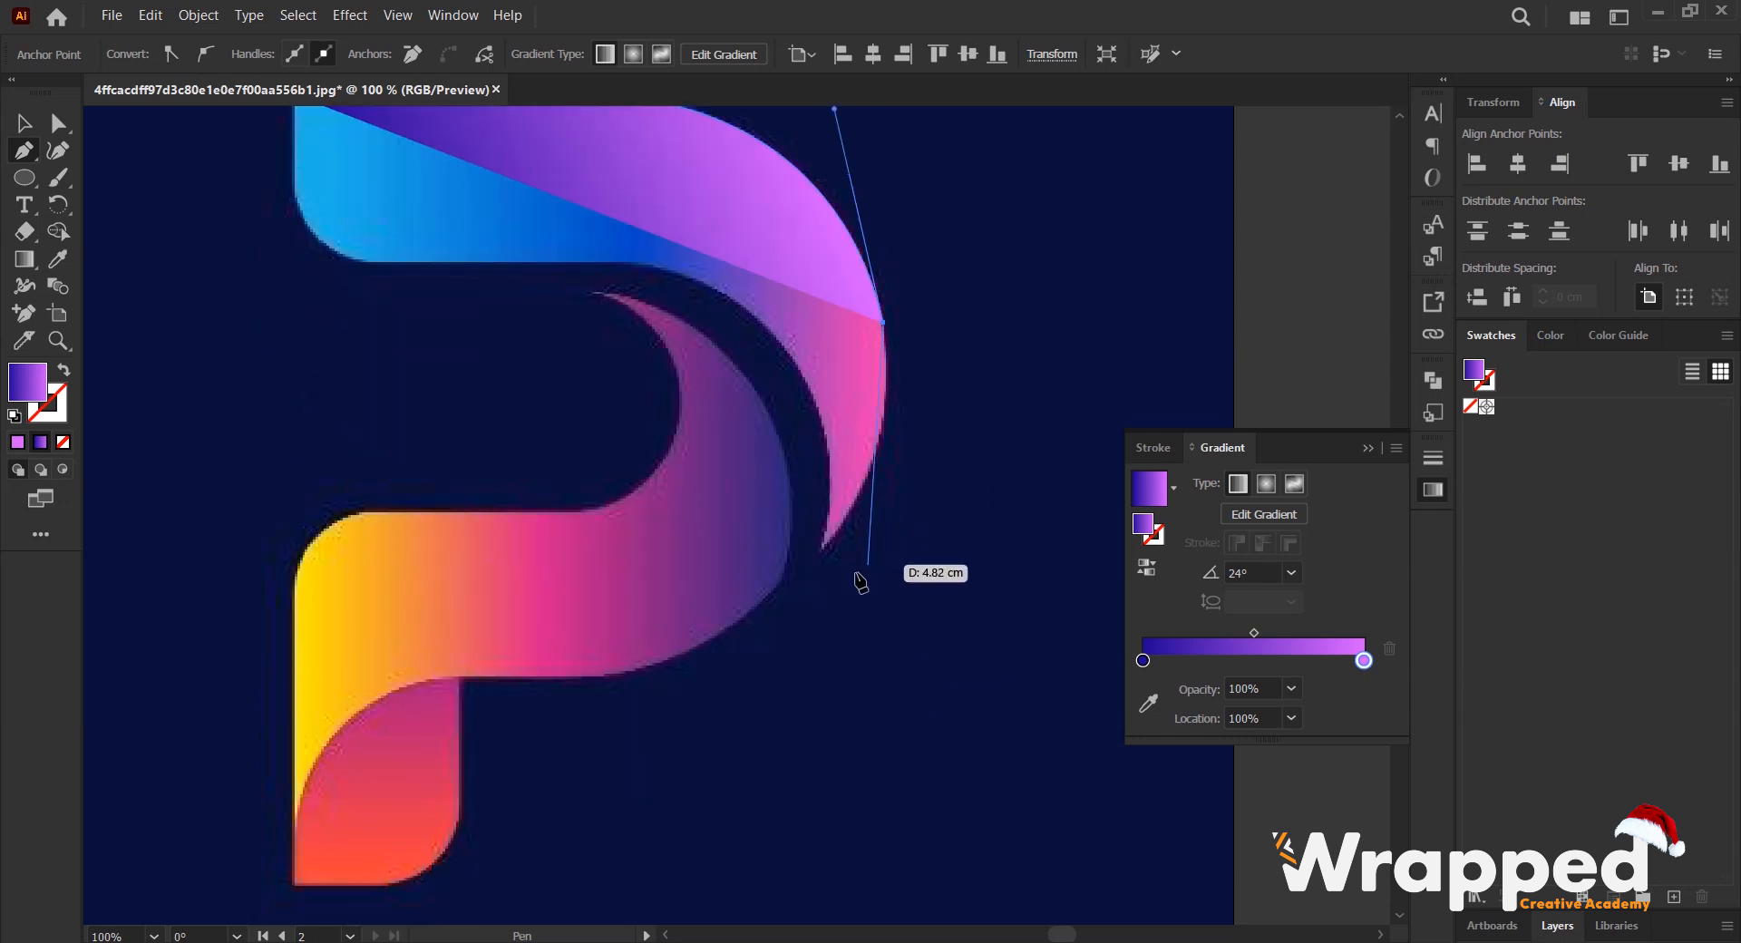
scroll(860, 580, up, 1)
drag(760, 566, 671, 691)
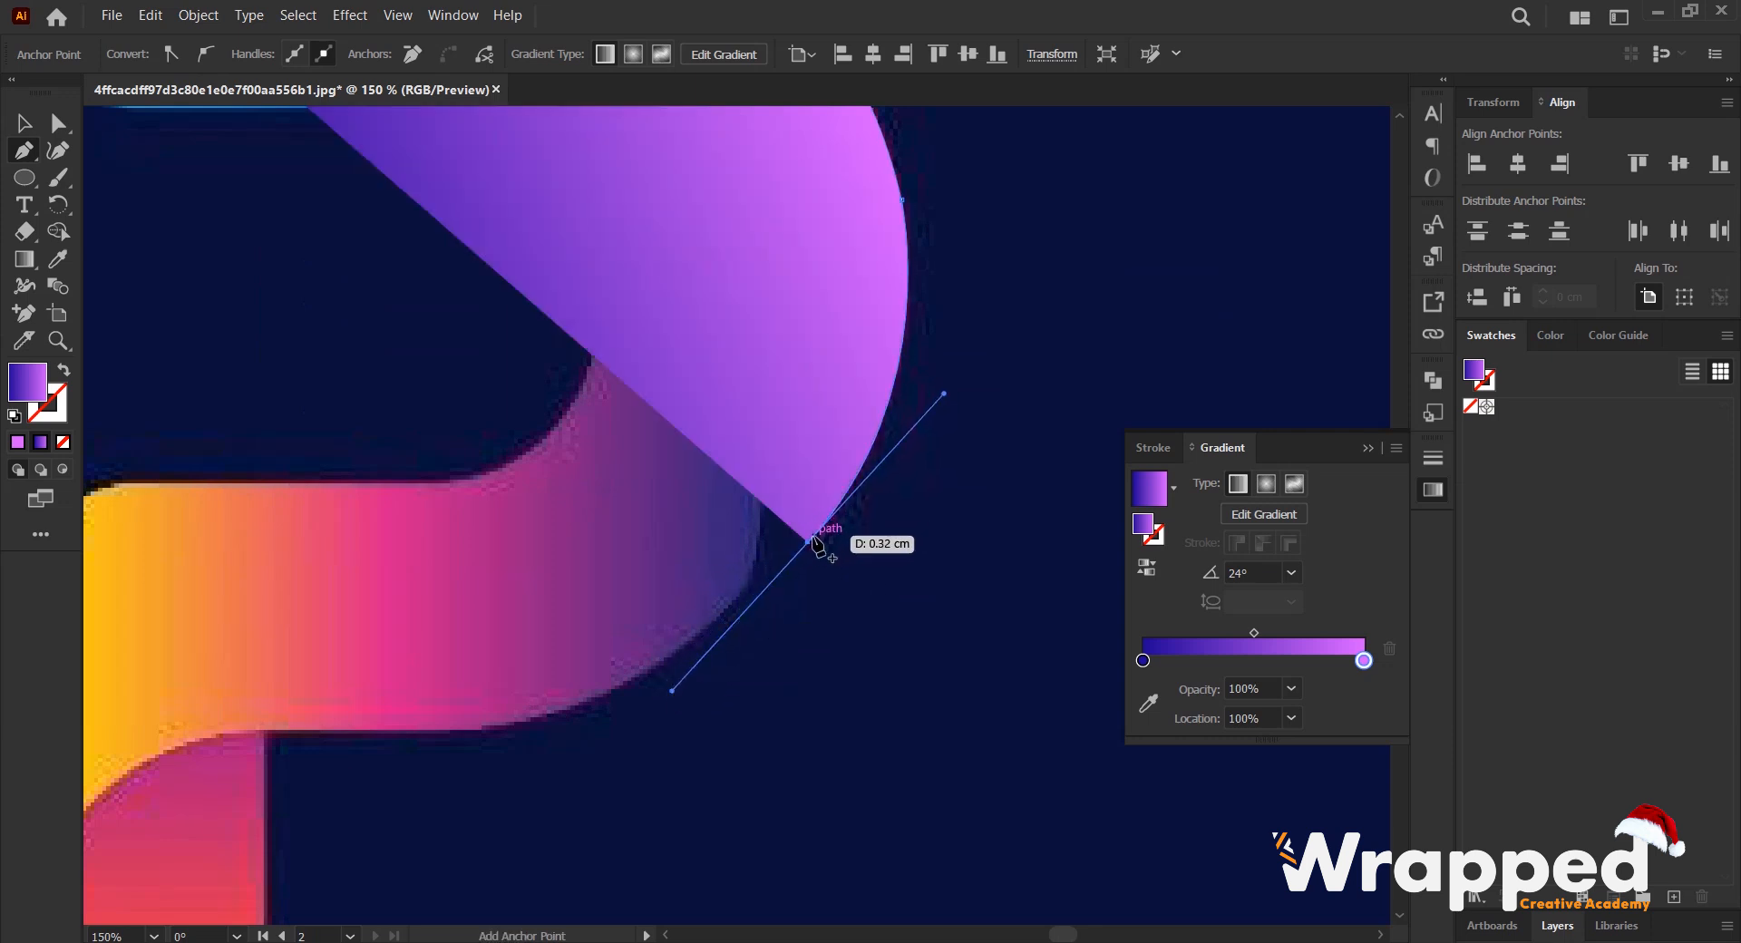
- Remove the gradient fill from the path being traced around the blue-to-pink band
scroll(798, 394, down, 1)
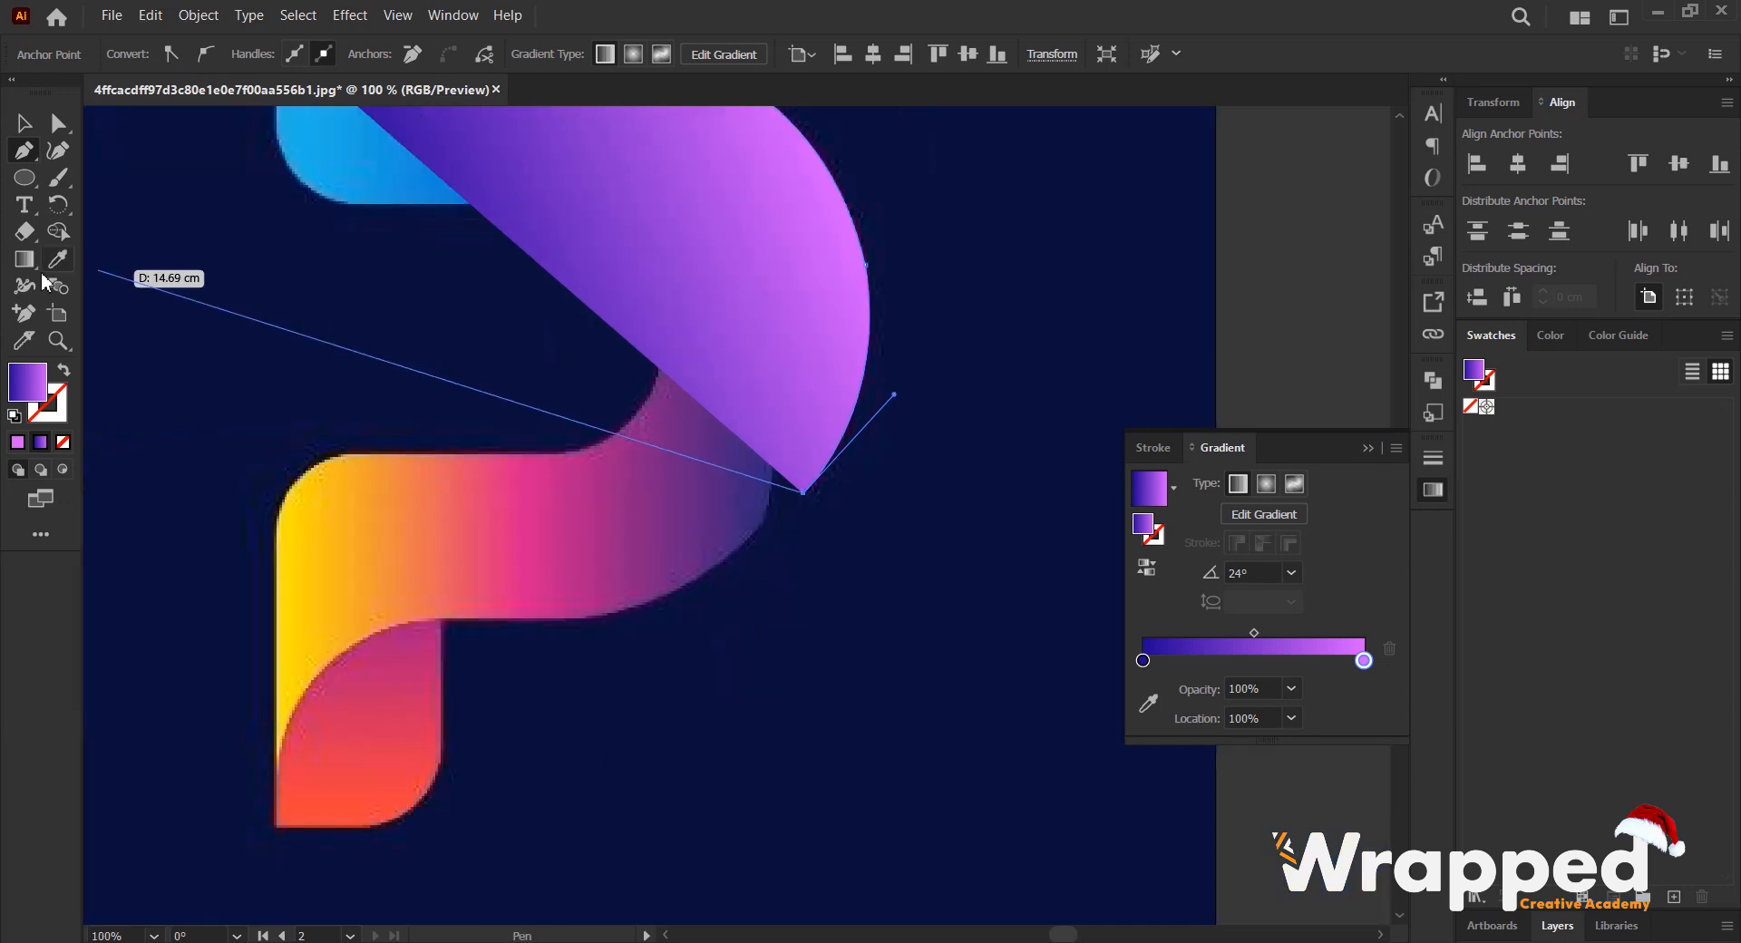
click(67, 440)
scroll(846, 335, up, 2)
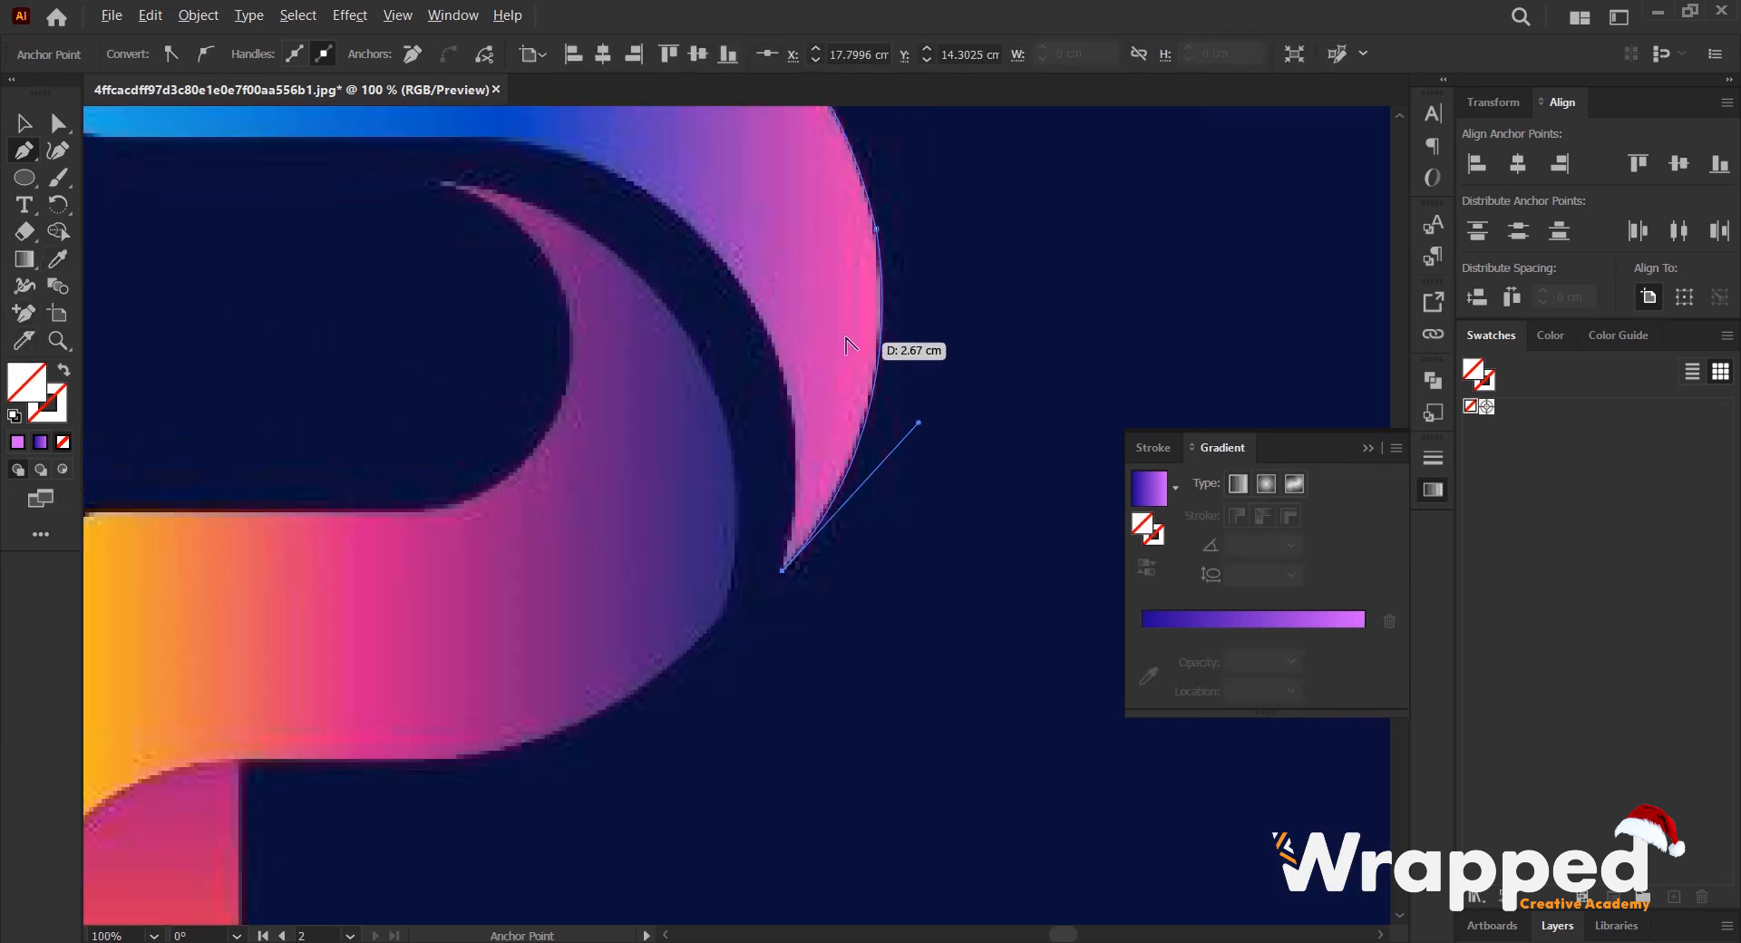
scroll(642, 232, down, 2)
drag(632, 214, 718, 399)
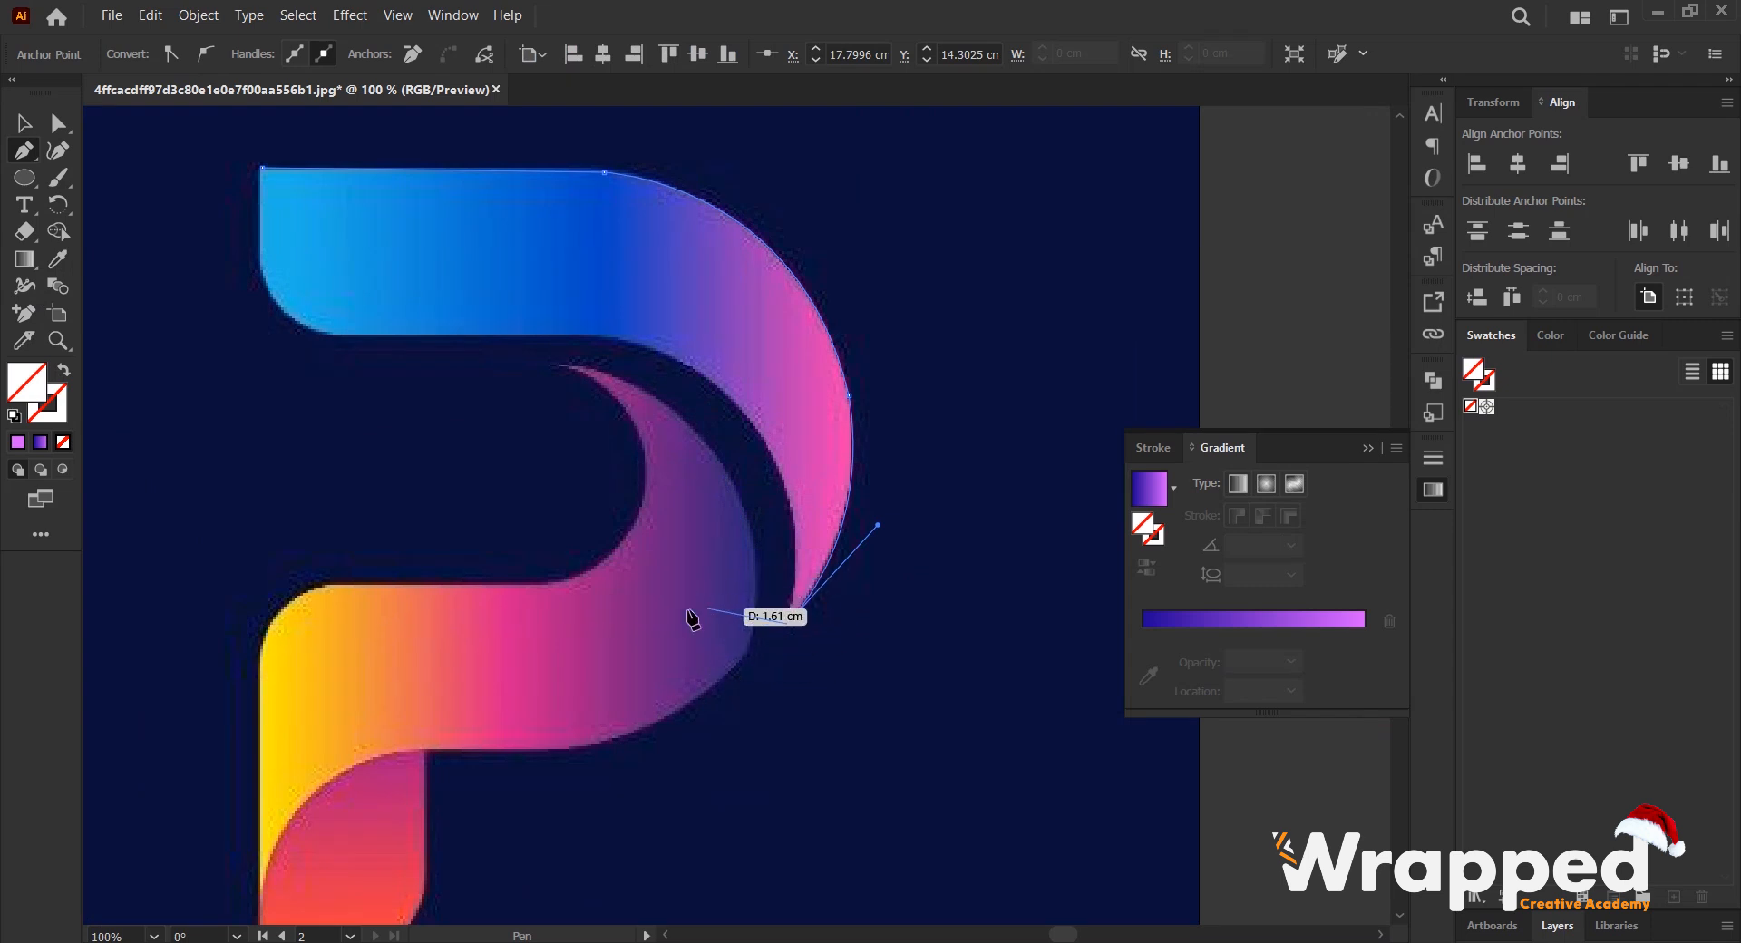
- Trace the blue-to-pink band's inner curve with smooth anchors, from its pointed tip back to the straight lower edge
scroll(742, 453, up, 1)
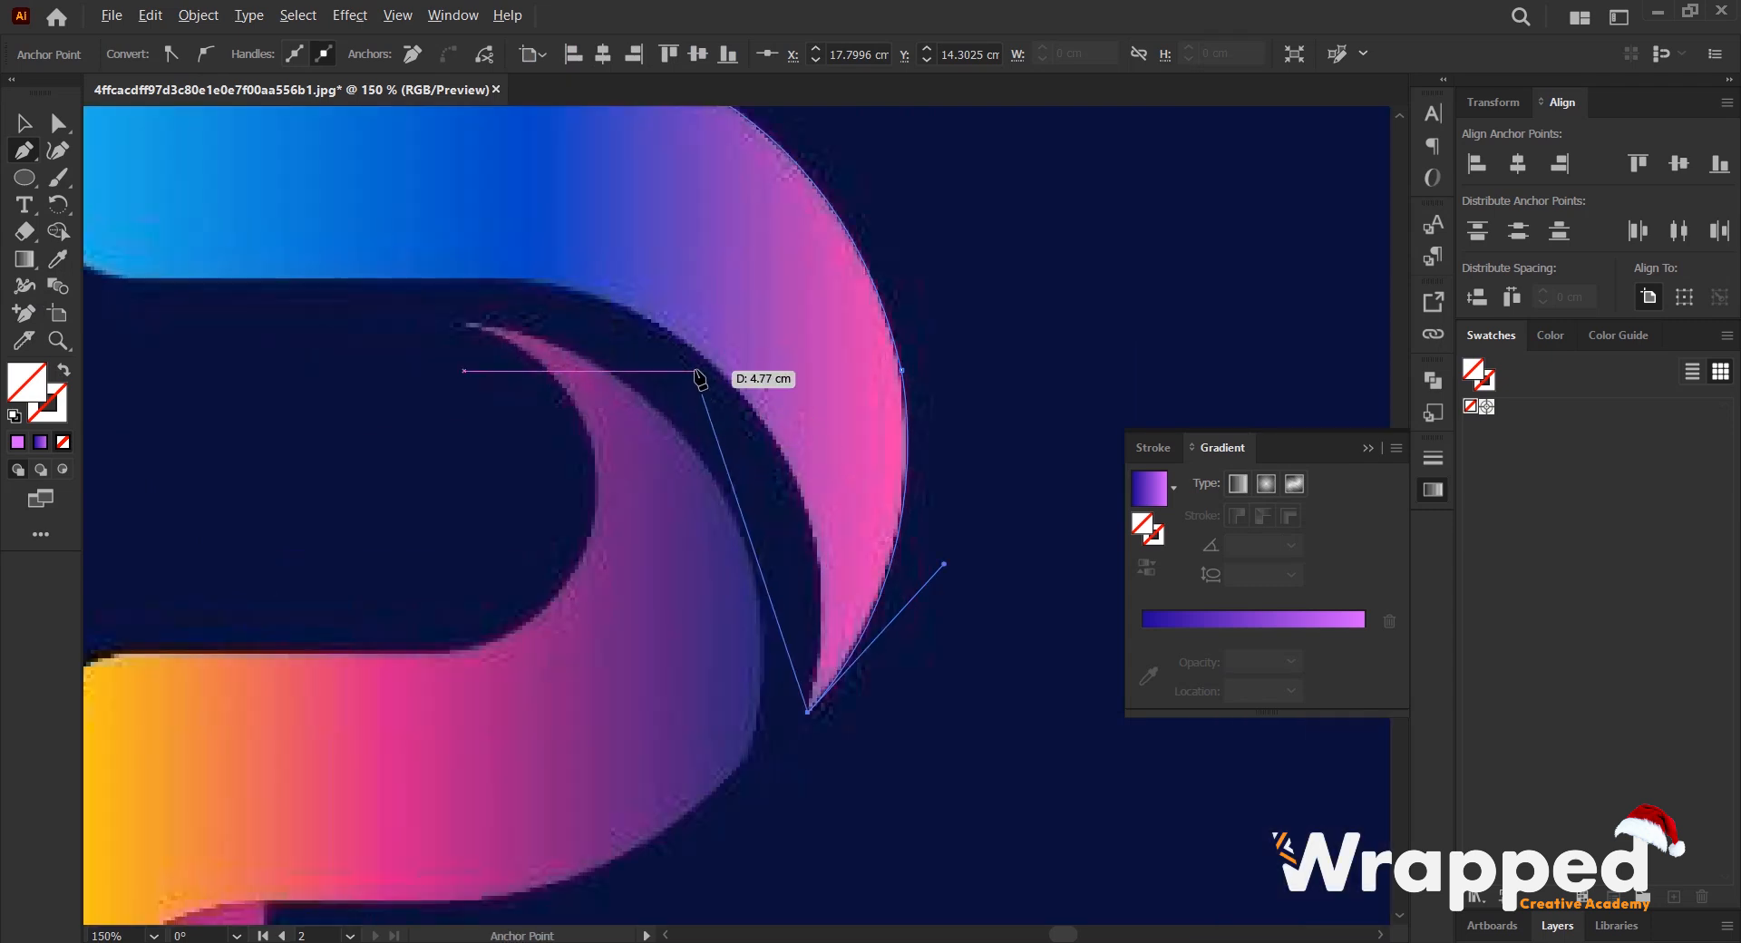
drag(687, 342, 487, 189)
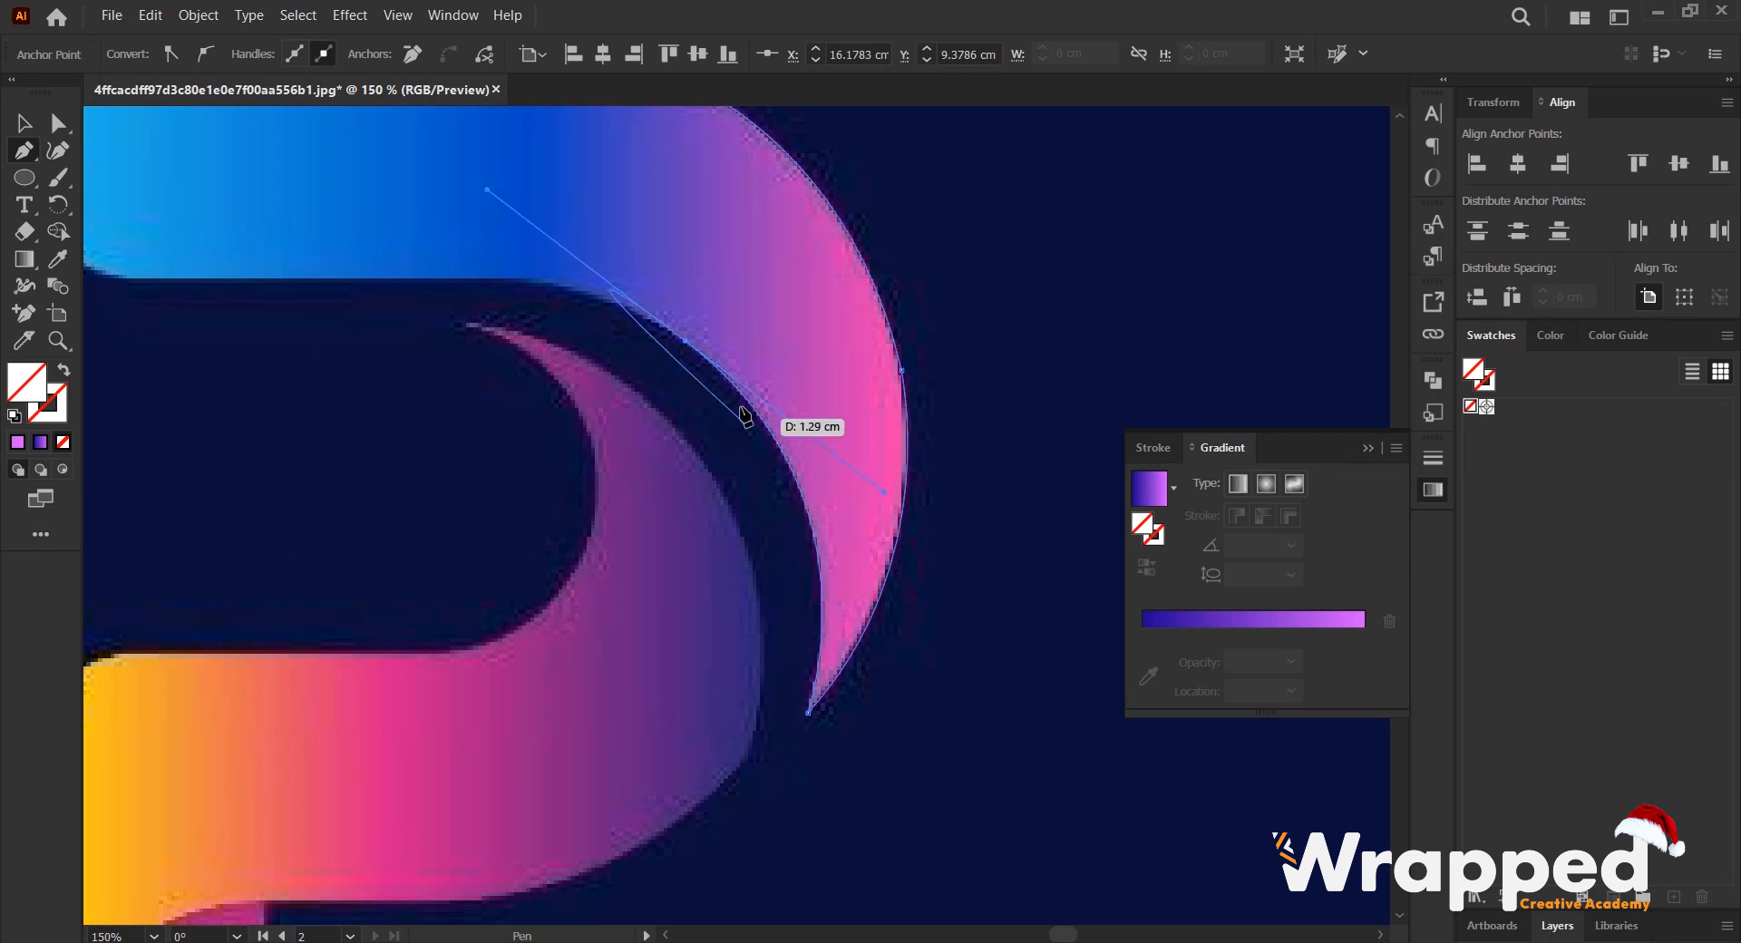
click(686, 342)
scroll(680, 342, left, 3)
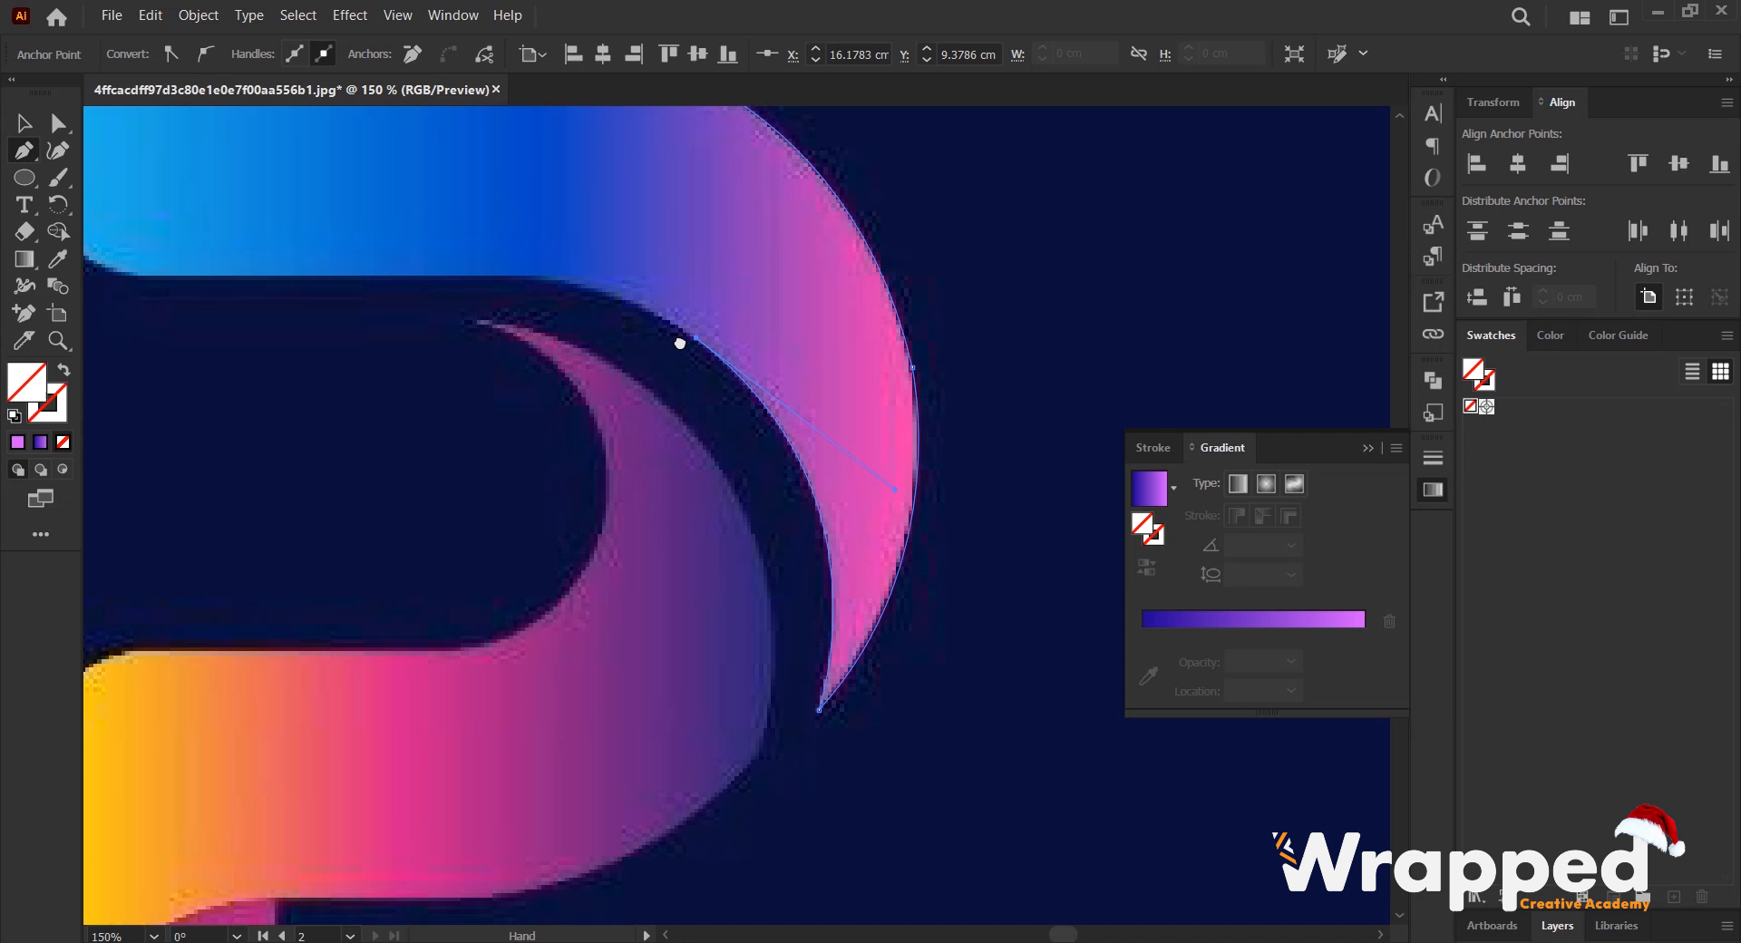
drag(653, 303, 487, 314)
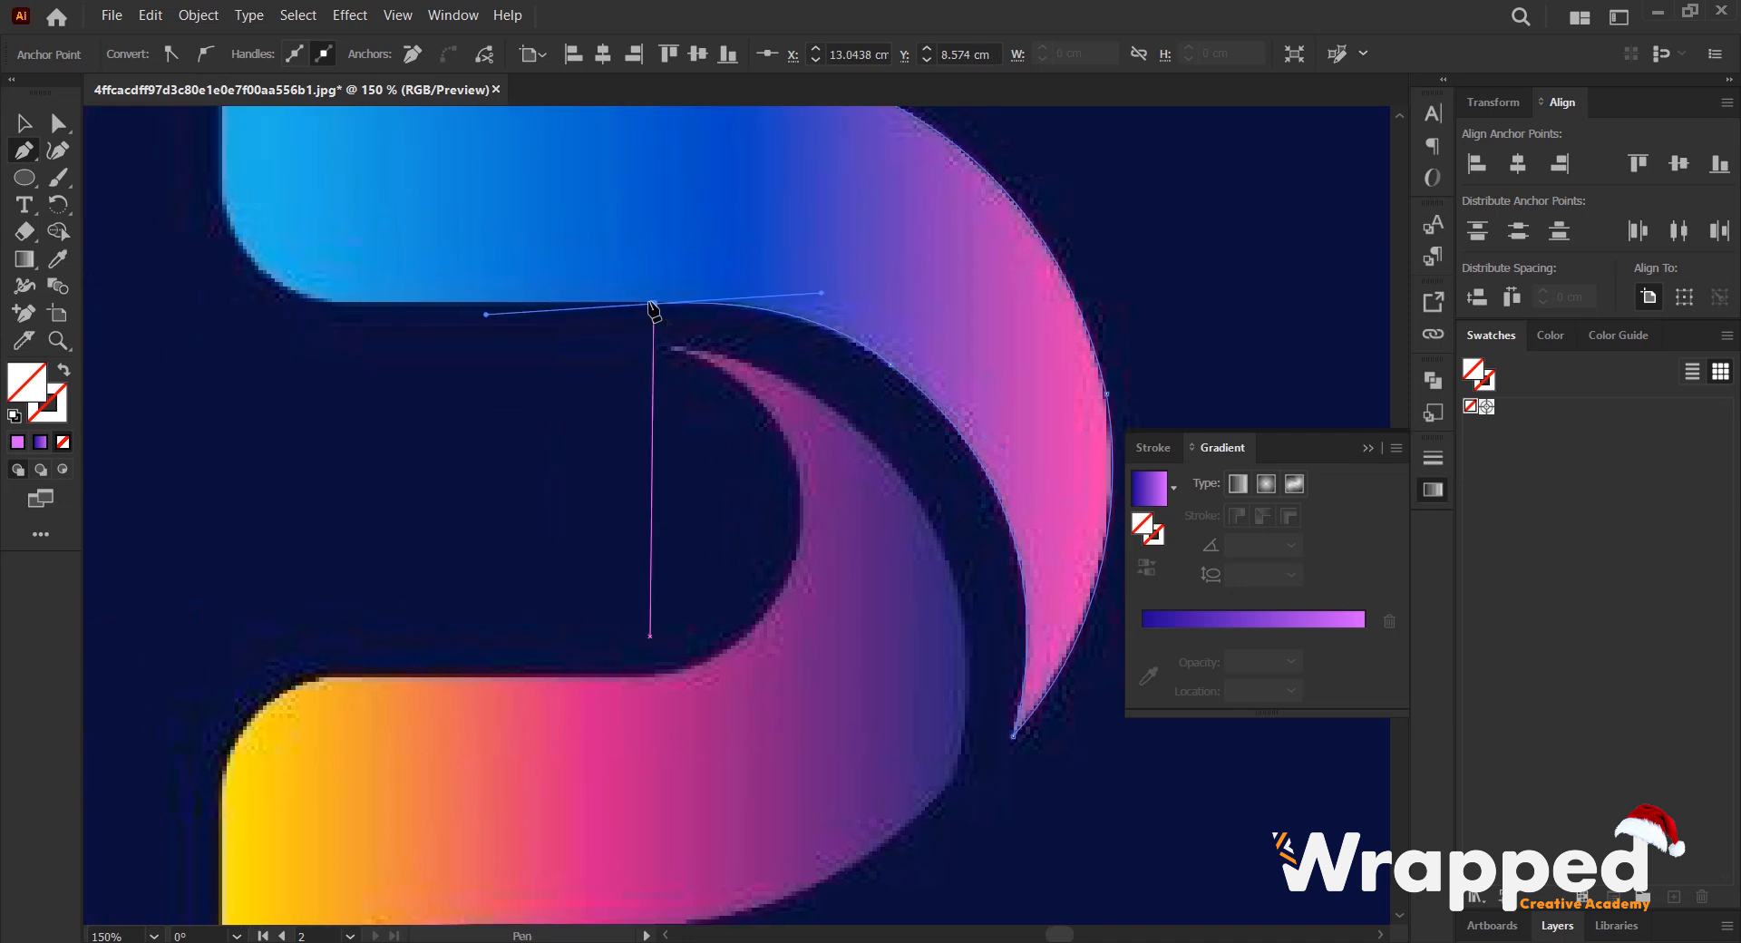
scroll(642, 312, down, 1)
drag(497, 313, 632, 325)
- Continue the path along the band's straight lower edge and around its rounded corner, closing it at the starting corner
scroll(587, 324, up, 1)
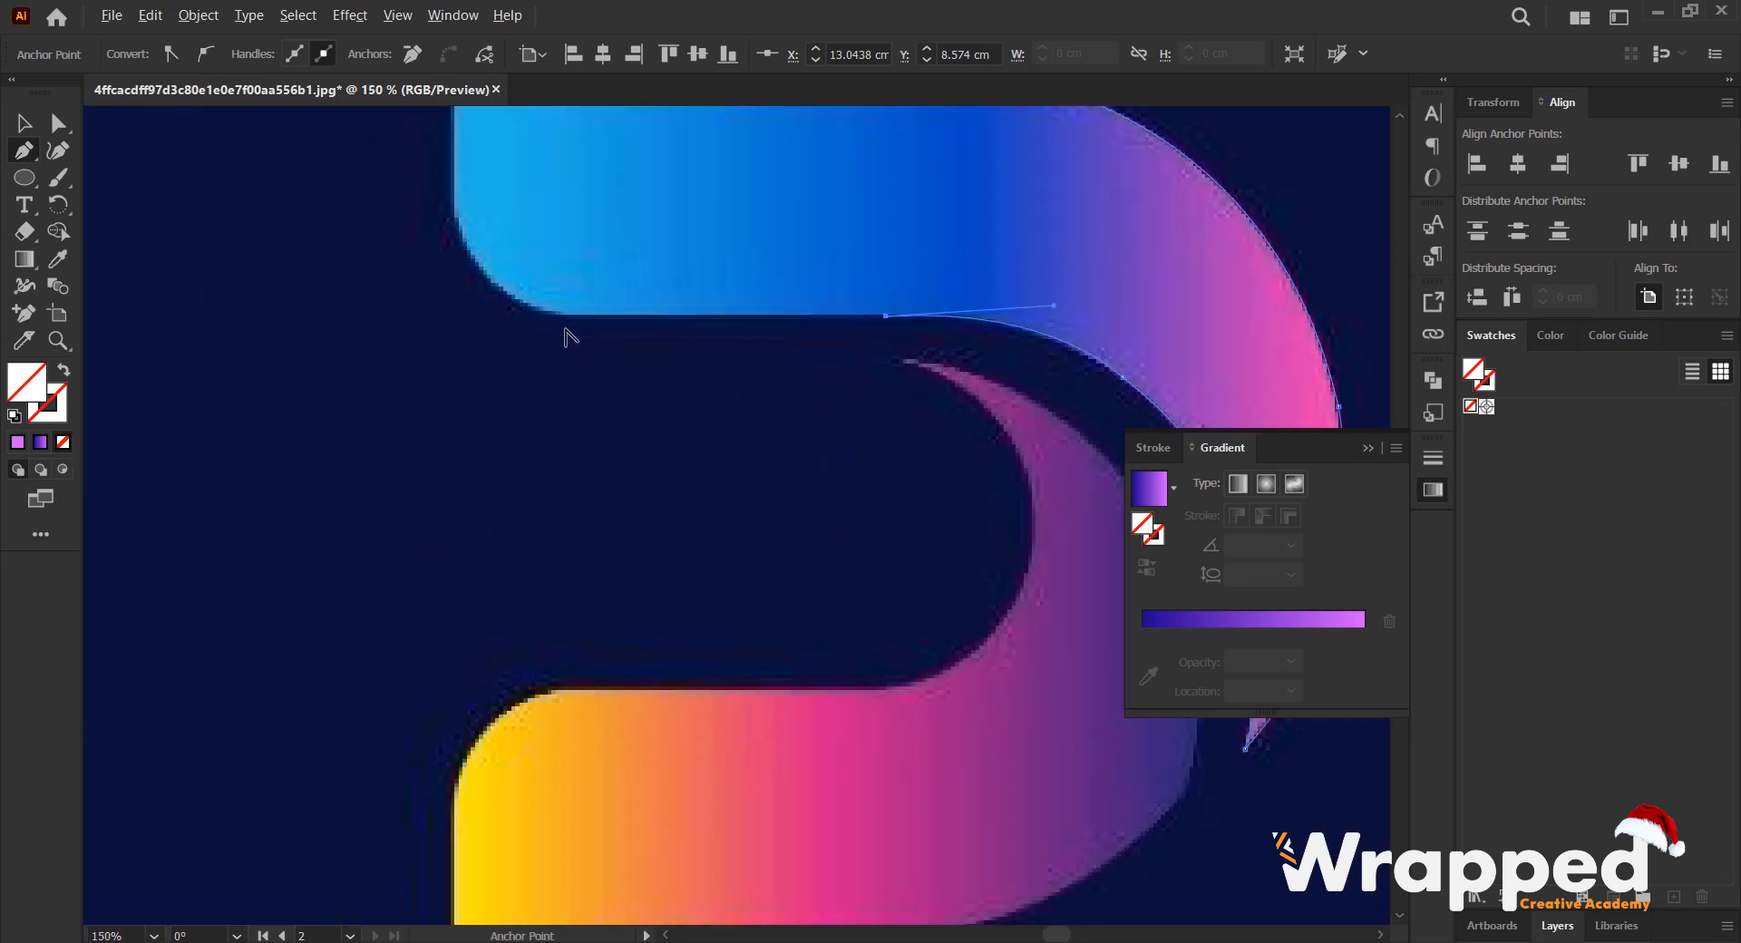
click(564, 317)
drag(453, 217, 422, 371)
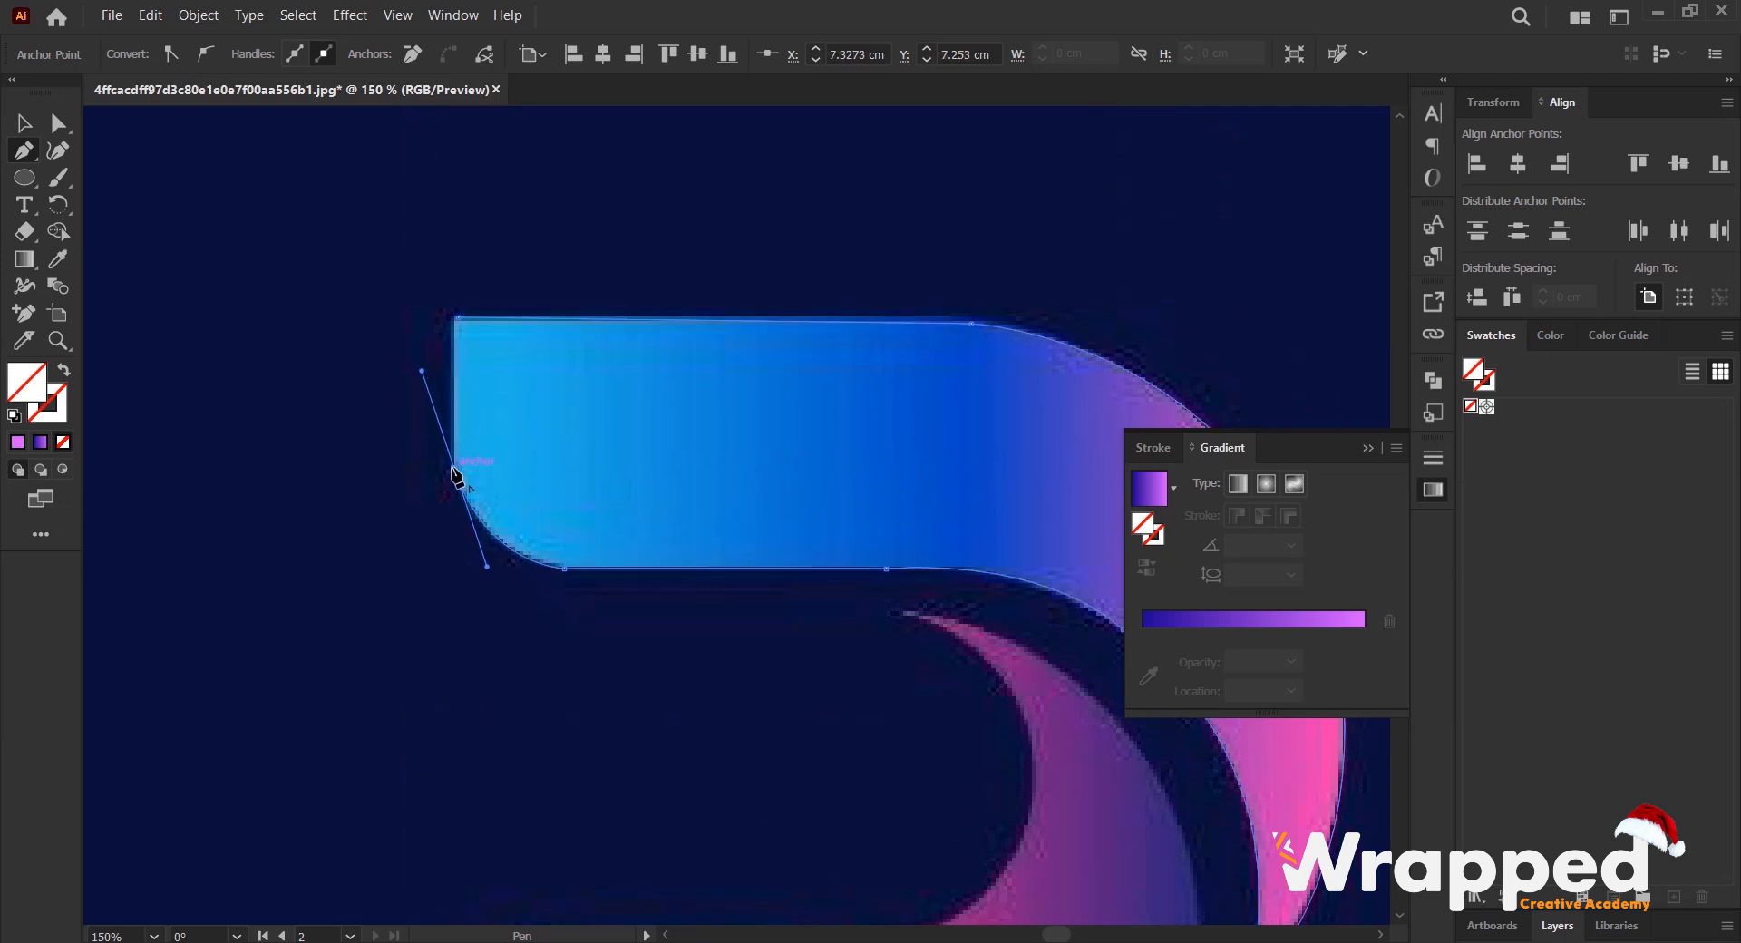
click(458, 318)
- Move the path's upper-left corner anchor slightly outward so it lines up with the band's vertical end
scroll(450, 335, up, 3)
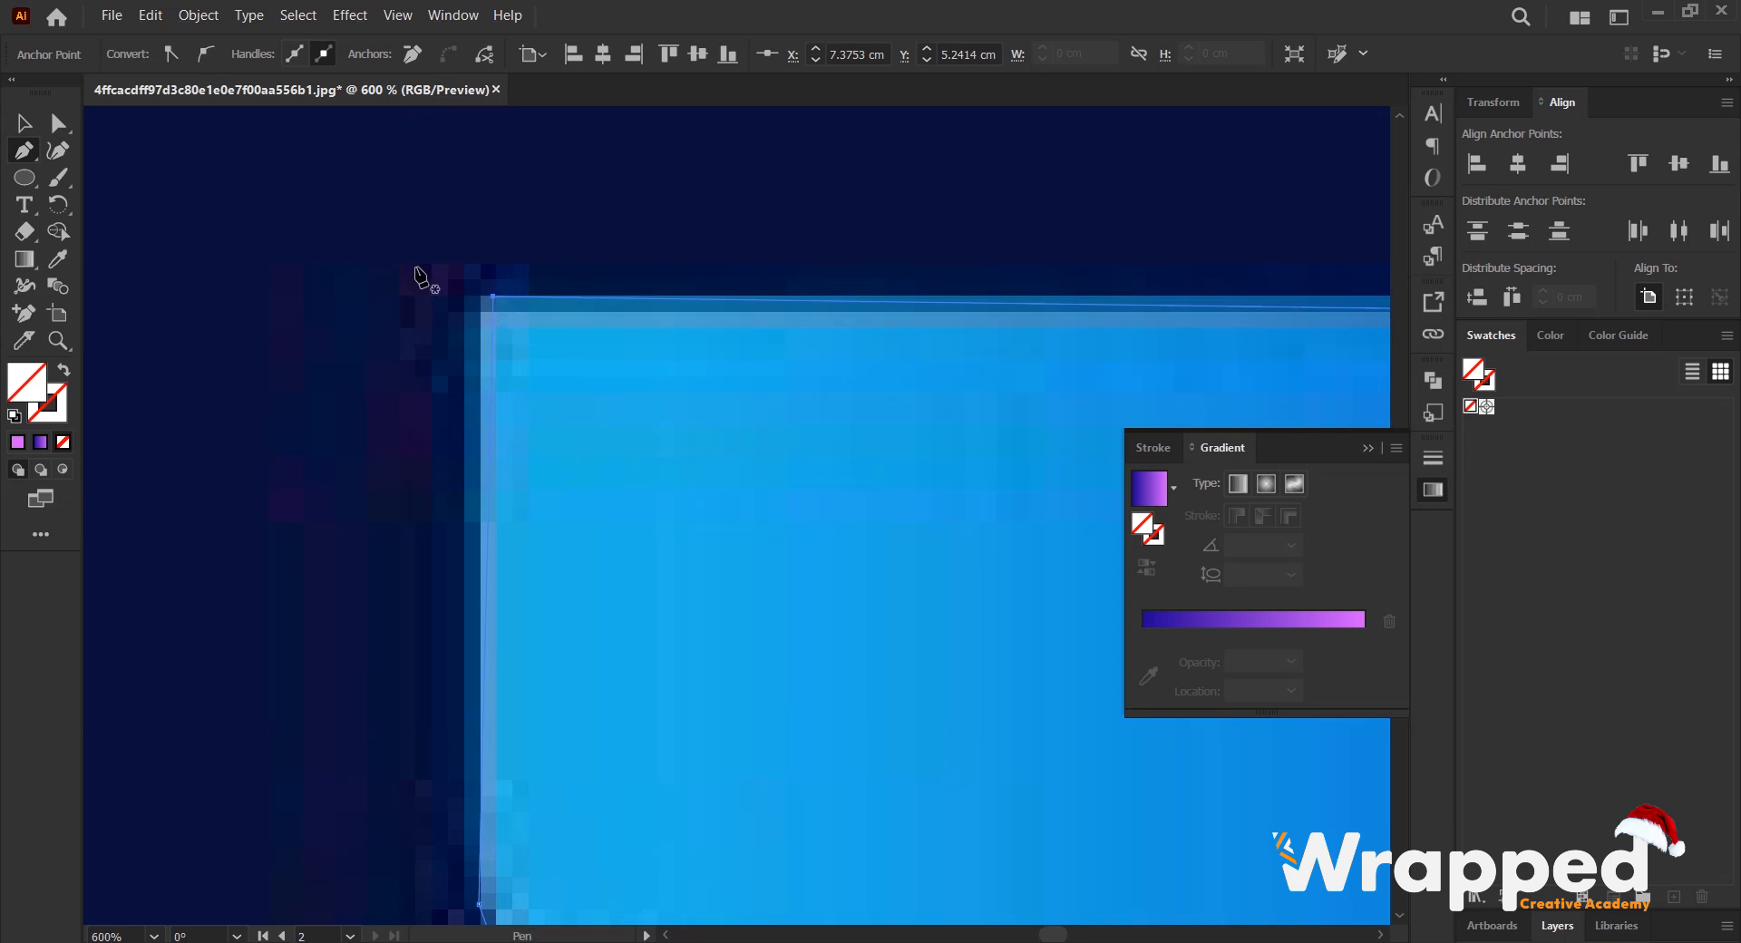
click(55, 126)
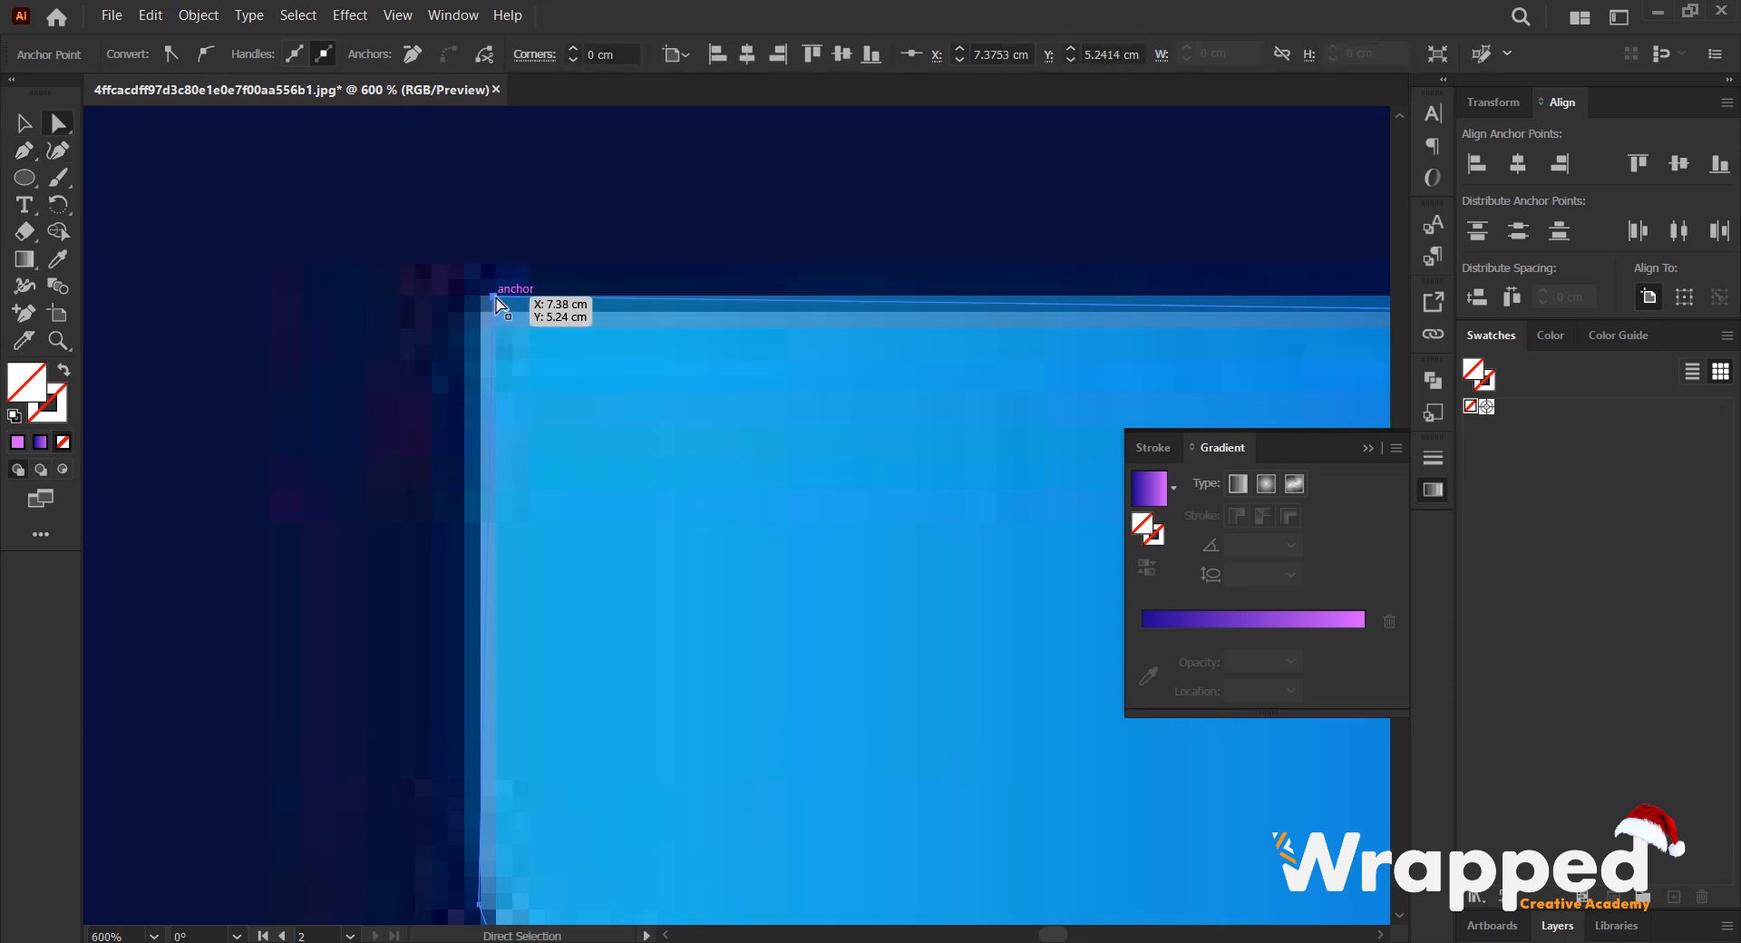
drag(494, 296, 479, 295)
key(ctrl+alt+0)
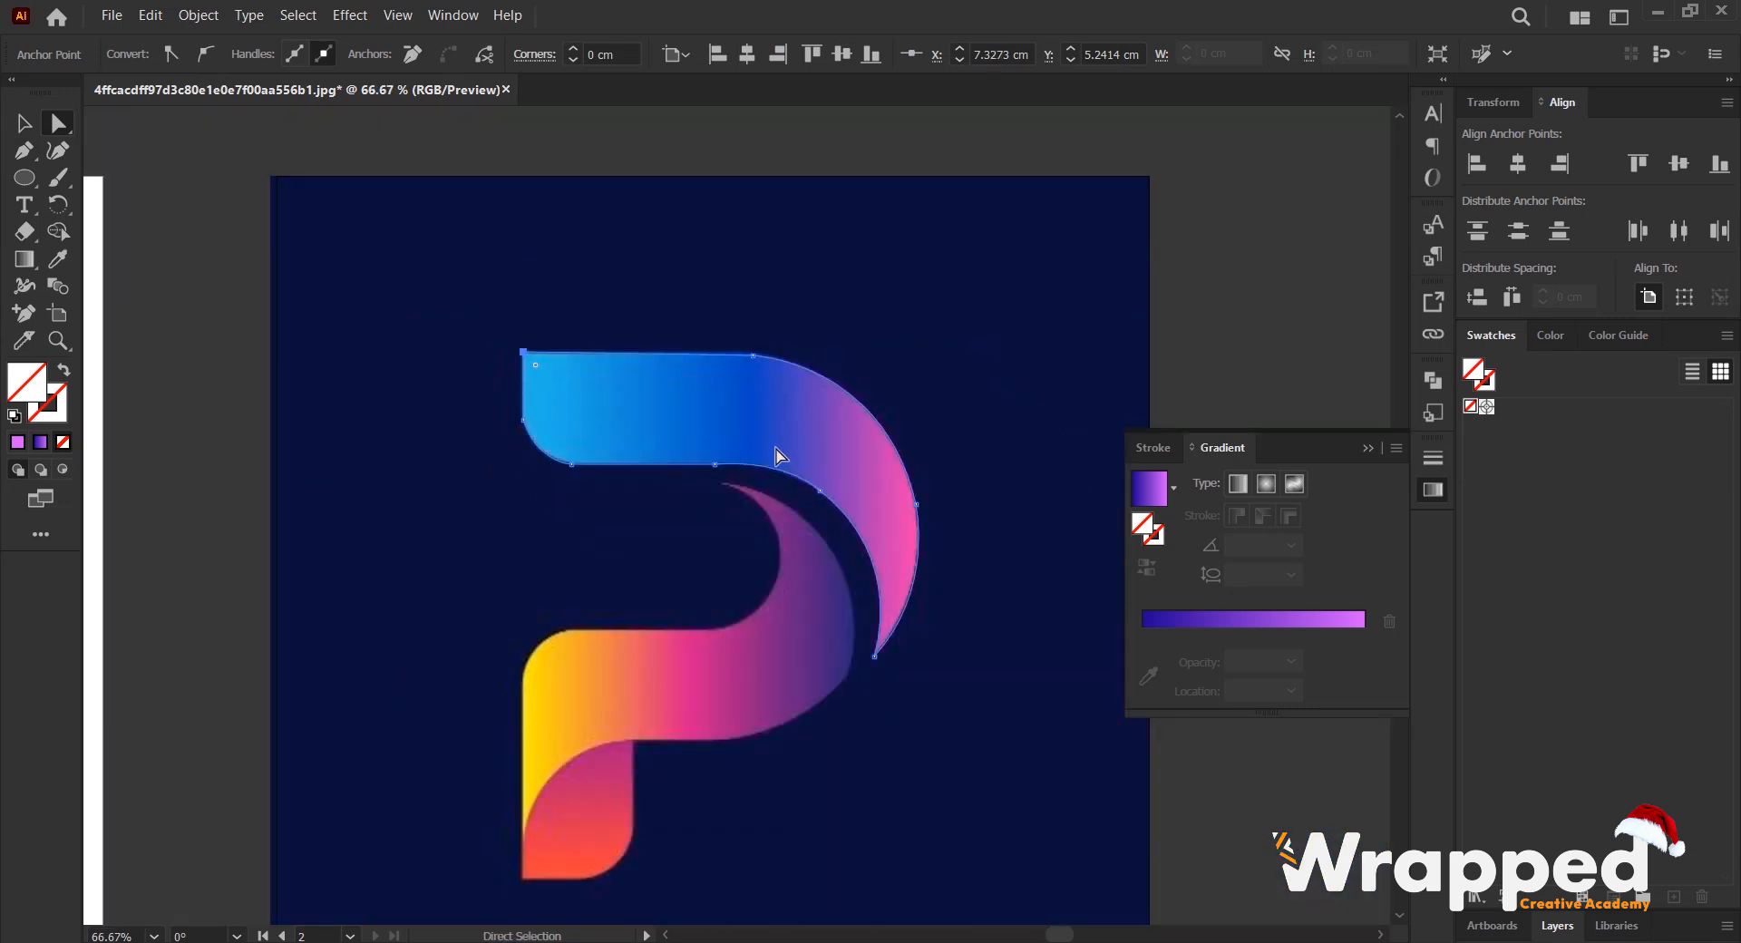
- Fill the traced upper band shape with a solid blue sampled from the reference image
scroll(791, 367, up, 1)
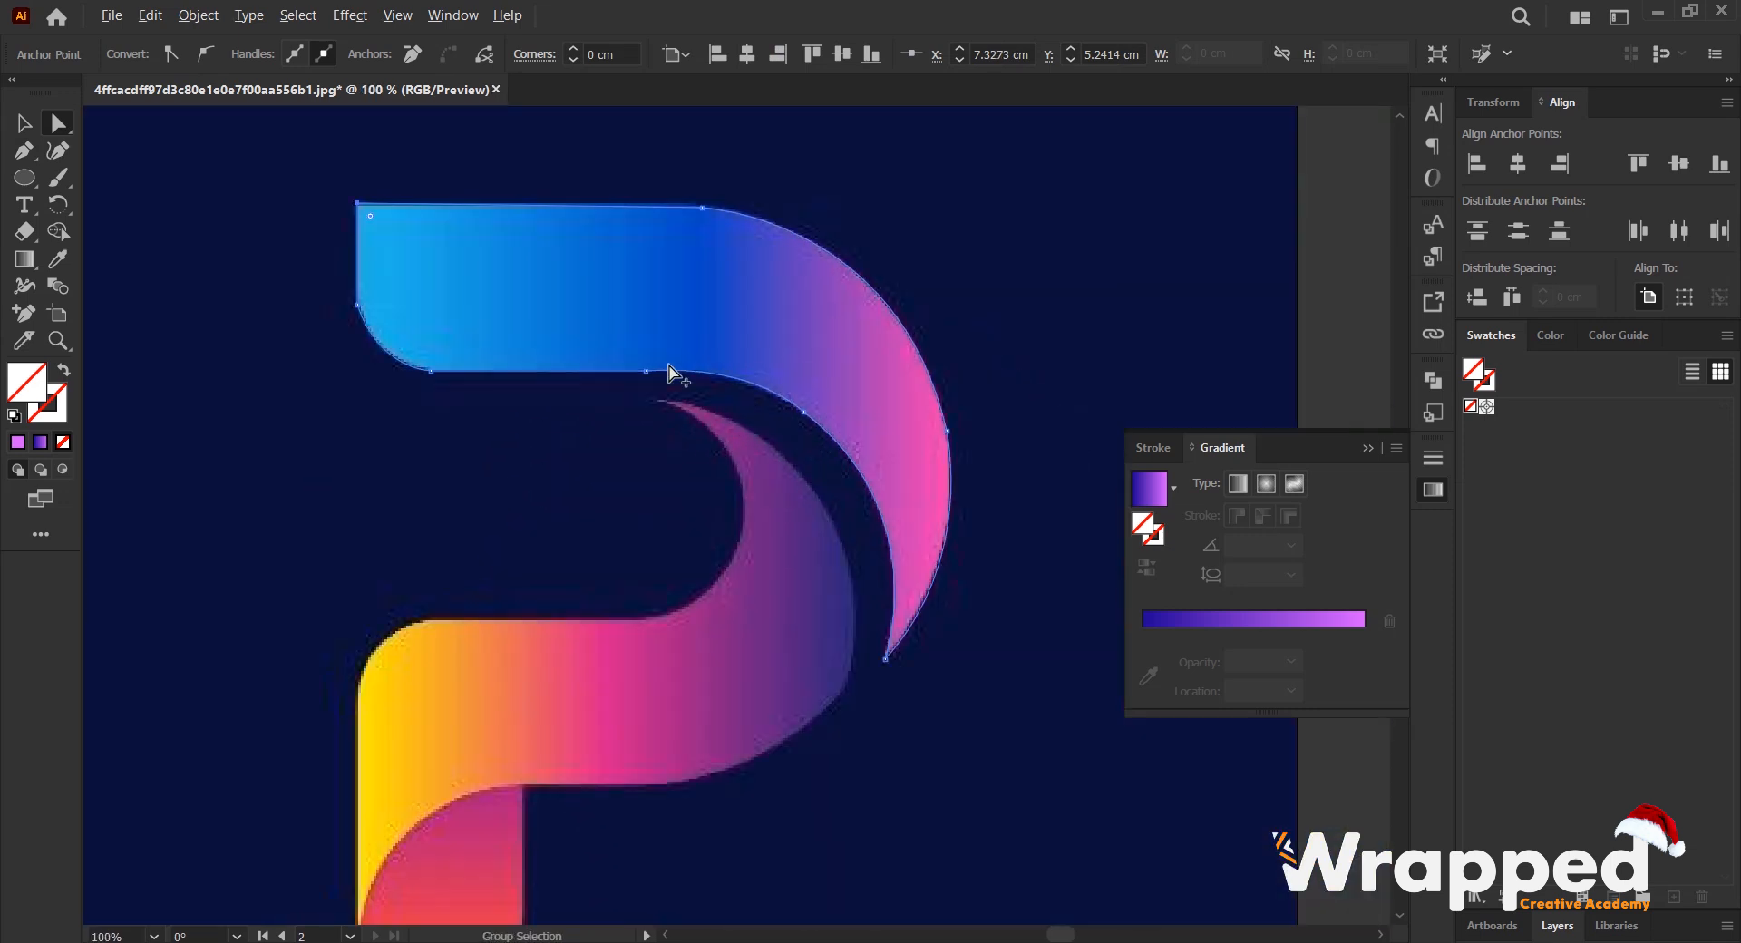
click(57, 261)
click(544, 262)
click(25, 125)
- Start a straight-segment outline of the yellow-to-purple band at its pointed tip, with anchors on the outer curve and the lower edge
scroll(788, 535, down, 2)
scroll(761, 516, down, 1)
scroll(791, 424, up, 2)
drag(776, 608, 782, 511)
scroll(756, 392, up, 2)
scroll(757, 392, down, 2)
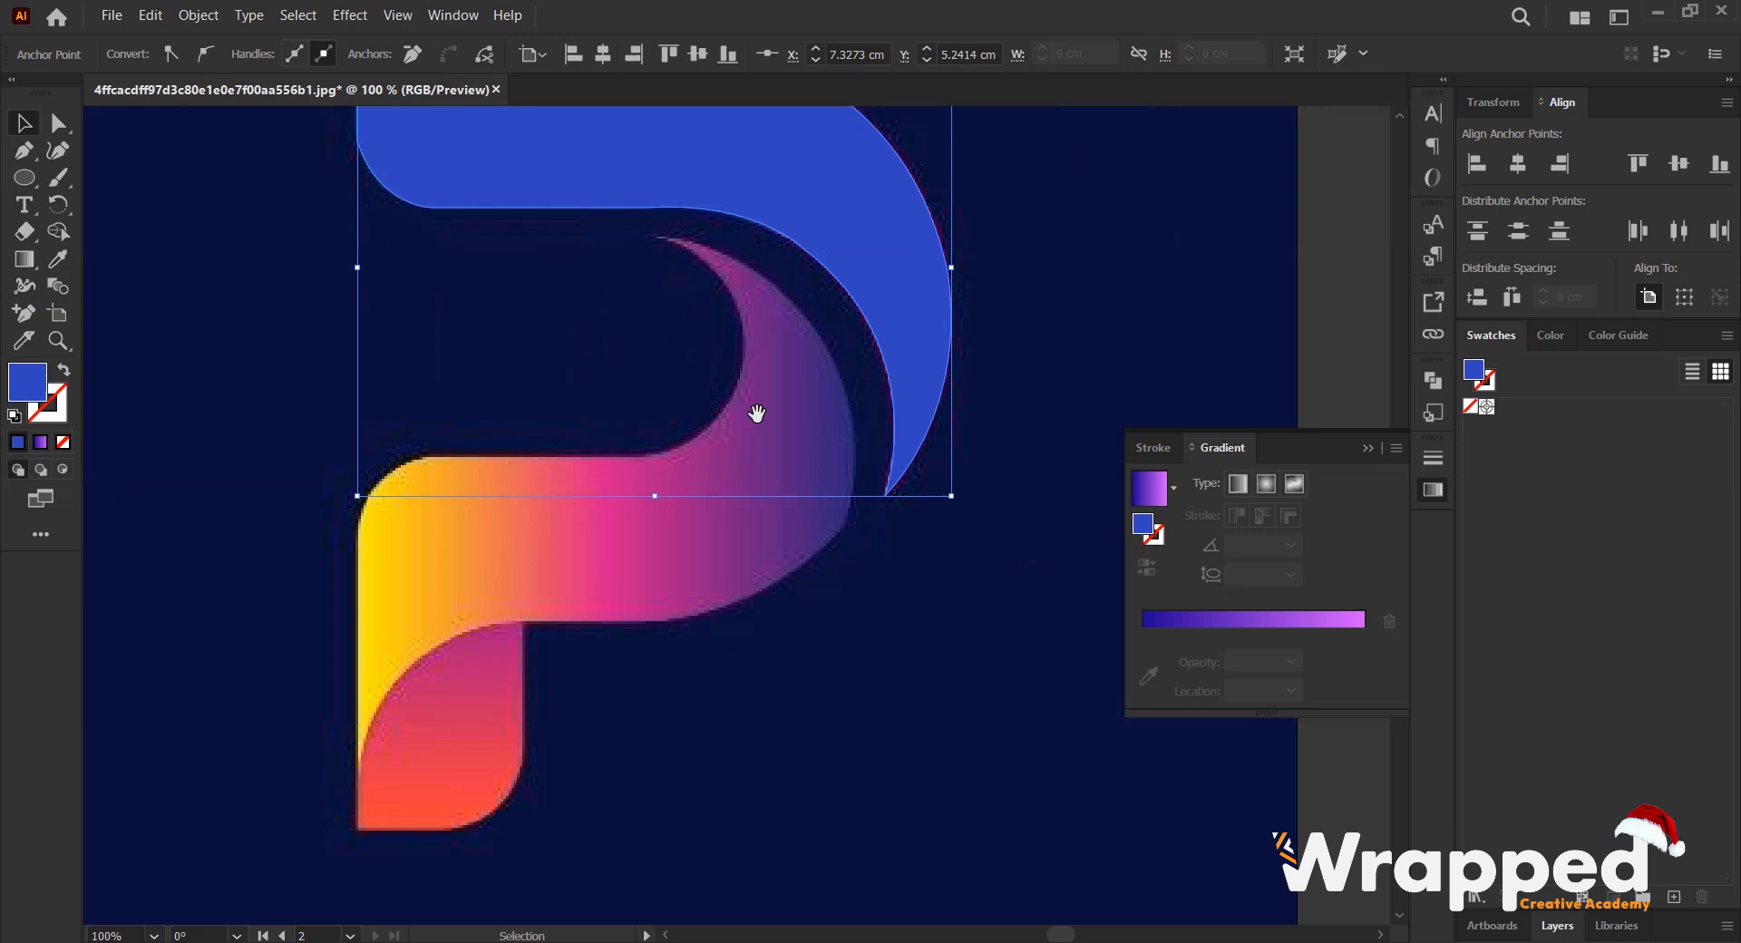
drag(757, 414, 791, 416)
click(22, 152)
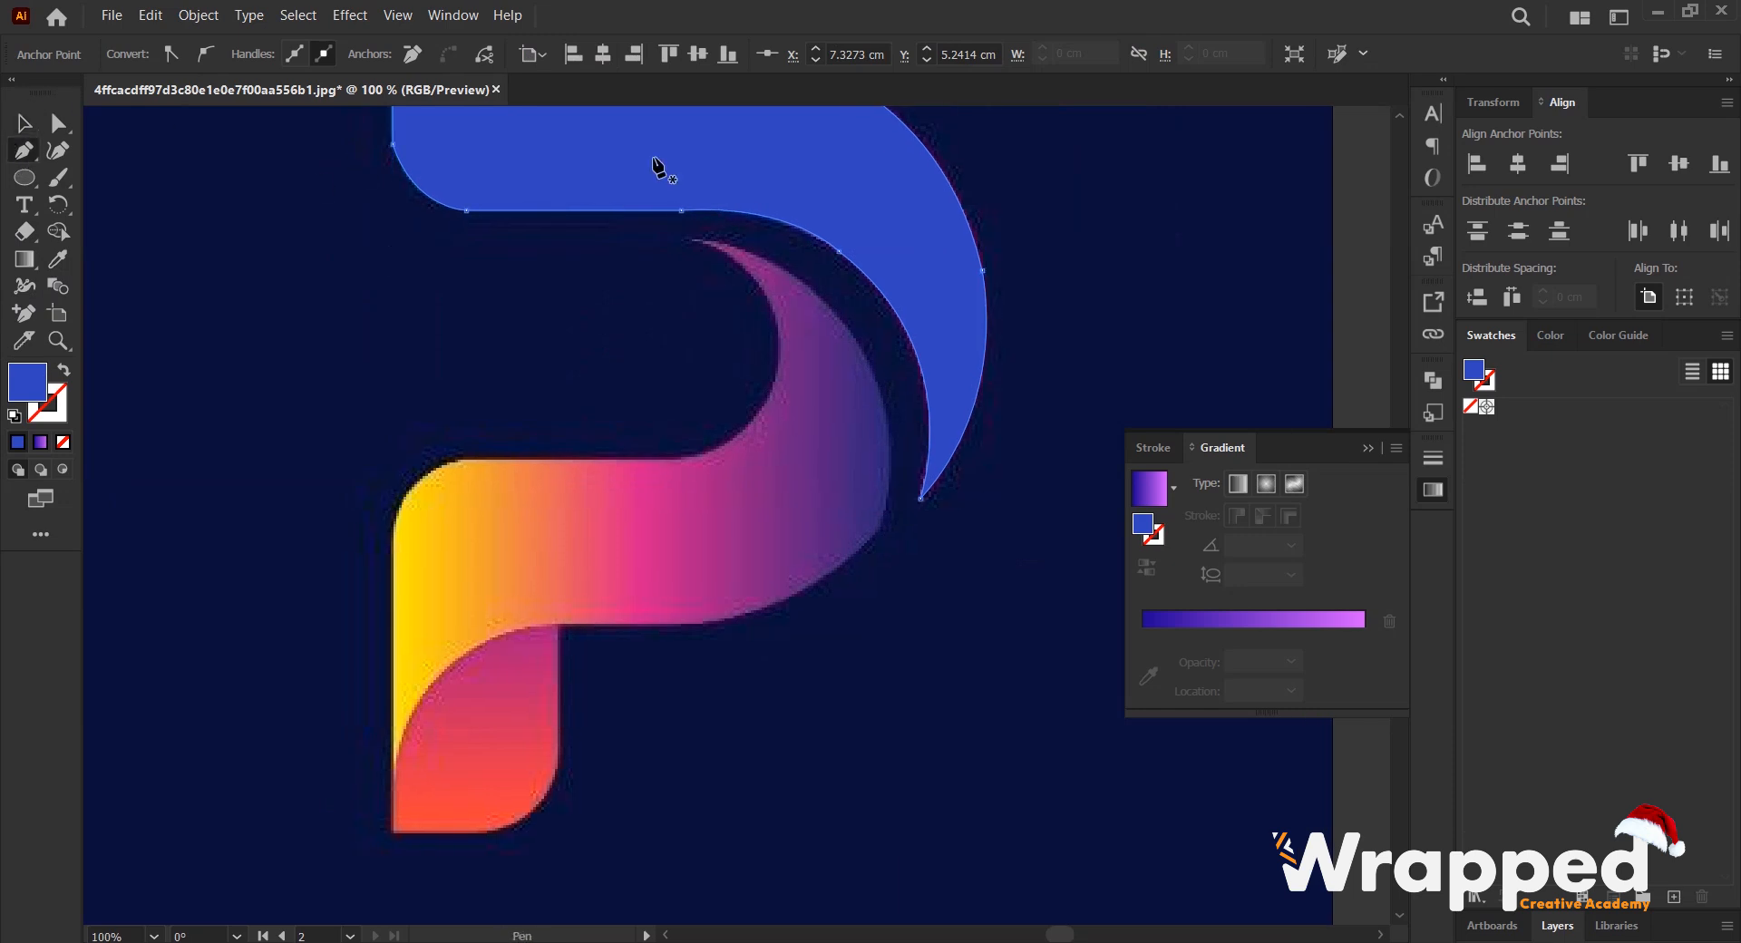
click(693, 240)
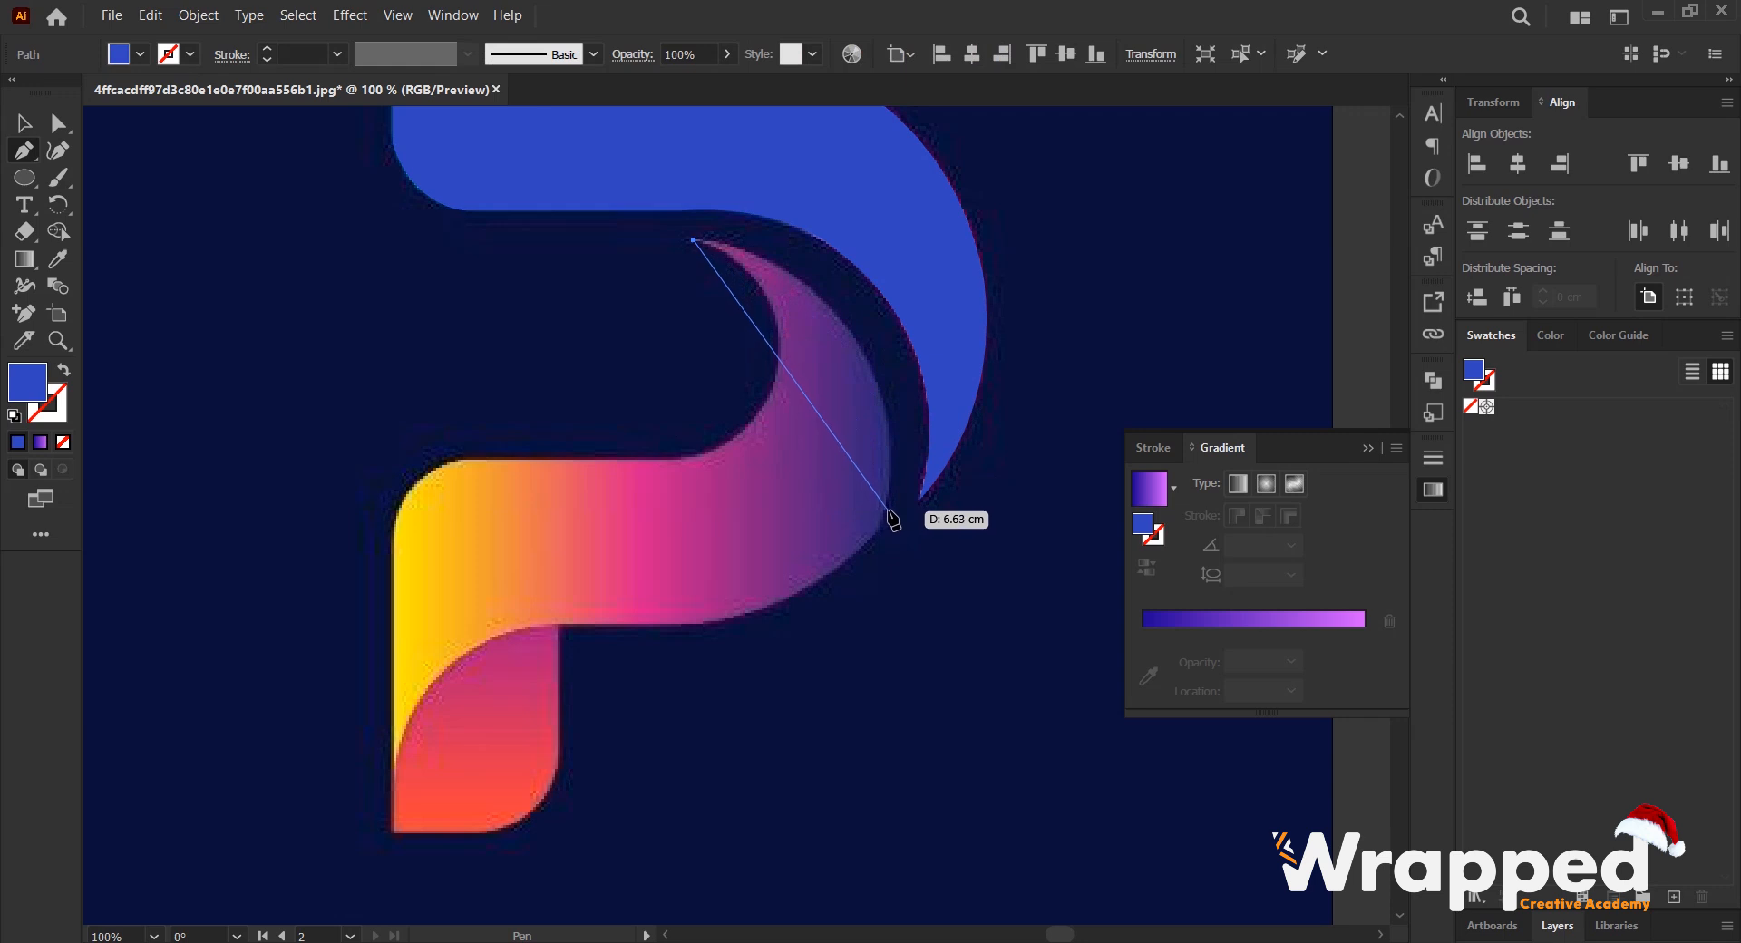
click(887, 491)
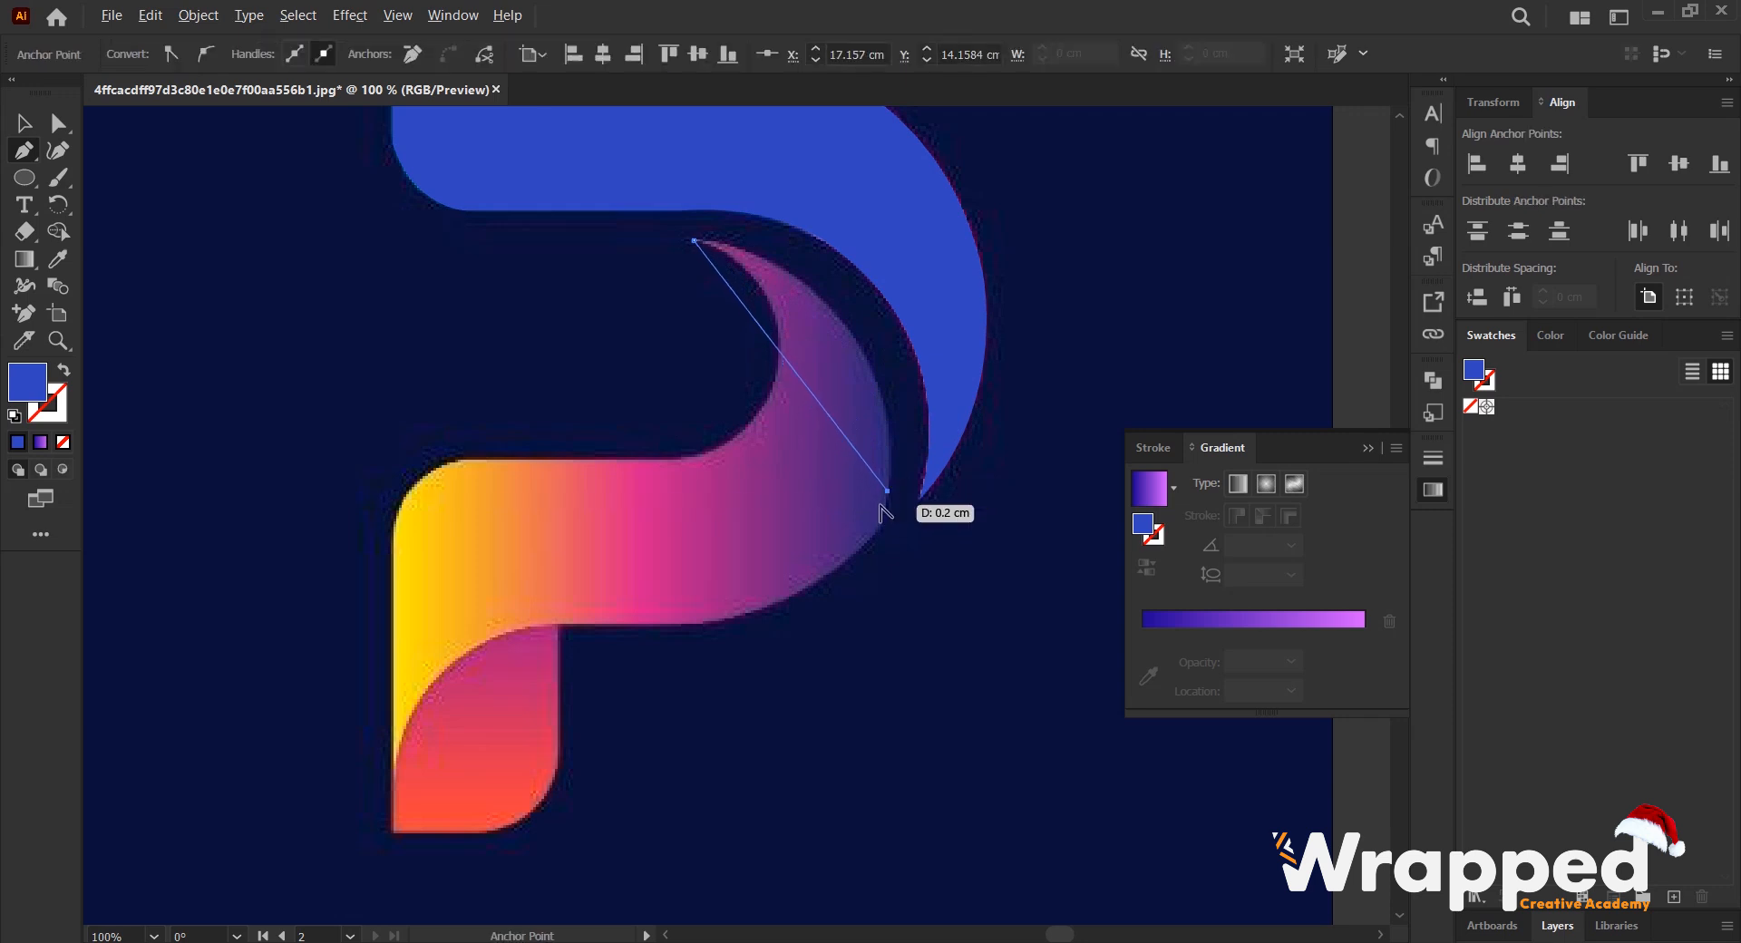
scroll(887, 512, up, 1)
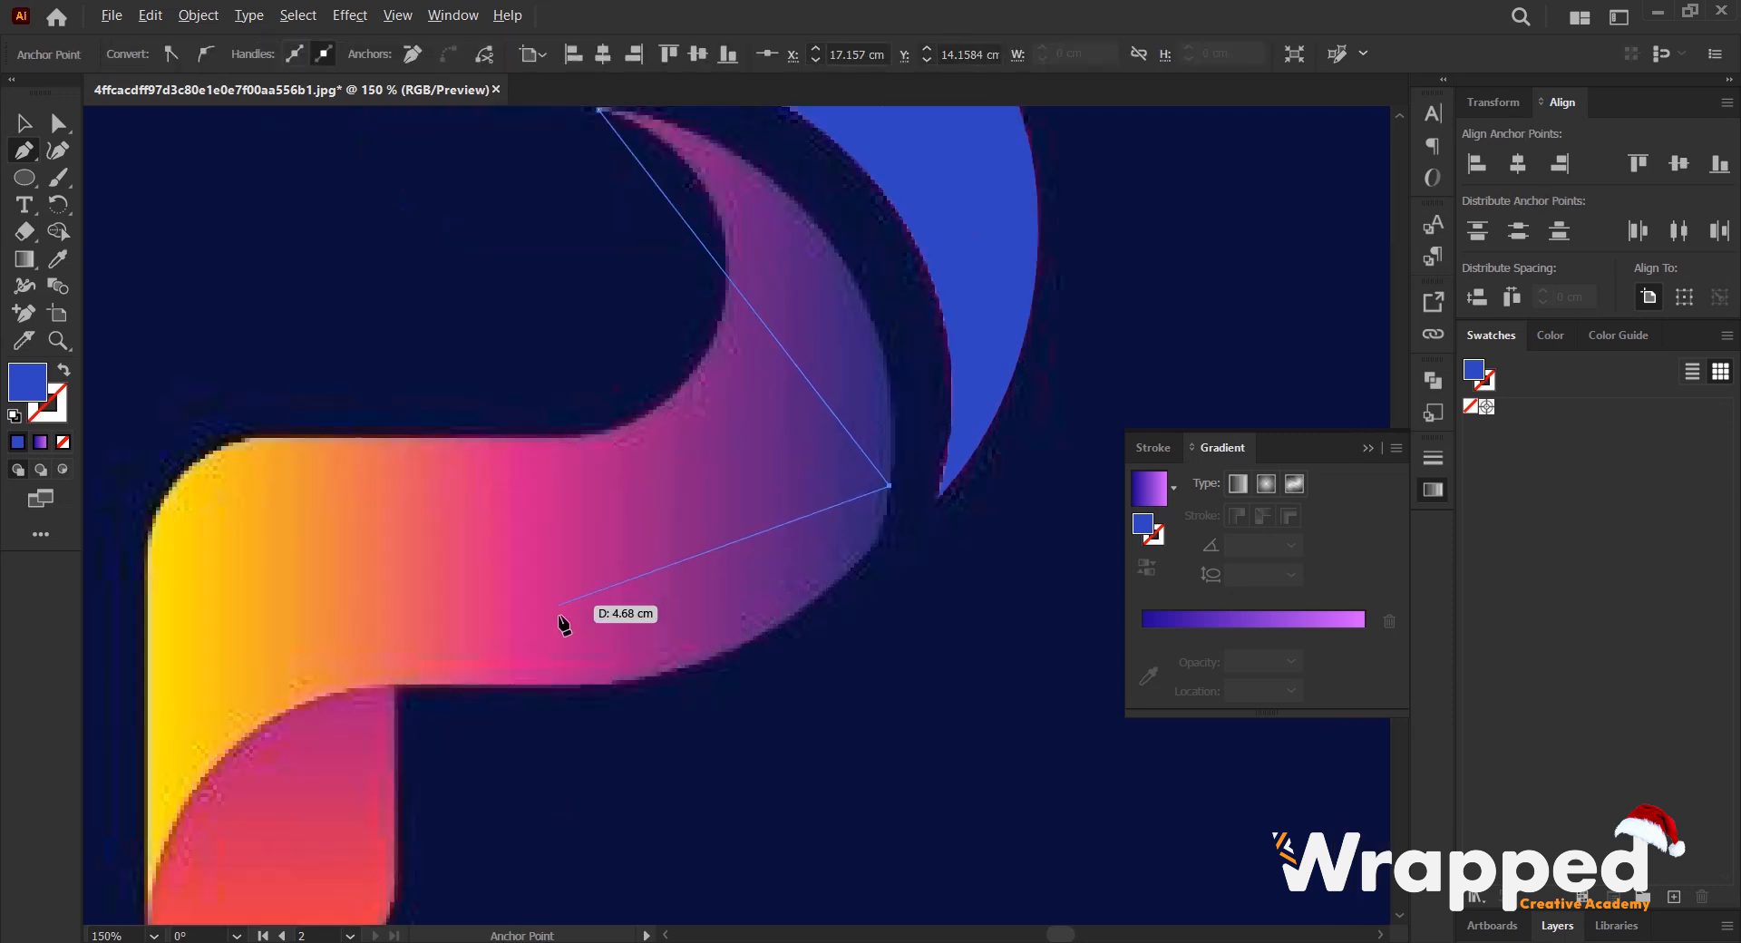
click(603, 686)
- Continue the outline along the lower edge to the yellow tip and up the straight outer edge, and remove its blue fill
scroll(416, 669, down, 1)
drag(450, 503, 687, 484)
click(631, 519)
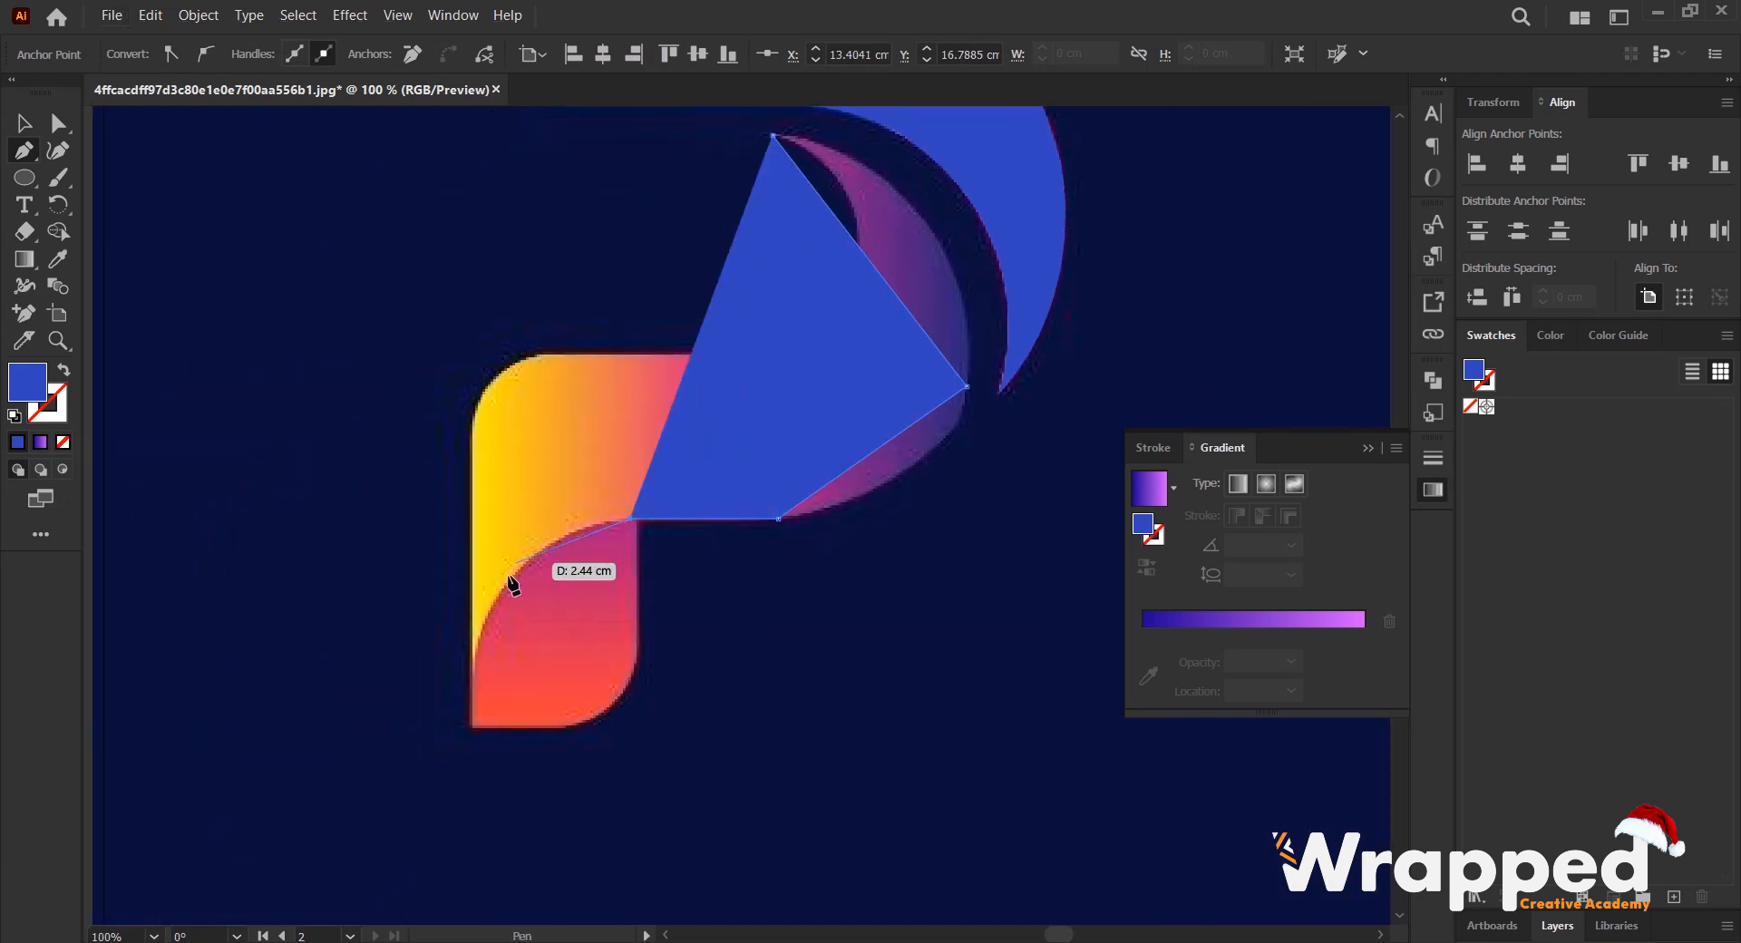
click(472, 687)
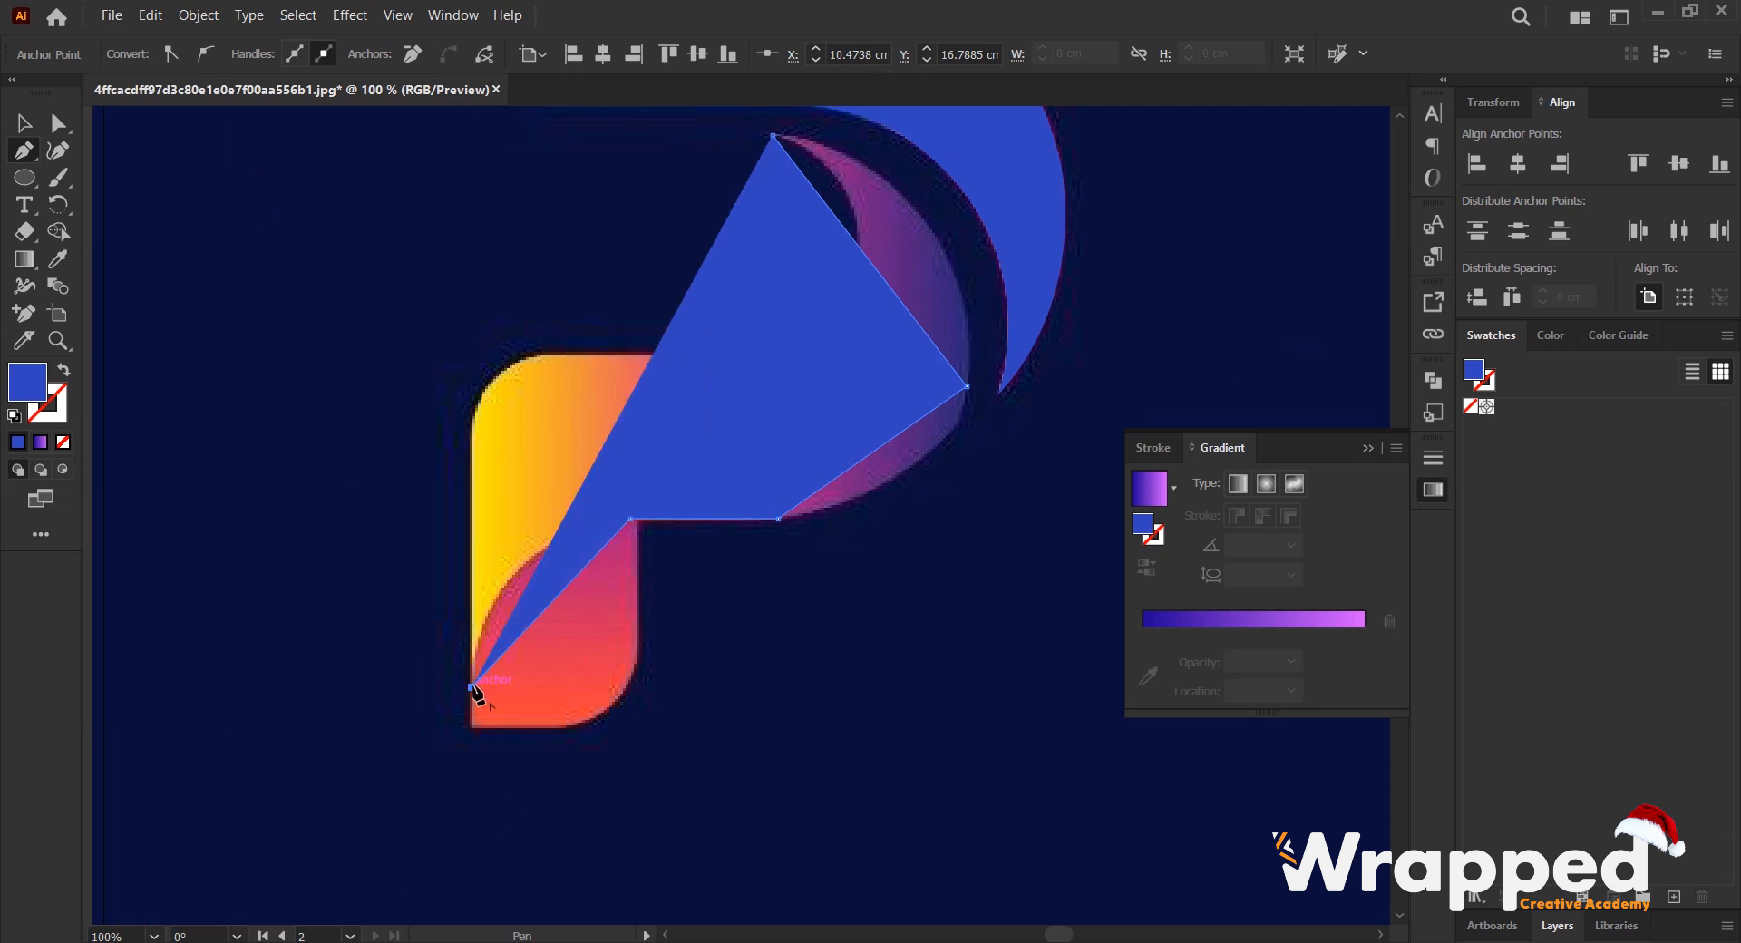
click(472, 428)
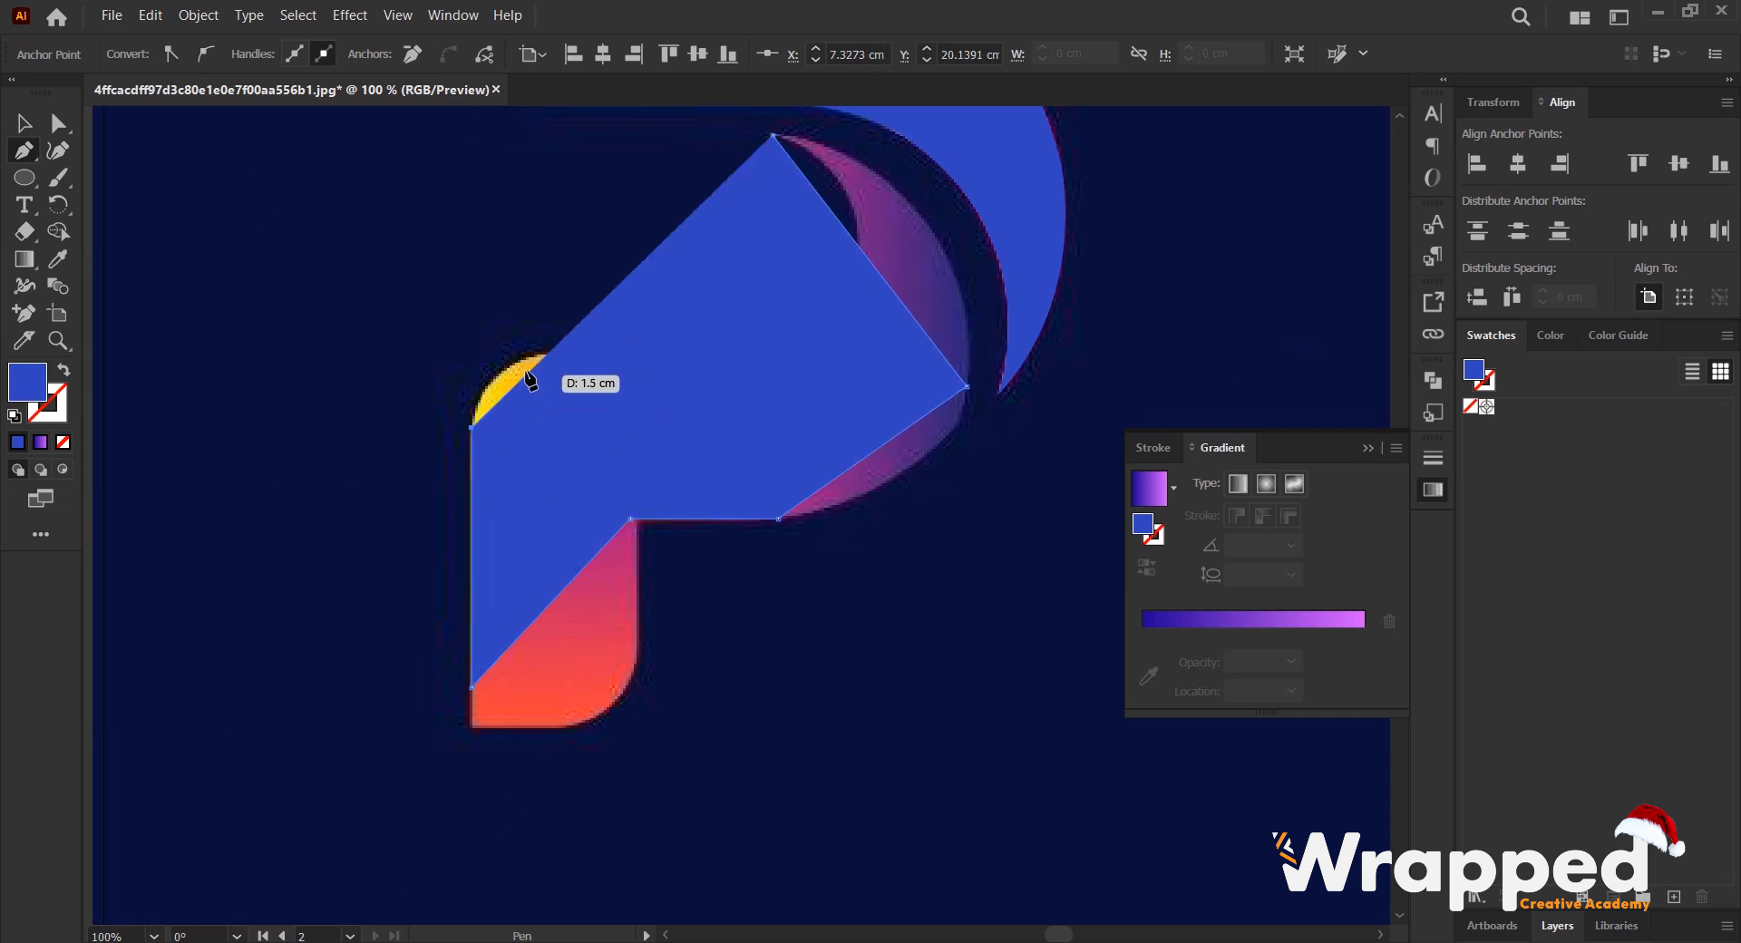
click(62, 442)
- Add anchors past the rounded corner, along the upper edge and on the inner curve, then close the outline at the pointed tip
scroll(486, 347, up, 1)
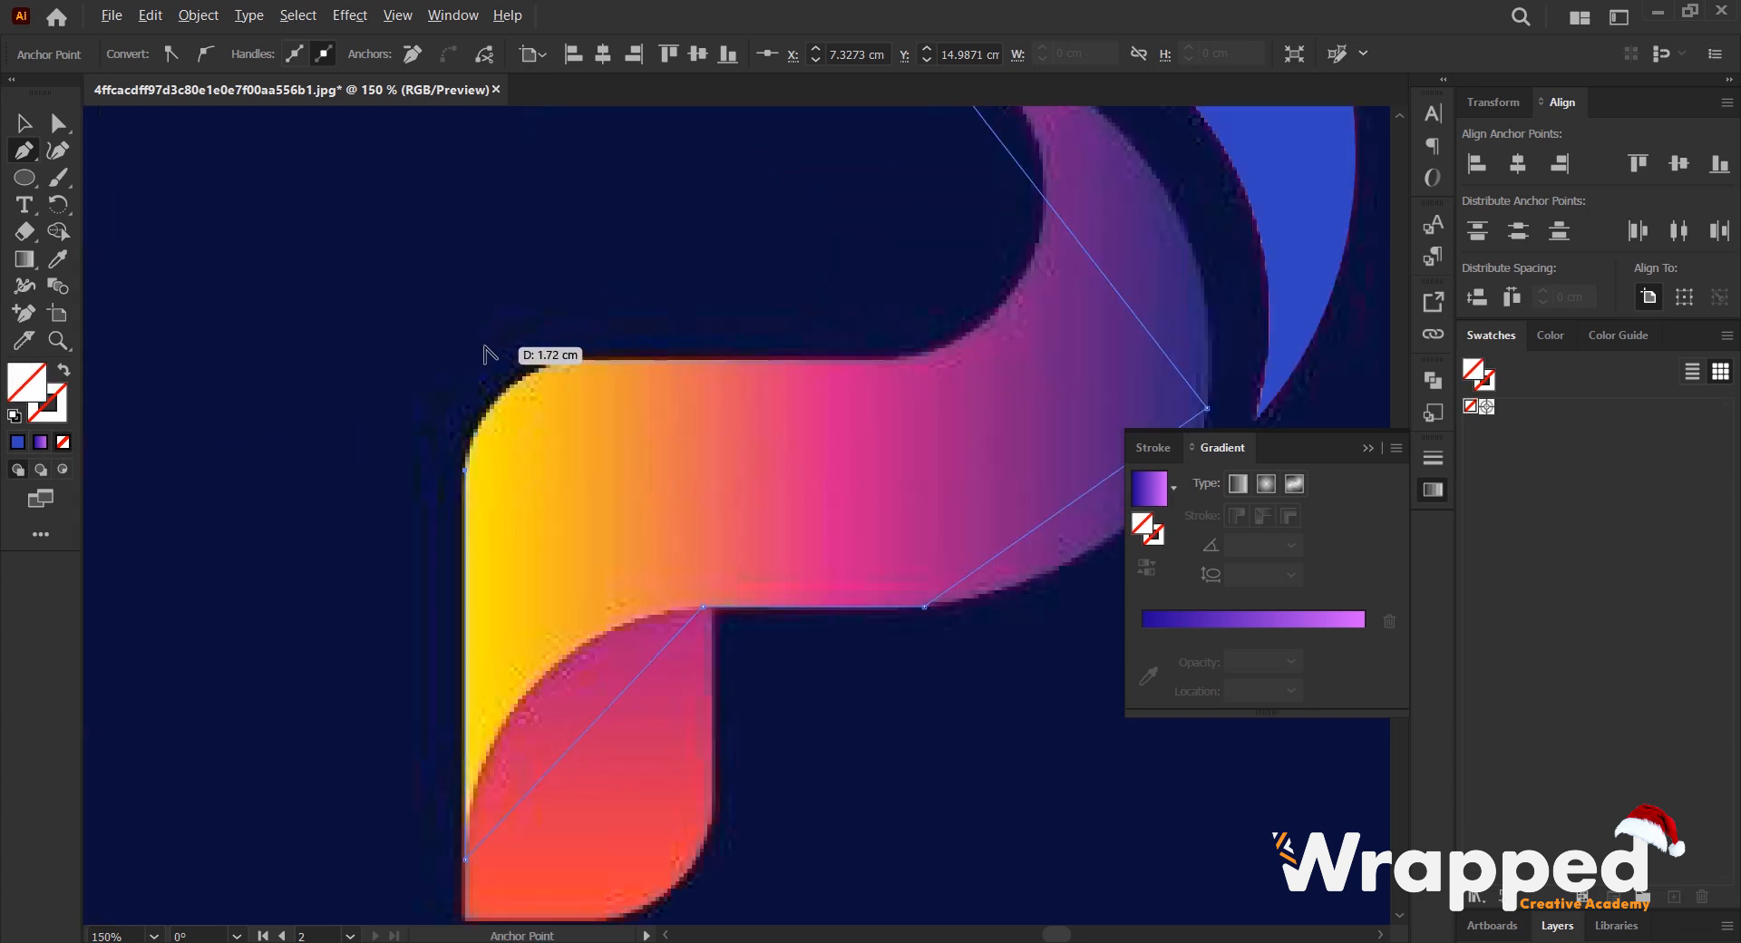
click(575, 362)
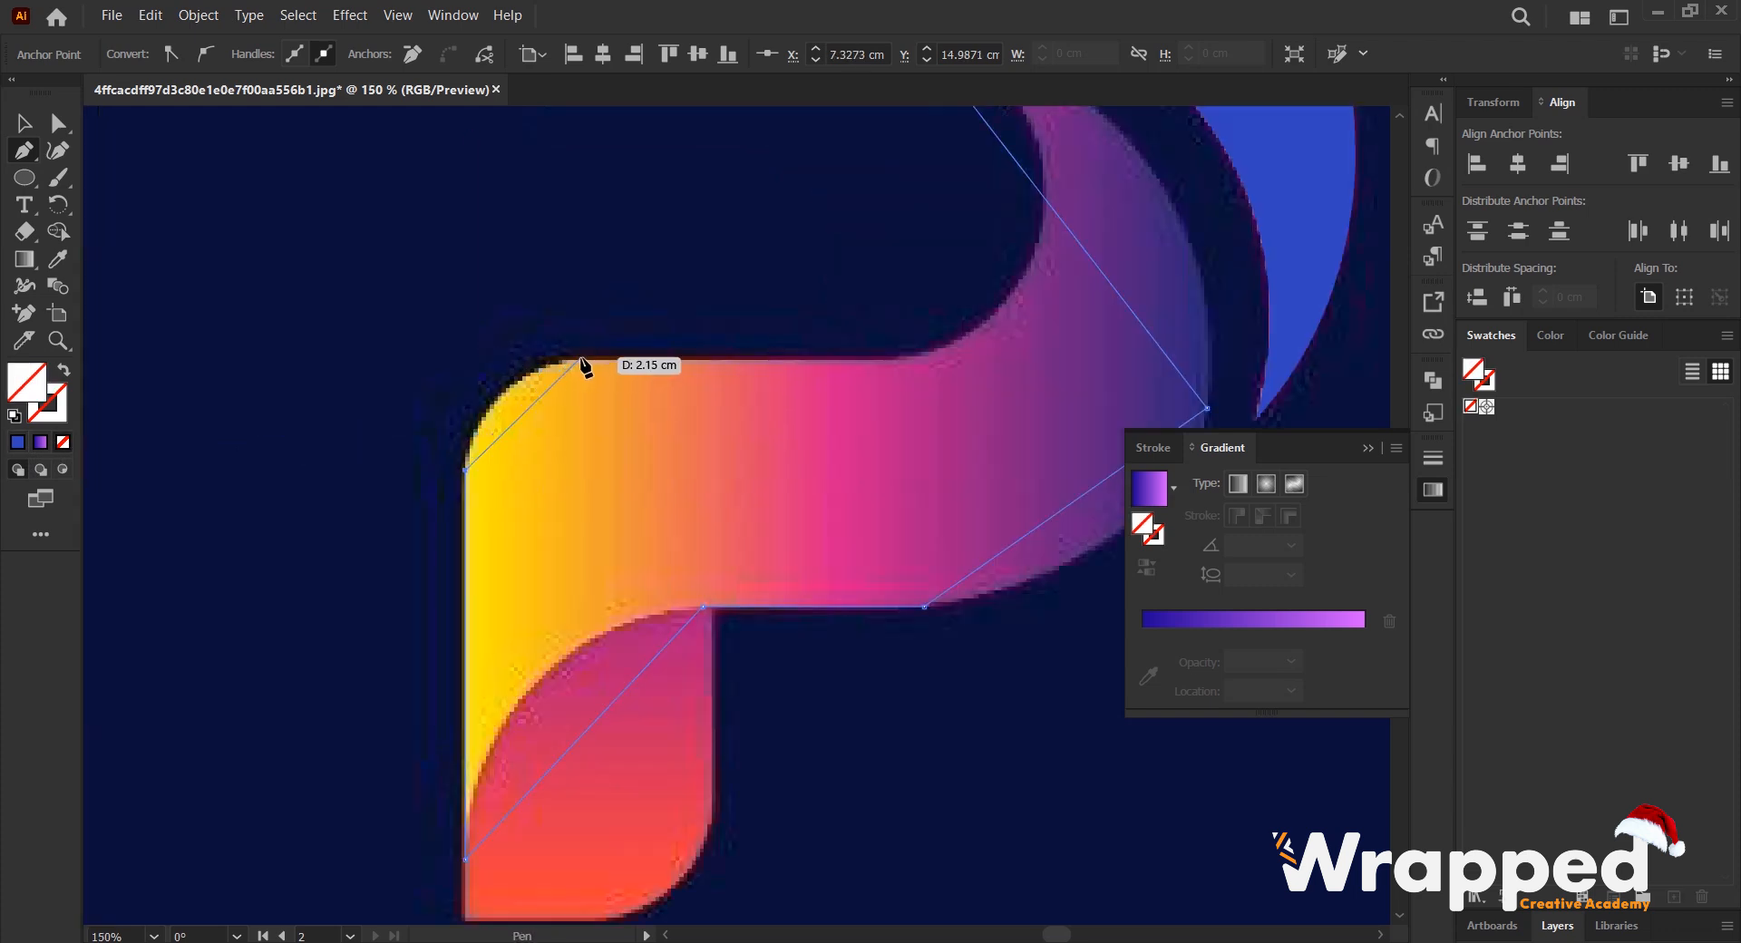
click(580, 360)
click(896, 360)
scroll(925, 361, down, 1)
drag(1018, 280, 848, 429)
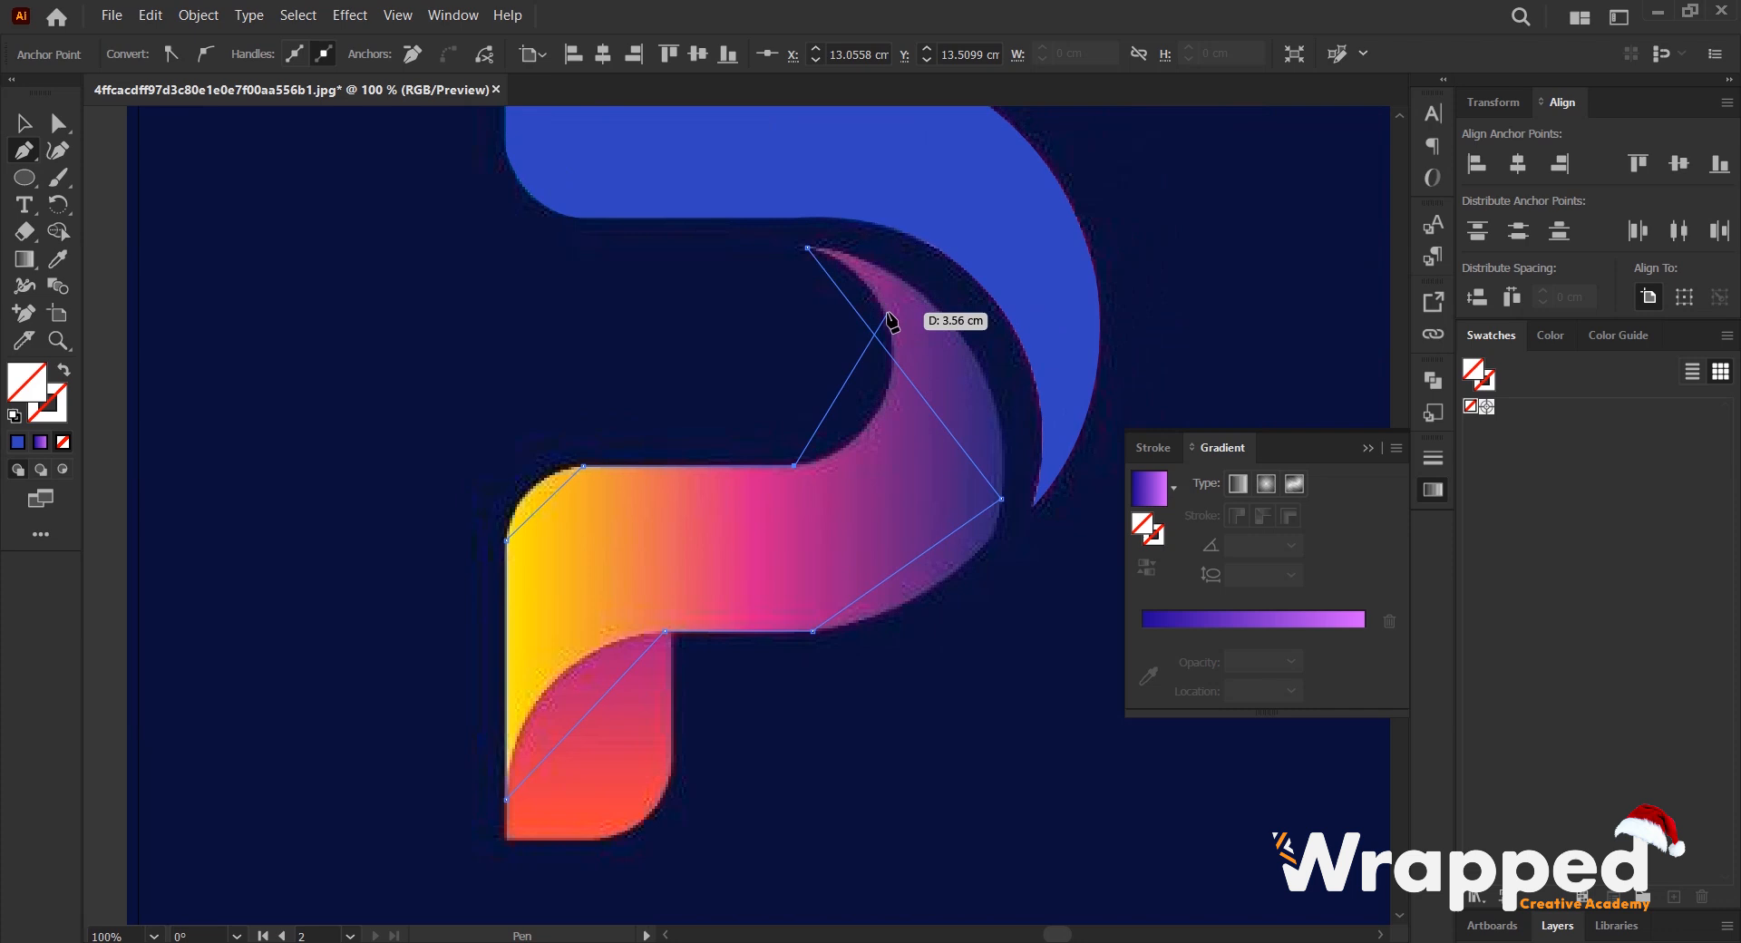
click(887, 313)
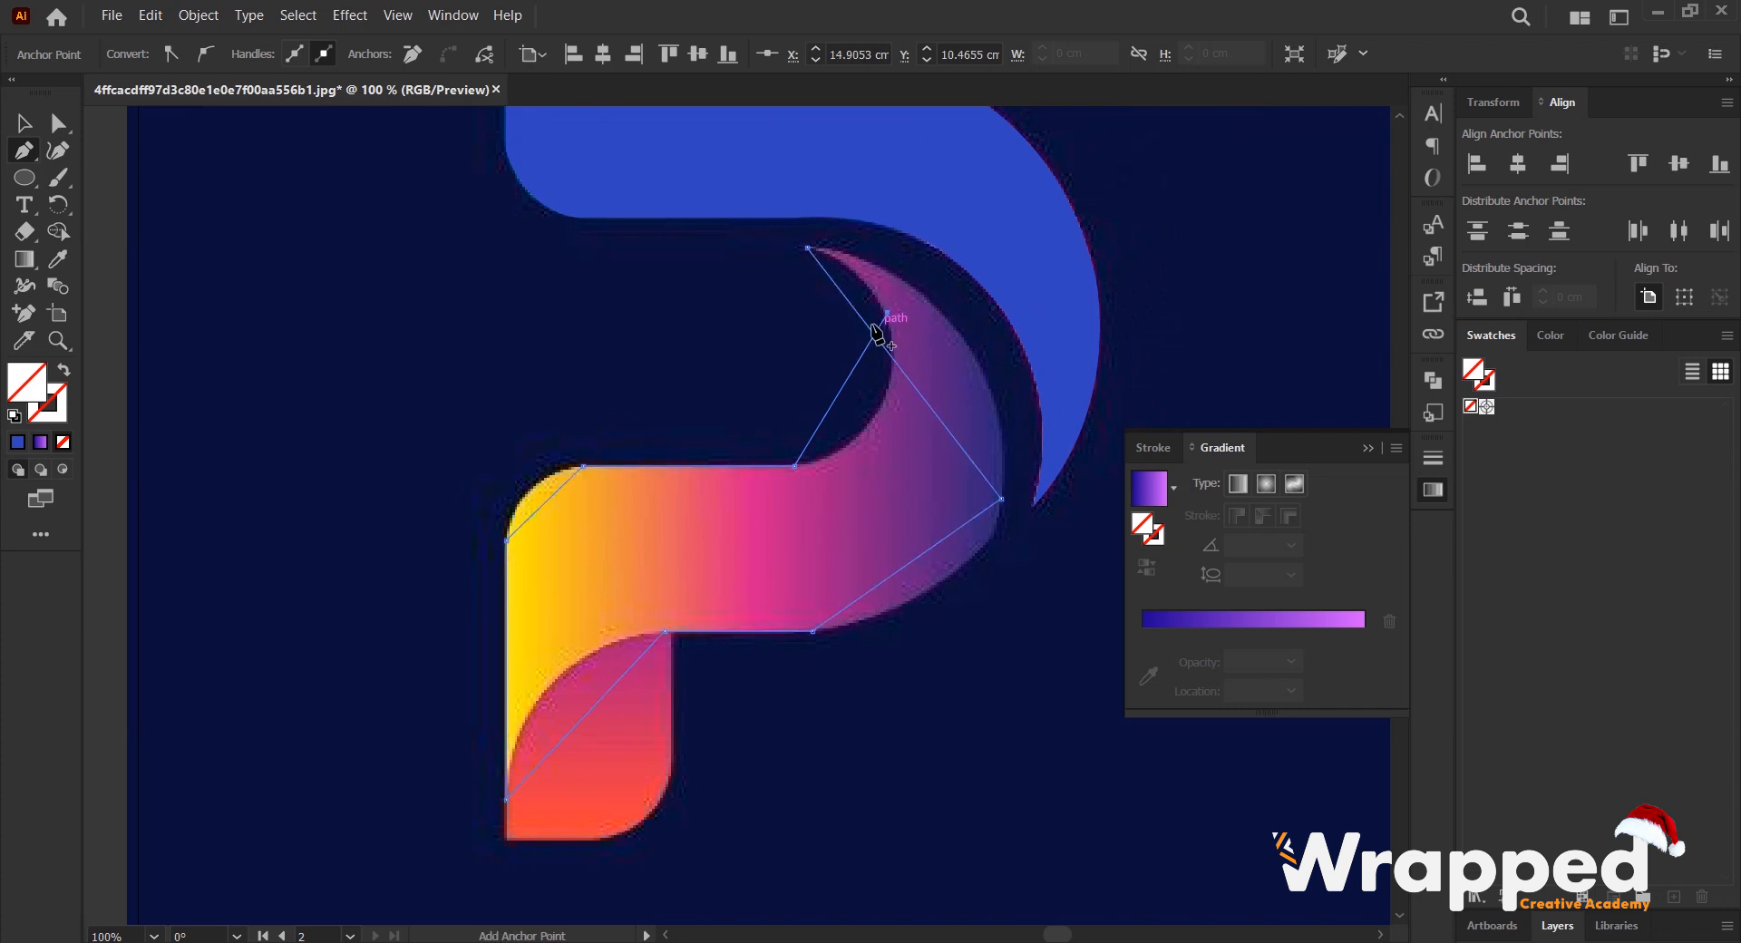
click(808, 246)
- Bend the two outer segments of the outline with the Curvature tool to follow the band's purple outer bend
scroll(911, 254, down, 1)
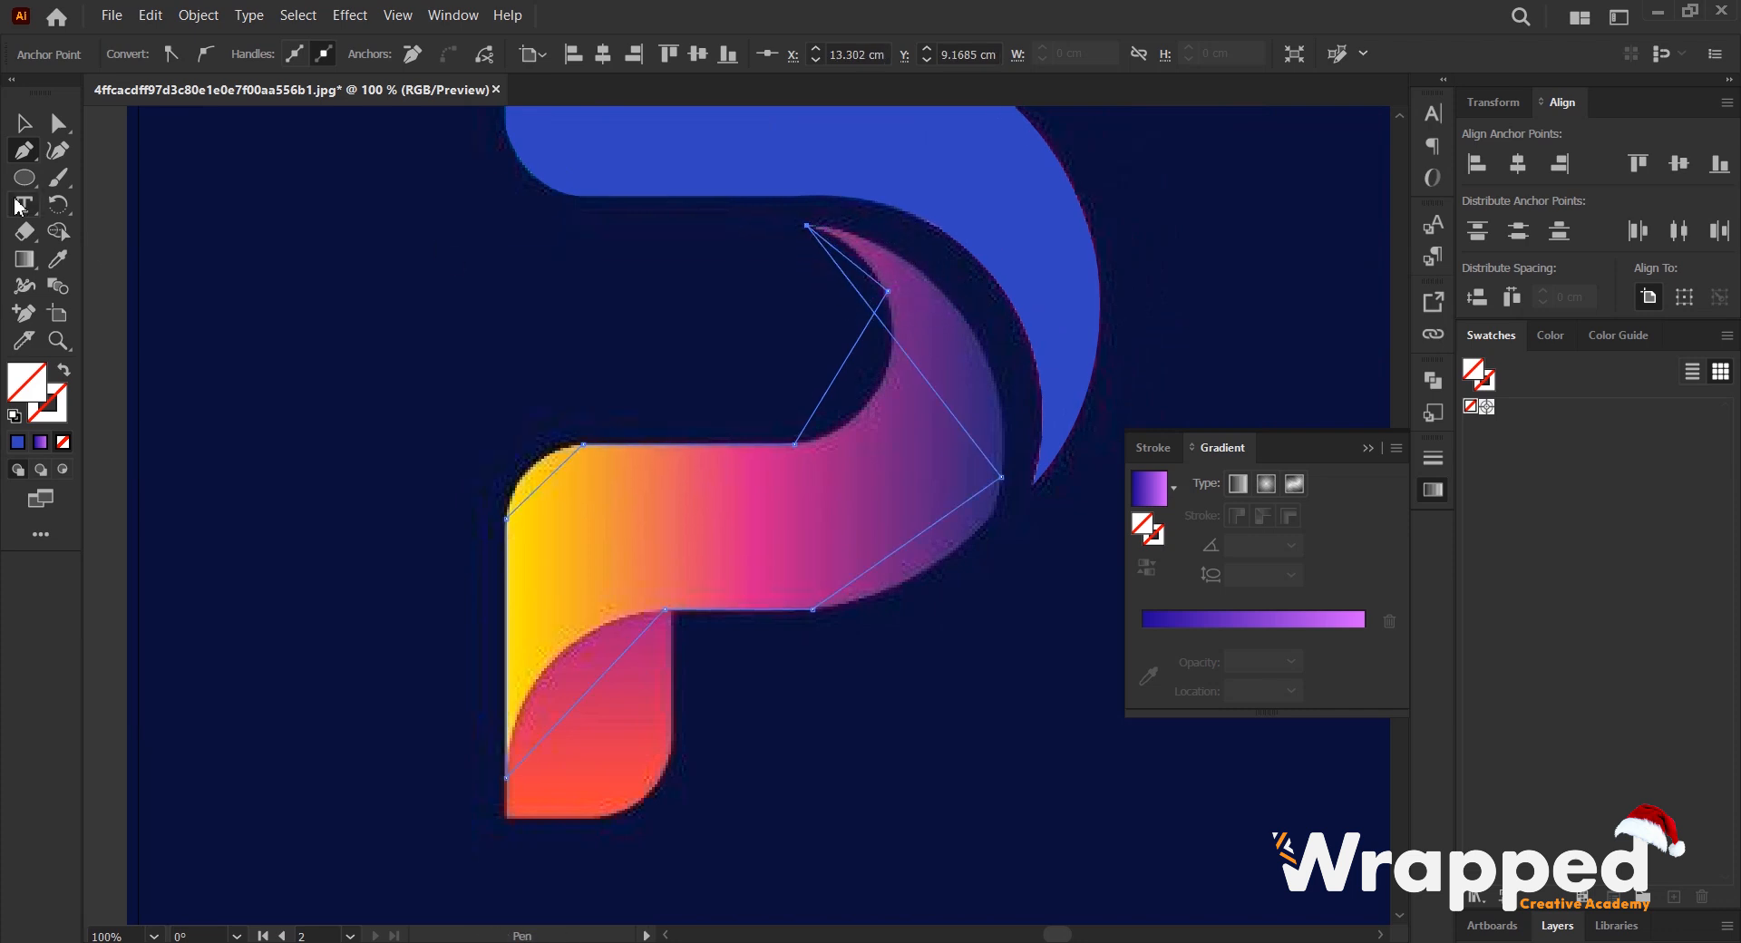
click(51, 154)
drag(1009, 287, 1009, 331)
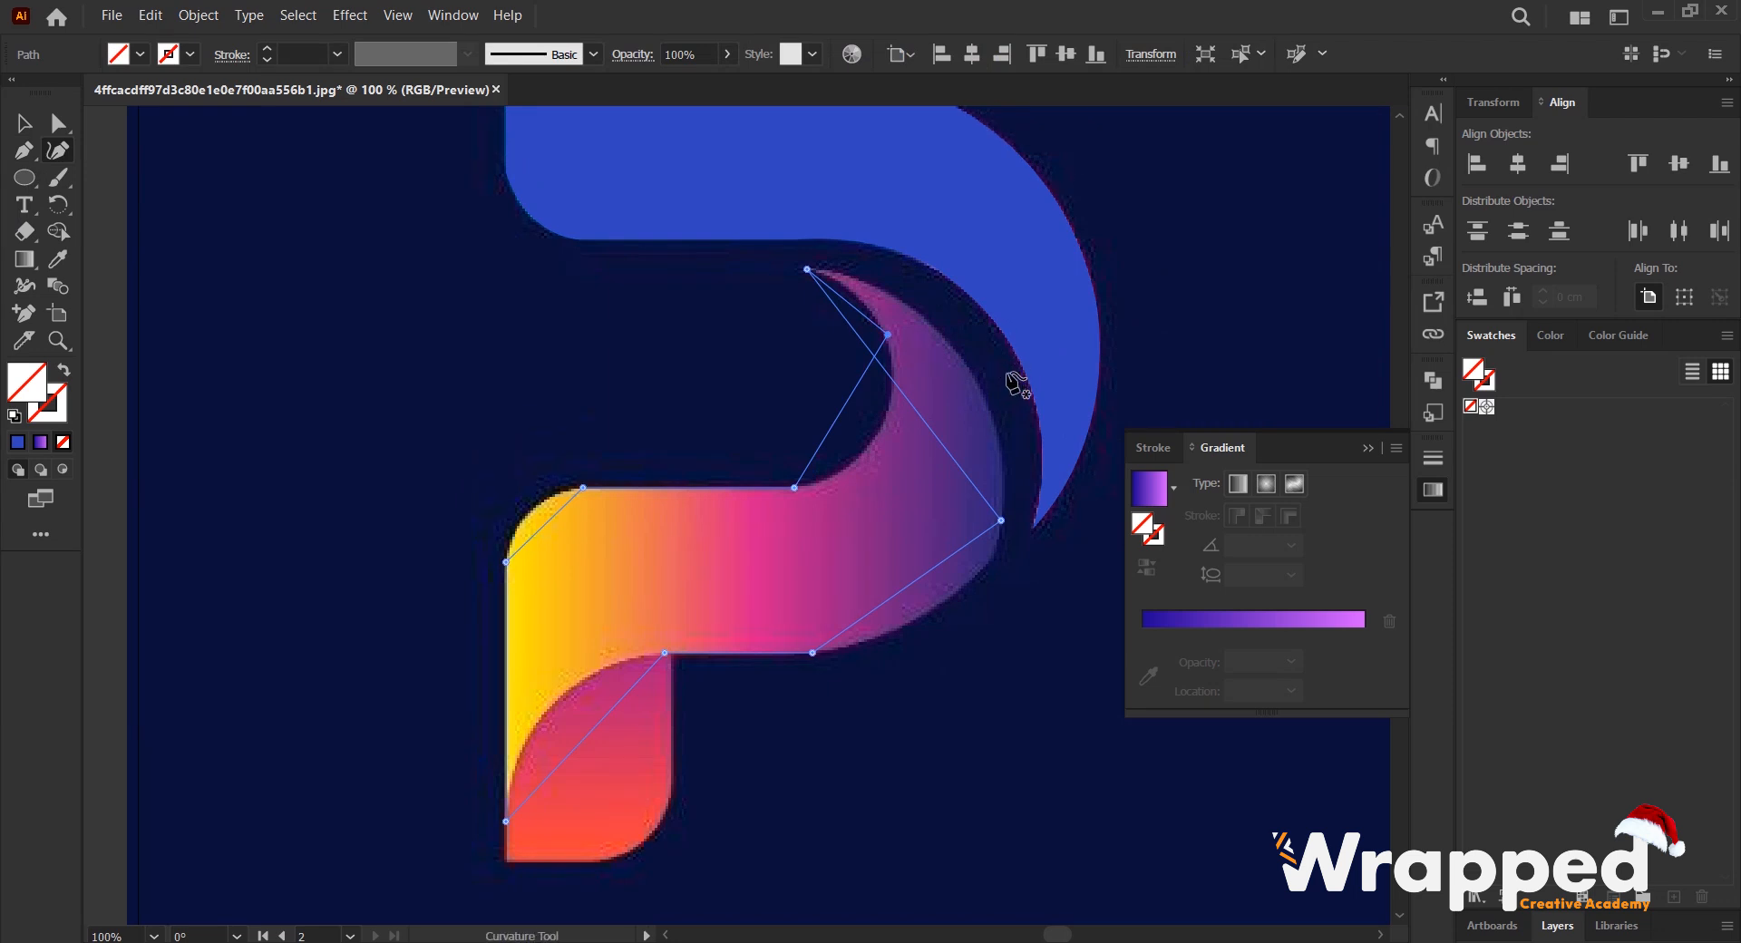
scroll(1016, 385, up, 1)
drag(995, 404, 744, 413)
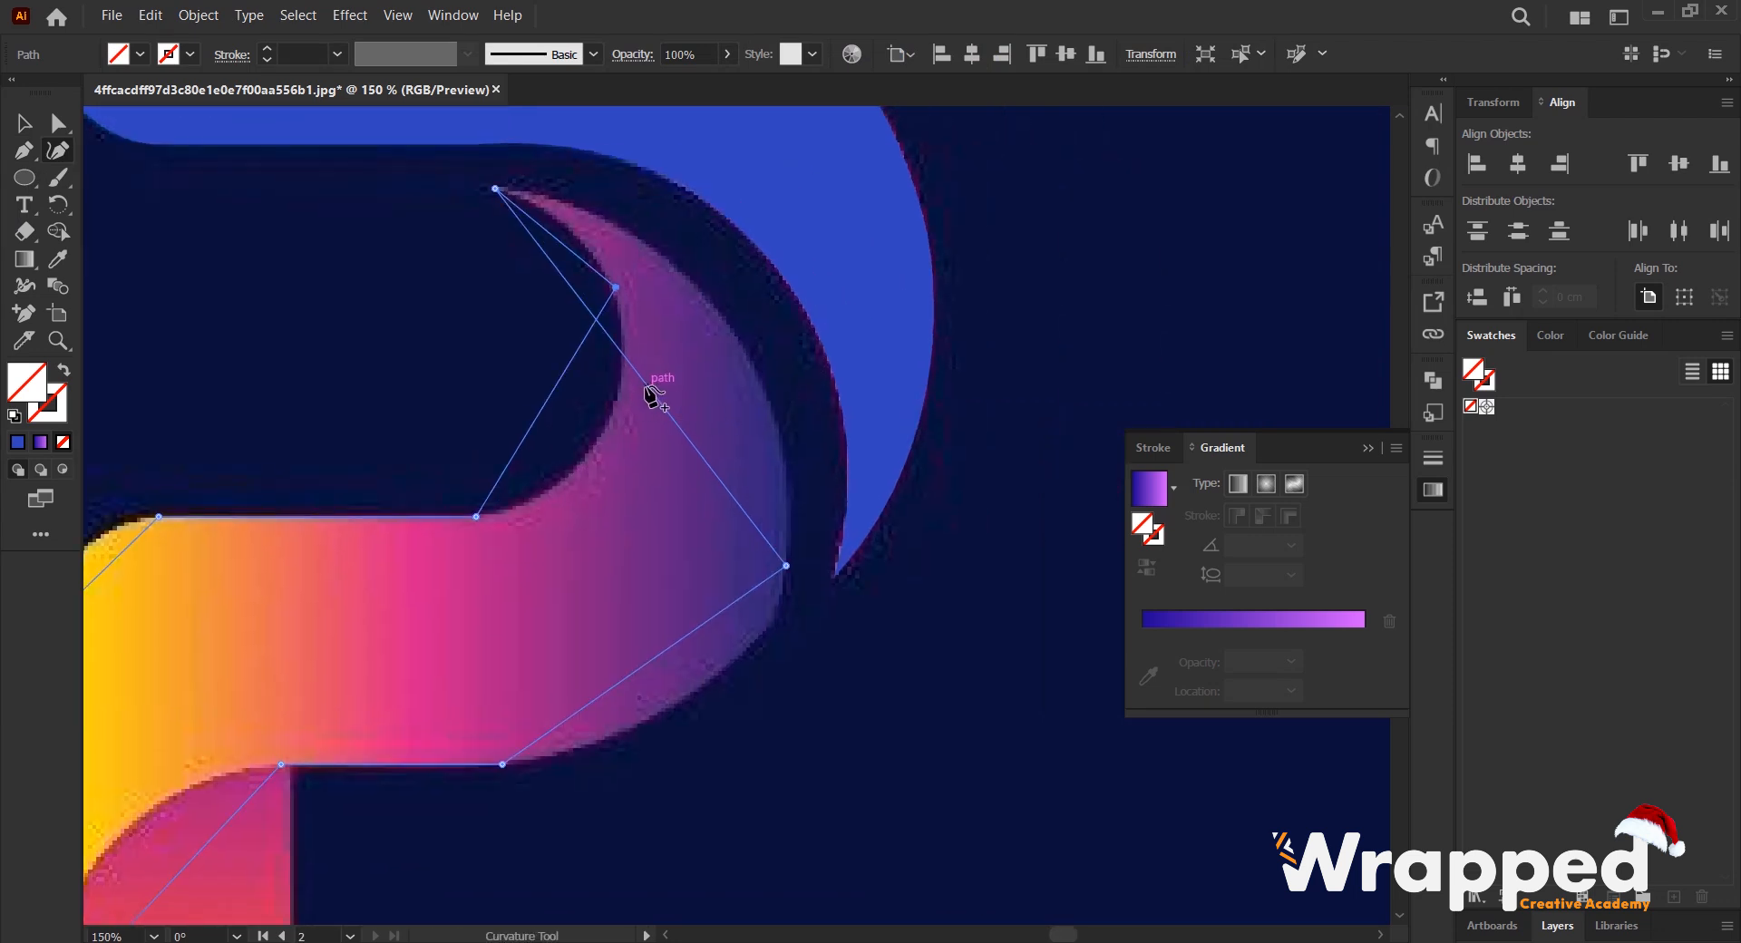
drag(646, 385, 738, 338)
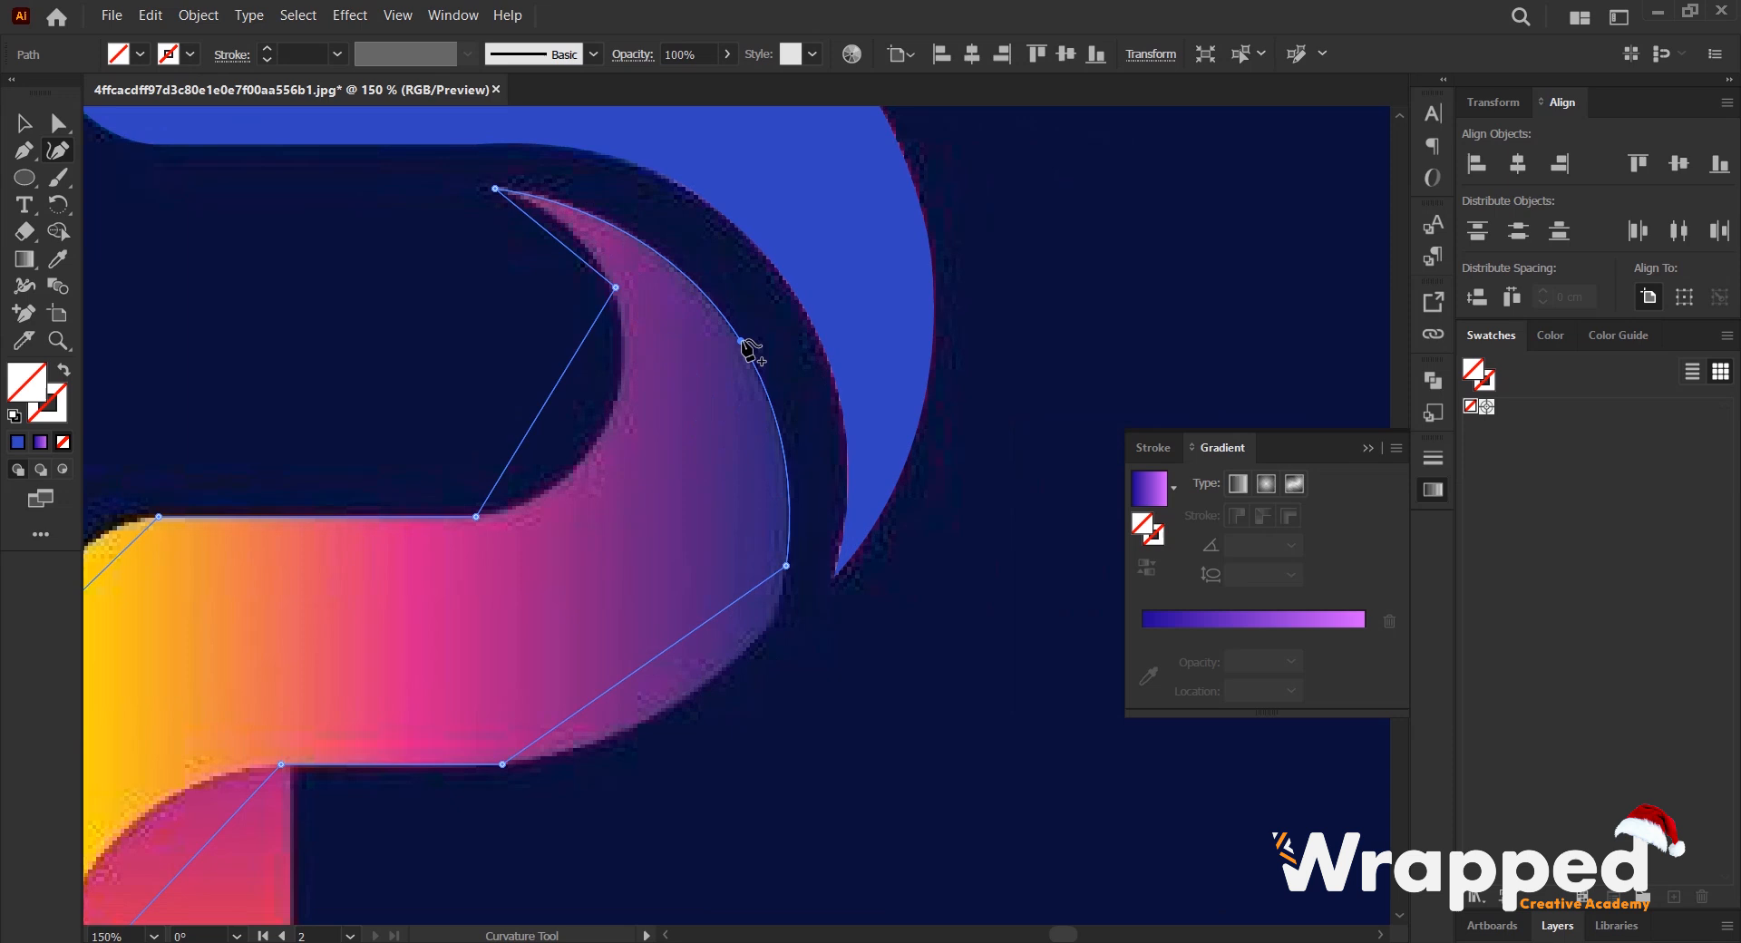
scroll(637, 524, down, 2)
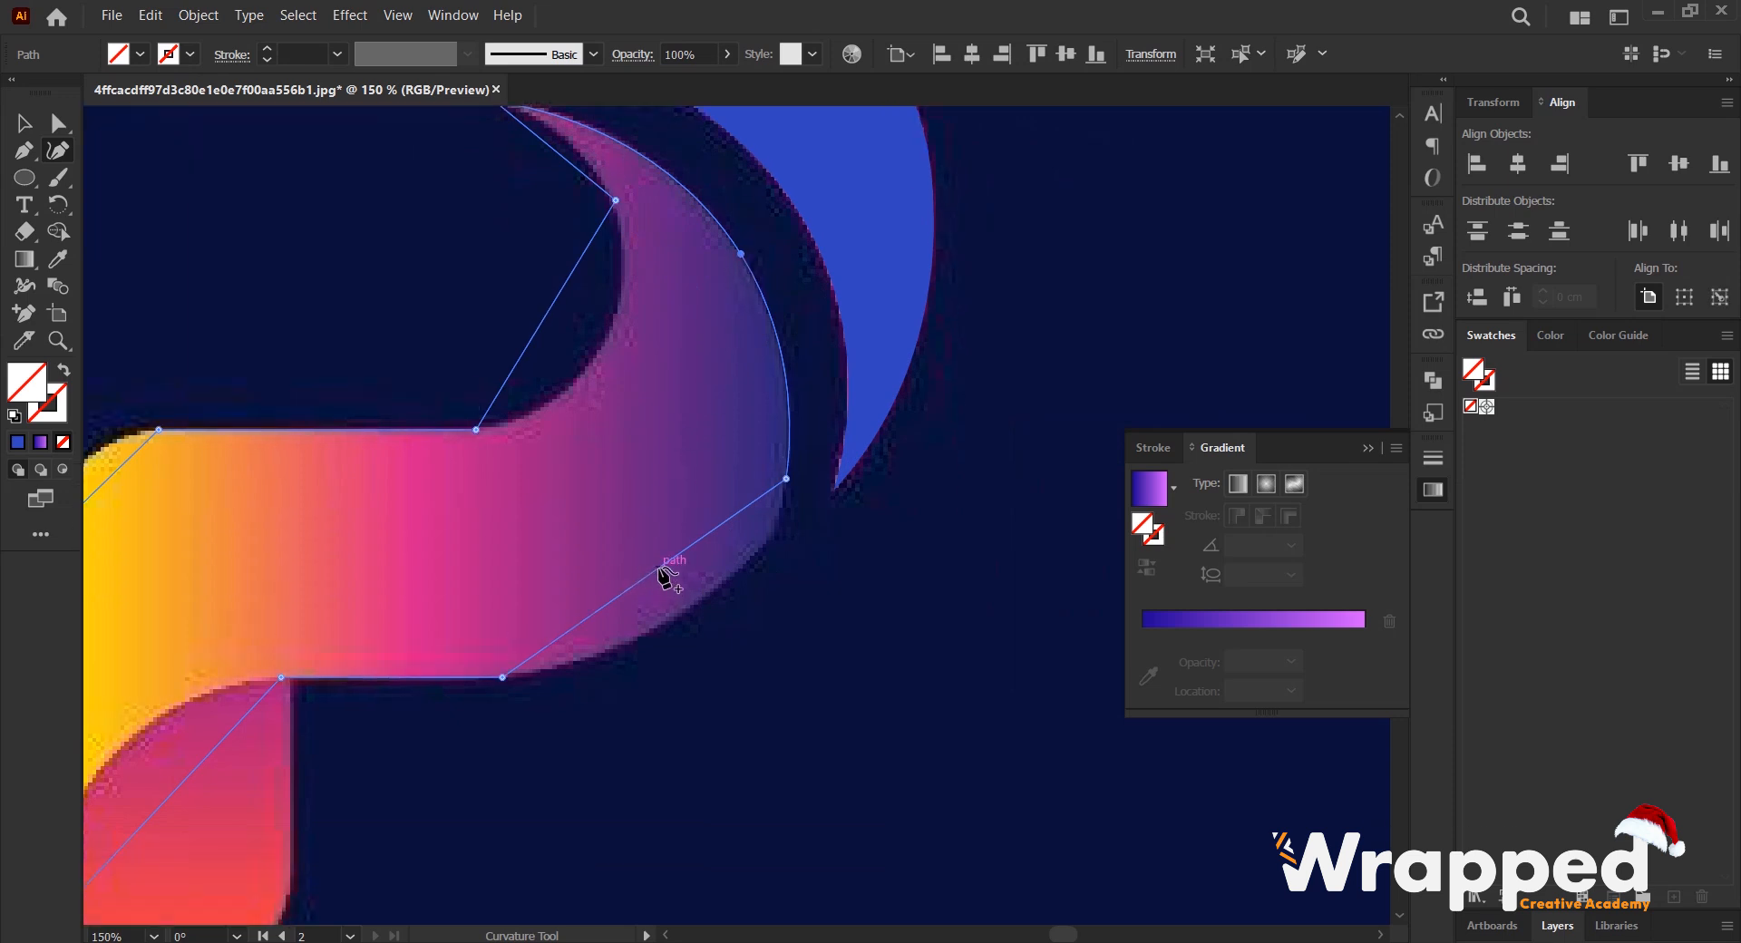
drag(660, 575, 744, 558)
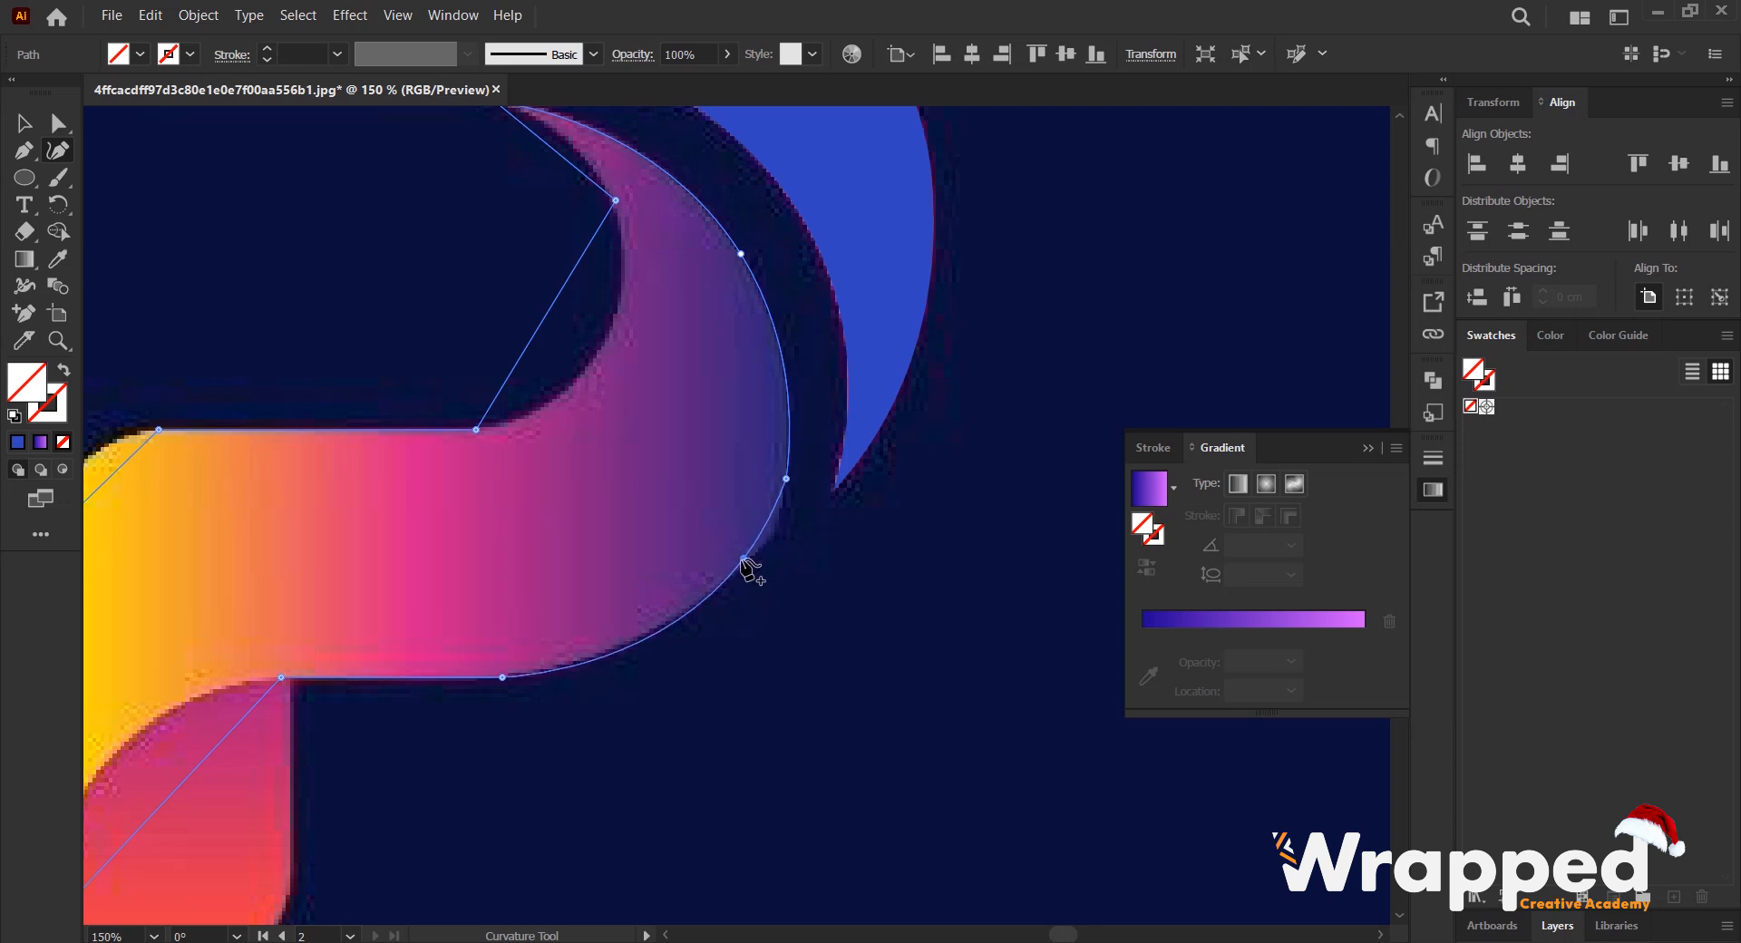
- Bend the outline's two inner segments to follow the band's inner curve up to the pointed tip
drag(555, 300, 606, 358)
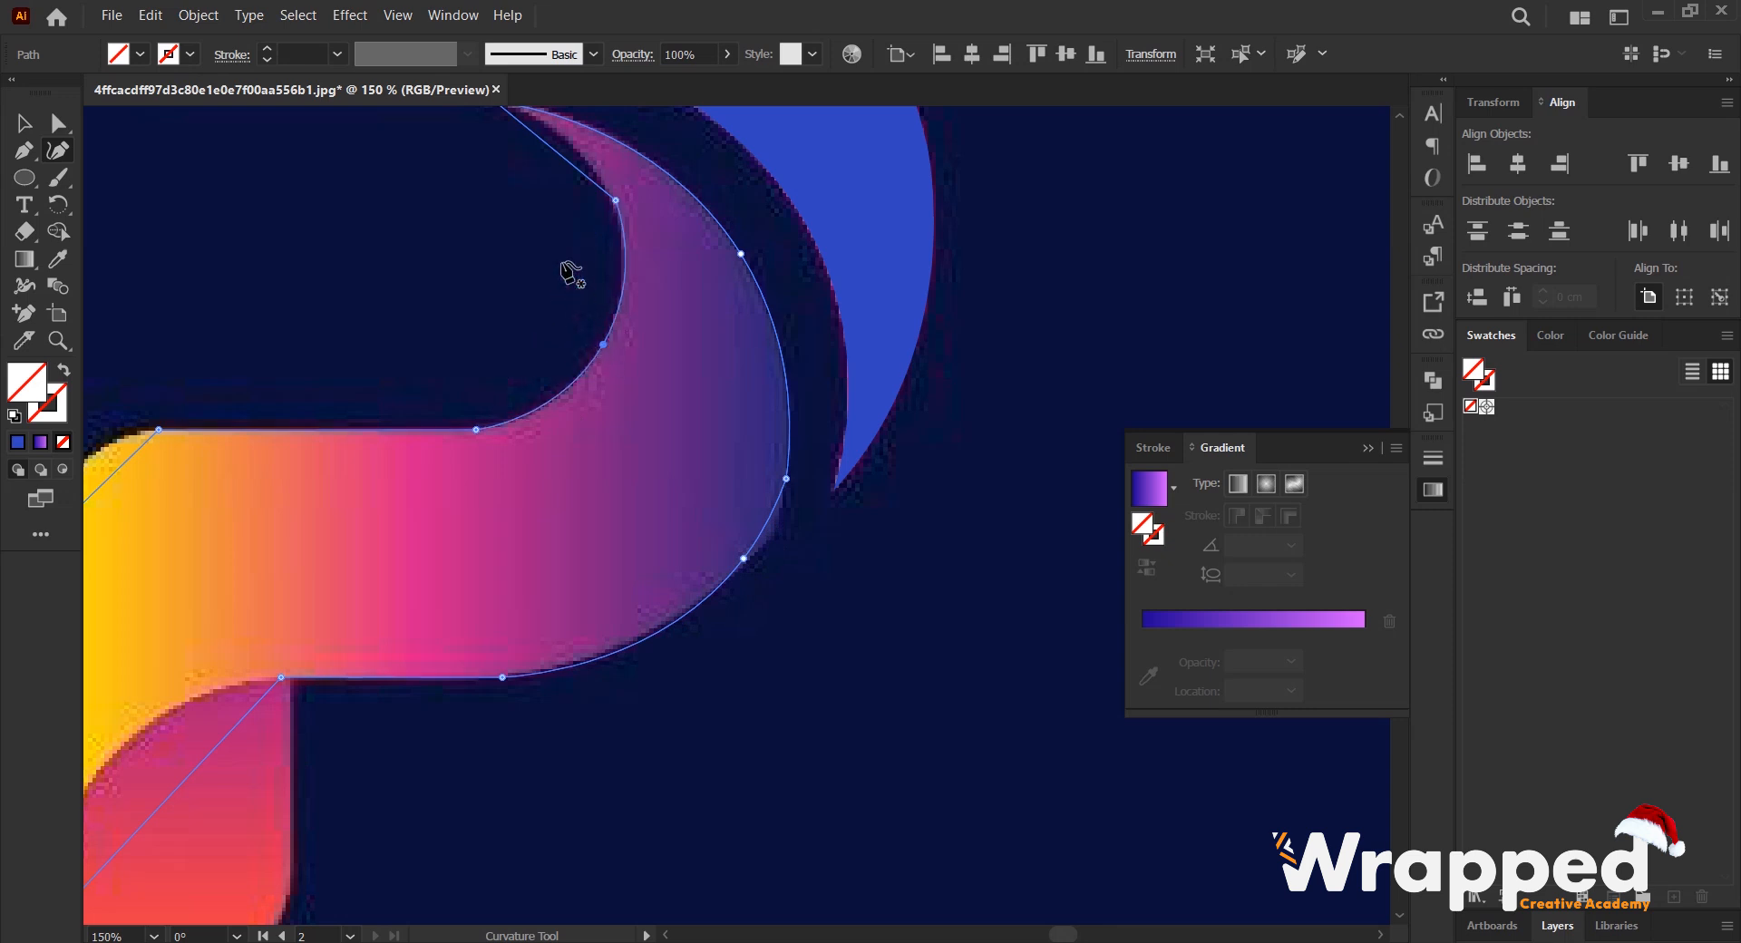
scroll(567, 276, up, 3)
drag(557, 262, 566, 259)
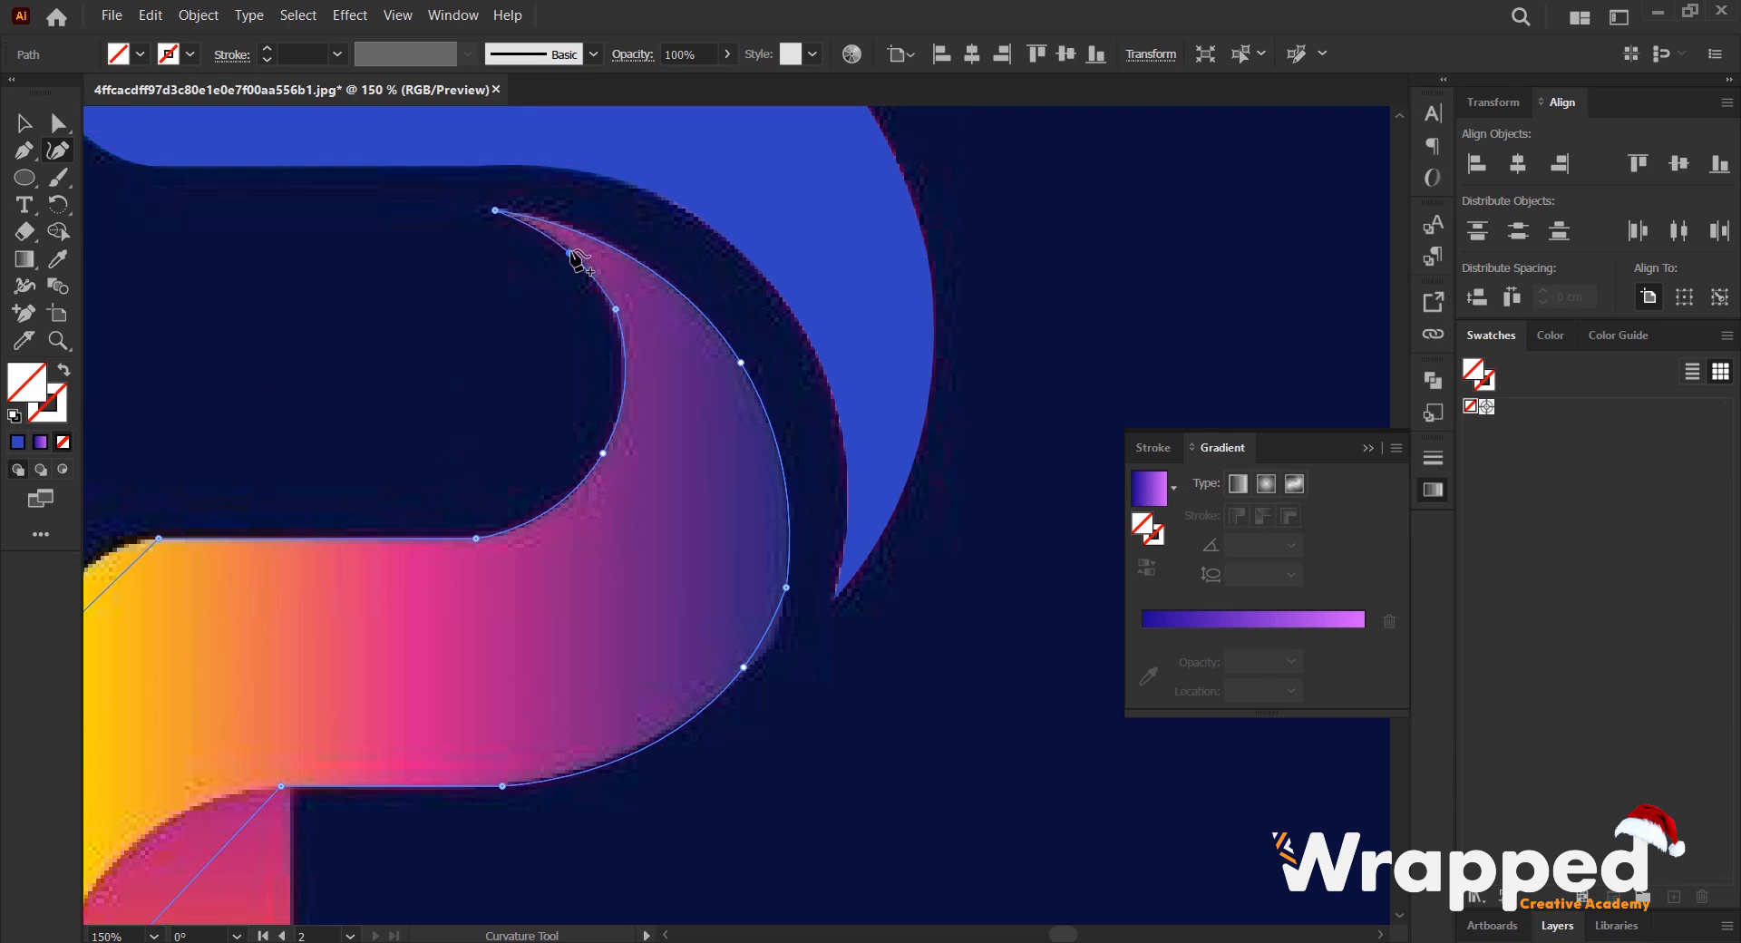
- Bend the outline around the band's rounded yellow corner and along the curved edge above the red leg
scroll(591, 347, down, 1)
drag(401, 451, 648, 297)
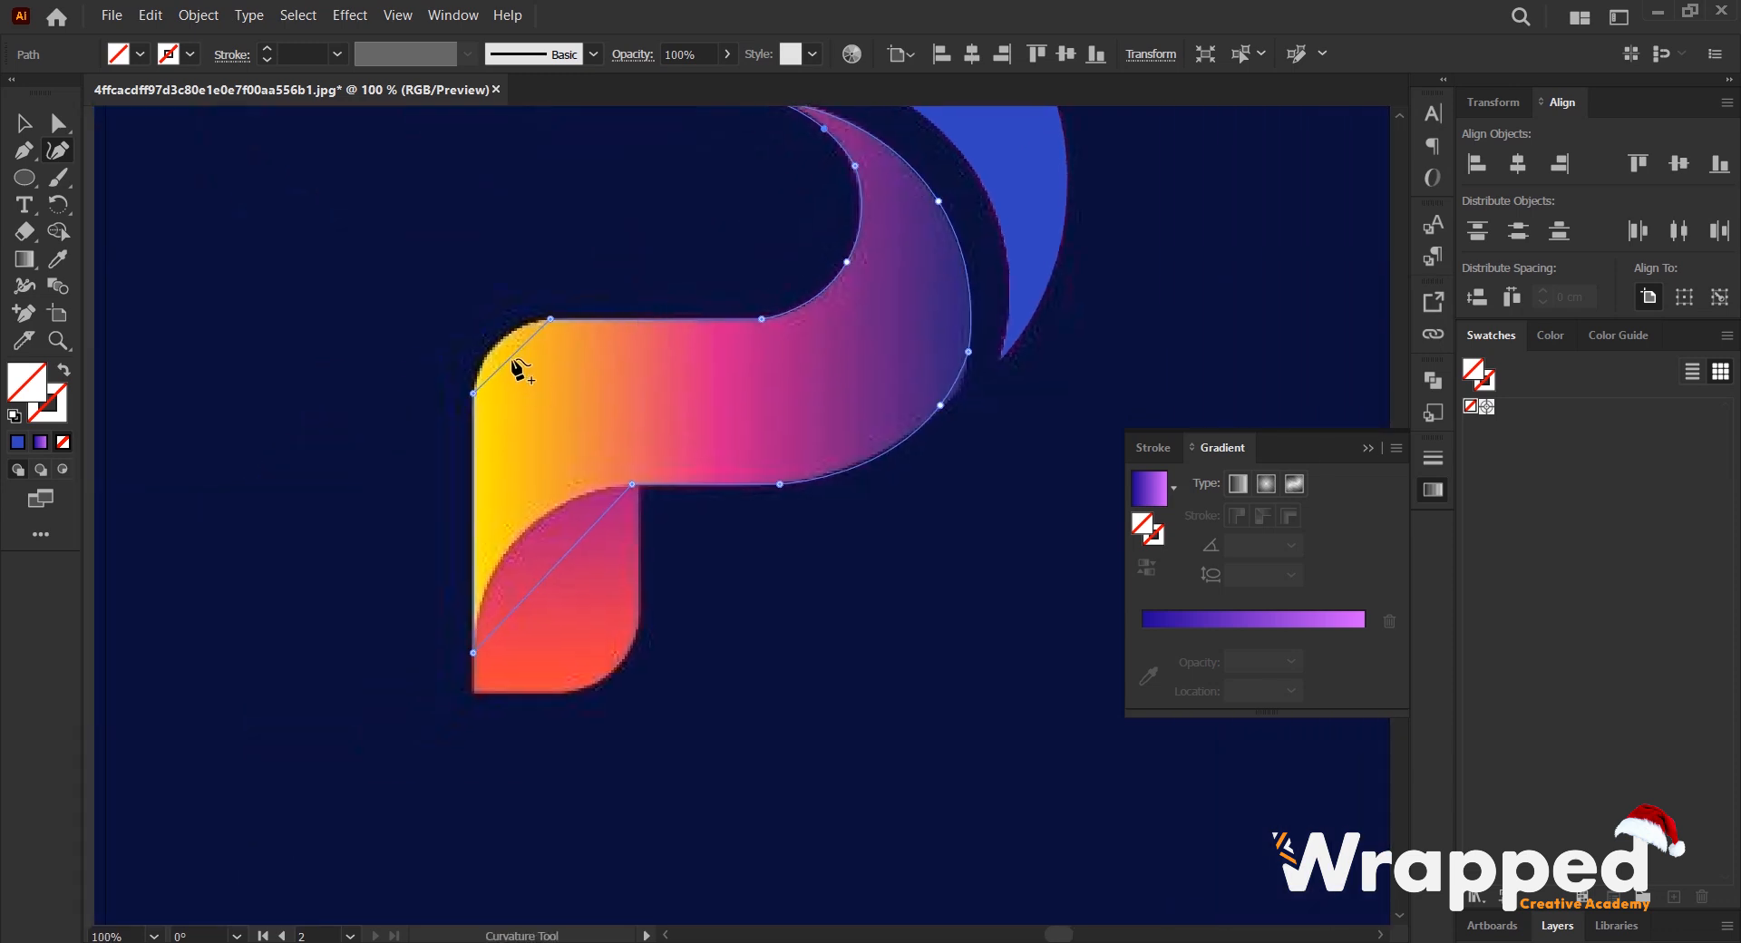
scroll(510, 356, up, 2)
drag(523, 361, 490, 335)
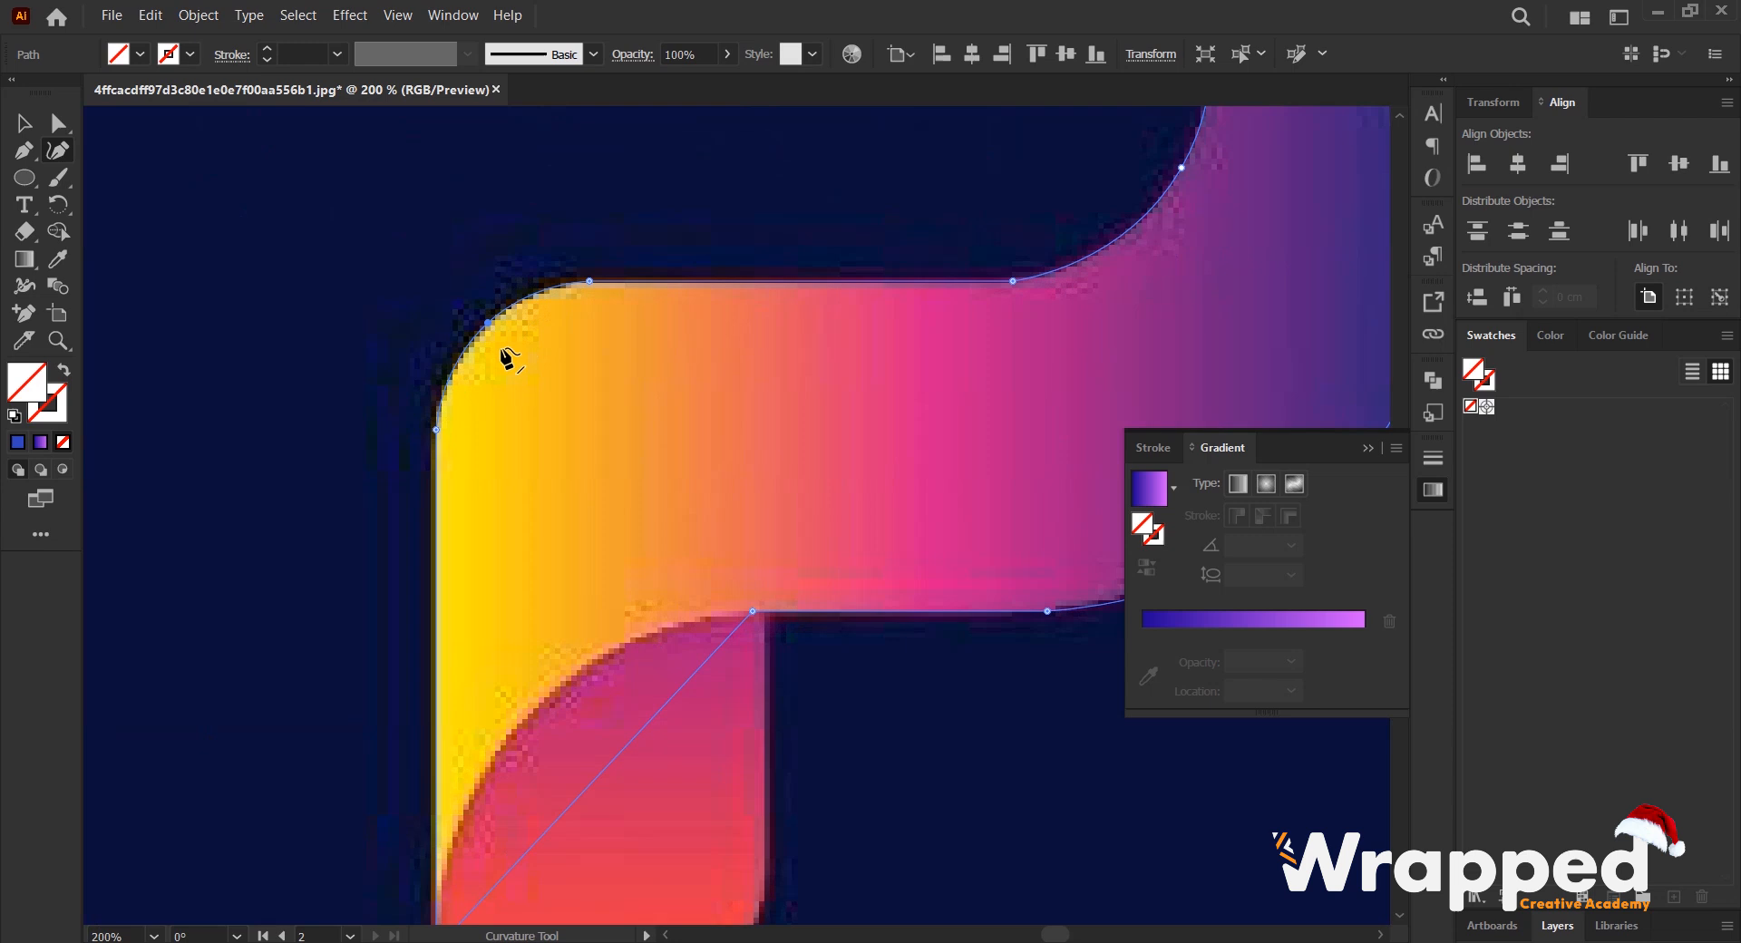
scroll(505, 357, down, 1)
drag(590, 545, 537, 484)
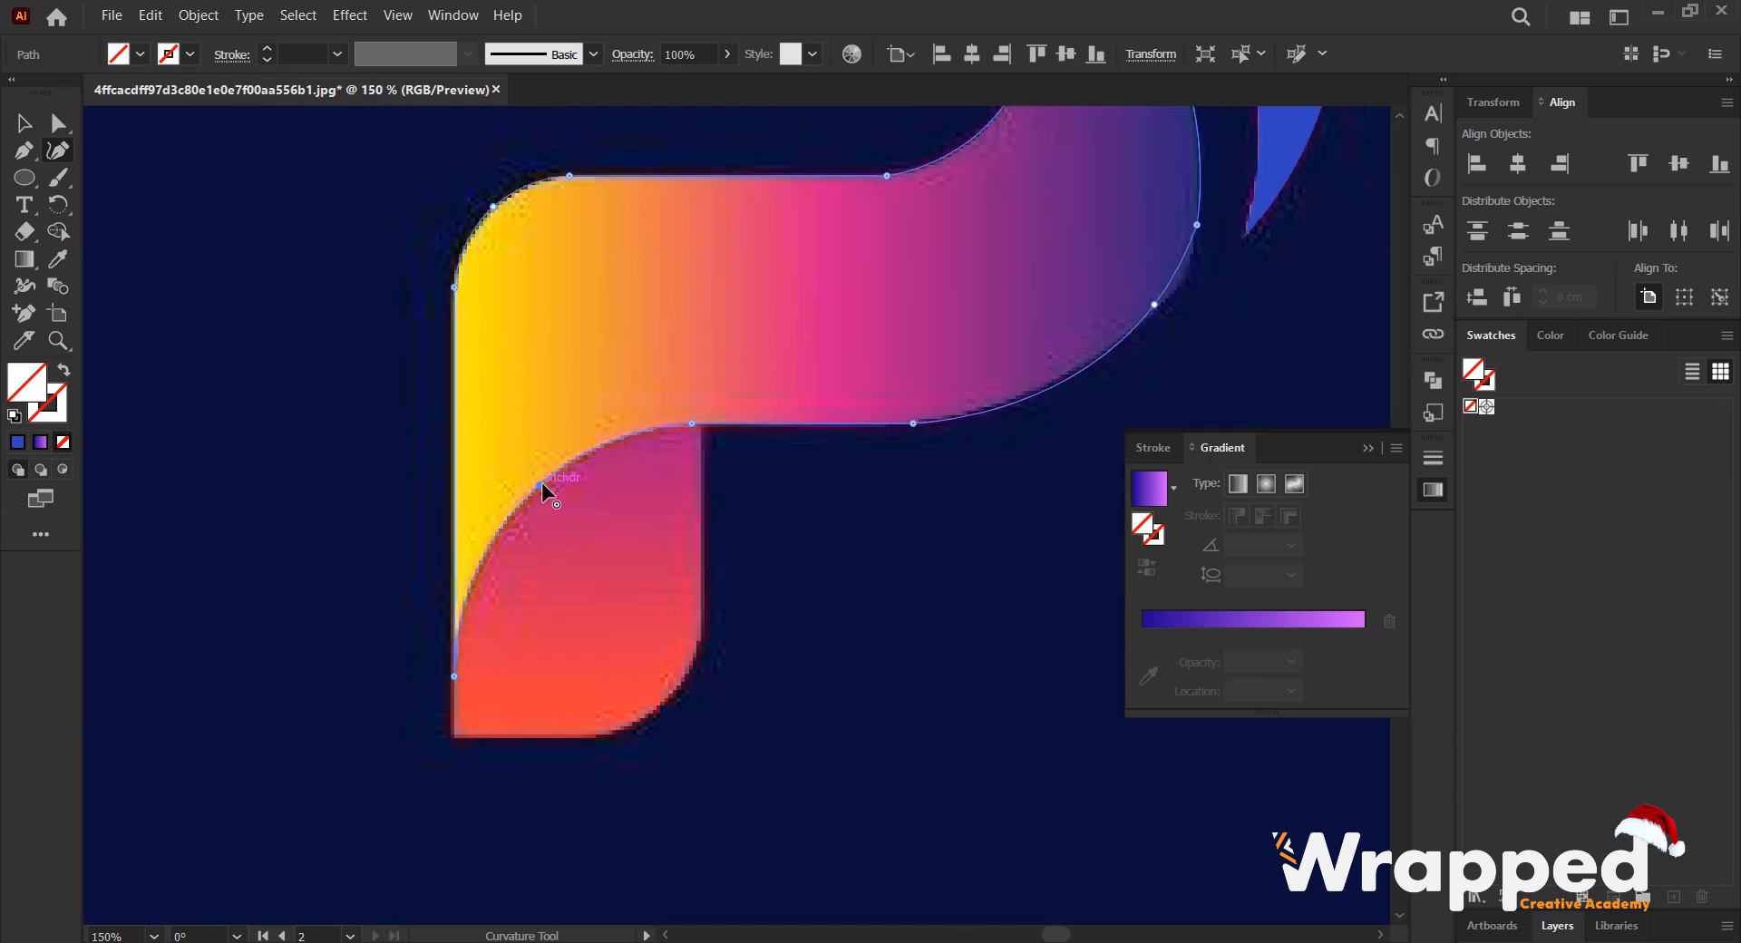
- Start a Pen outline of the red leg from its square lower corner, along the bottom edge and around the rounded corner
scroll(616, 450, down, 2)
click(24, 125)
click(27, 154)
scroll(342, 401, up, 2)
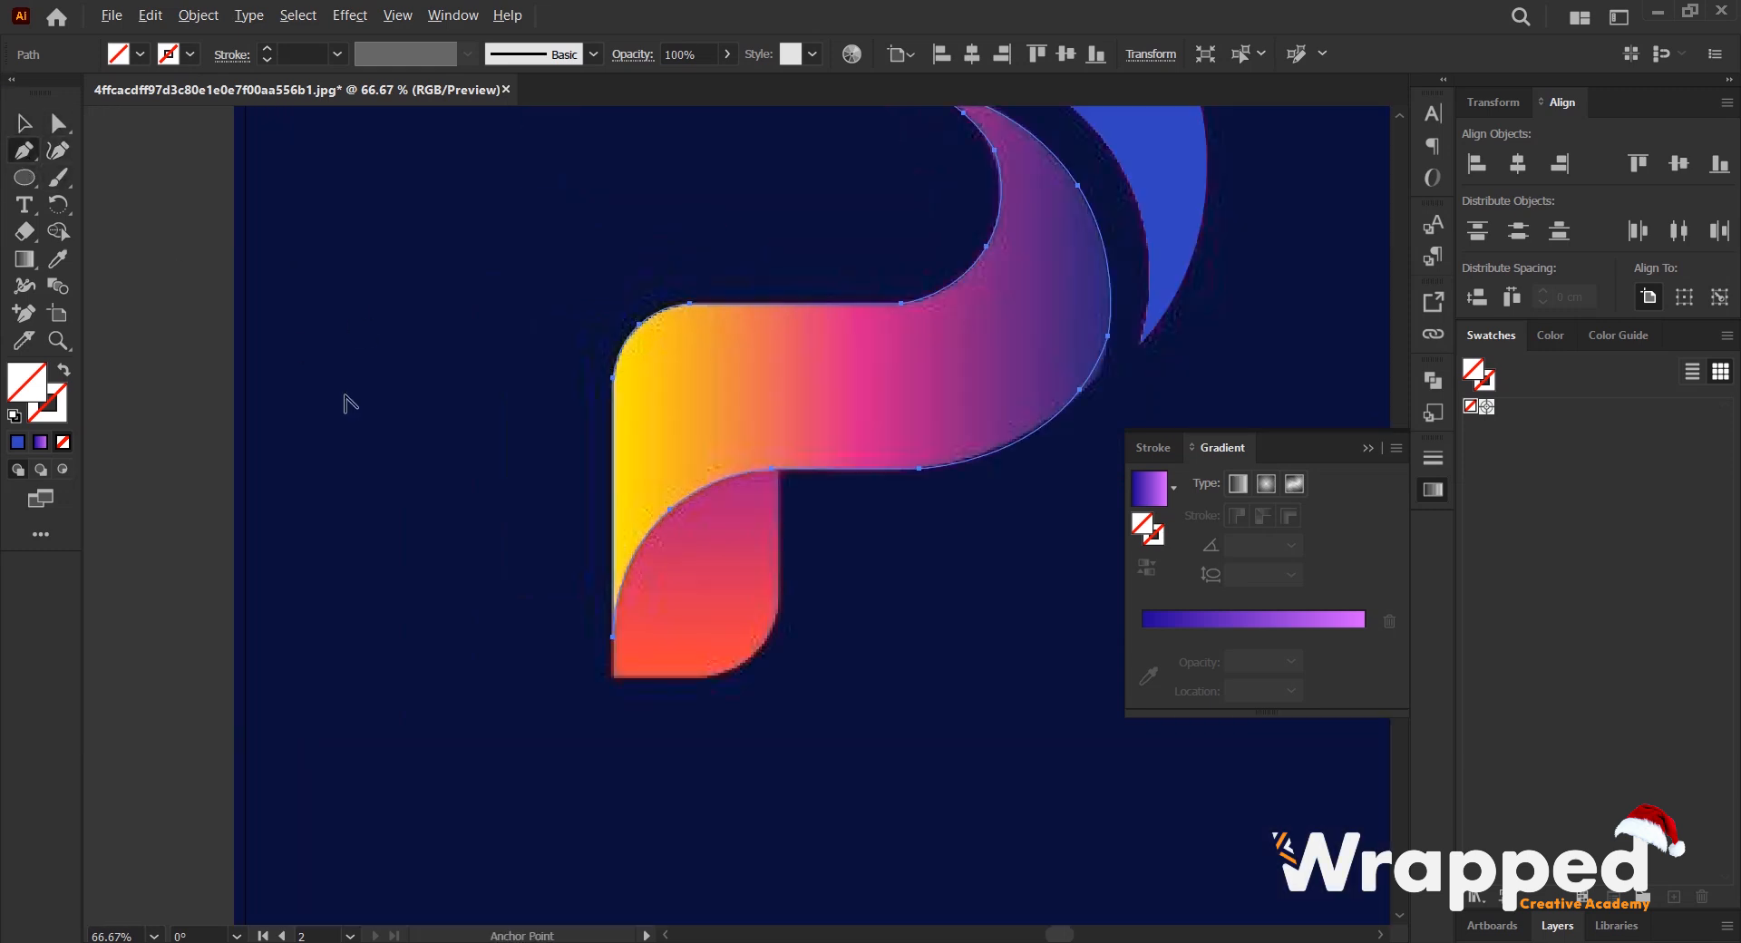
drag(914, 603, 429, 381)
drag(538, 403, 629, 390)
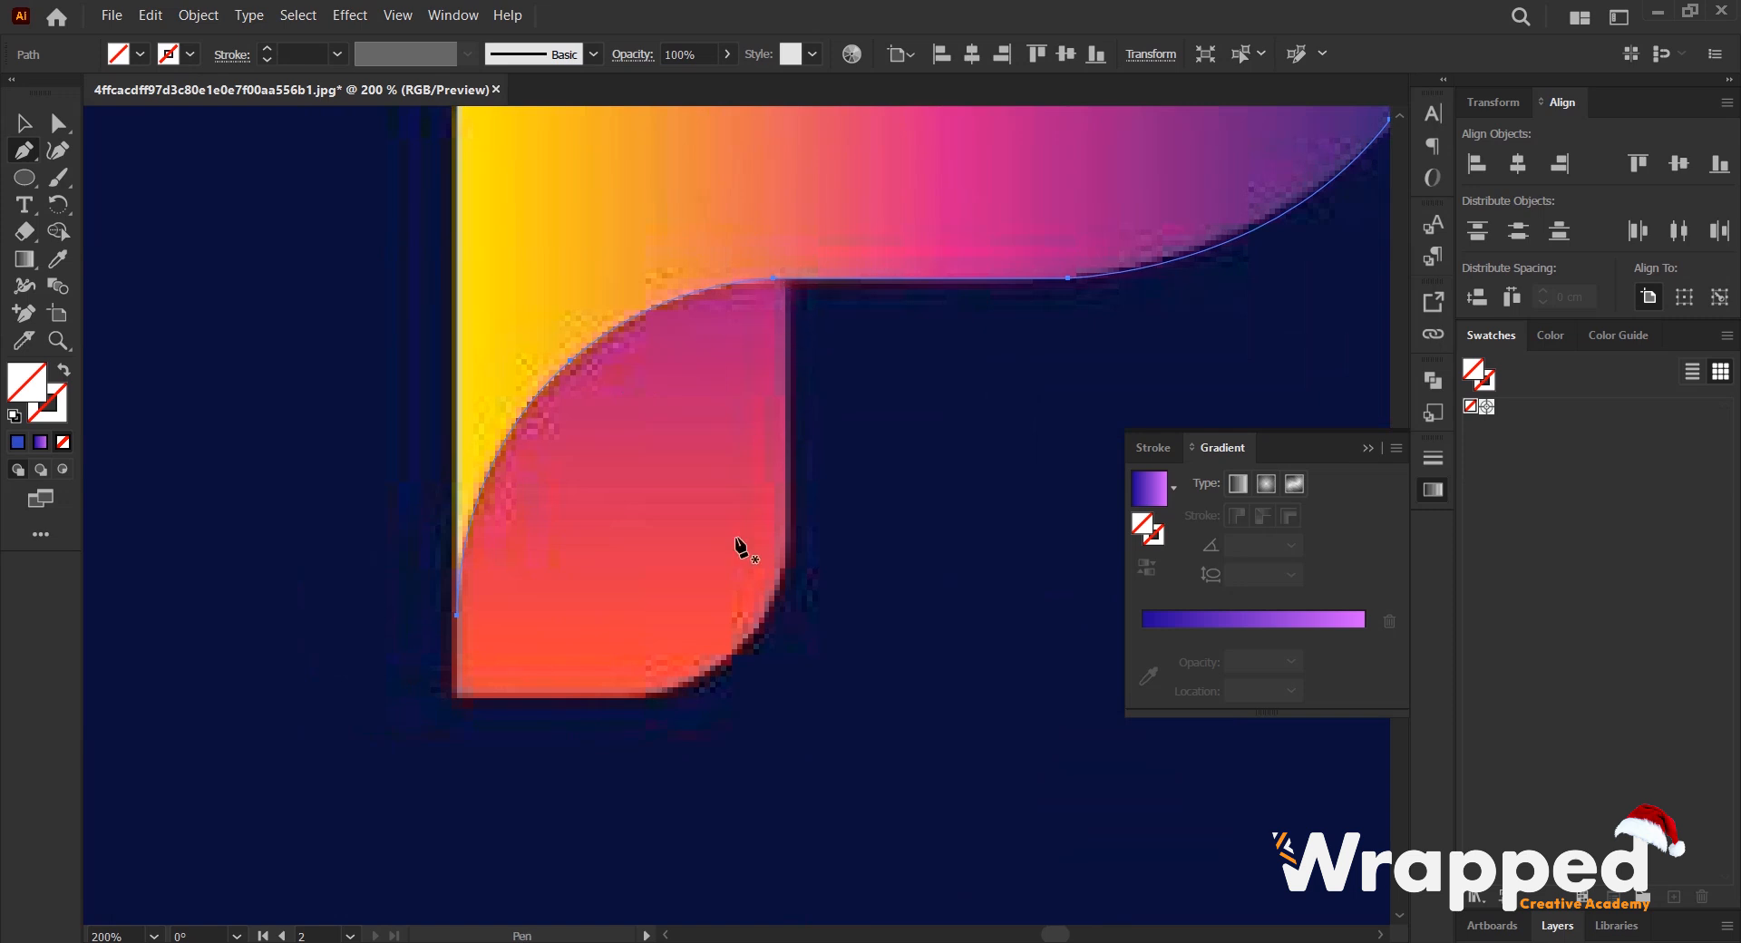
click(457, 700)
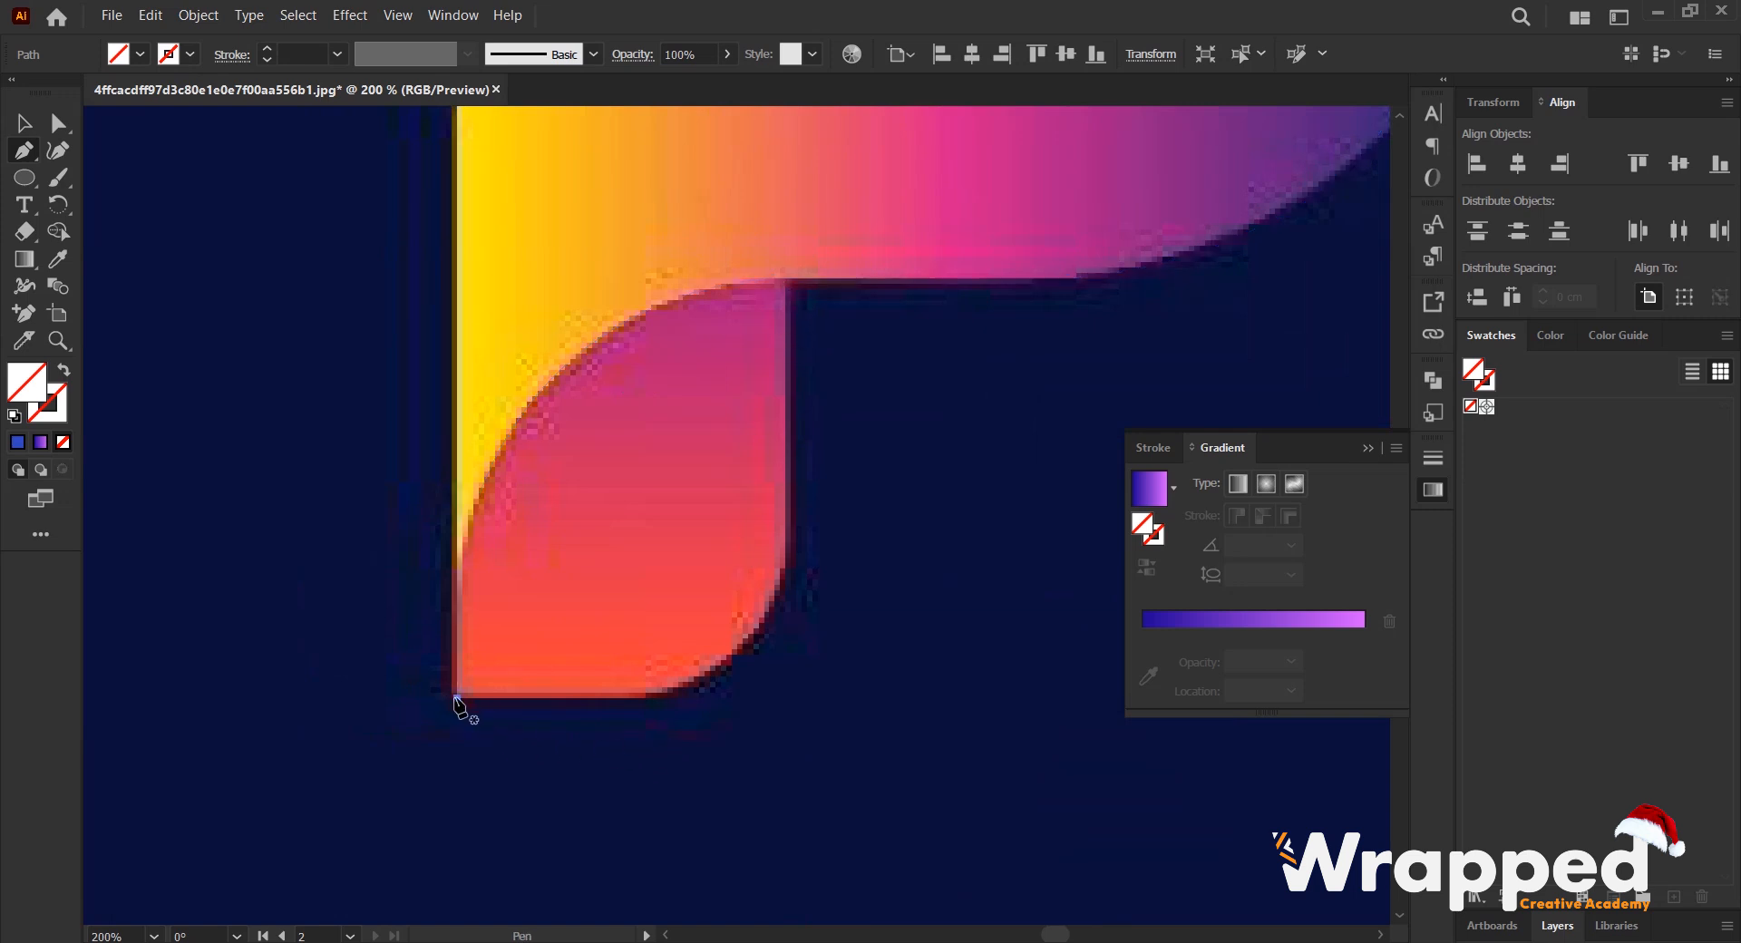
scroll(490, 562, up, 1)
click(646, 720)
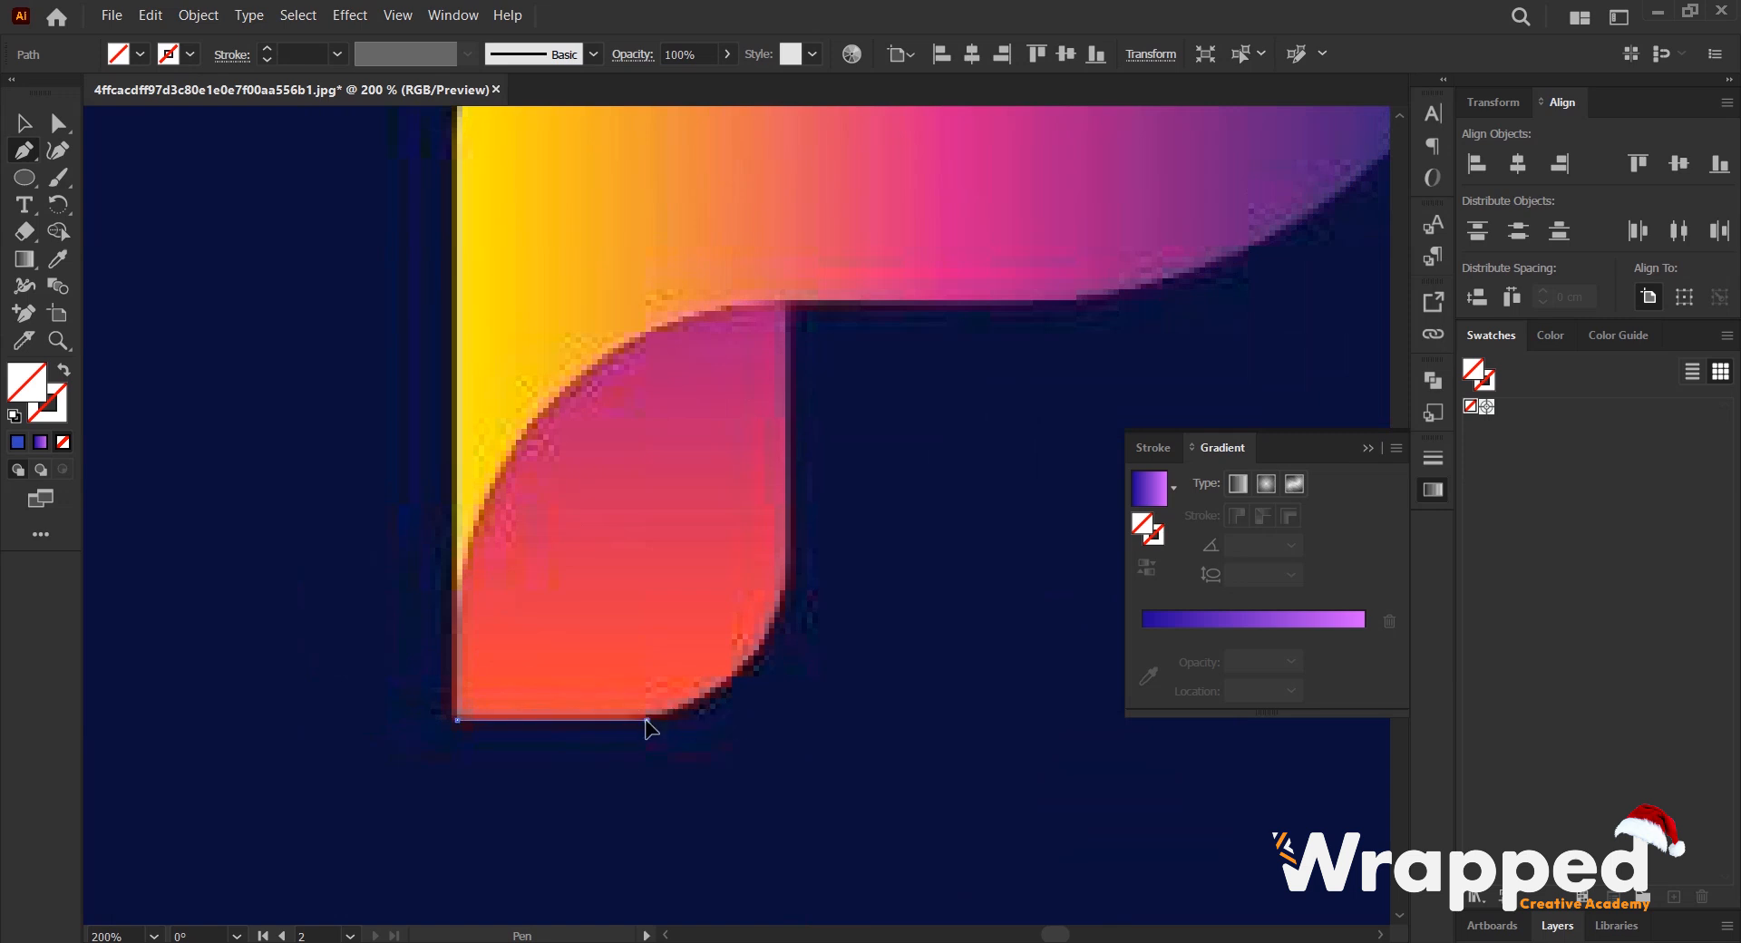
drag(788, 583, 803, 465)
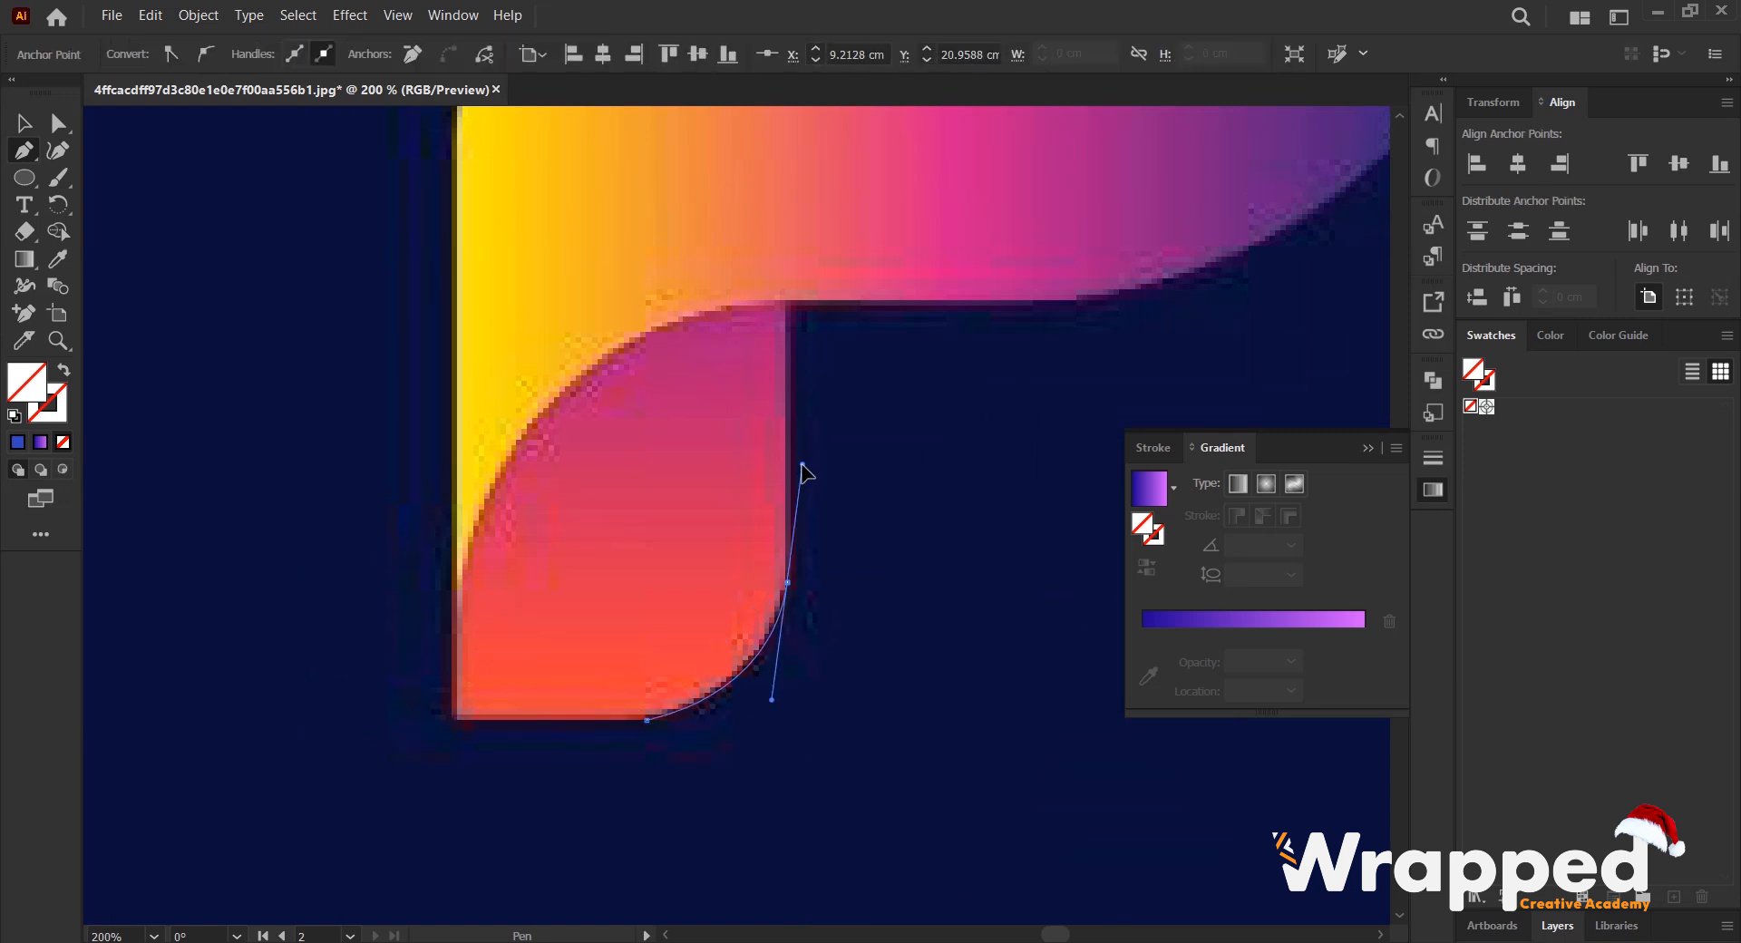
click(787, 582)
- Extend the leg outline straight up into the band, across to the band's outer edge, and close it at the starting corner
scroll(785, 490, up, 2)
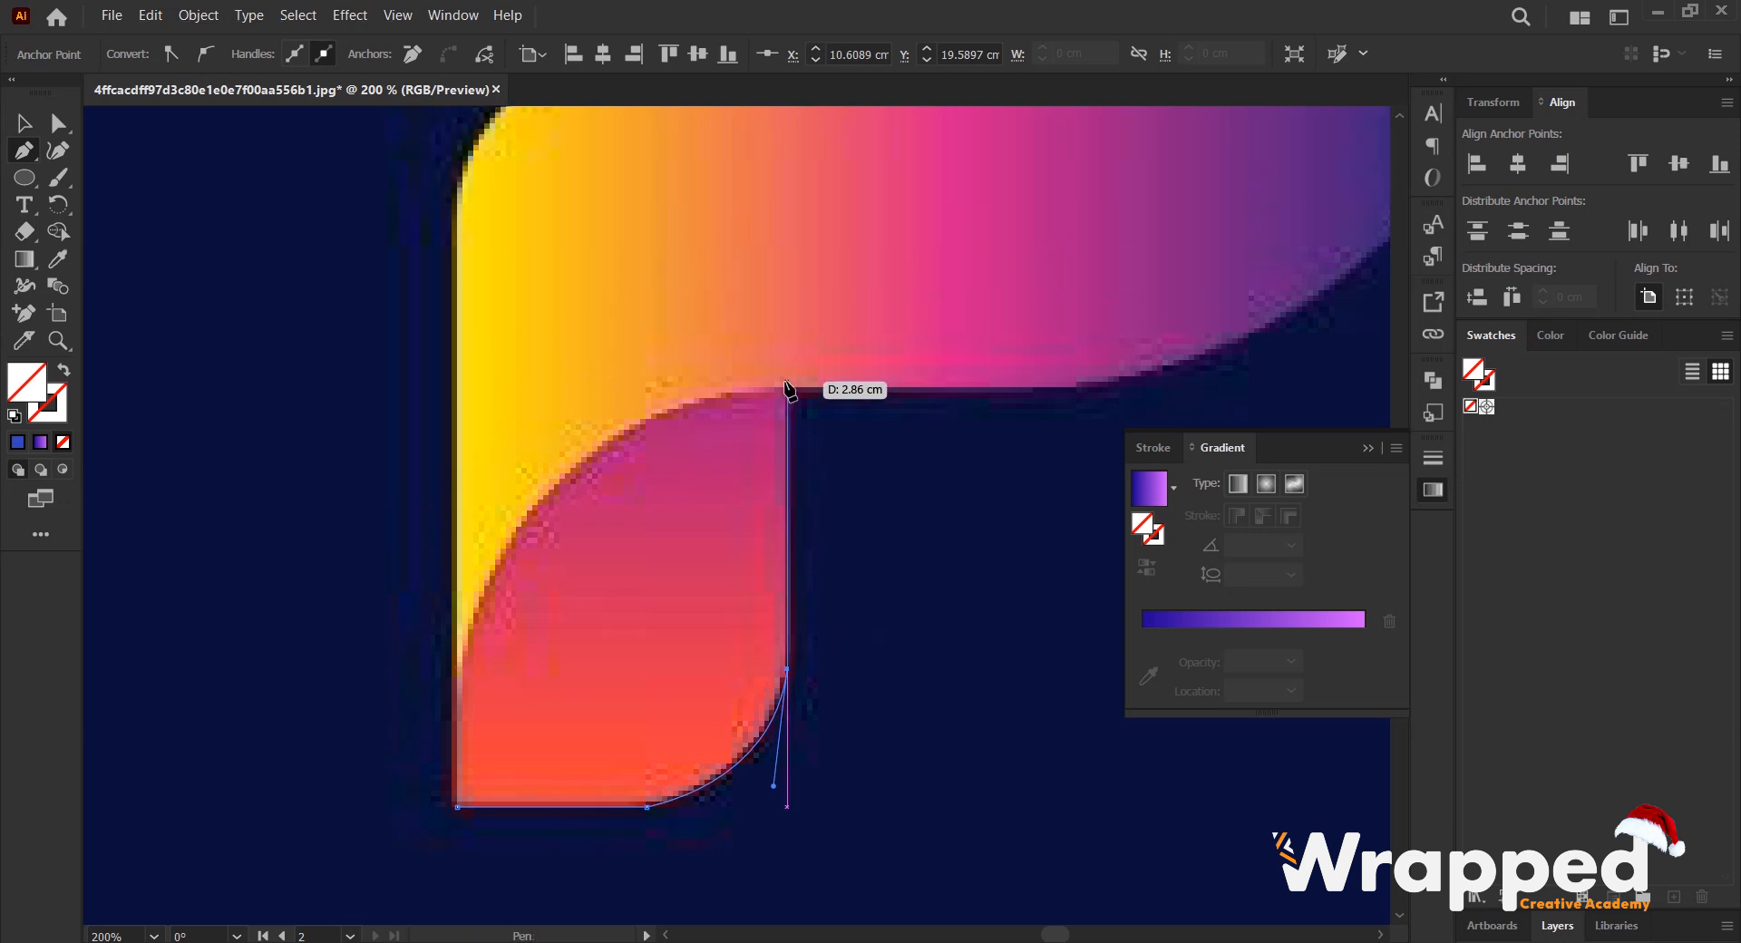
click(787, 319)
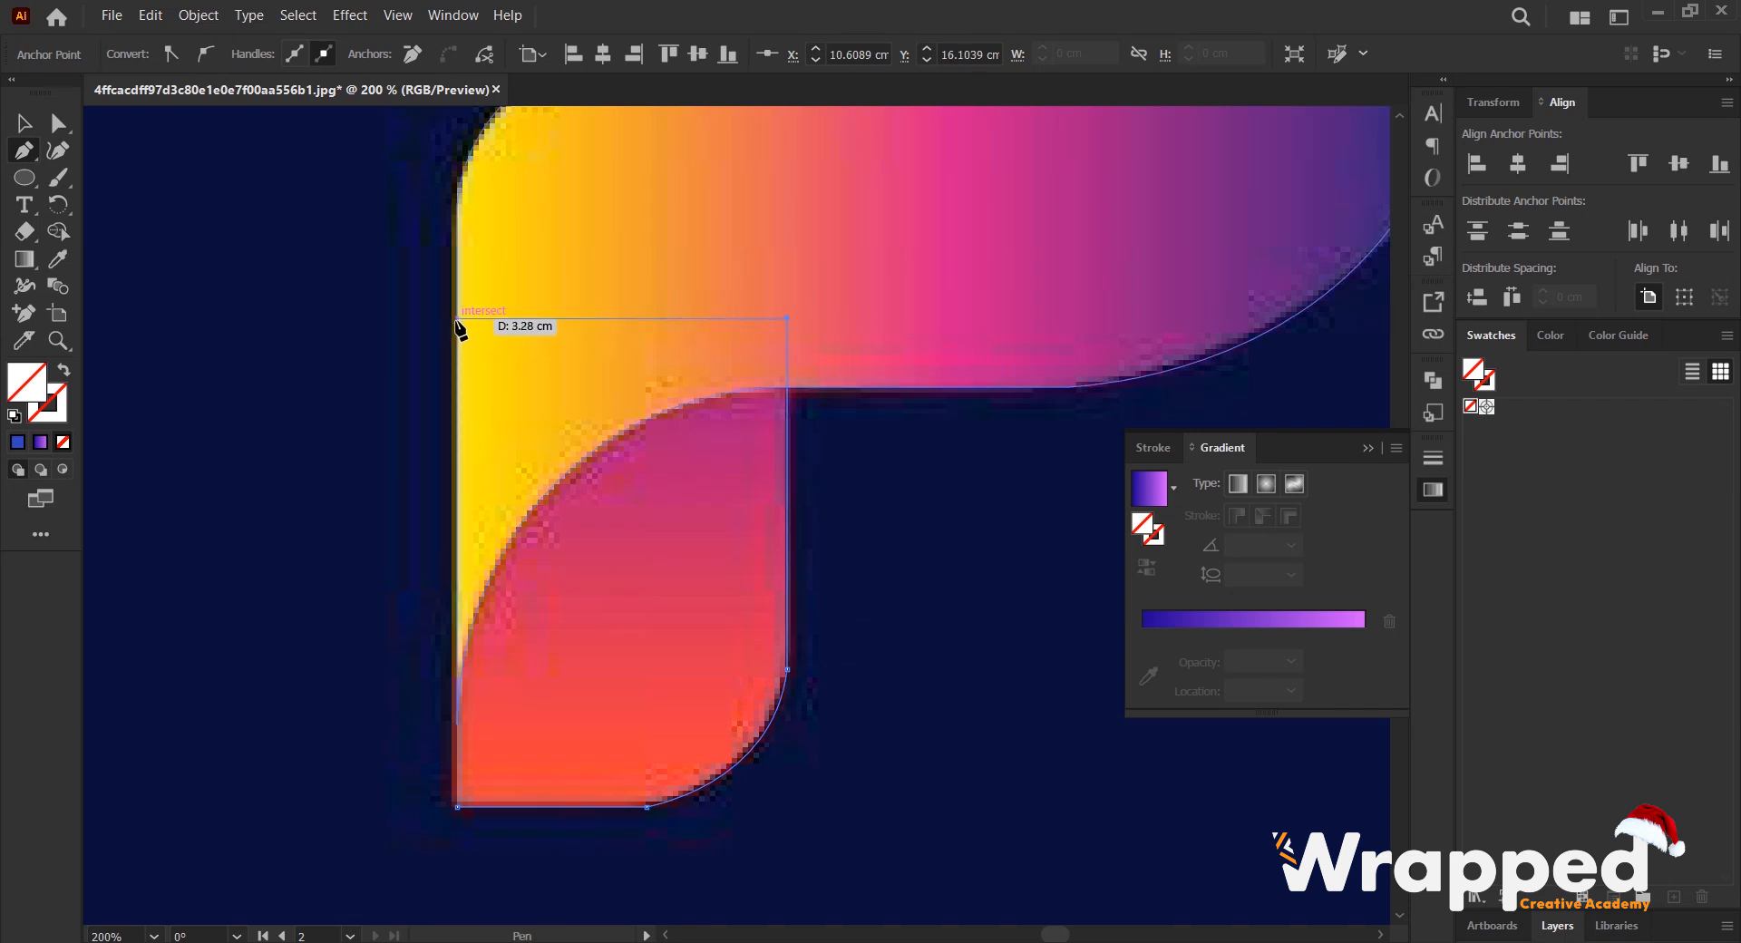
click(457, 319)
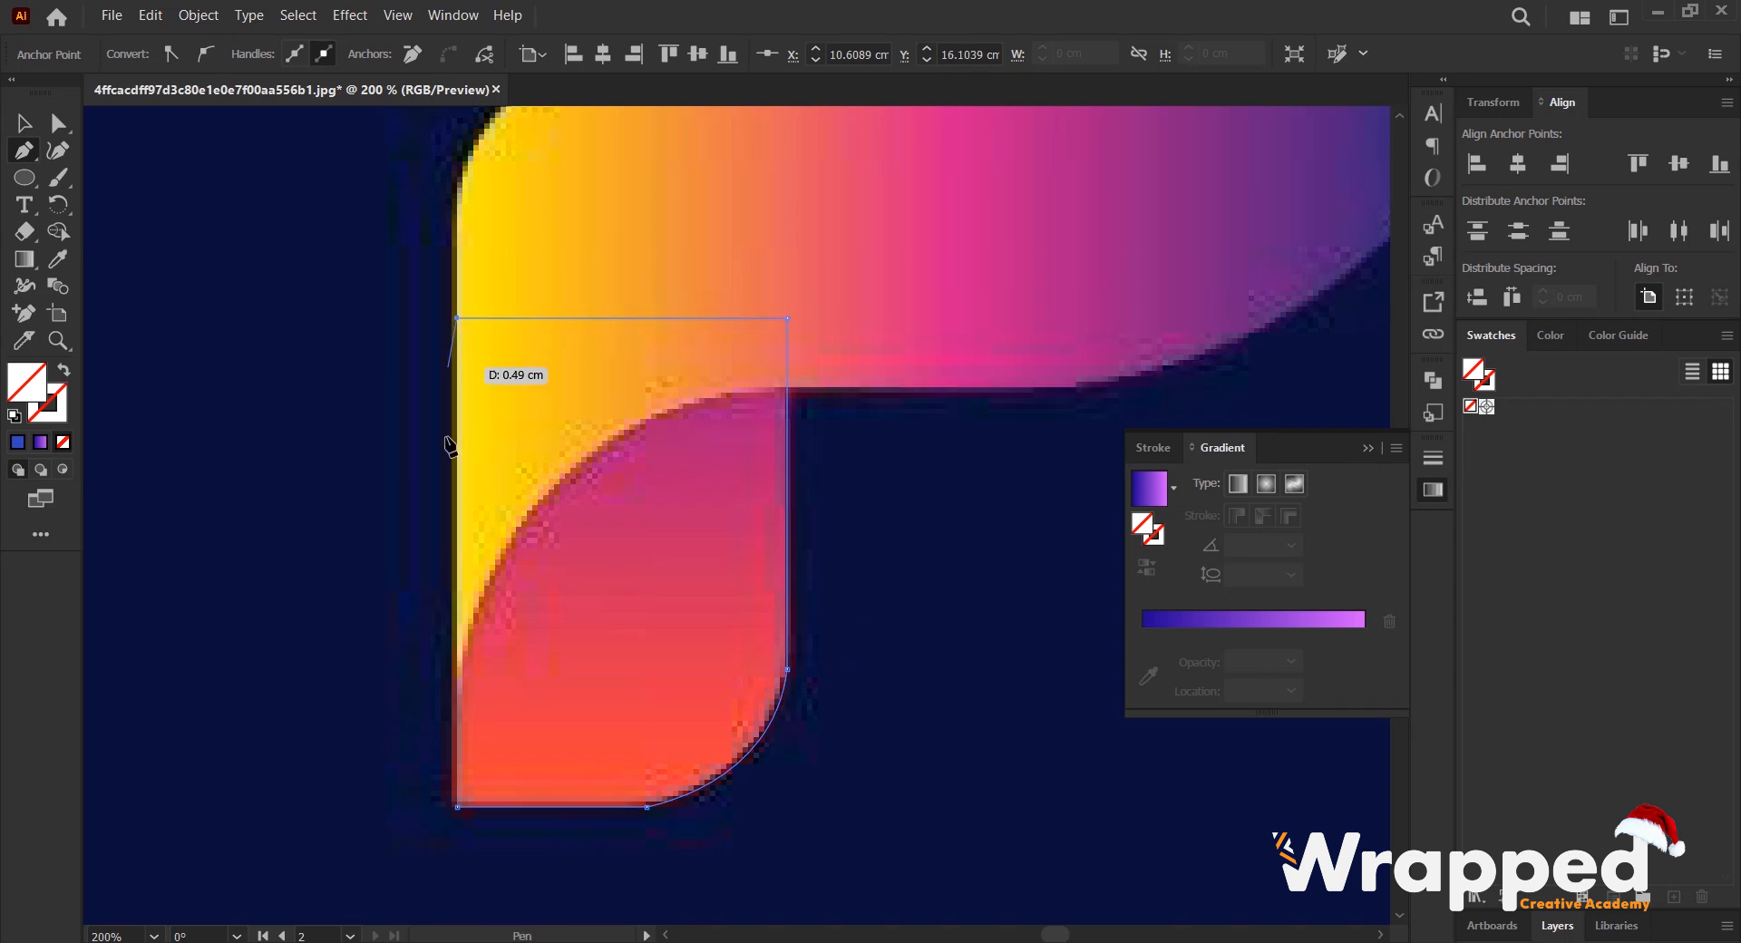
click(457, 806)
key(ctrl+minus)
key(ctrl+minus)
key(ctrl+minus)
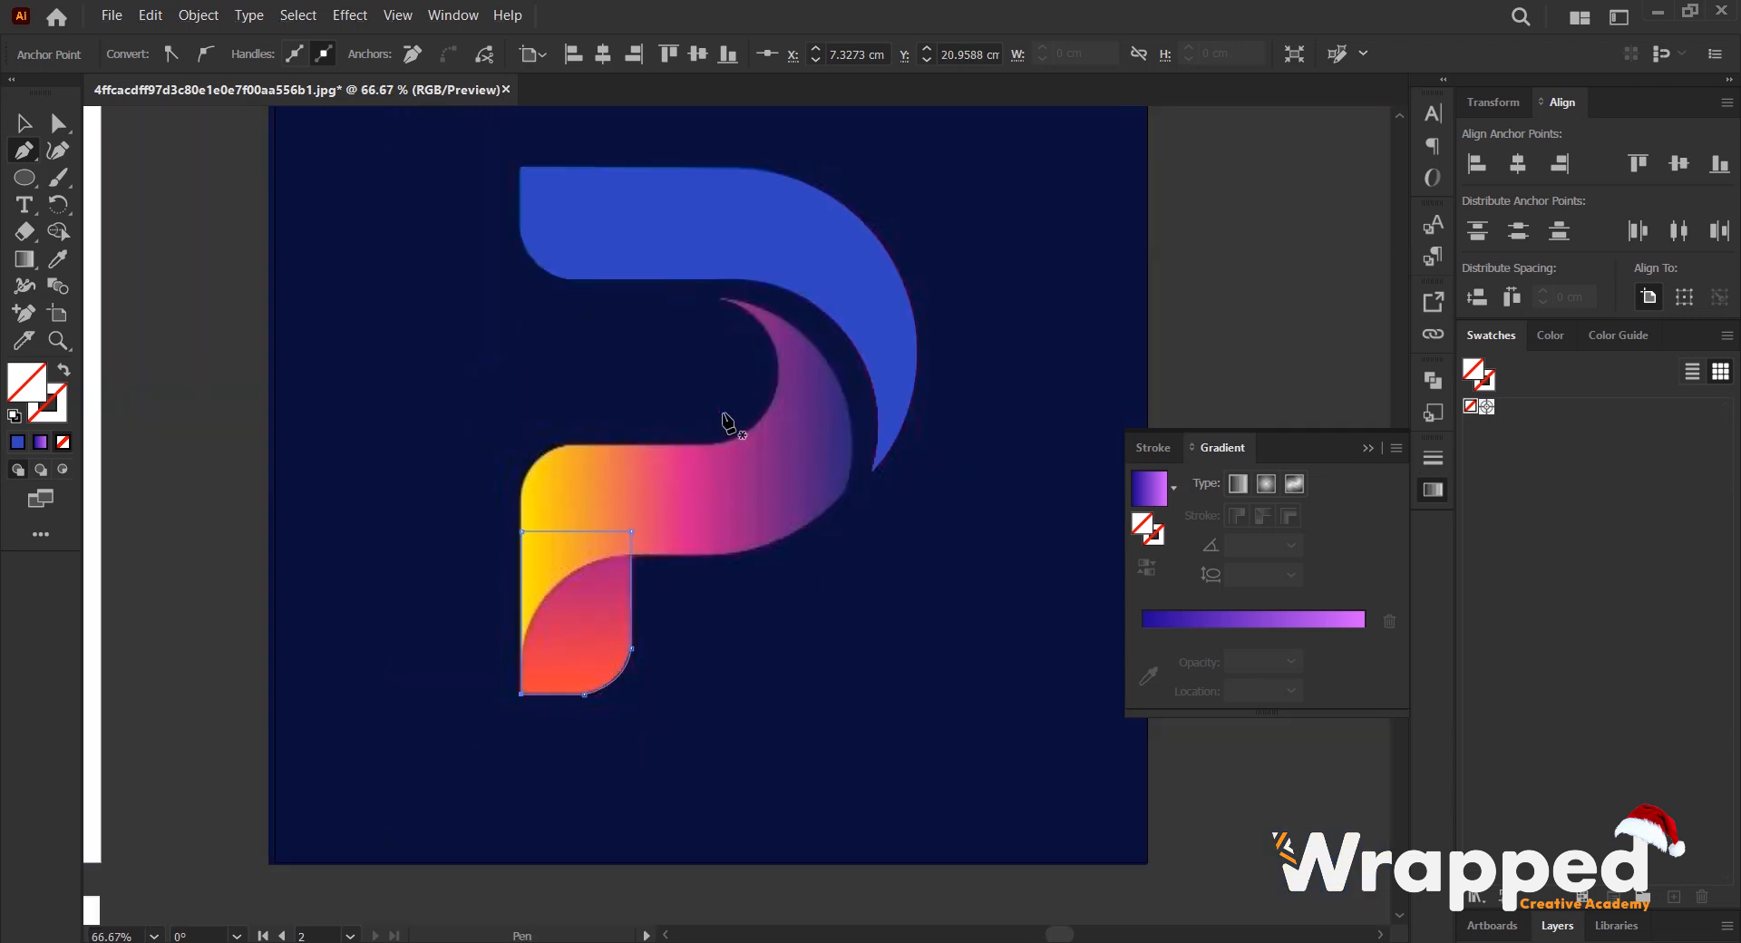
- Fill the traced leg with a crimson sampled from the middle of the leg in the reference
click(23, 123)
key(i)
click(590, 602)
key(v)
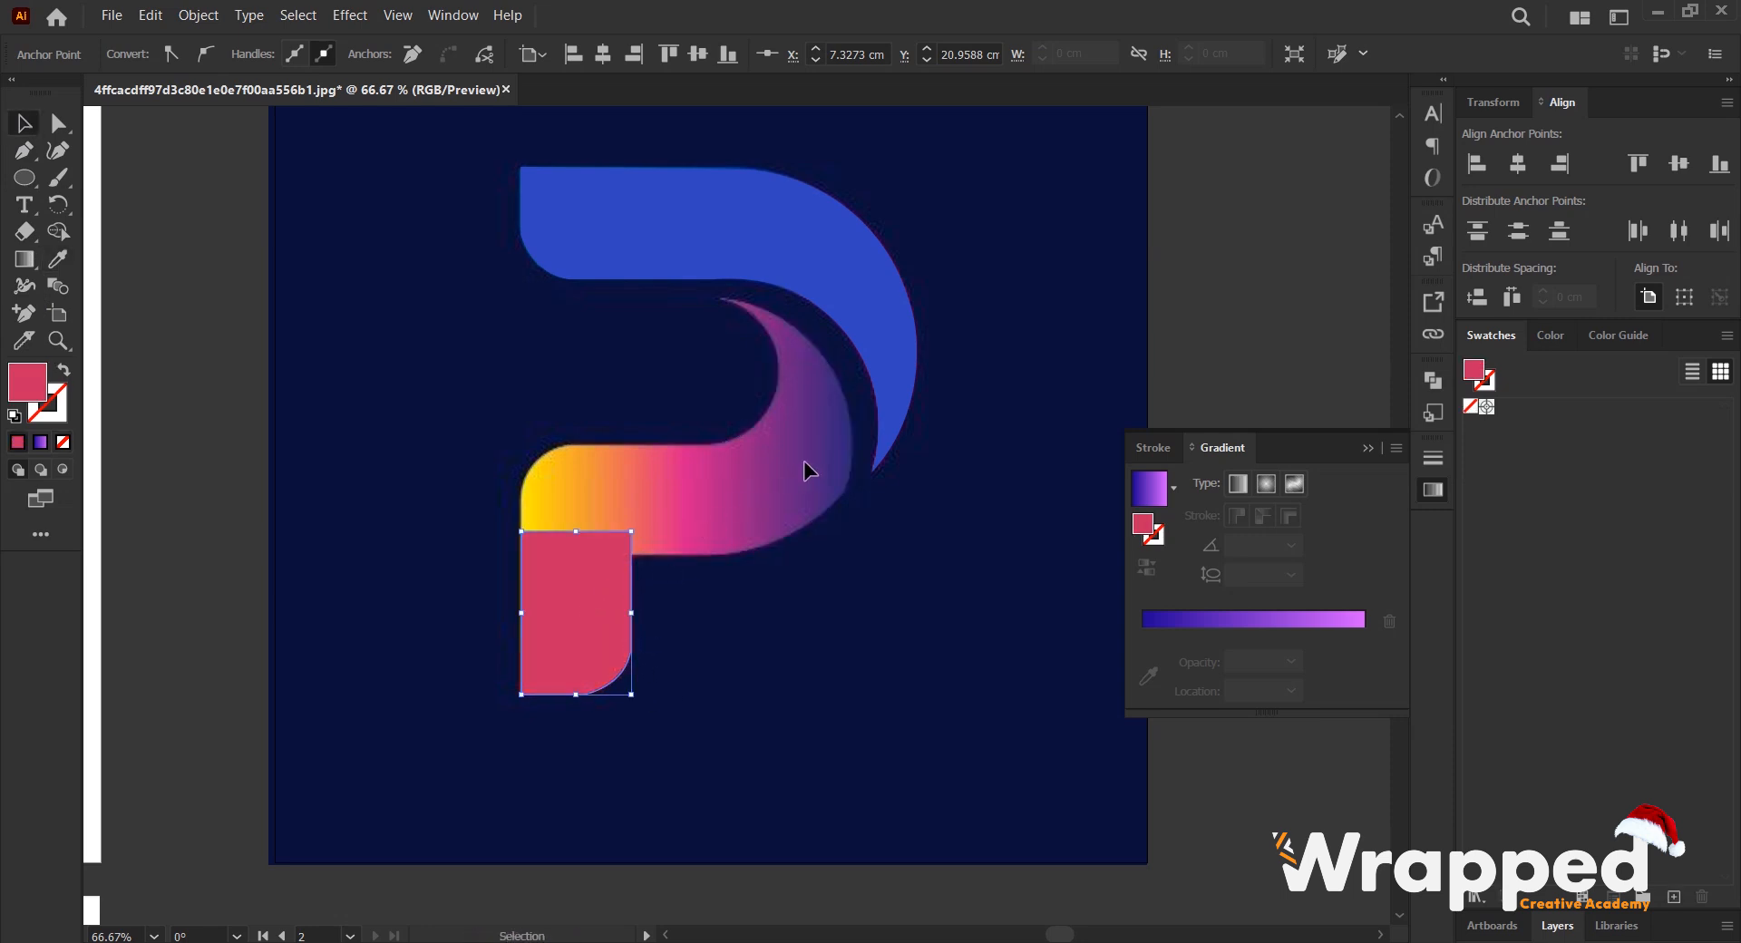
- Fill the traced middle band with a purple sampled from the reference band, and deselect it
click(821, 515)
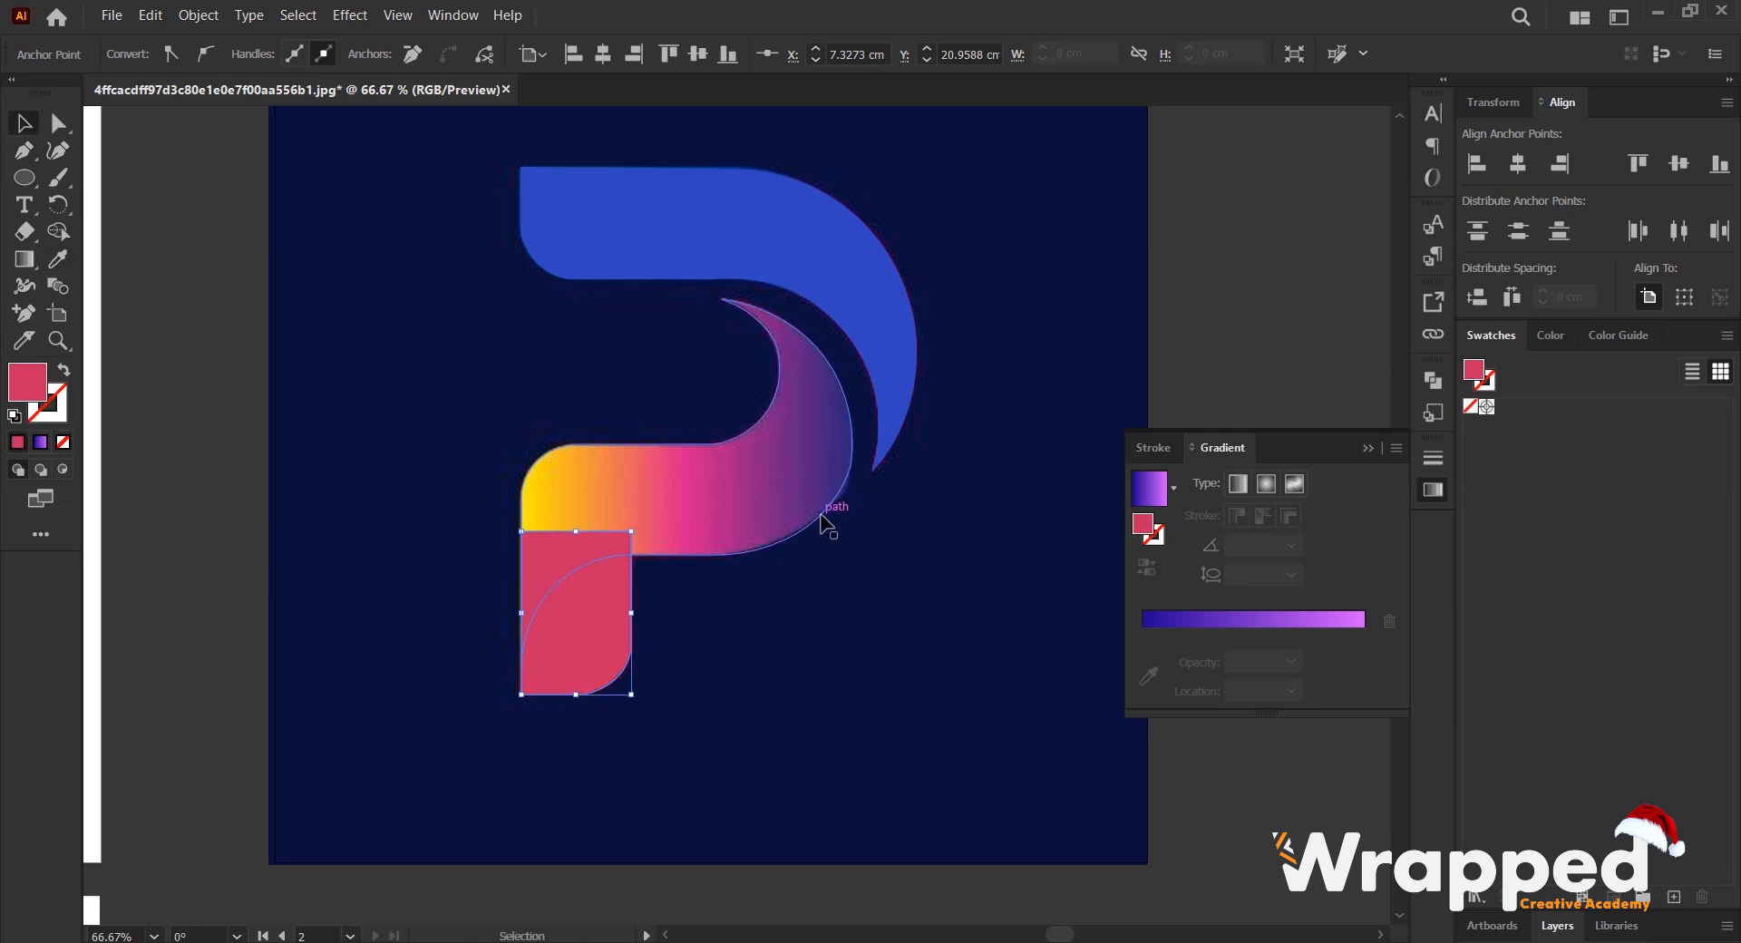
key(i)
click(792, 465)
key(v)
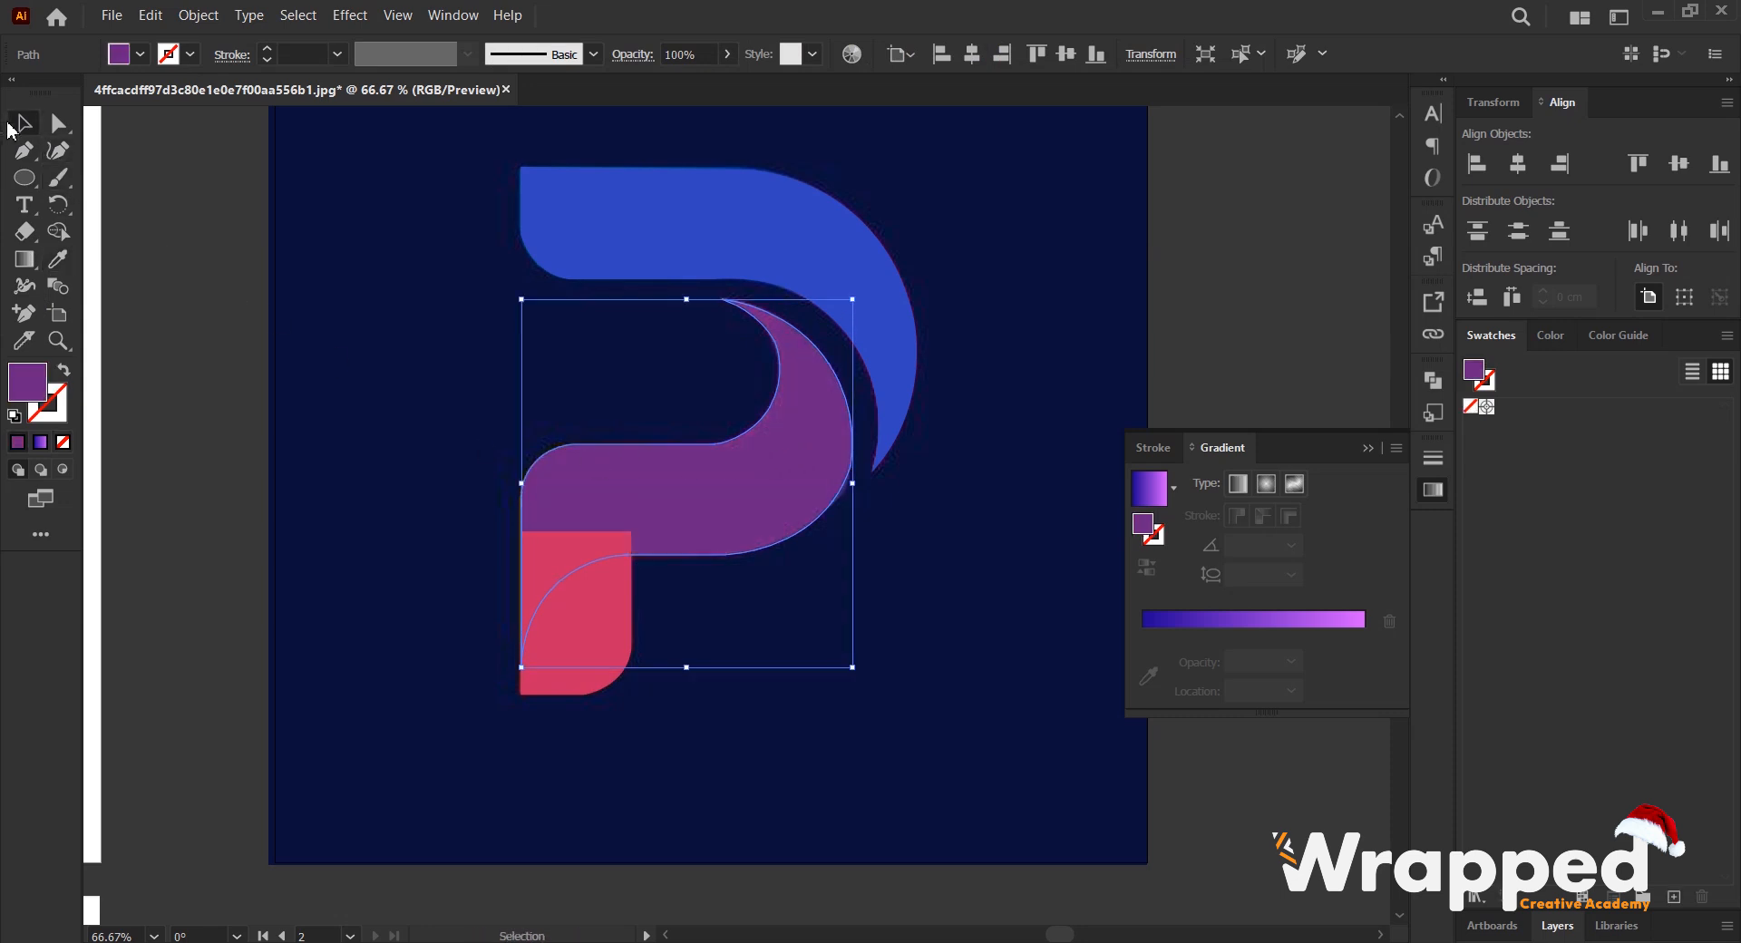
click(327, 350)
- Unlock all objects and move the P reference image below its artboard, clear of the traced shapes
scroll(411, 433, down, 1)
scroll(753, 498, up, 1)
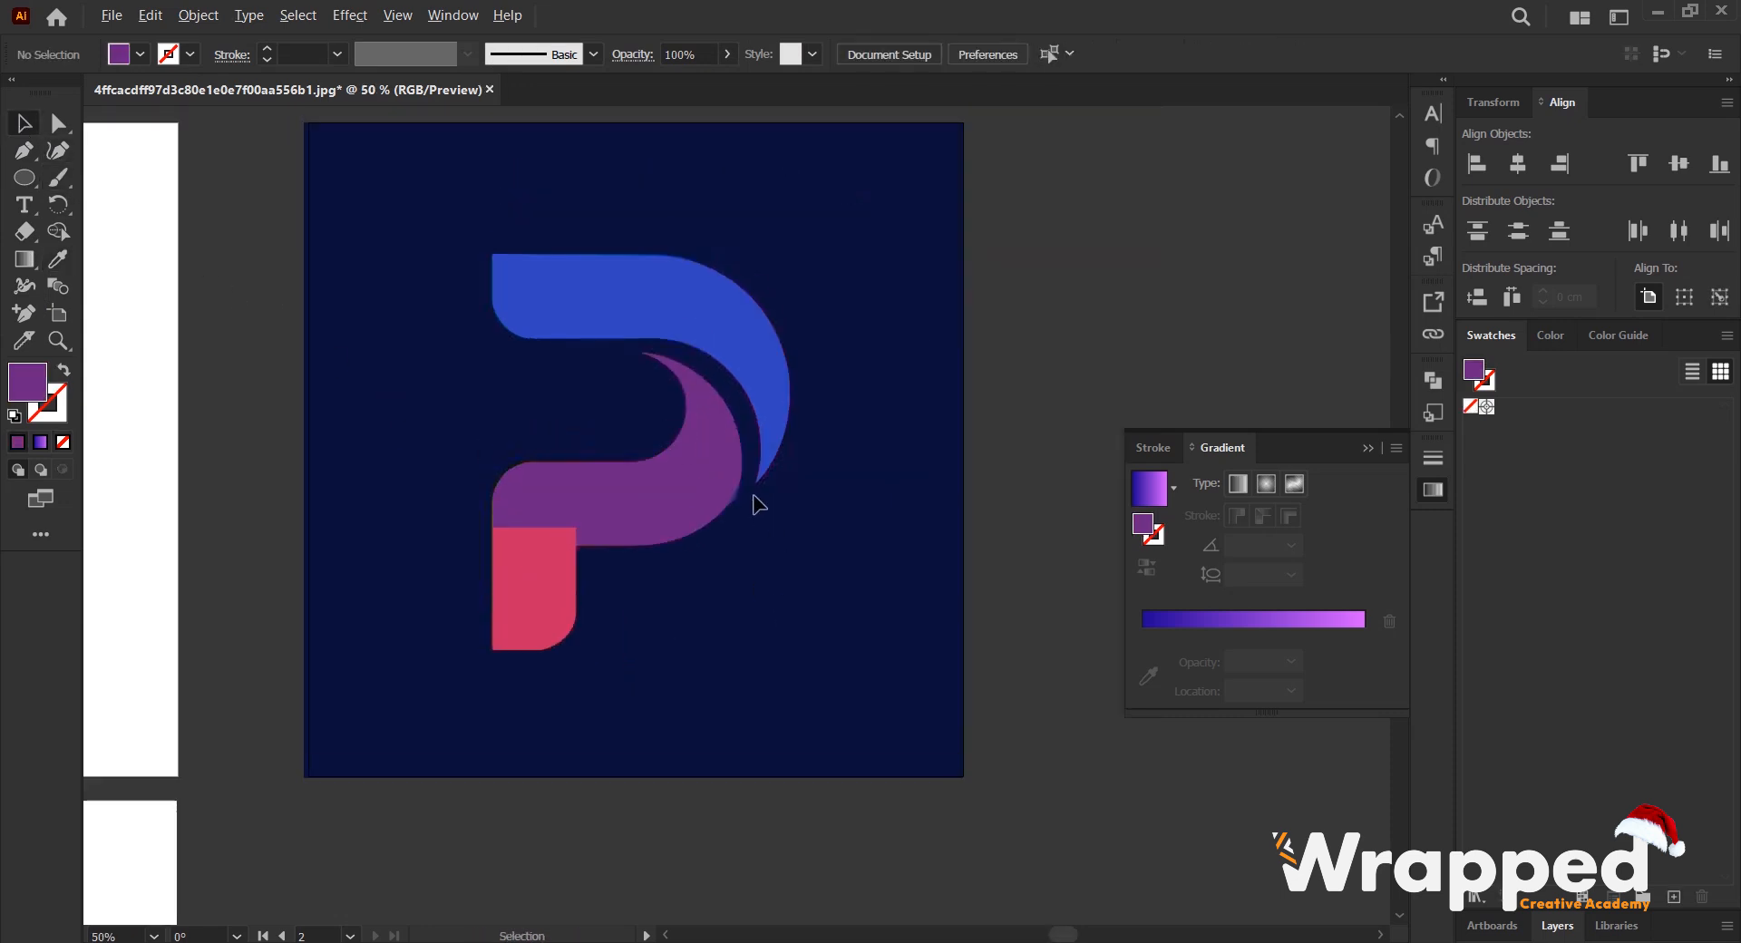
drag(659, 446, 711, 449)
click(729, 338)
click(595, 452)
drag(595, 453, 643, 398)
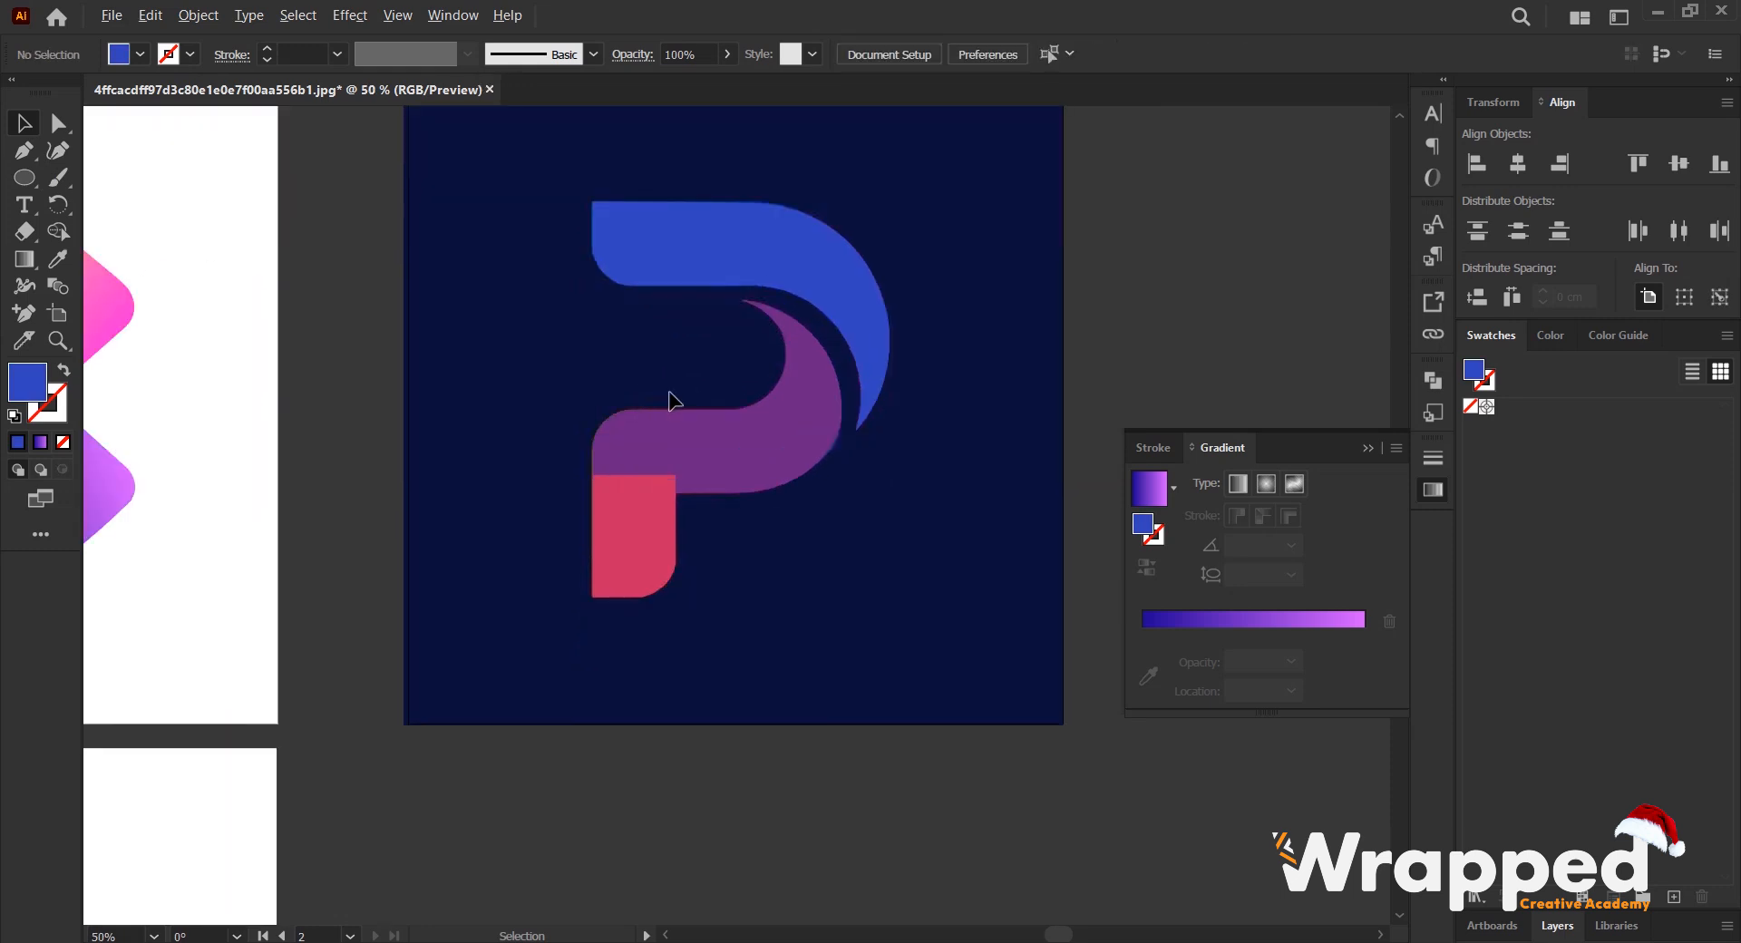
scroll(673, 400, down, 1)
click(201, 15)
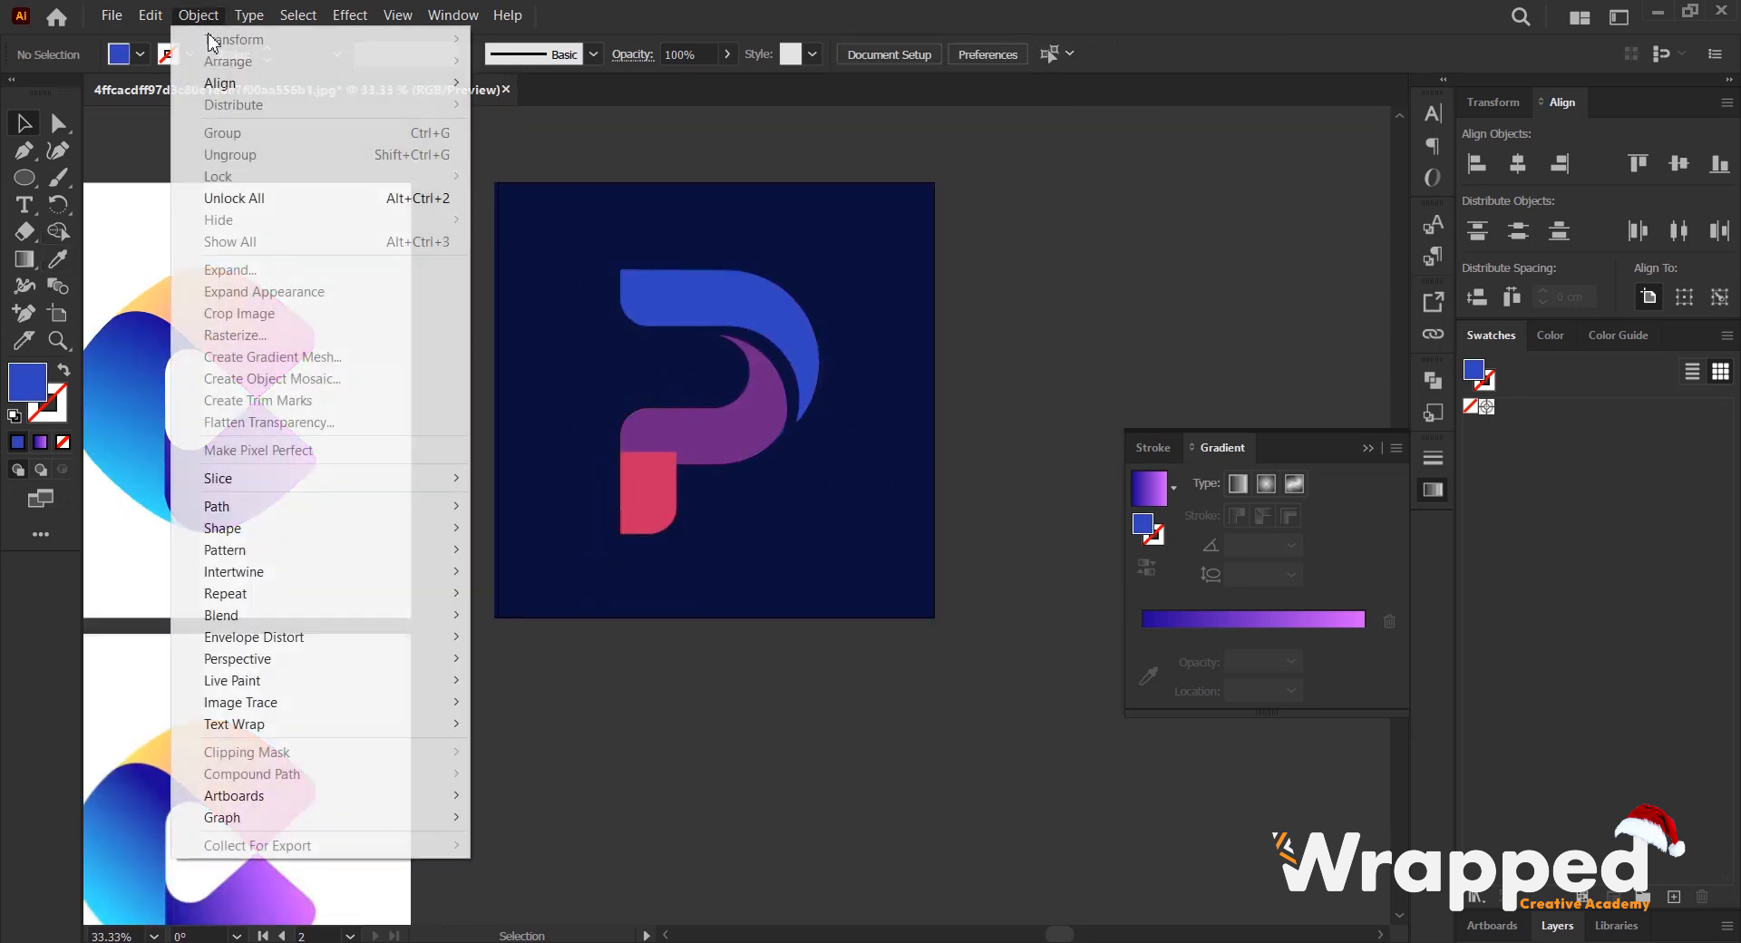
click(256, 198)
click(1139, 296)
drag(894, 265, 889, 713)
scroll(917, 365, down, 2)
- Apply a linear gradient to the blue upper arc and set its end stop to pink sampled from the reference arc's tip
click(761, 195)
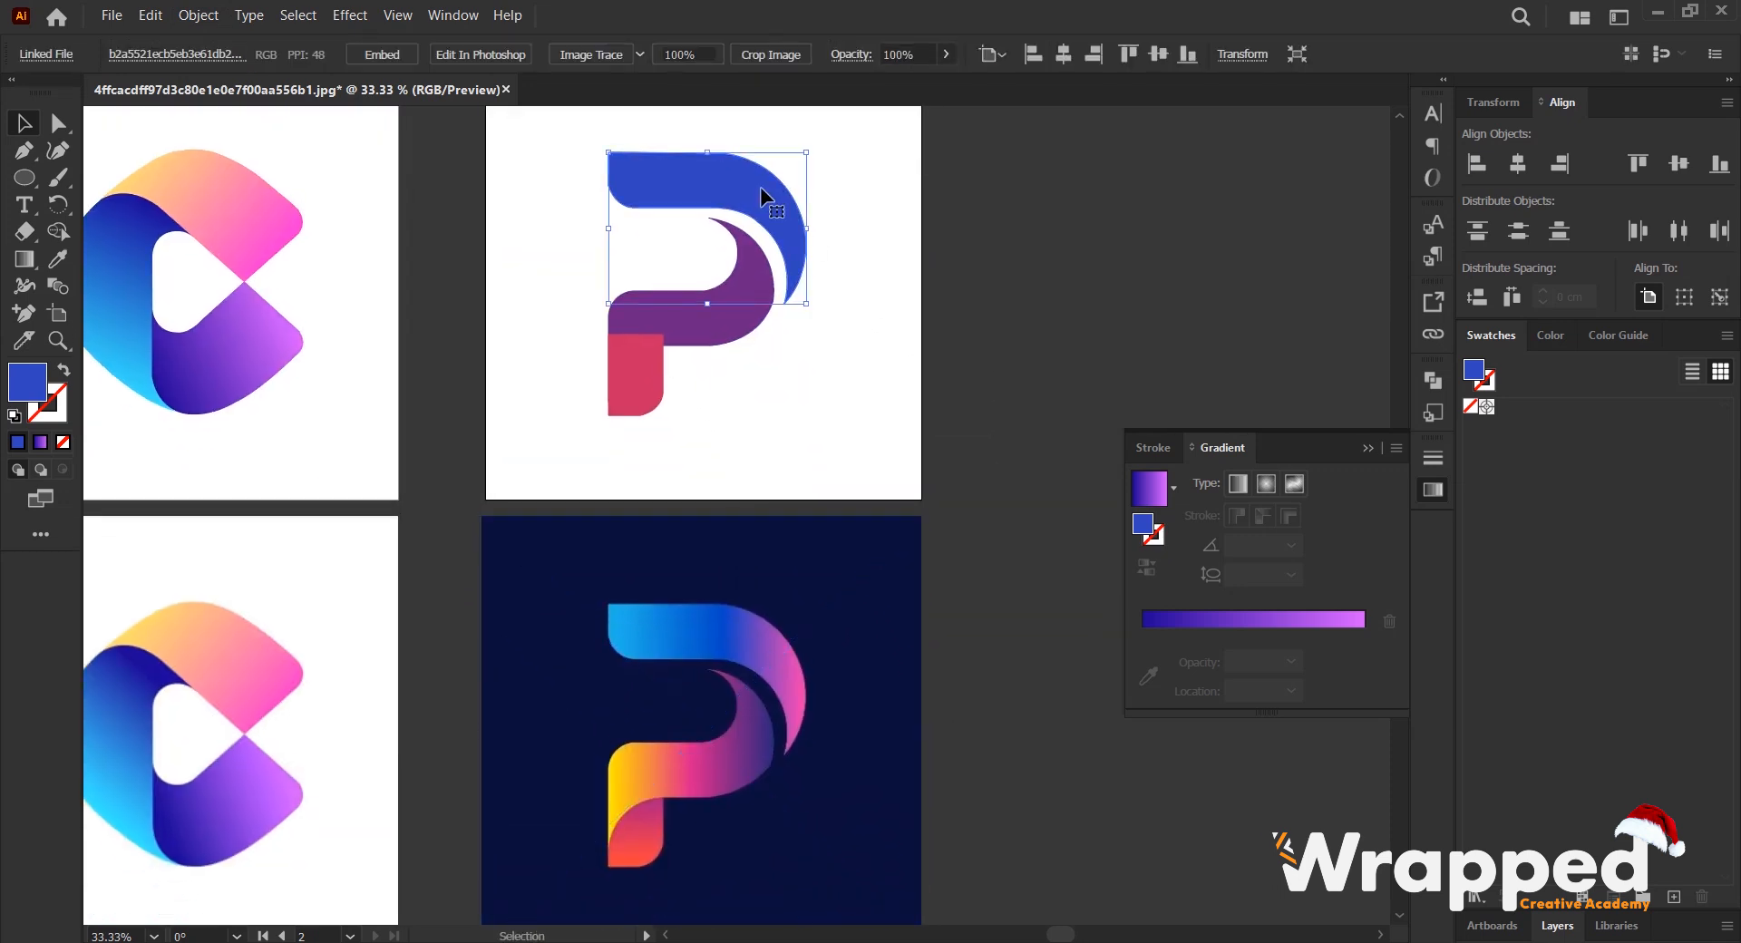
click(1267, 620)
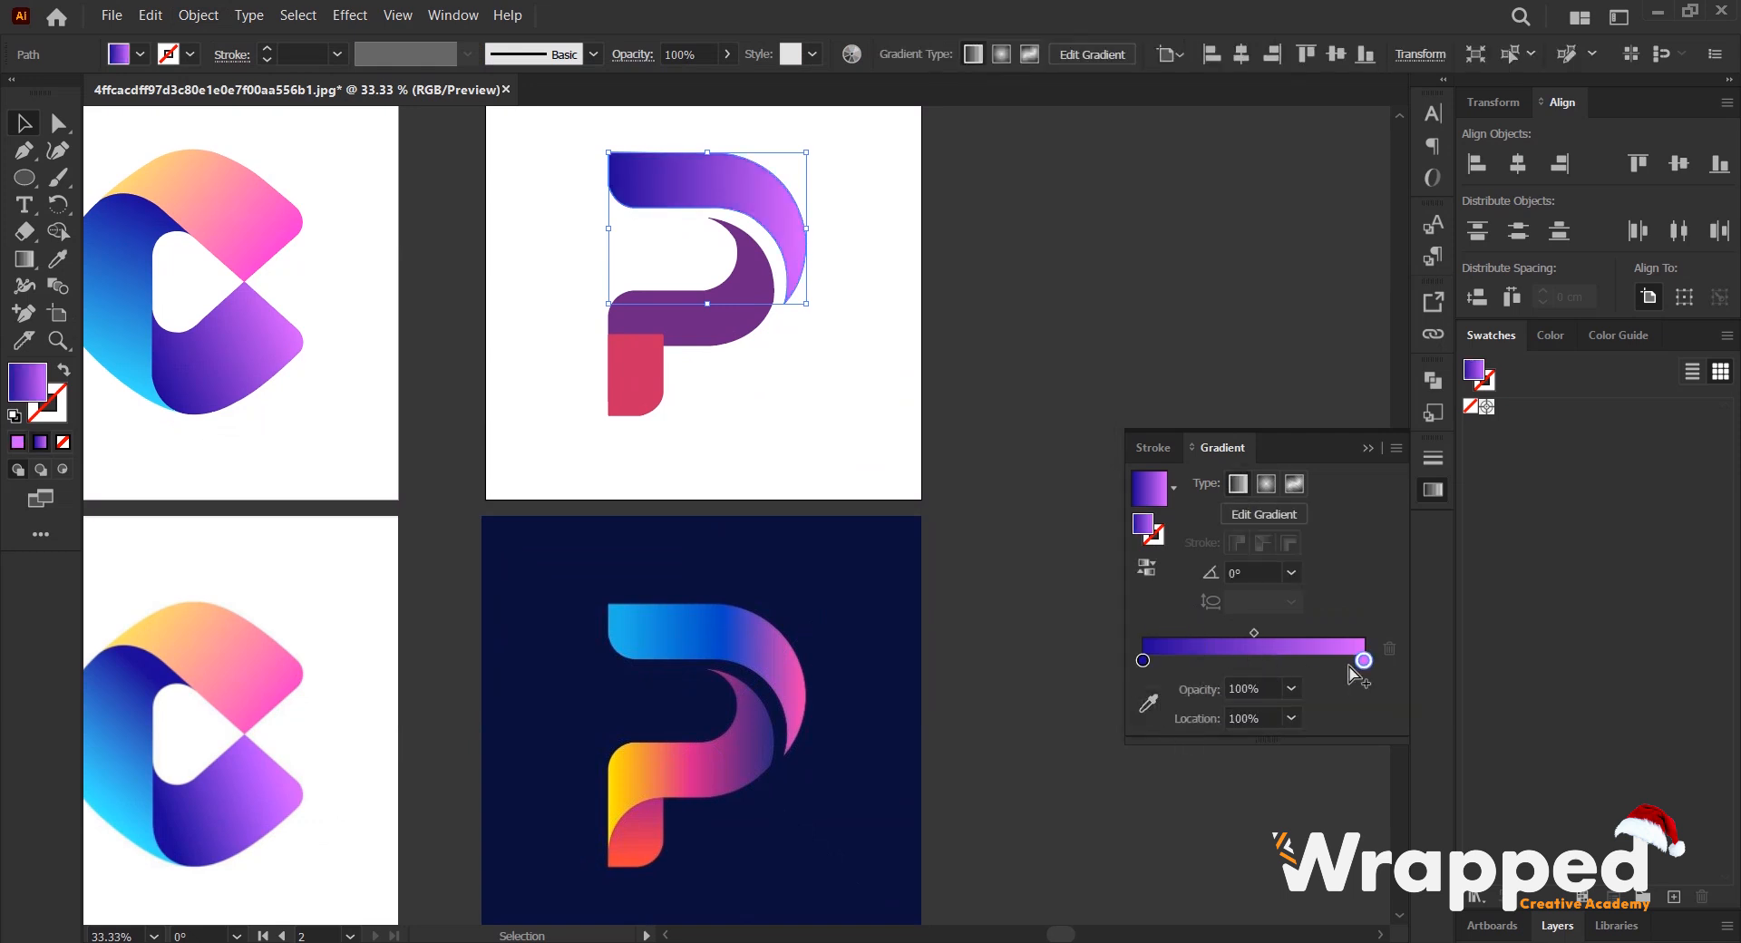
click(1148, 703)
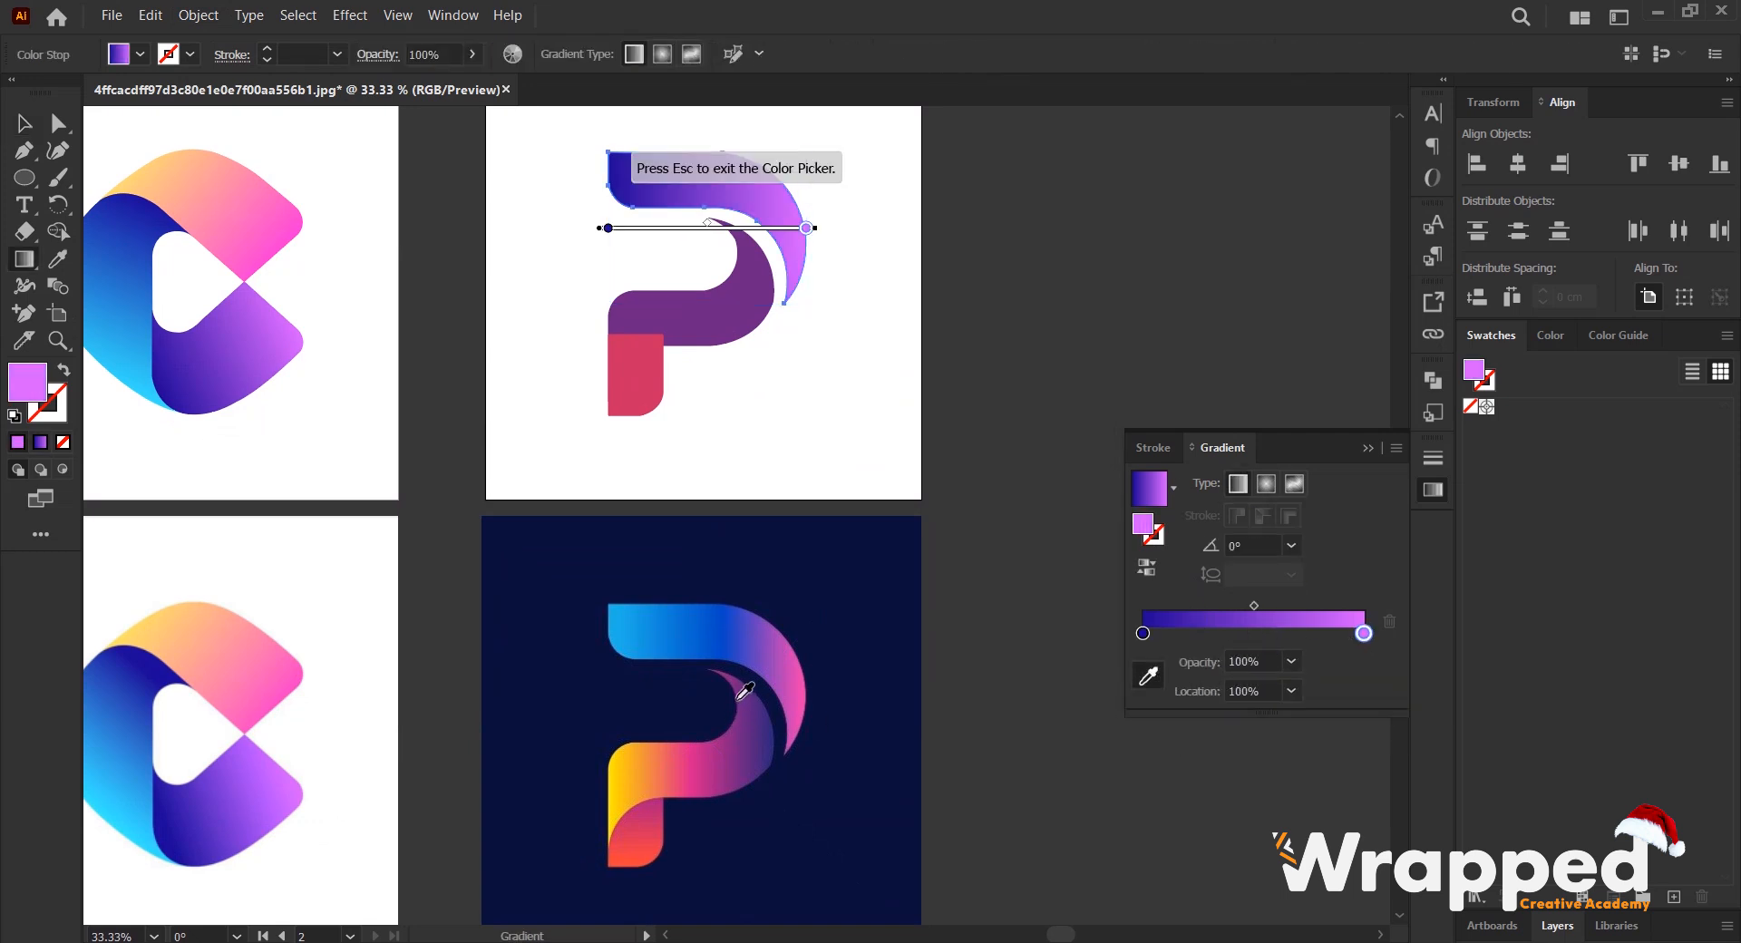
click(799, 733)
scroll(796, 736, up, 5)
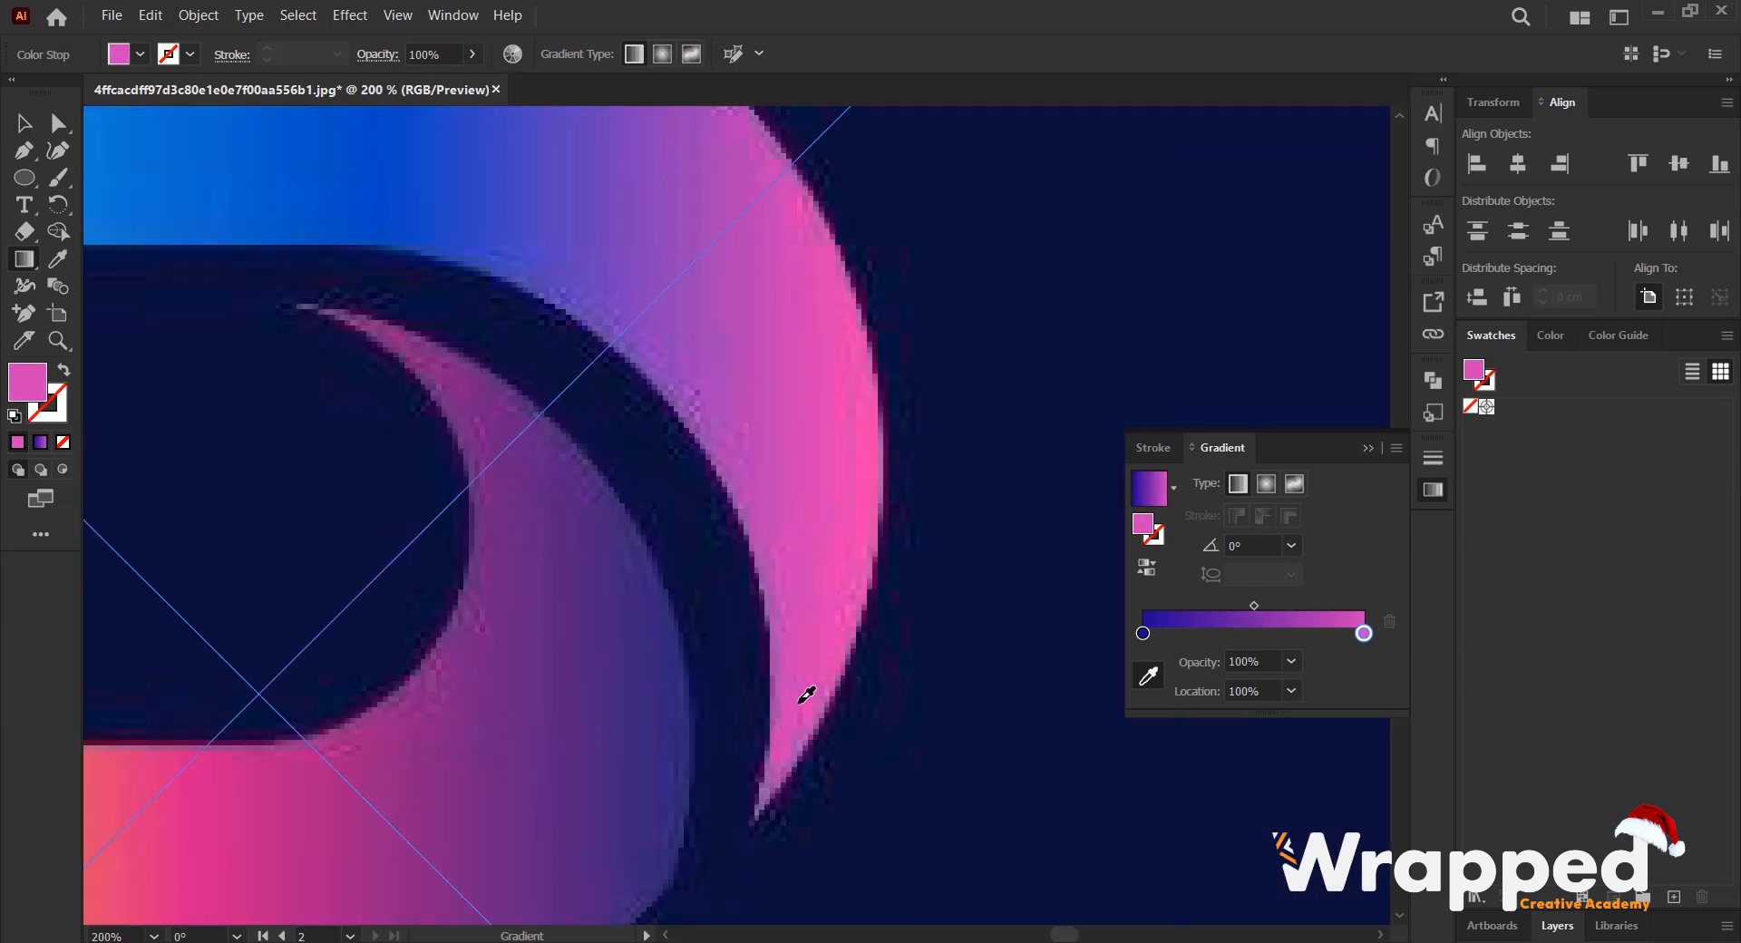
scroll(817, 652, down, 3)
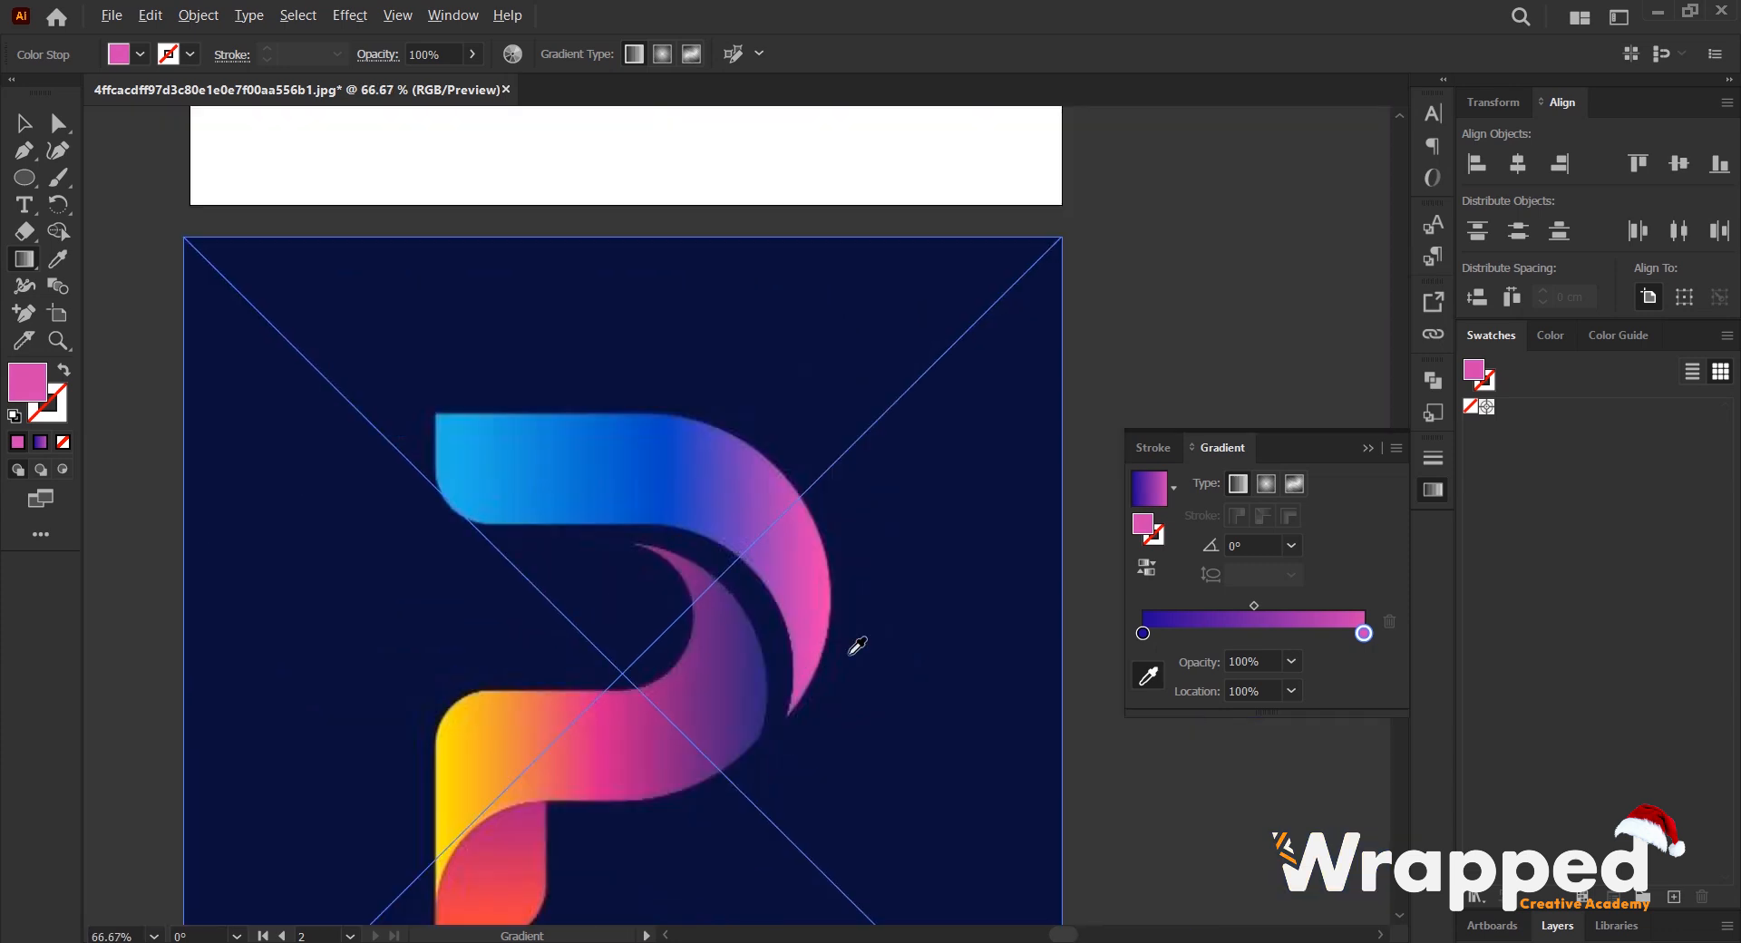
- Set the arc gradient's starting stop to light blue sampled from the square end of the reference arc
click(1143, 633)
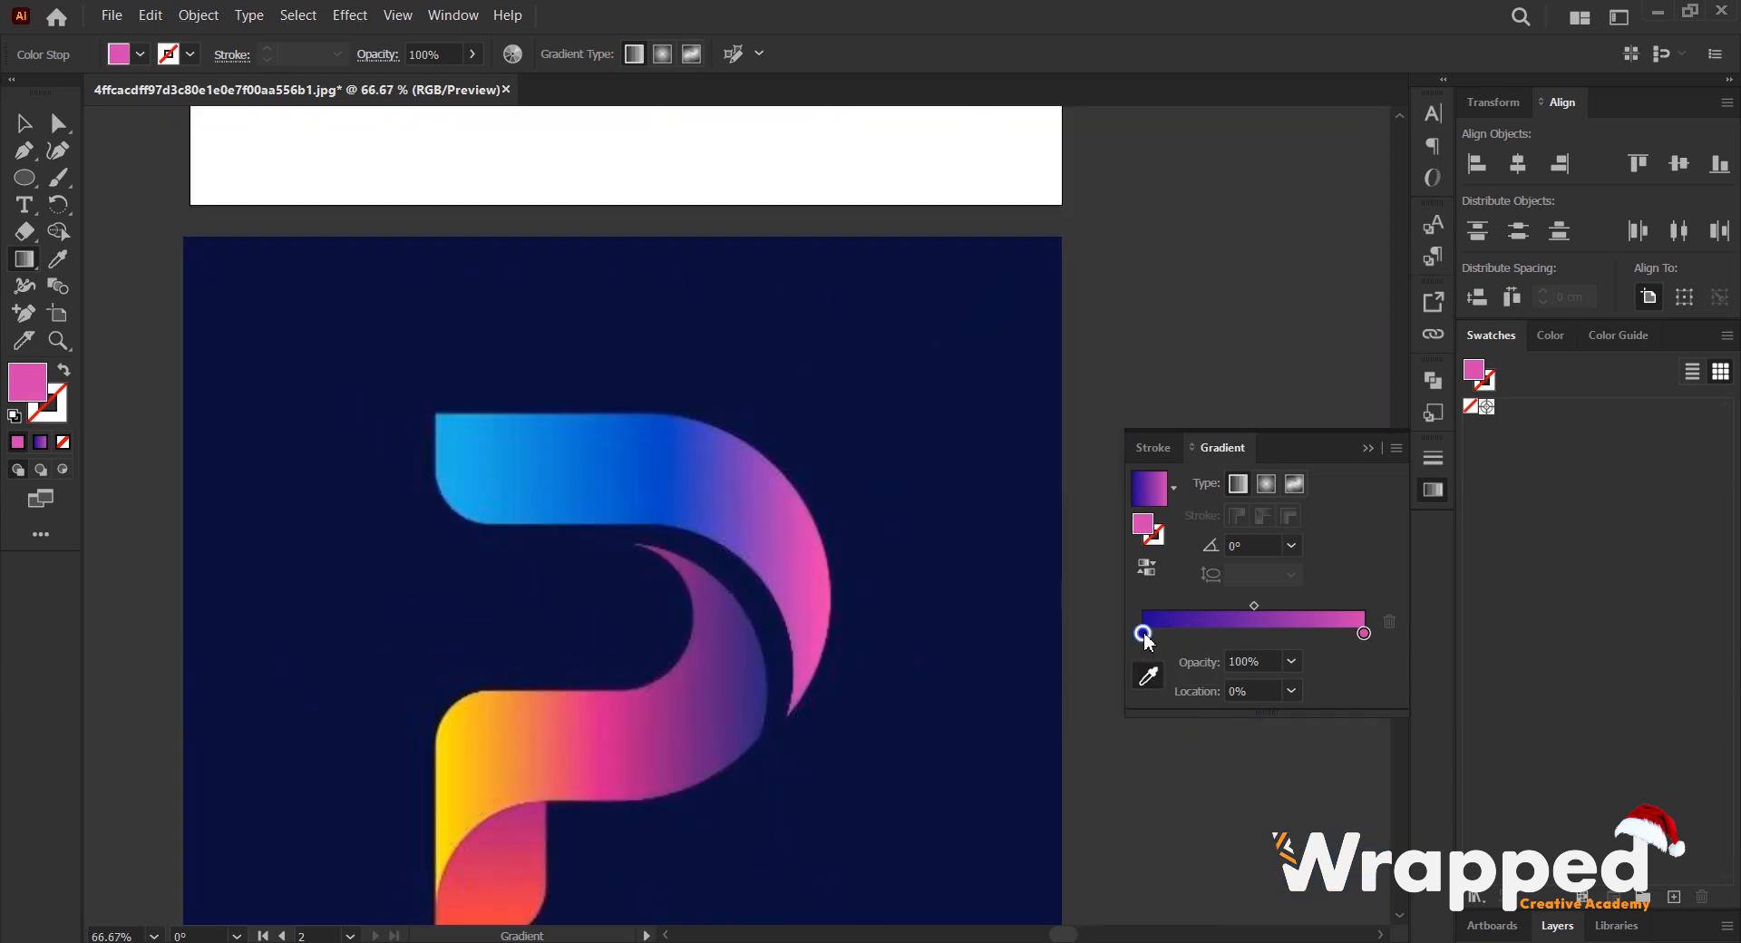
click(1149, 676)
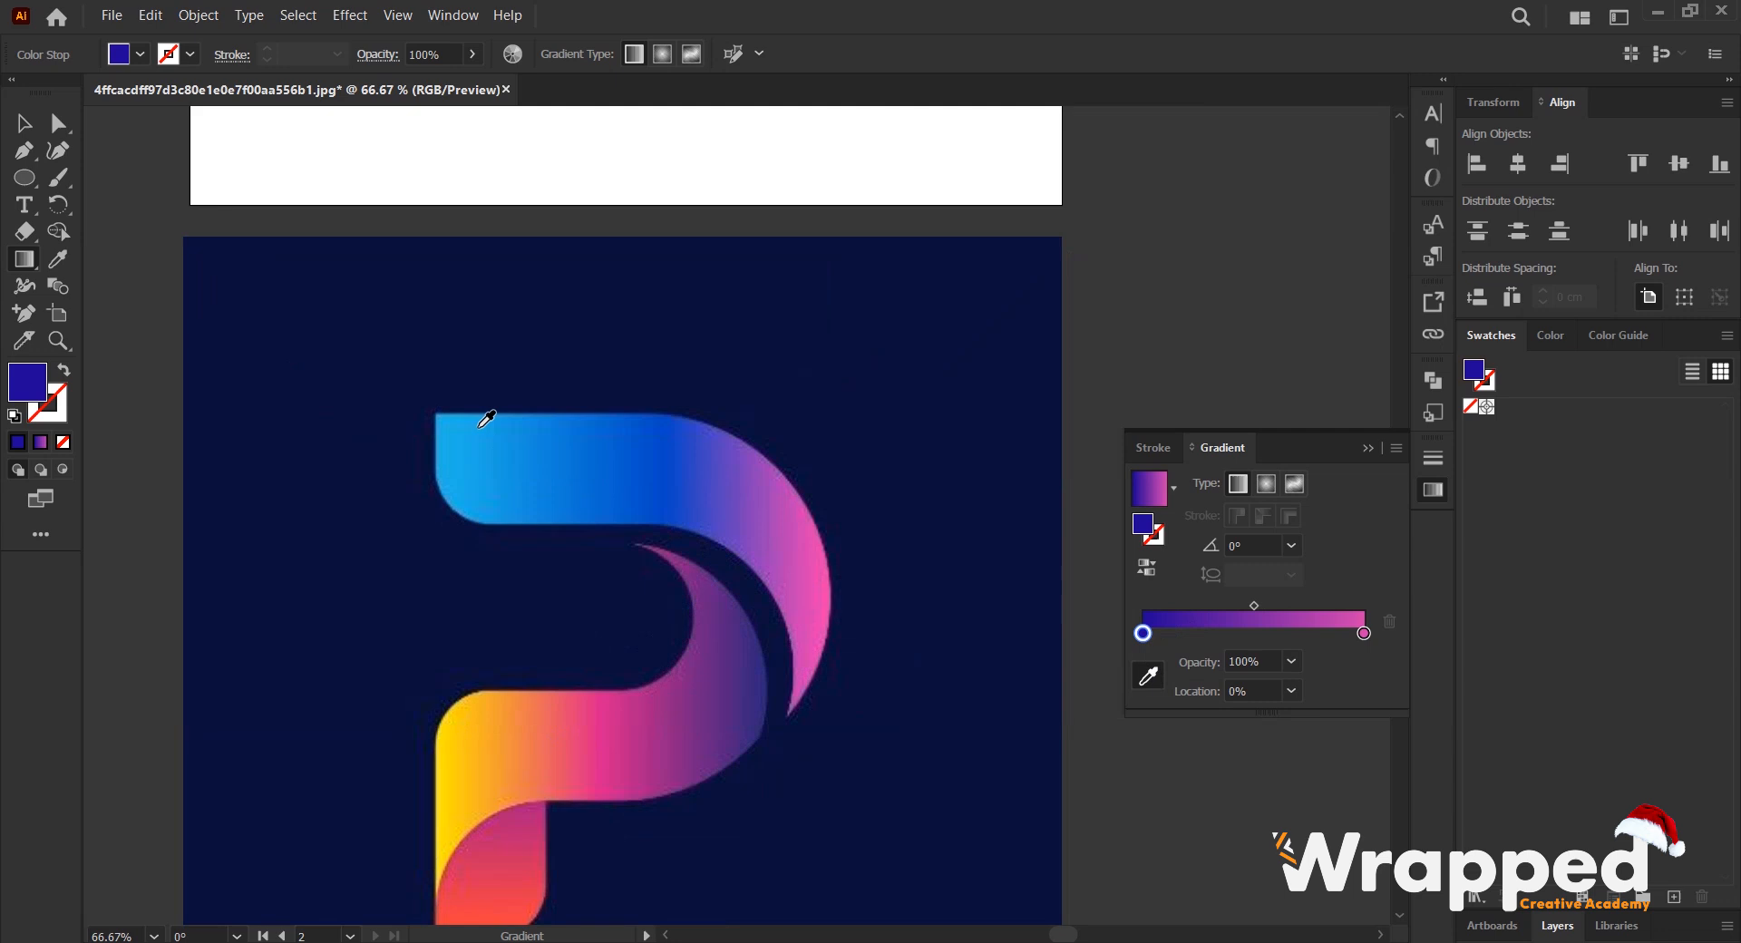
scroll(486, 418, up, 1)
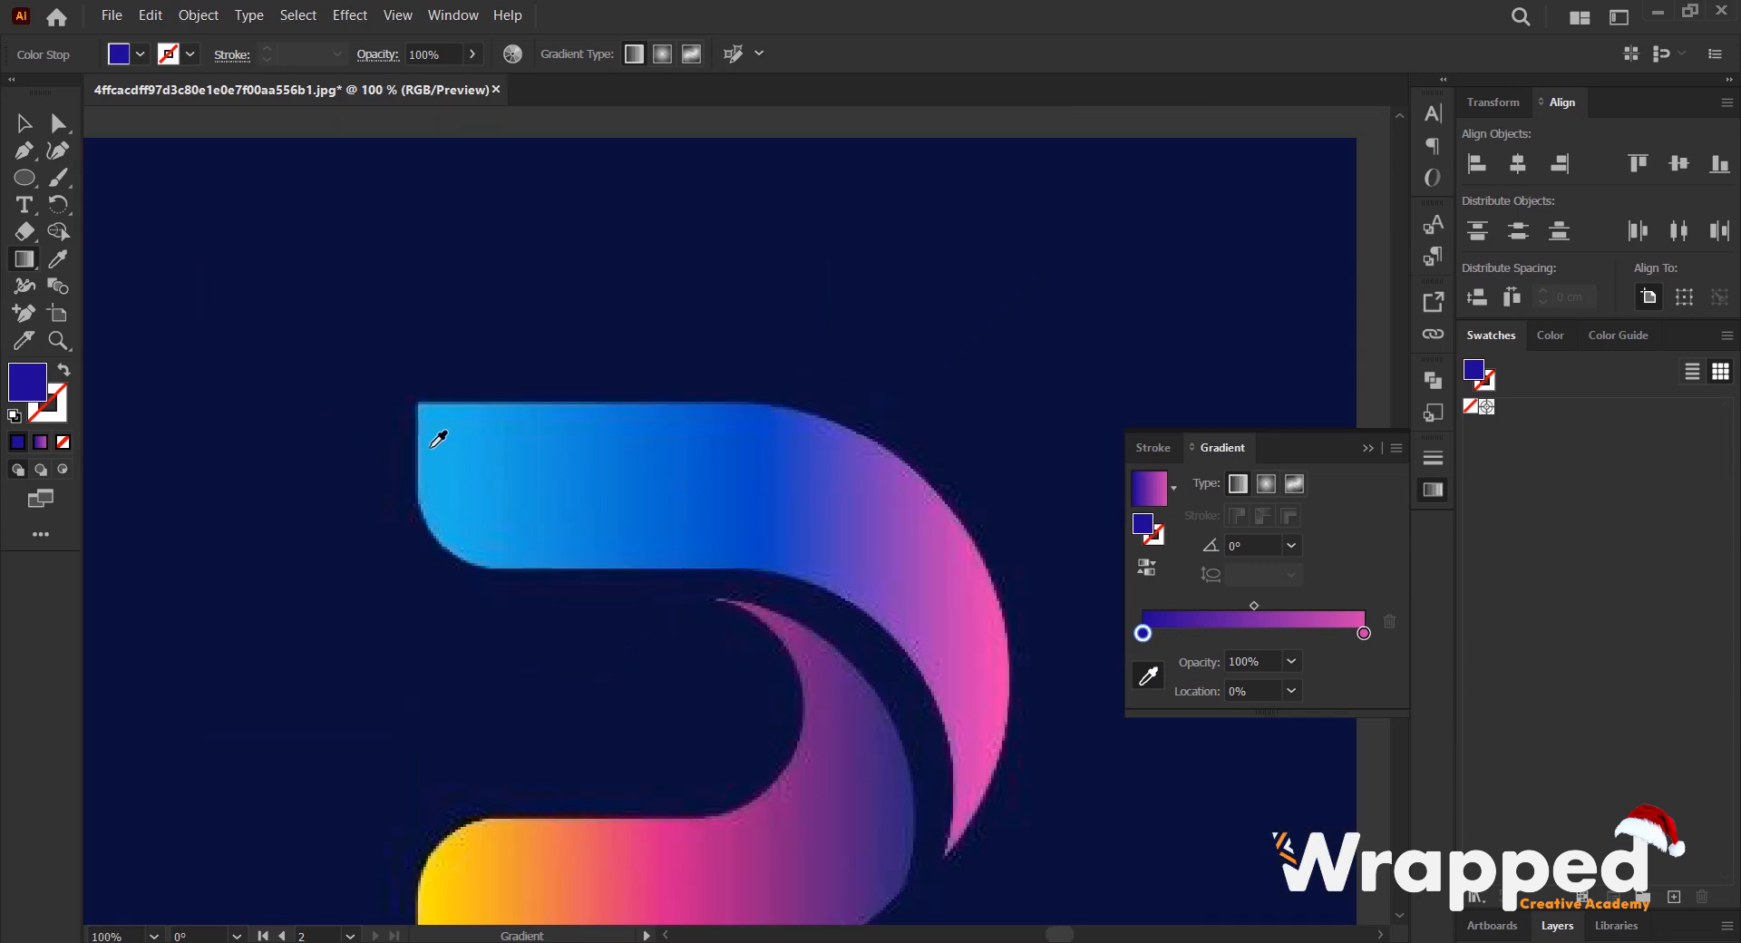
click(439, 443)
scroll(515, 453, down, 2)
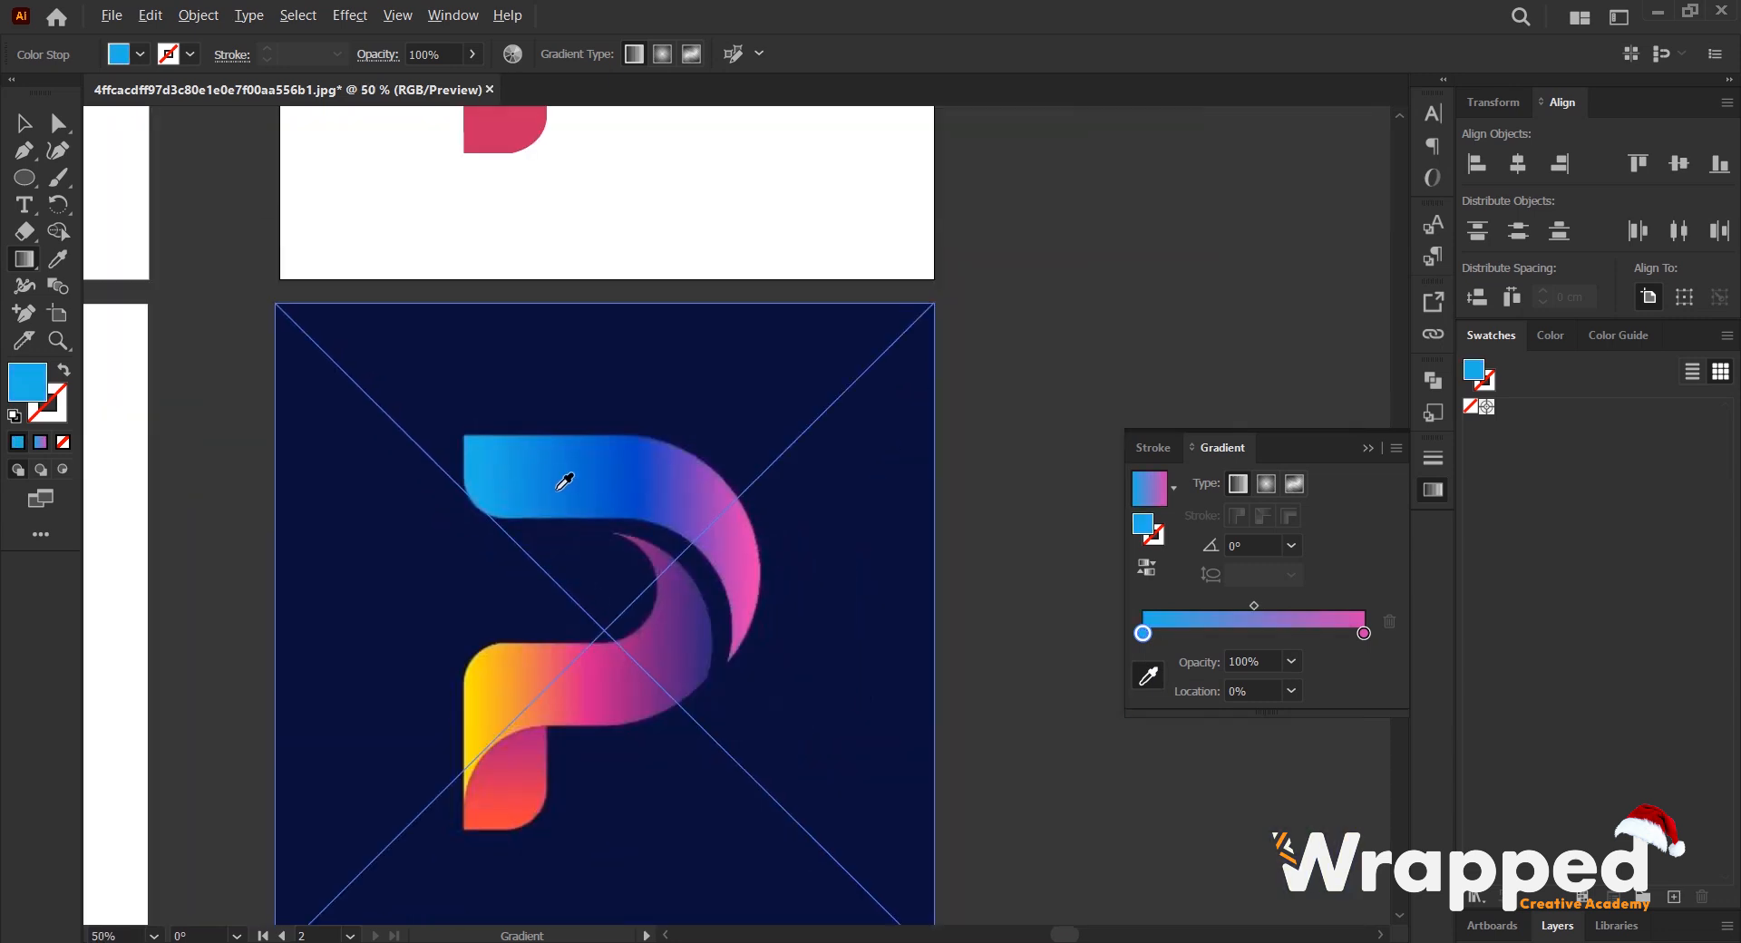
scroll(587, 490, up, 1)
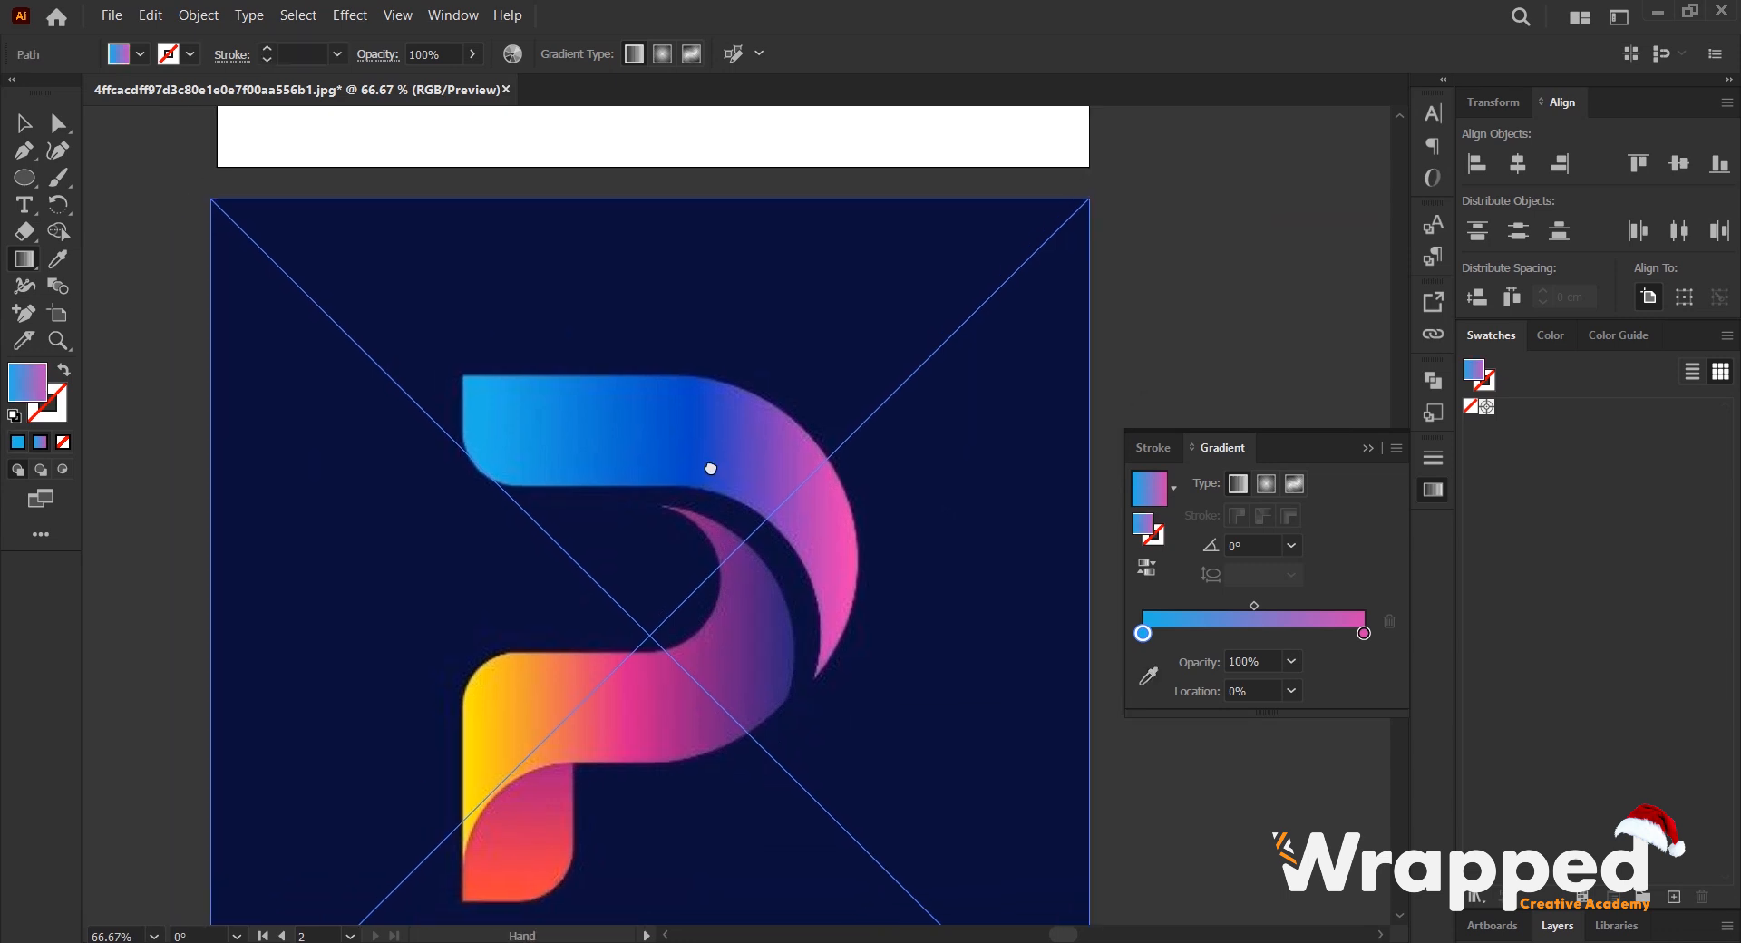
scroll(698, 495, down, 1)
scroll(689, 492, up, 5)
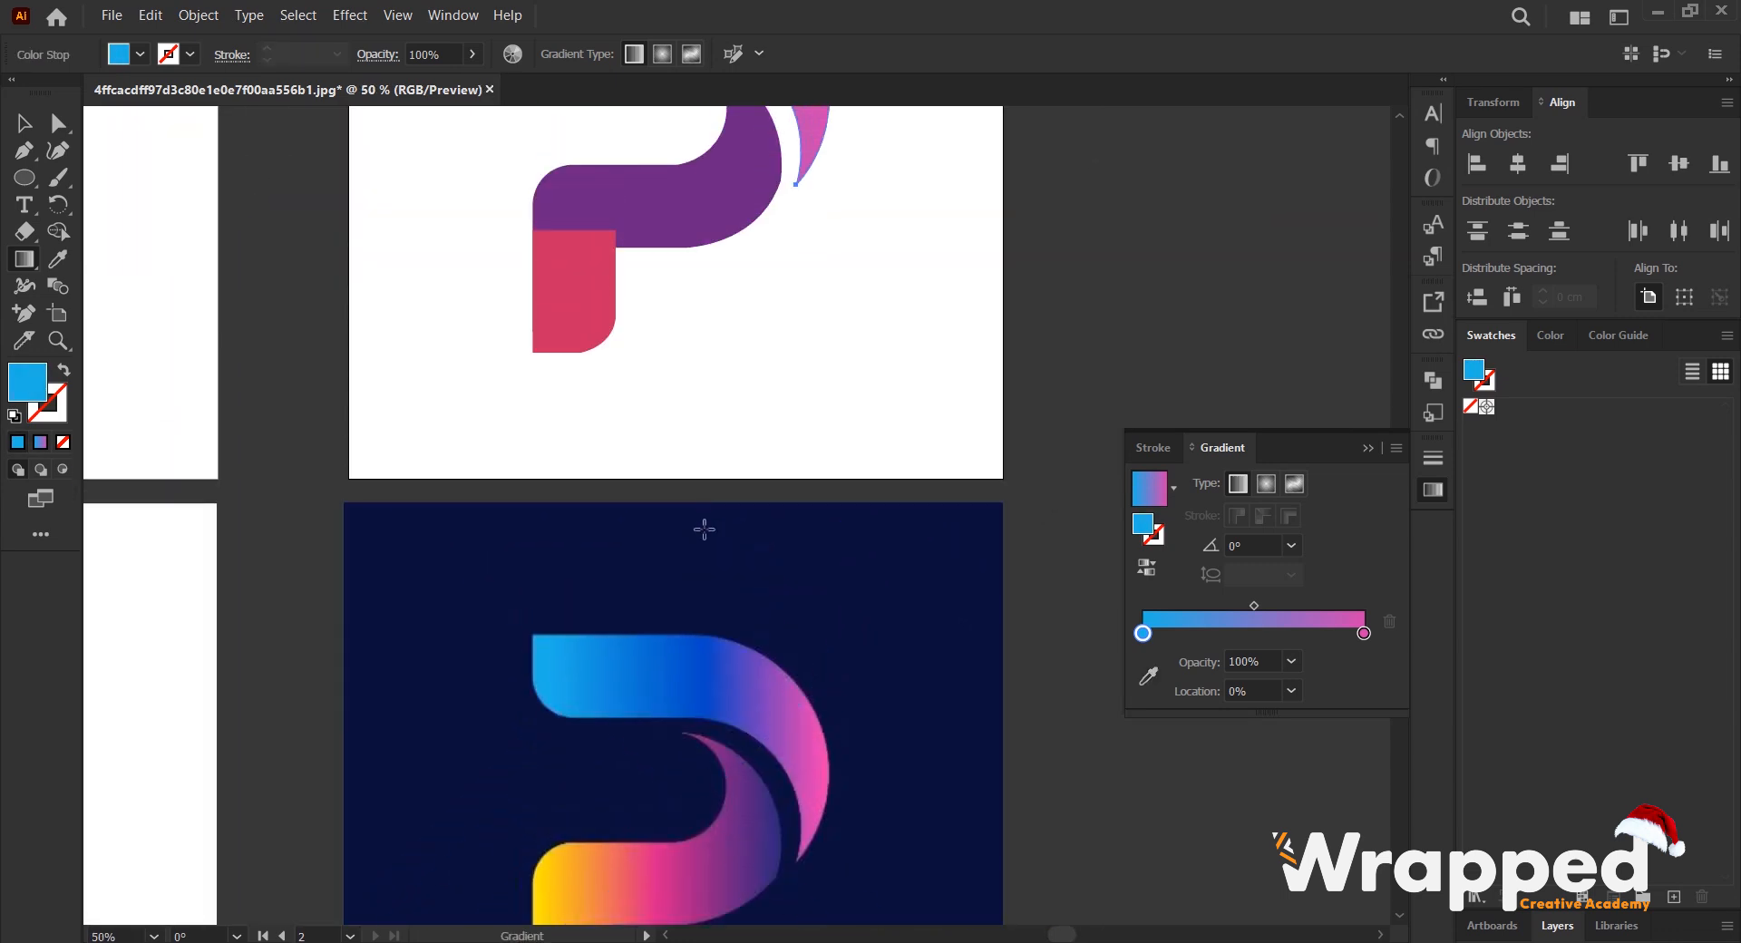
scroll(704, 548, down, 2)
scroll(681, 694, up, 1)
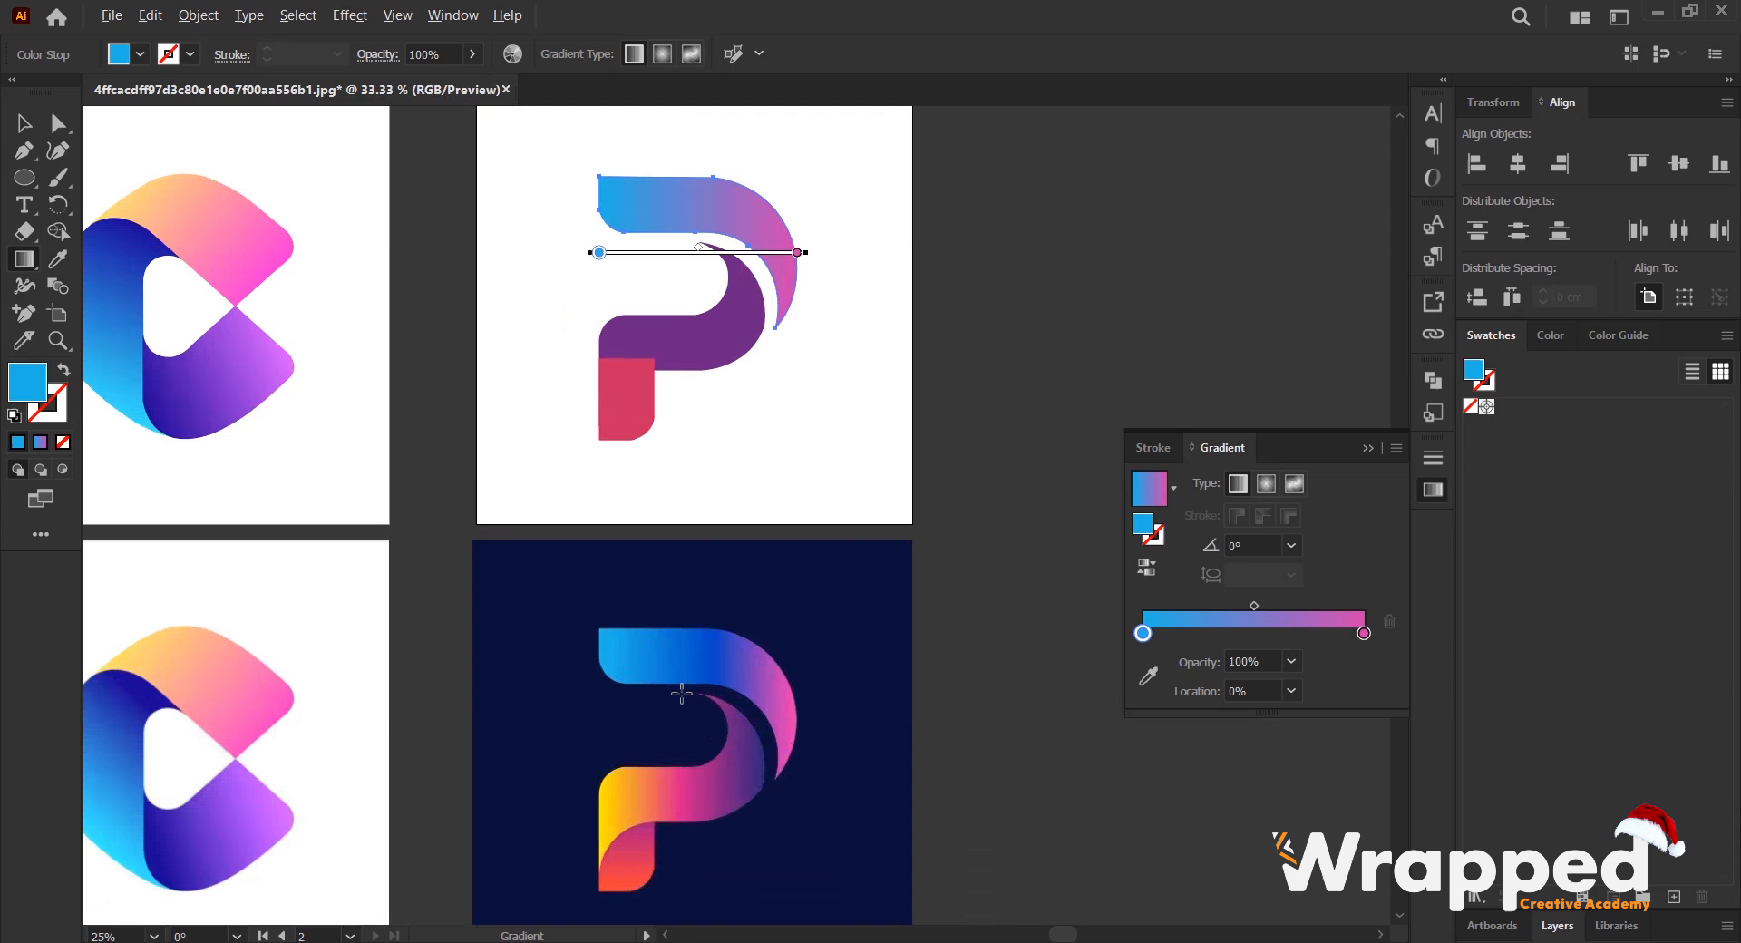
scroll(735, 666, down, 2)
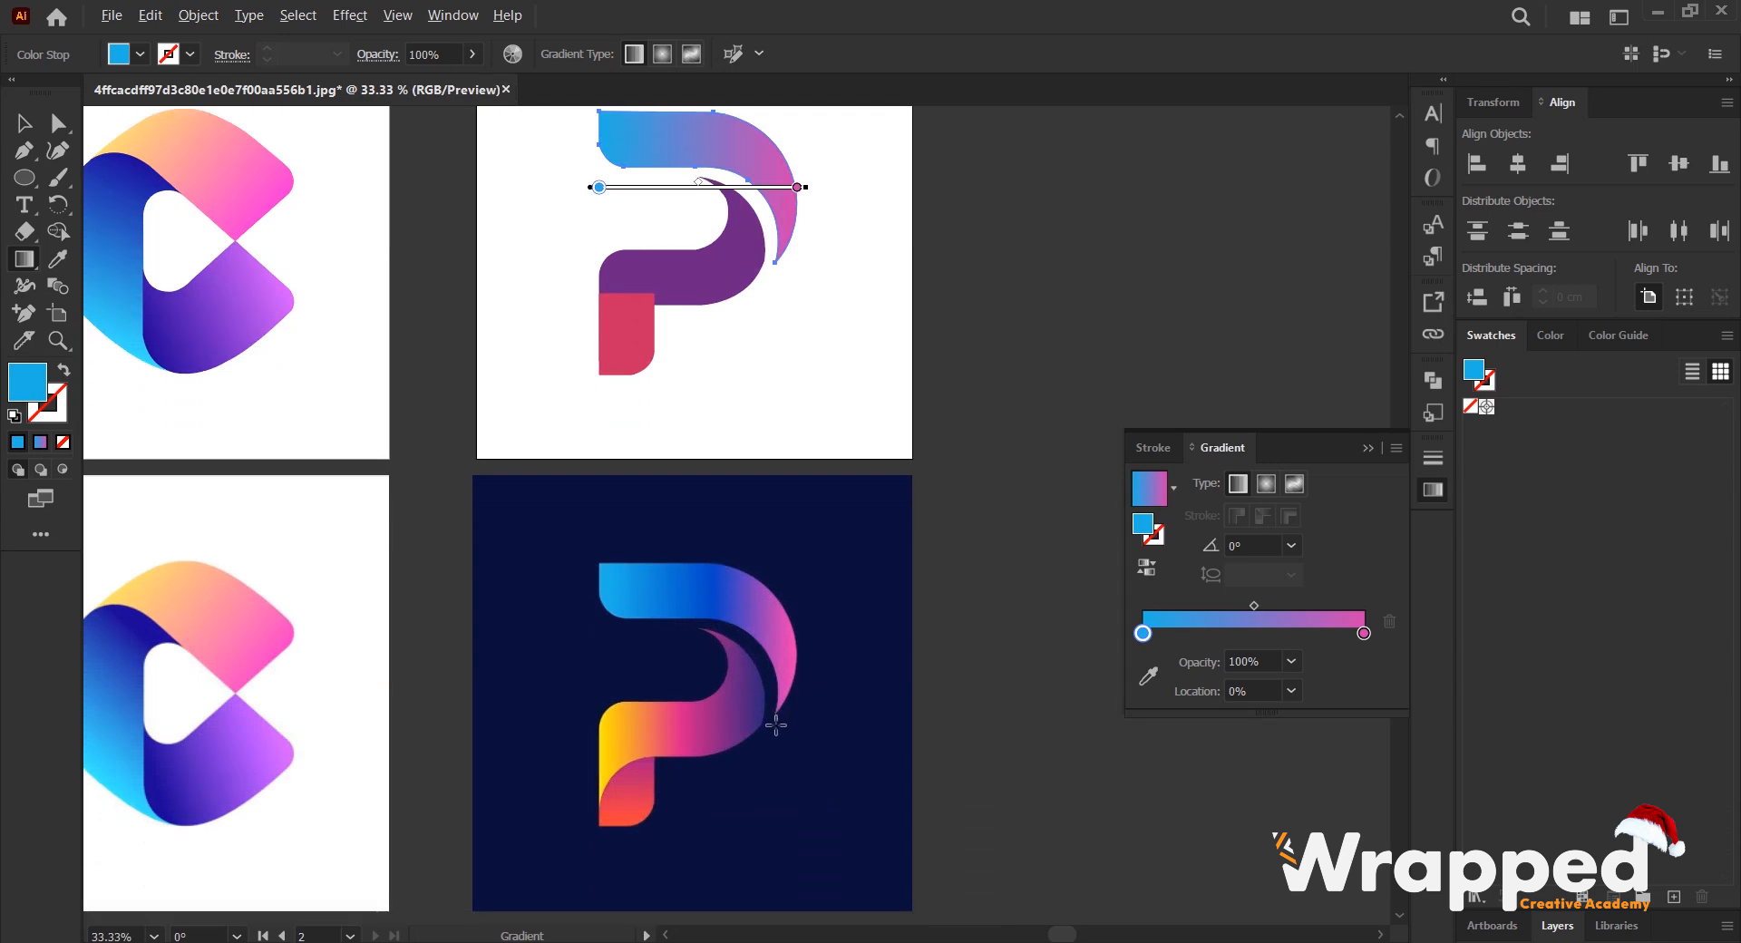
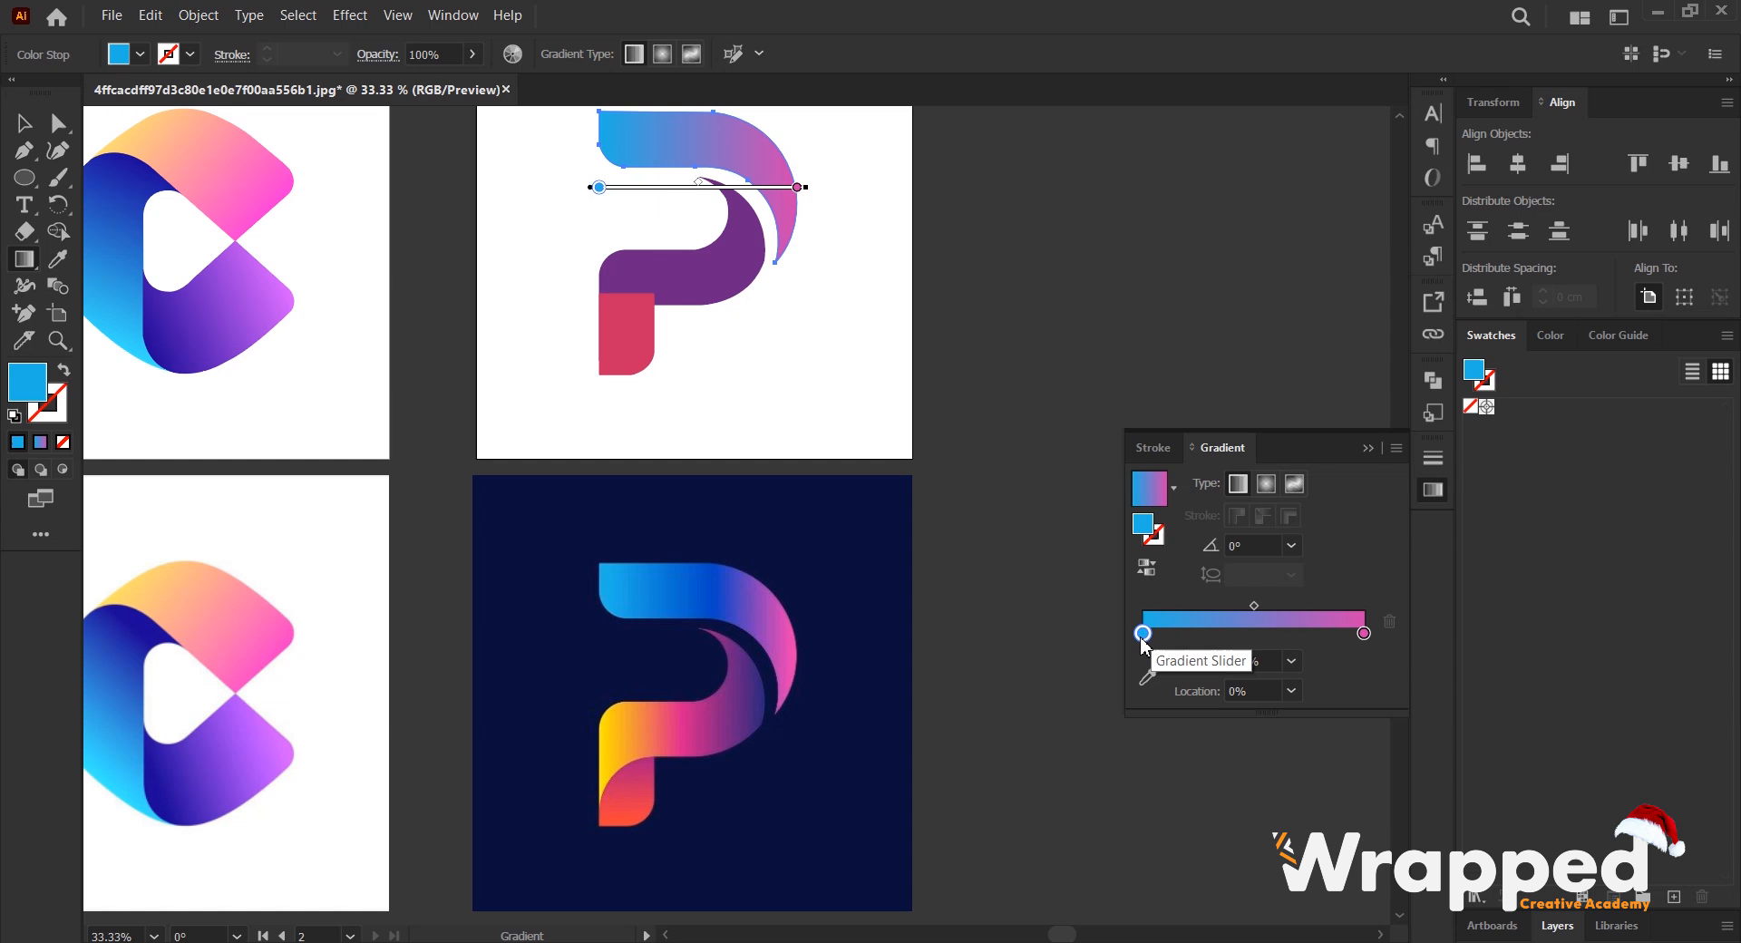
- Add a middle colour stop to the upper arc's gradient by duplicating the starting stop, and set its location to 50%
drag(1142, 634, 1255, 655)
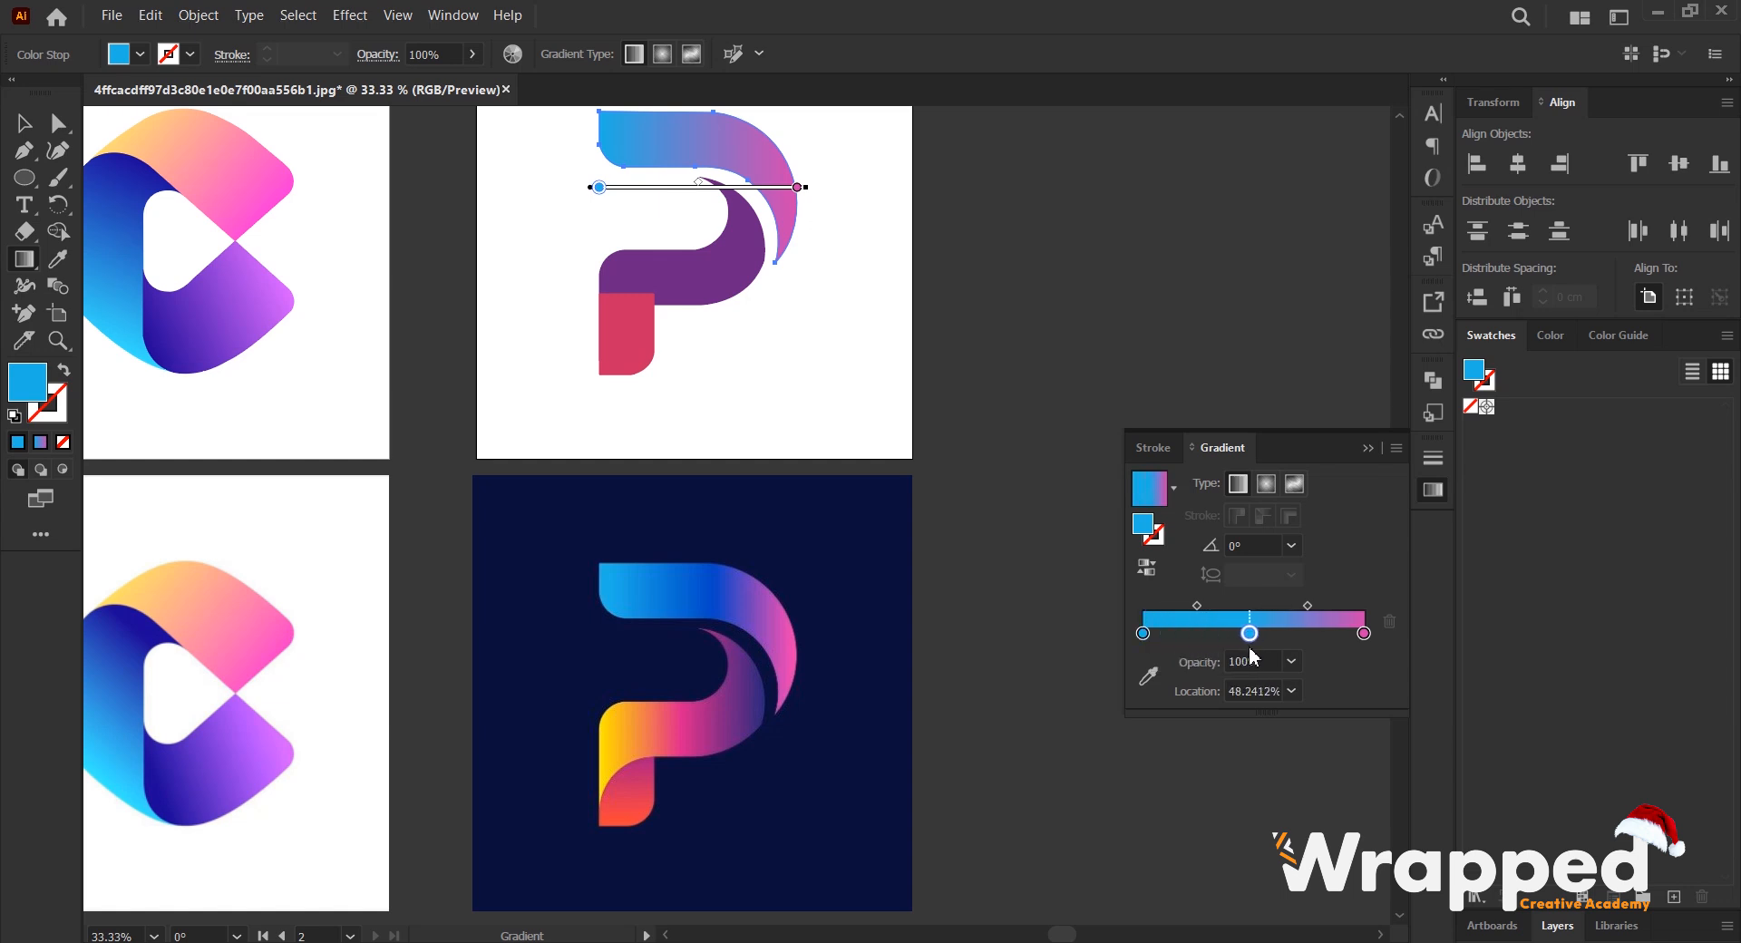
click(1249, 690)
text(50)
key(Return)
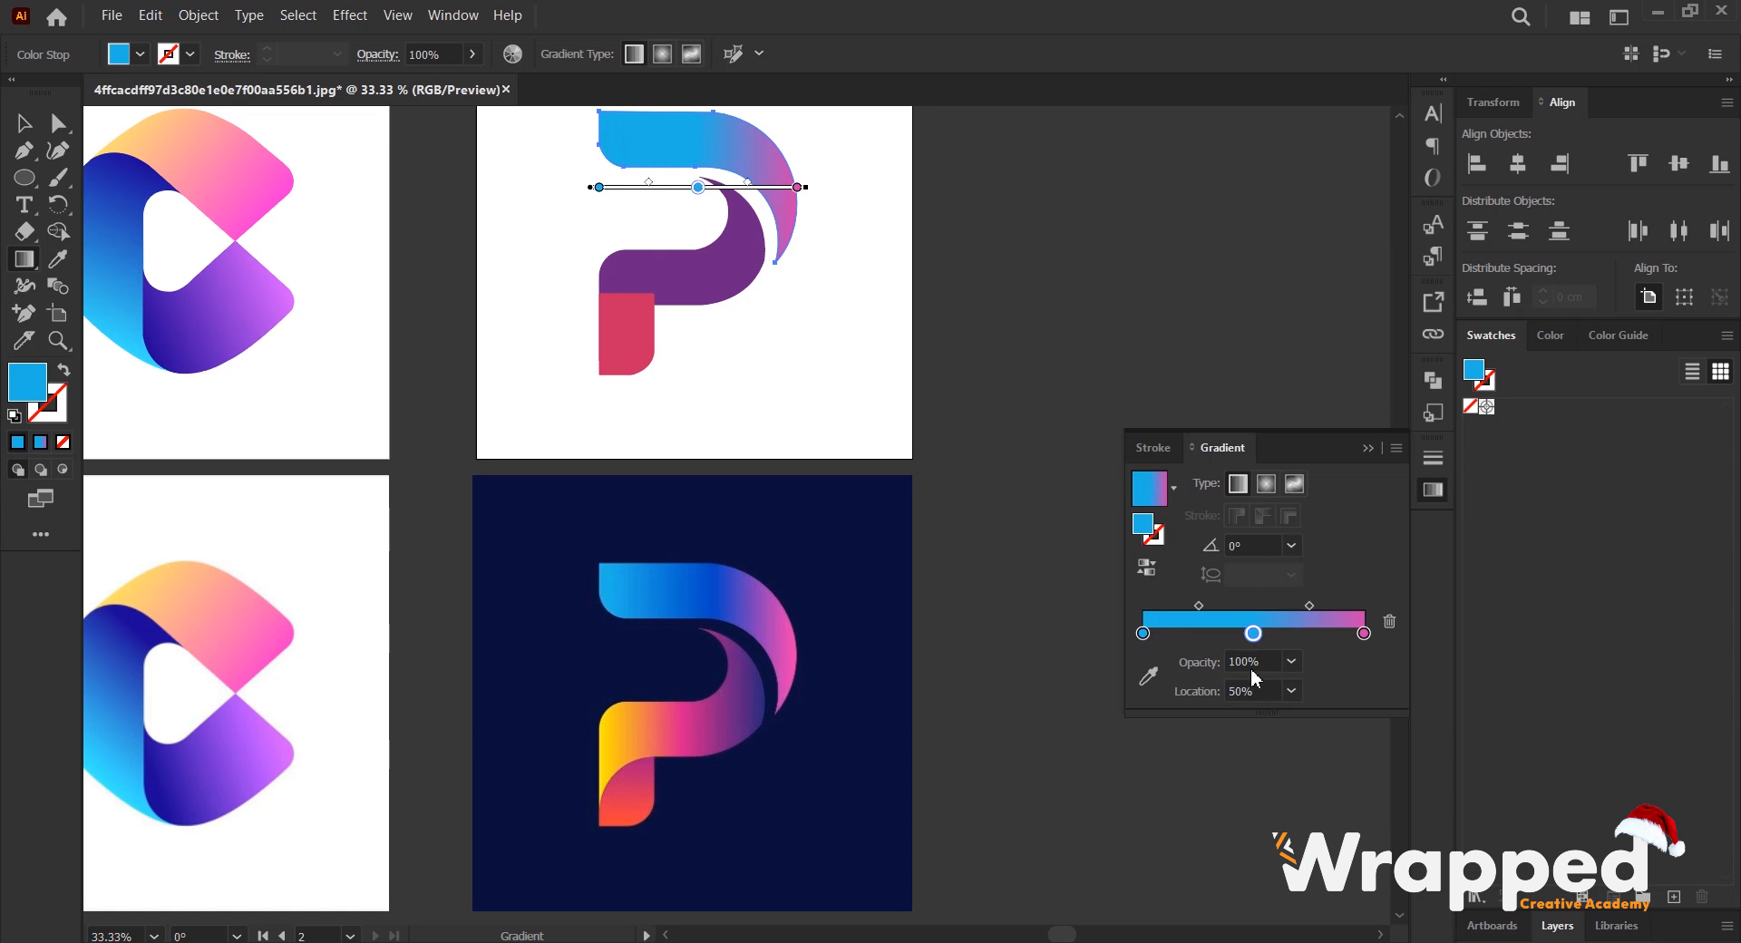
- Colour the arc gradient's middle stop with royal blue sampled from the middle of the reference arc, and deselect the arc
click(1149, 676)
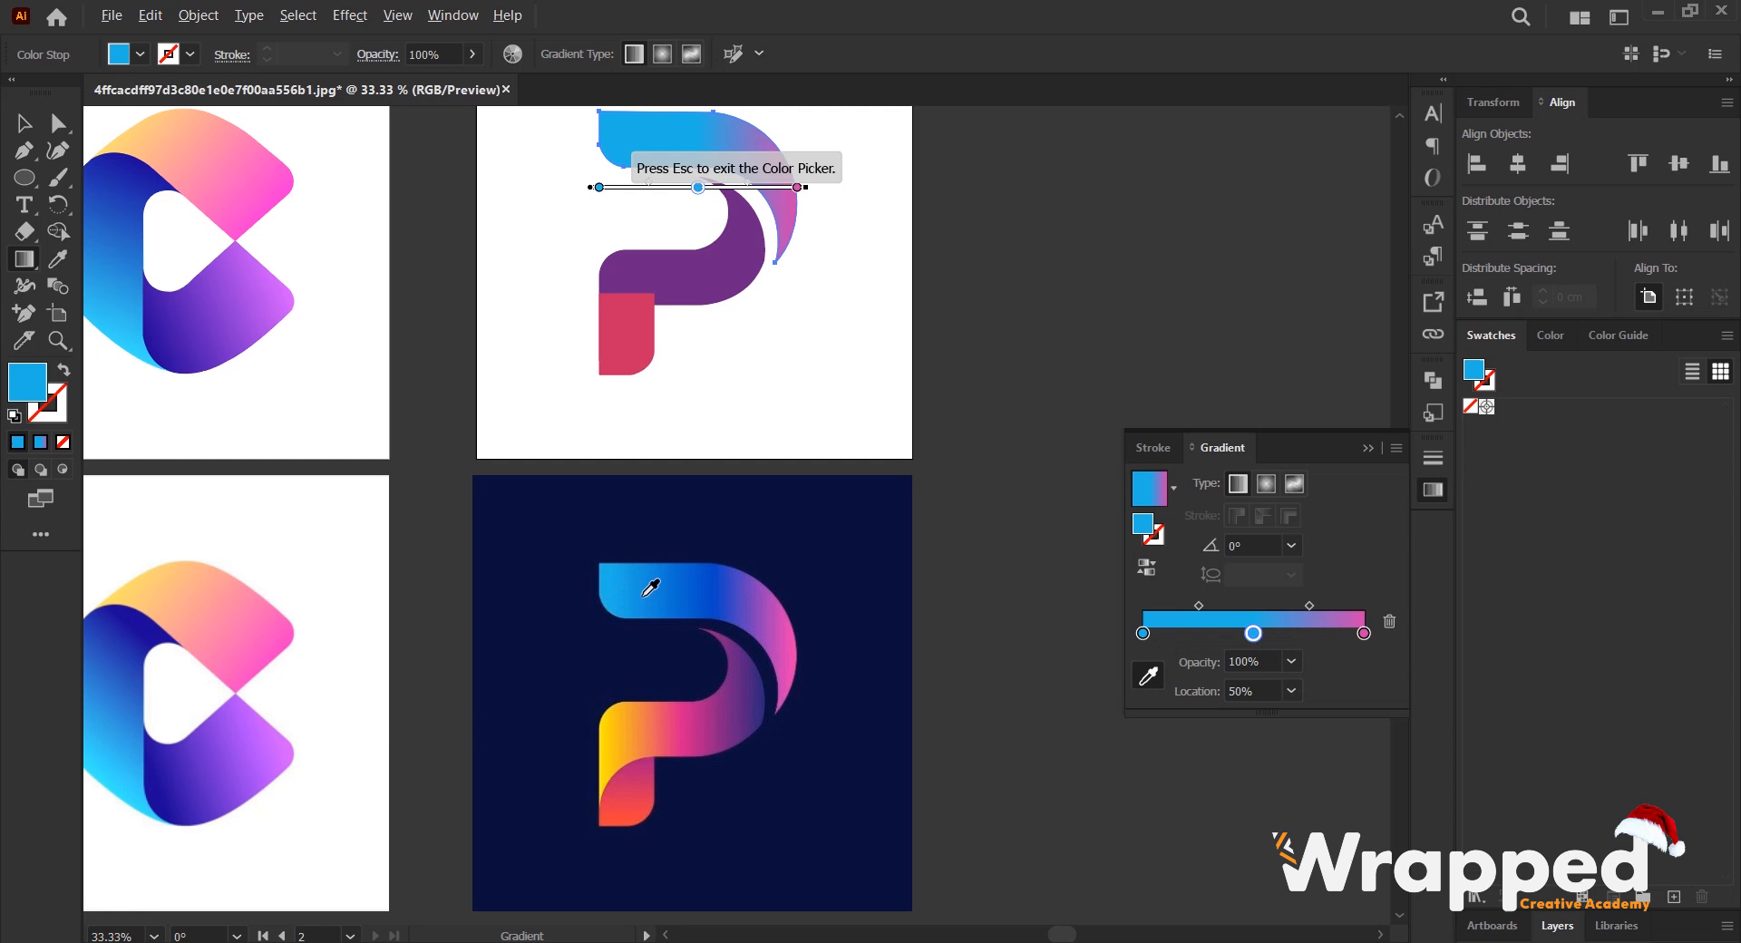
scroll(721, 592, up, 1)
click(723, 587)
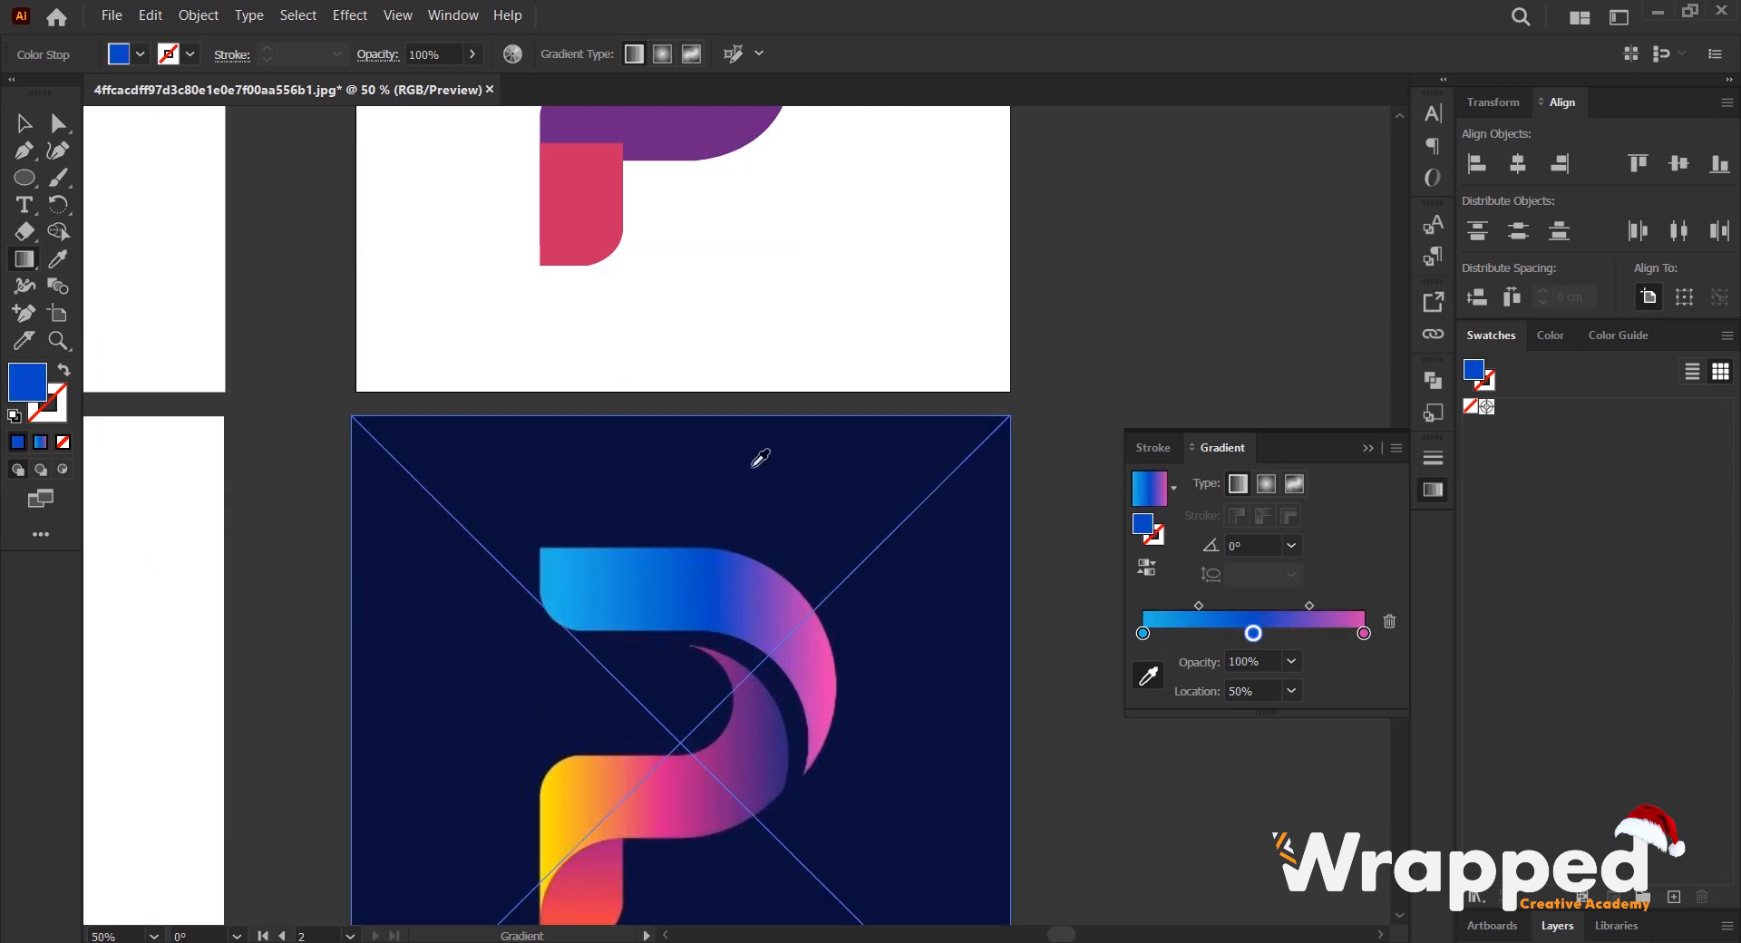
scroll(749, 348, down, 1)
scroll(738, 339, up, 1)
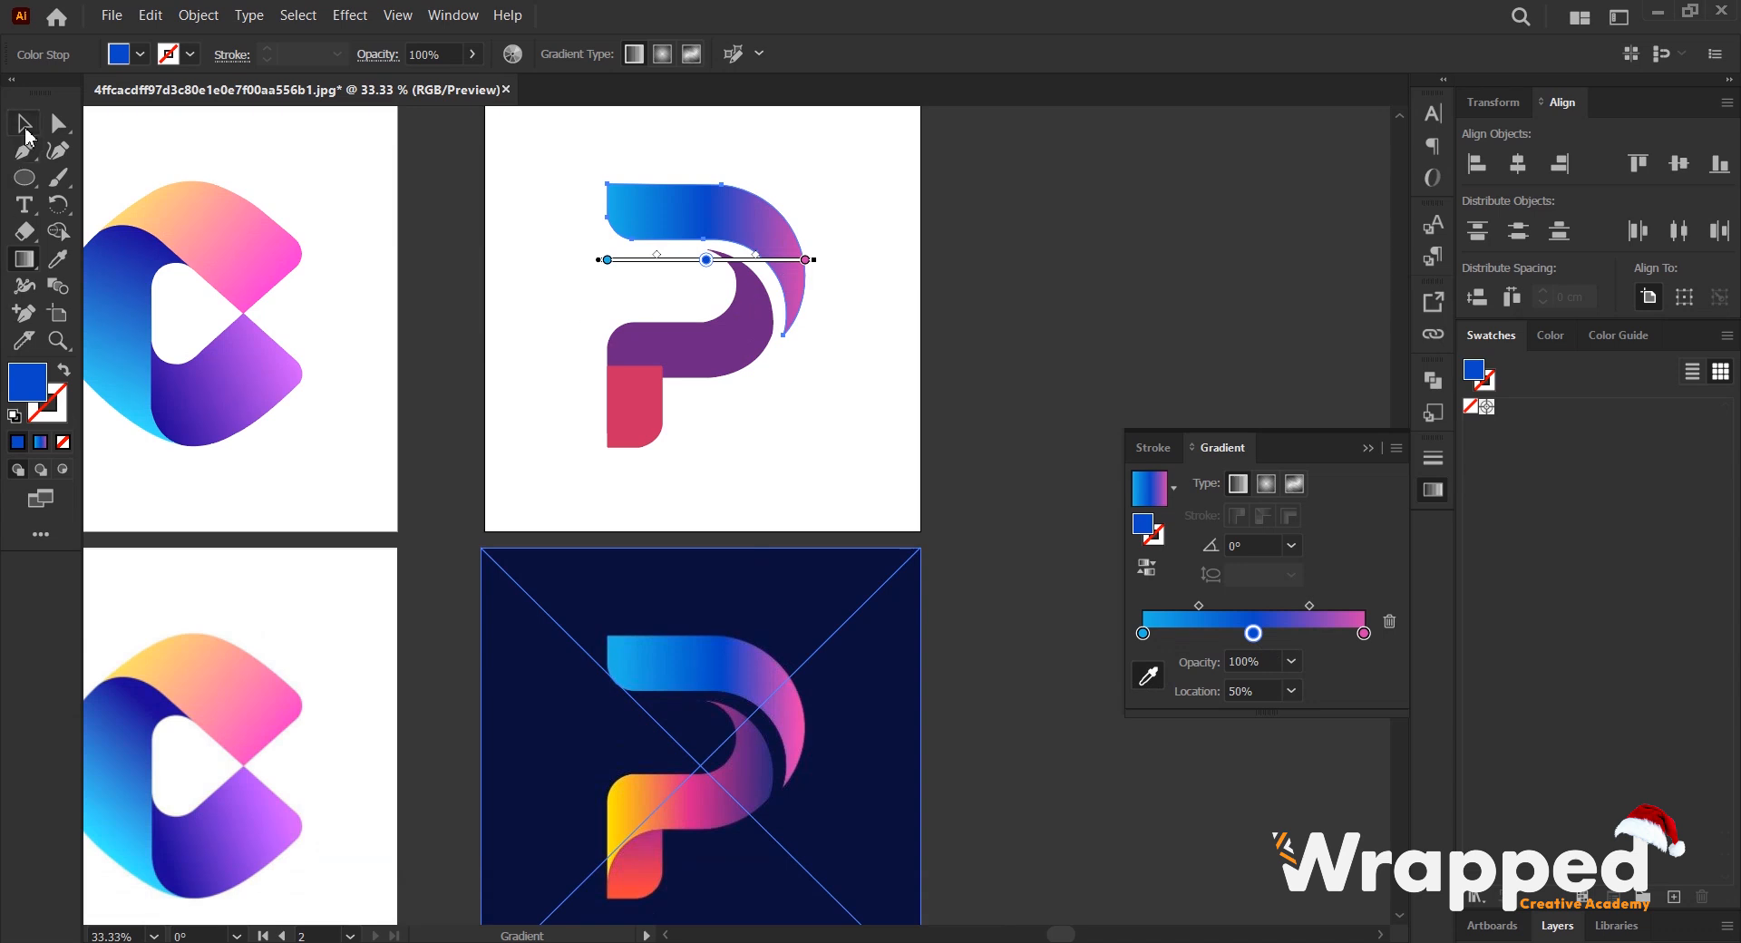
click(25, 123)
click(1087, 361)
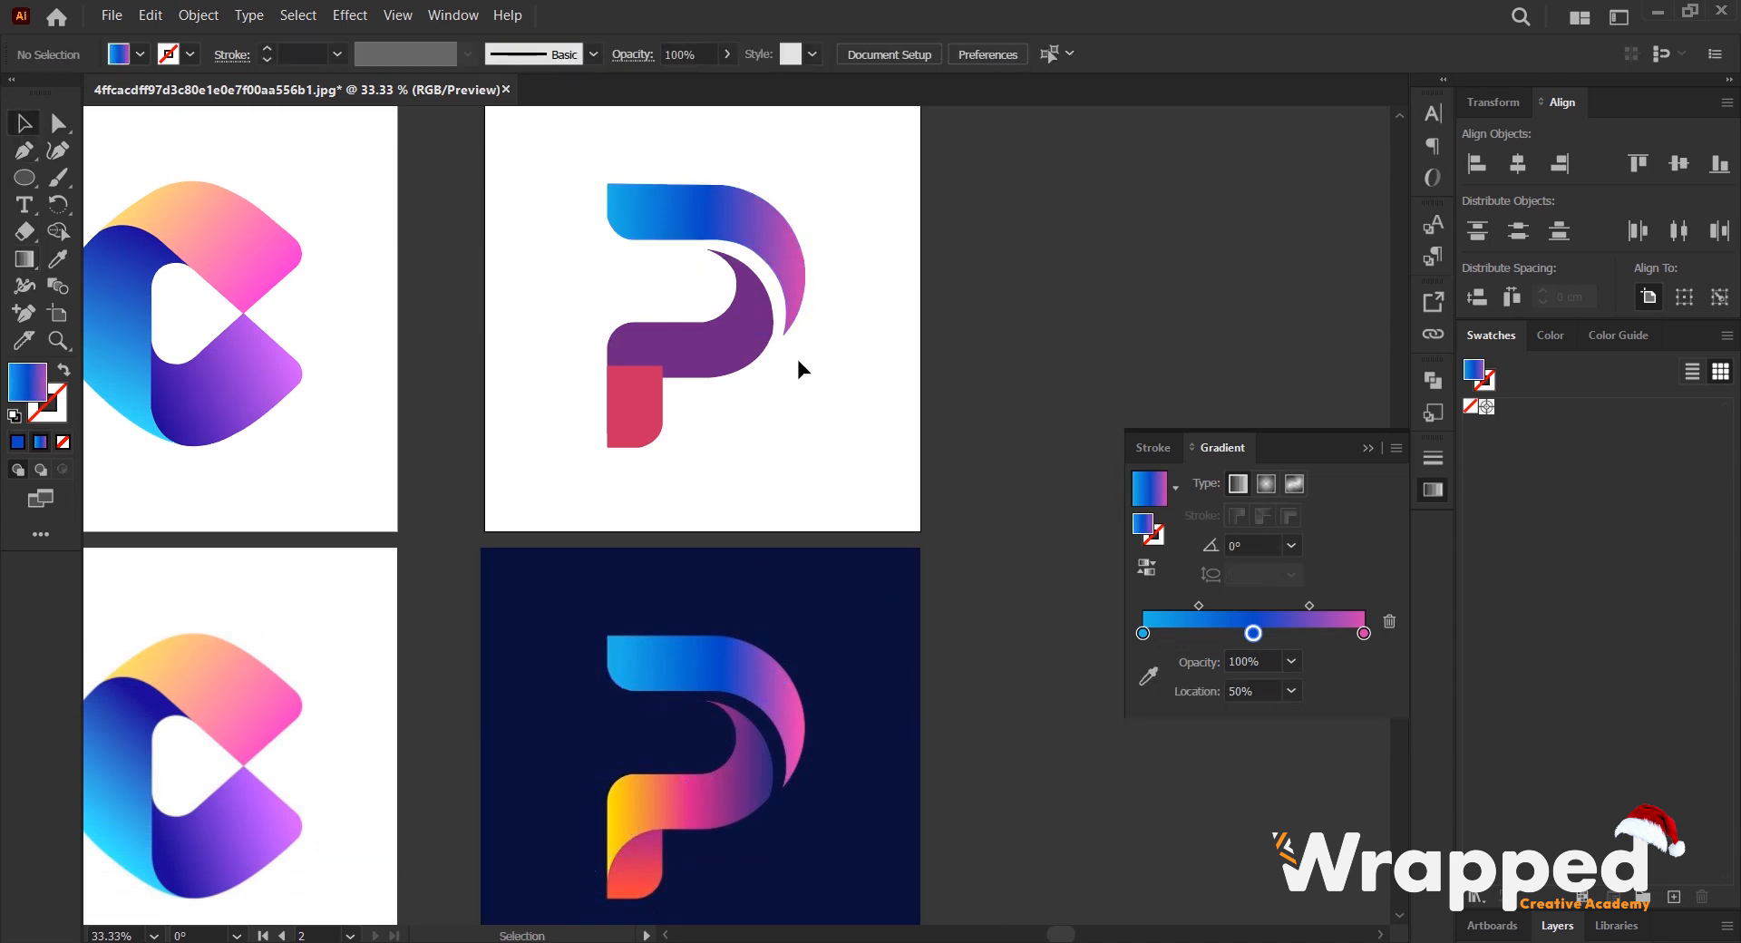
- Apply the linear gradient to the purple middle band and delete the gradient's middle colour stop
click(730, 343)
scroll(752, 417, up, 1)
scroll(749, 467, down, 5)
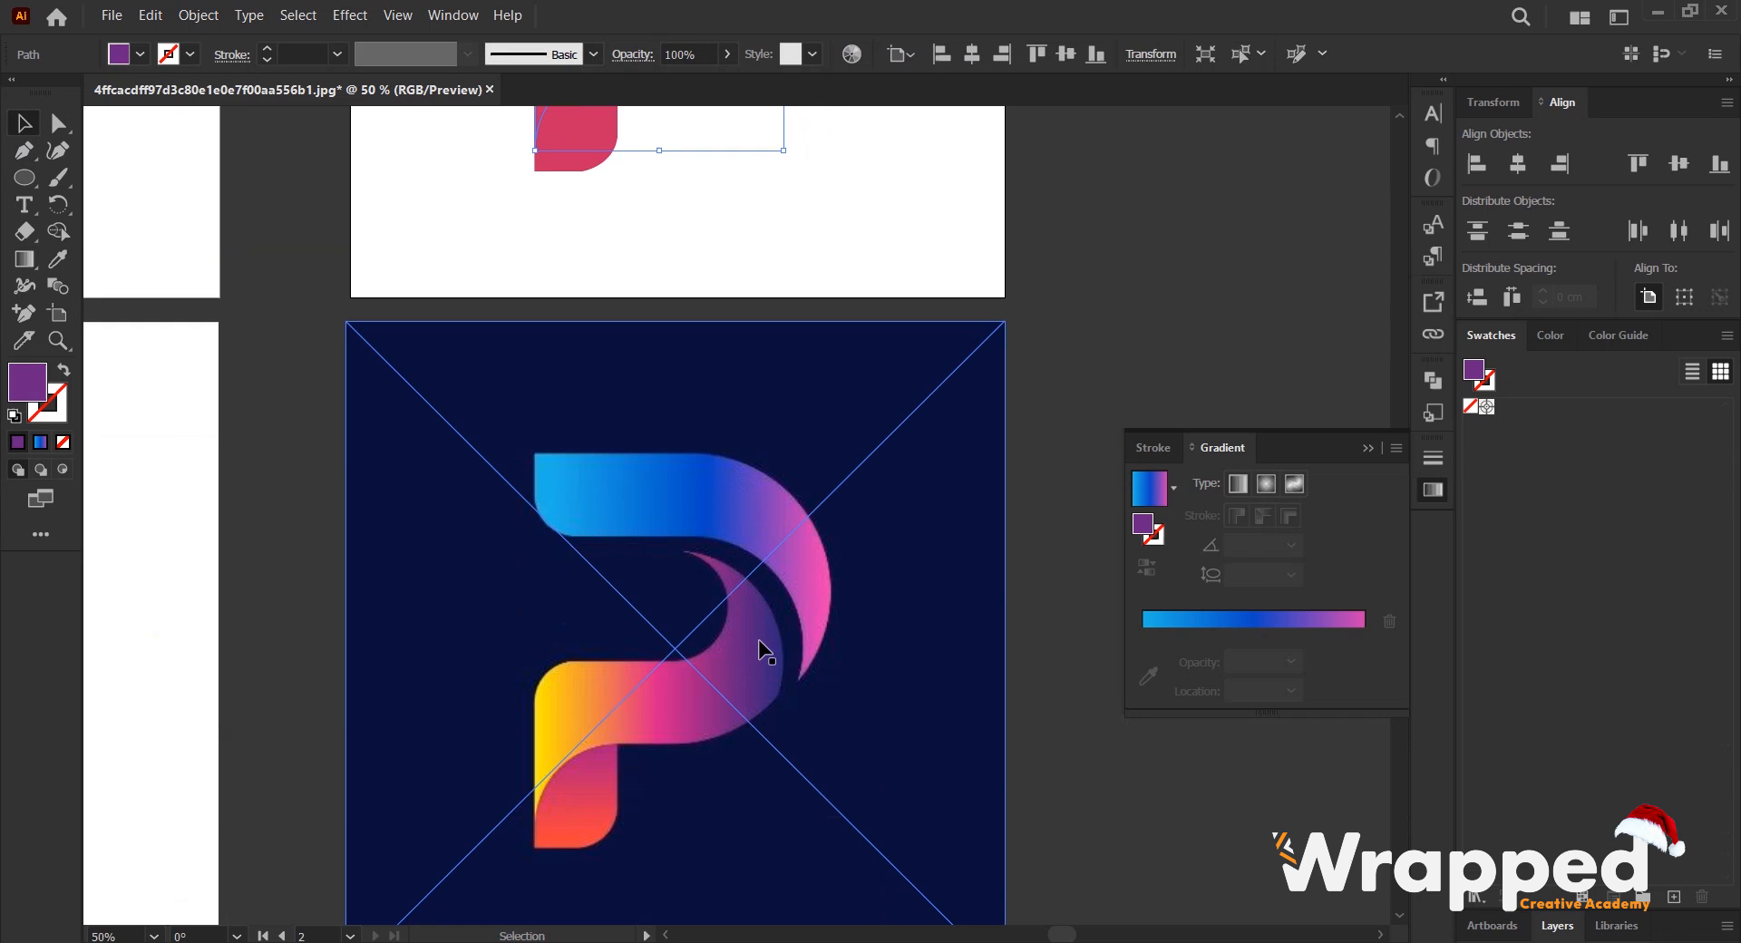
scroll(765, 661, down, 4)
scroll(744, 639, up, 1)
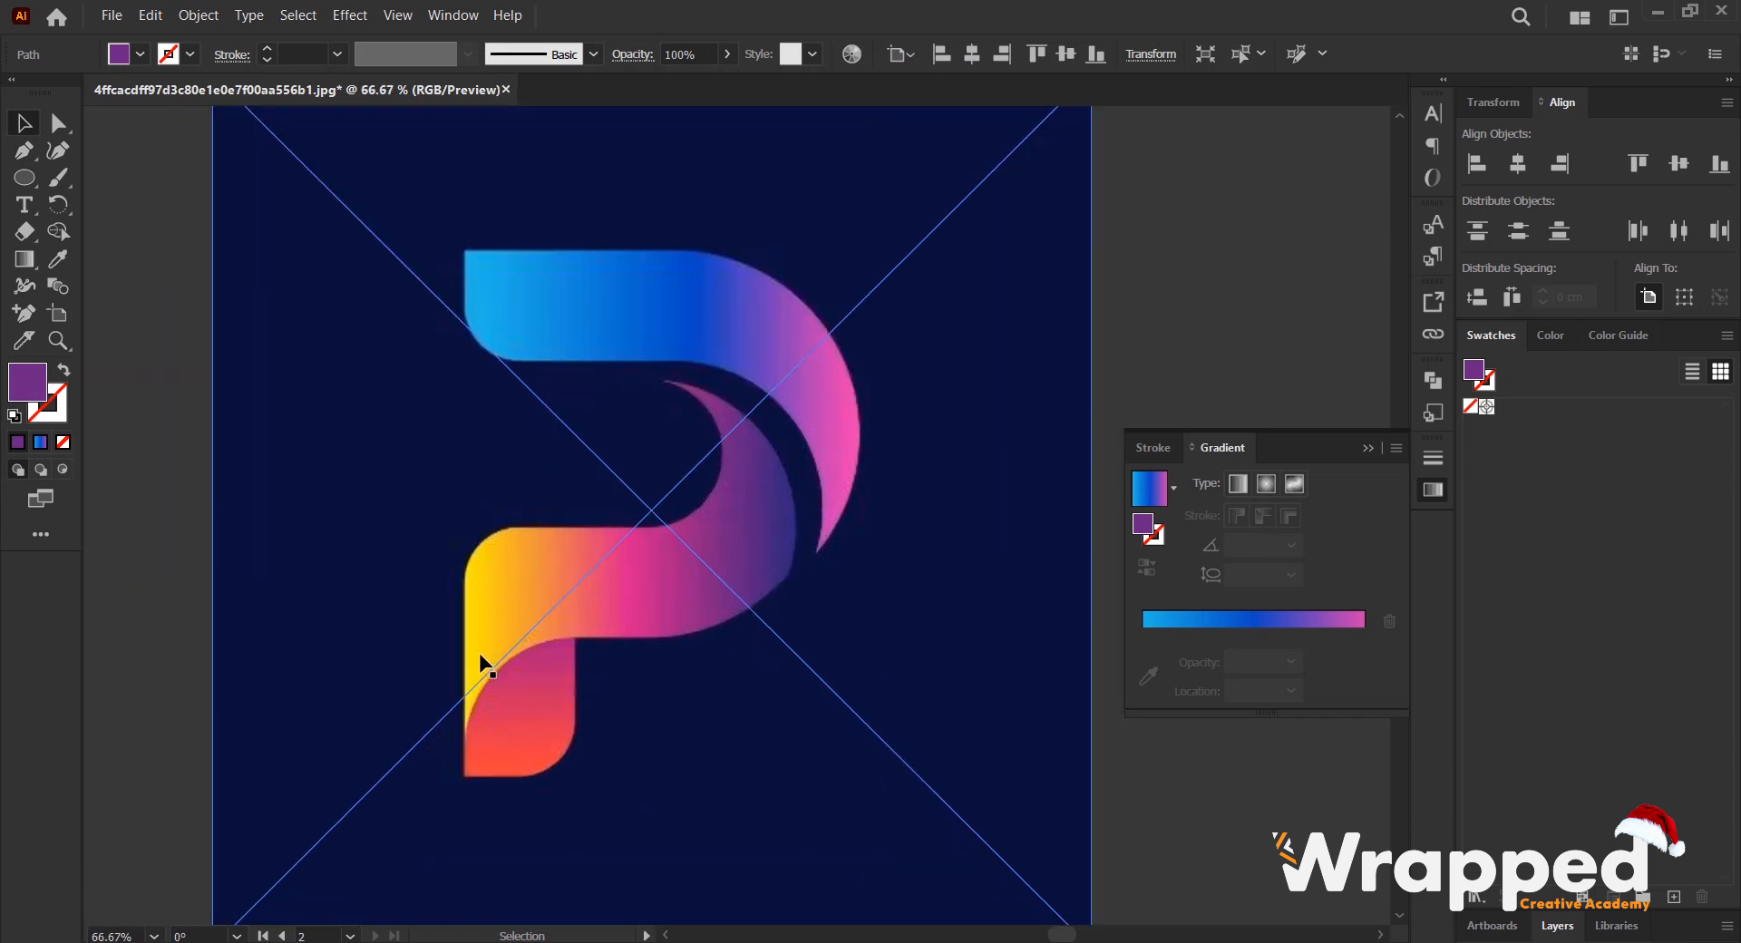
scroll(560, 609, down, 2)
scroll(660, 532, up, 3)
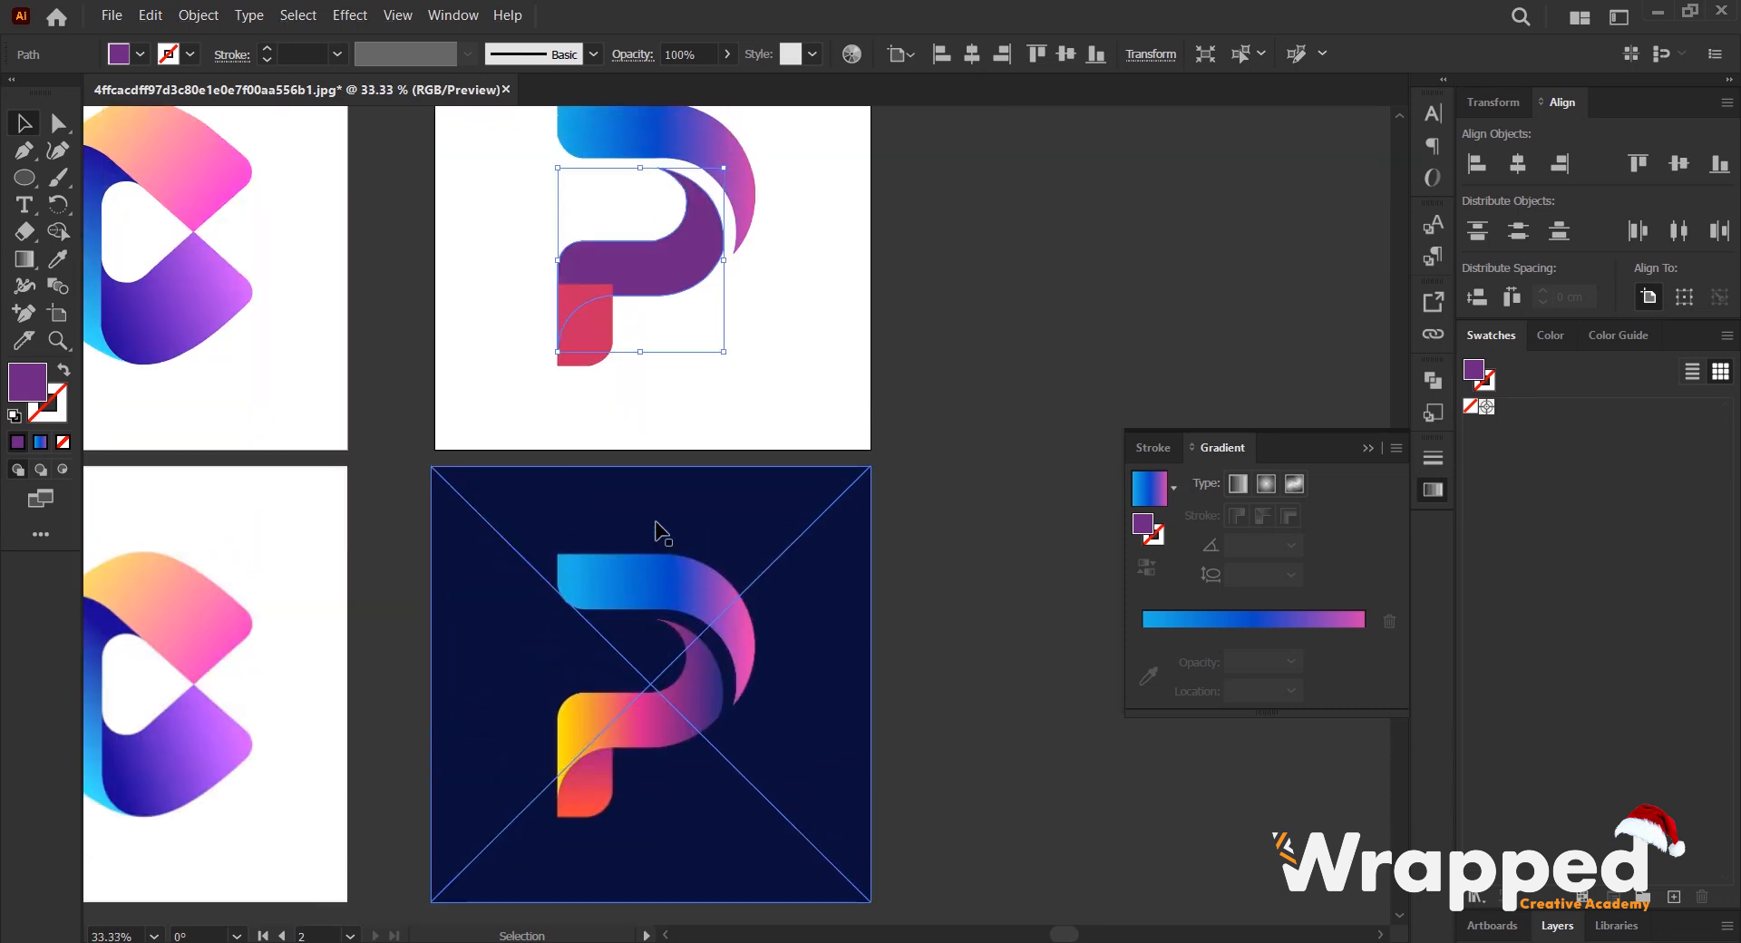
scroll(687, 401, up, 1)
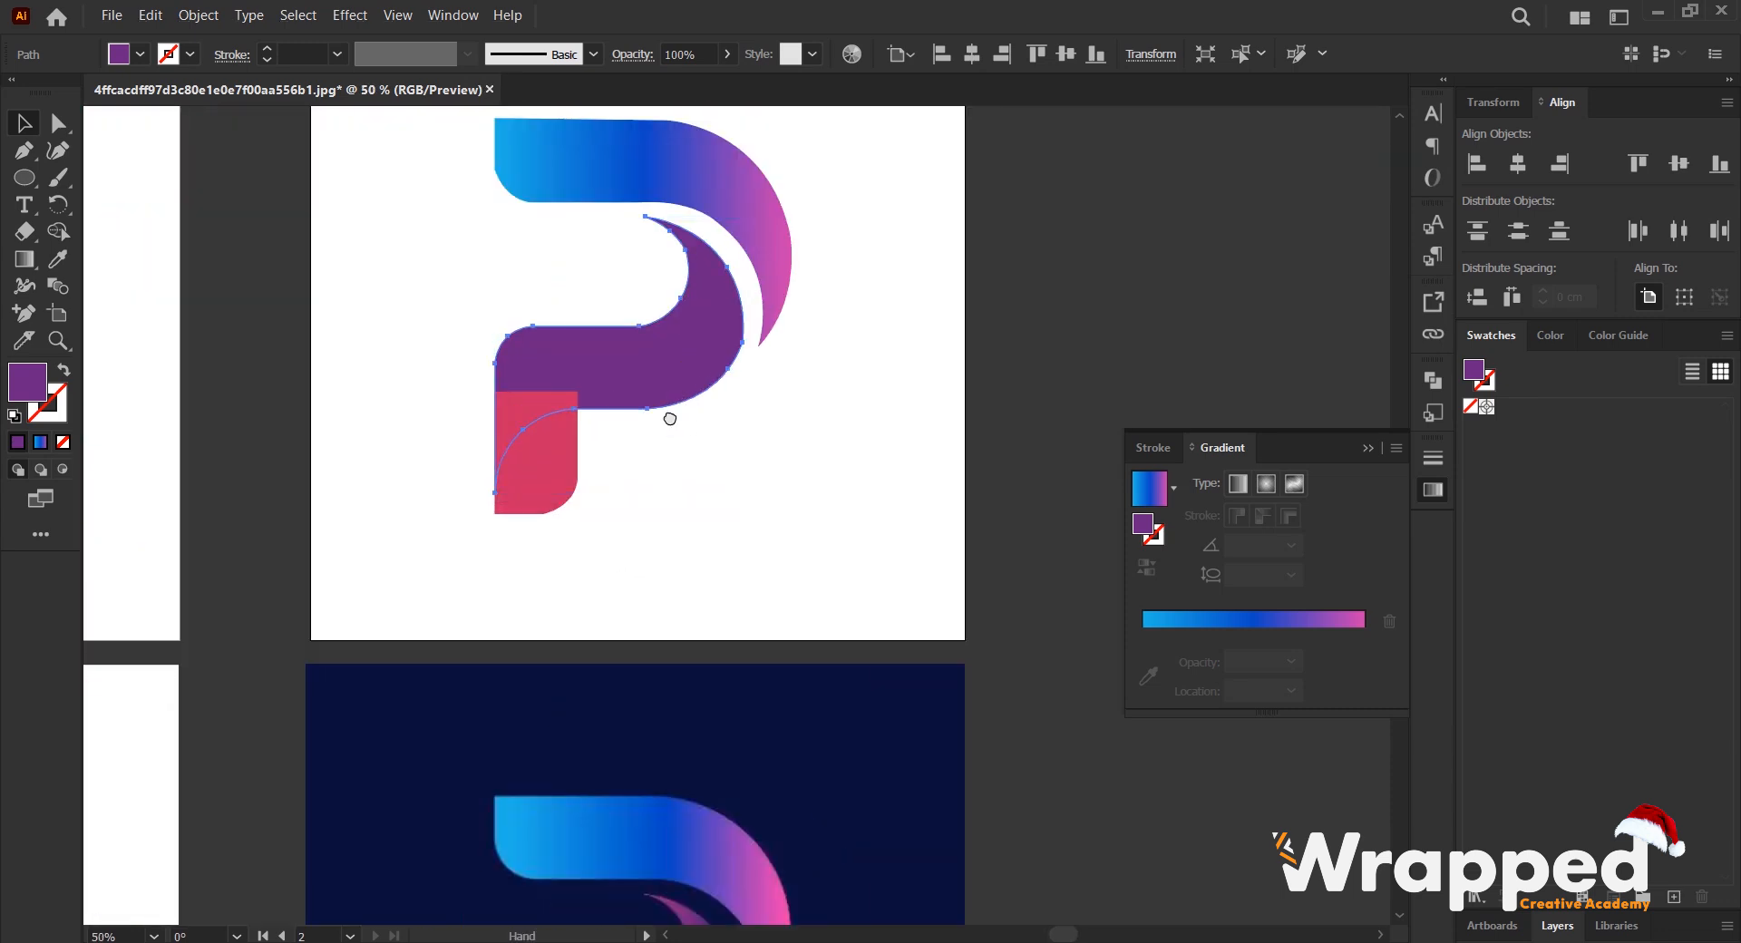
scroll(667, 415, left, 1)
click(1277, 621)
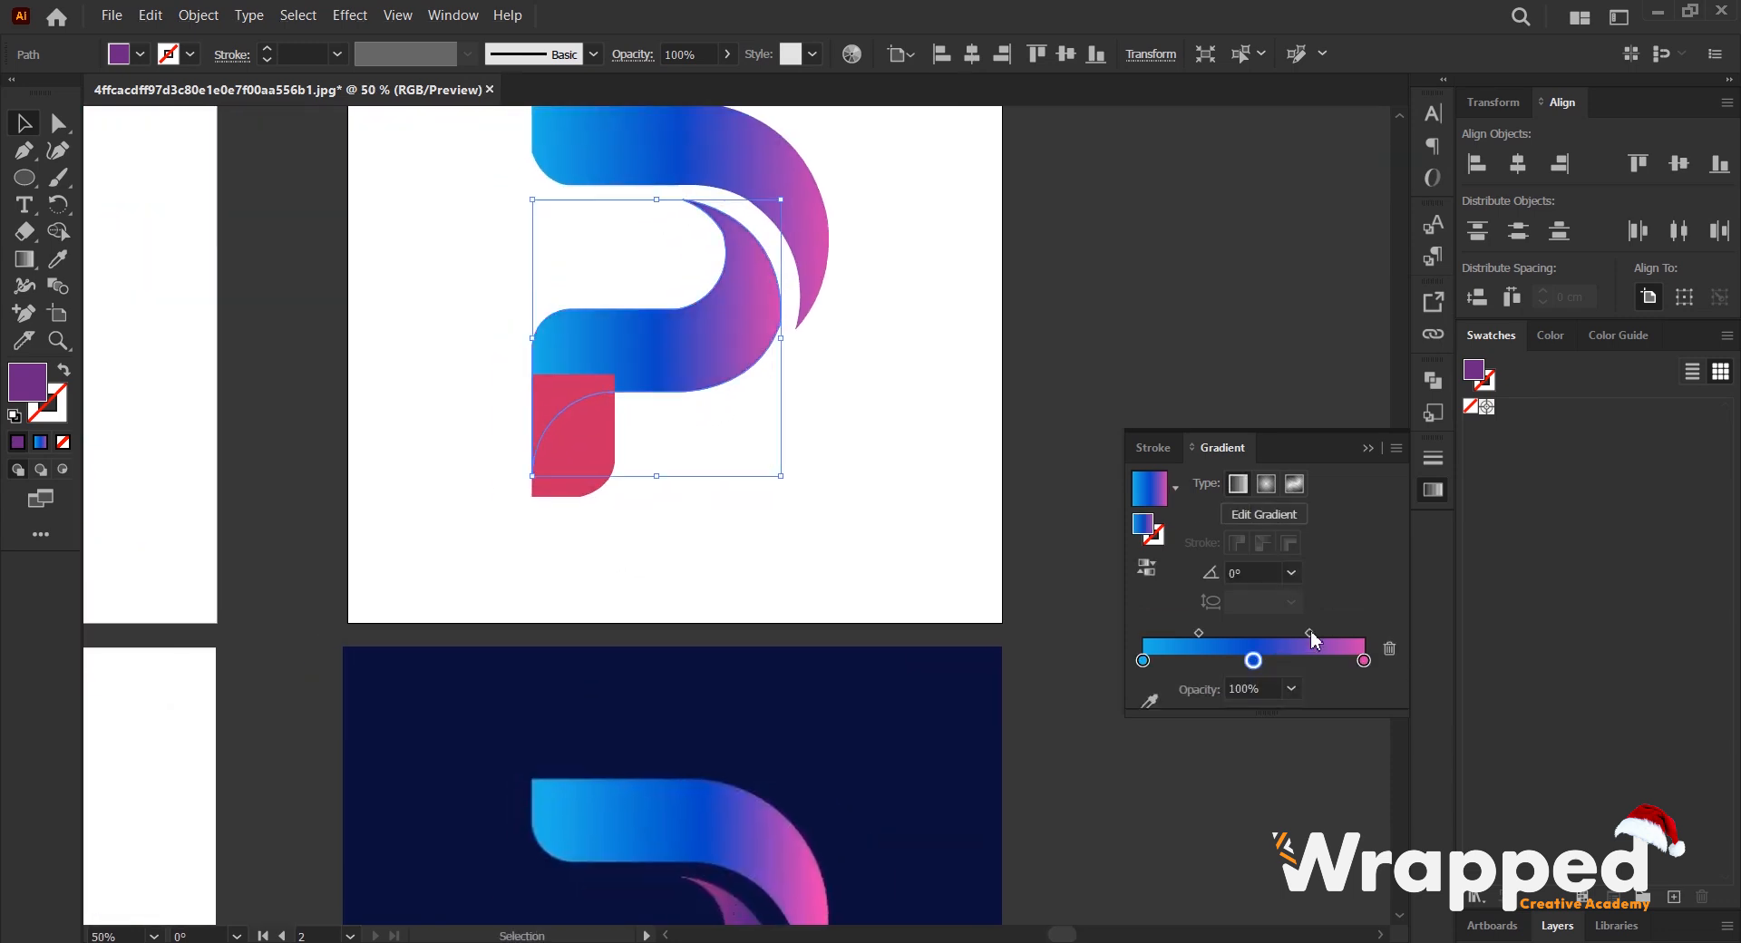
click(1389, 648)
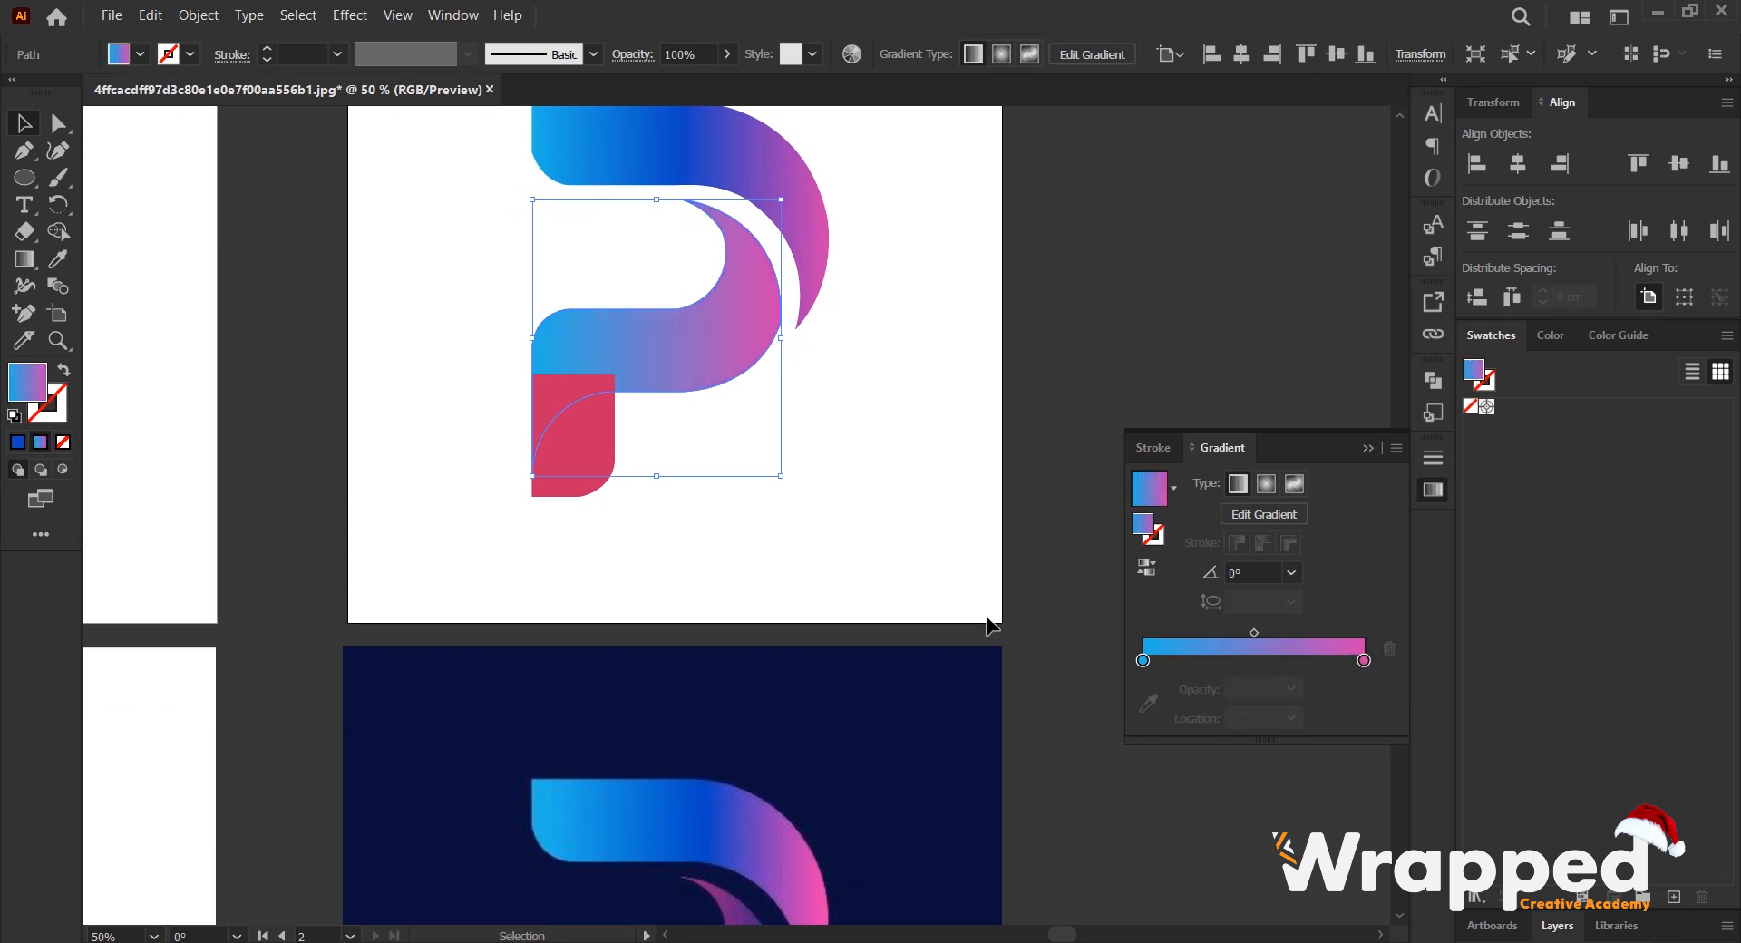
- Set the middle band gradient's end stop to dark indigo sampled from the outer curve of the reference band
scroll(722, 703, down, 2)
scroll(785, 635, down, 1)
scroll(781, 648, down, 4)
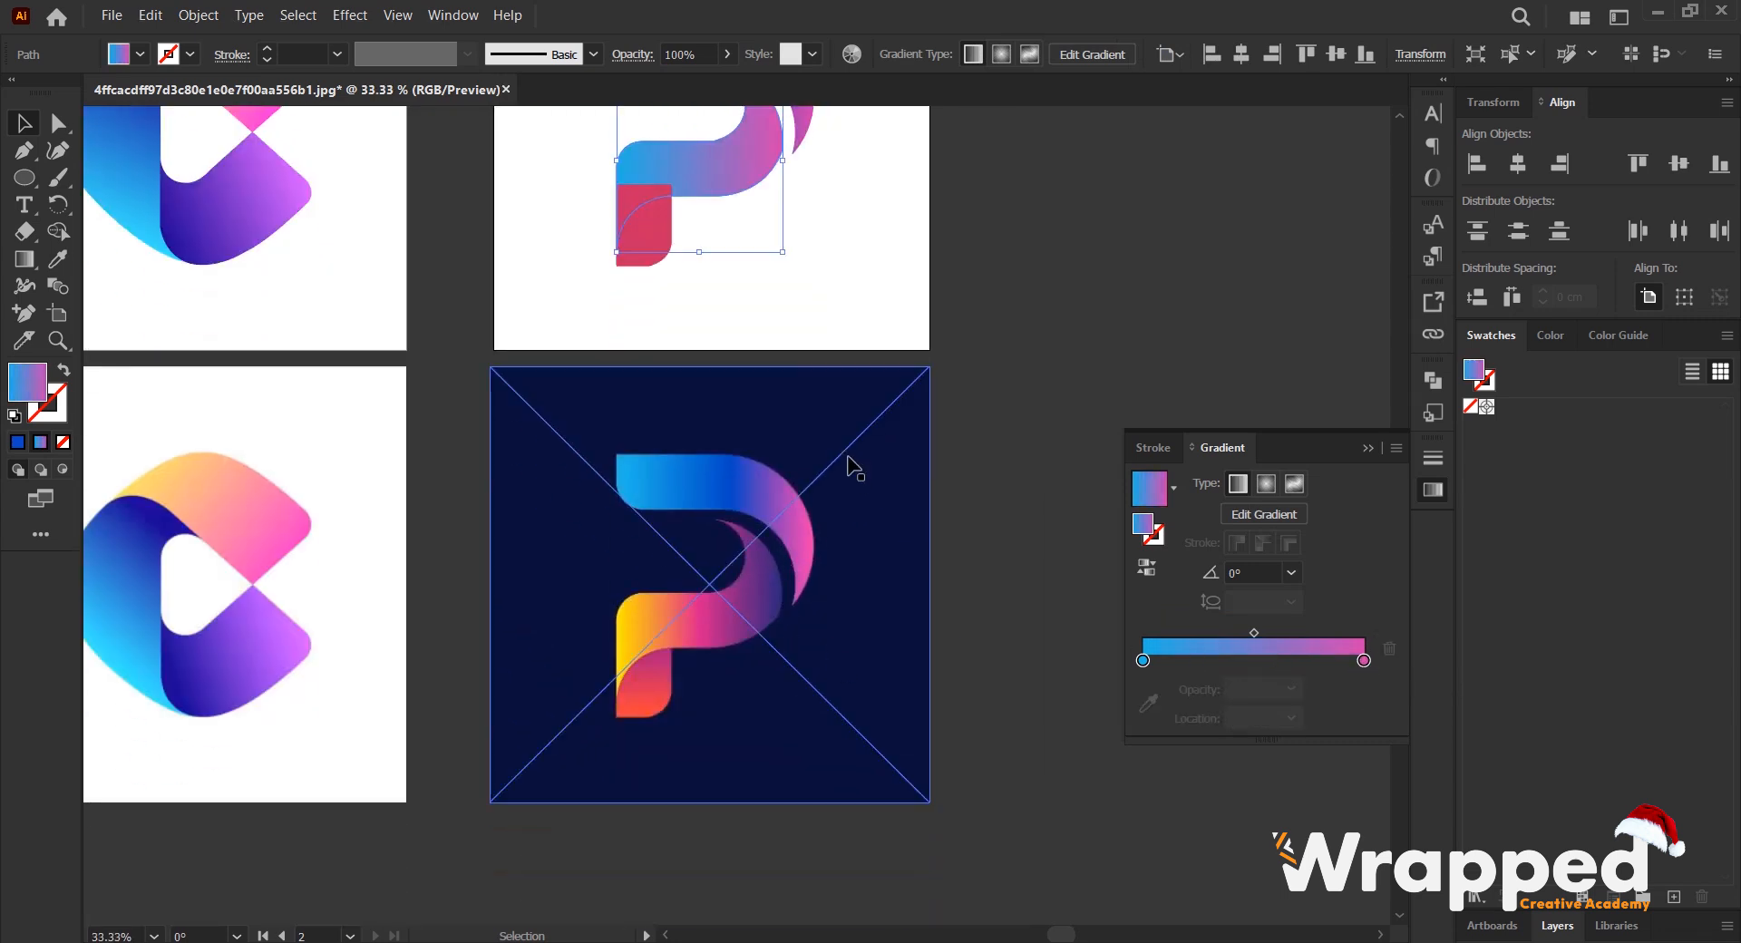
scroll(852, 466, up, 5)
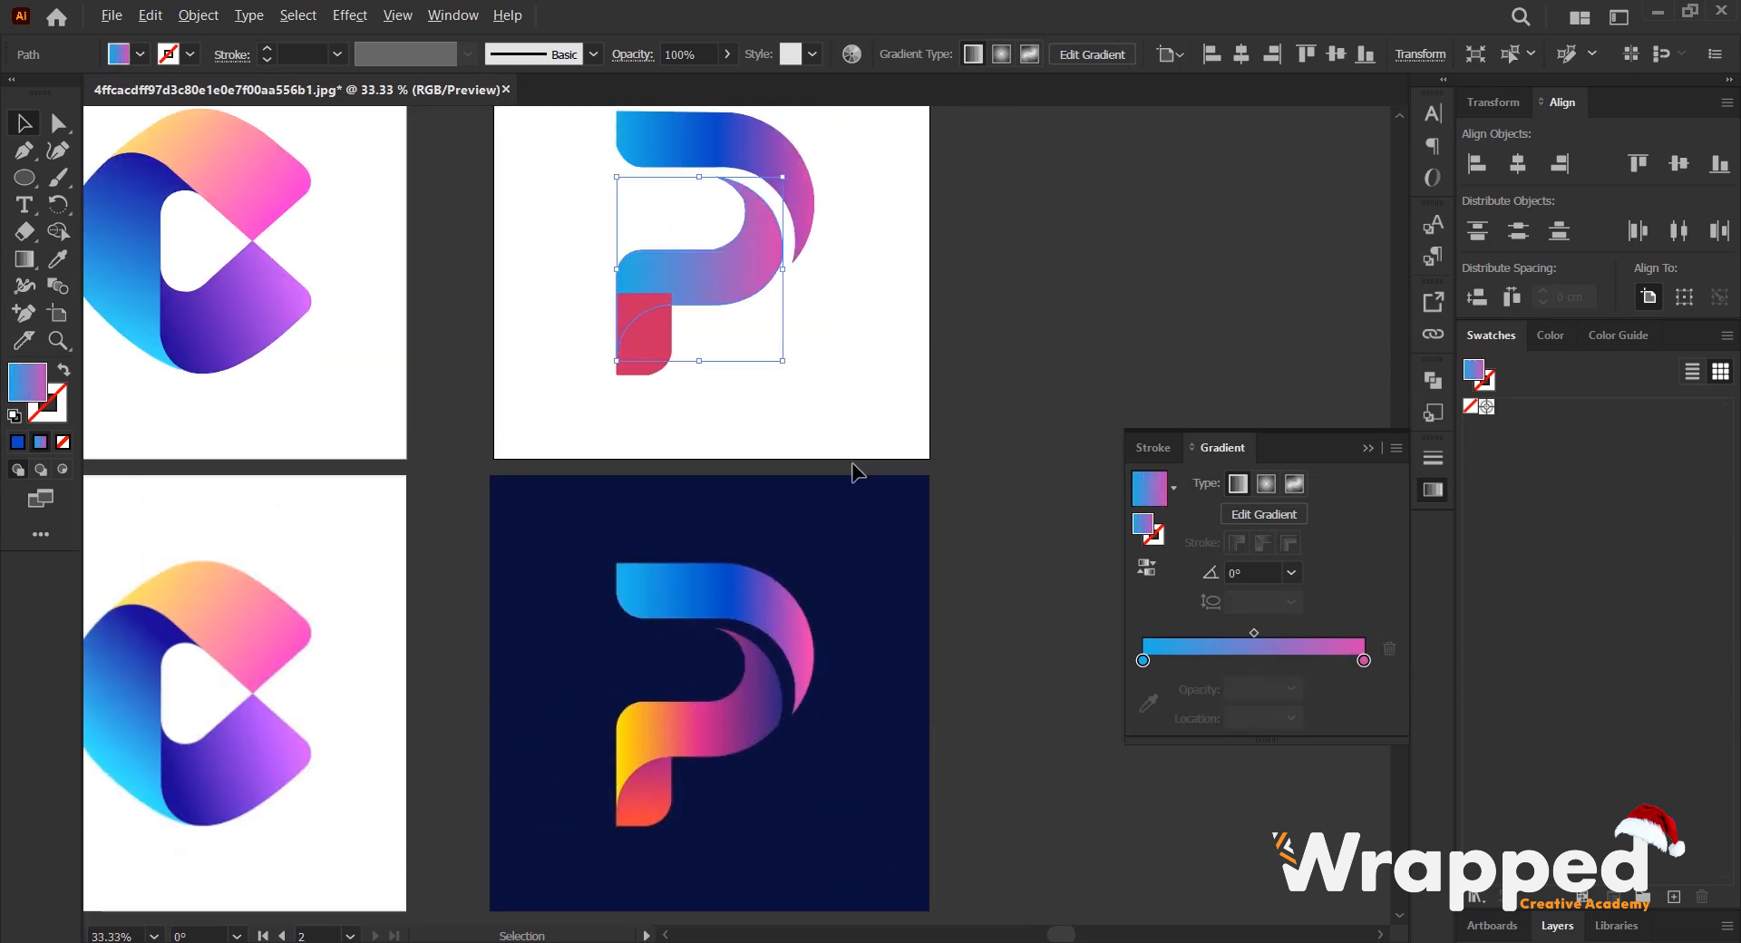
click(1364, 661)
click(1148, 703)
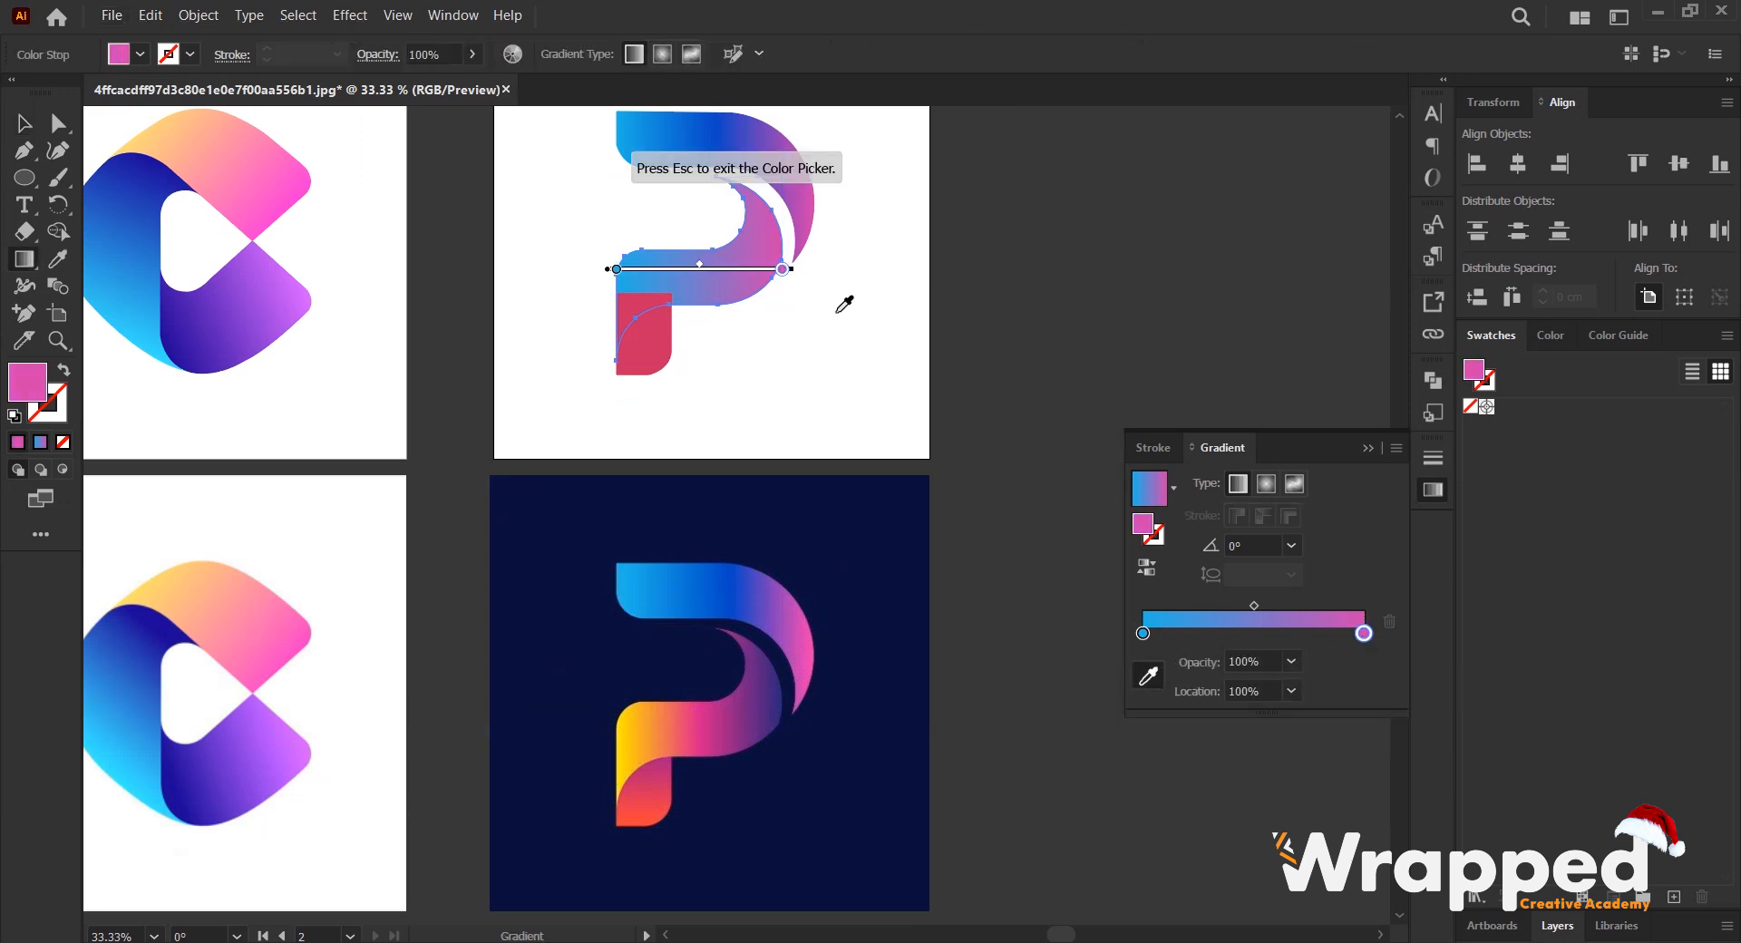
click(784, 703)
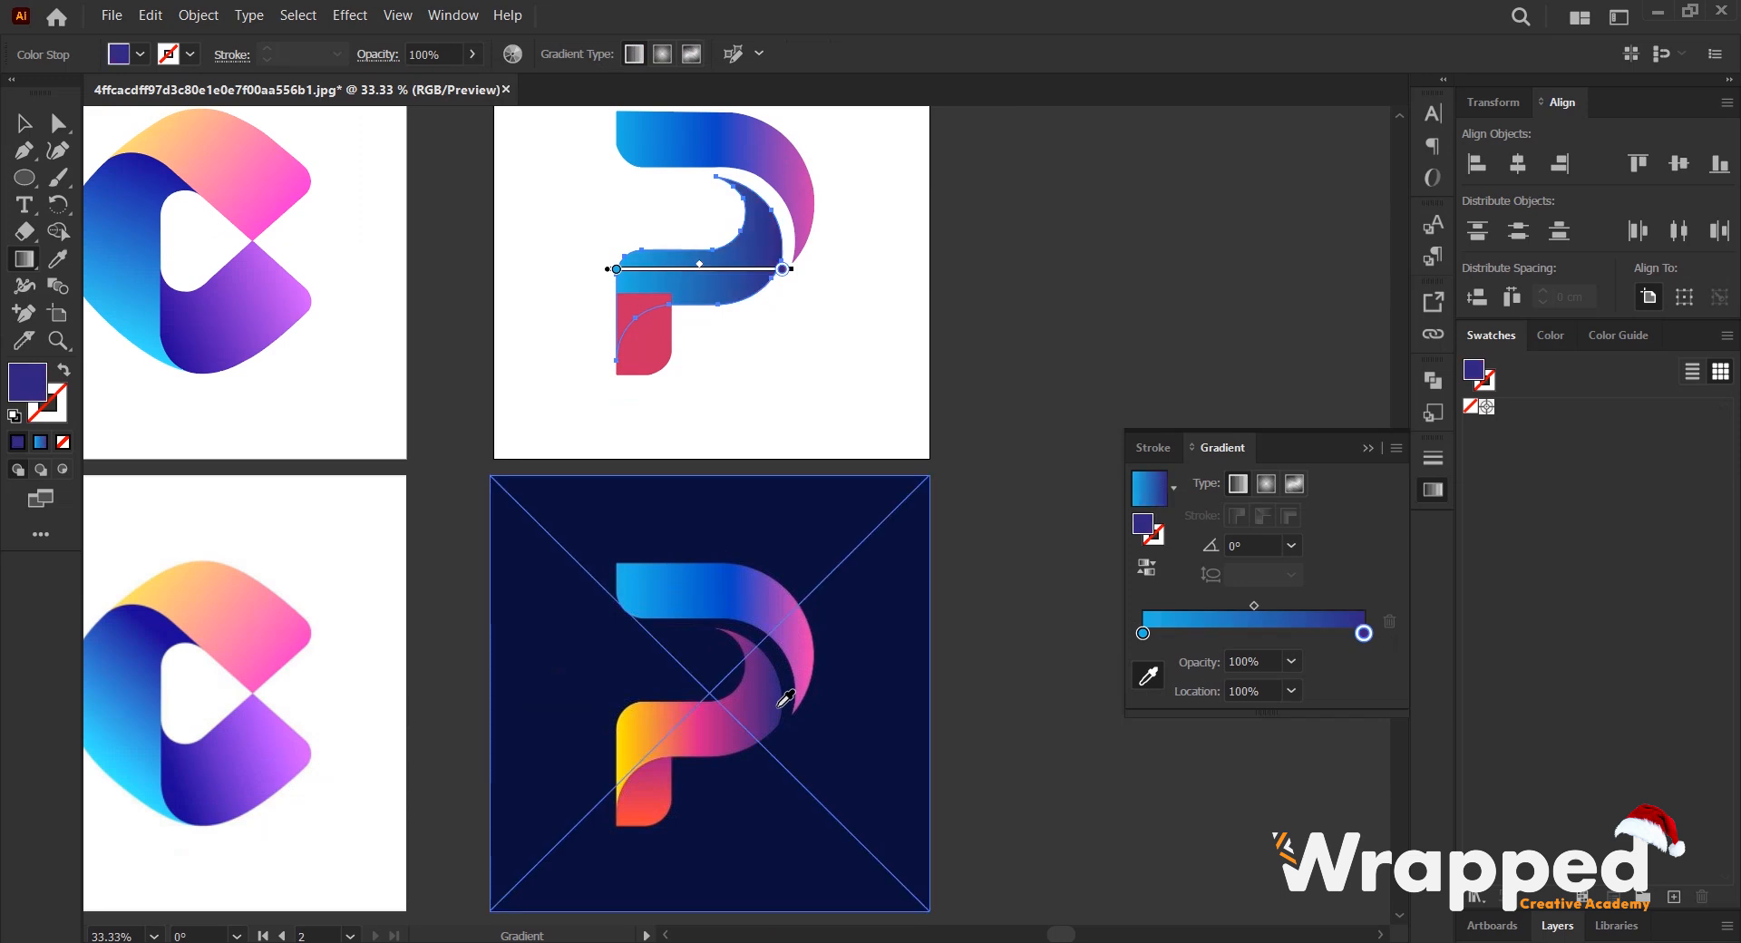
- Set the middle band gradient's starting stop to yellow sampled from the reference band's straight end
click(1142, 634)
click(1148, 679)
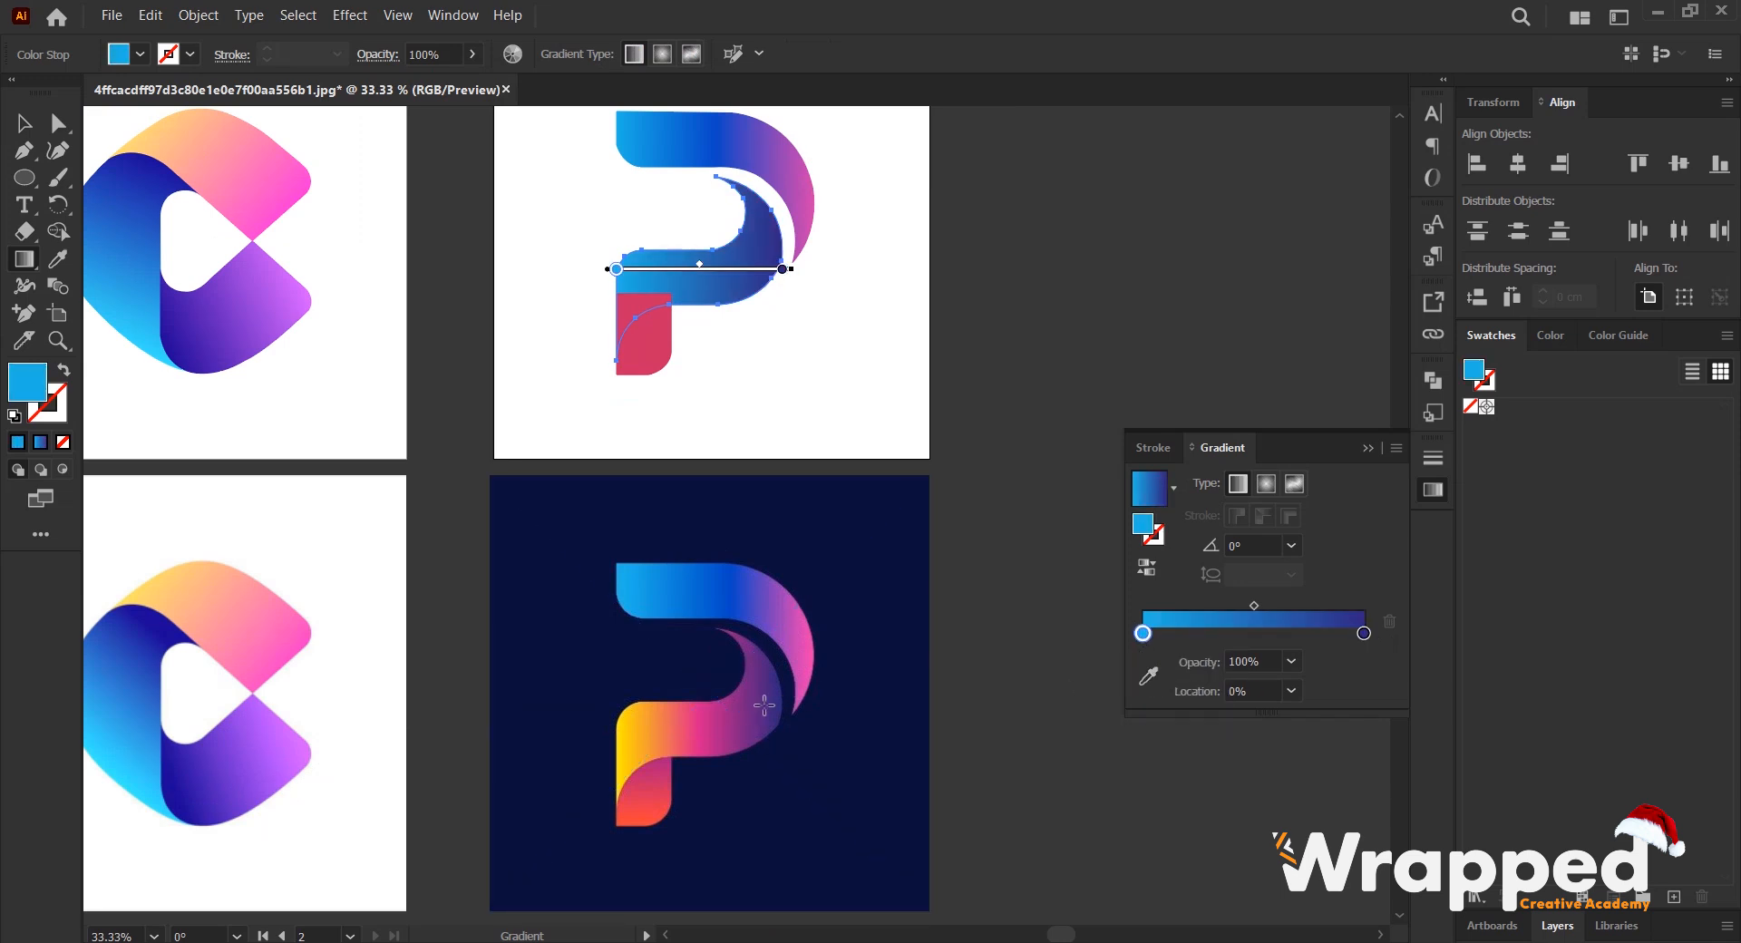
click(1148, 676)
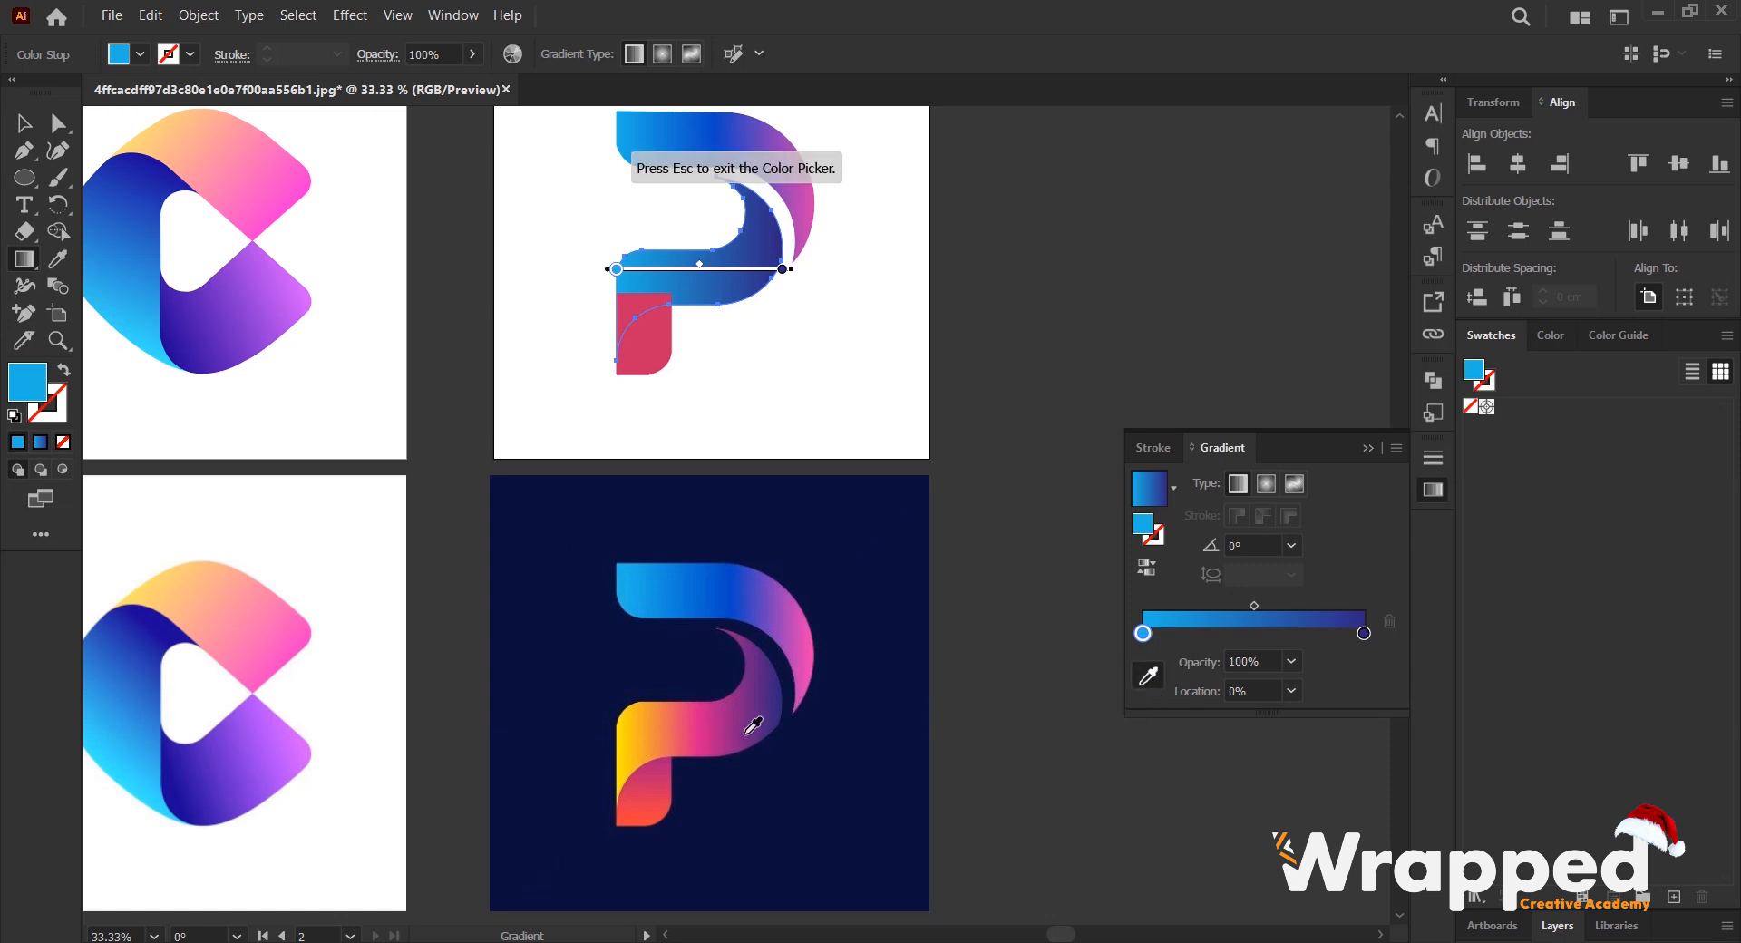
click(628, 761)
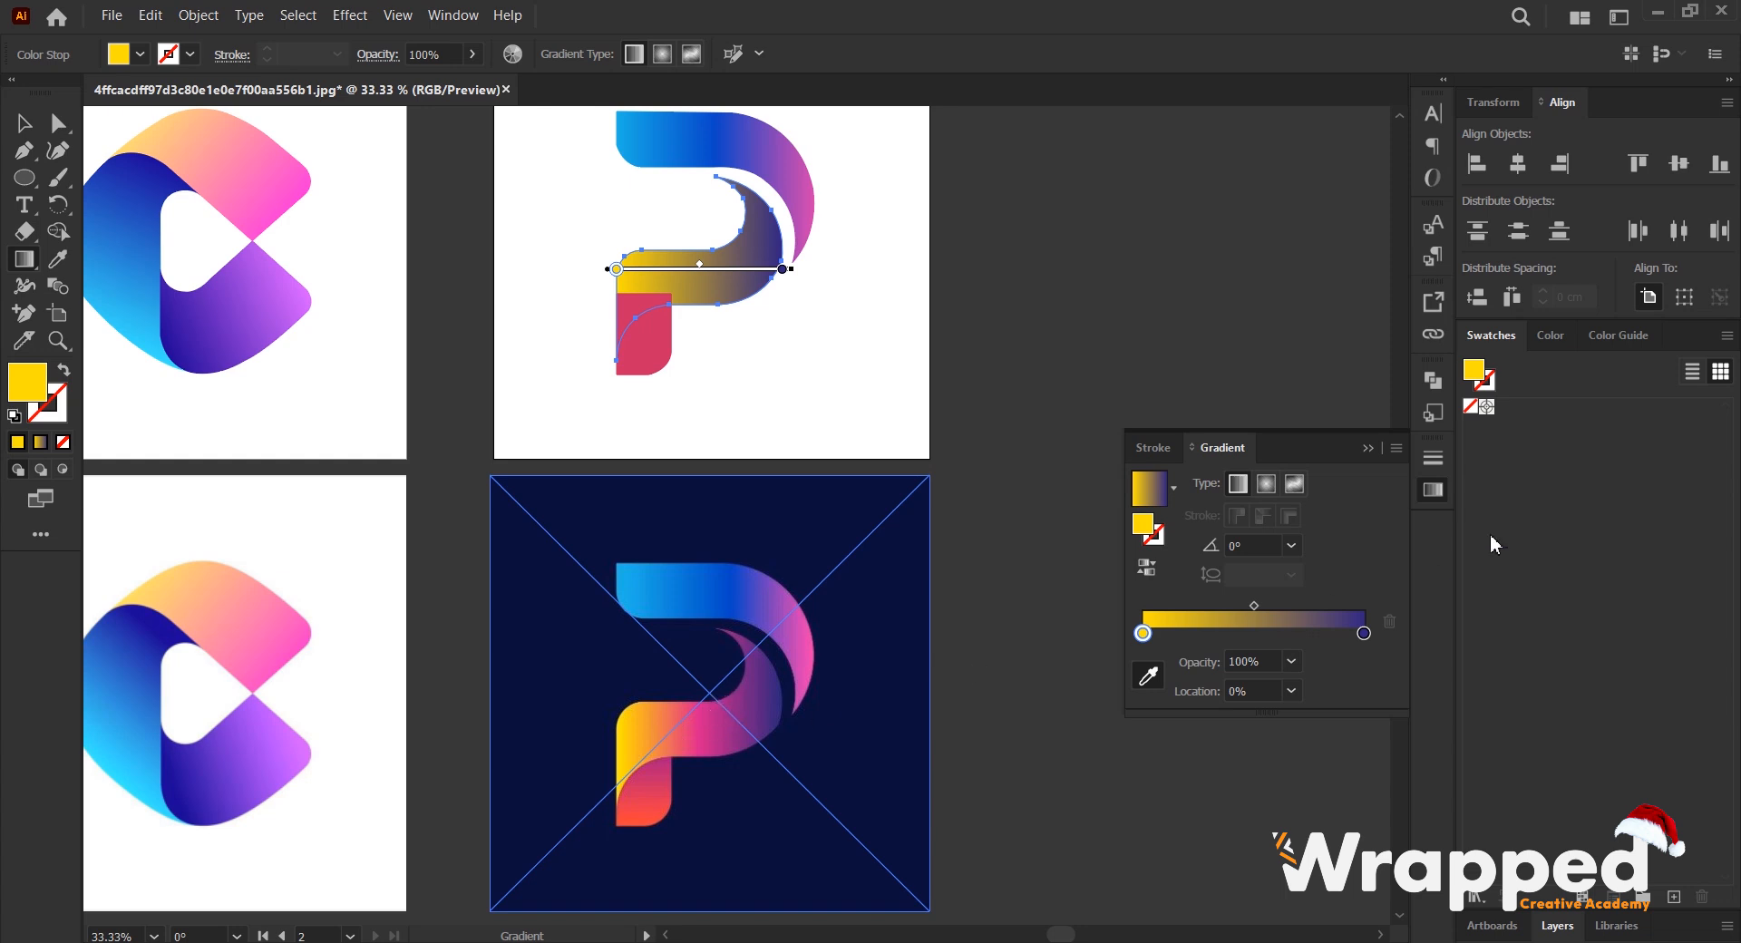
- Add a middle stop at 50% to the band's gradient, colour it magenta sampled from the reference band, and deselect the band
drag(1142, 634, 1255, 635)
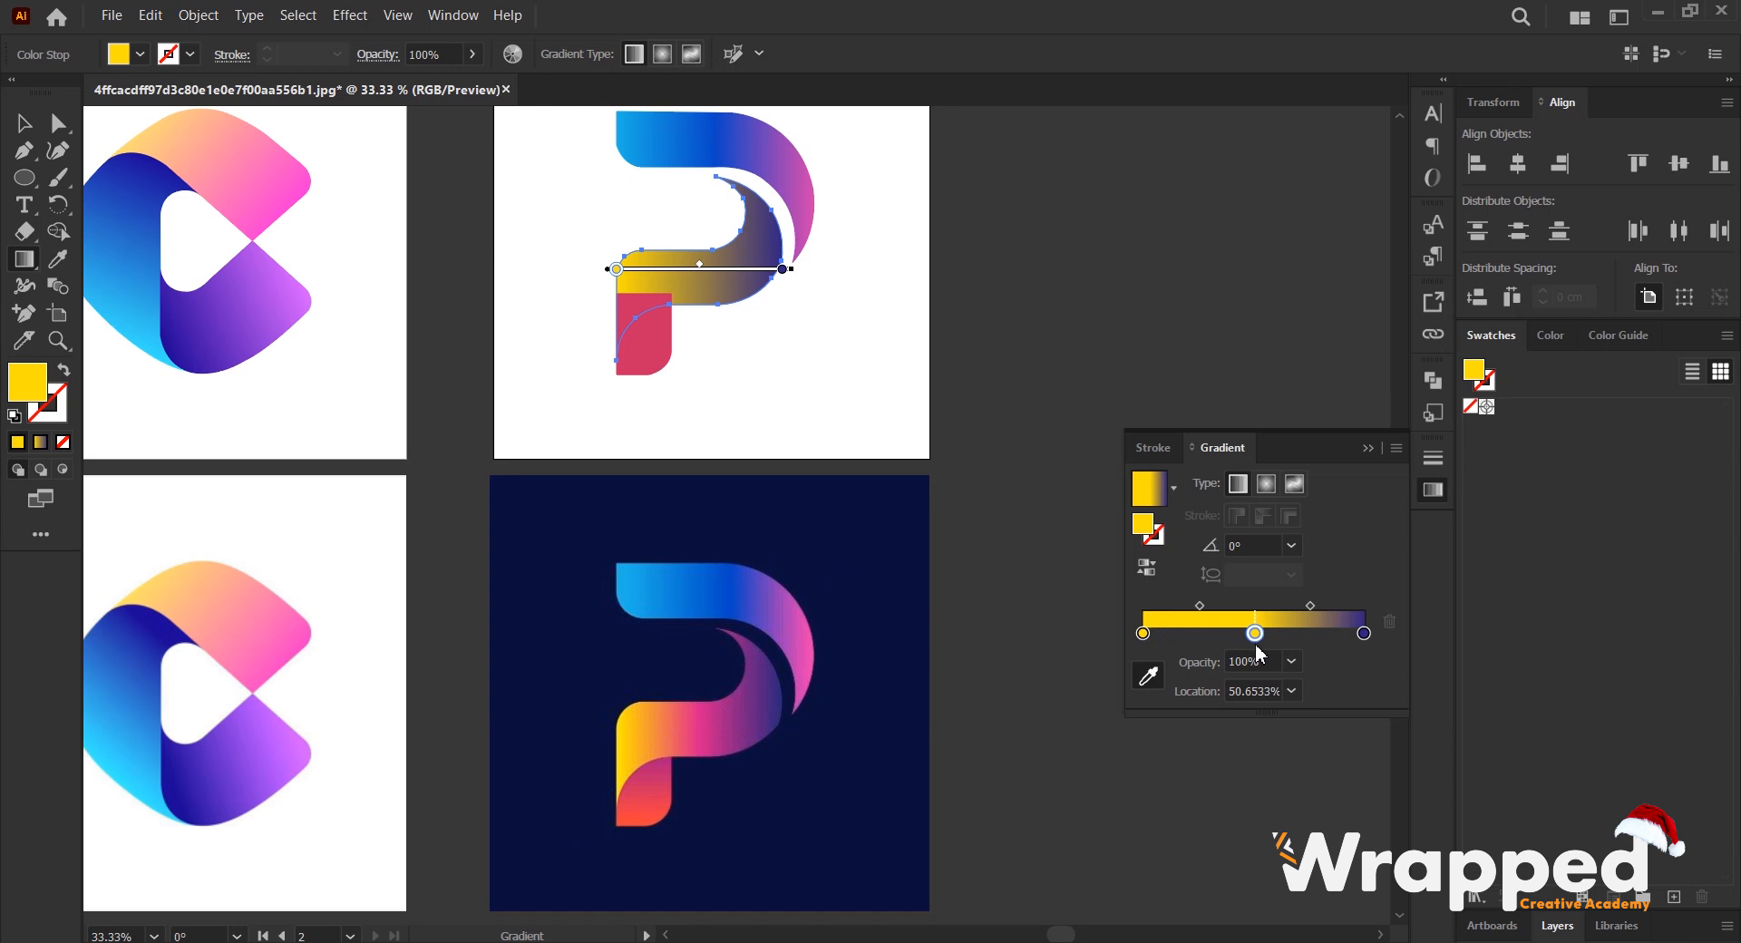
click(1255, 691)
text(50)
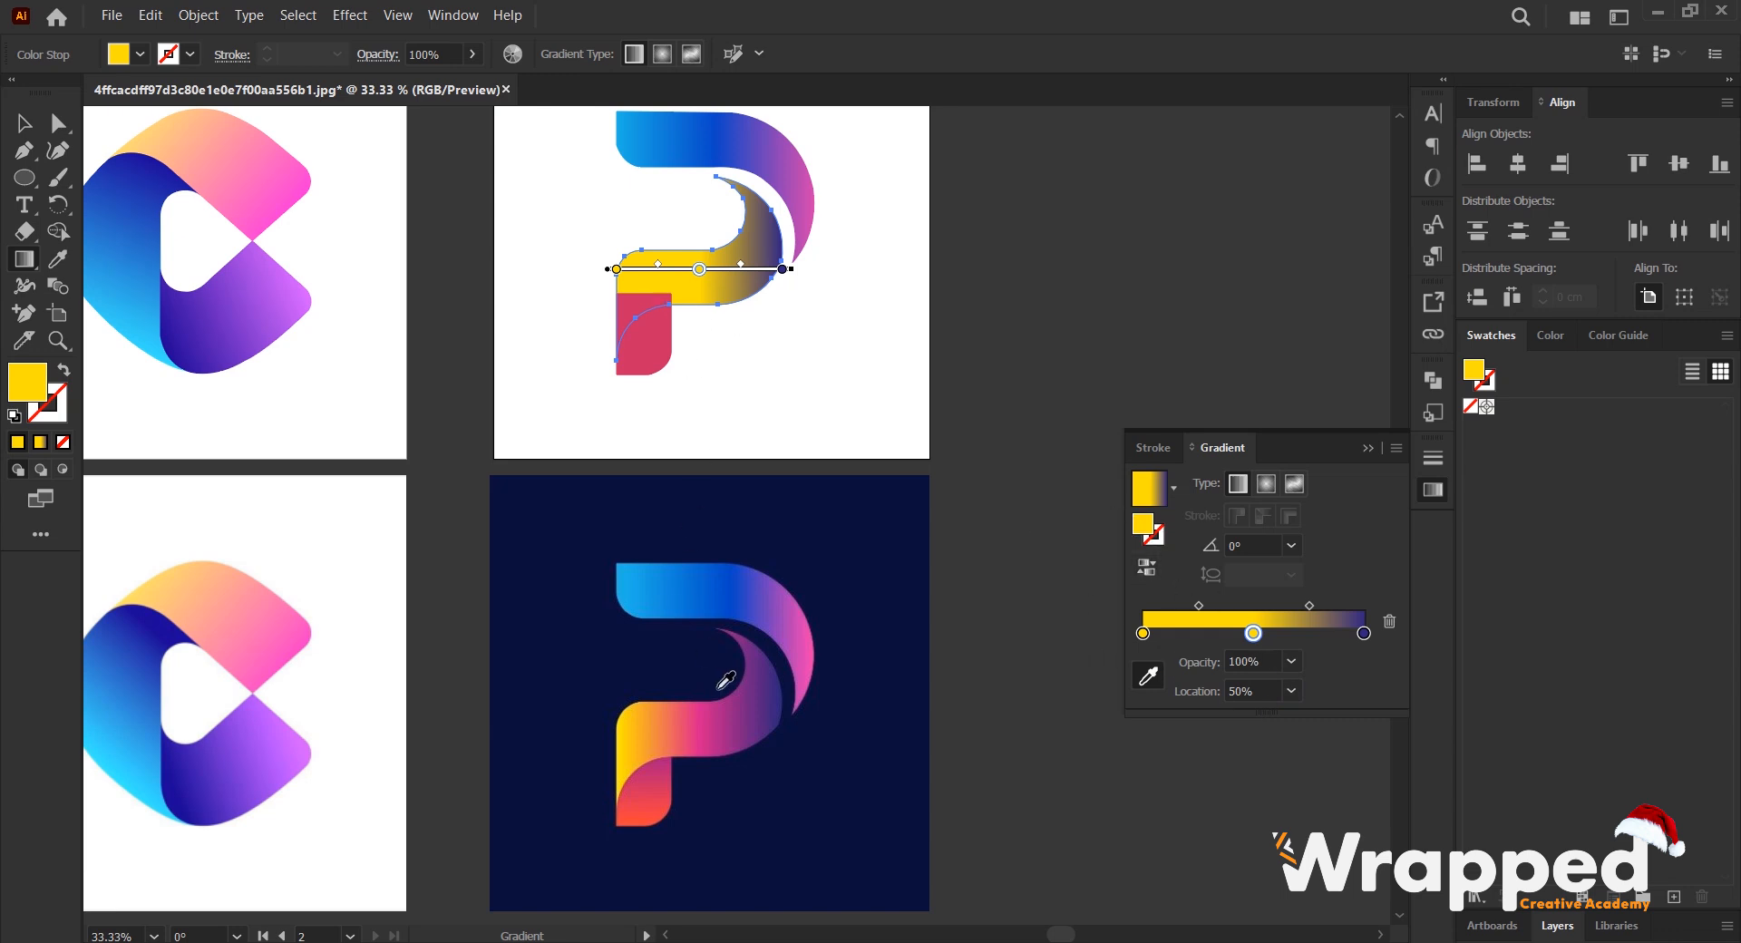
click(724, 717)
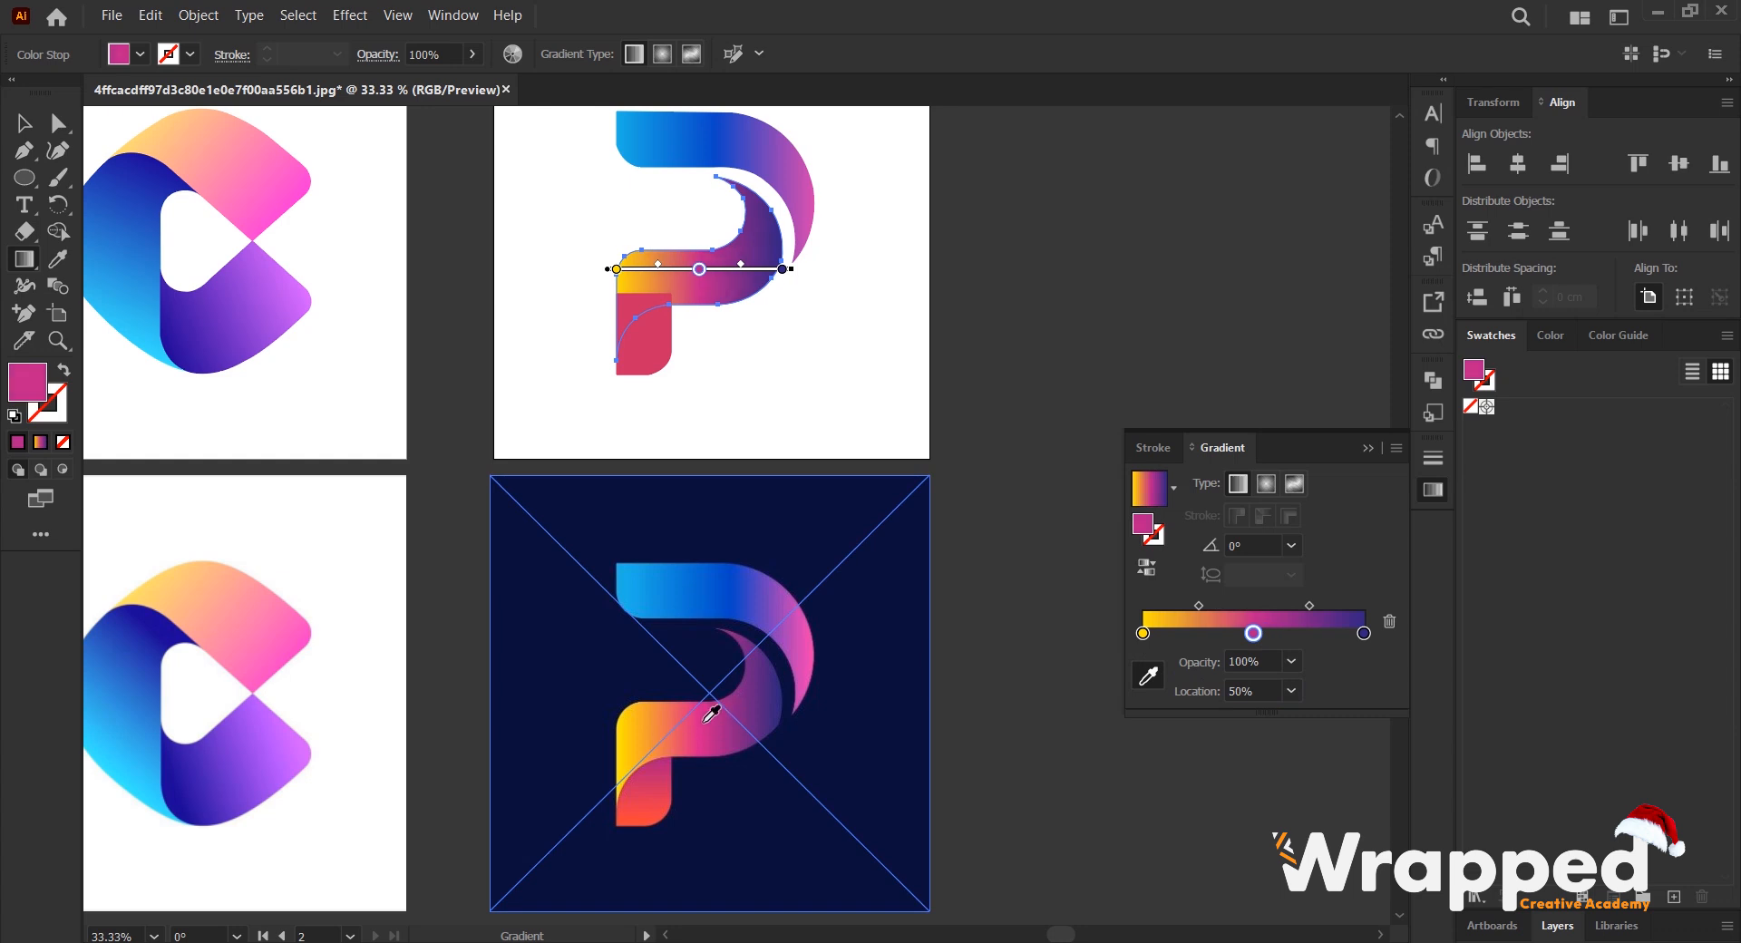
click(24, 123)
click(980, 253)
- Apply the band's linear gradient to the red foot of the P and delete its middle colour stop
click(640, 335)
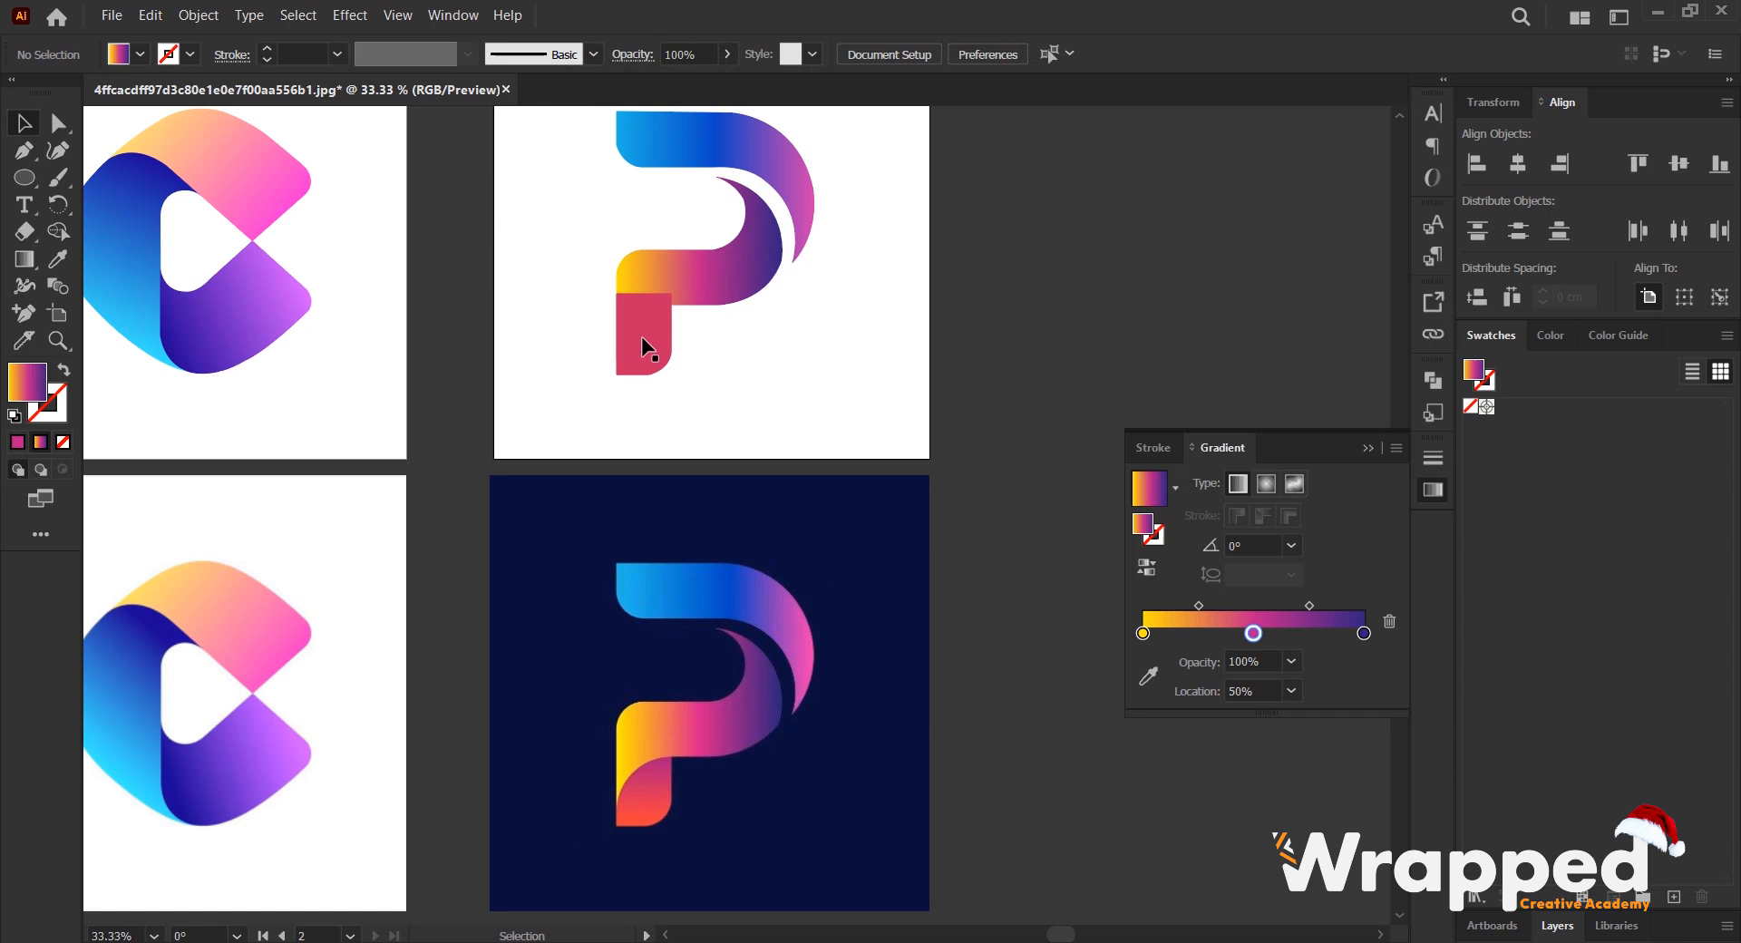
scroll(640, 340, up, 1)
scroll(642, 346, down, 2)
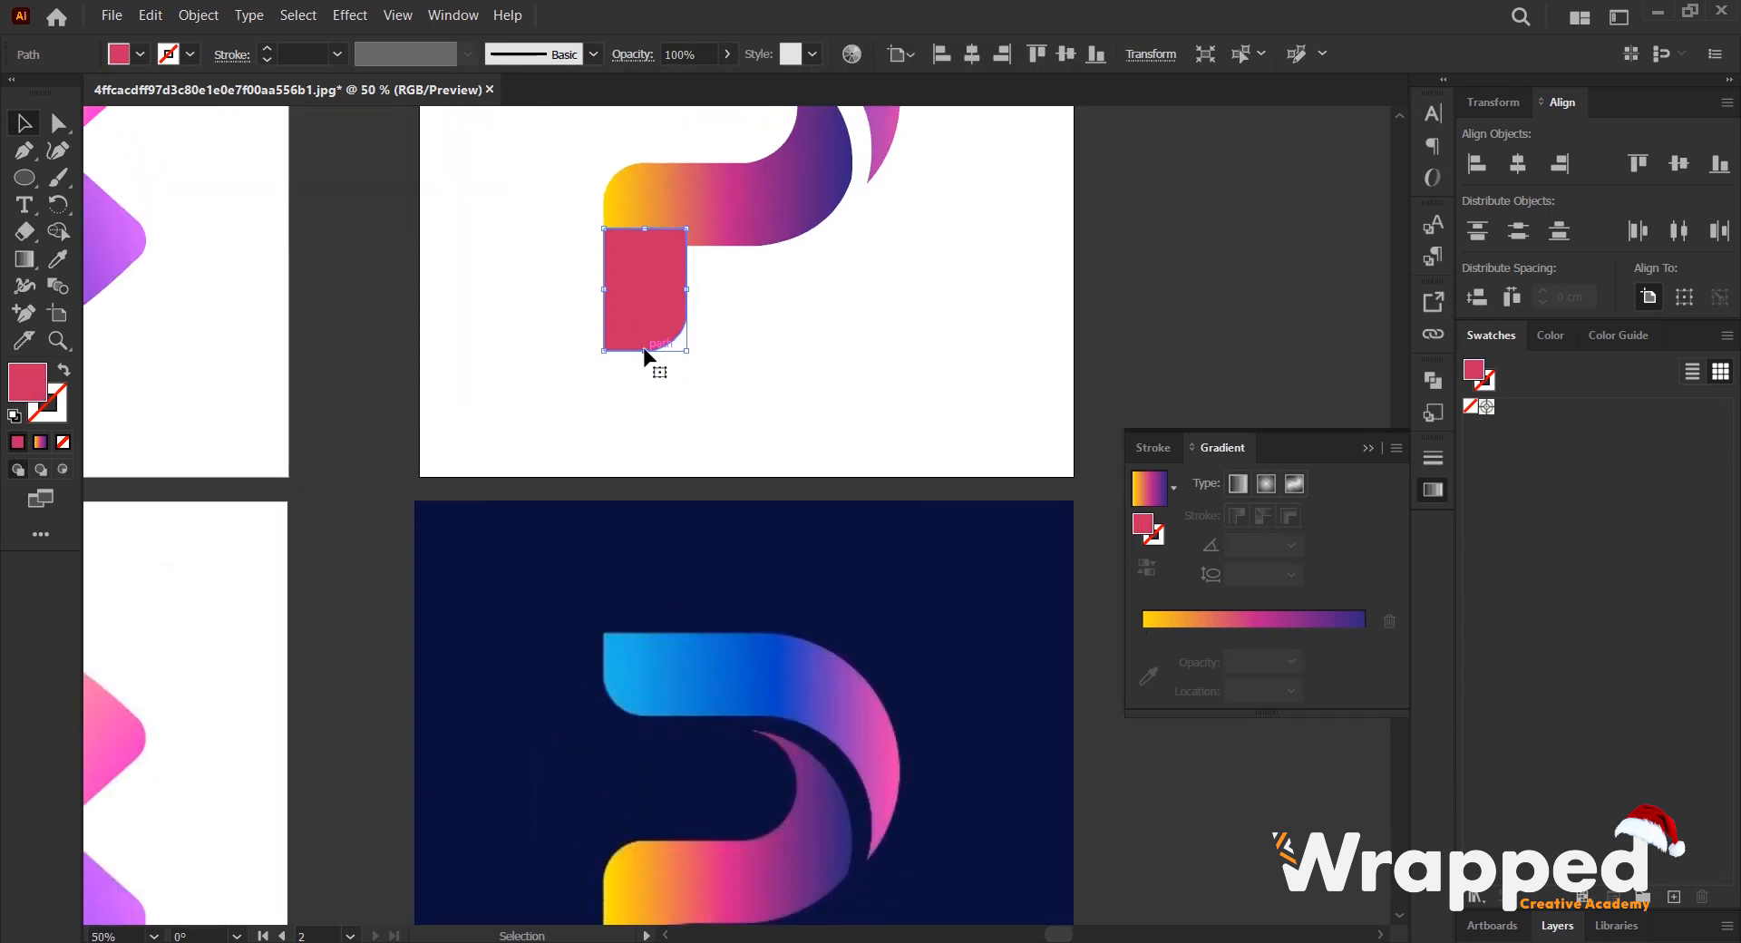
click(1273, 621)
scroll(762, 693, down, 3)
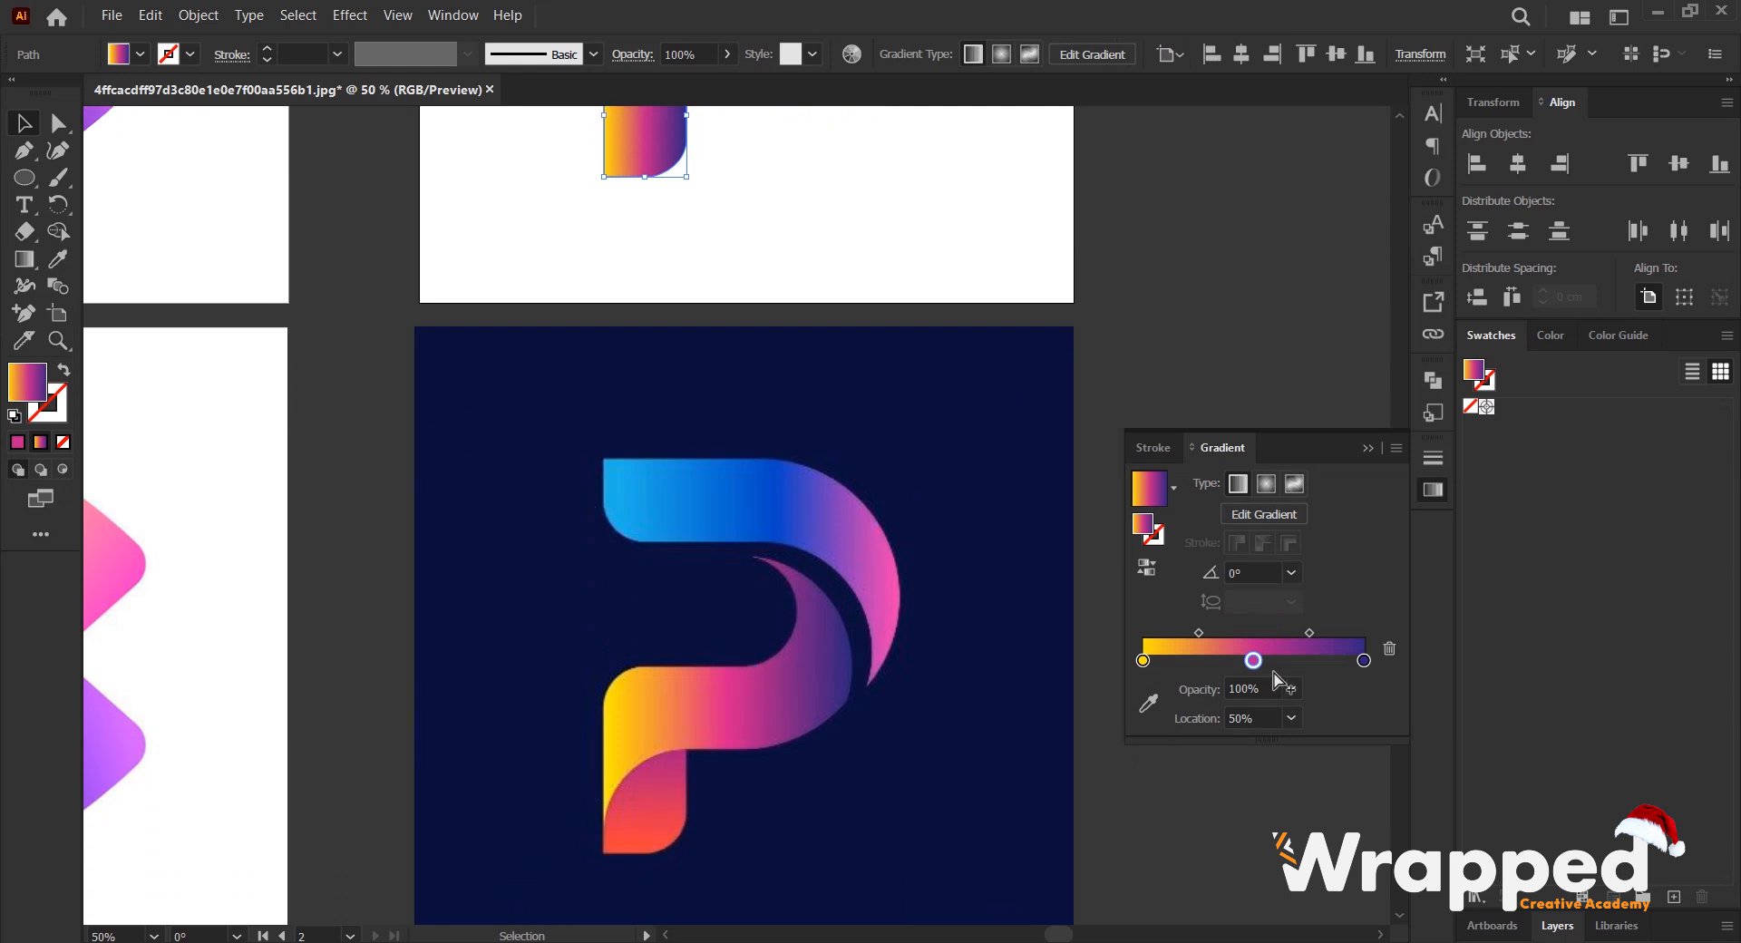
drag(1253, 661, 1372, 650)
click(1390, 650)
- Set the foot gradient's end stop to orange-red and its starting stop to magenta, sampled from the reference foot's lower and upper edges
click(1364, 661)
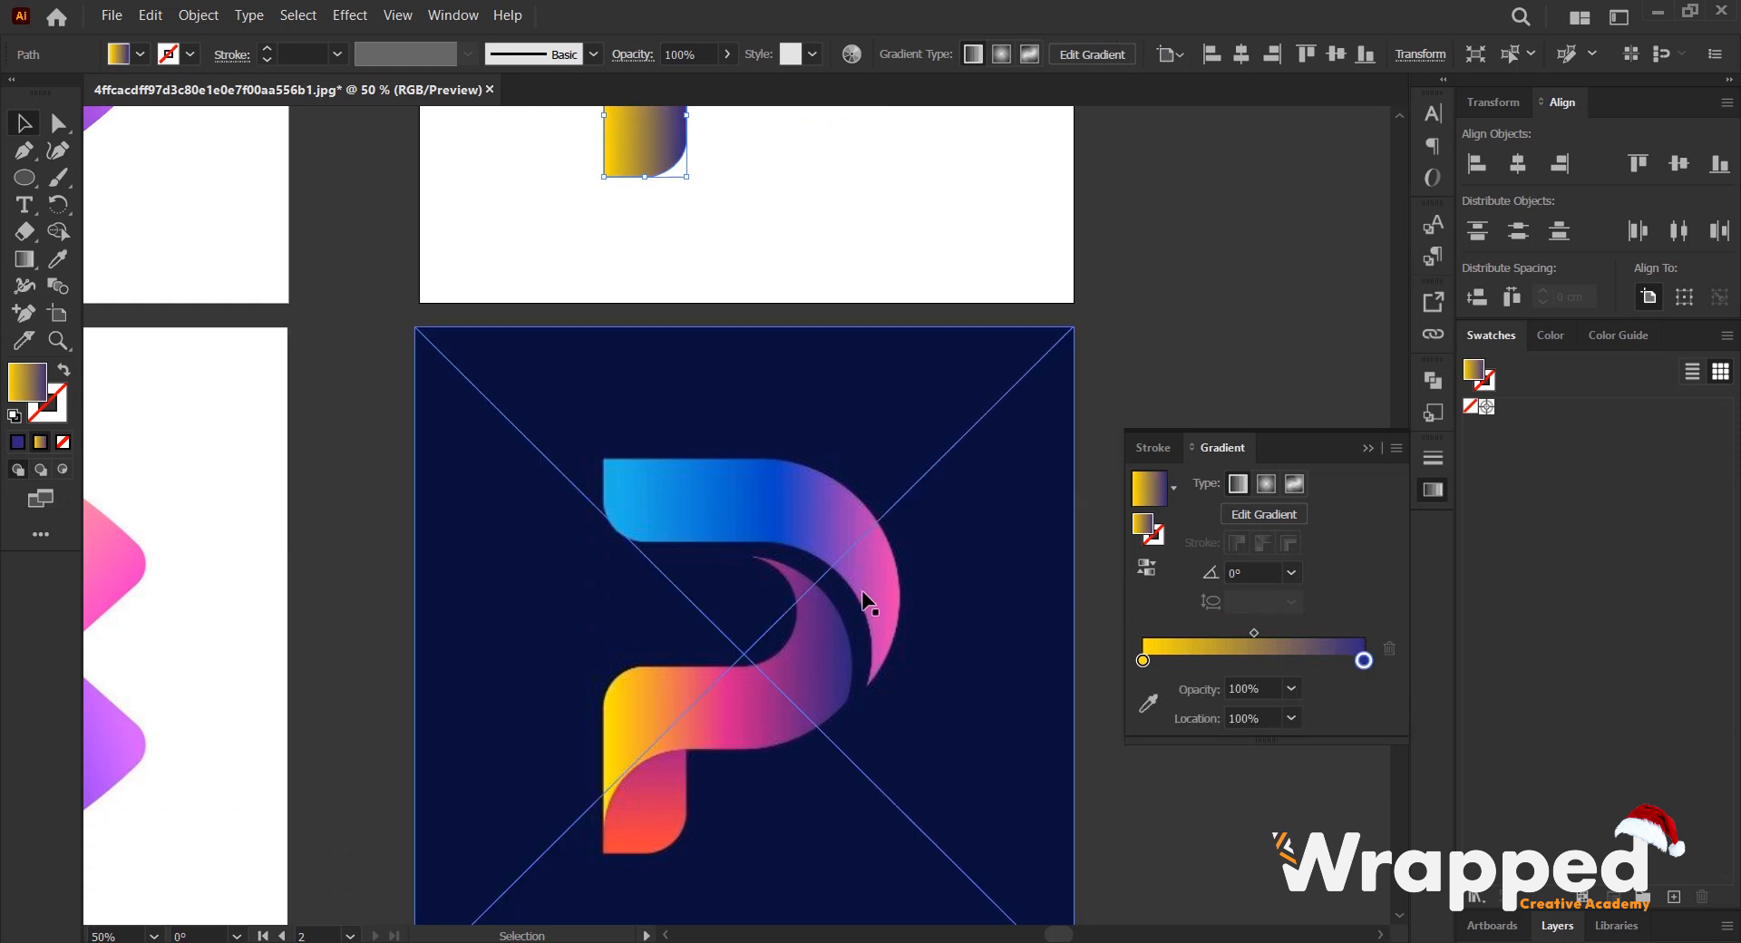
click(1148, 704)
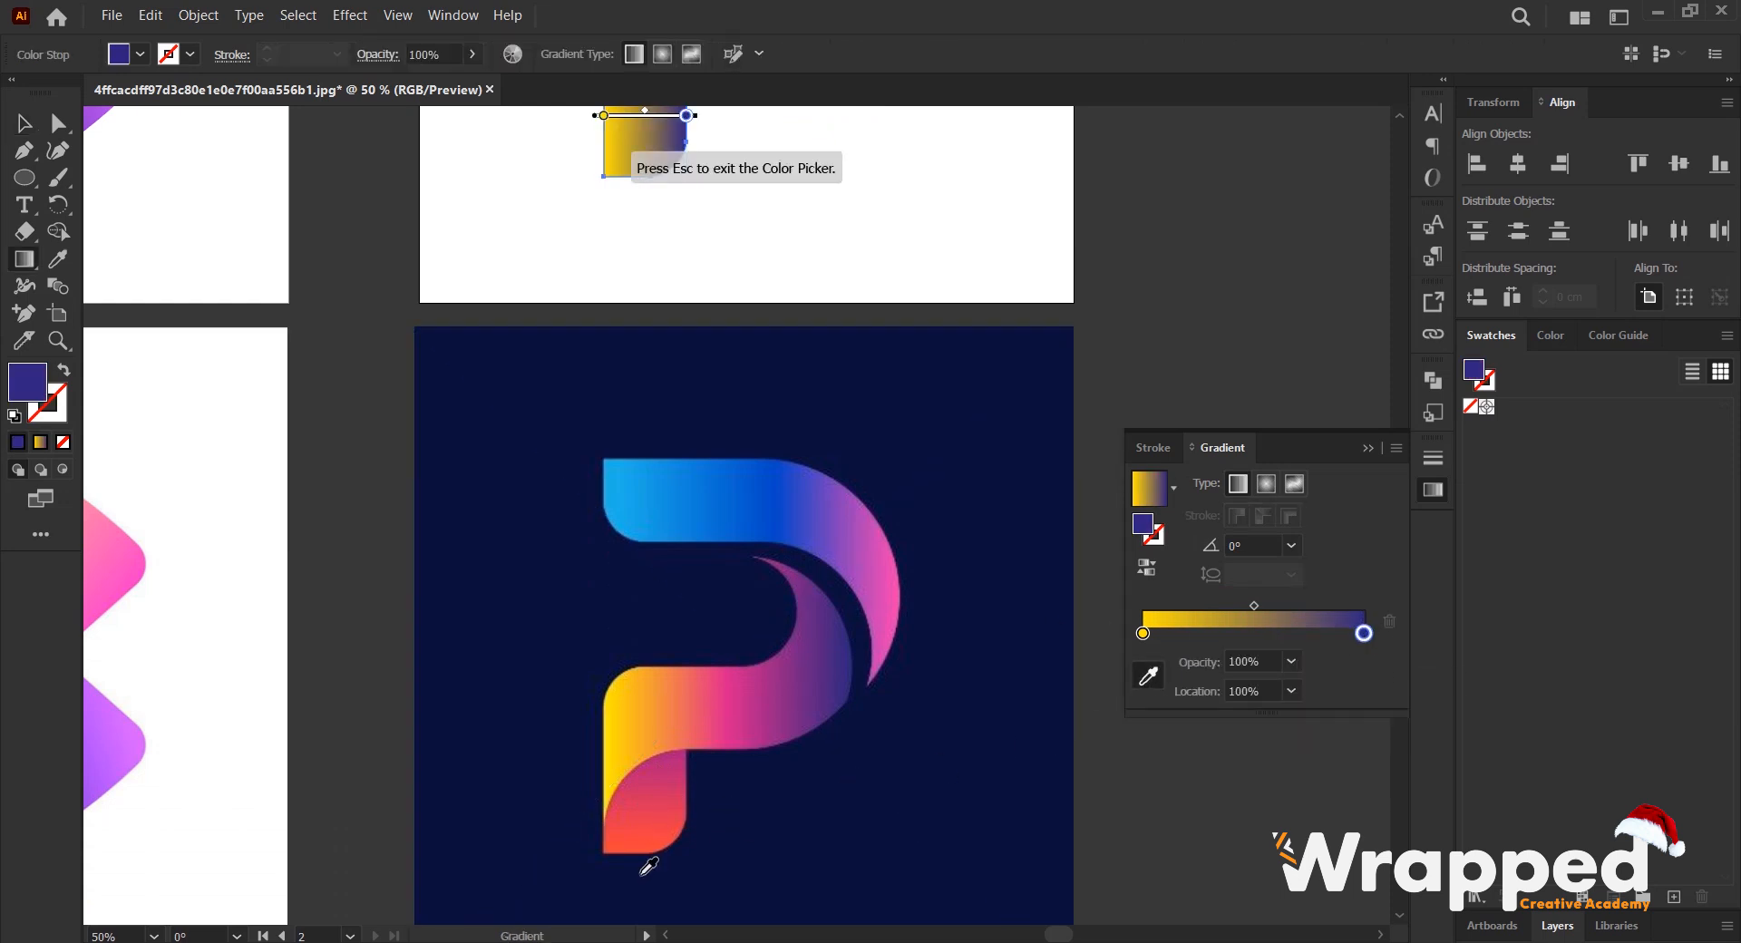
click(649, 846)
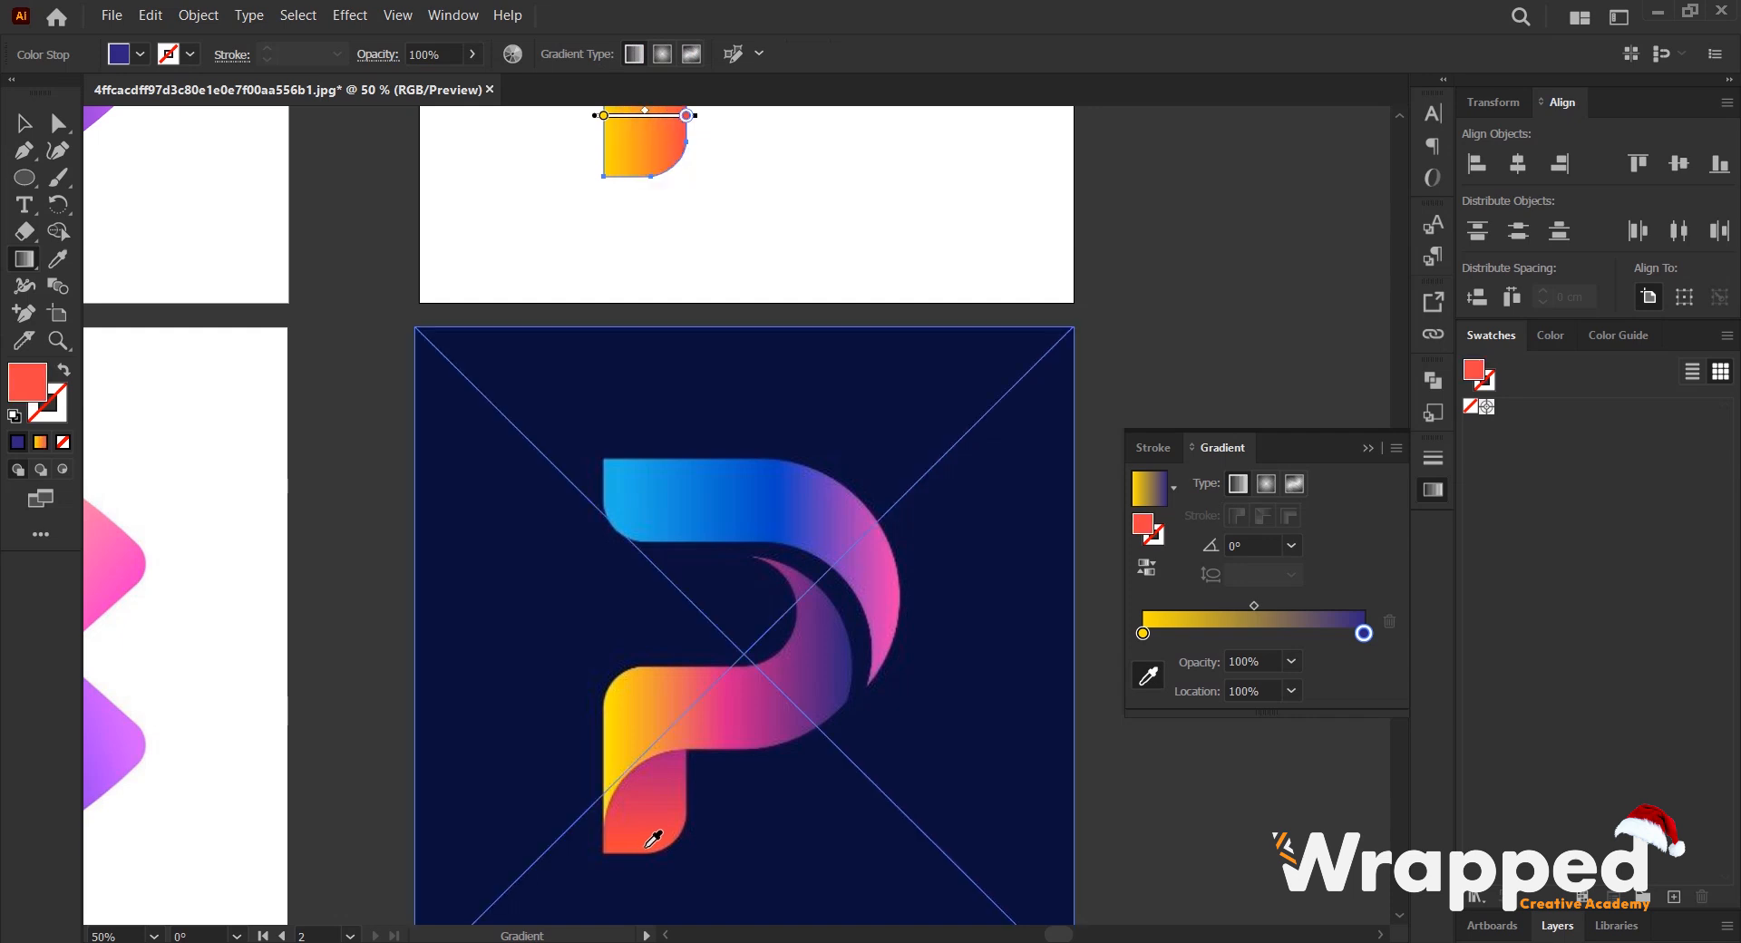
click(1142, 634)
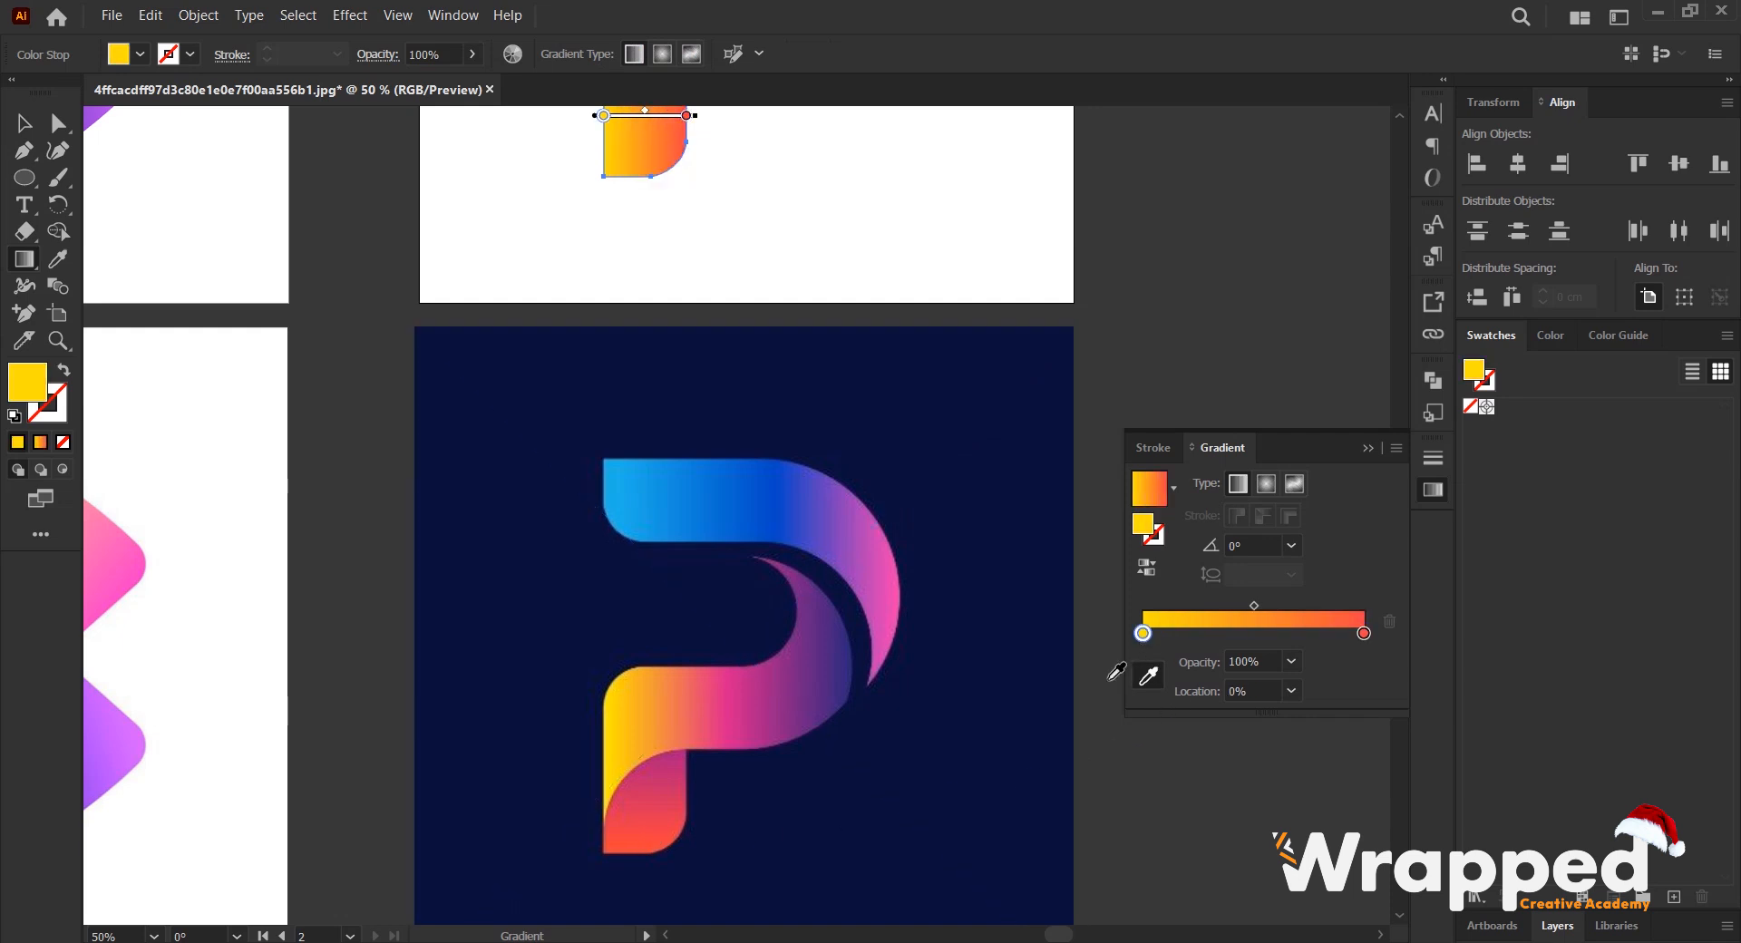
click(671, 748)
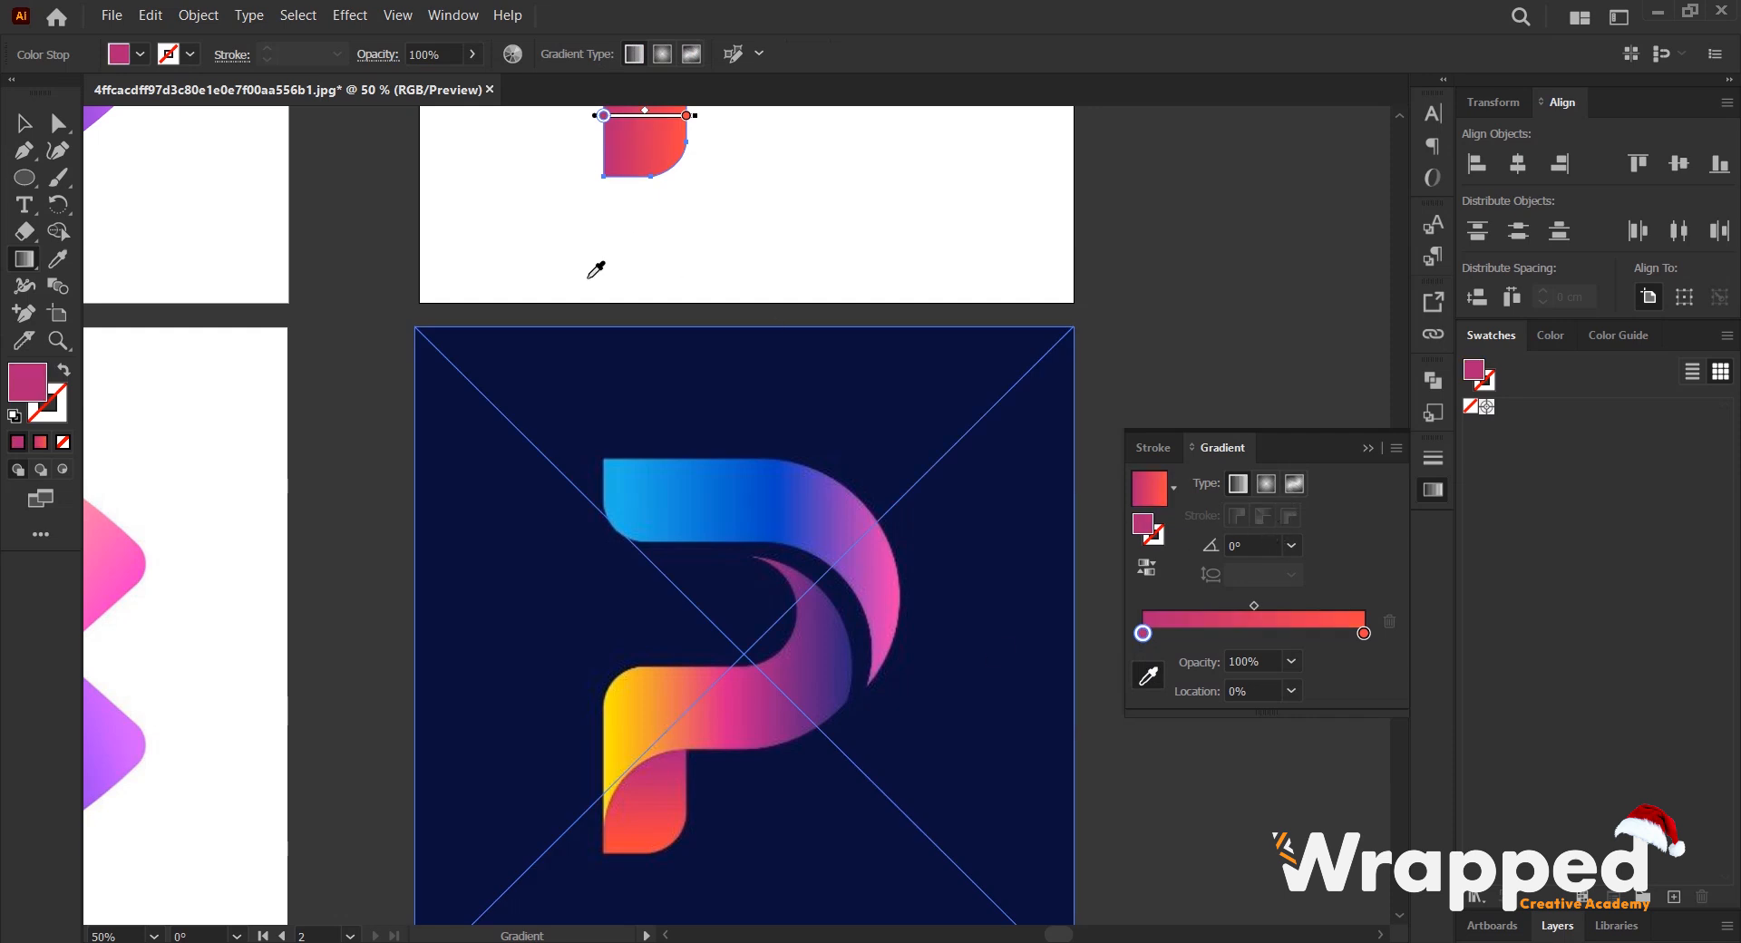
- Set the angle of the foot's gradient to 90°
scroll(608, 290, up, 3)
scroll(622, 323, down, 4)
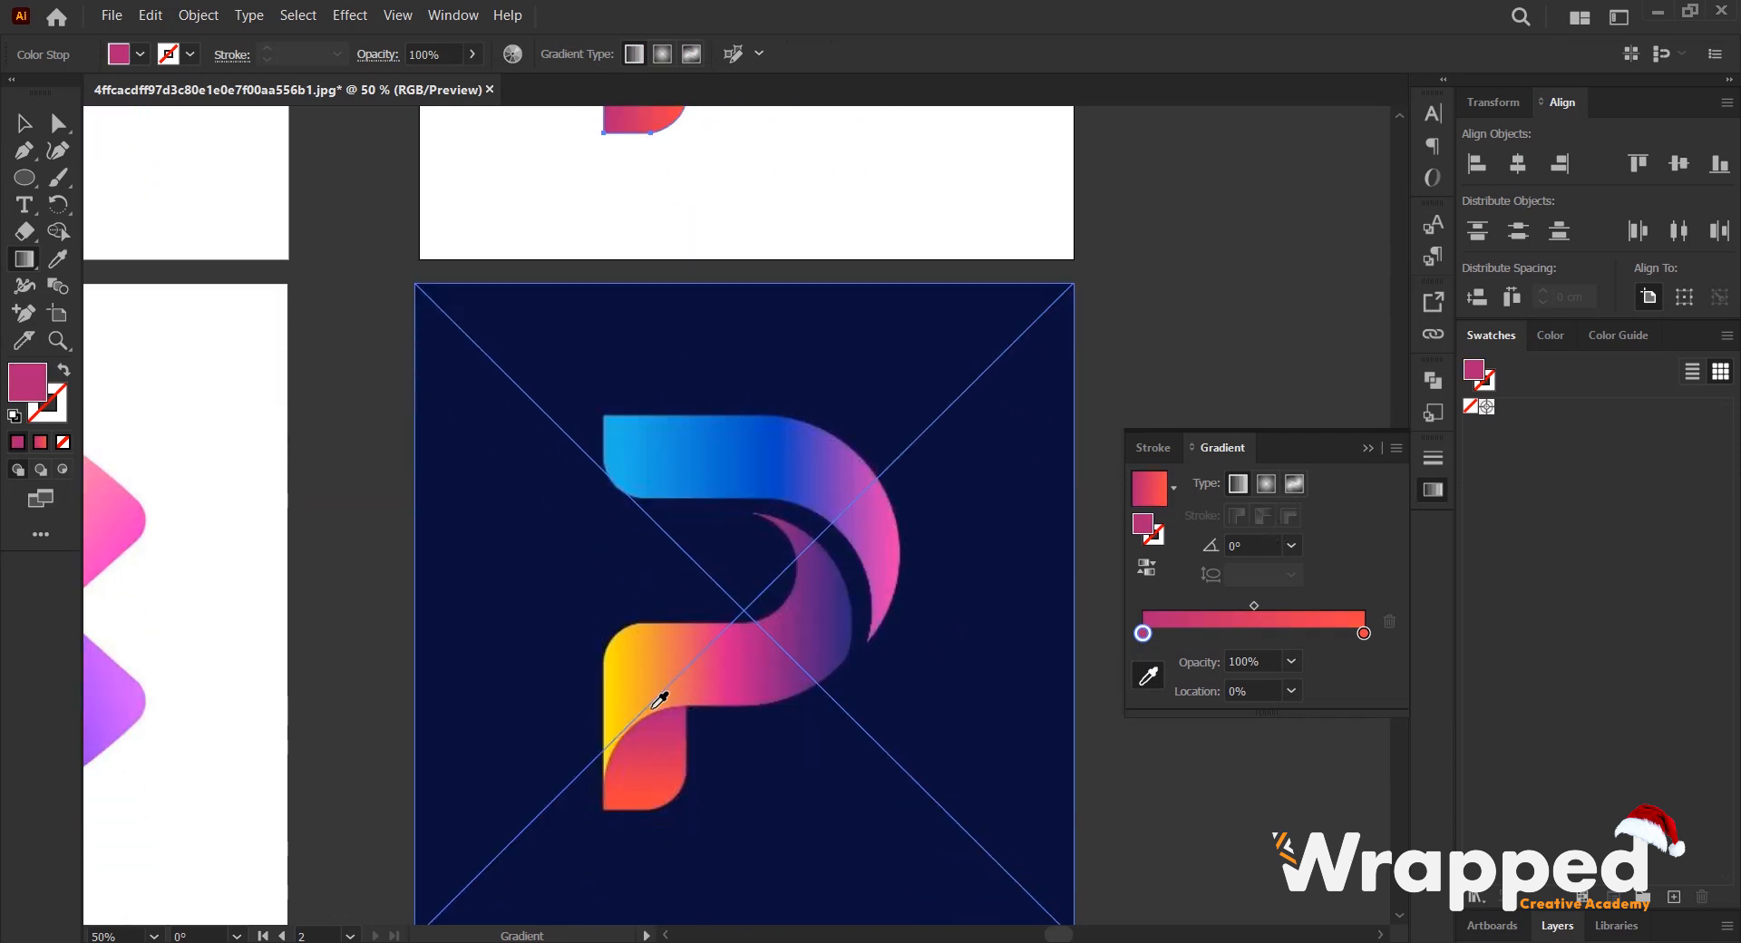
click(1264, 544)
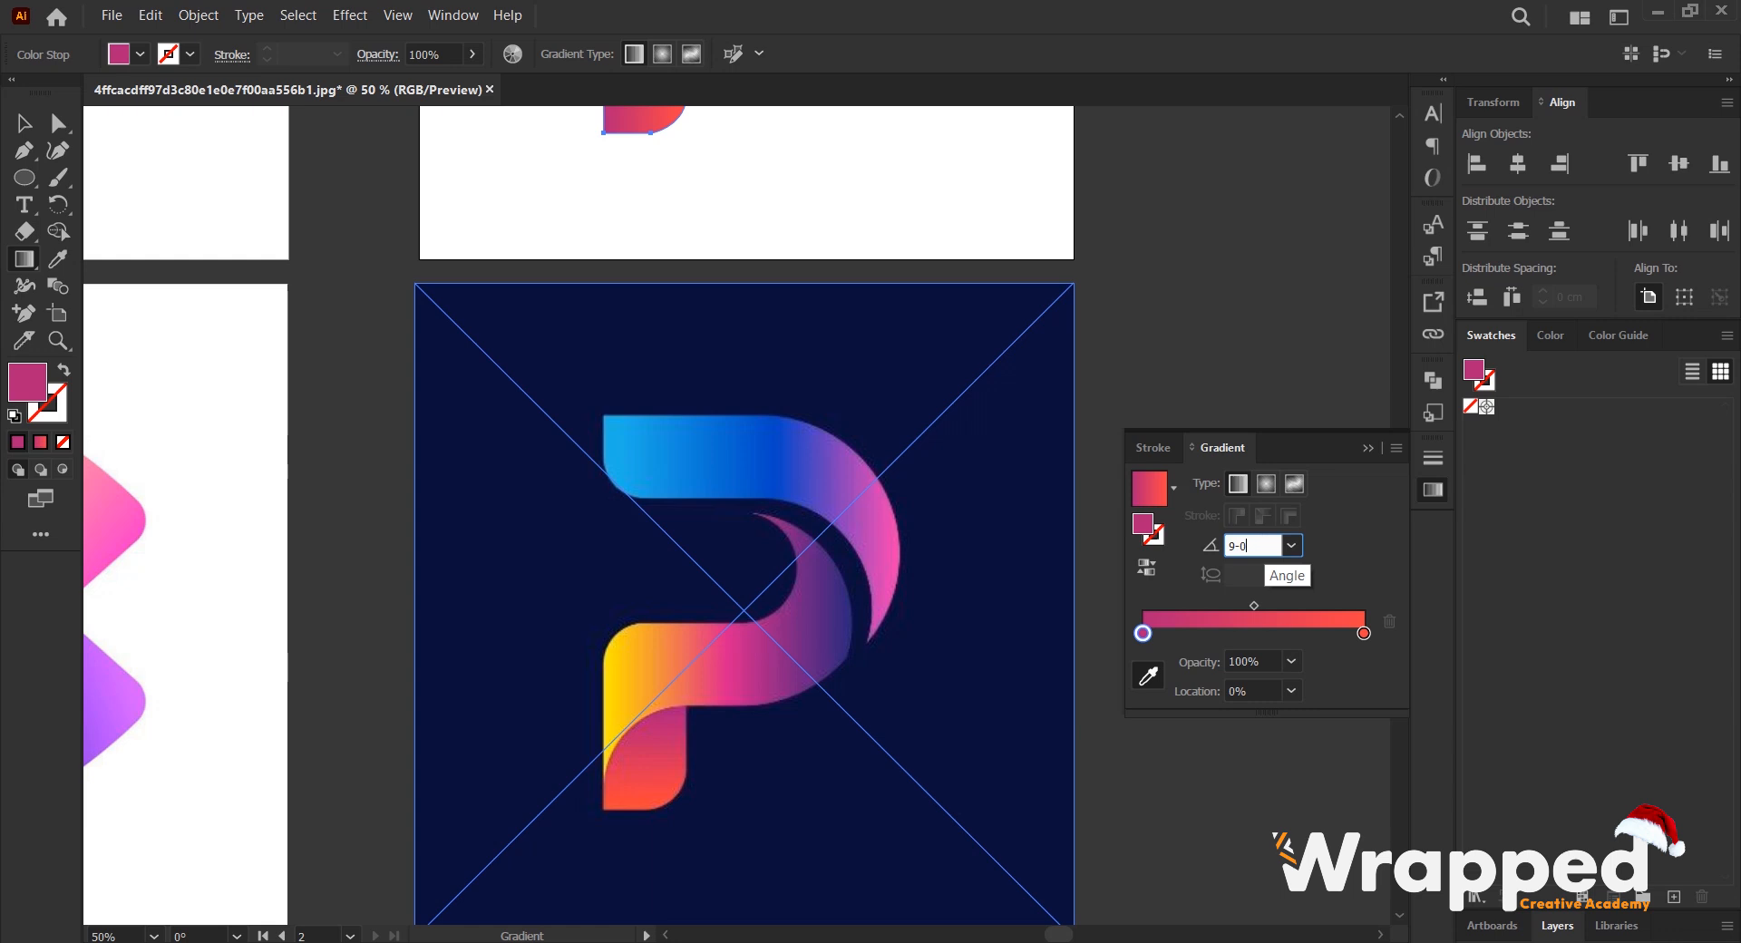
key(Return)
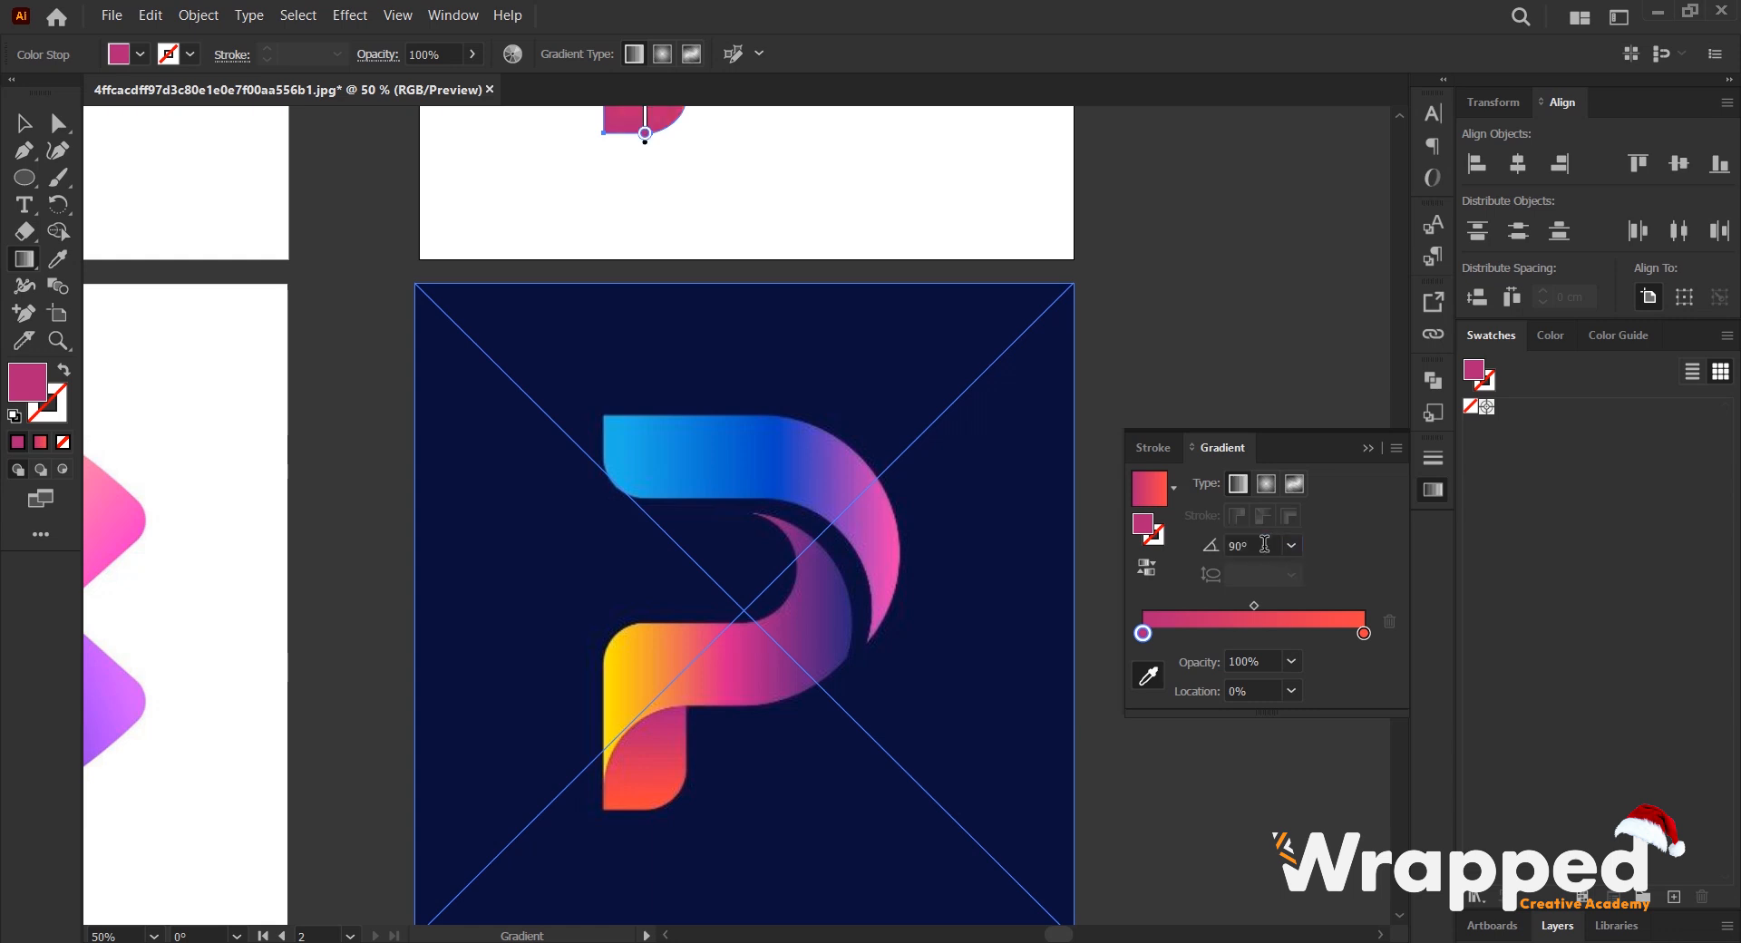
- Reverse the foot's gradient so that magenta is at its upper end and orange-red at its lower end
scroll(1036, 542, up, 2)
scroll(689, 470, down, 1)
scroll(690, 469, down, 1)
scroll(716, 282, up, 1)
scroll(681, 306, down, 1)
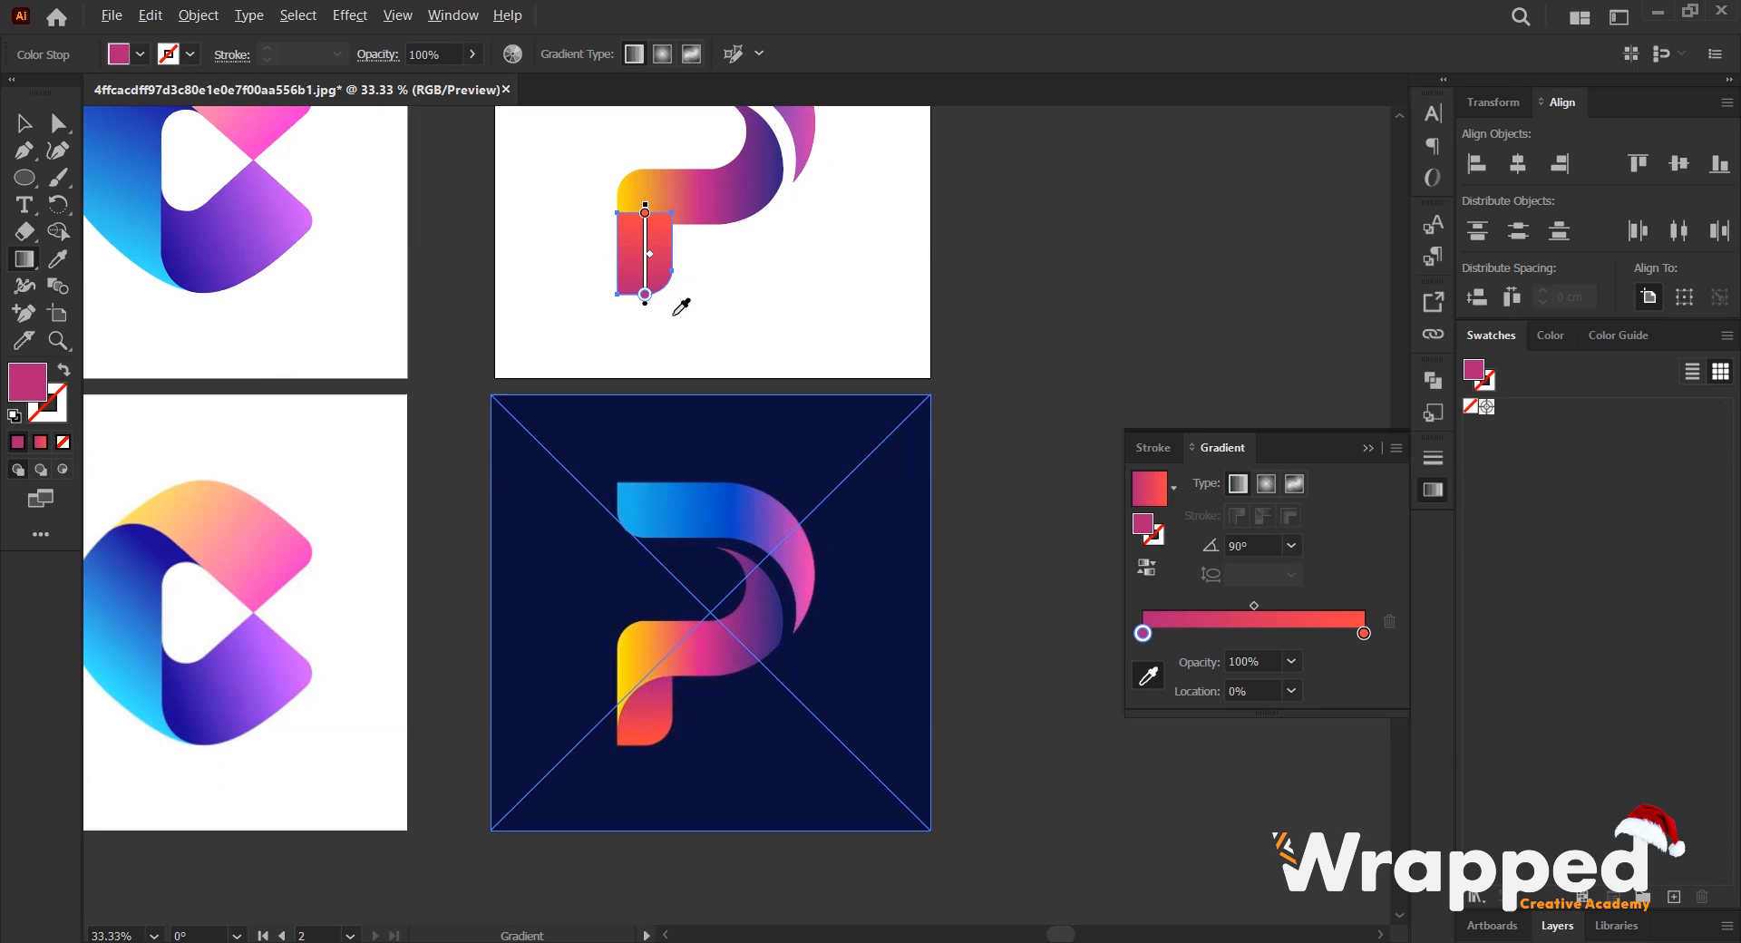
click(1141, 571)
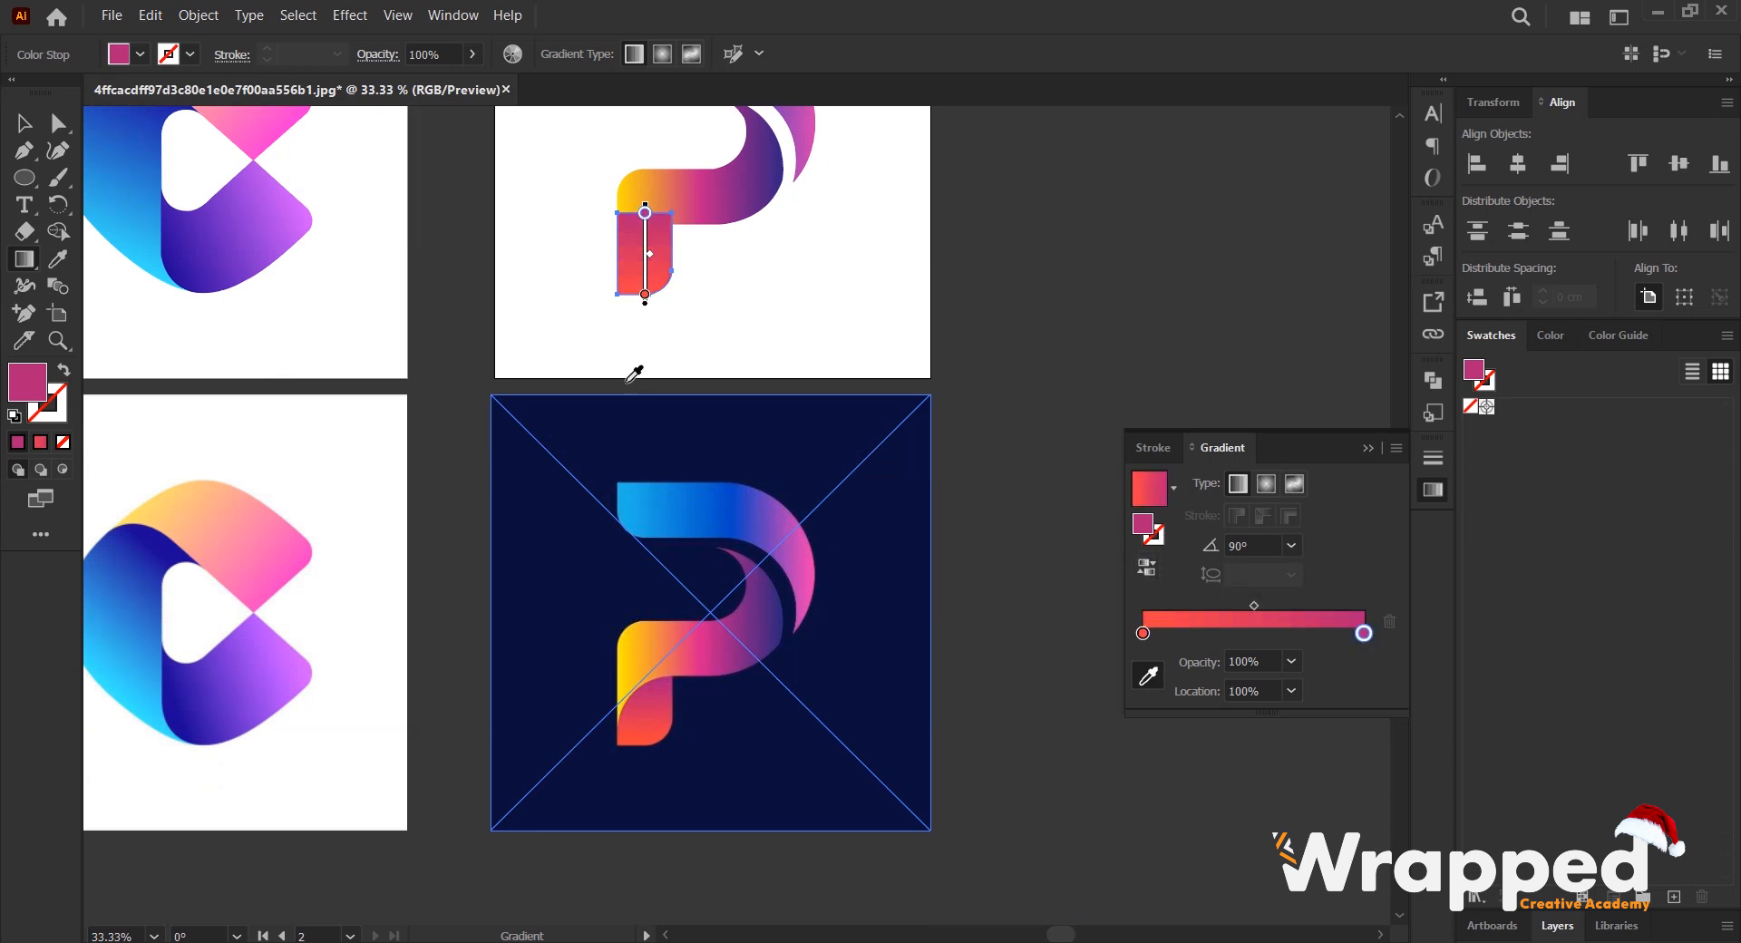
scroll(637, 292, up, 1)
scroll(647, 262, down, 1)
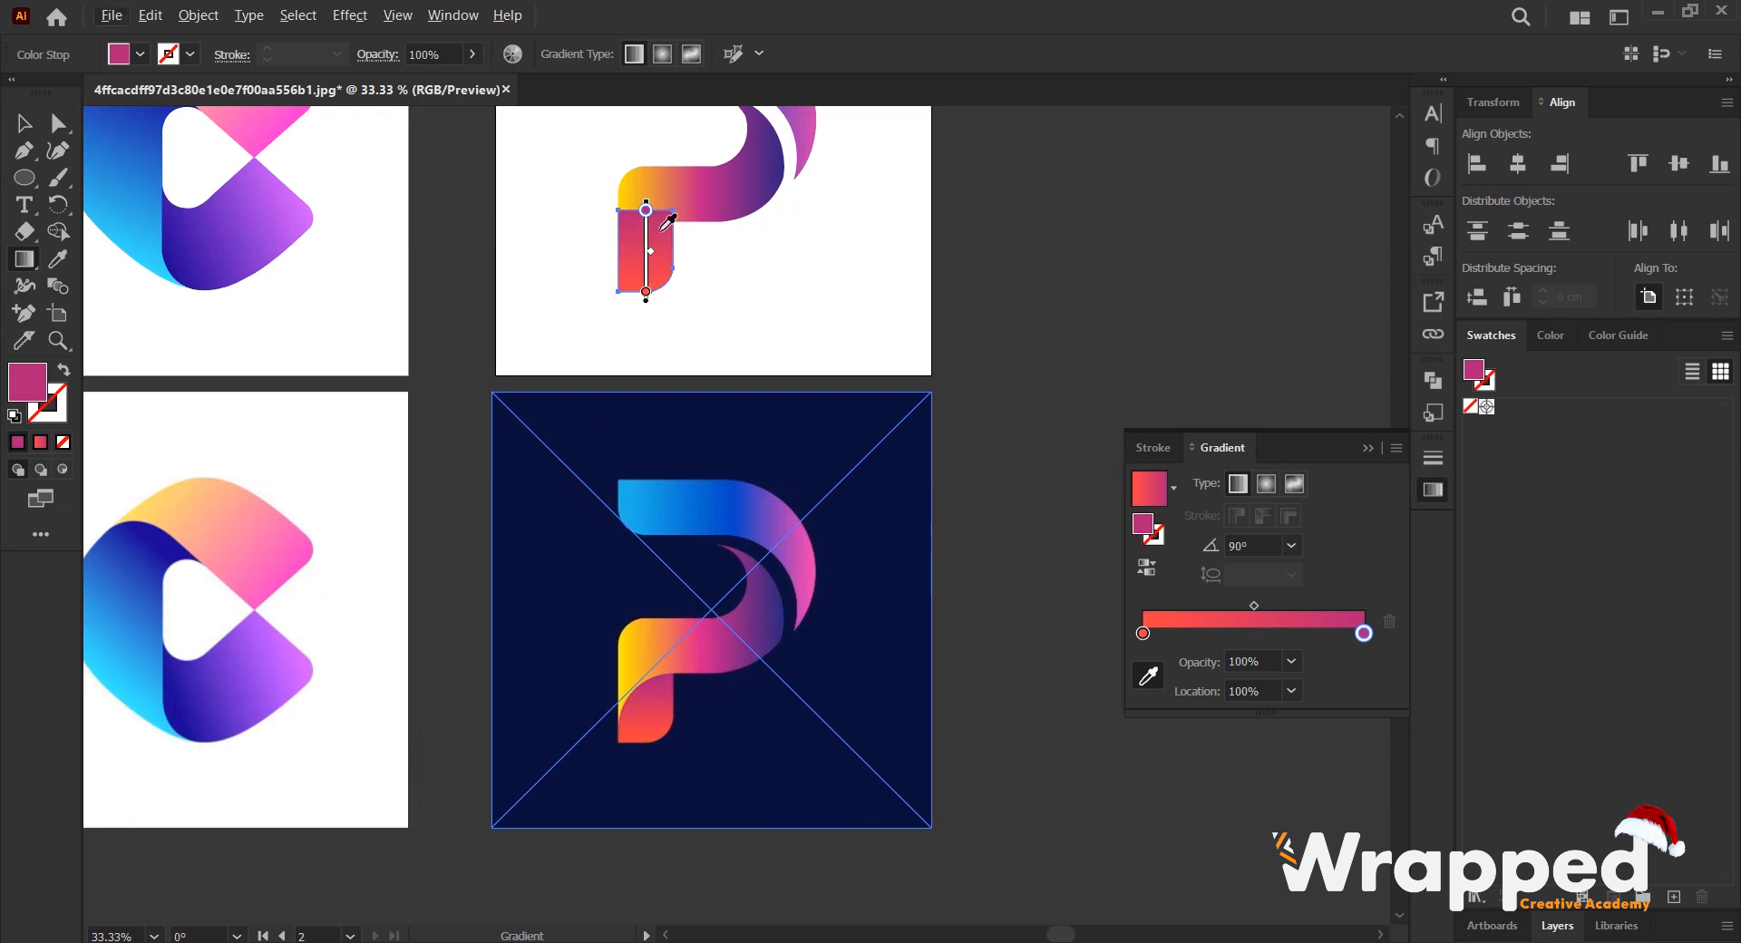
- Send the P's magenta-to-orange foot to the back, behind the yellow-to-purple band
click(25, 124)
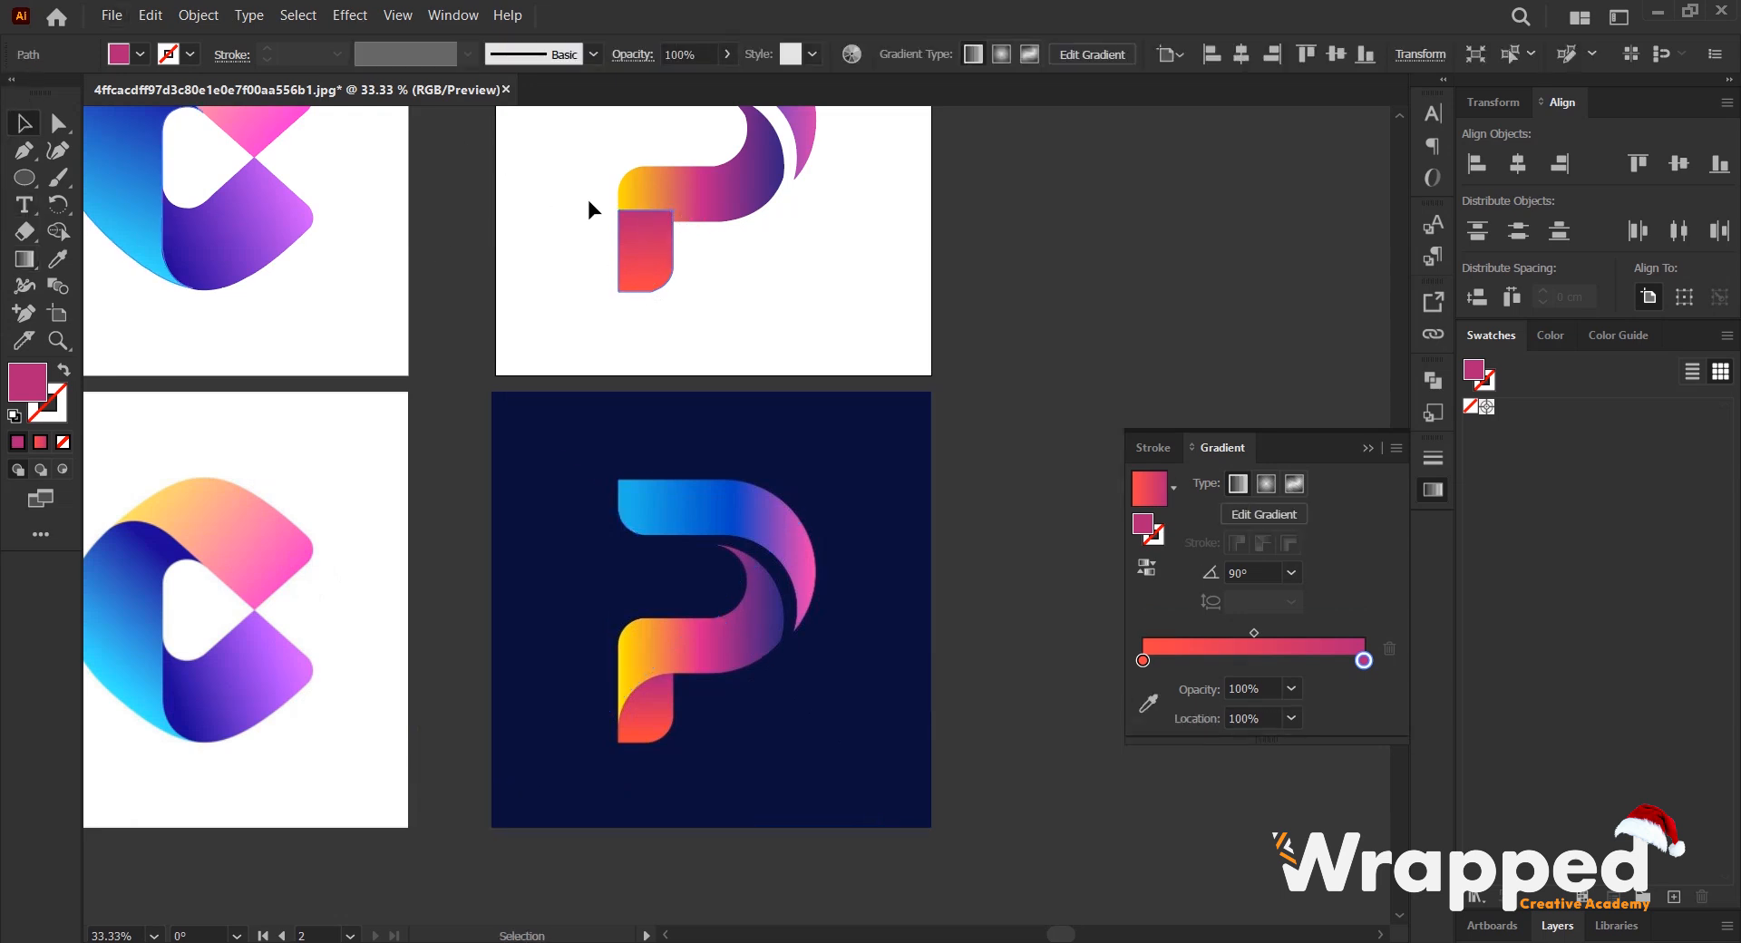
click(647, 233)
right_click(649, 233)
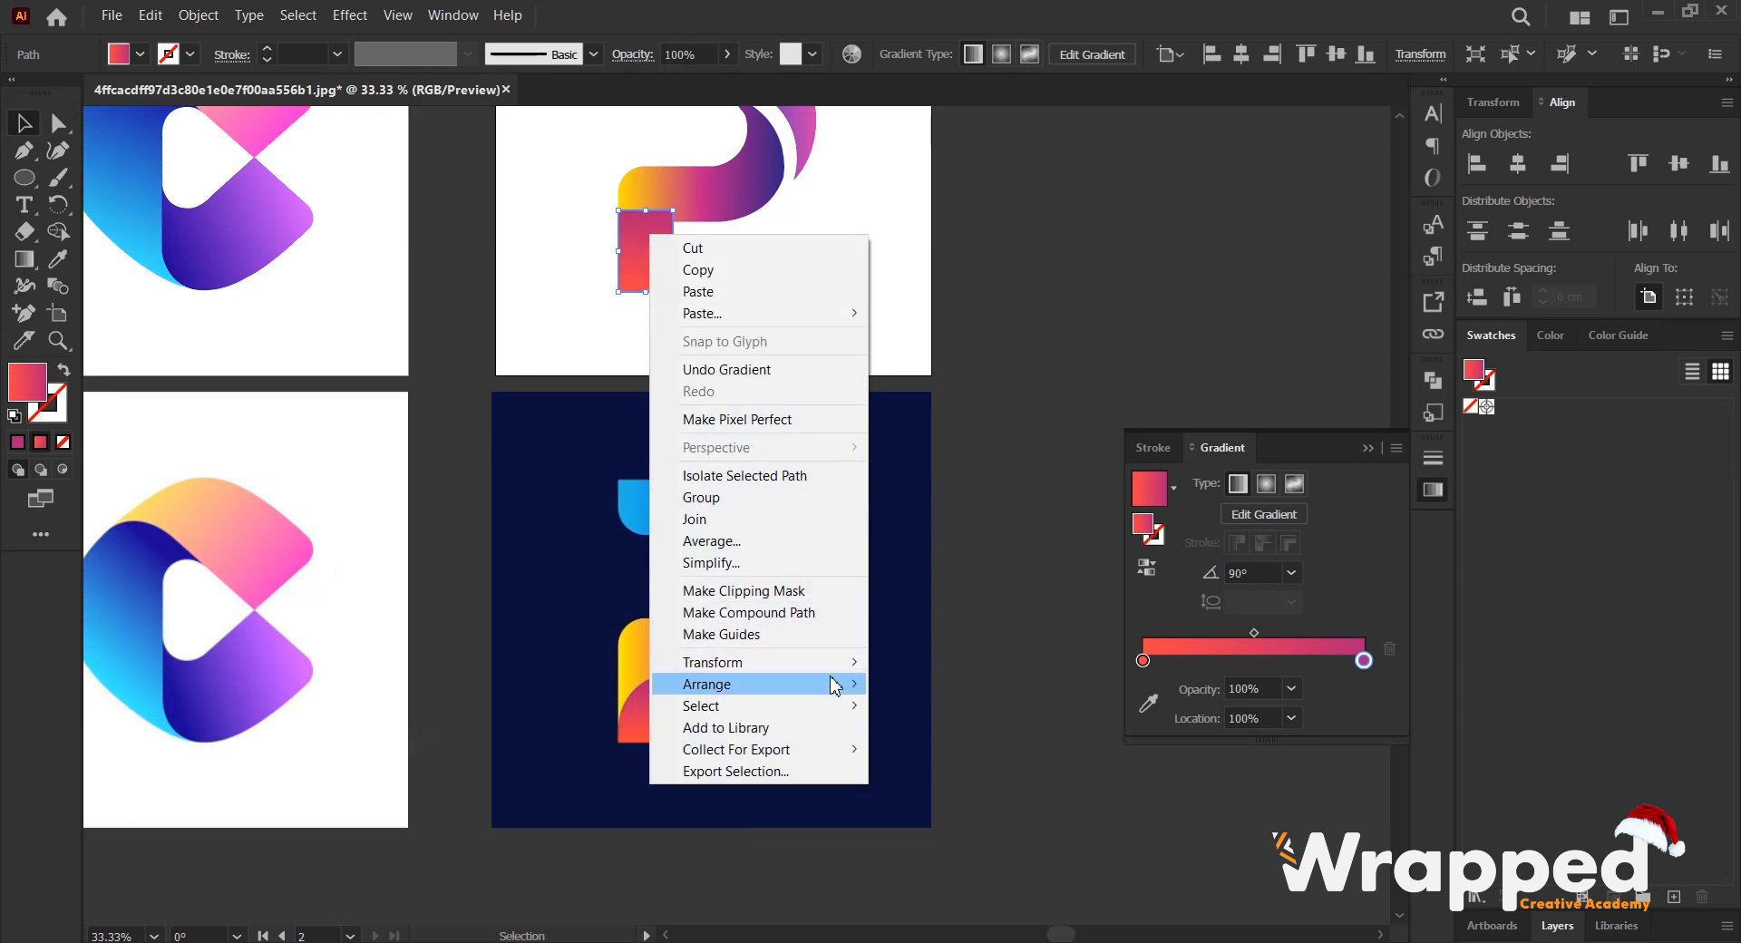
mouse_move(835, 683)
click(951, 749)
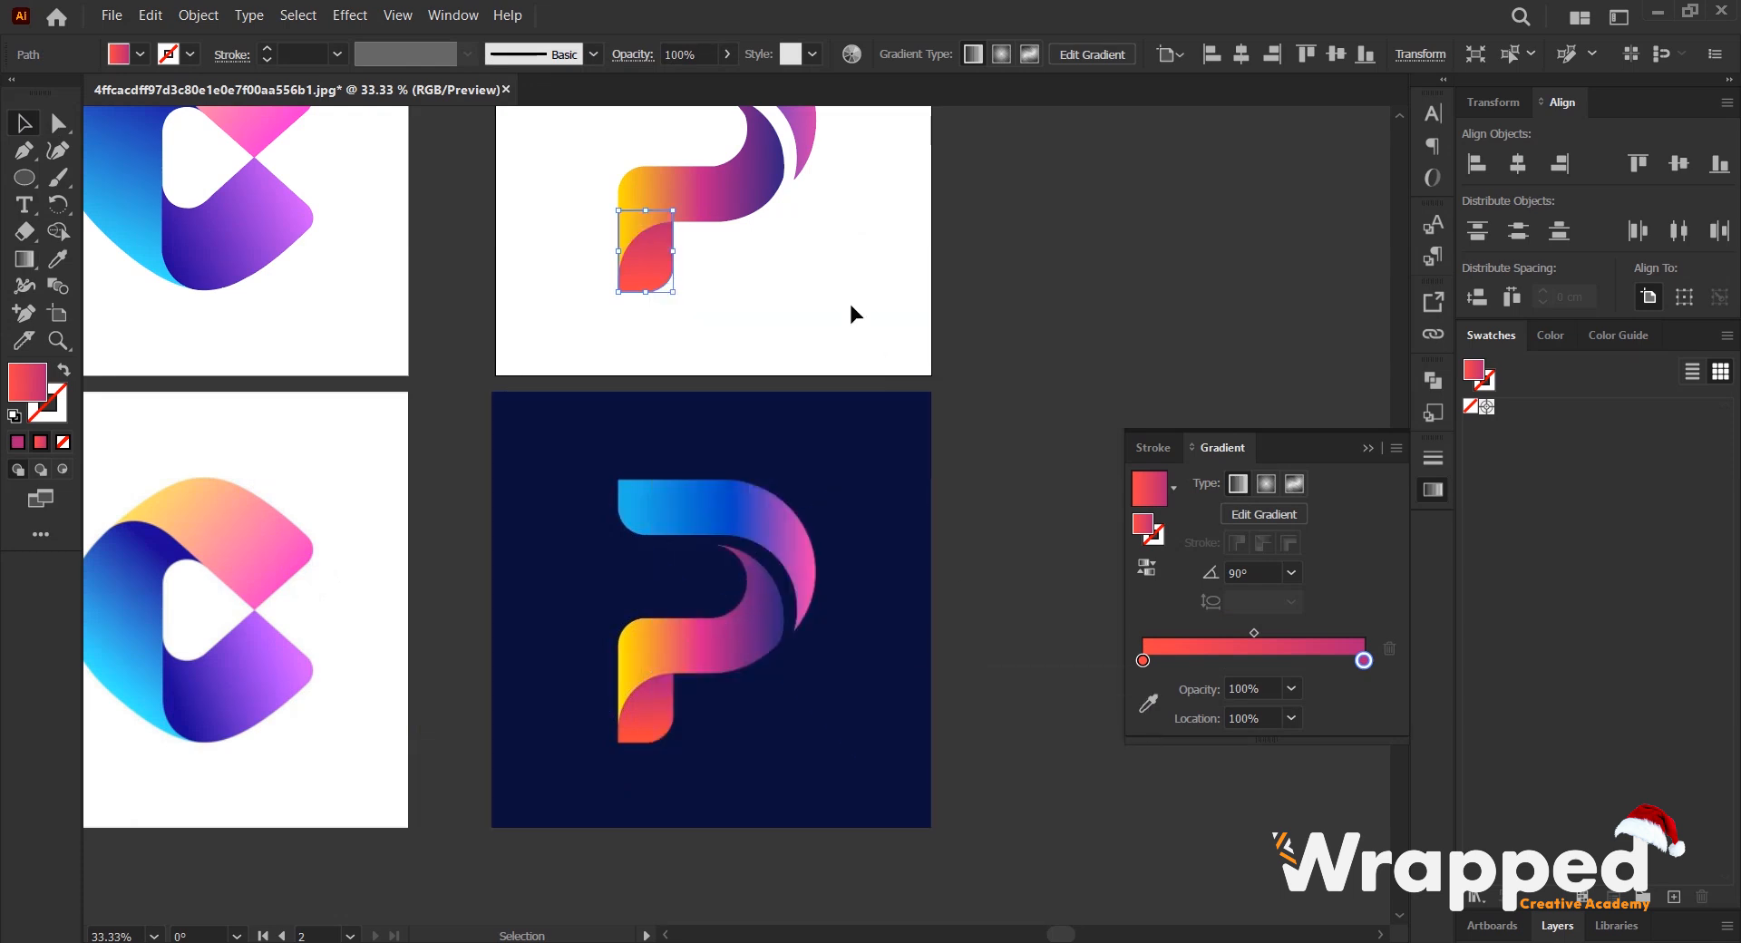
click(807, 267)
scroll(787, 286, up, 3)
scroll(754, 399, down, 1)
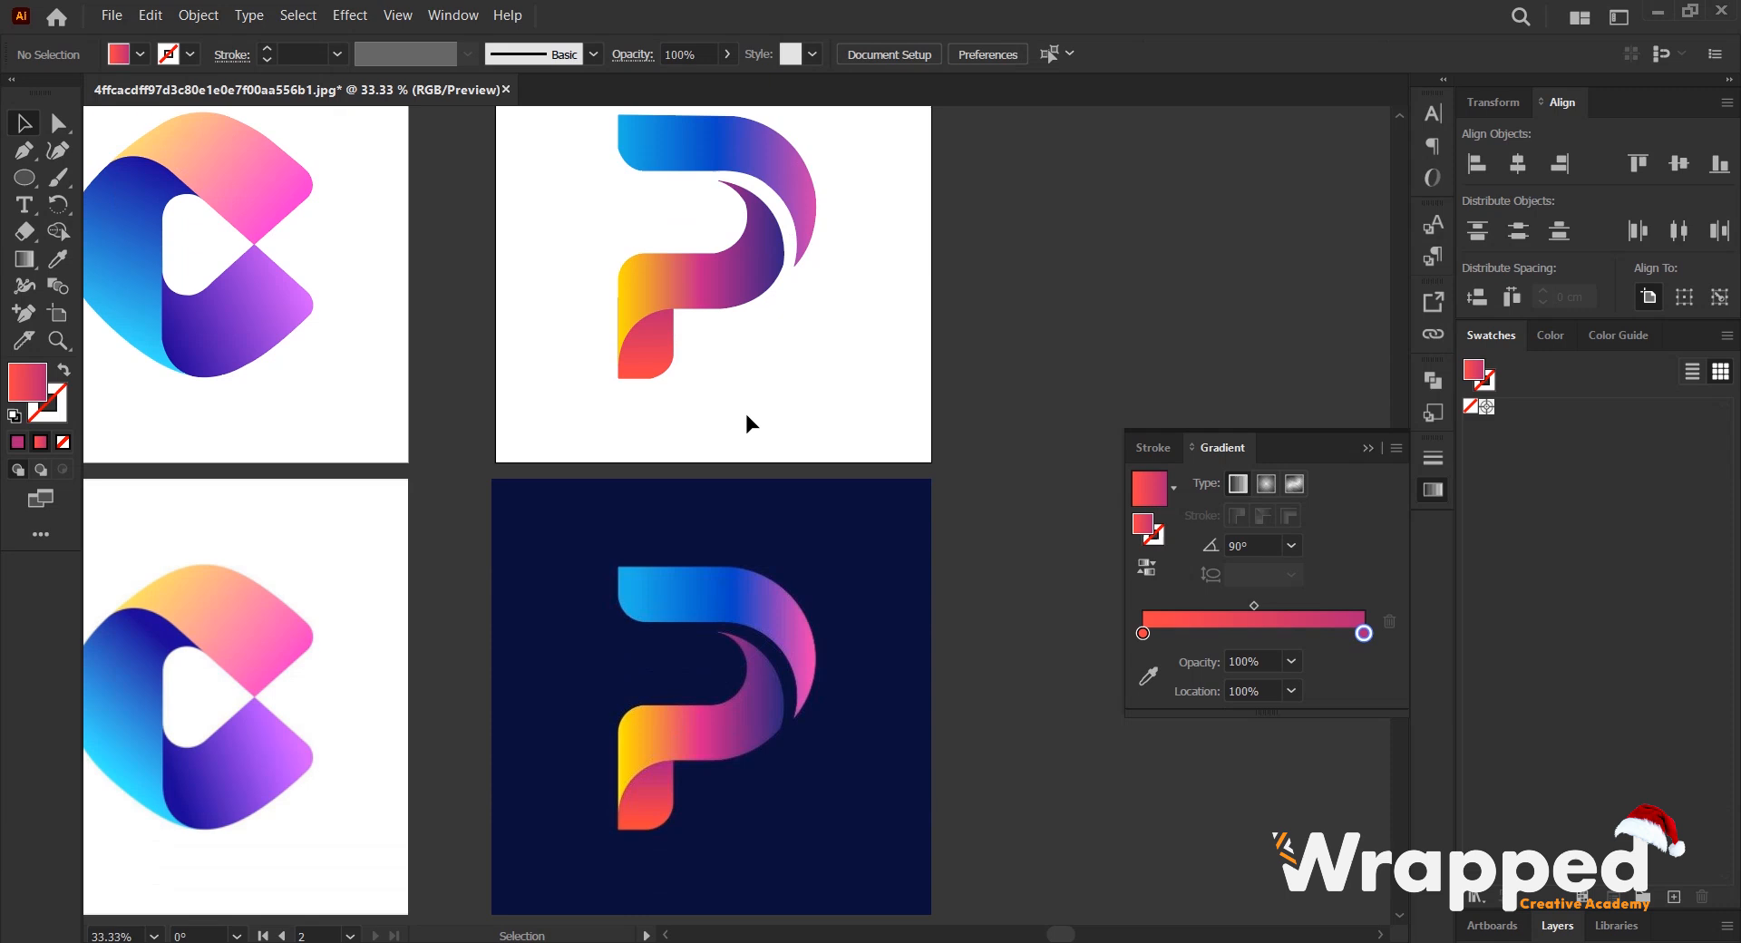
scroll(762, 399, down, 1)
scroll(775, 344, up, 2)
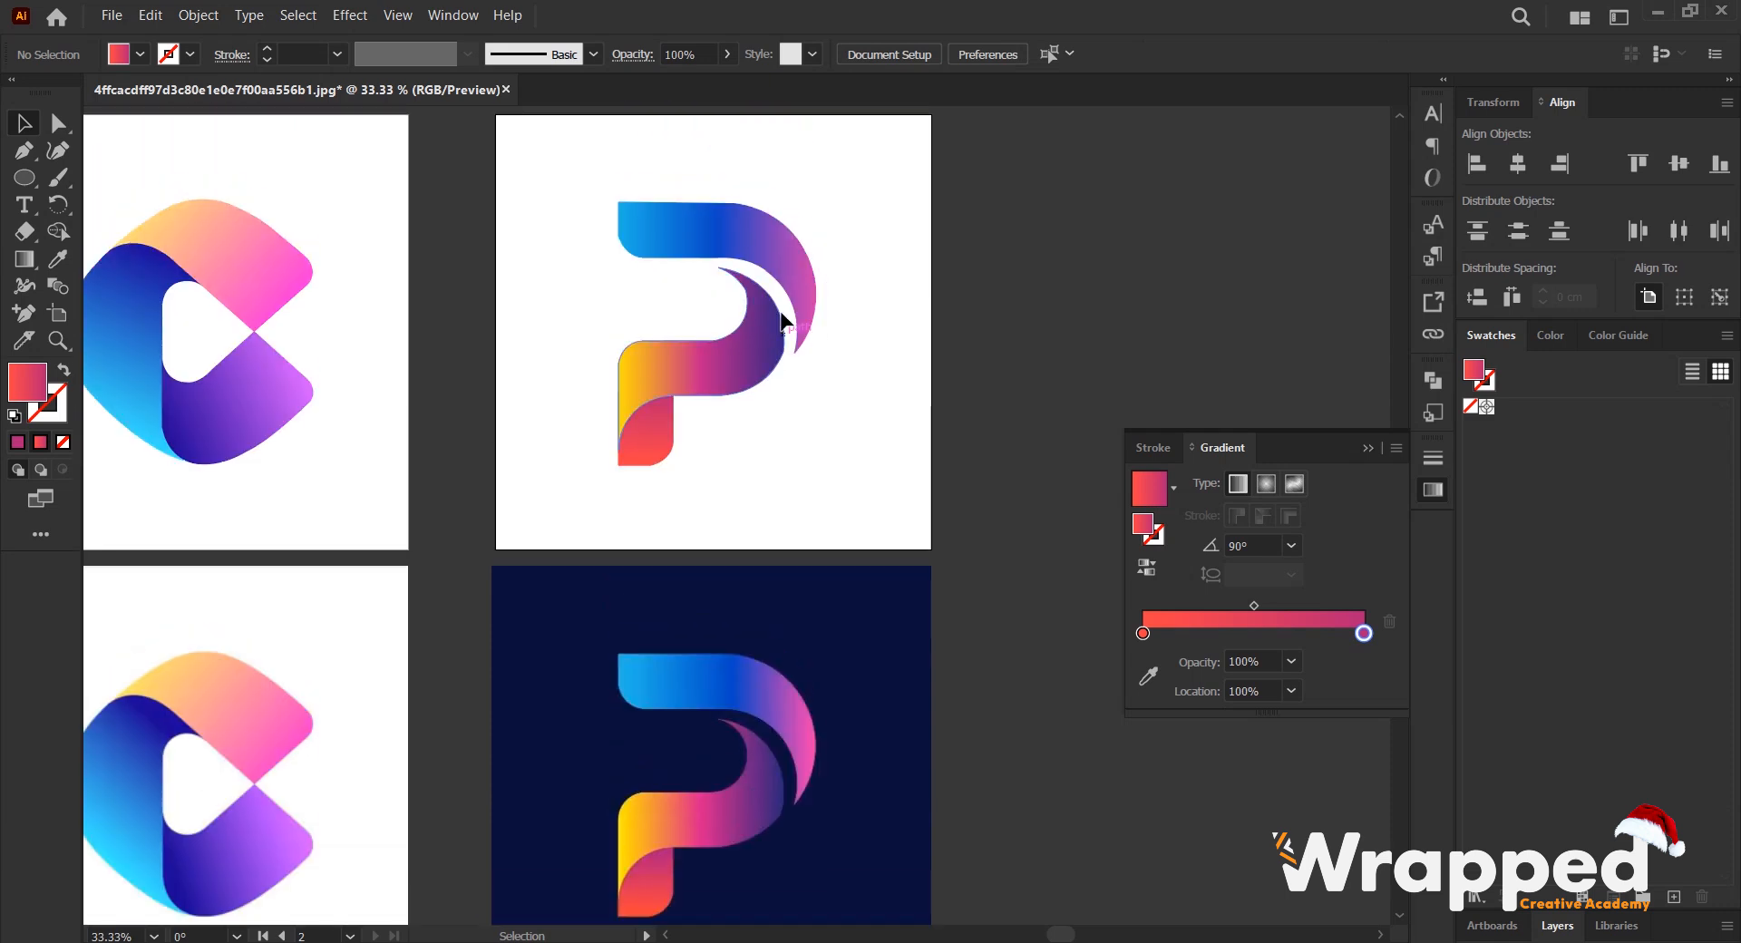
- Draw a rectangle covering the traced P's artboard and fill it with the navy sampled from the reference image's background
drag(866, 233, 840, 251)
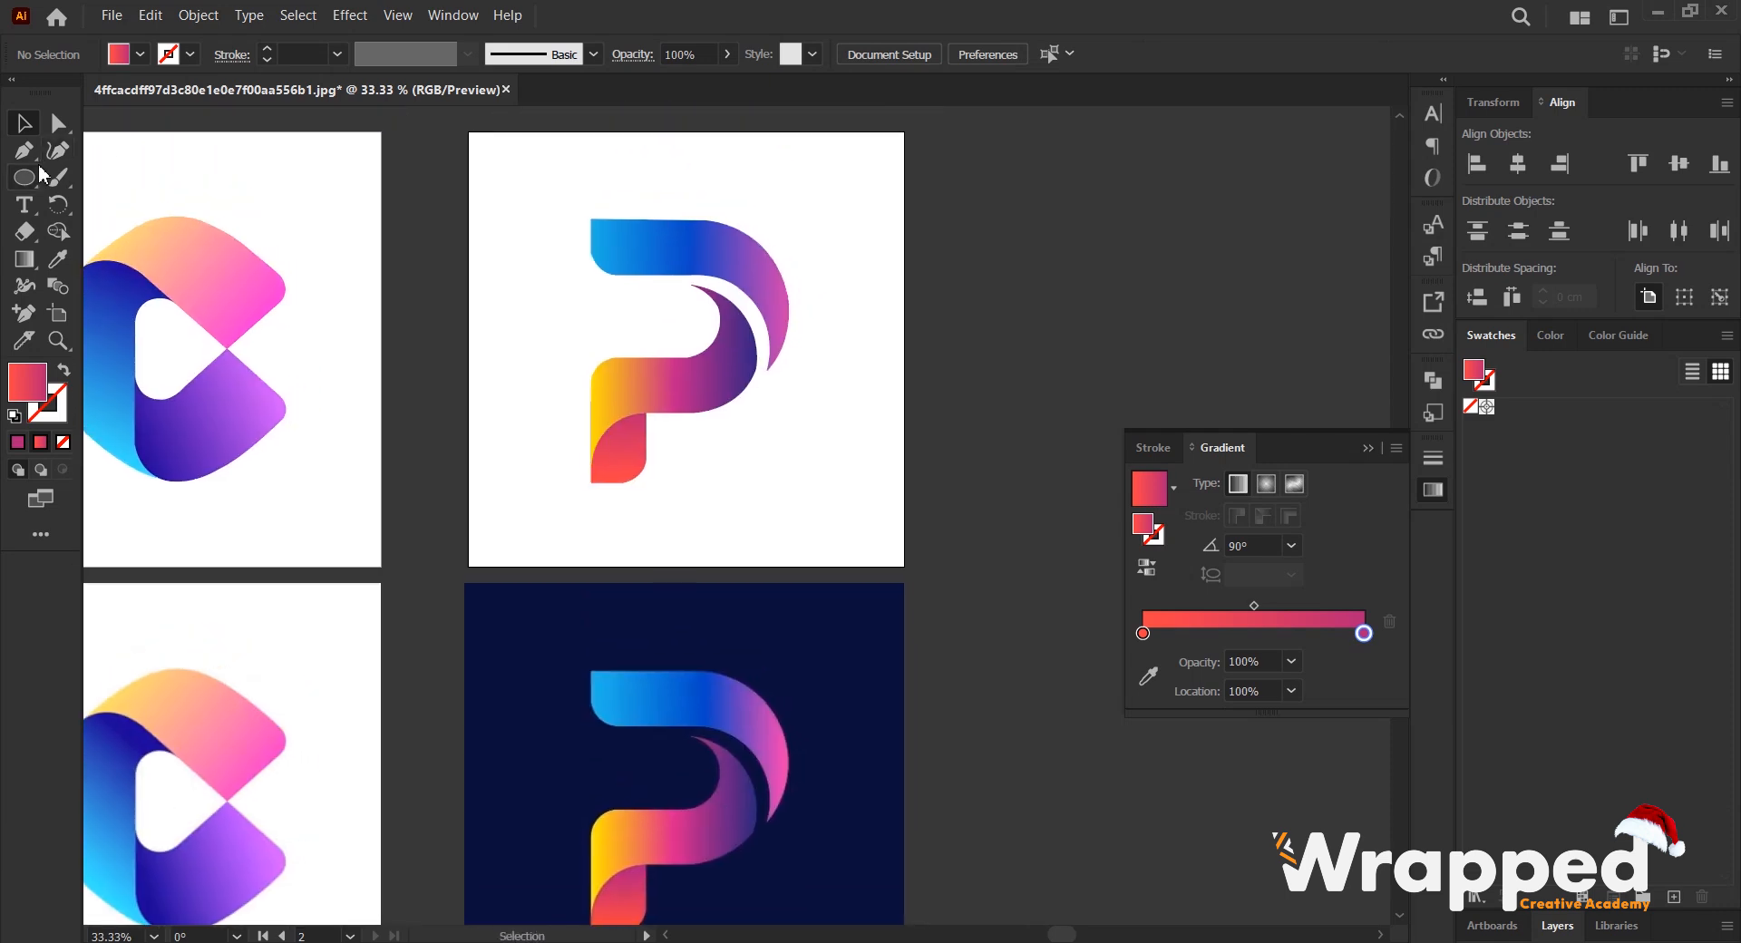
drag(30, 180, 127, 176)
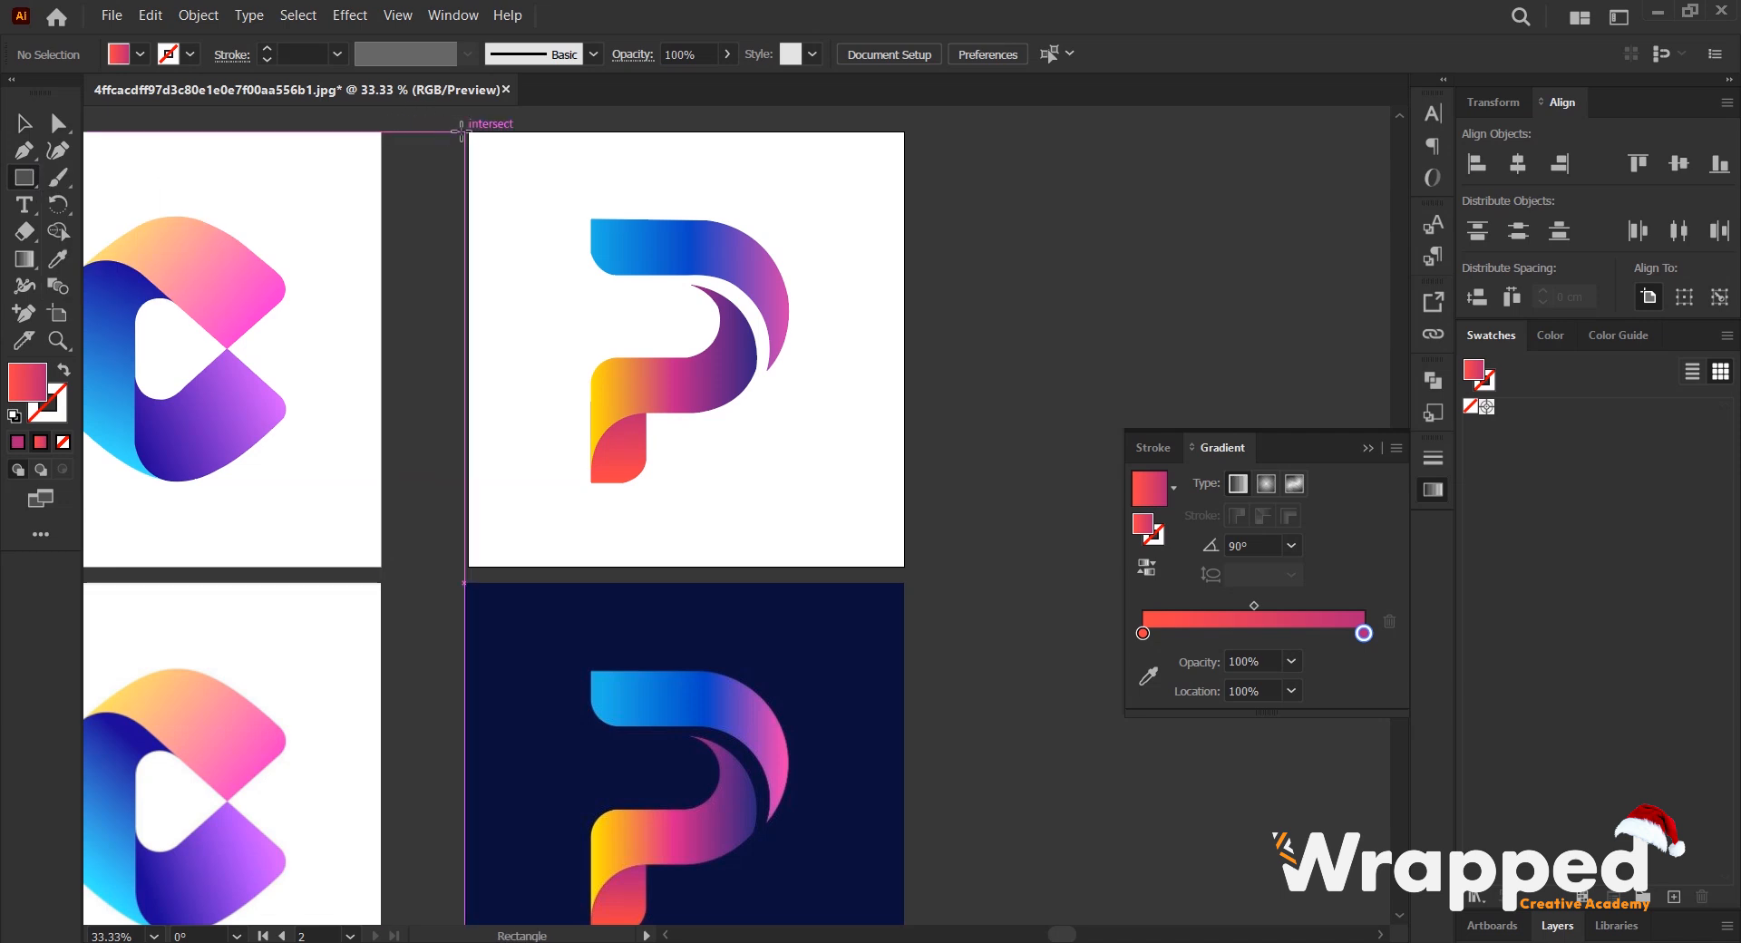
drag(466, 132, 903, 563)
key(i)
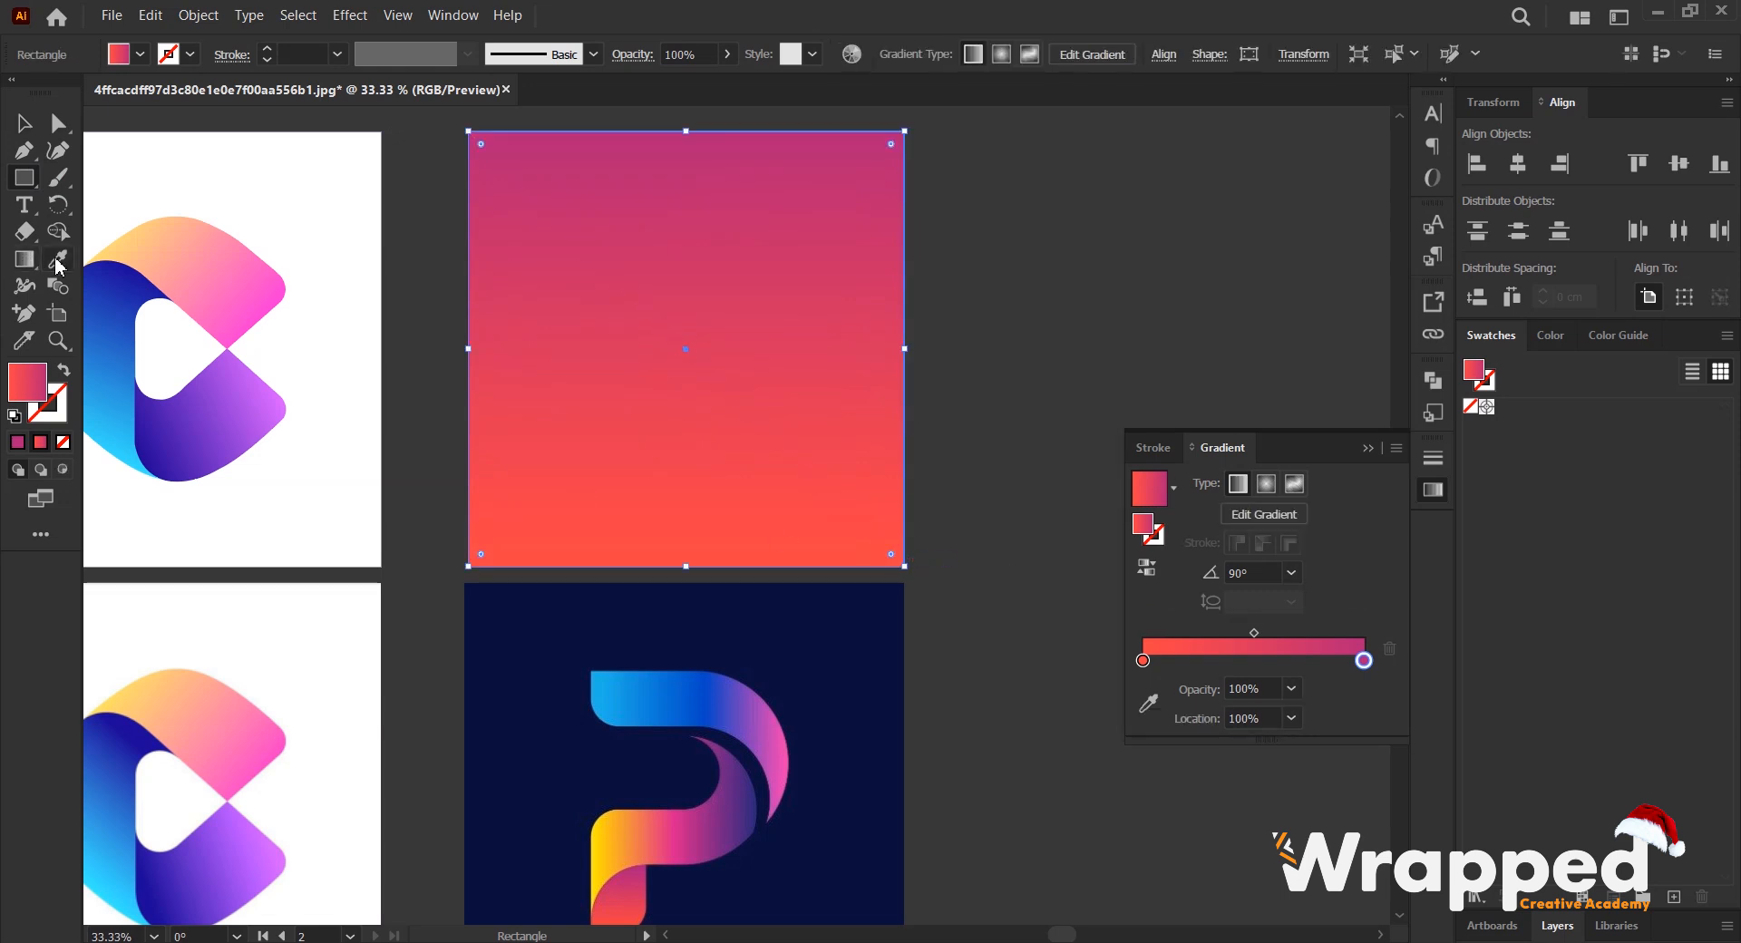
click(862, 635)
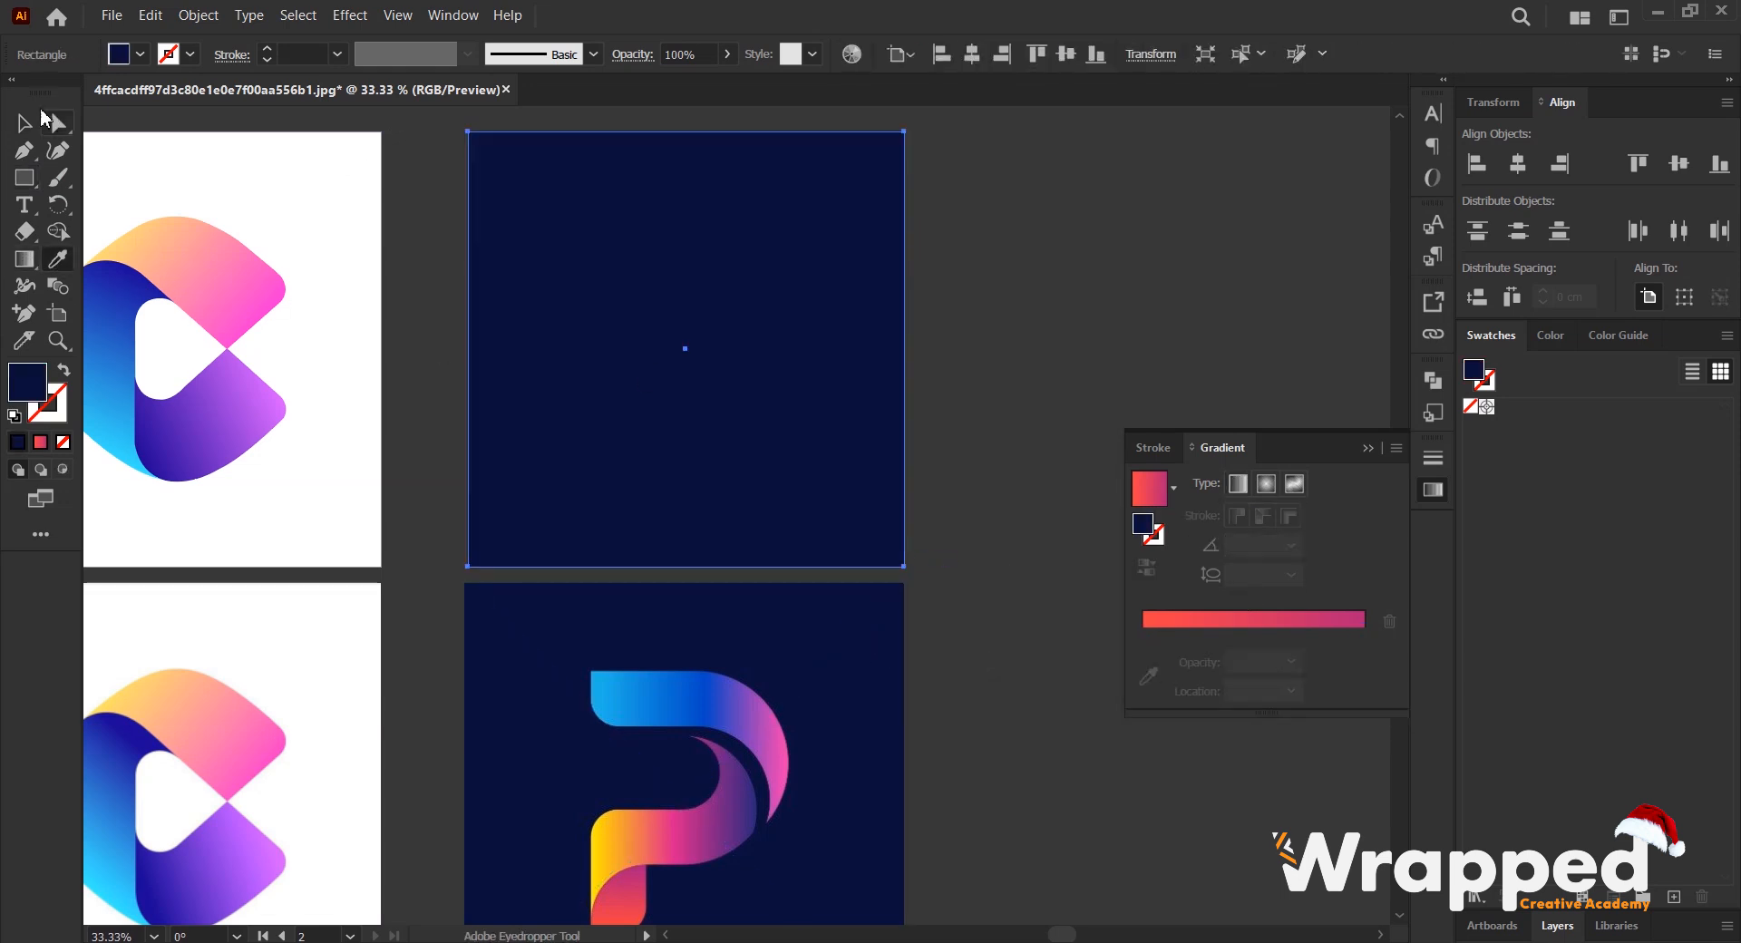
- Send the navy rectangle to the back so that it lies behind the traced P
click(24, 123)
right_click(573, 182)
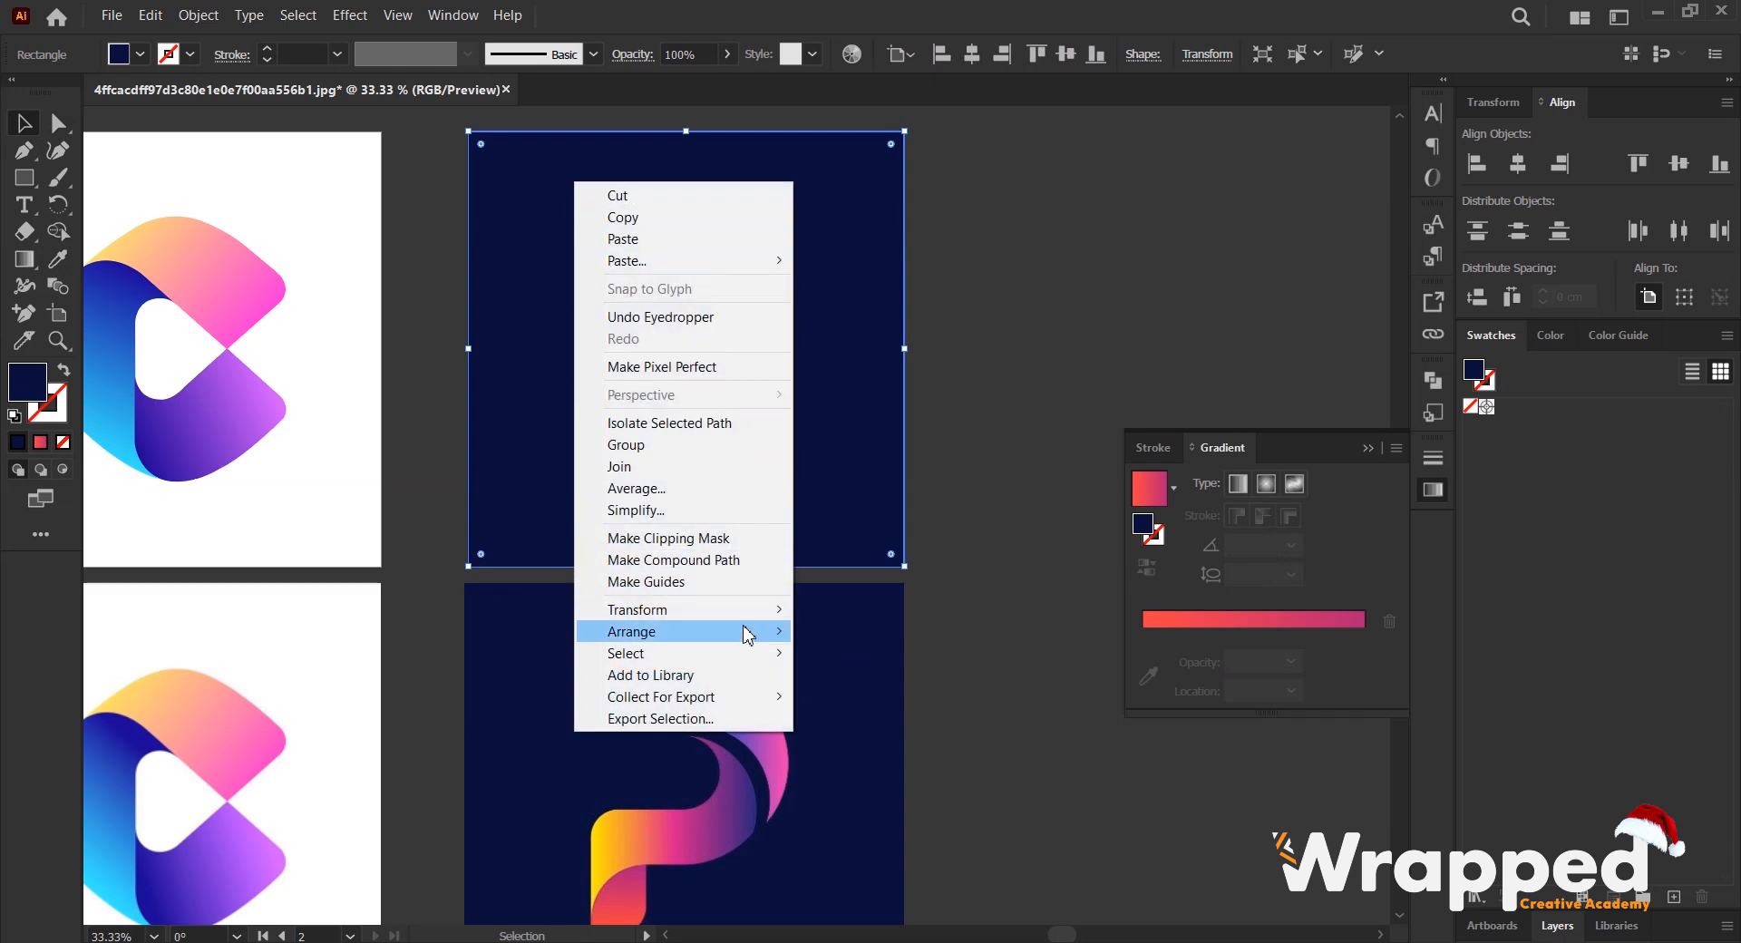
mouse_move(751, 635)
click(884, 698)
click(909, 319)
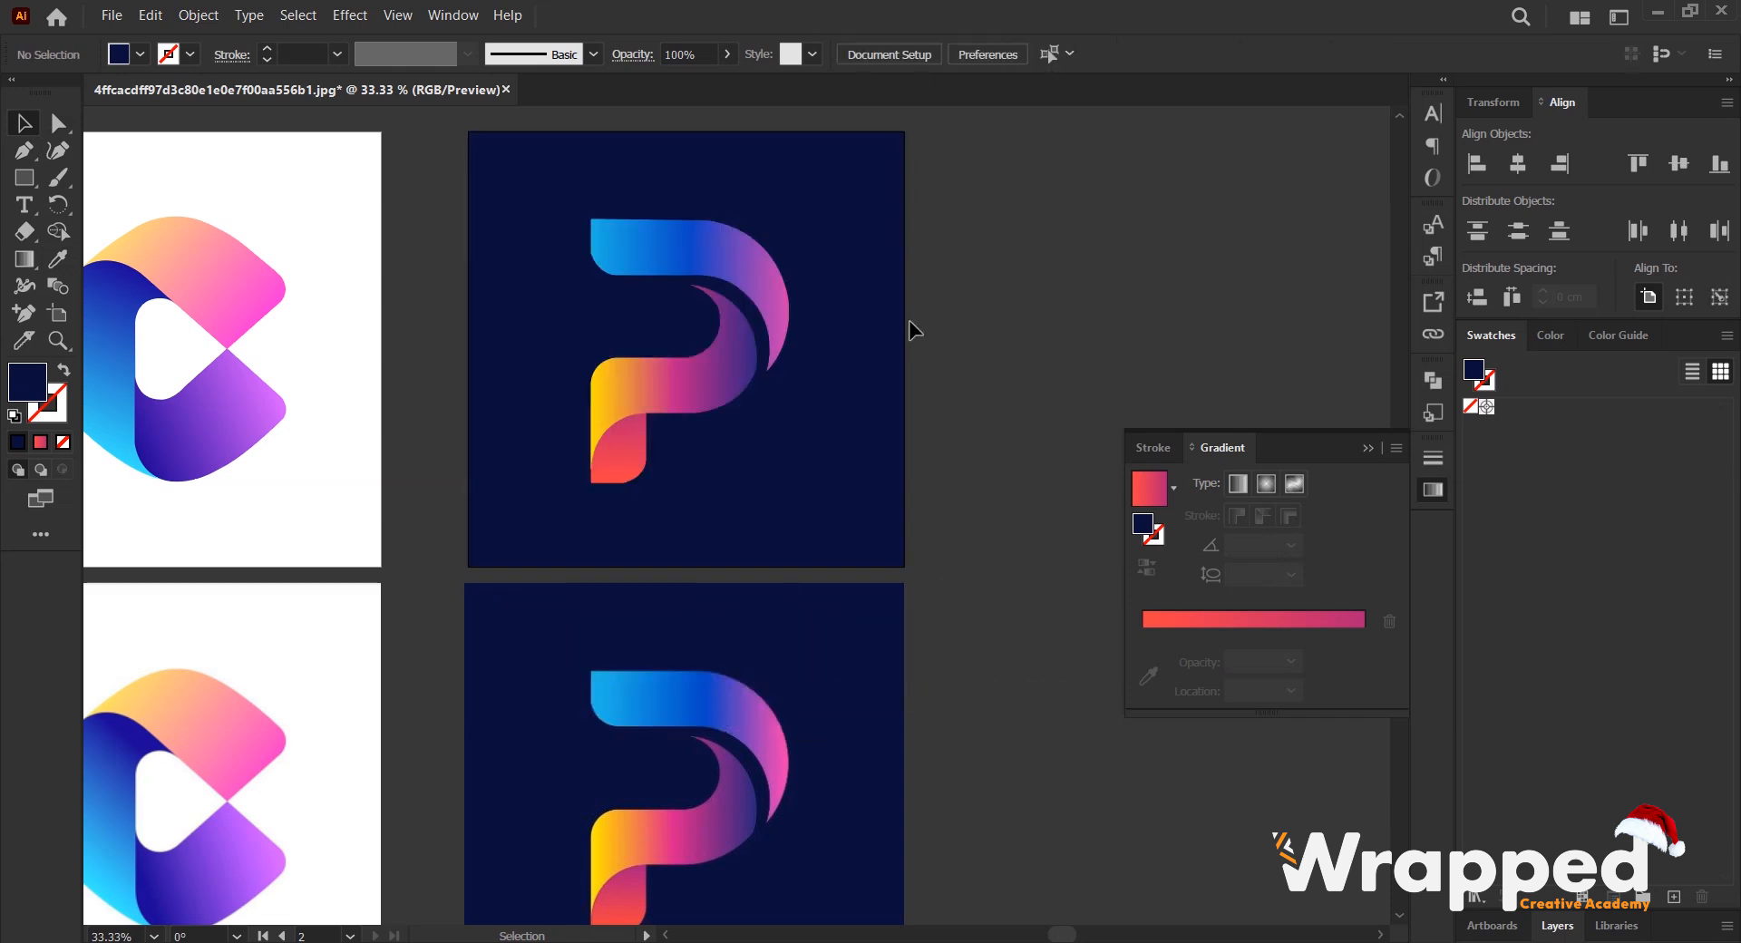
- Collapse the gradient settings and duplicate the P artboard with its artwork into the empty space beside it
key(ctrl+minus)
key(ctrl+minus)
drag(834, 294, 708, 308)
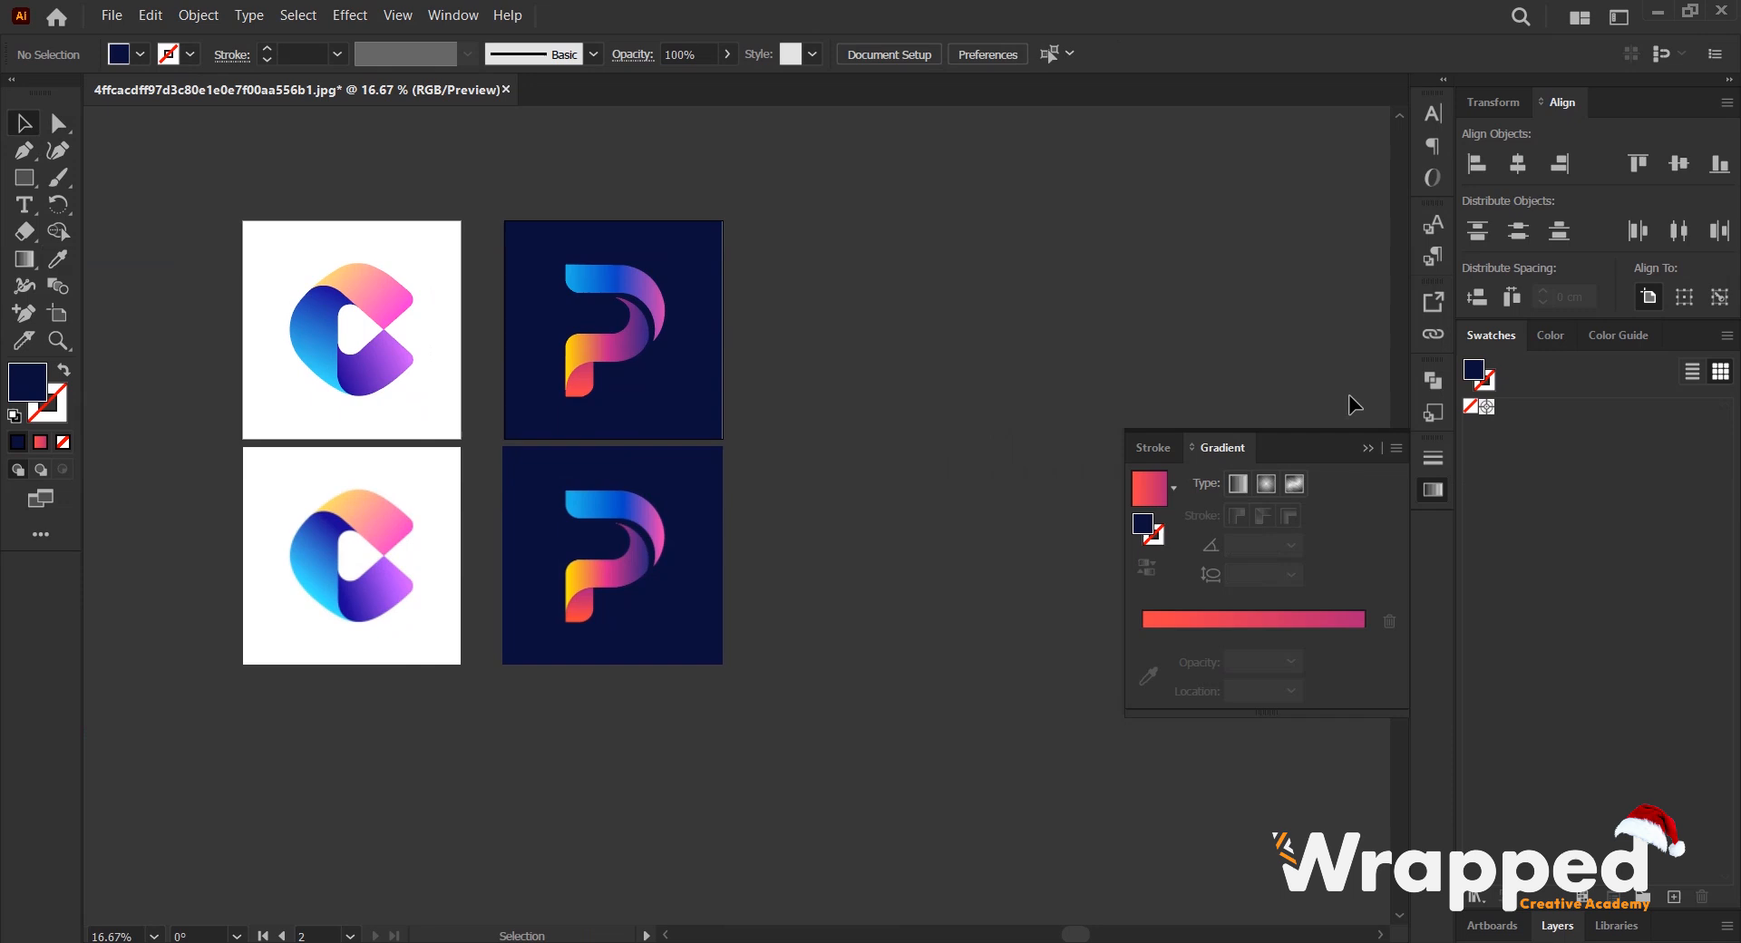
click(1367, 450)
scroll(664, 355, up, 1)
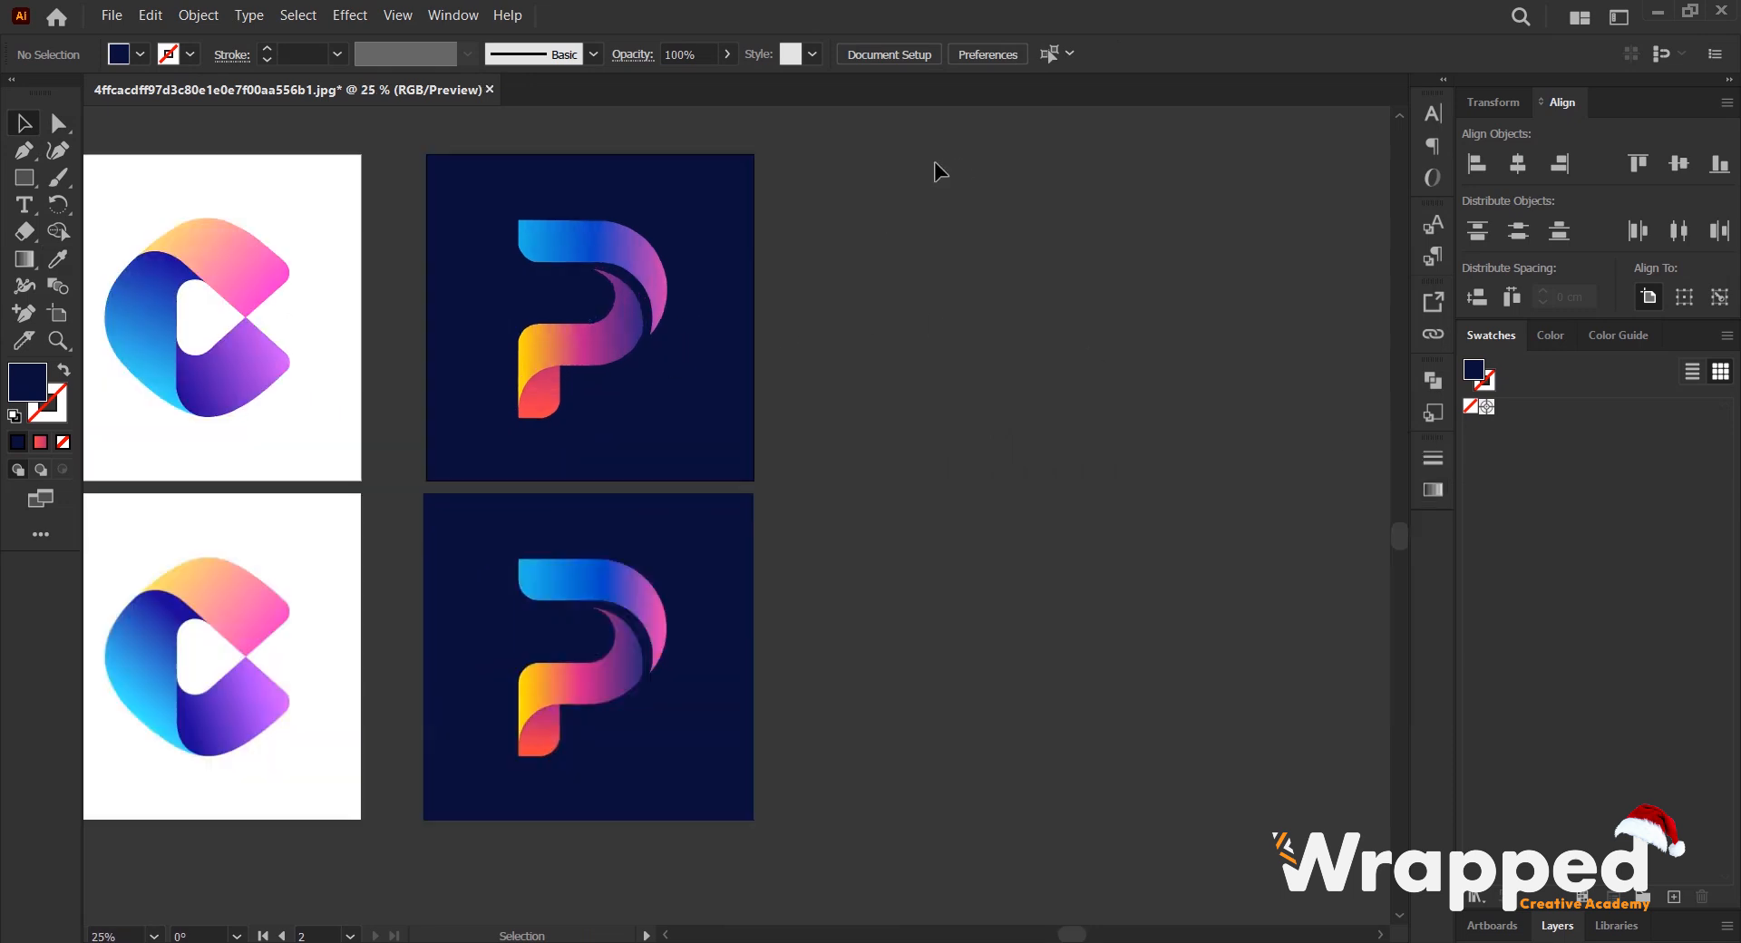
drag(845, 220, 798, 232)
click(58, 316)
drag(490, 299, 812, 309)
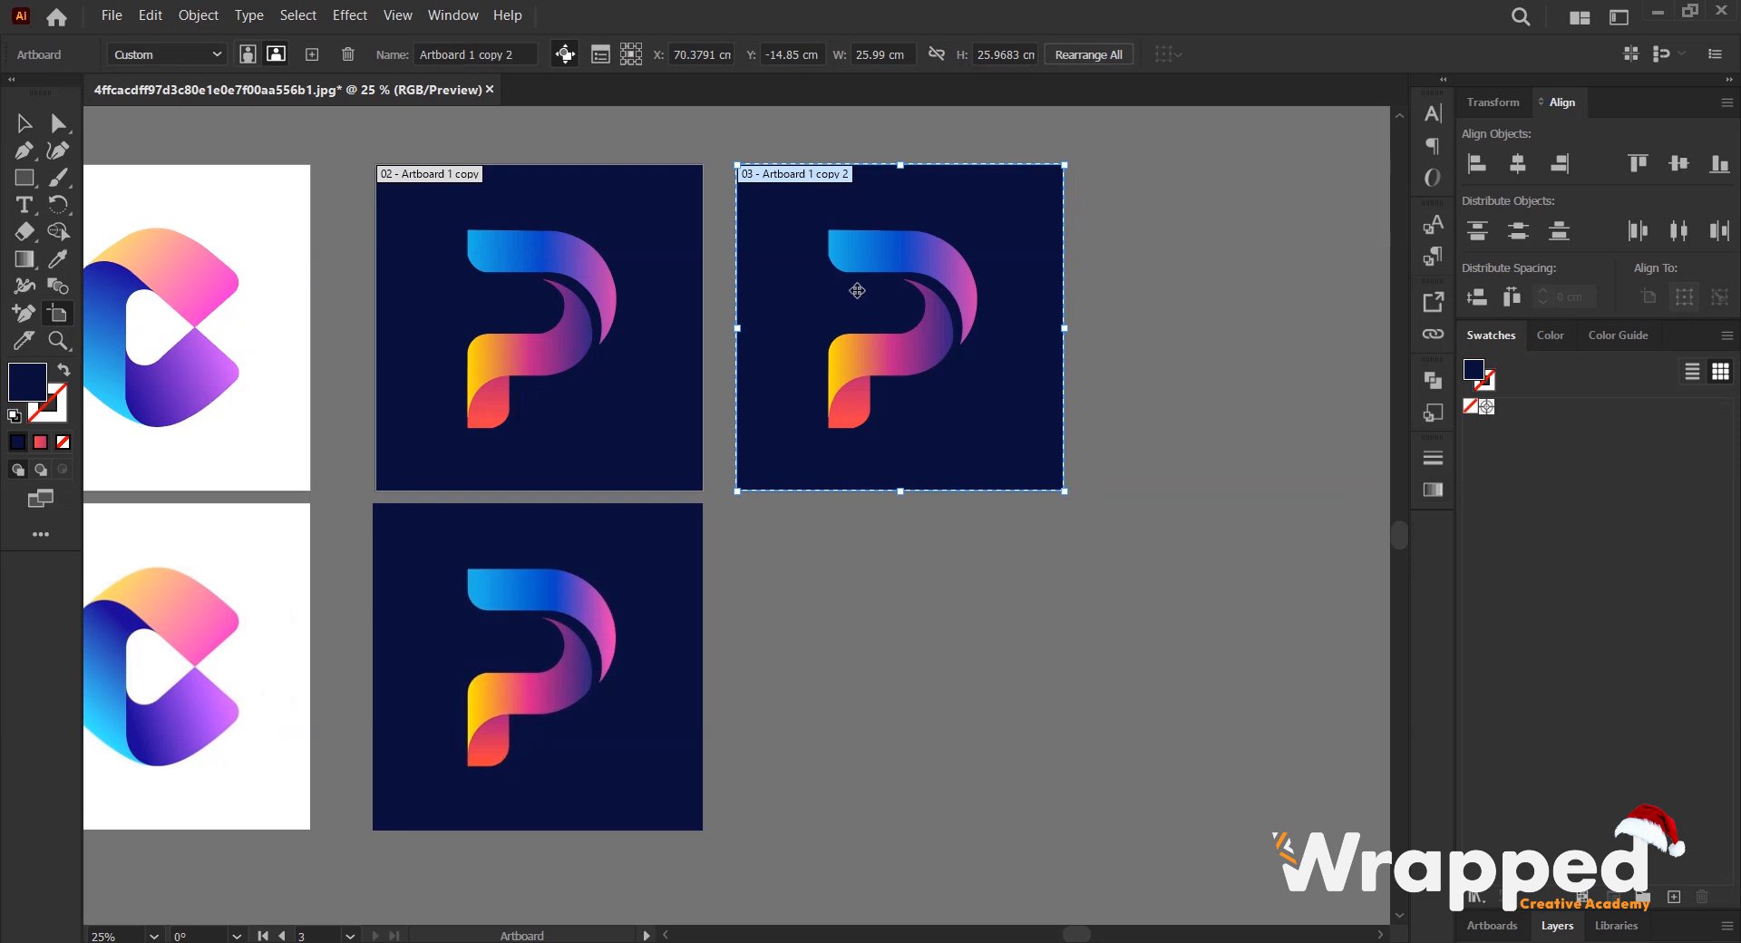
- Delete the copied P shapes and the navy background from the new third artboard
key(v)
drag(964, 280, 882, 299)
click(852, 283)
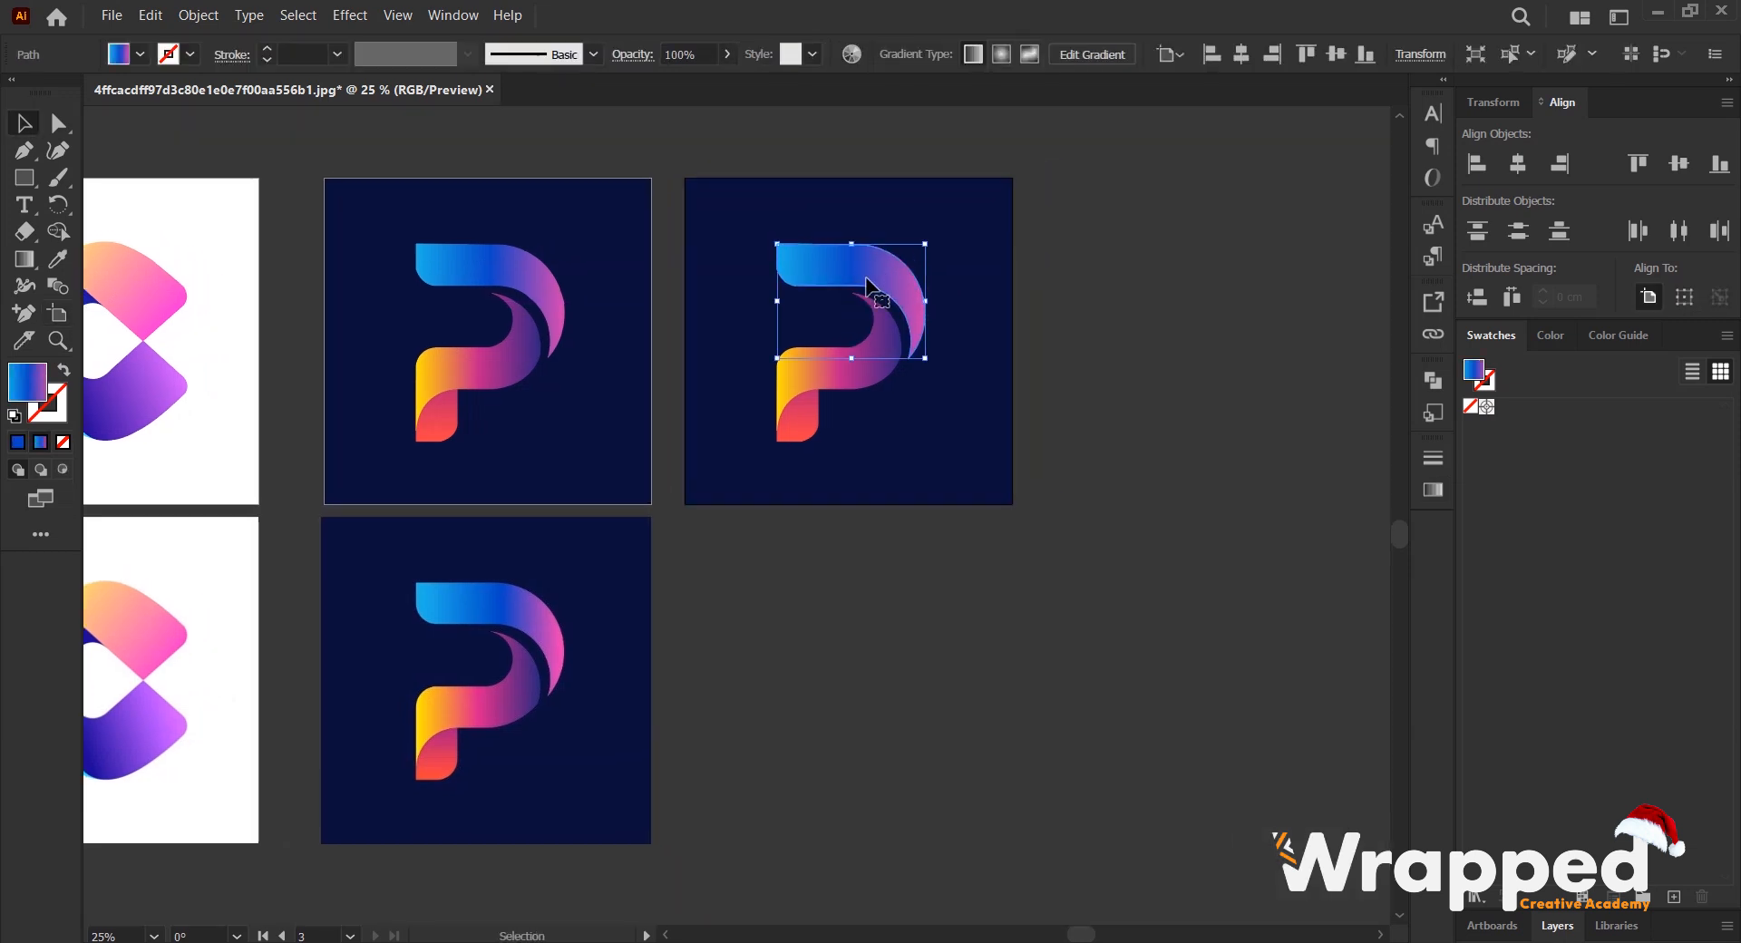
key(Delete)
click(847, 376)
key(Delete)
click(831, 422)
key(Delete)
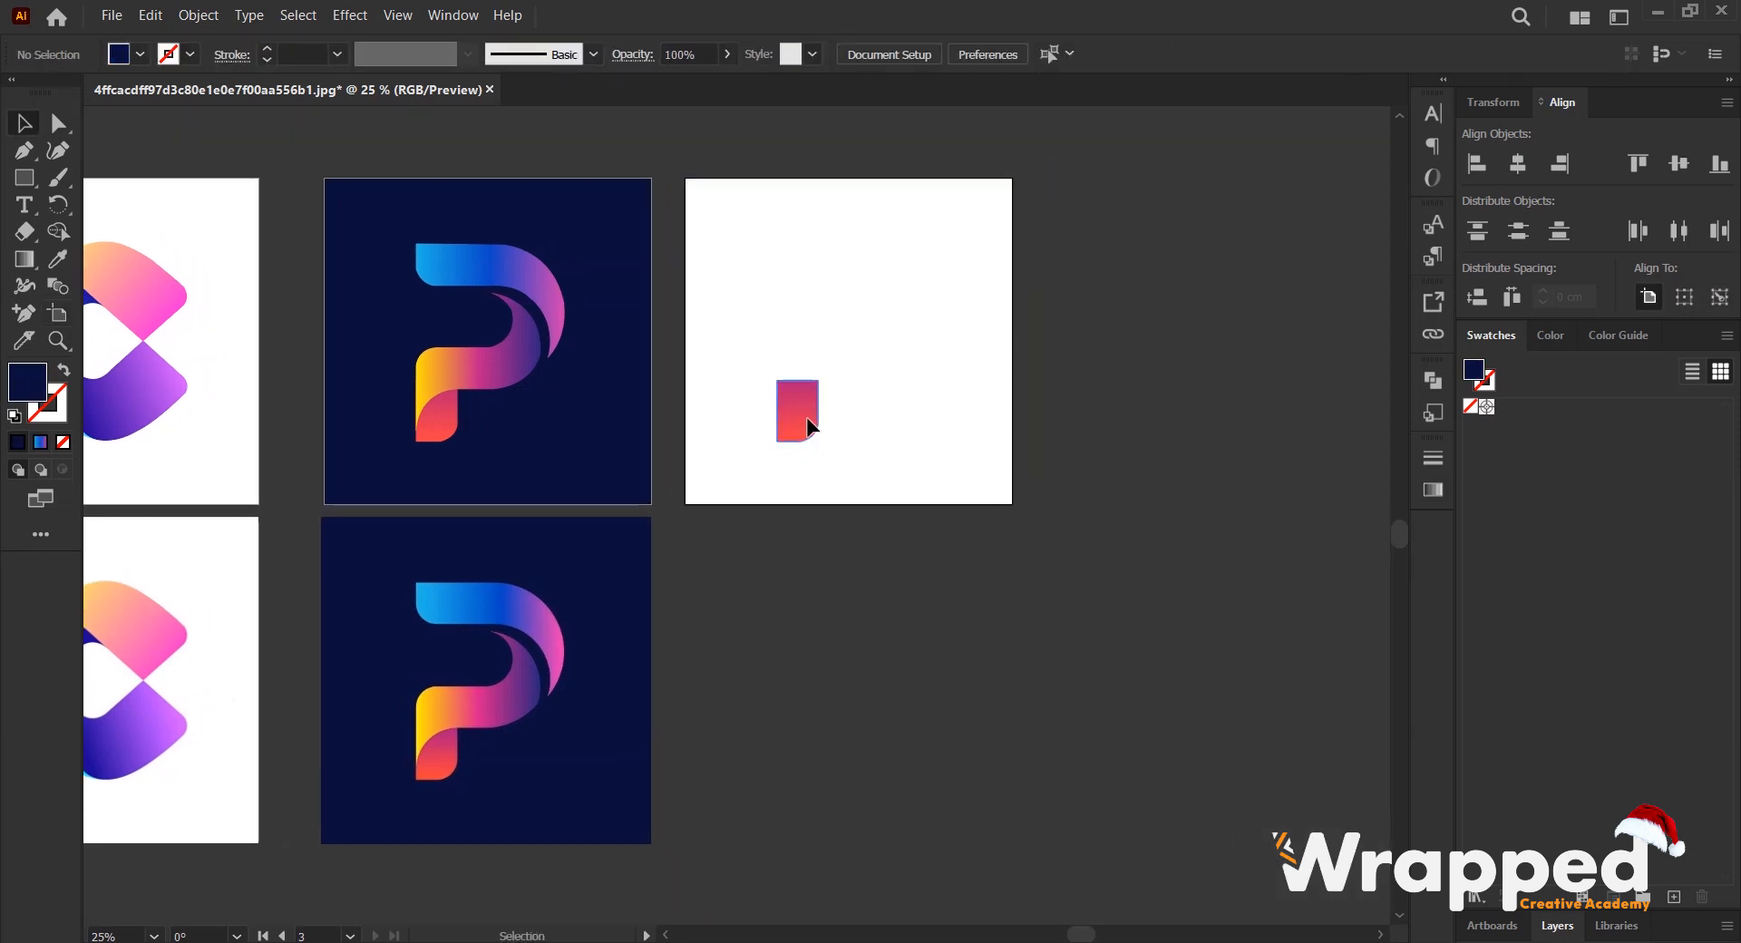
click(810, 403)
key(Delete)
- Place the purple CREATIVA logo image from the Downloads folder onto the empty third artboard
key(alt+Tab)
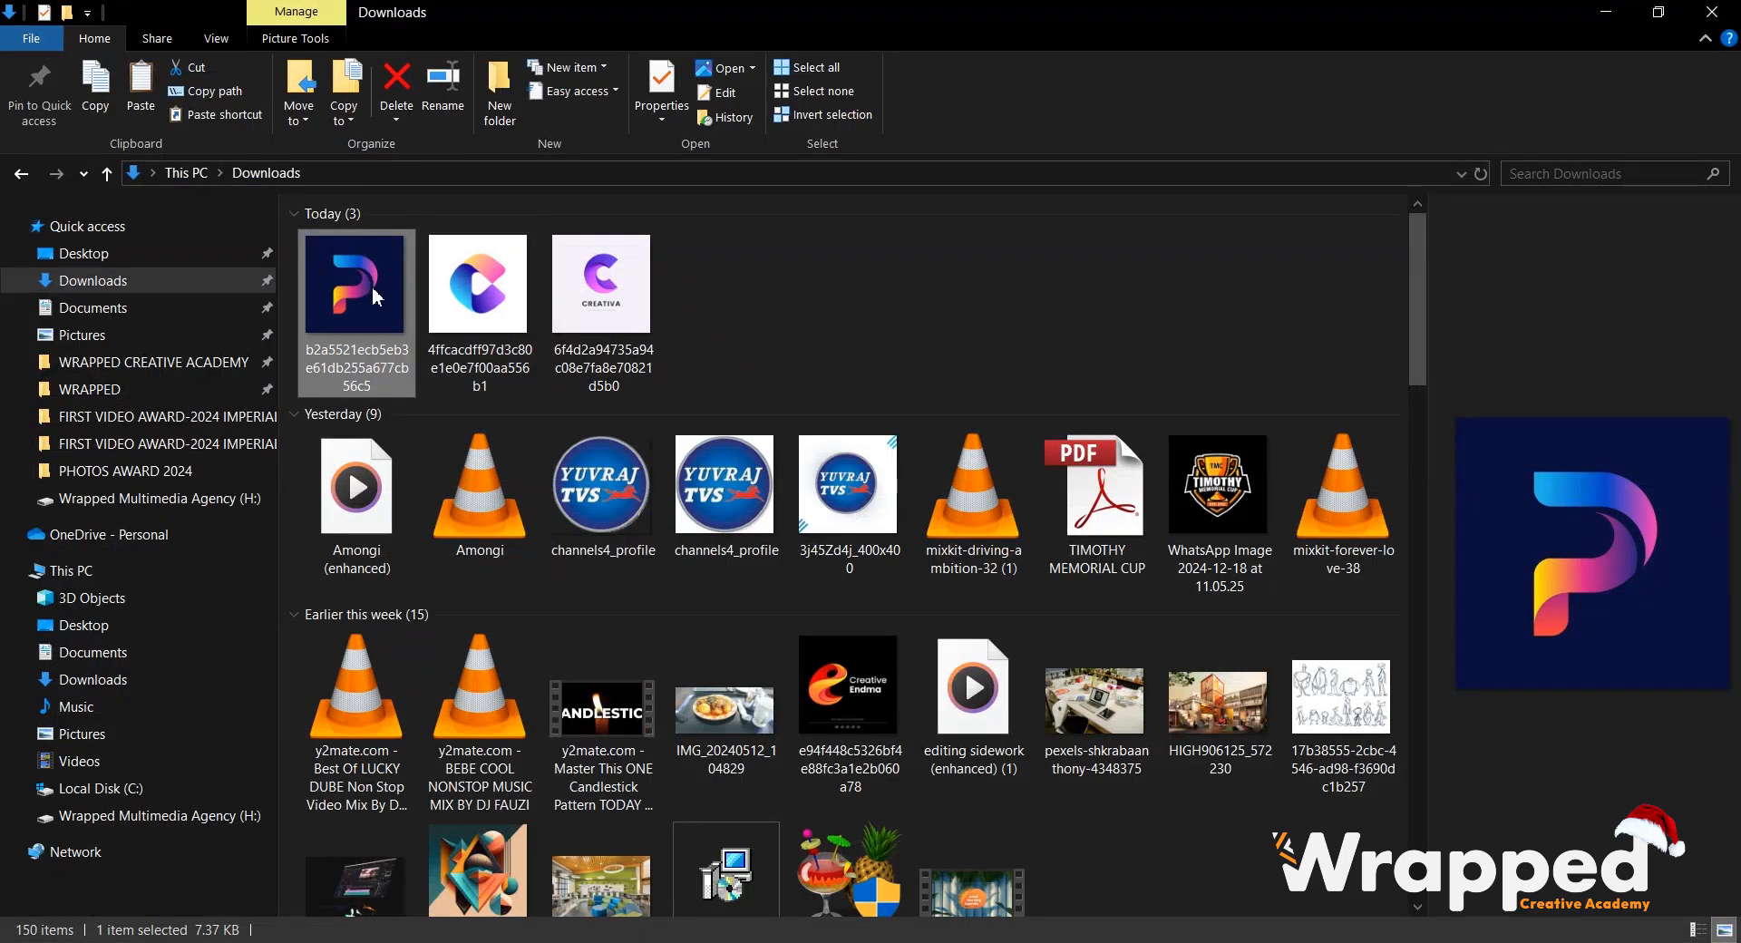
click(499, 309)
drag(612, 272, 857, 360)
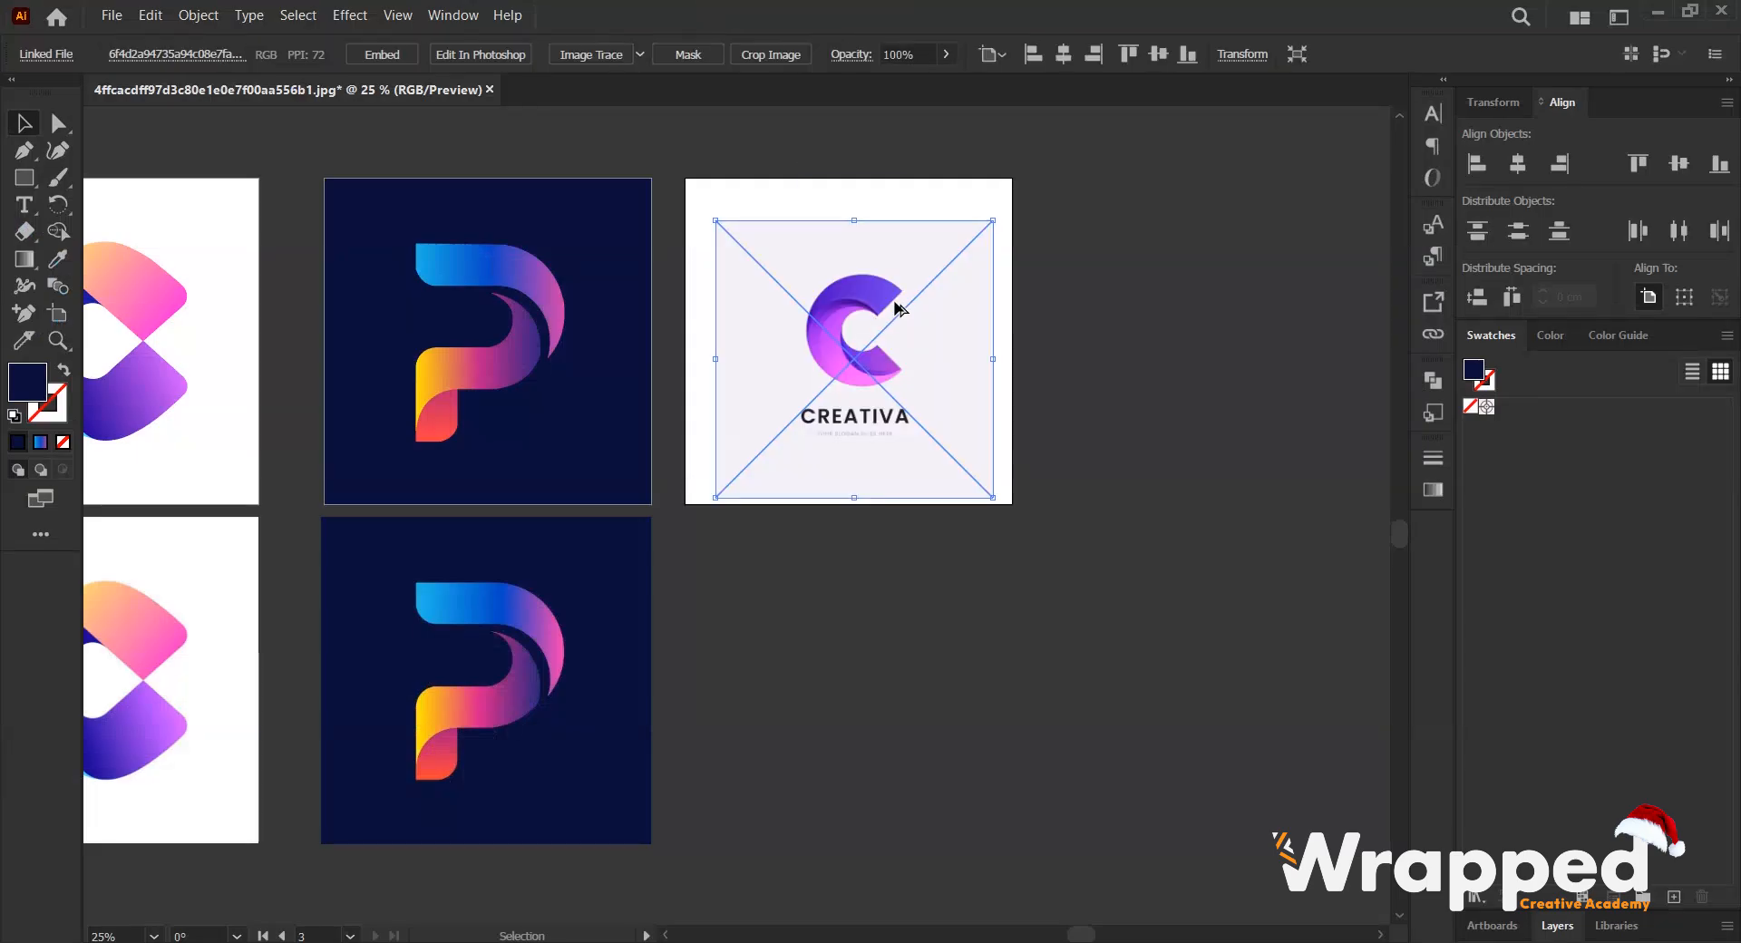
- Align the placed CREATIVA image with the artboard's corner, scale it to fill the artboard, and lock it
scroll(895, 308, up, 2)
drag(705, 379, 644, 295)
drag(990, 691, 1092, 830)
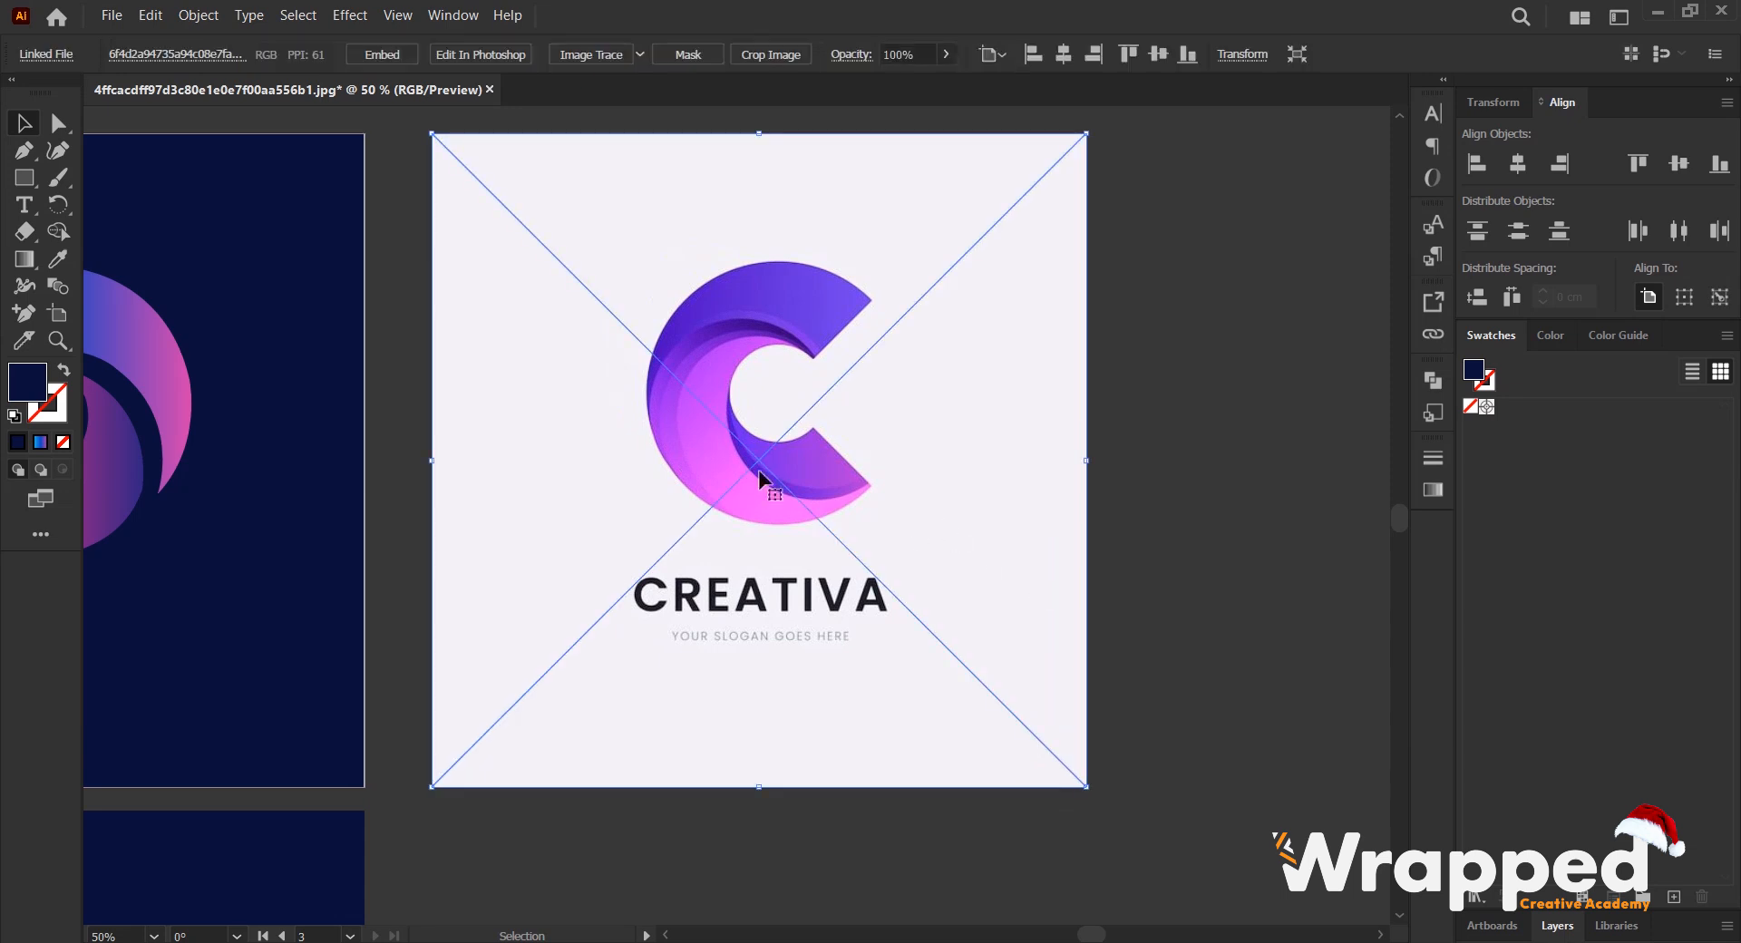
scroll(641, 429, down, 2)
click(676, 247)
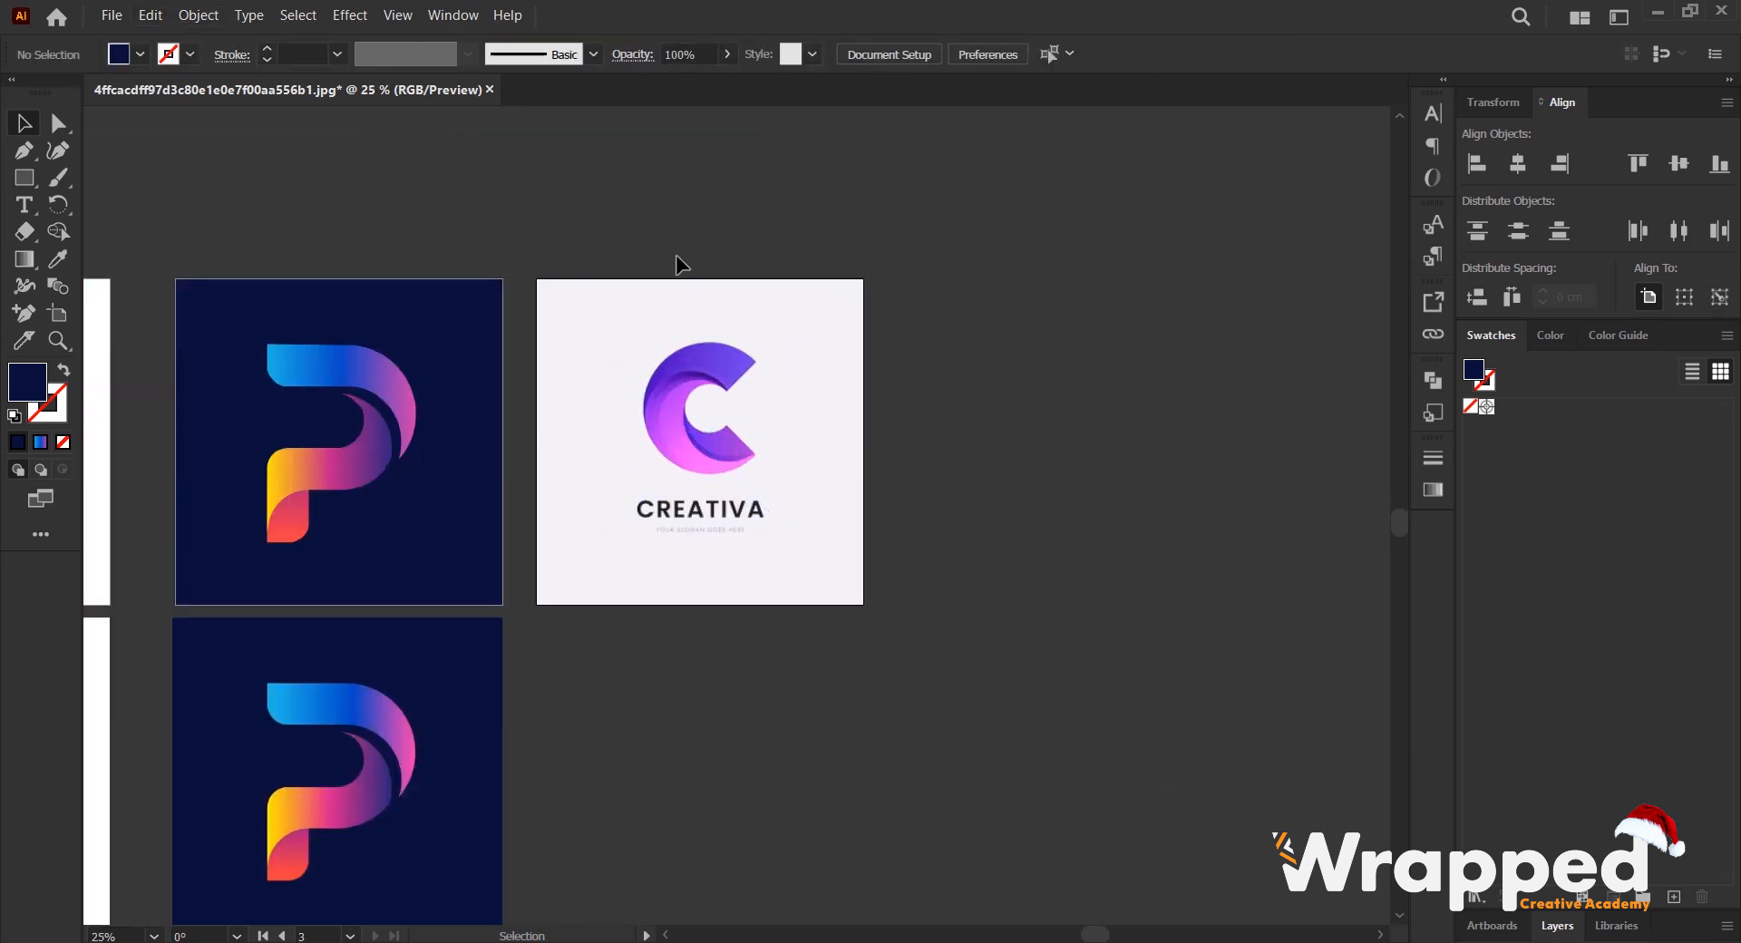
click(708, 388)
key(ctrl+2)
- Trace the inner curve of the C's lower purple blade with the Pen tool, from its thin tip to the corner of its straight end
scroll(736, 480, up, 2)
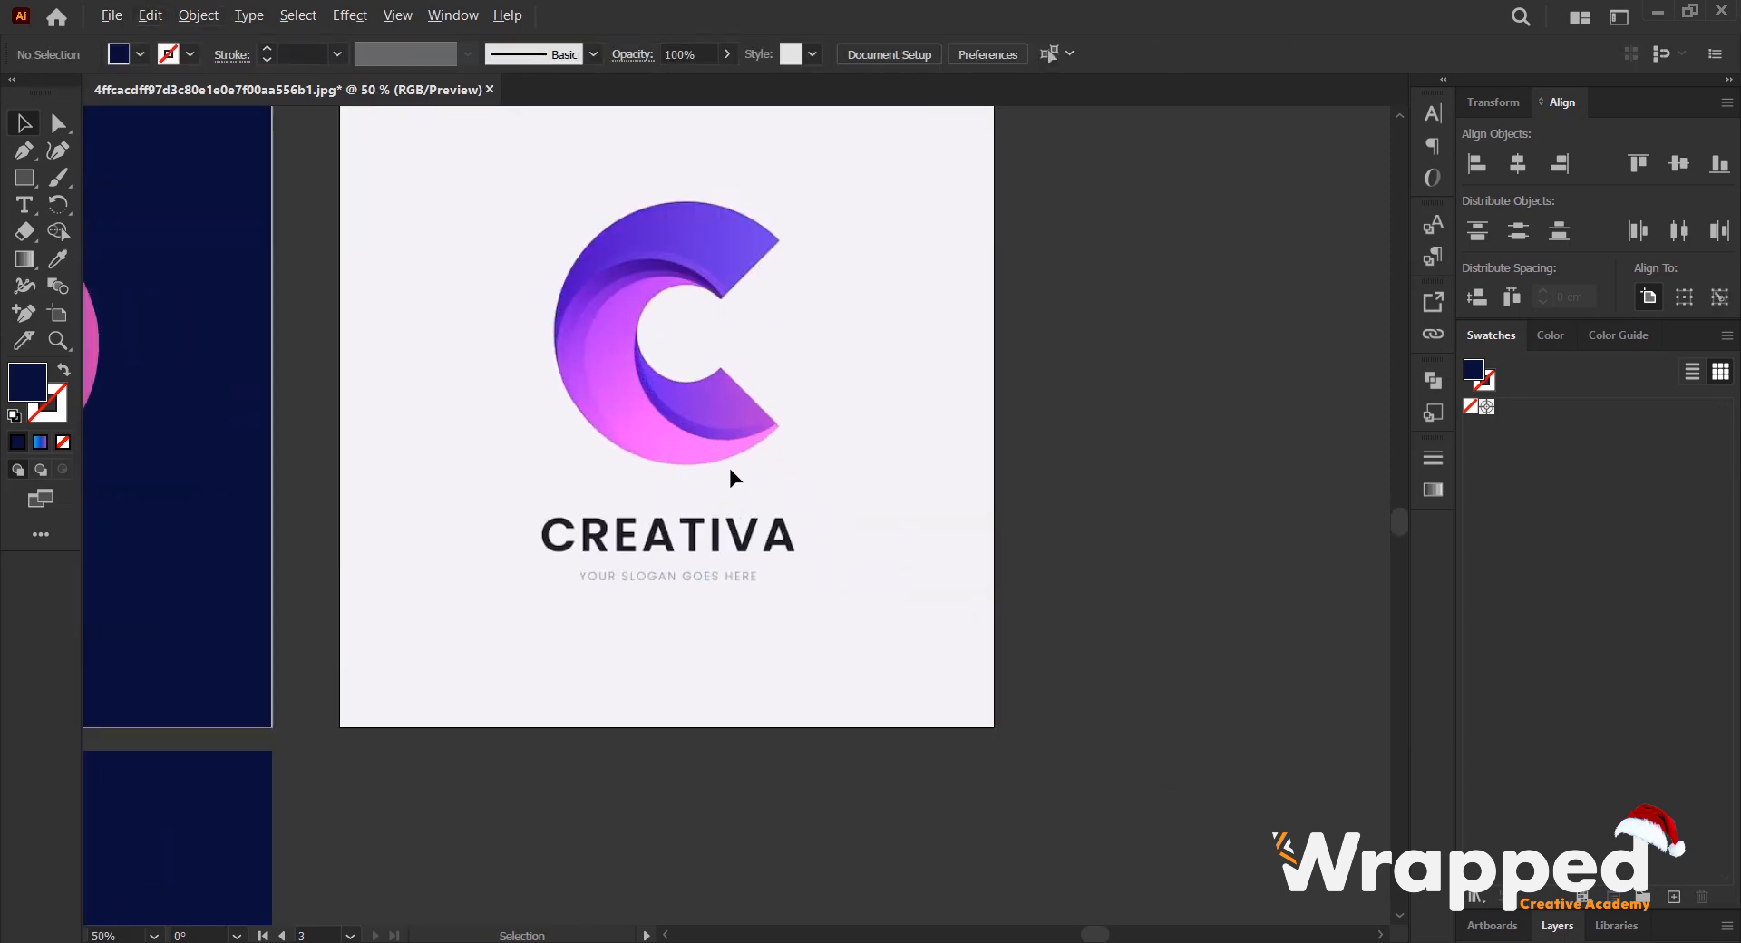
drag(640, 276, 789, 390)
scroll(787, 350, up, 3)
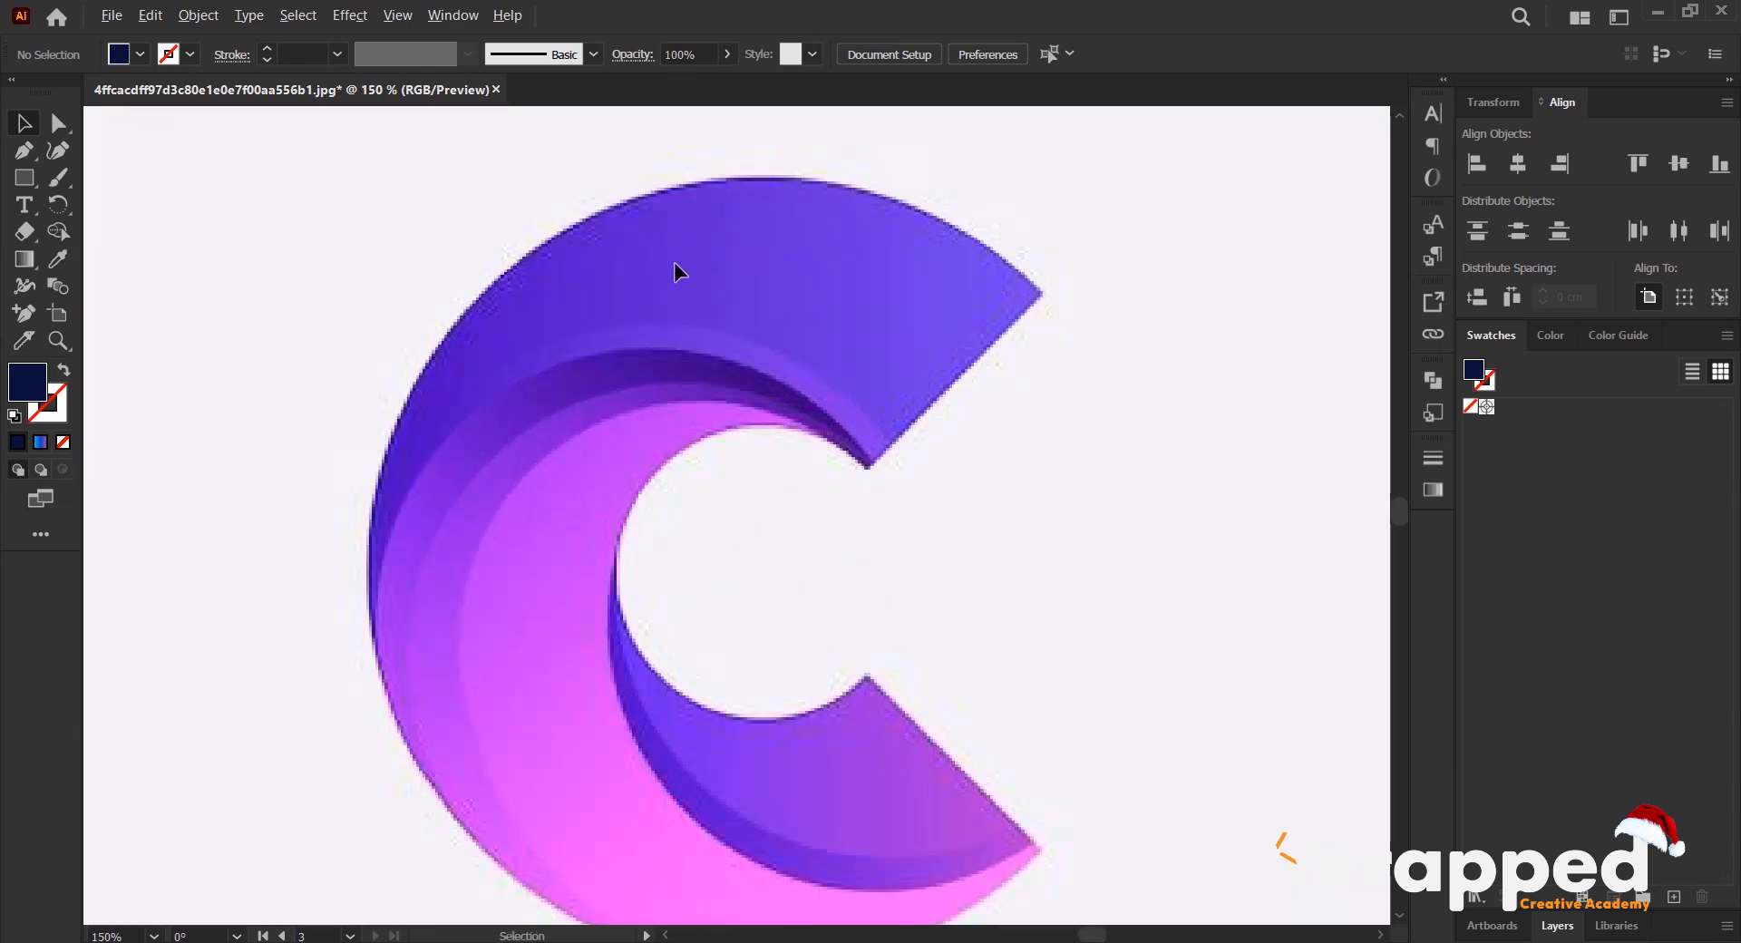
key(p)
drag(945, 336, 991, 312)
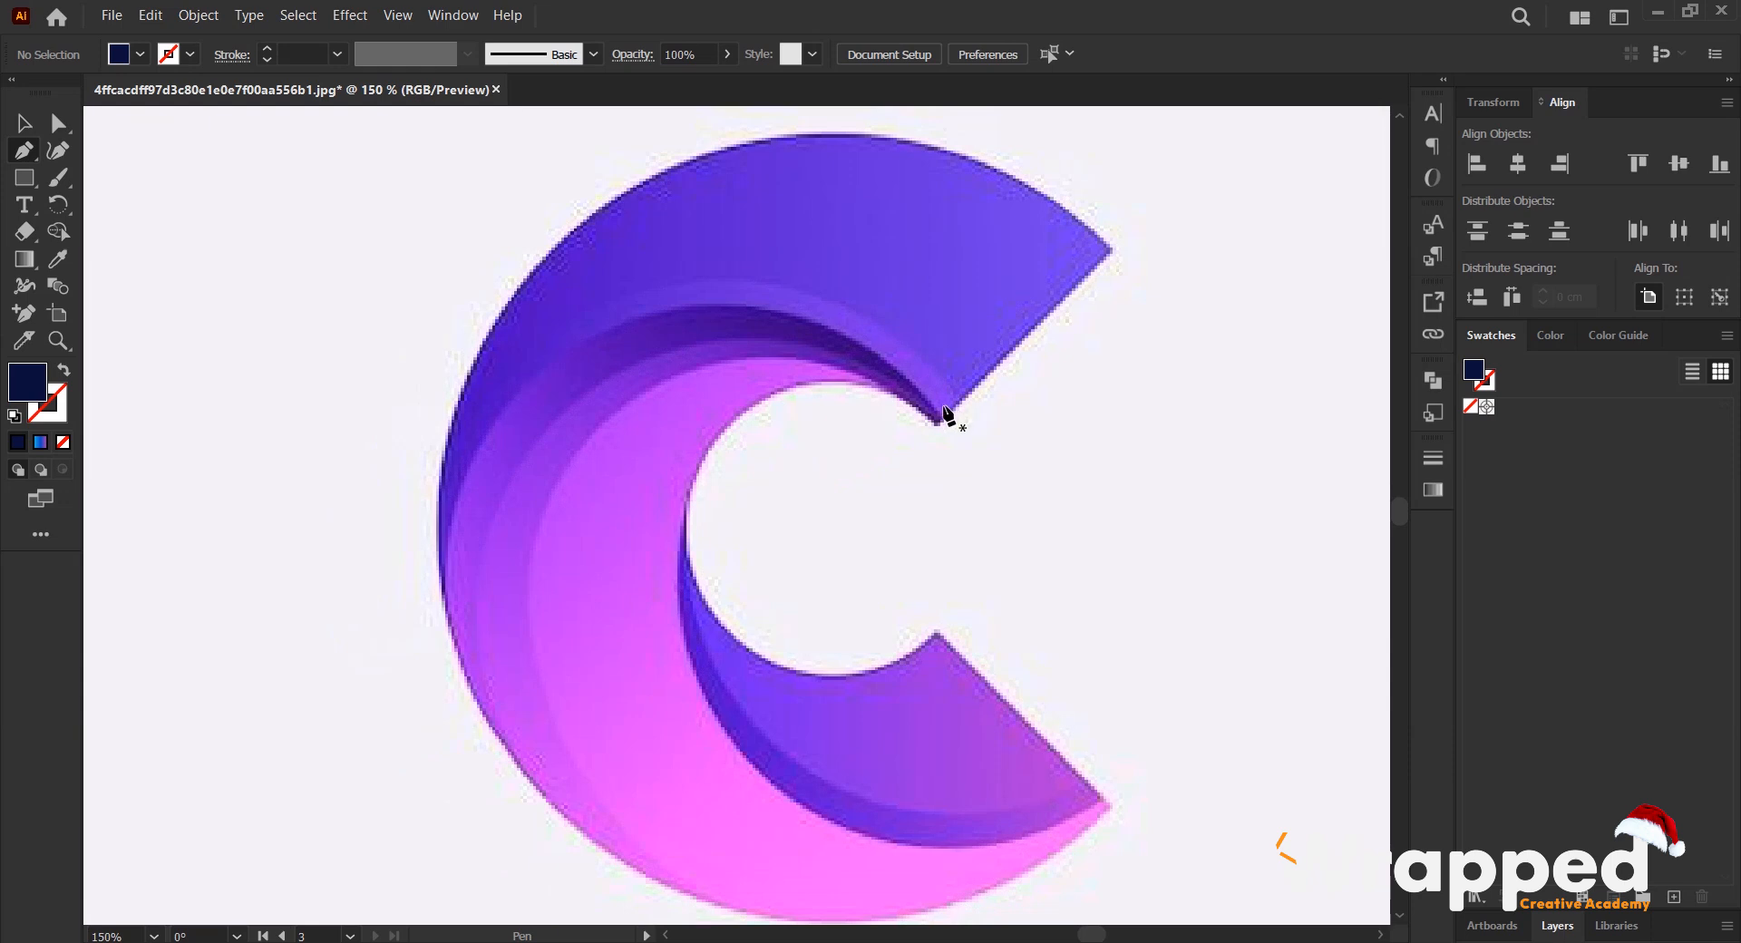
scroll(945, 415, down, 1)
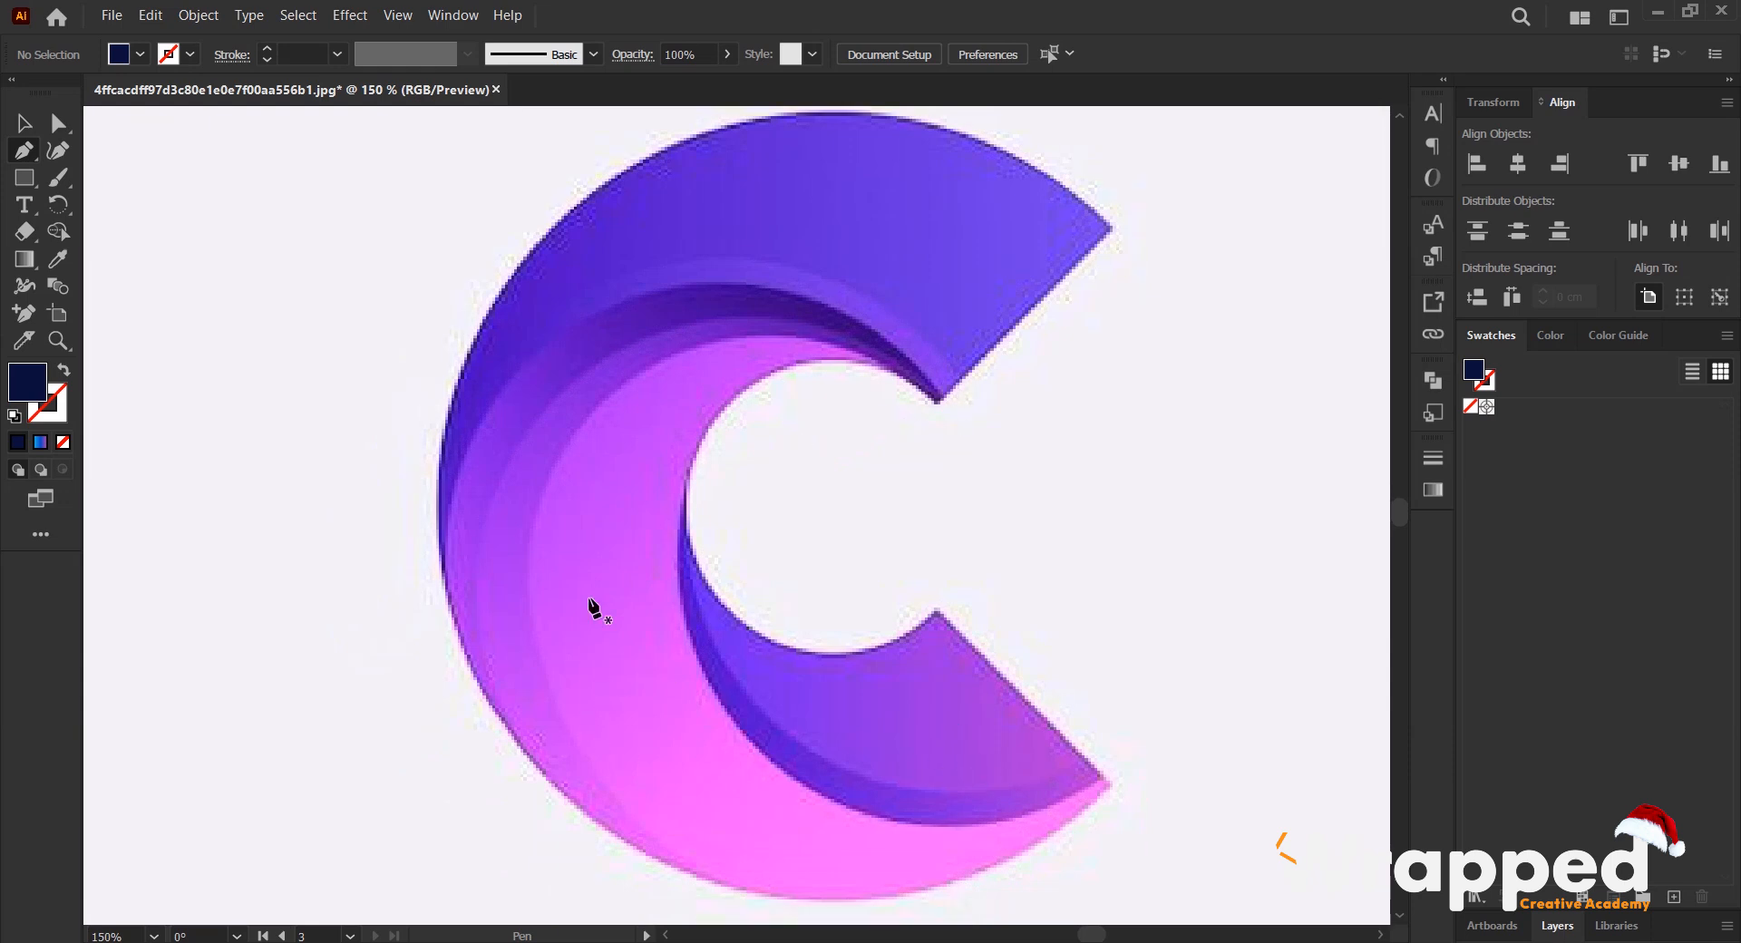
scroll(639, 545, down, 3)
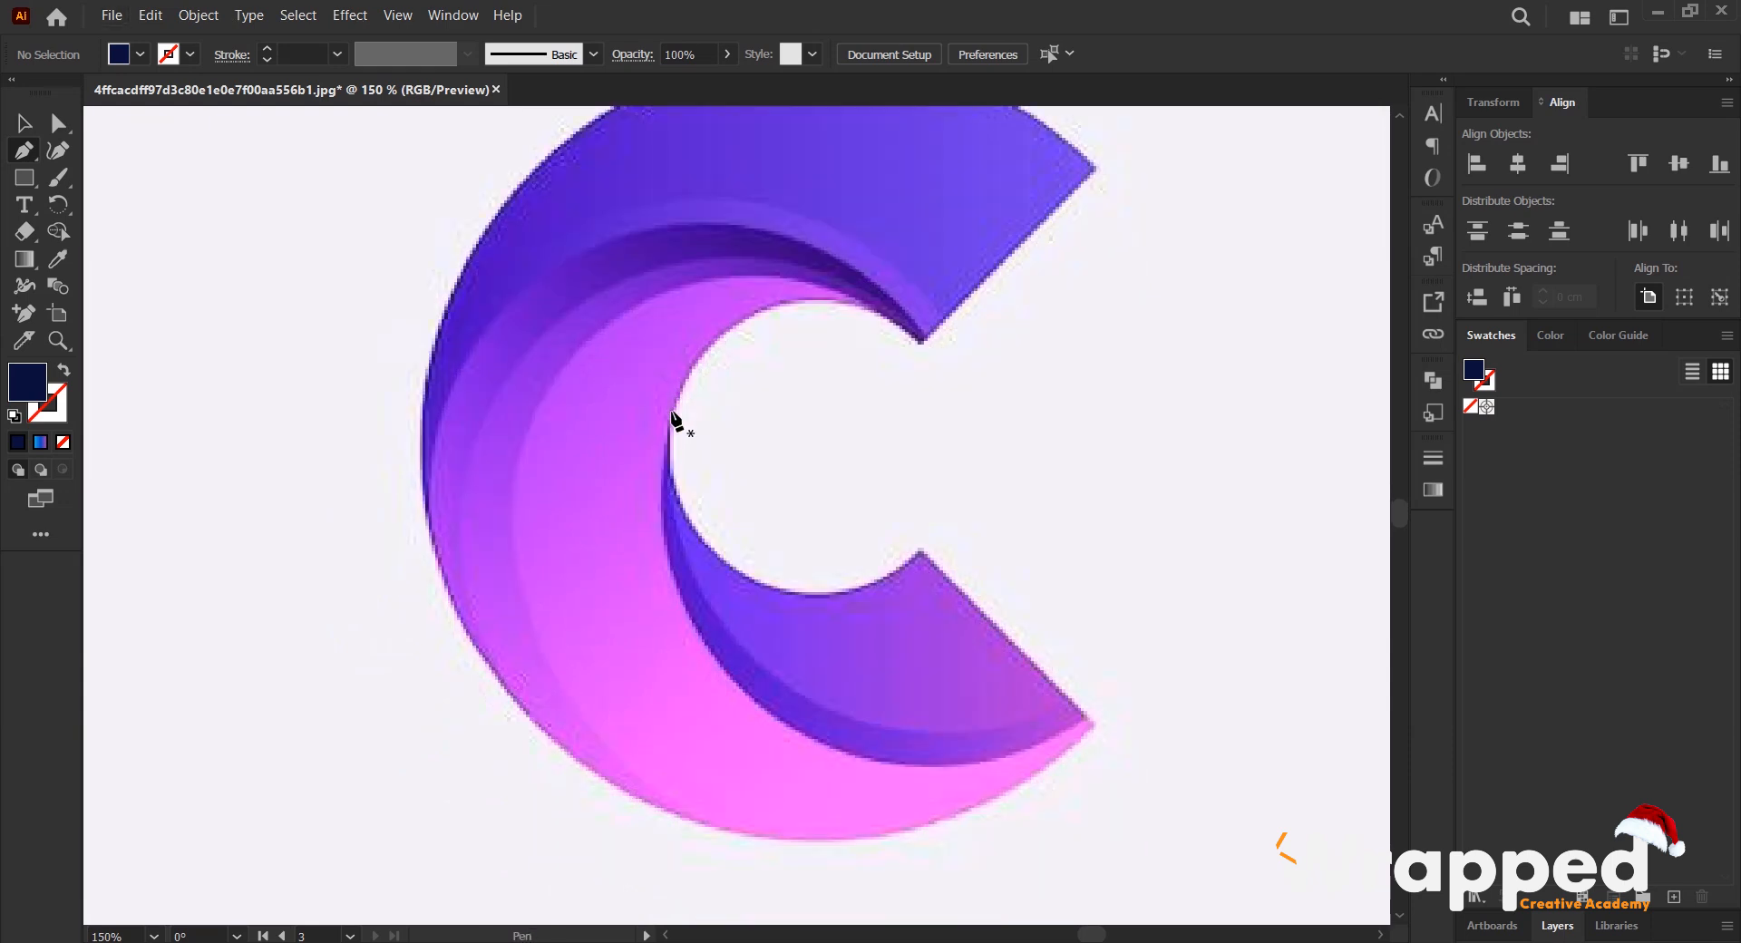
click(670, 422)
scroll(682, 544, up, 1)
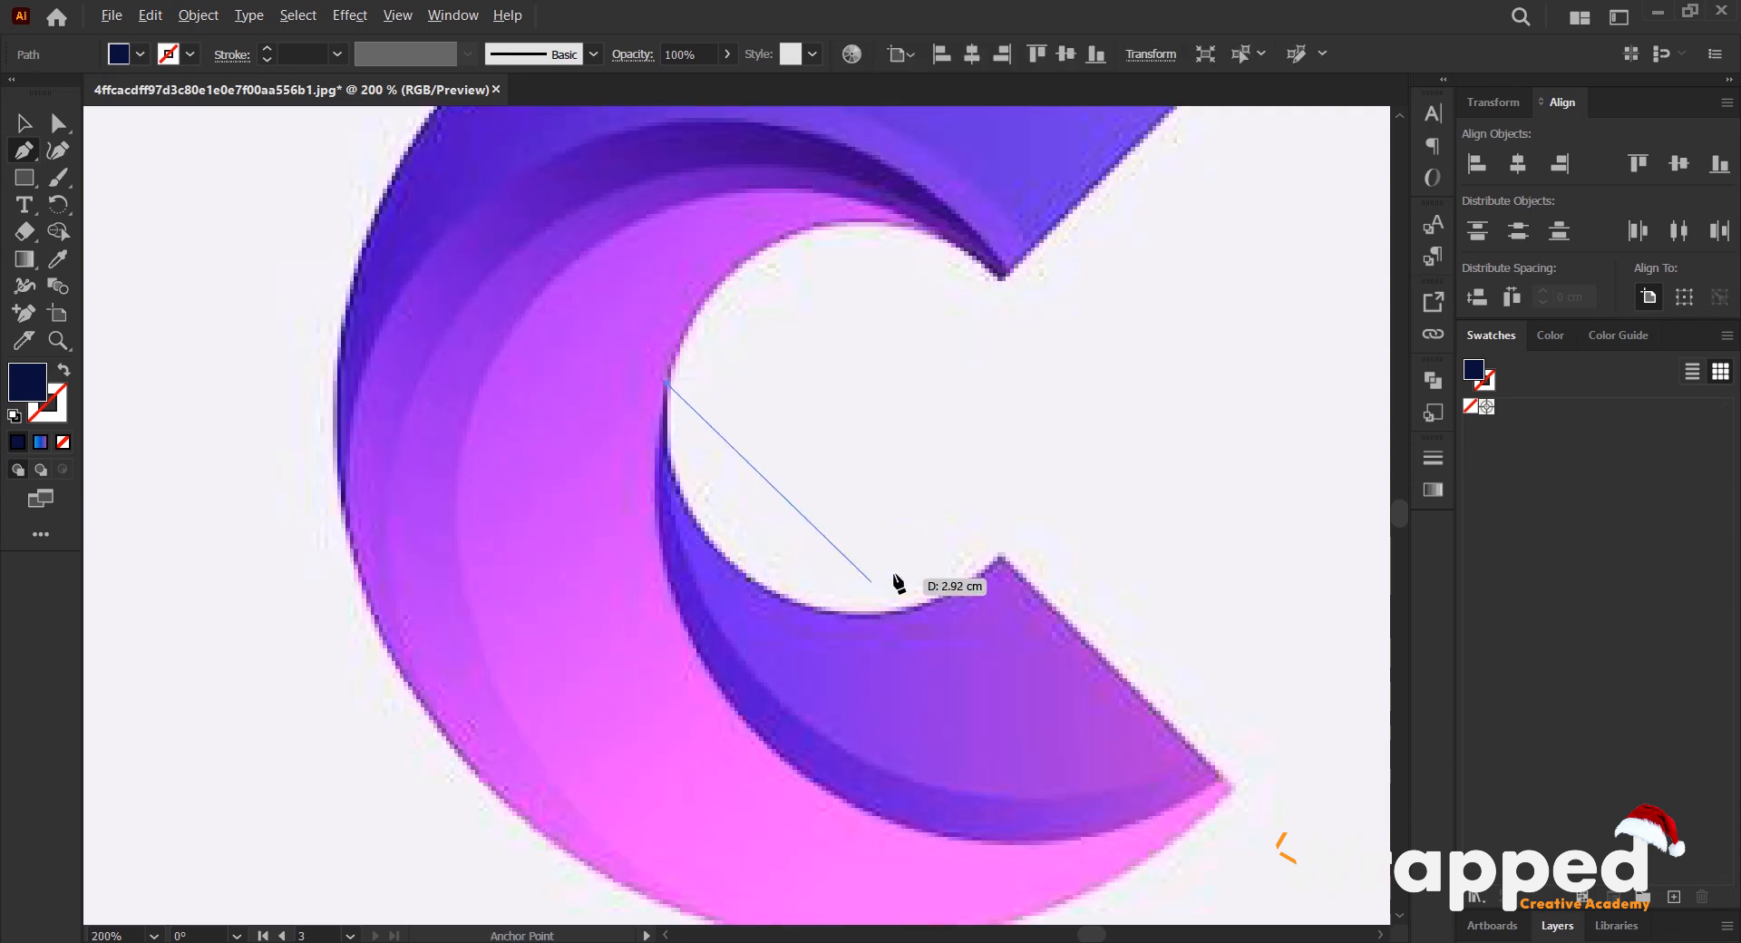
drag(803, 603, 961, 647)
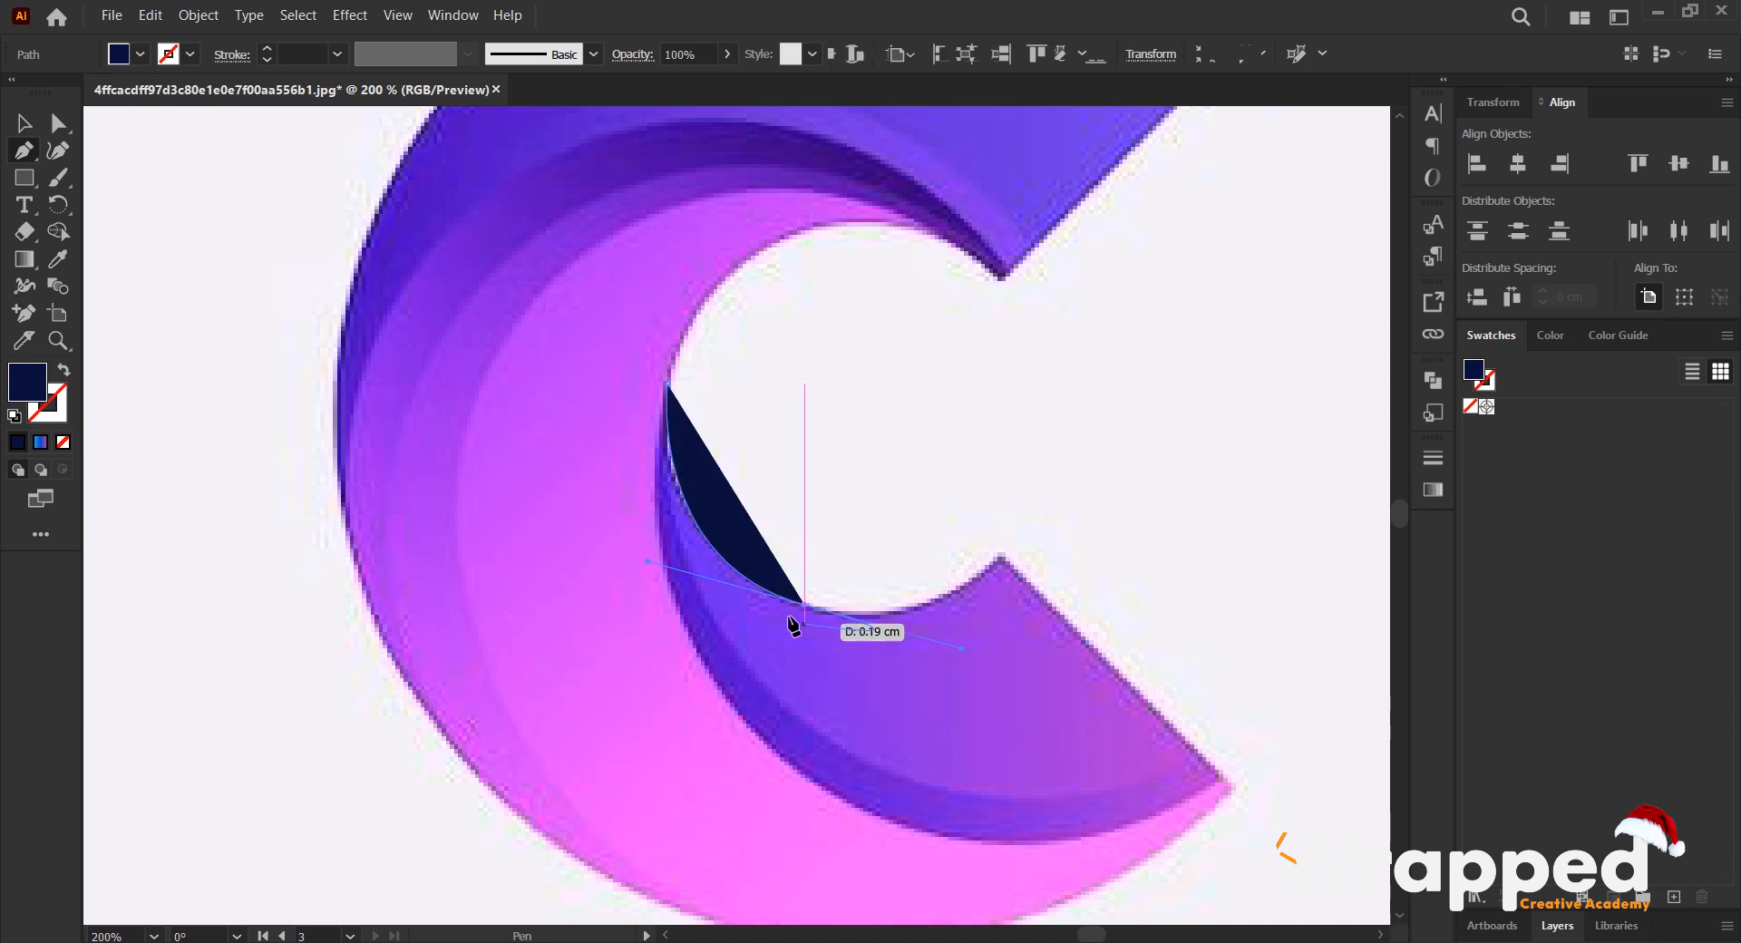
click(805, 604)
scroll(888, 622, up, 2)
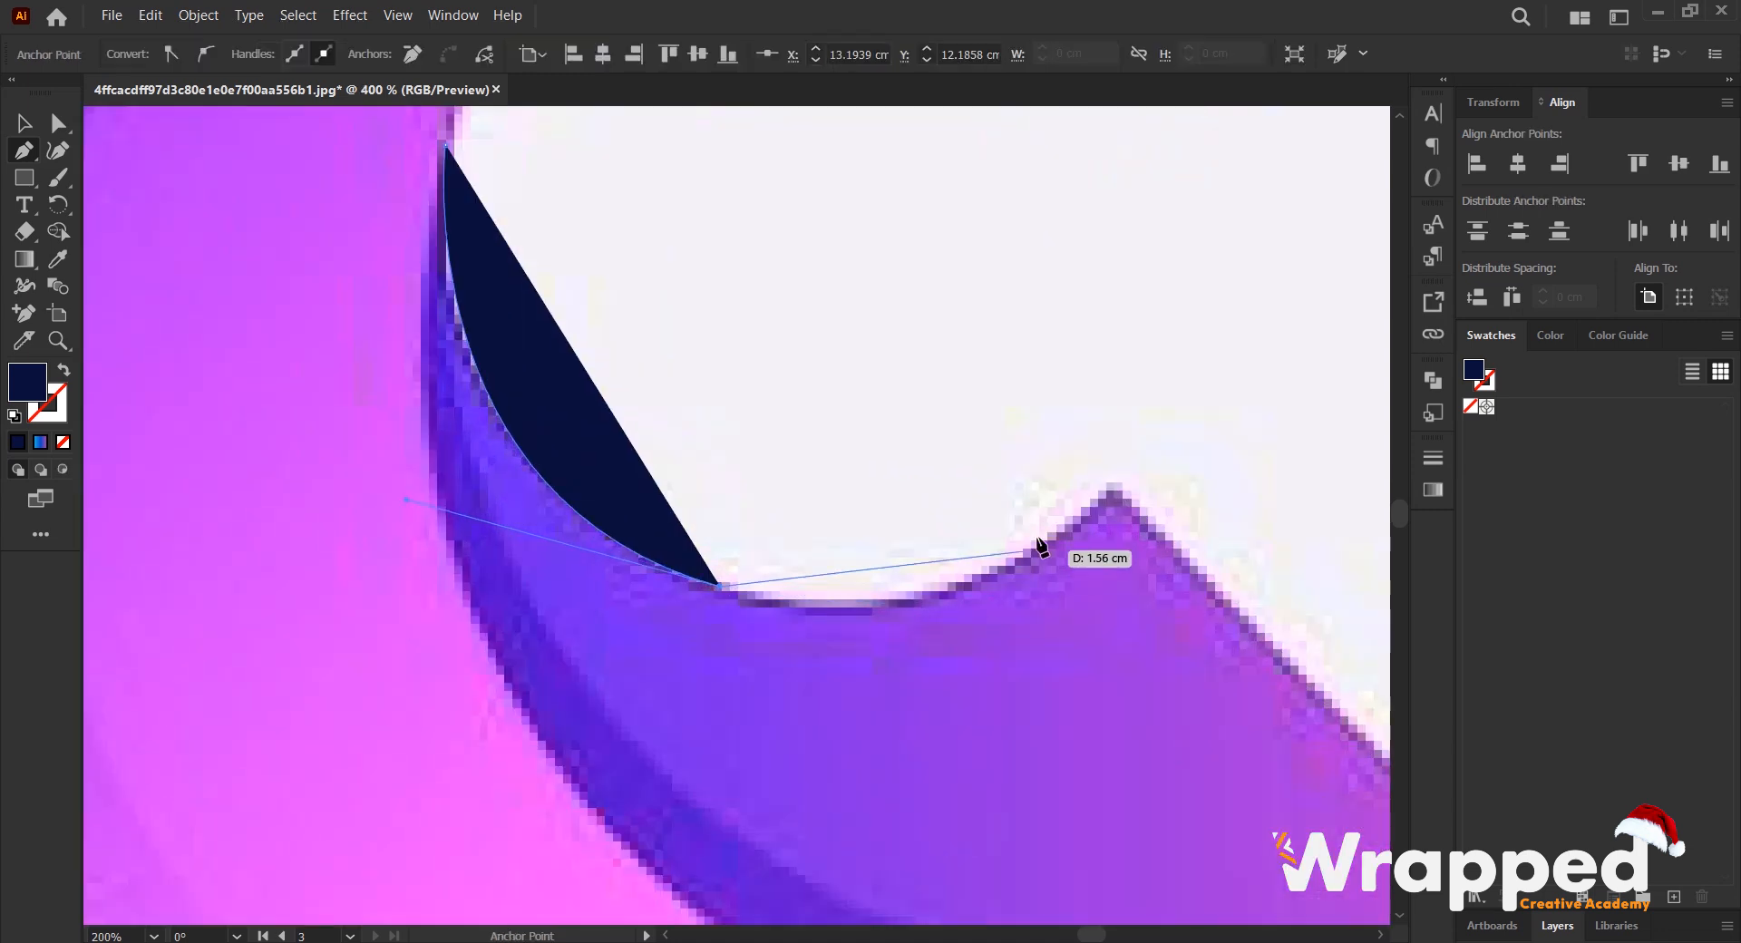
drag(1114, 486, 1286, 290)
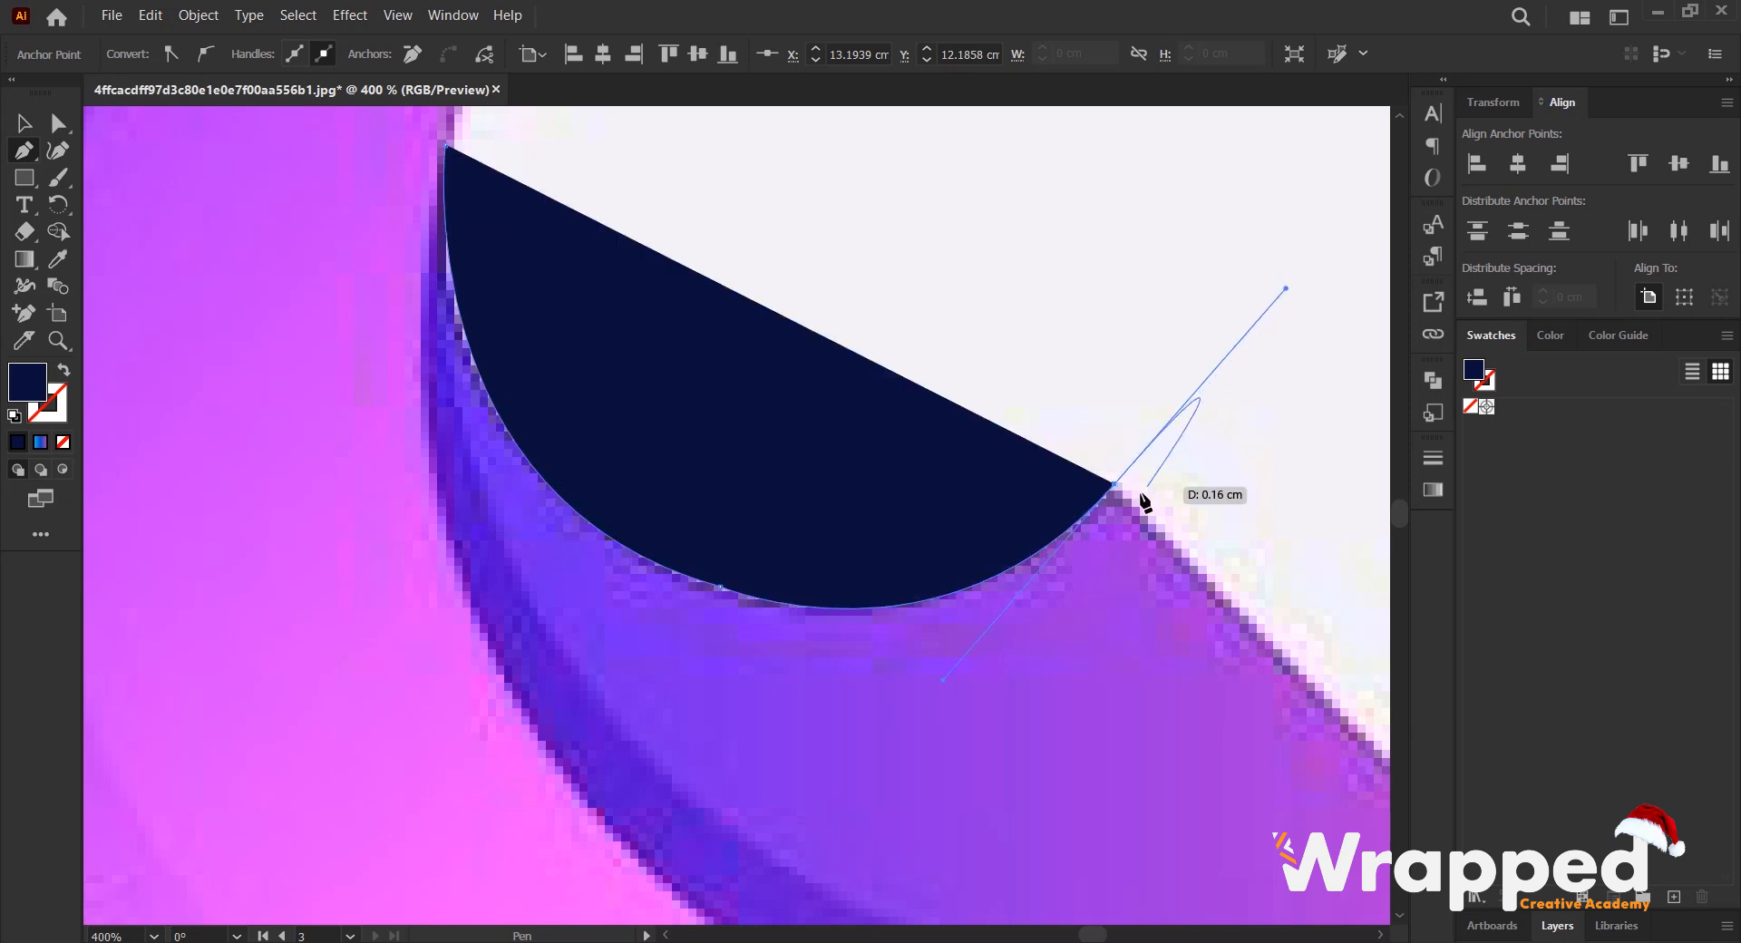
click(1114, 487)
- Continue the blade's outline along its straight end and outer curve, closing the path at the thin tip
scroll(1114, 490, down, 2)
drag(1148, 635, 902, 486)
click(1065, 563)
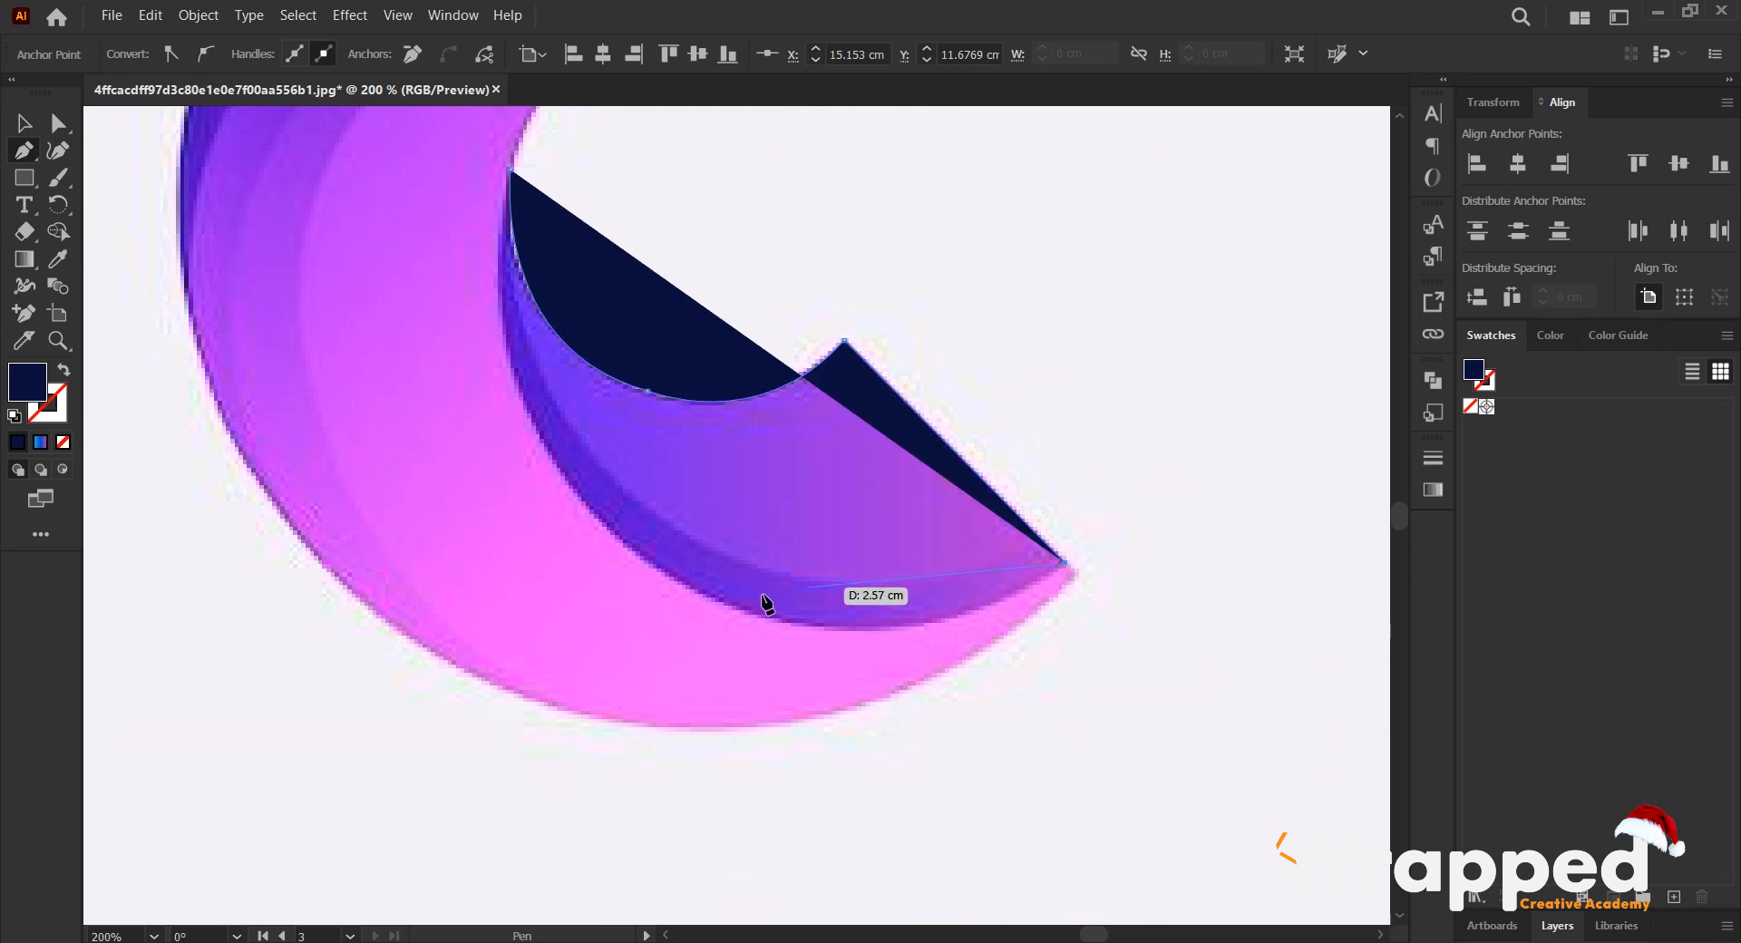
drag(557, 535, 559, 553)
click(752, 612)
drag(501, 292, 476, 258)
click(500, 522)
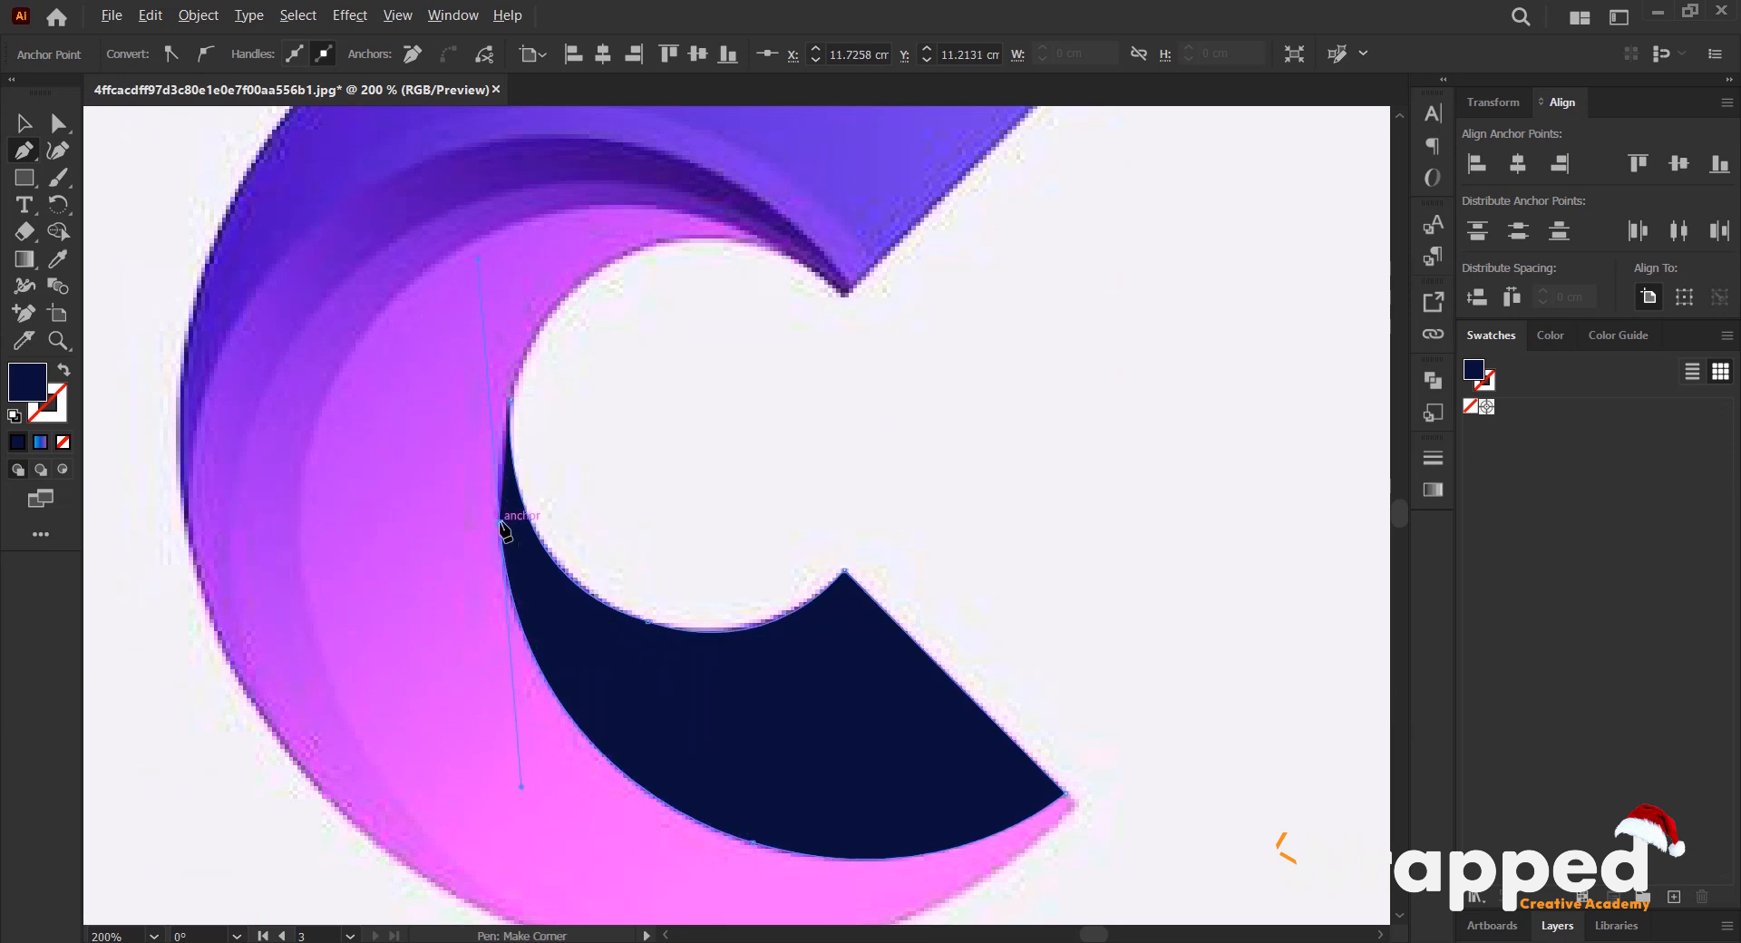
drag(510, 400, 529, 358)
scroll(551, 492, down, 2)
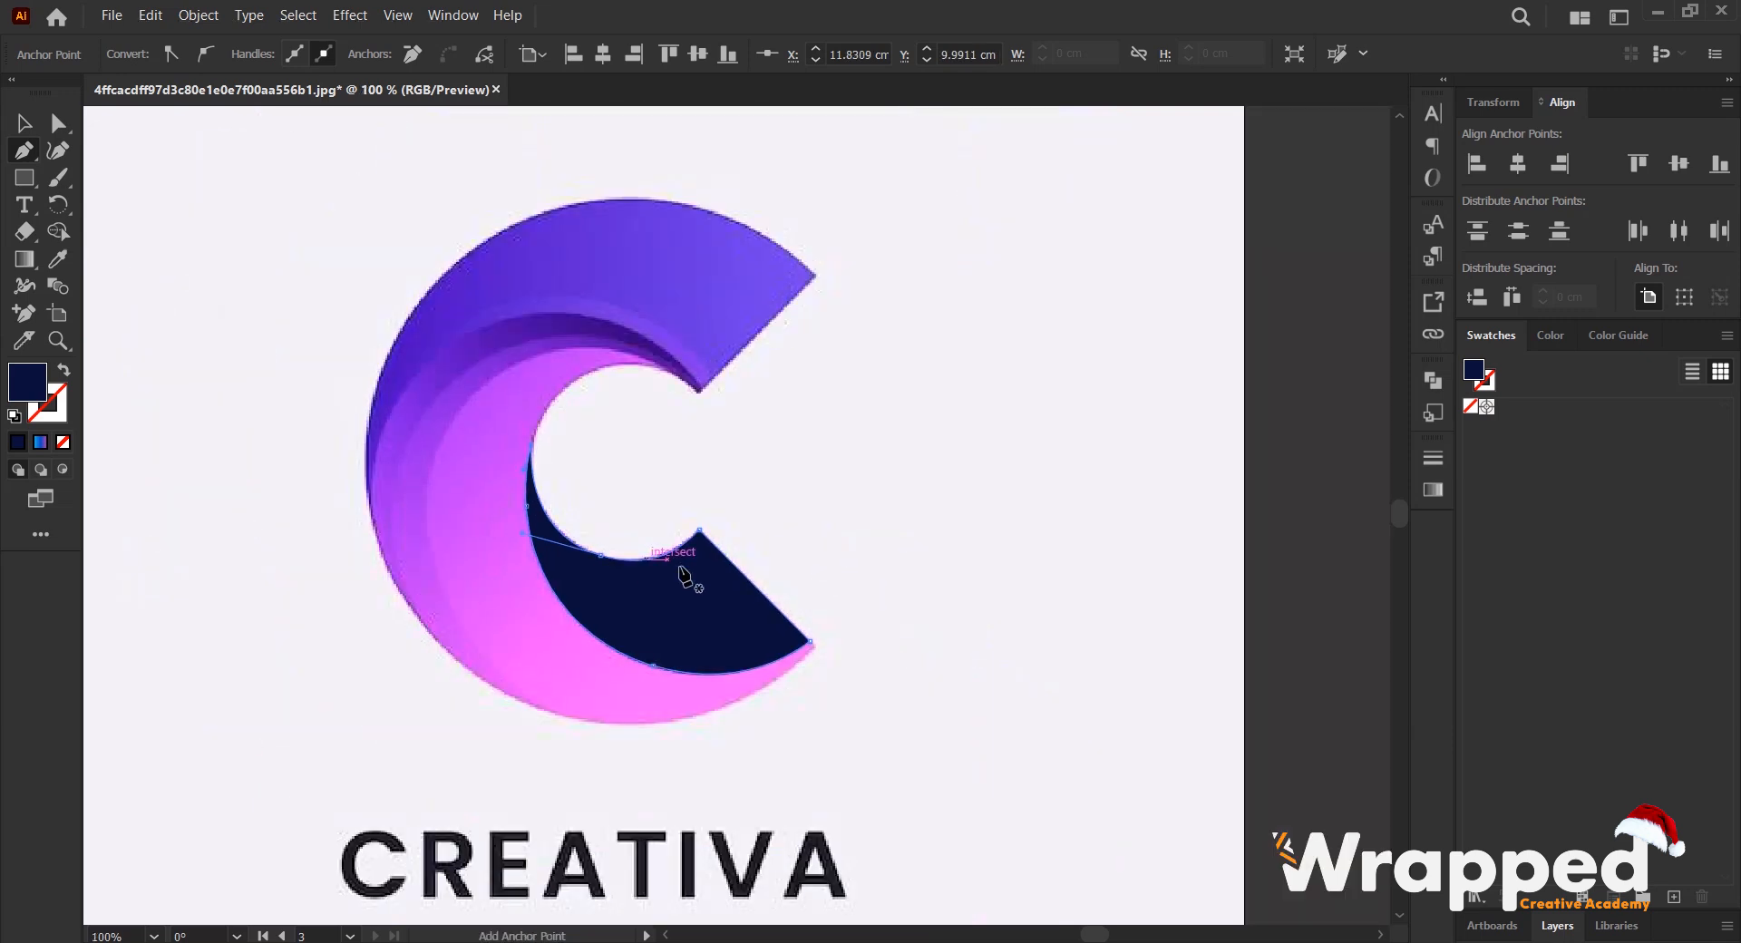
- Move the traced navy blade shape sideways off the C to uncover the reference logo
key(v)
scroll(642, 631, up, 1)
scroll(733, 588, down, 2)
drag(804, 614, 1161, 617)
scroll(828, 619, up, 1)
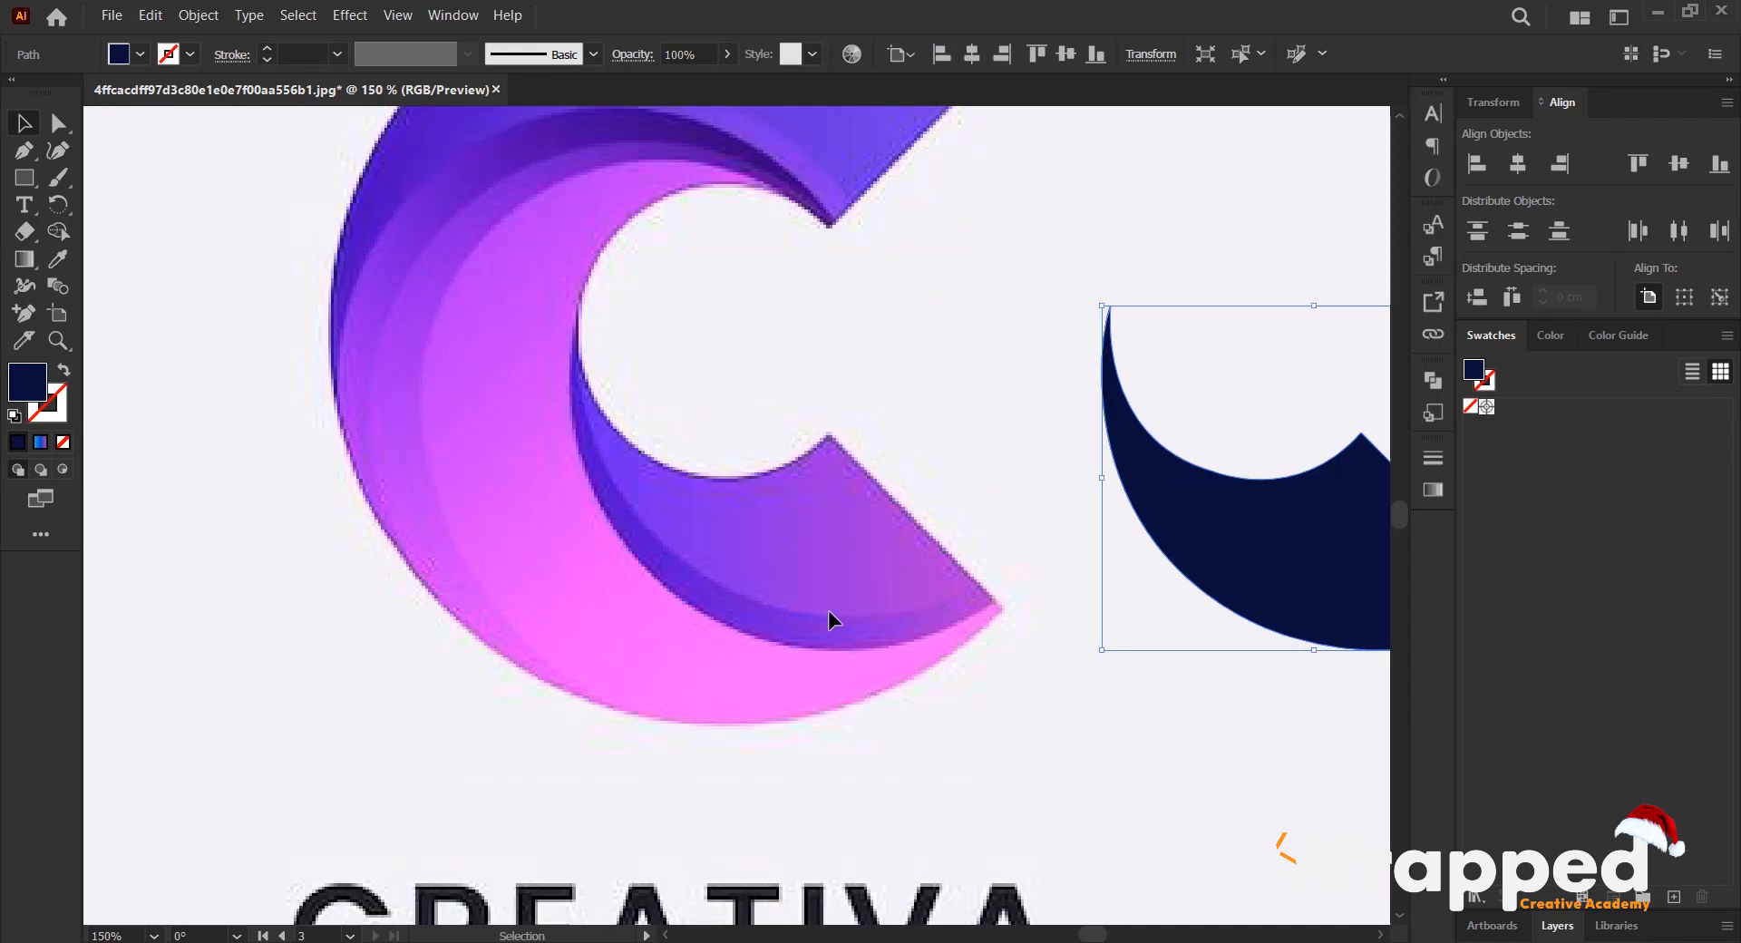
- Trace the inner curve of the C's pink crescent with the Pen tool, from its upper tip to its pointed lower end
scroll(594, 581, down, 1)
key(p)
scroll(632, 313, up, 1)
click(694, 323)
drag(502, 447, 472, 630)
scroll(525, 580, down, 2)
drag(501, 457, 550, 594)
drag(550, 594, 632, 701)
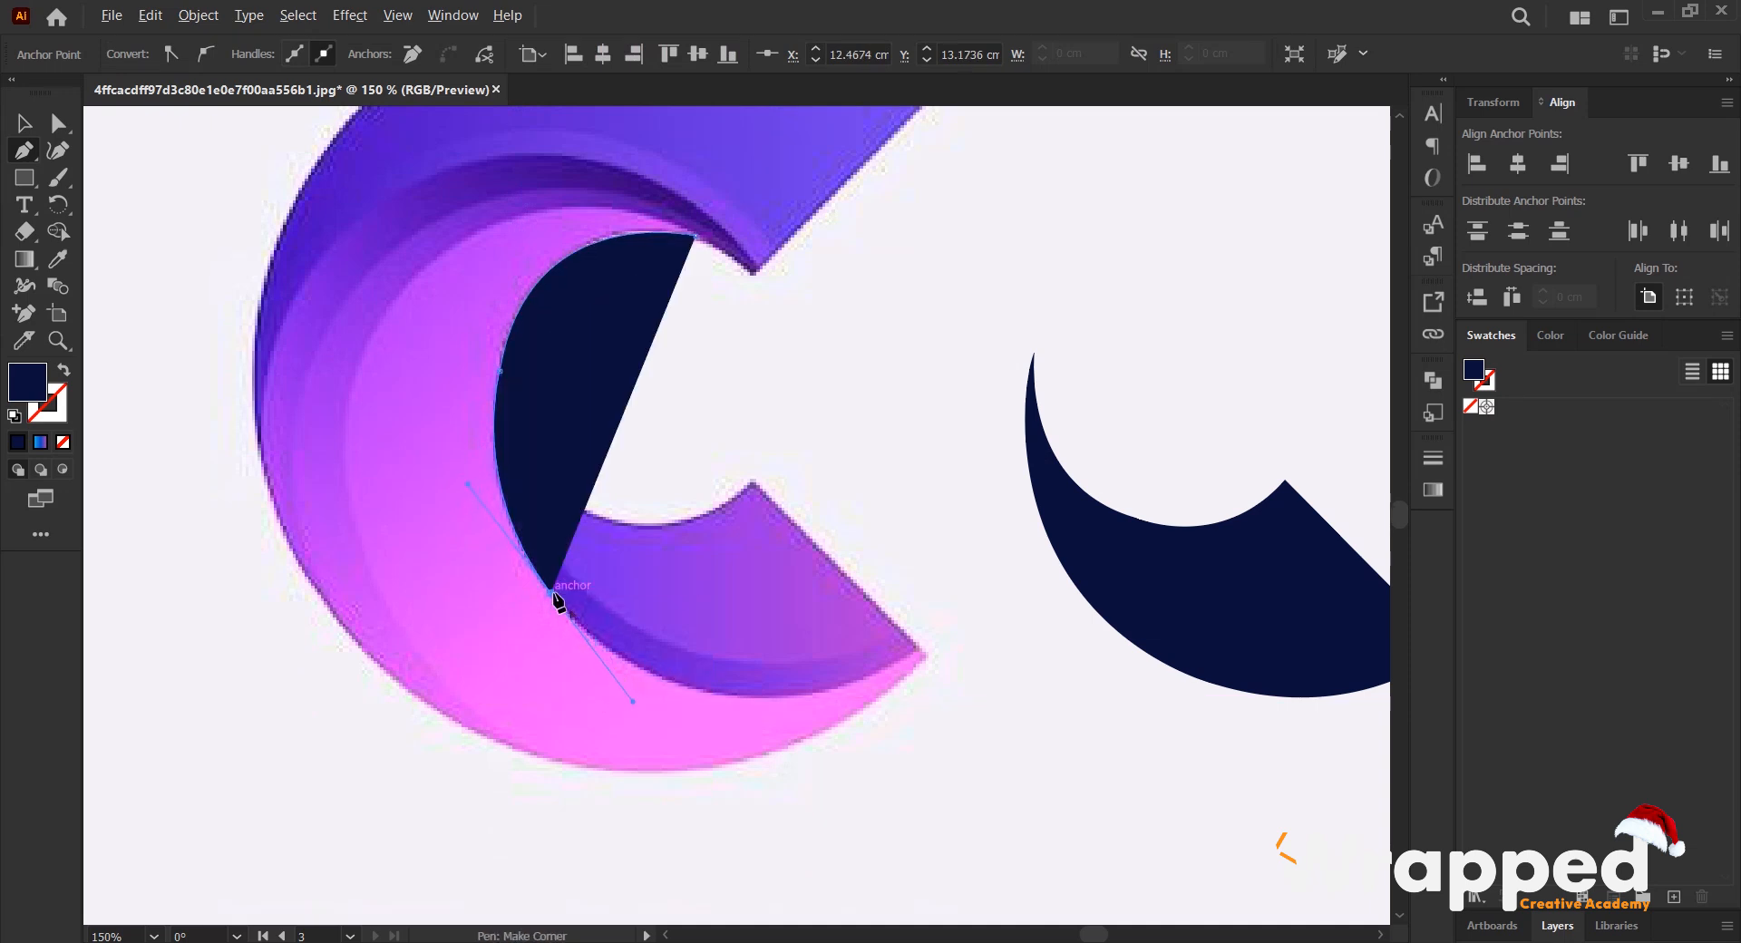
click(551, 595)
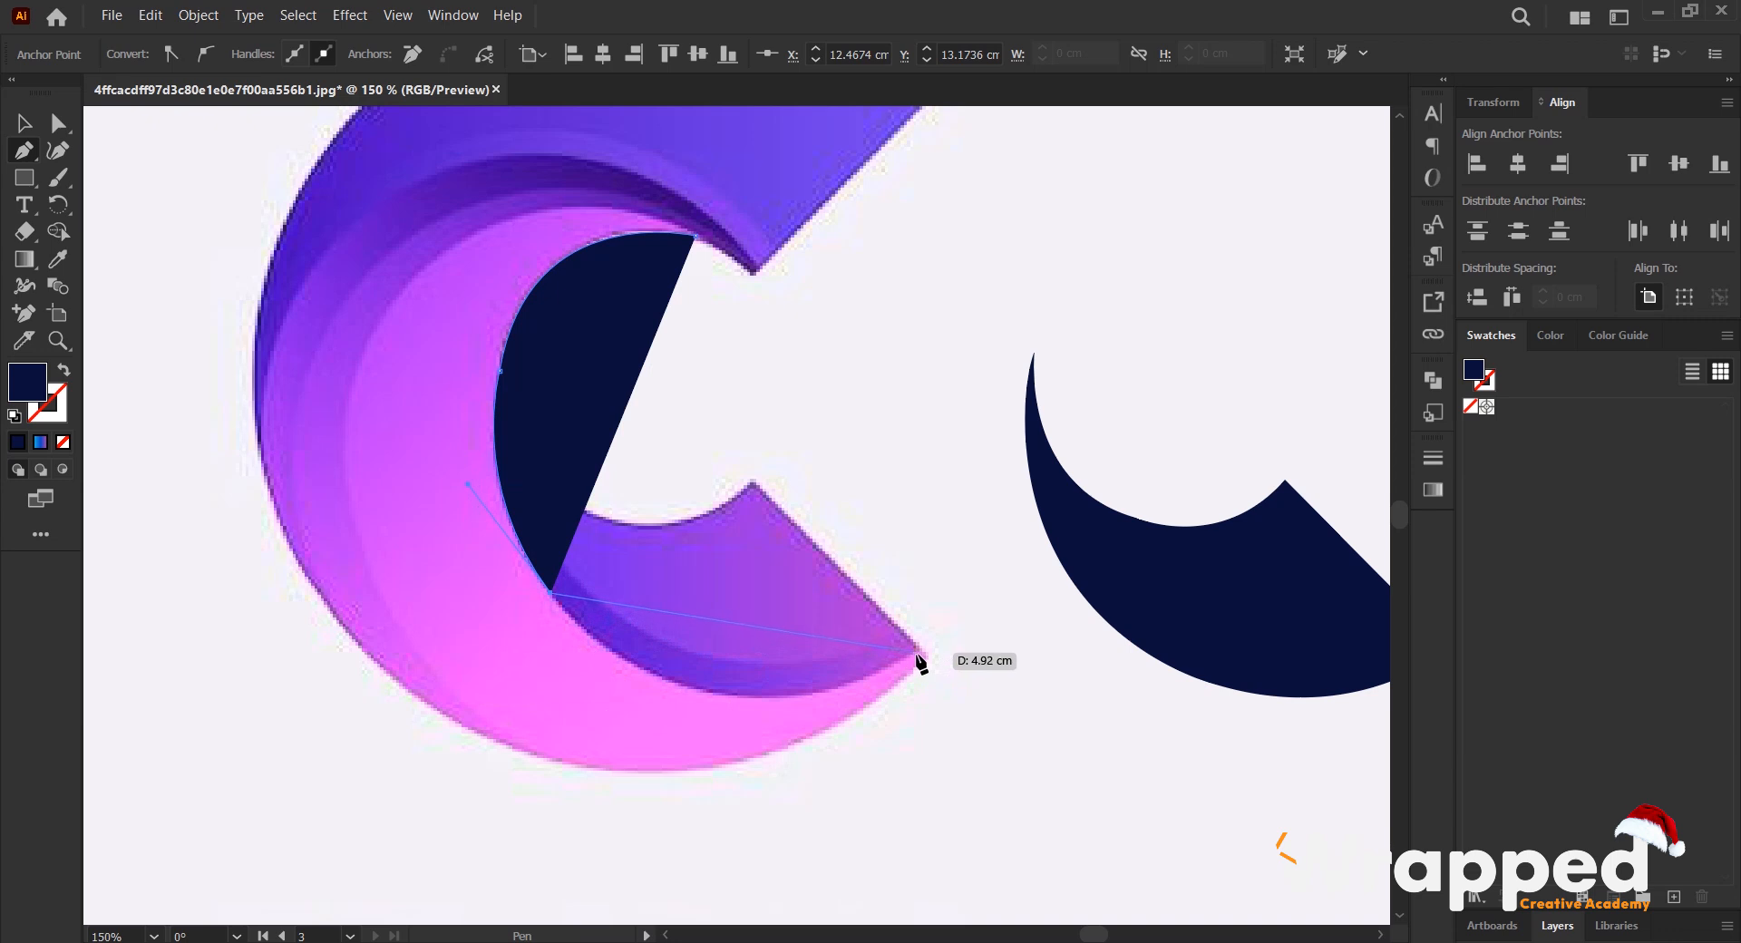
drag(918, 655, 1160, 531)
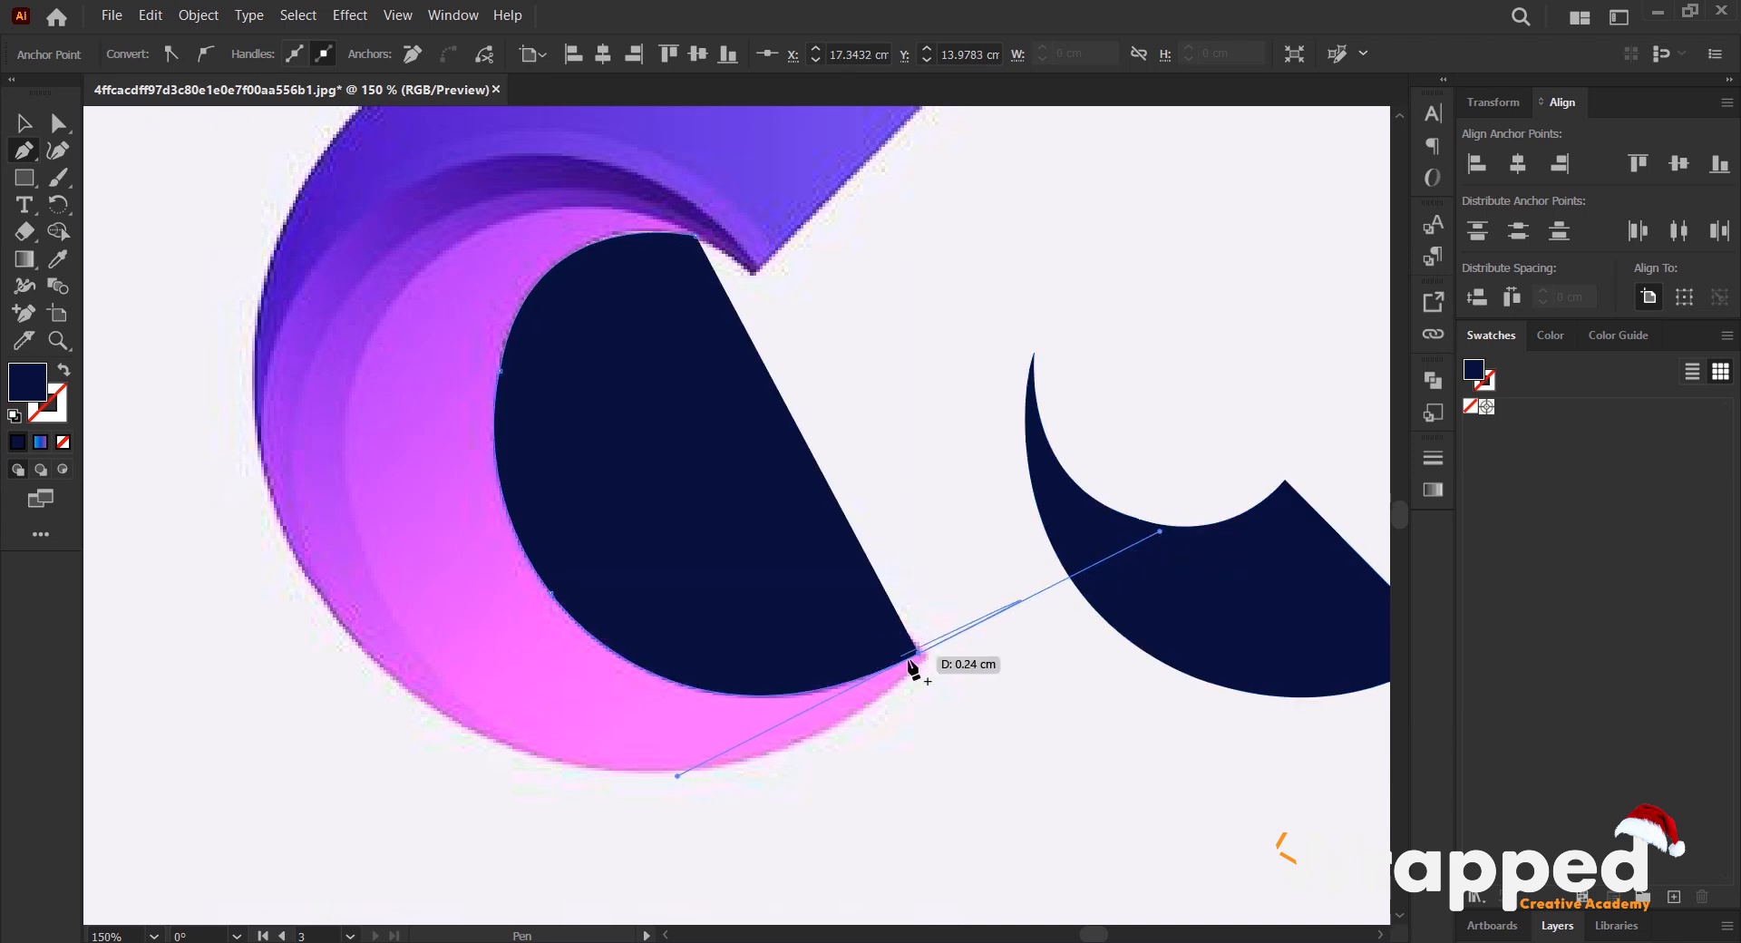
- Continue the crescent's outline along its bottom edge and up the lower part of its outer curve, undoing a misplaced anchor
drag(922, 655, 454, 762)
key(alt)
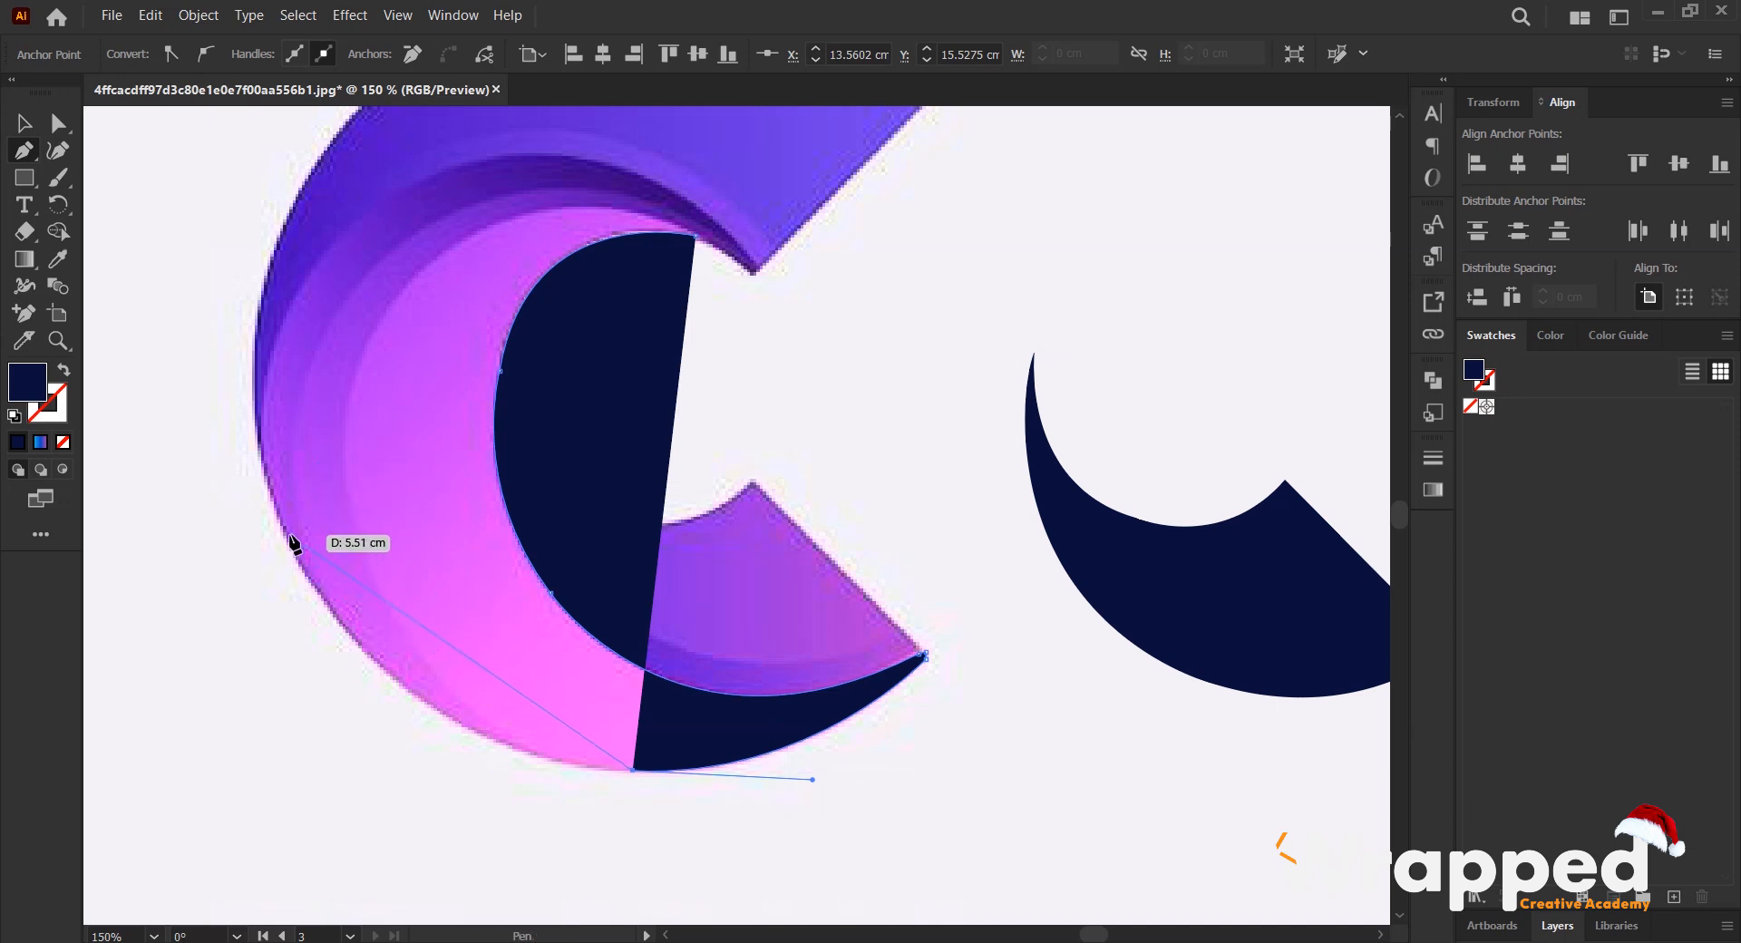
ctrl+click(364, 550)
mouse_move(305, 296)
mouse_down()
mouse_move(278, 306)
mouse_move(306, 315)
mouse_up()
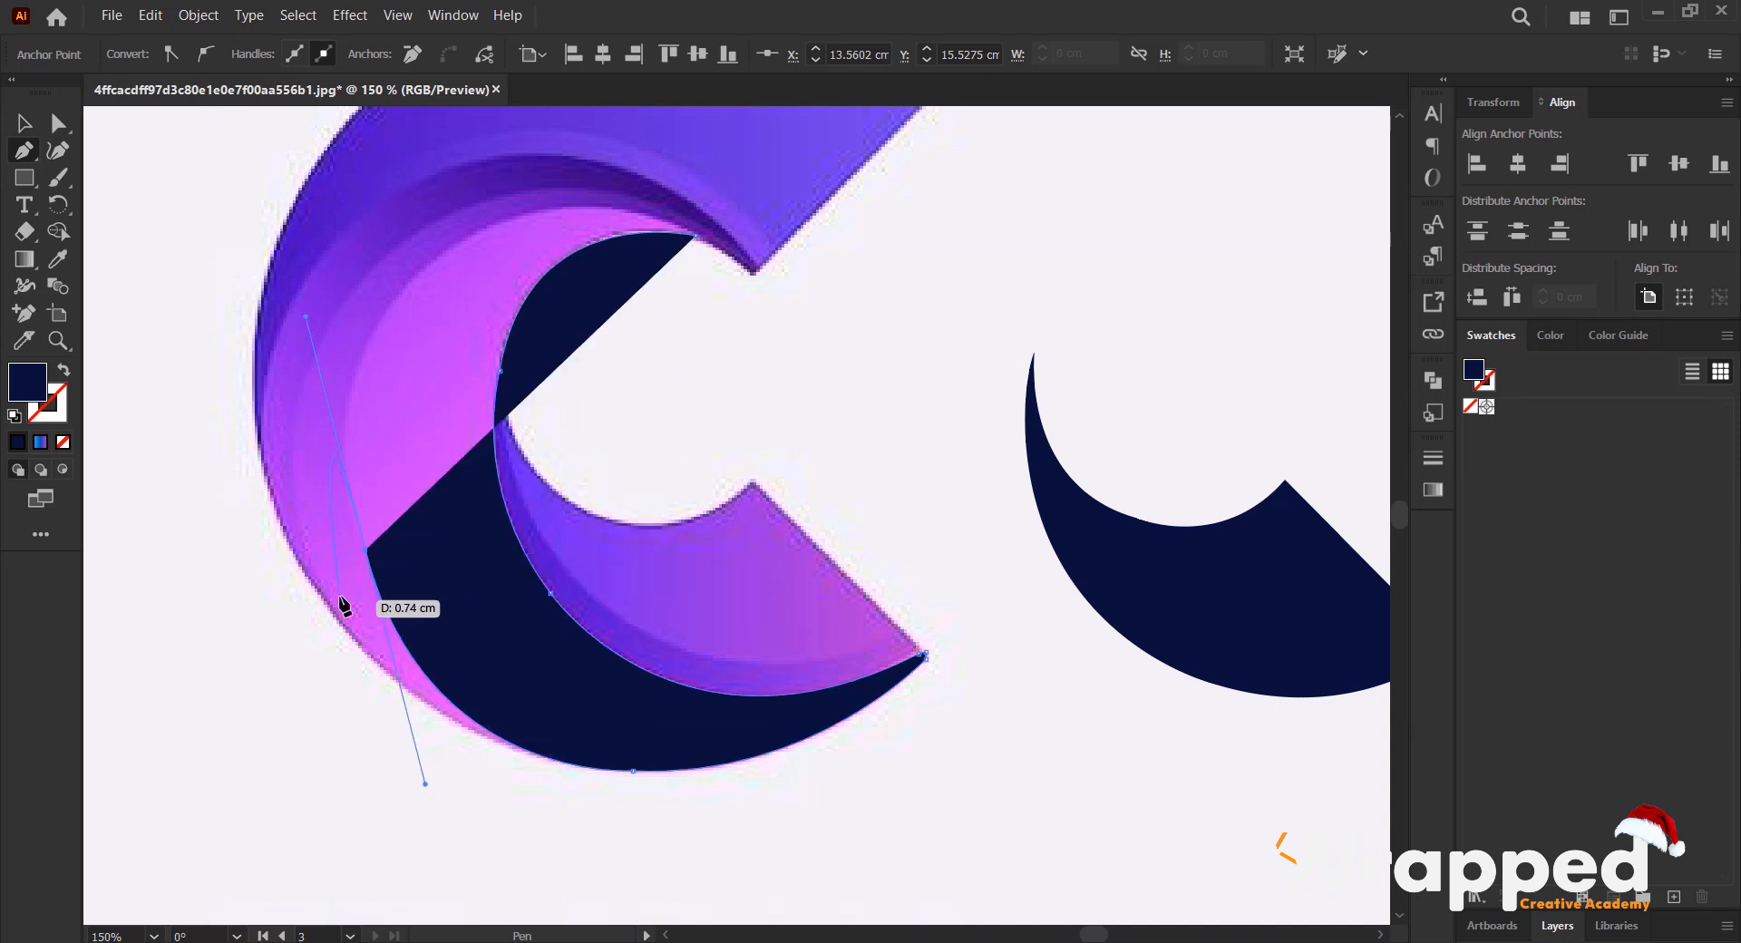
key(ctrl+z)
drag(368, 568, 355, 479)
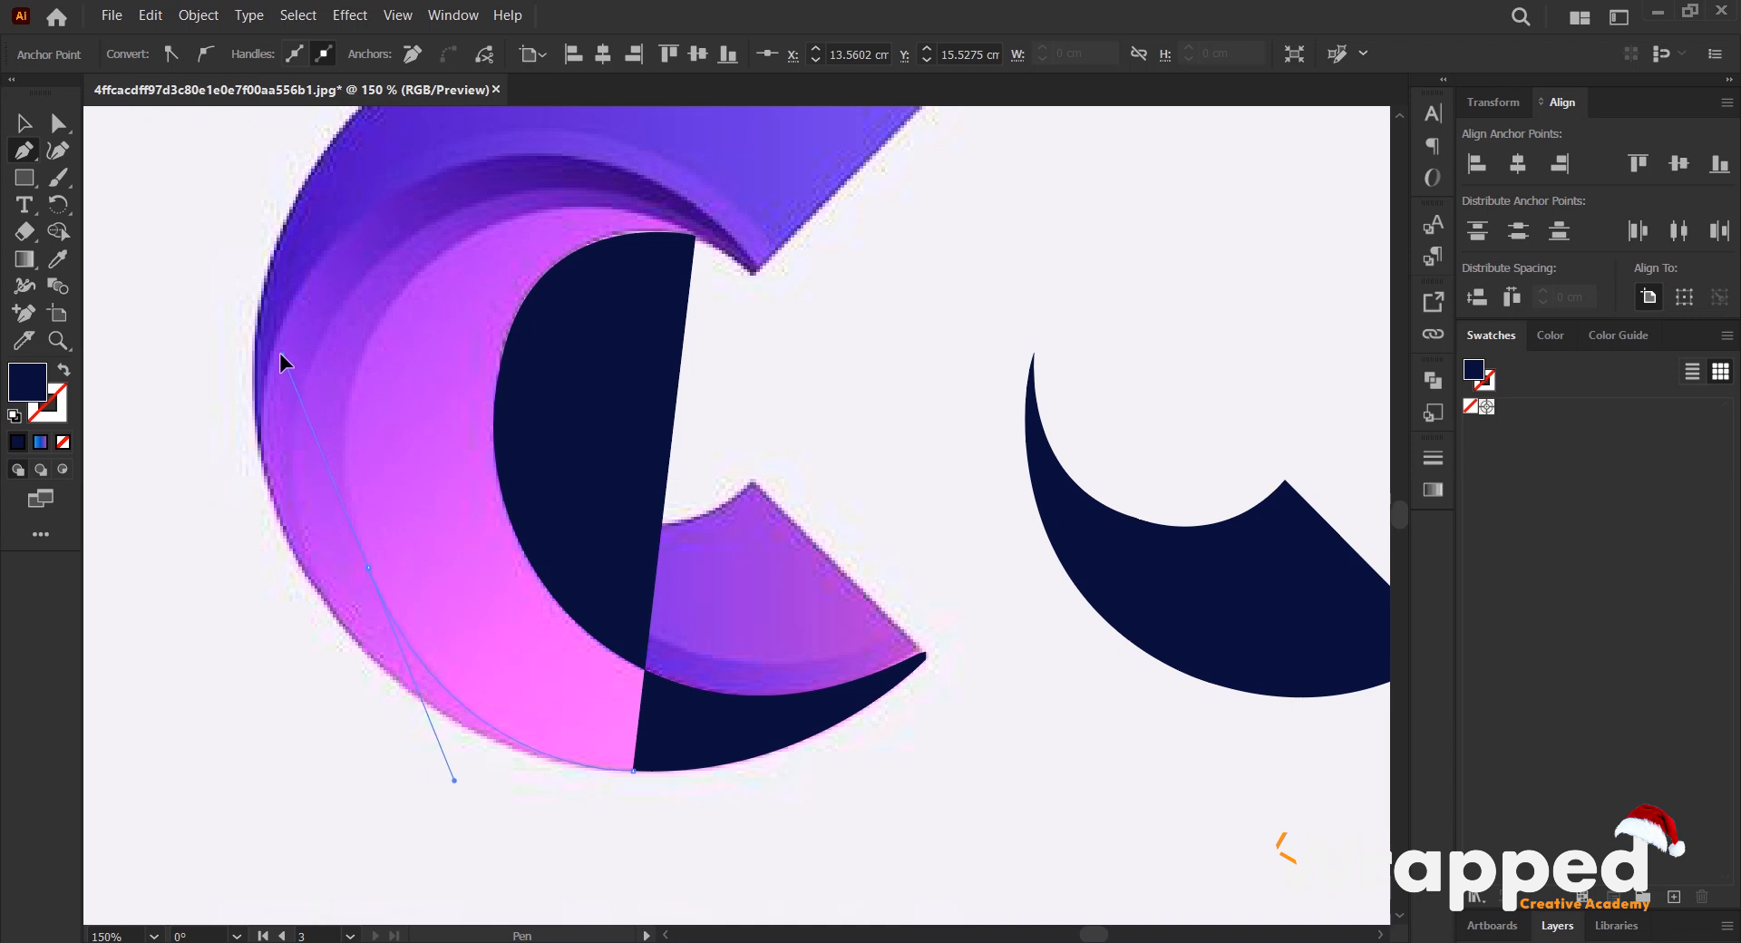
drag(286, 356, 288, 360)
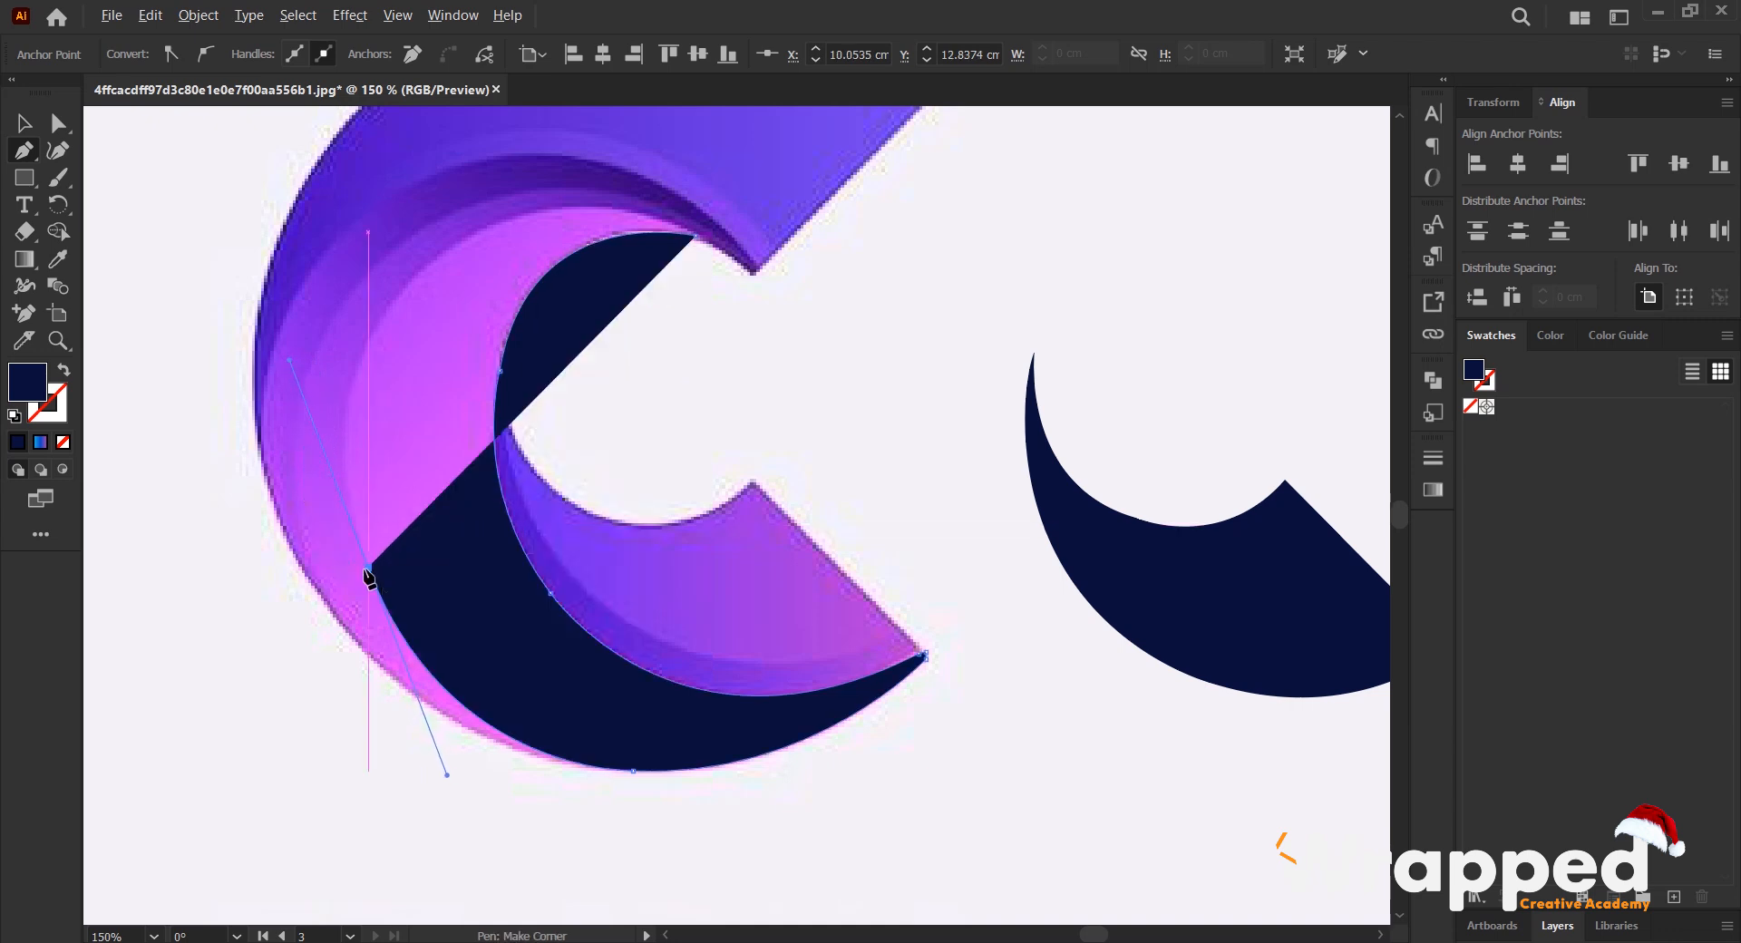
- Extend the outline up the rest of the crescent's outer curve and close the path at the upper tip
drag(368, 568, 554, 209)
scroll(381, 453, up, 1)
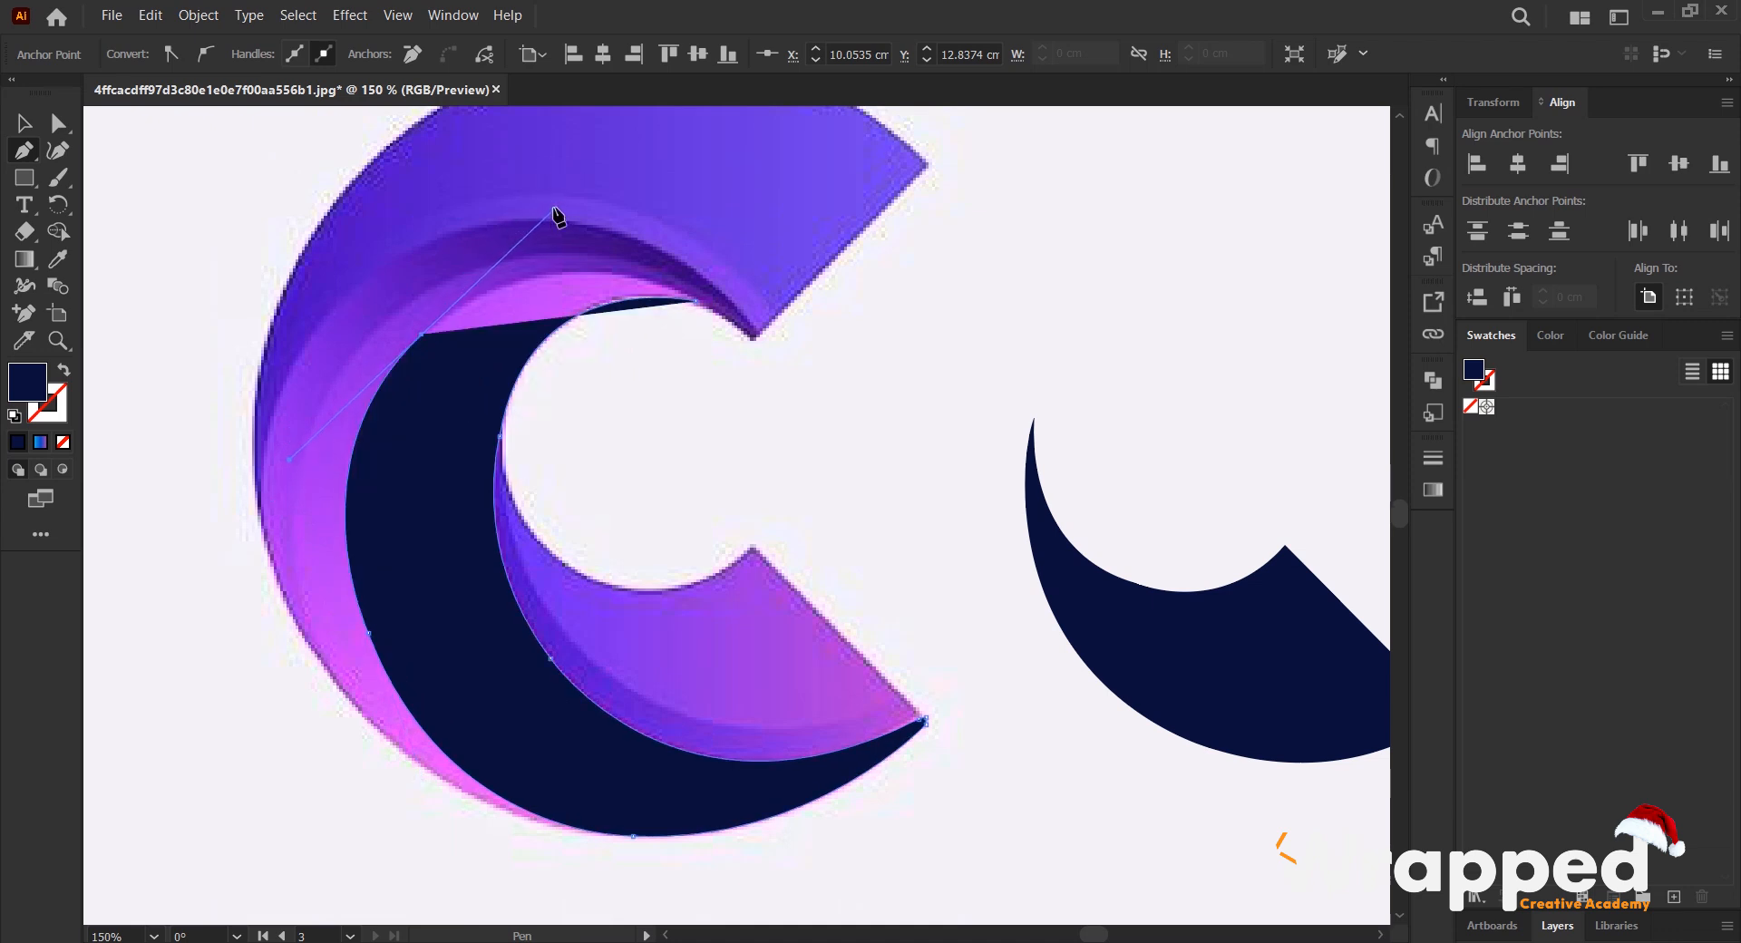
click(422, 336)
drag(695, 301, 850, 377)
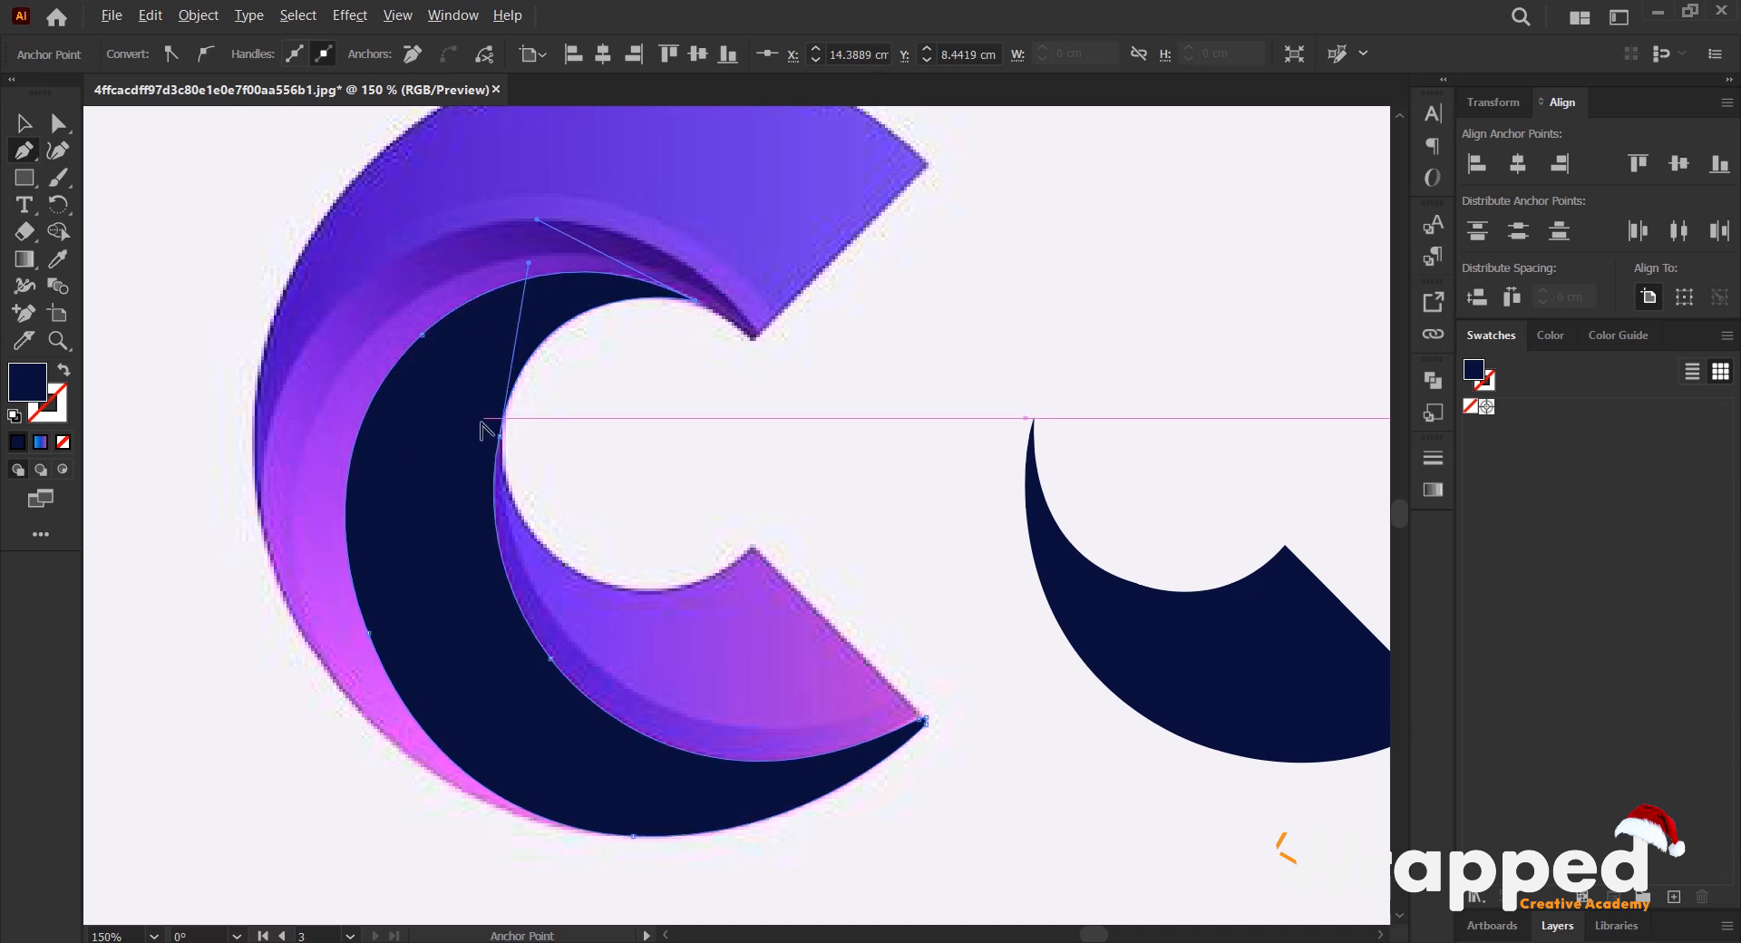
- Move the traced navy crescent off the C, over the navy blade shape, and deselect it
scroll(480, 424, down, 1)
key(v)
drag(466, 547, 817, 575)
click(622, 488)
- Trace the C's upper purple band with the Pen tool from the notch along its straight end, outer curve and inner curve, clearing the fill
scroll(484, 392, up, 1)
scroll(645, 405, left, 2)
key(p)
scroll(580, 419, up, 1)
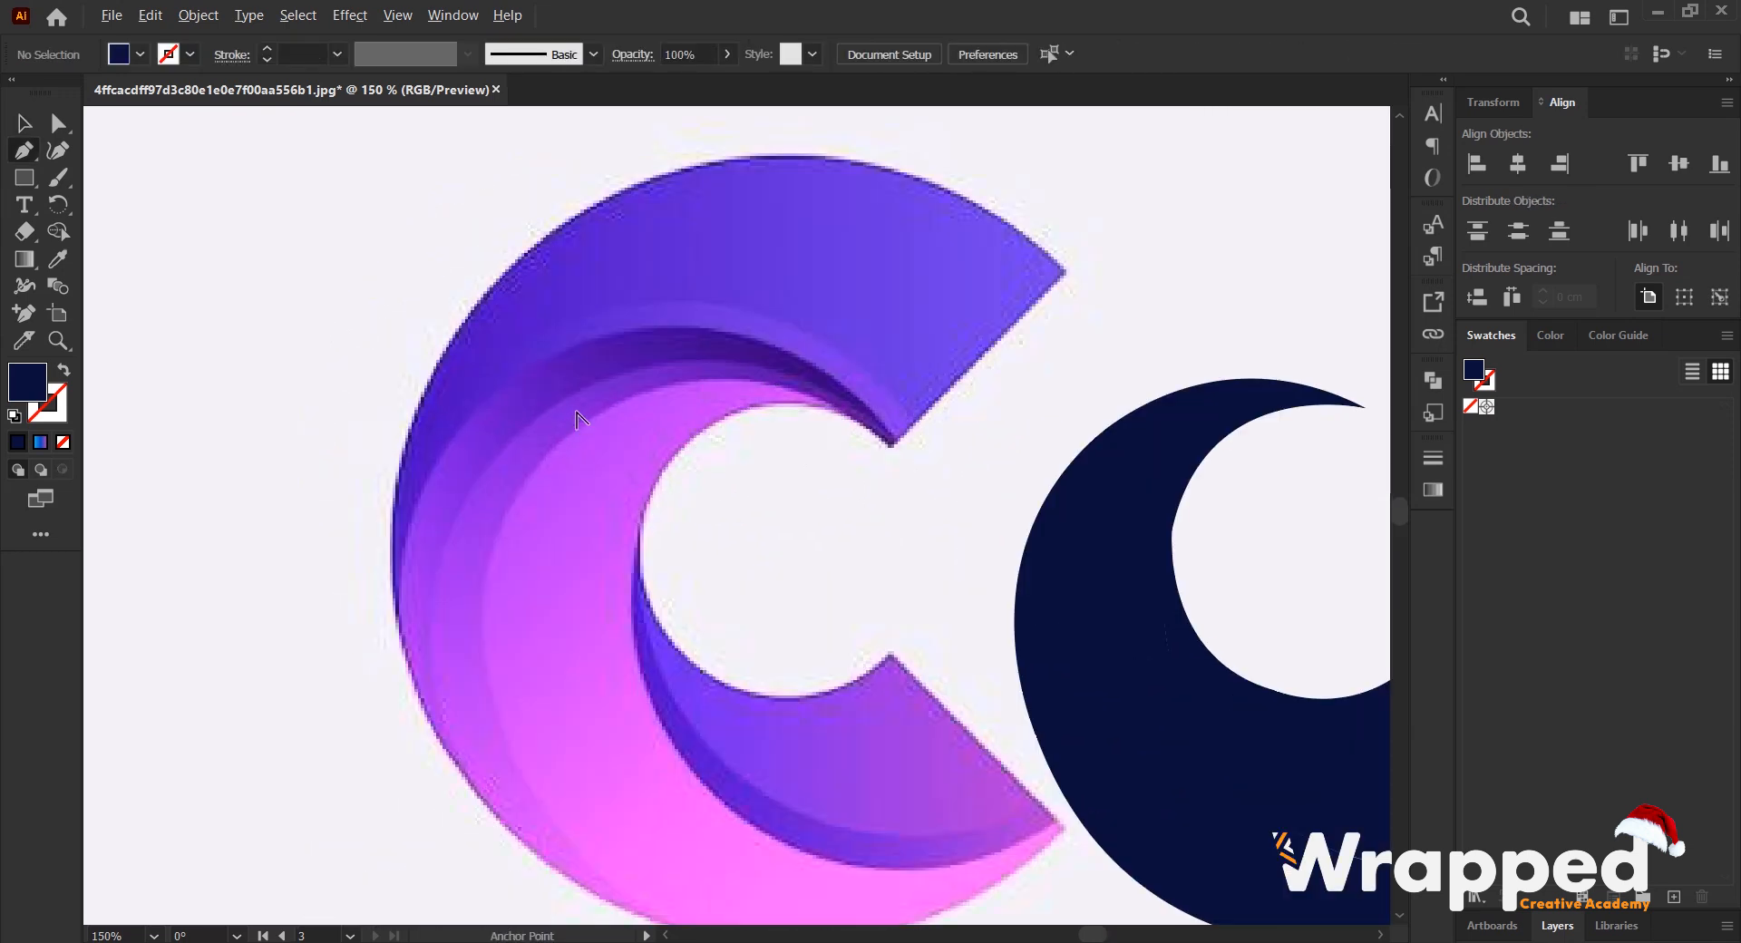
click(895, 443)
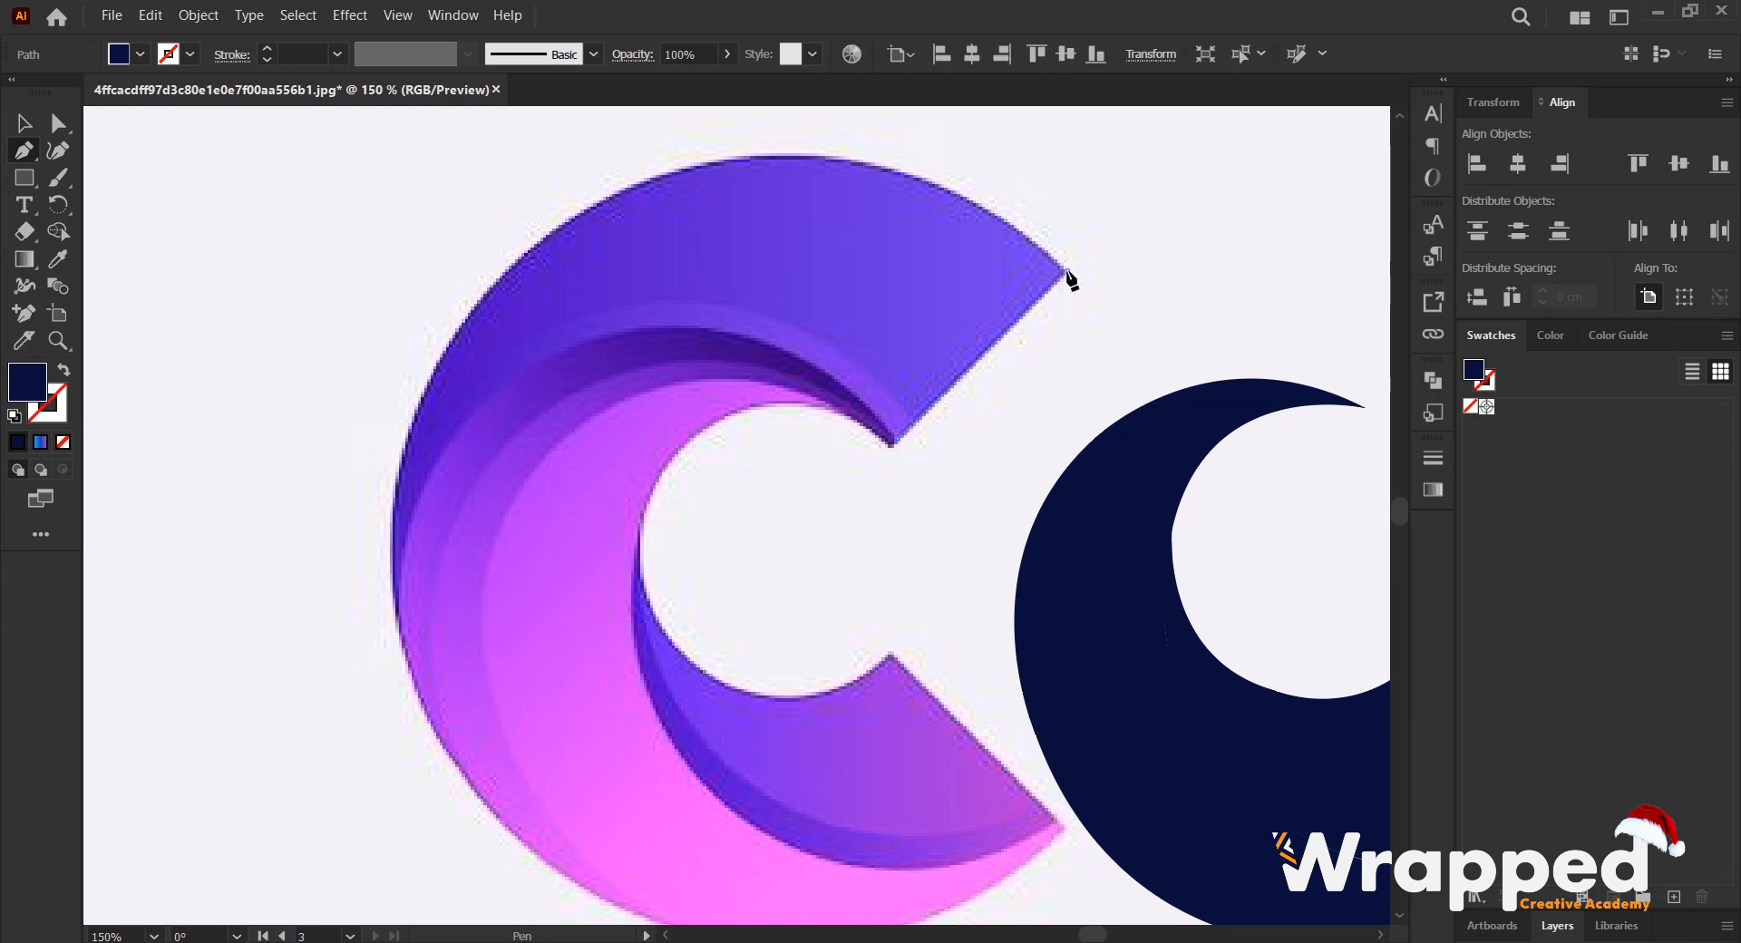
click(1068, 273)
drag(702, 165, 465, 200)
alt+click(702, 165)
drag(399, 621, 428, 757)
key(slash)
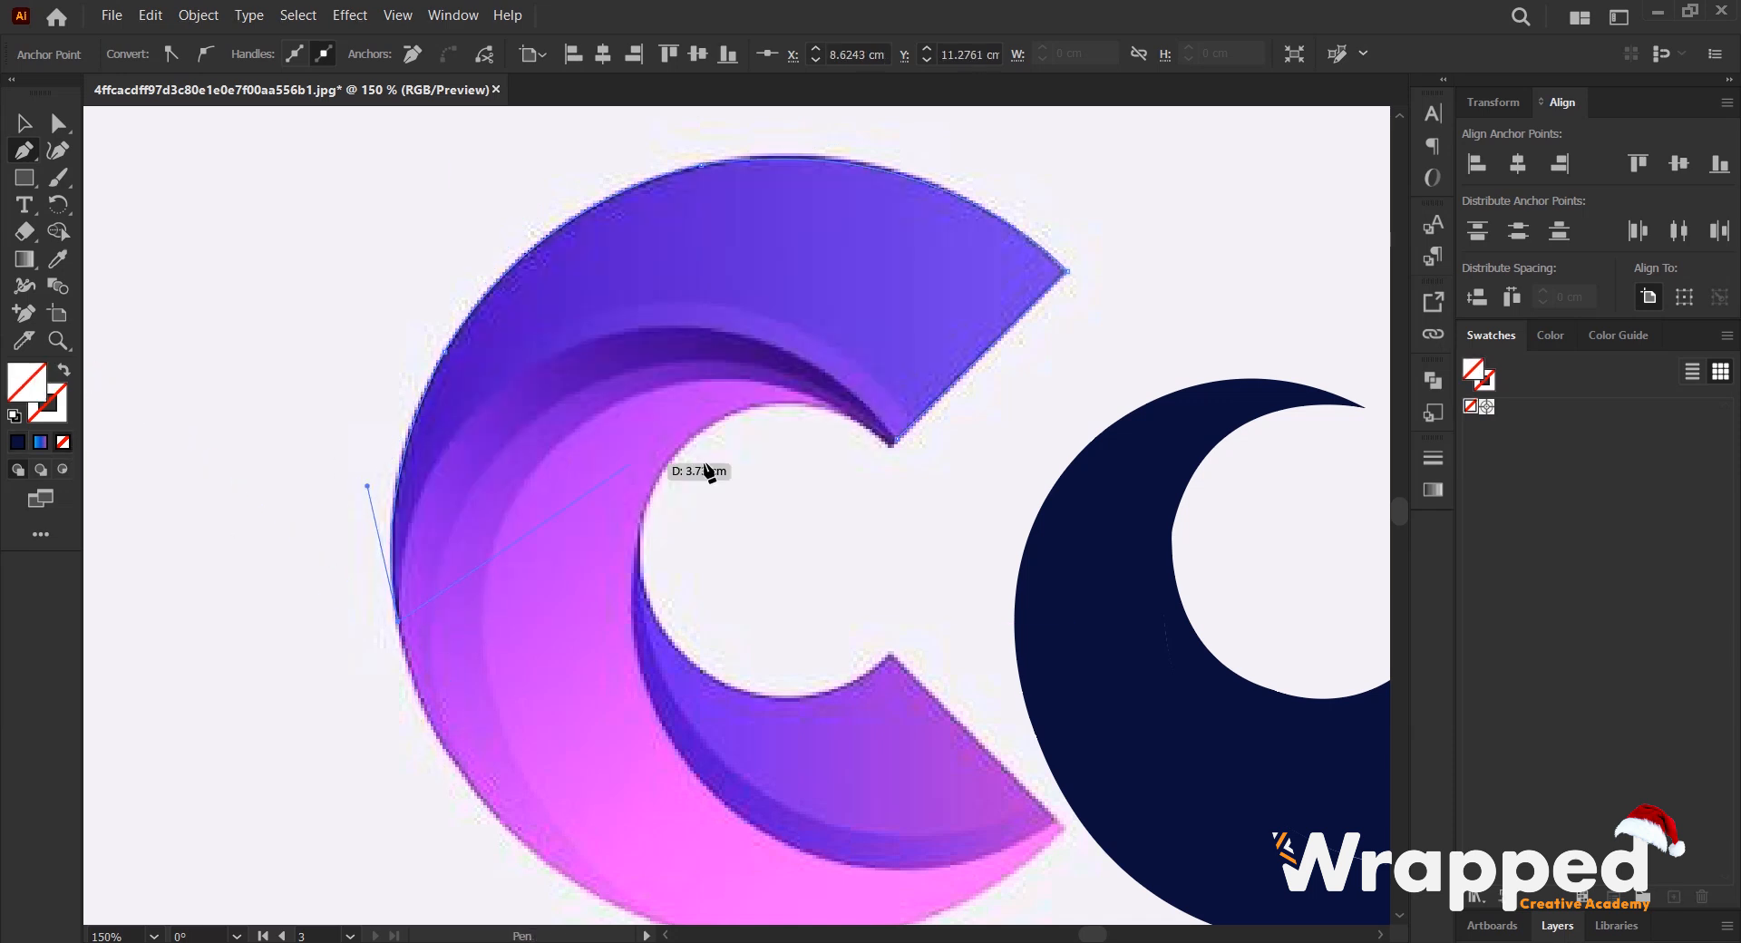
drag(600, 337, 827, 271)
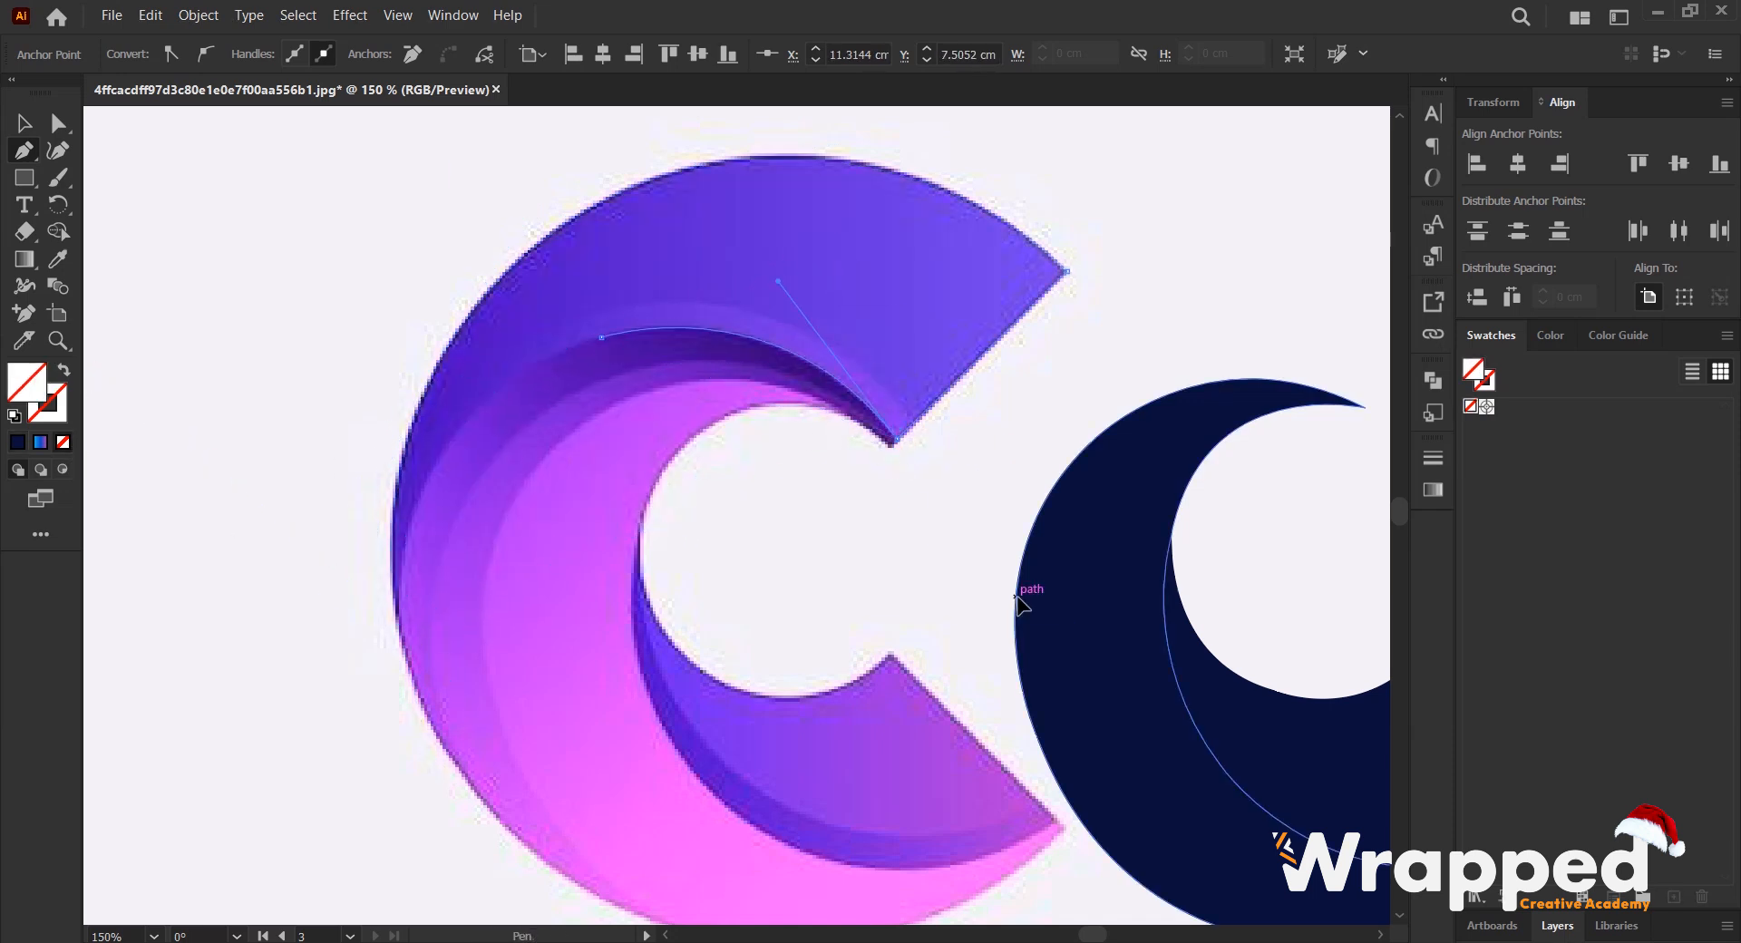
- Trace the narrow dark crescent just inside the upper purple band with the Pen tool
key(p)
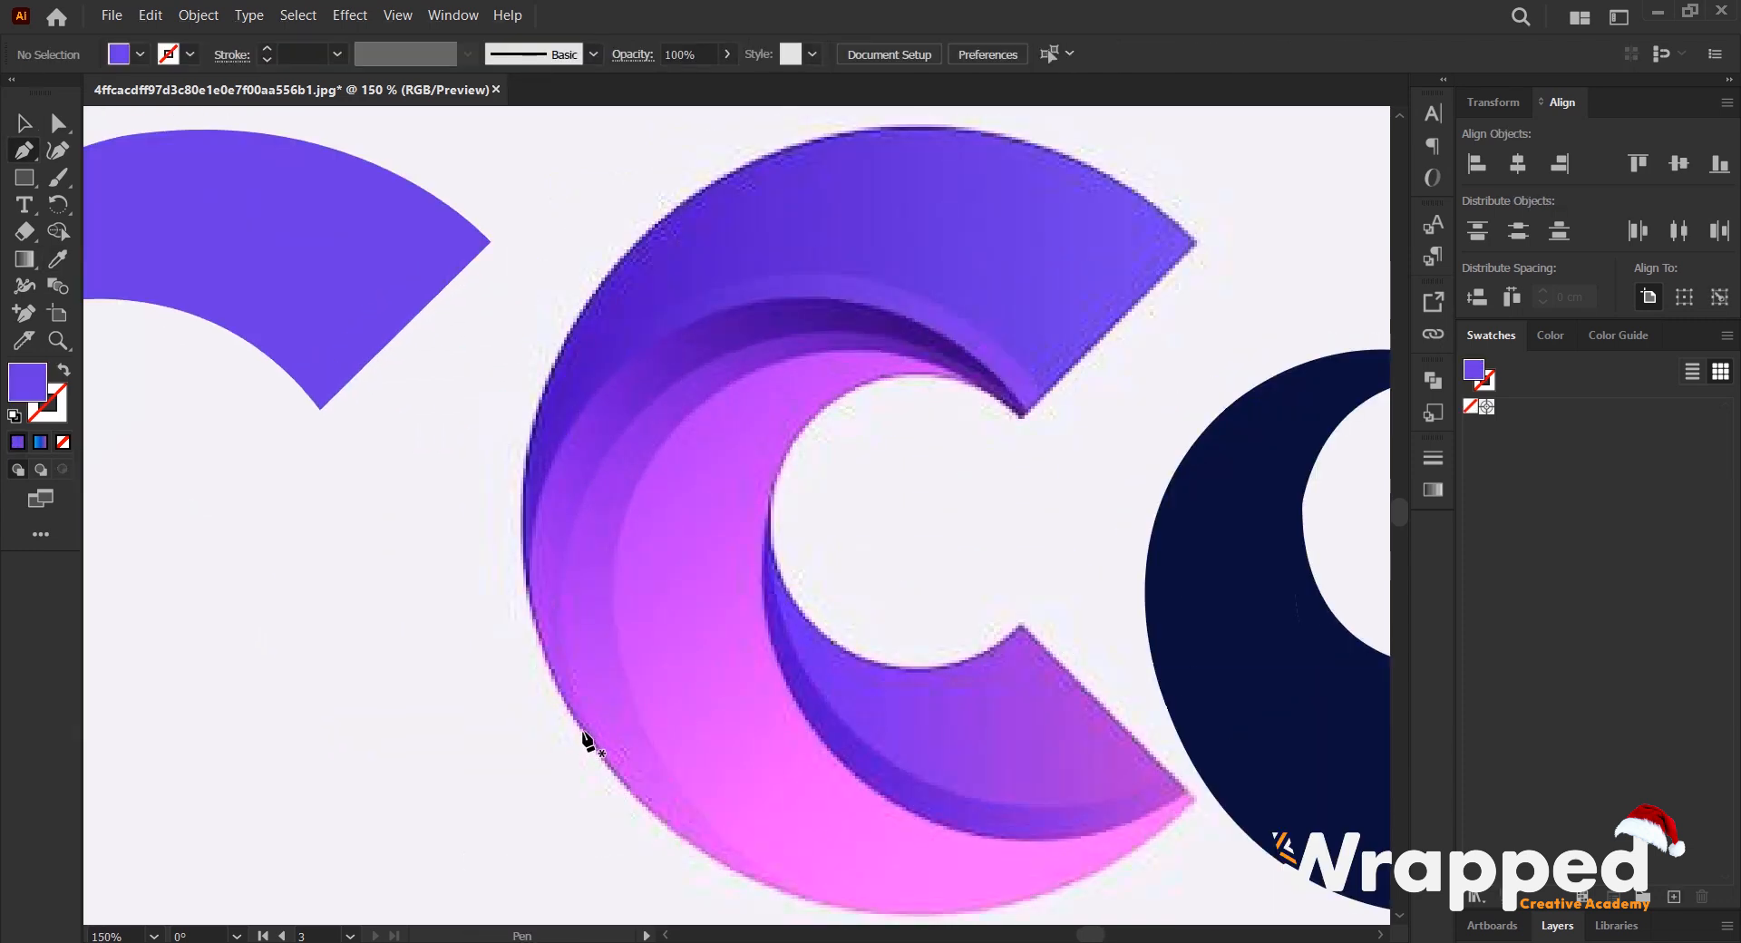
click(583, 729)
drag(684, 377, 877, 251)
click(684, 377)
drag(1024, 412, 1191, 572)
click(1023, 413)
click(64, 442)
click(815, 299)
drag(549, 468, 442, 650)
drag(583, 731, 677, 867)
- Fill the narrow crescent with dark purple sampled from the logo and move it off the C beside the upper band
key(i)
click(731, 335)
key(v)
drag(729, 333, 265, 390)
click(673, 353)
key(ctrl+minus)
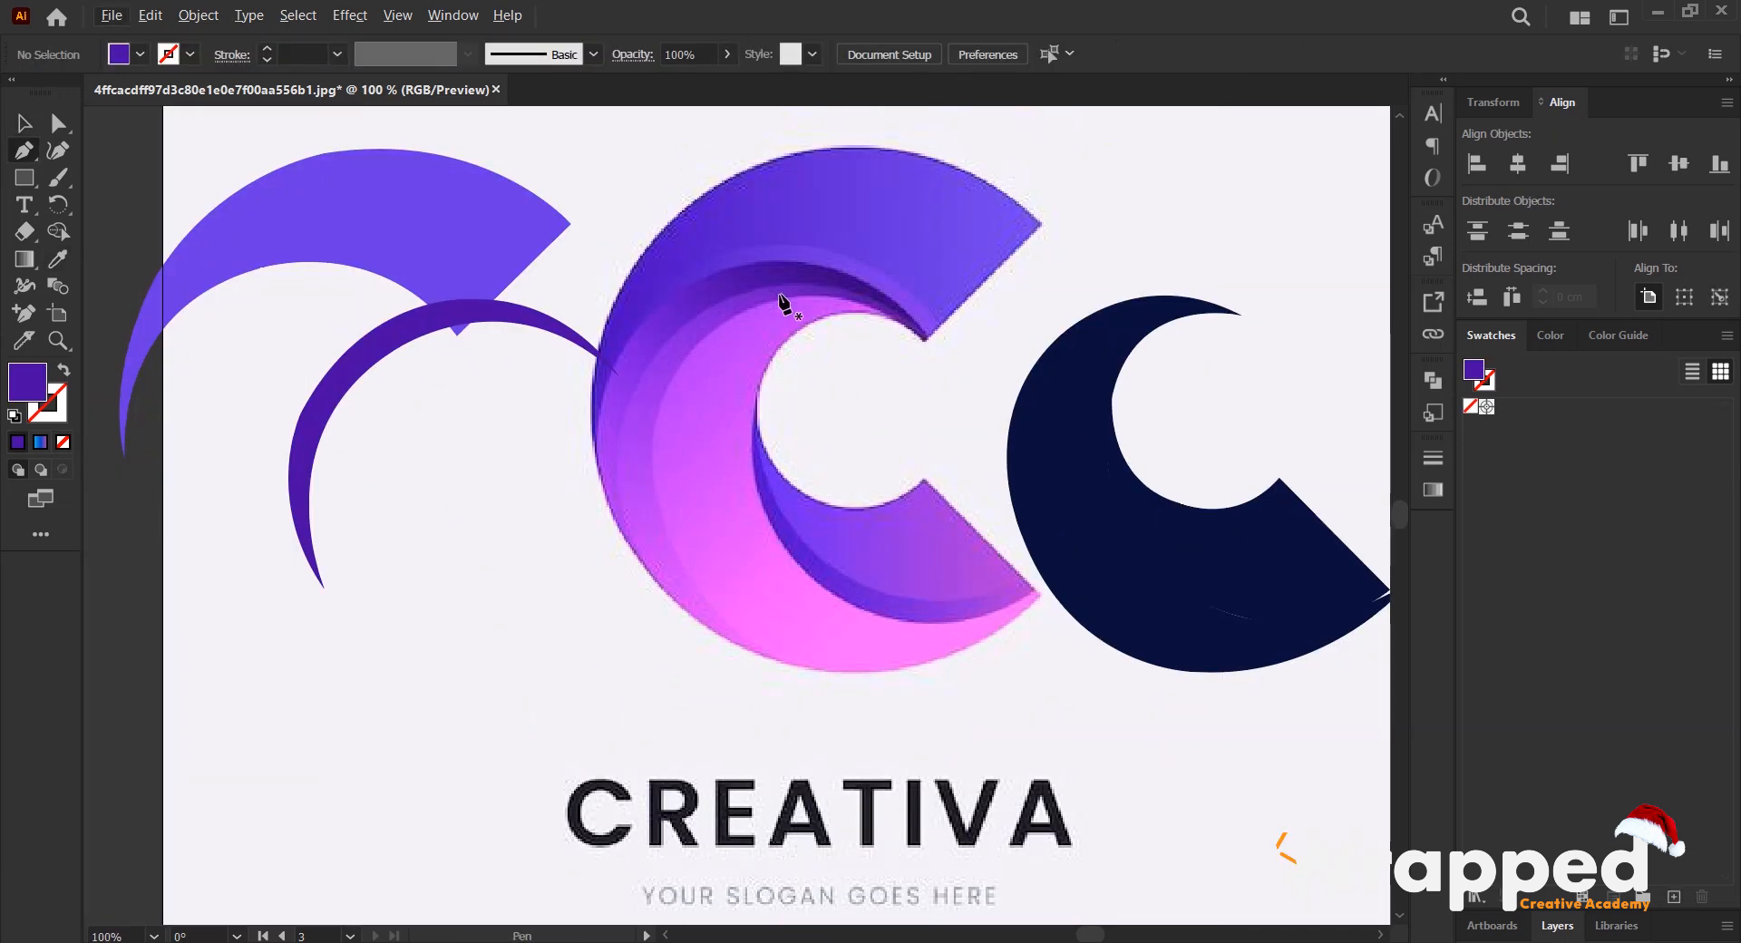
- Trace the inner edge of the second shadow crescent with the Pen tool, from the C's notch down to the crescent's lower tip
scroll(812, 299, up, 1)
click(980, 361)
drag(733, 311, 597, 367)
click(732, 311)
drag(573, 586, 594, 818)
click(573, 586)
scroll(580, 598, down, 1)
drag(748, 725, 871, 804)
click(748, 725)
- Continue the second shadow crescent's outline up its outer edge and close the path at the notch
drag(520, 488, 491, 307)
click(520, 487)
drag(667, 197, 857, 384)
click(666, 492)
drag(979, 547, 1116, 699)
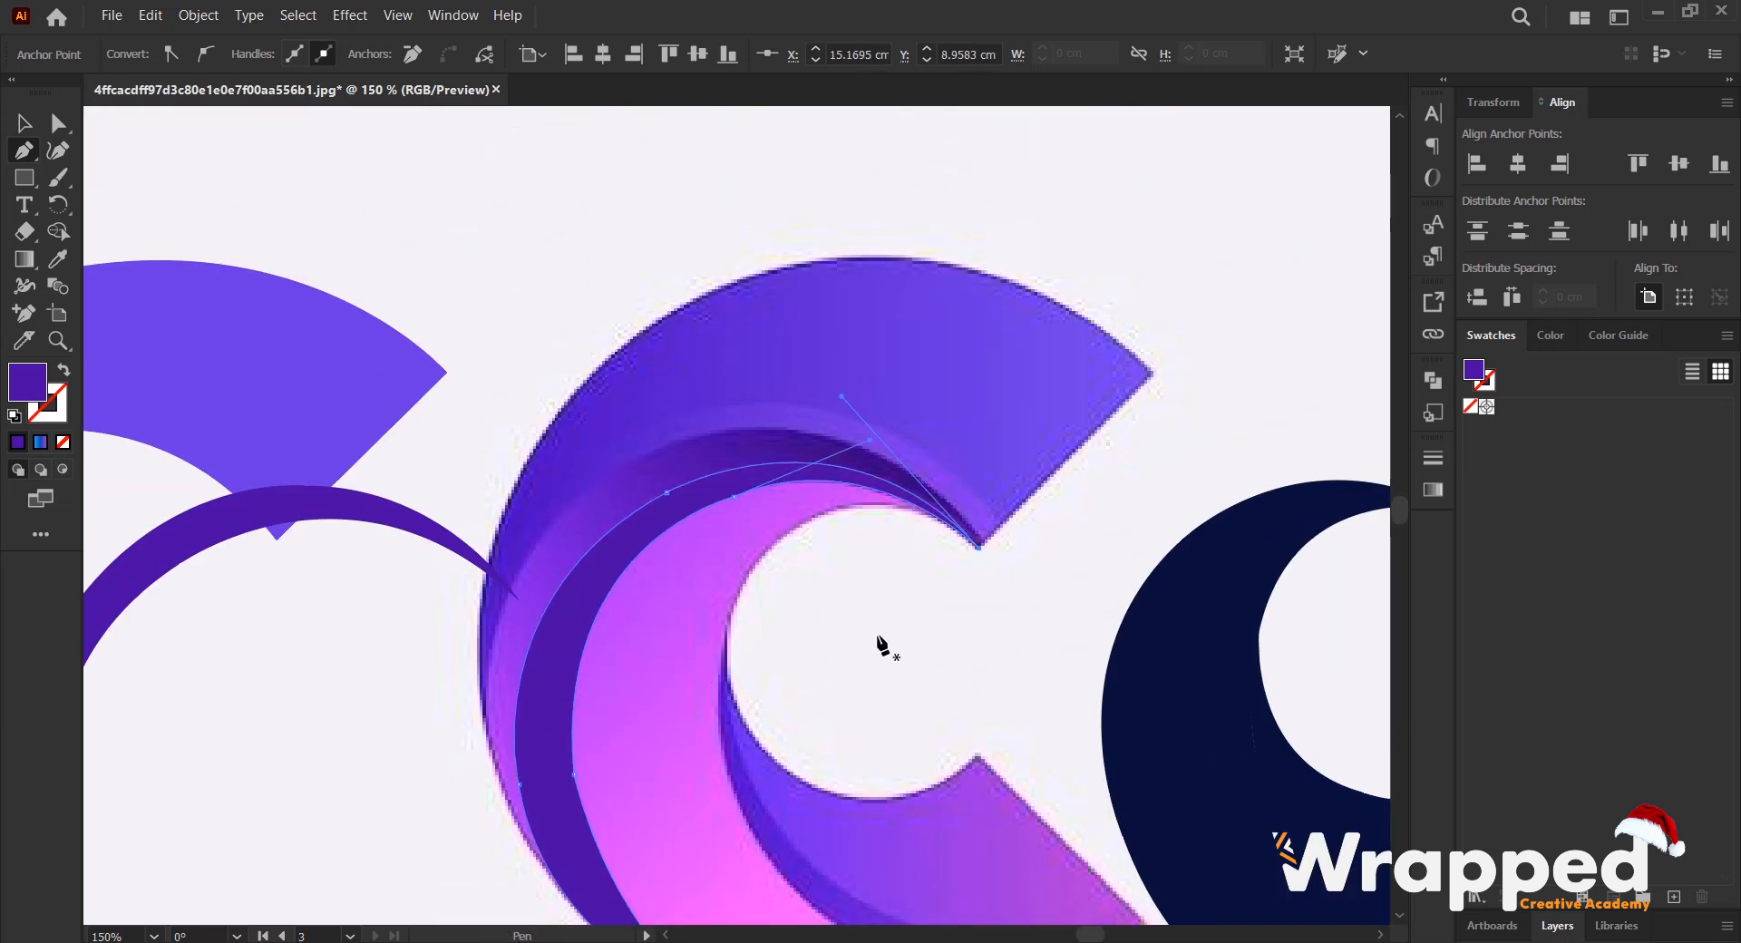
- Move the second shadow crescent off the C, next to the first one
scroll(877, 636, down, 1)
key(v)
drag(661, 434, 385, 436)
scroll(715, 373, down, 2)
scroll(840, 460, up, 2)
- Trace the thin dark strip along the lower blade's outer curve with the Pen tool
key(p)
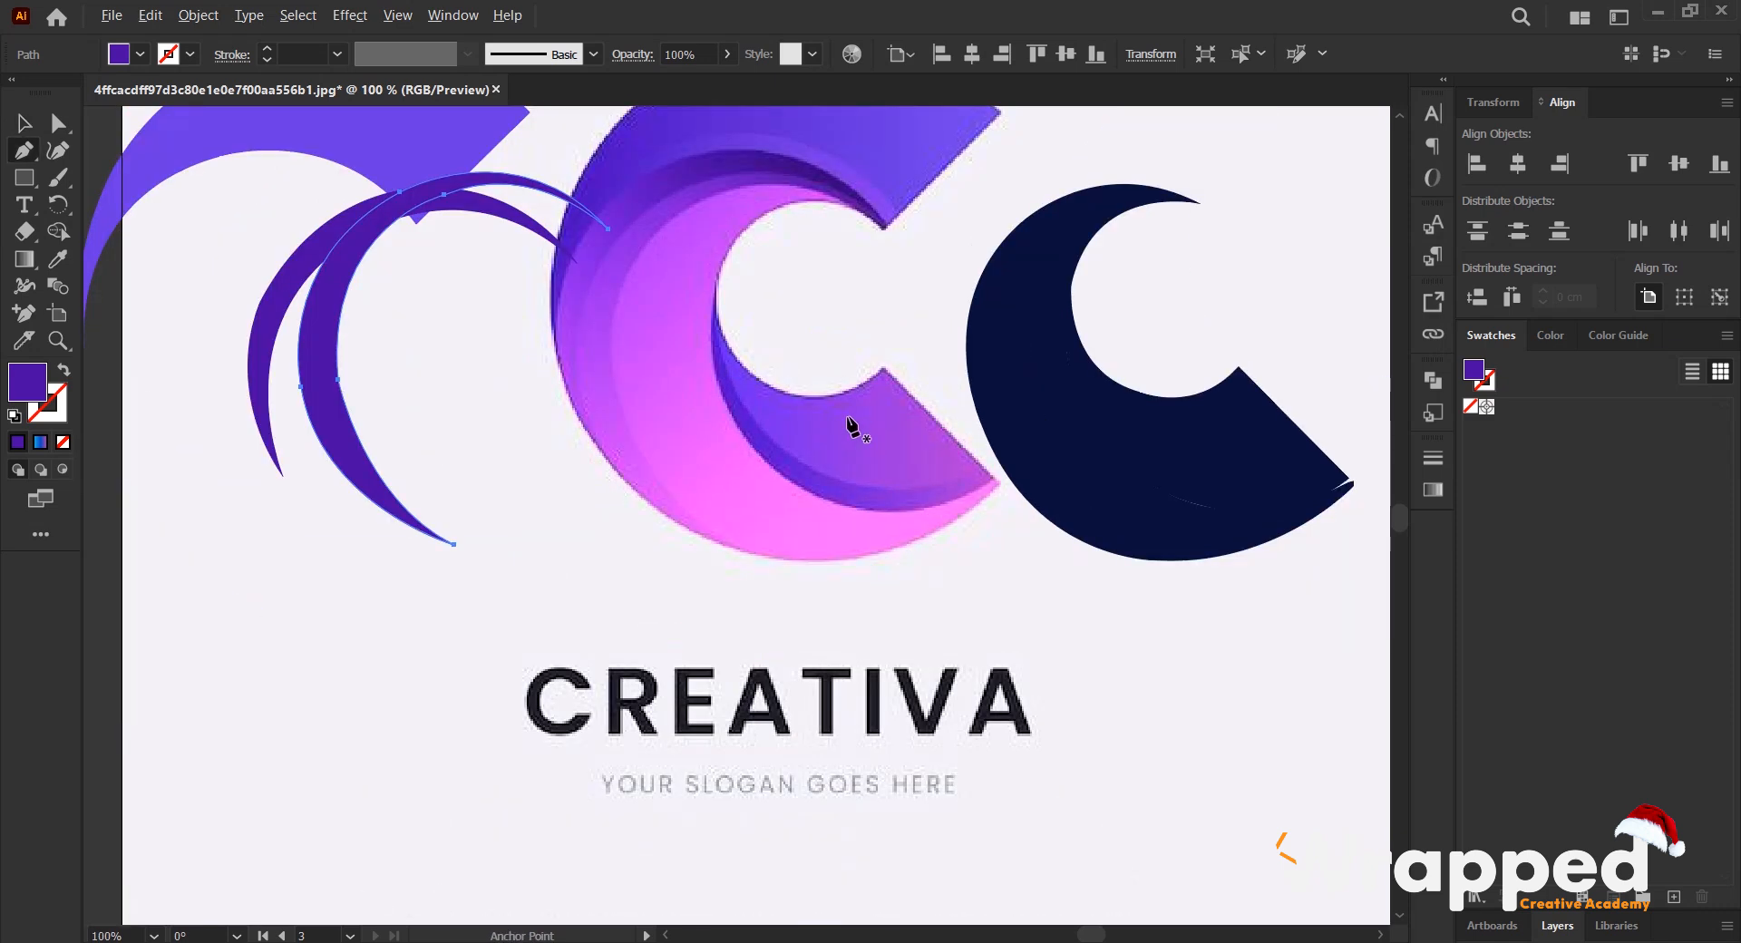
scroll(852, 428, up, 1)
click(661, 263)
scroll(342, 457, right, 3)
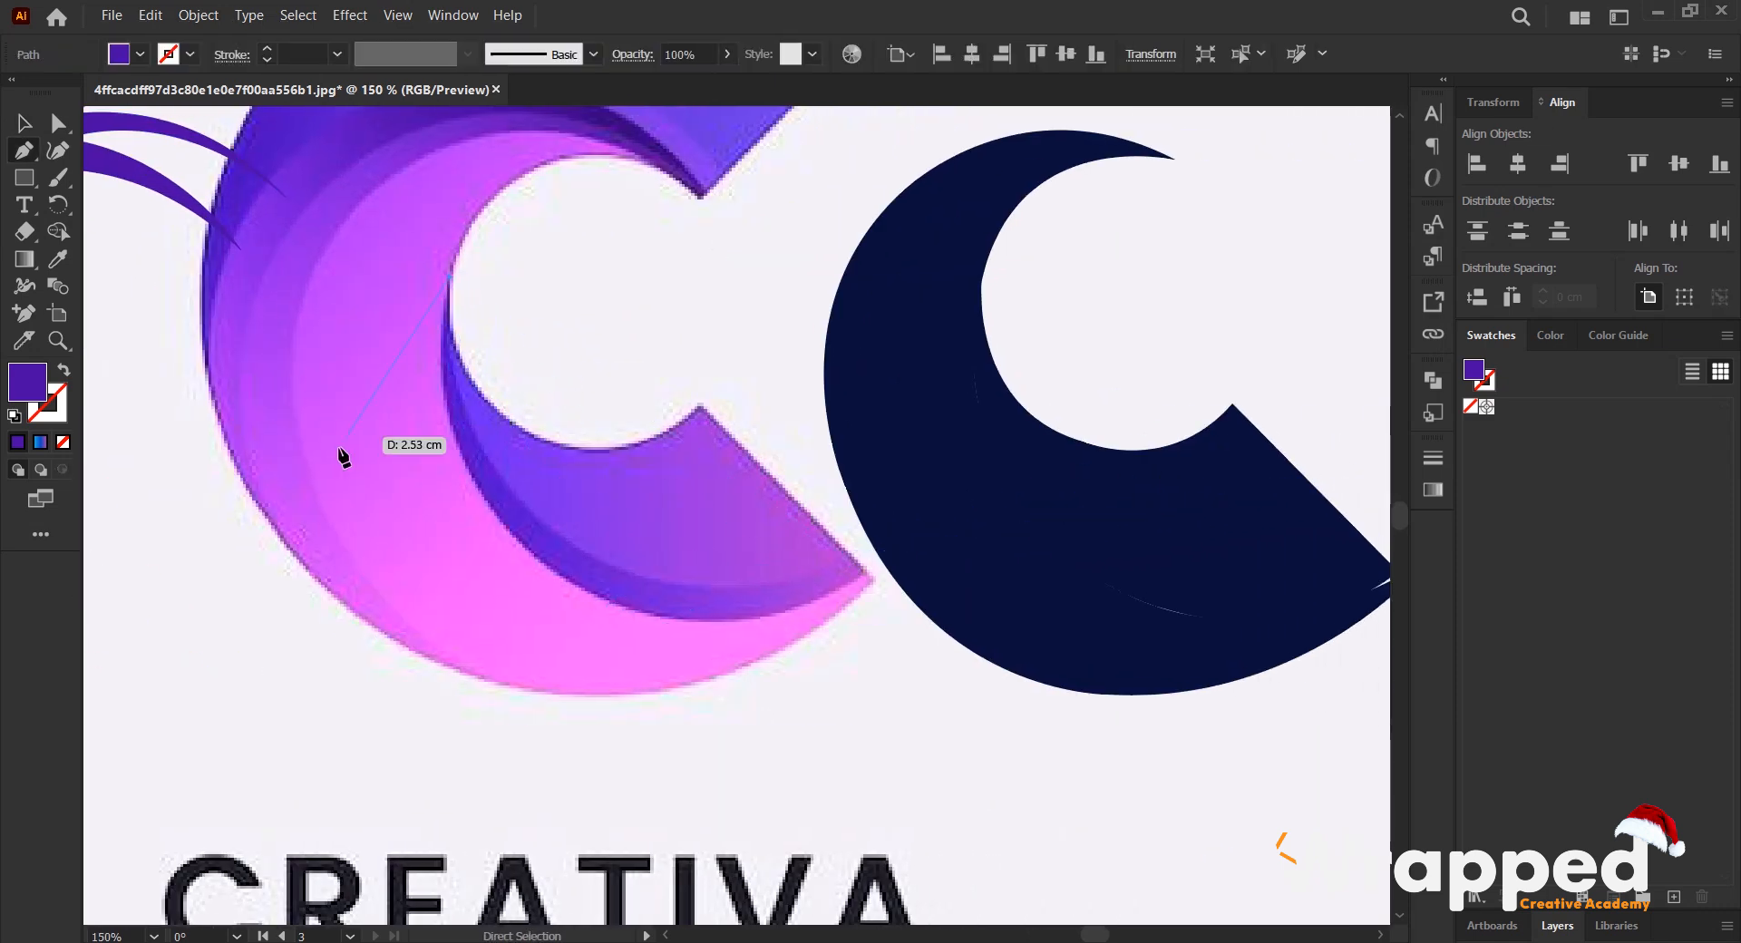
click(623, 569)
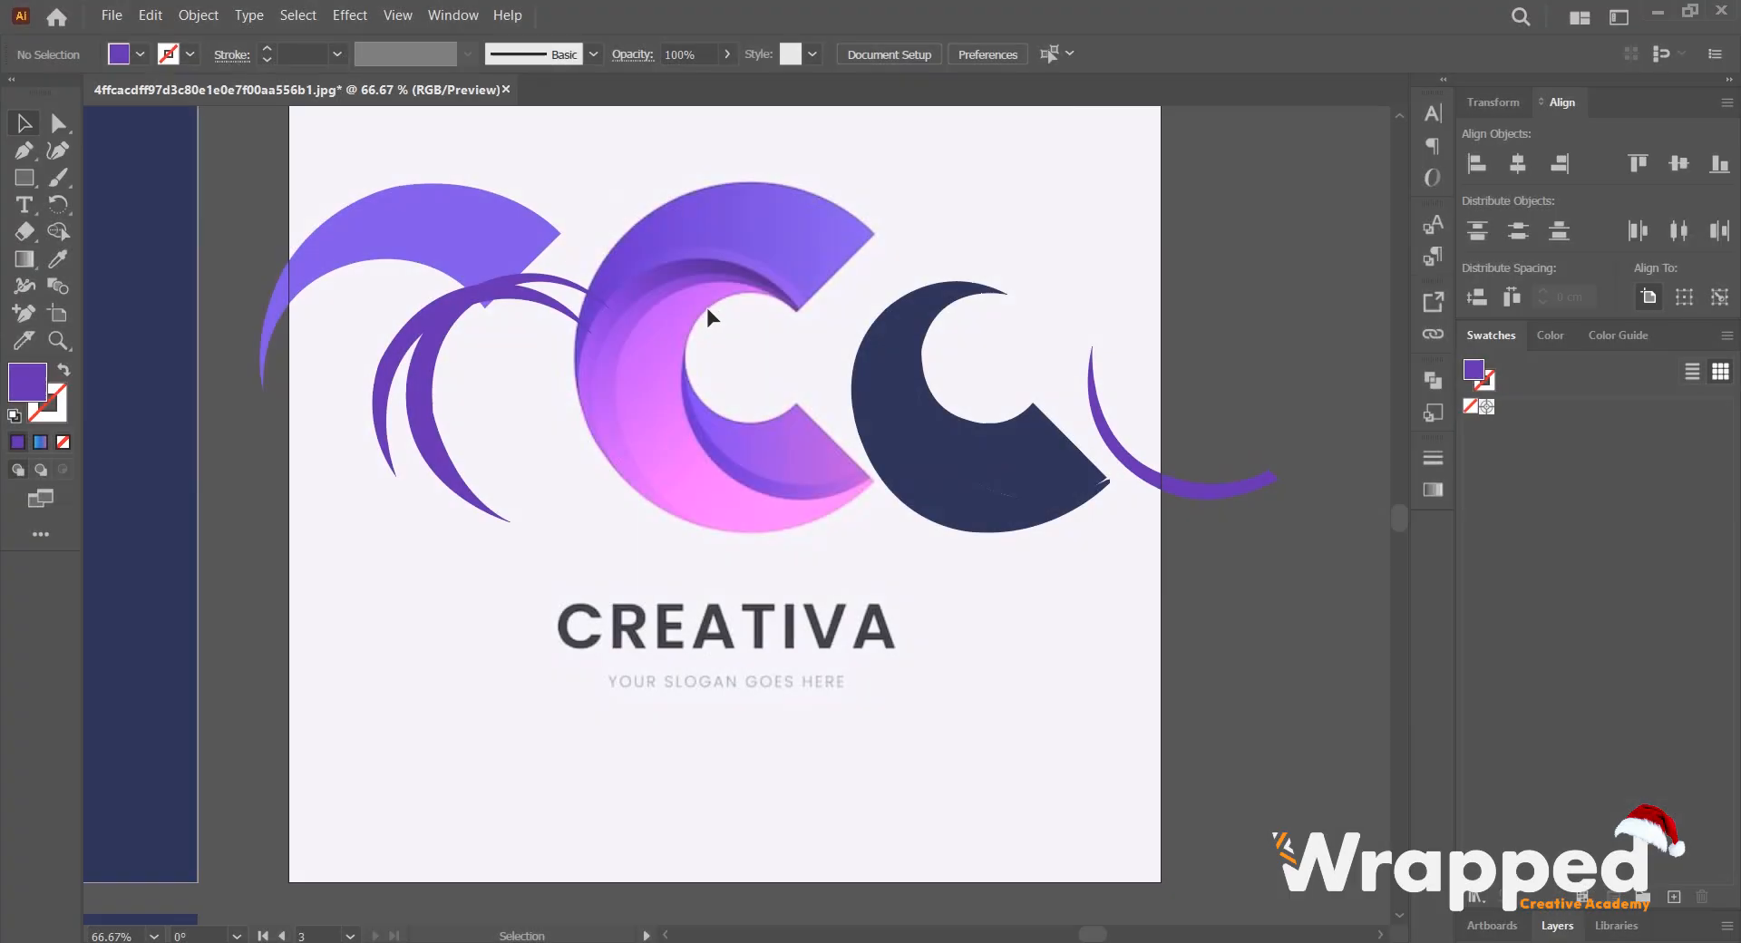
- Move the violet upper band and the first dark crescent back into place over the reference C
scroll(329, 215, up, 1)
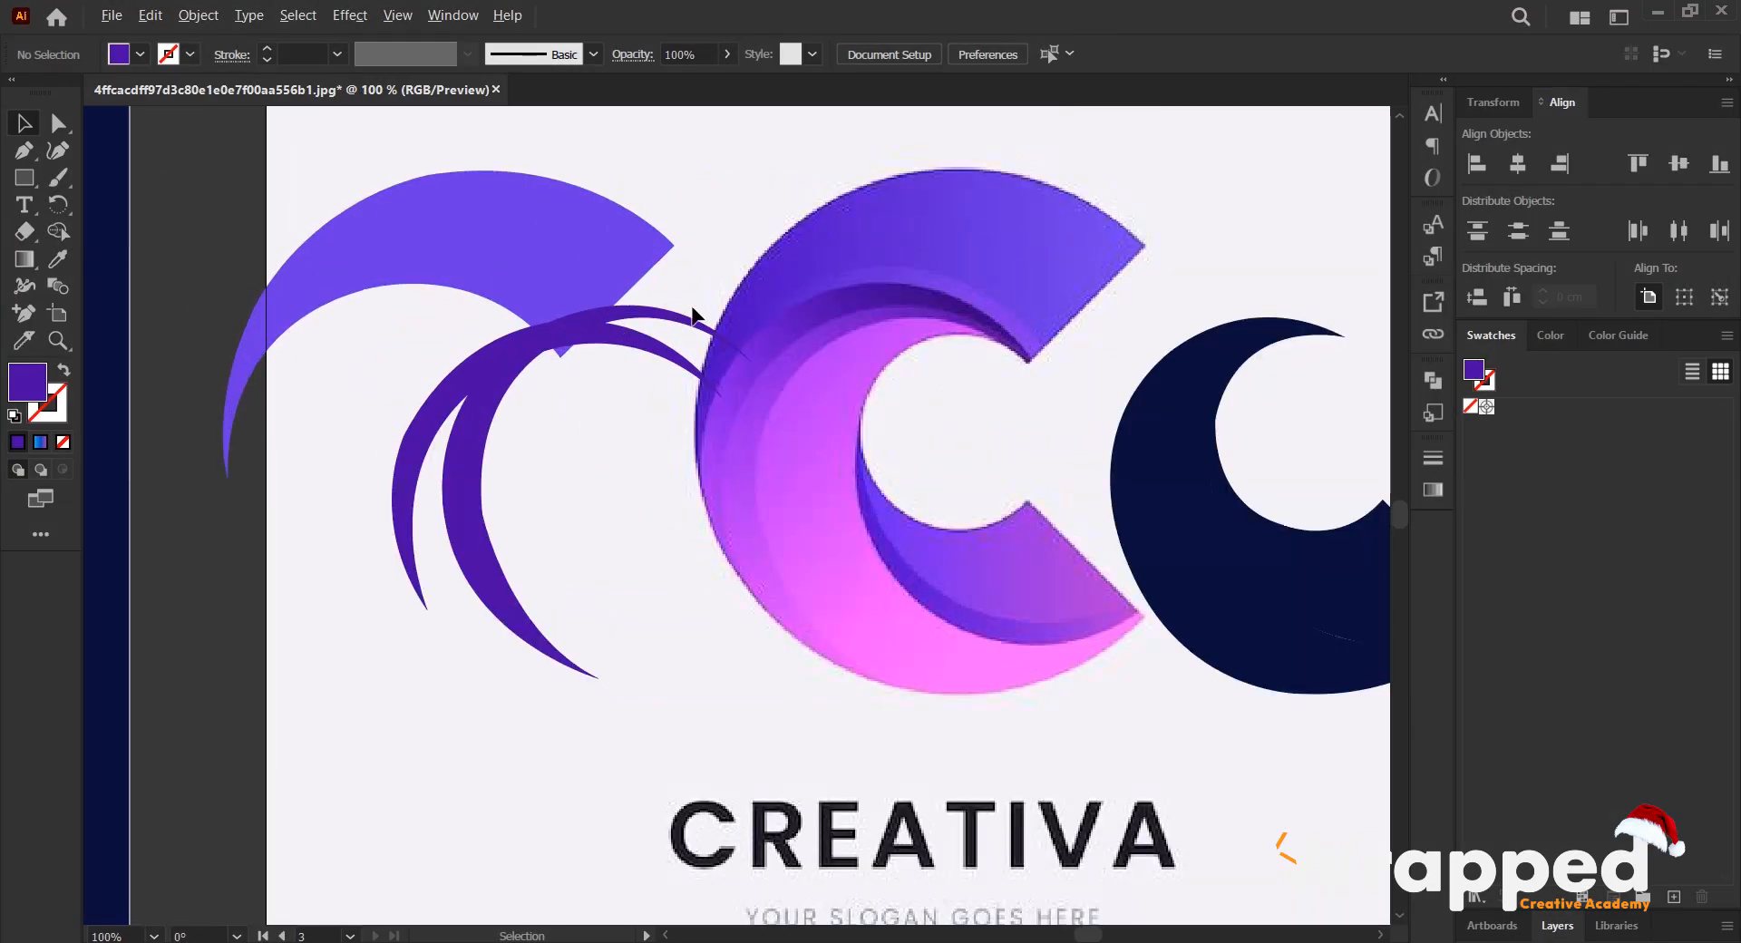
scroll(692, 314, right, 5)
drag(311, 280, 722, 242)
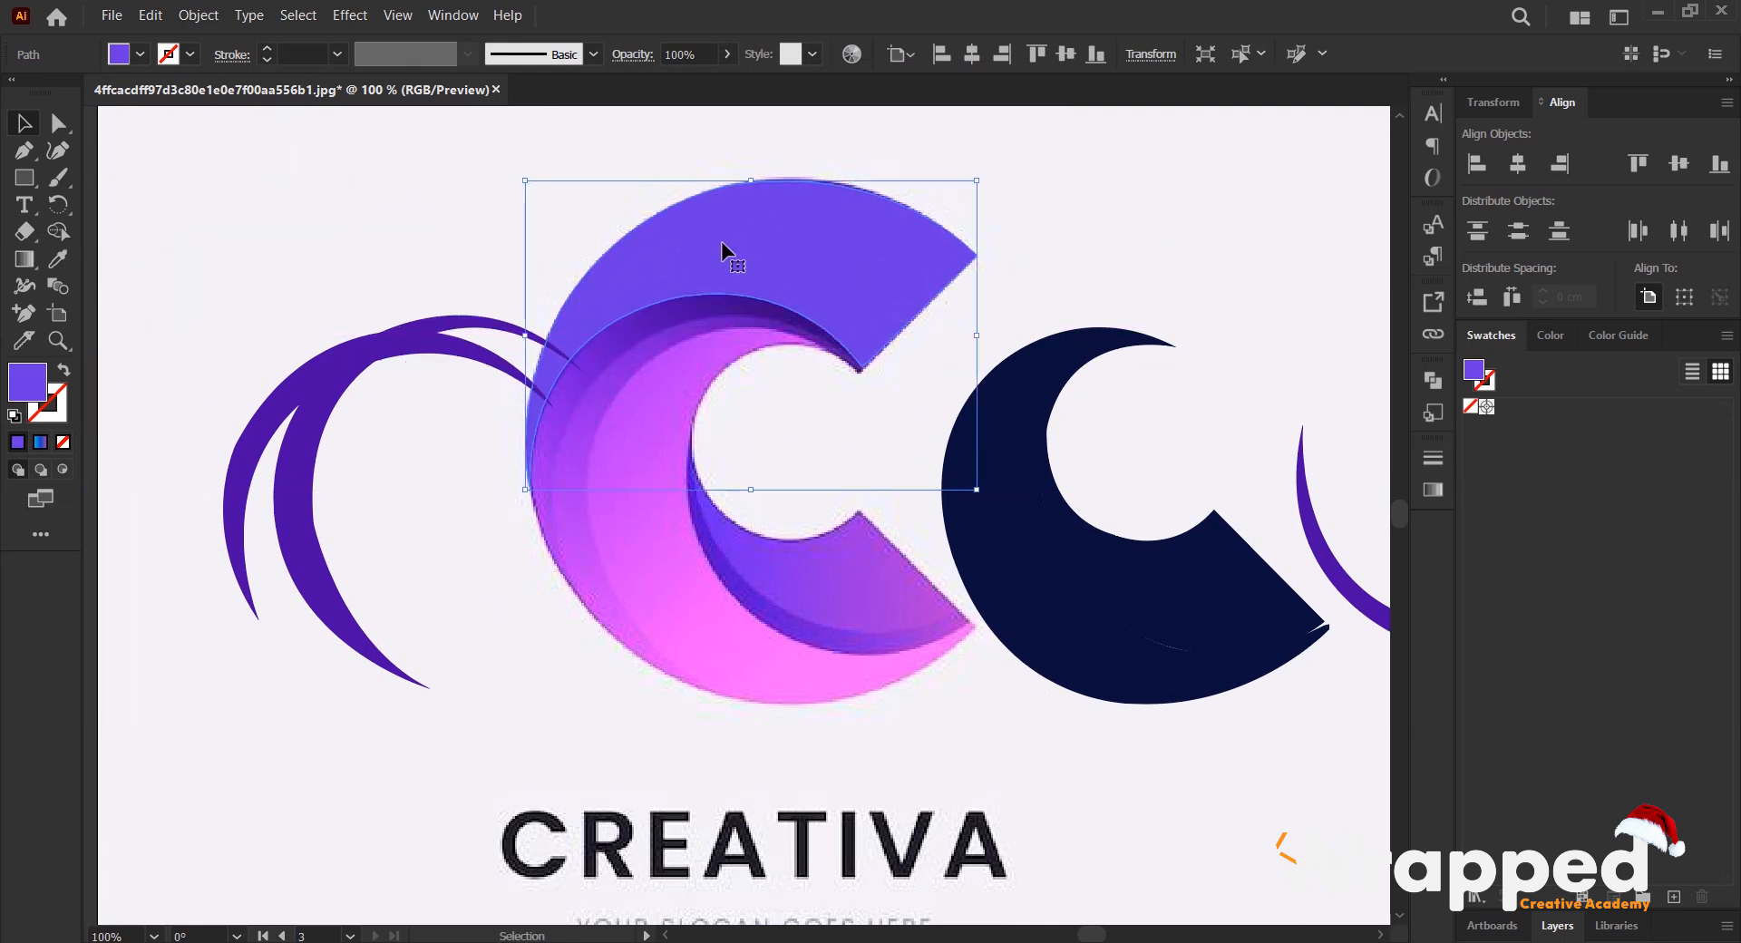
click(1068, 256)
click(362, 361)
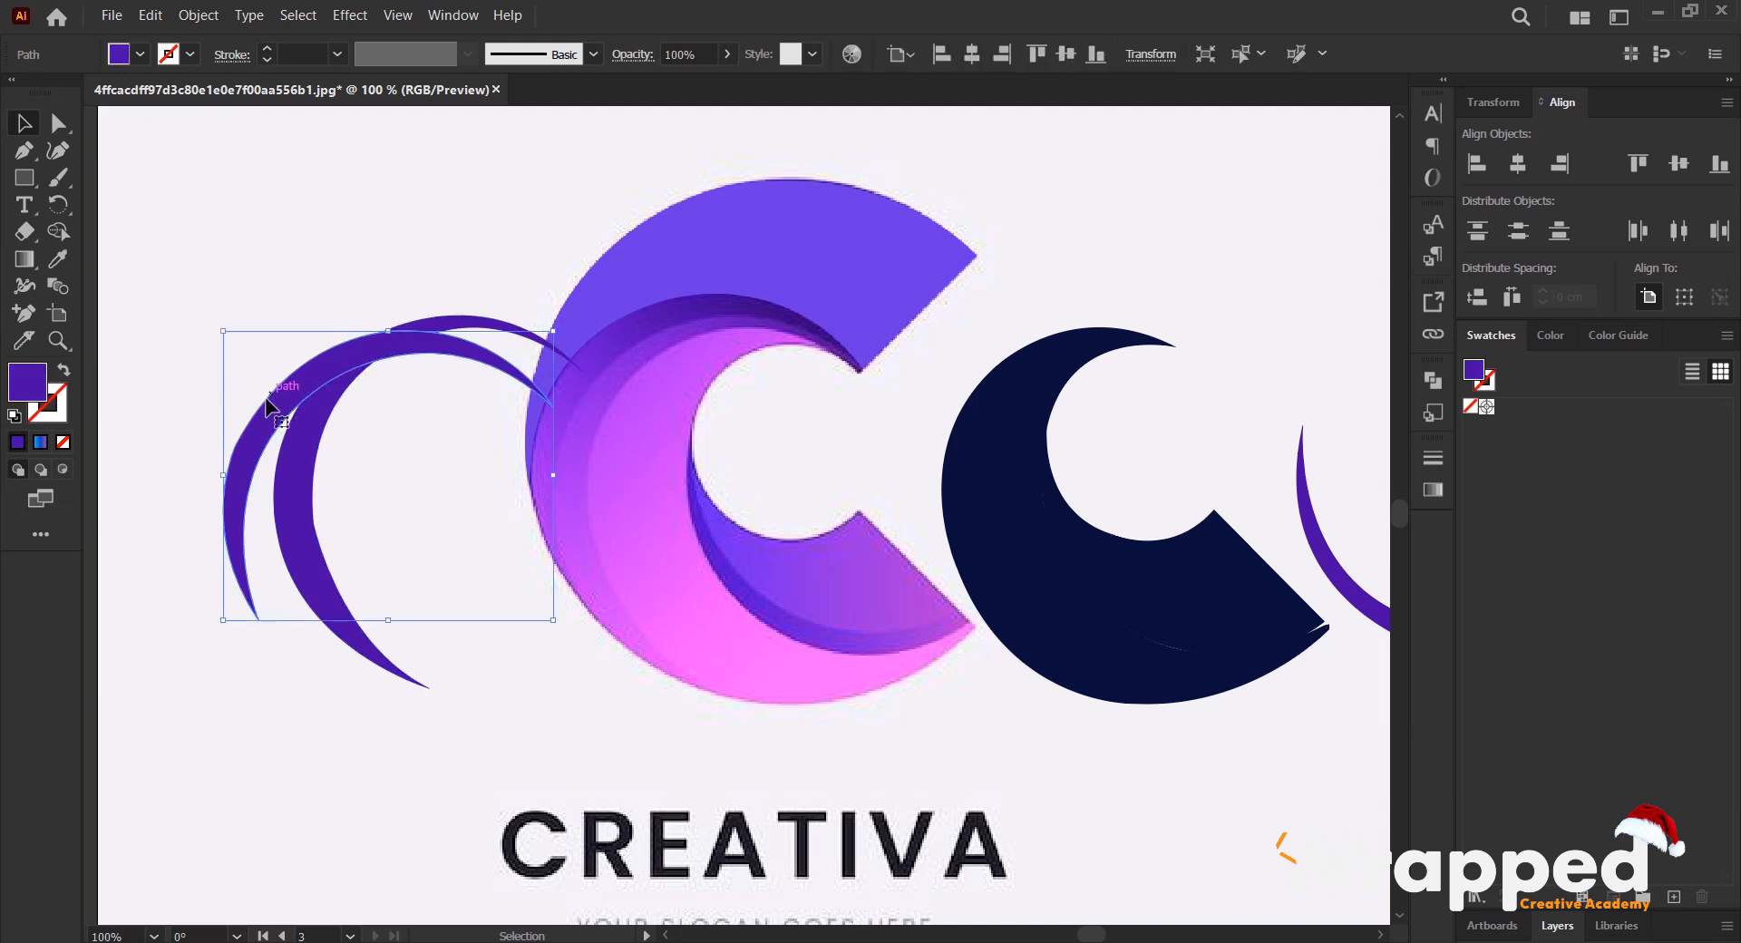
drag(259, 417, 564, 373)
scroll(690, 367, up, 2)
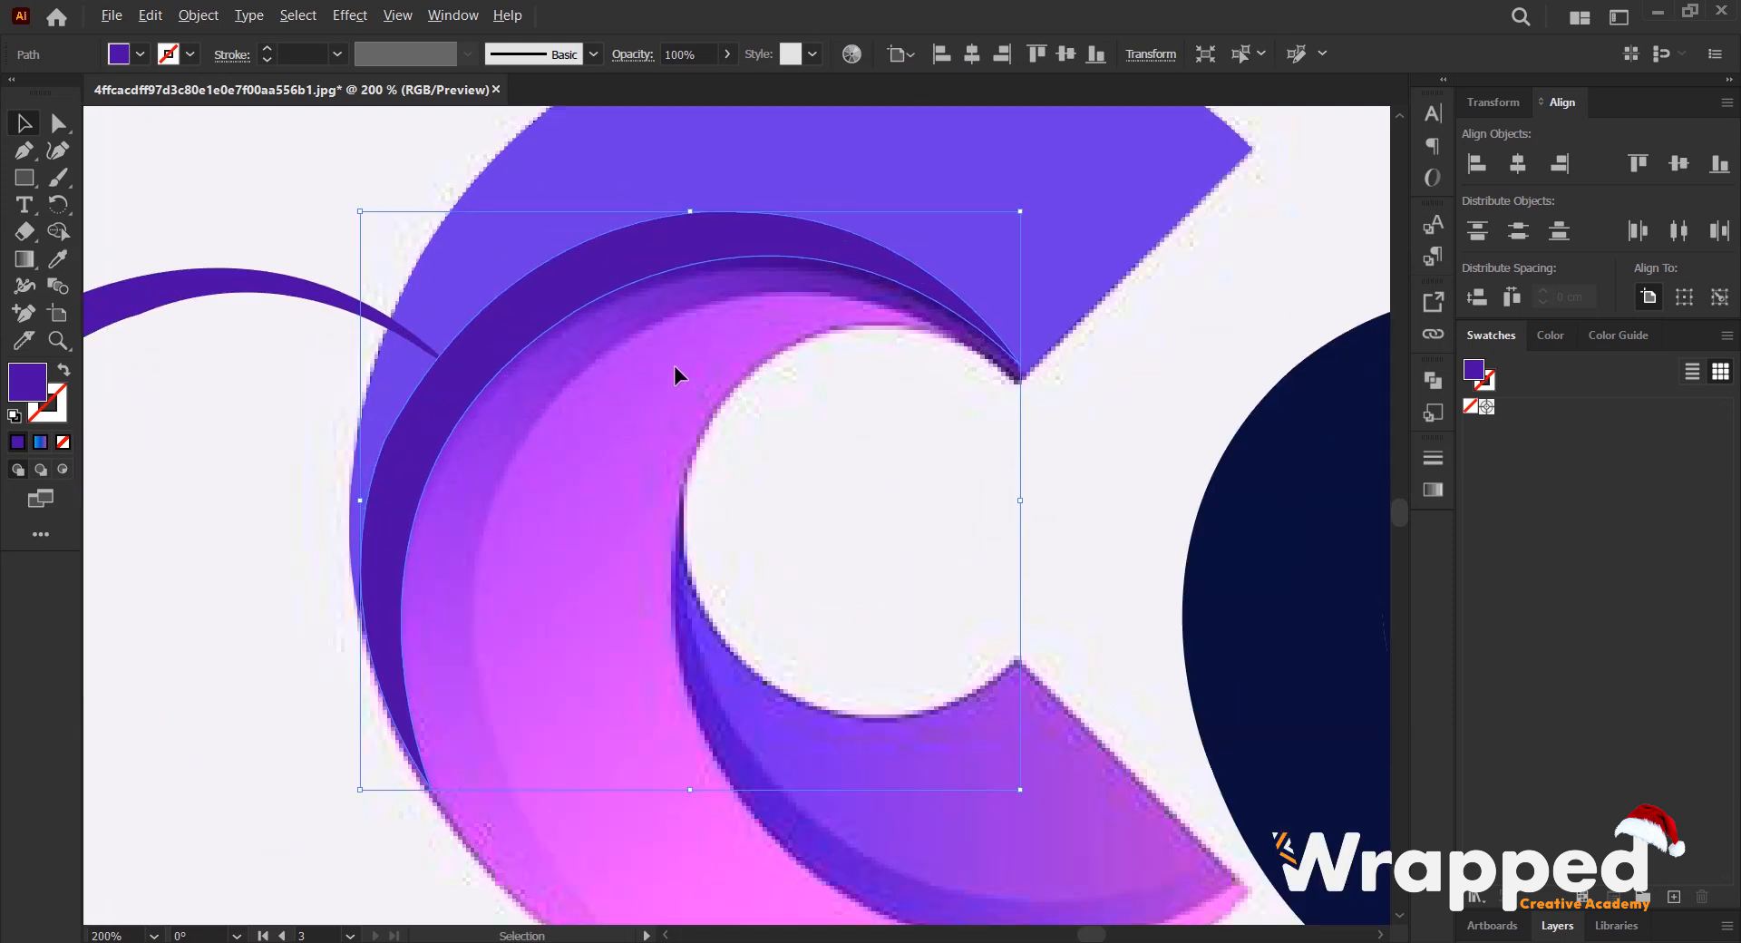
- Move the second shadow crescent back inside the first one and adjust its lower end to match the C
drag(143, 390, 539, 361)
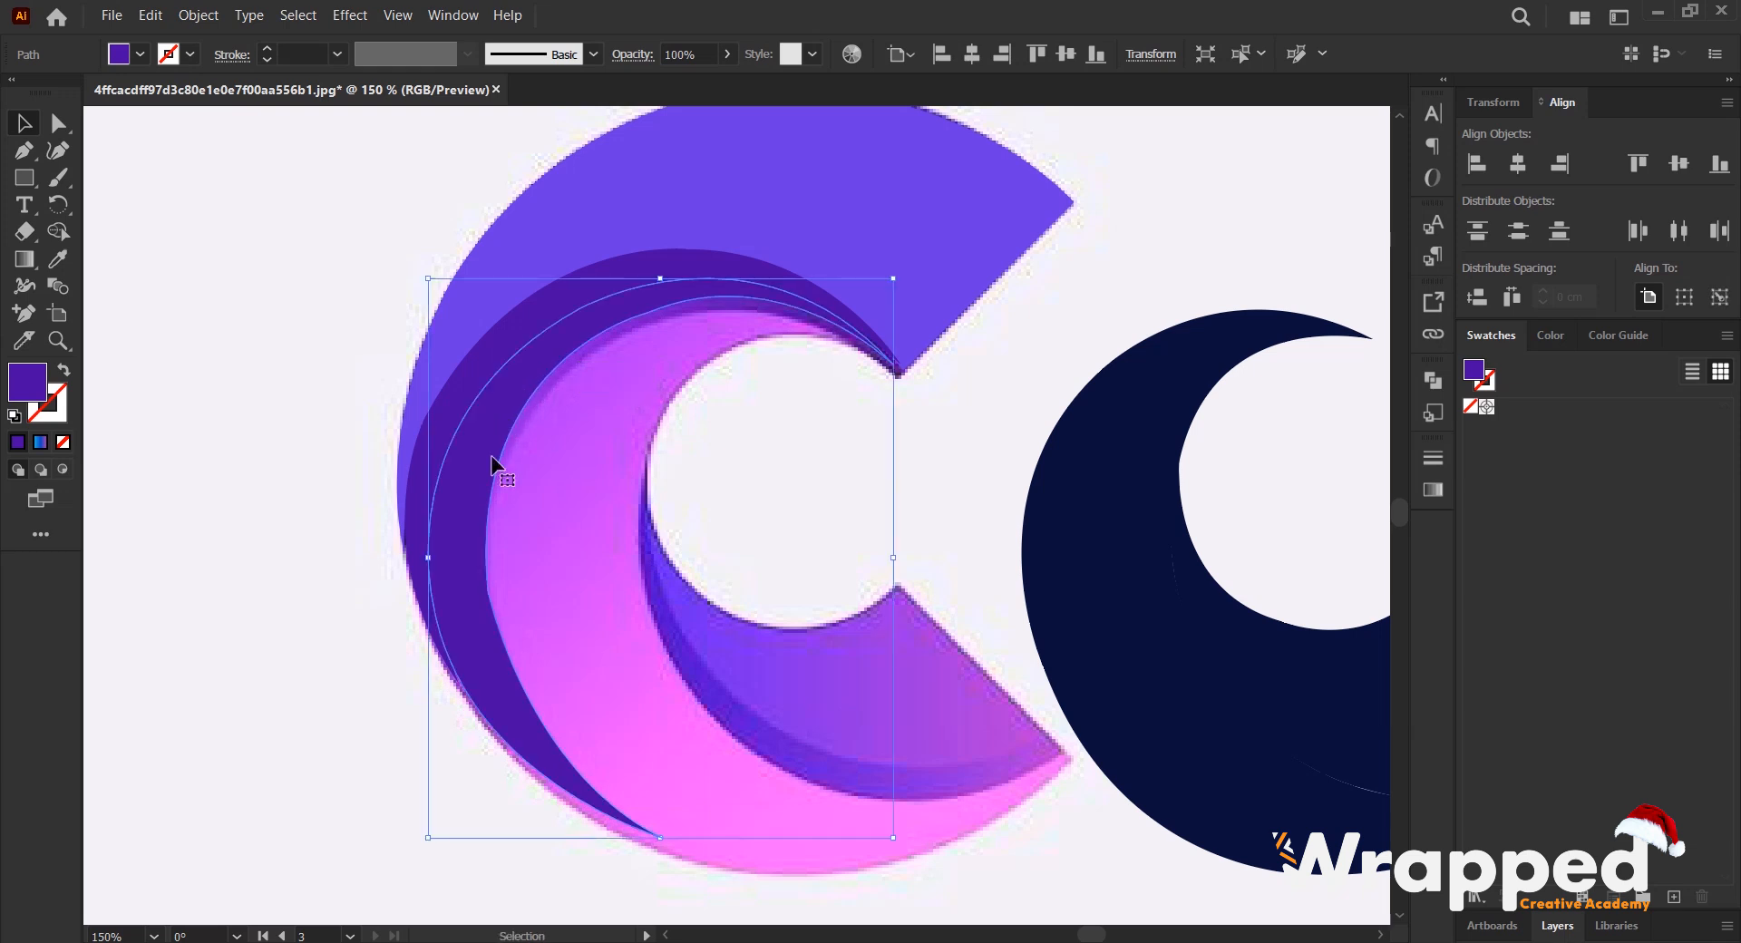
drag(660, 836, 665, 850)
key(ctrl+minus)
key(ctrl+minus)
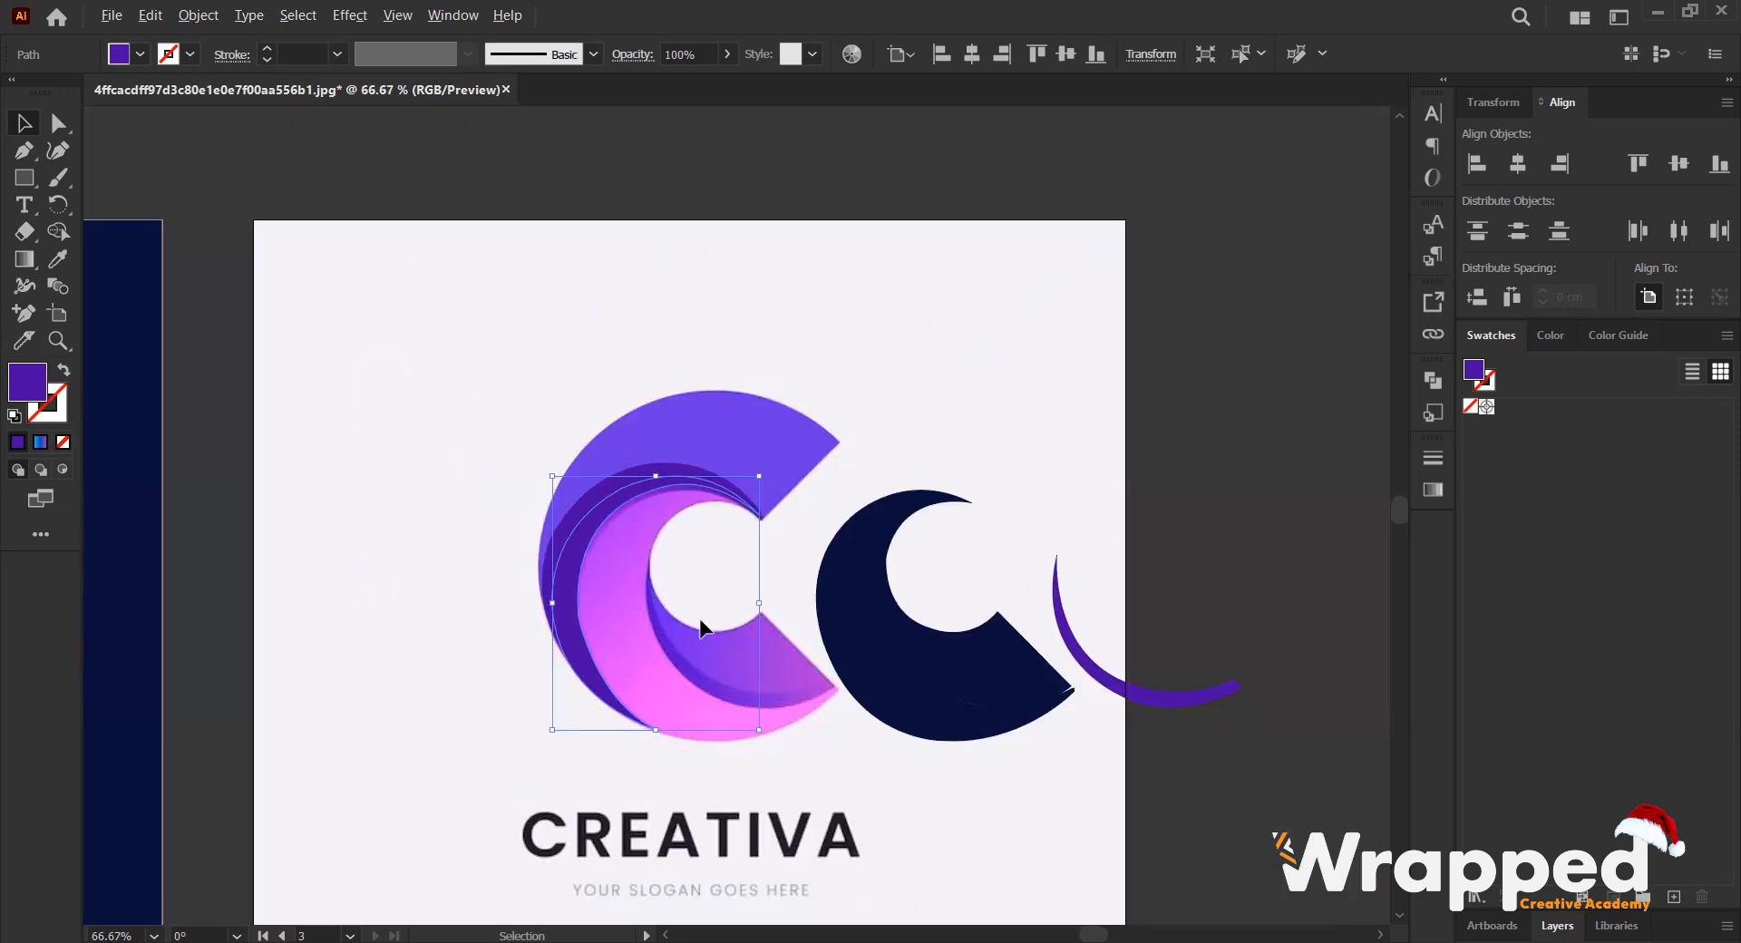
- Move the navy crescent and blade back onto the C, and bring the thin purple strip closer beside it
scroll(631, 525, up, 1)
drag(921, 505, 614, 508)
click(900, 418)
drag(1150, 563, 815, 561)
drag(1292, 518, 1089, 449)
scroll(720, 446, down, 2)
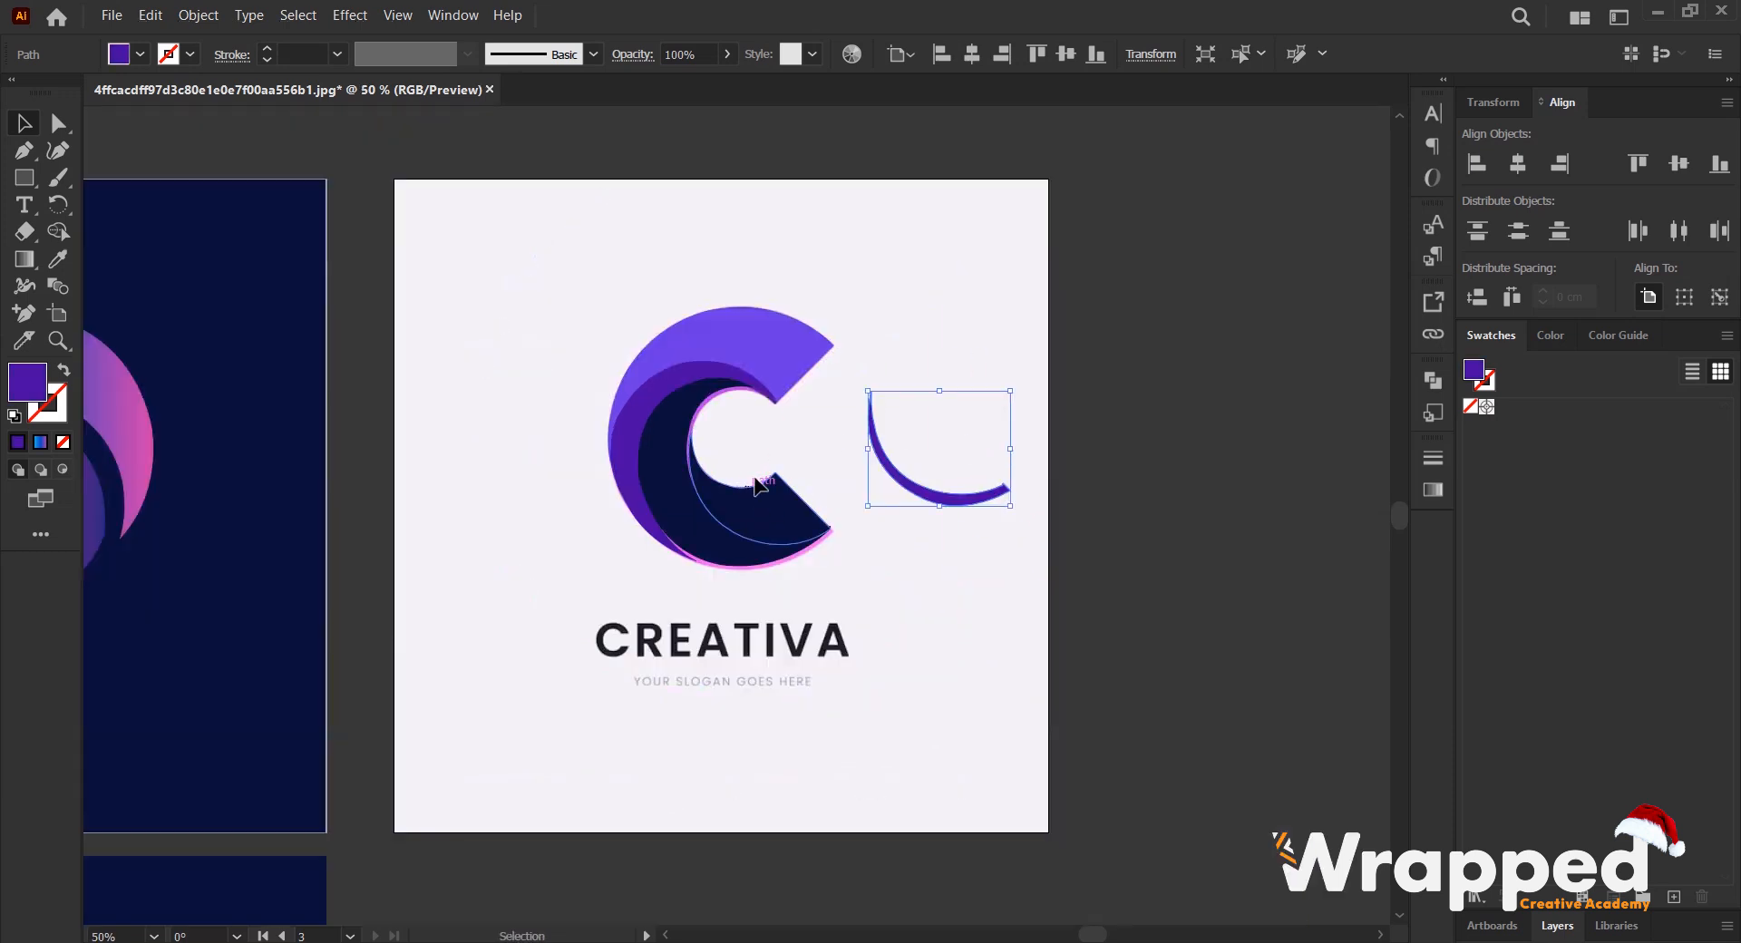
- Unlock the CREATIVA reference image and move it straight down below its artboard, leaving the traced shapes on the artboard
click(944, 209)
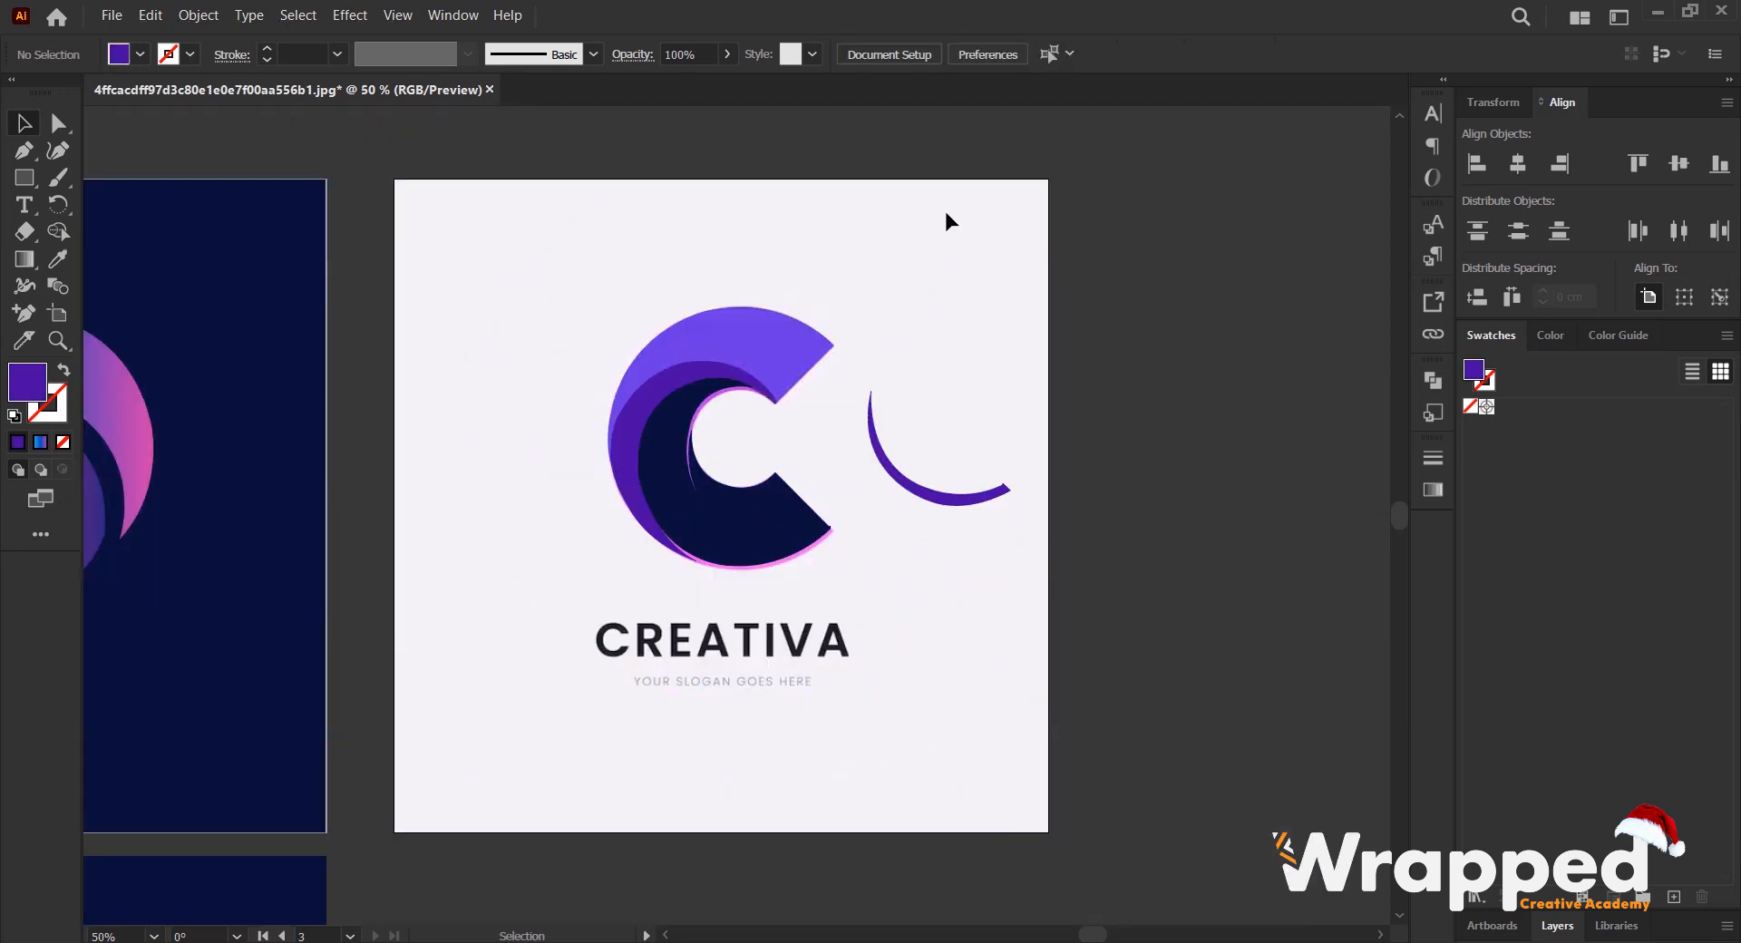
click(199, 16)
click(234, 190)
scroll(557, 256, down, 1)
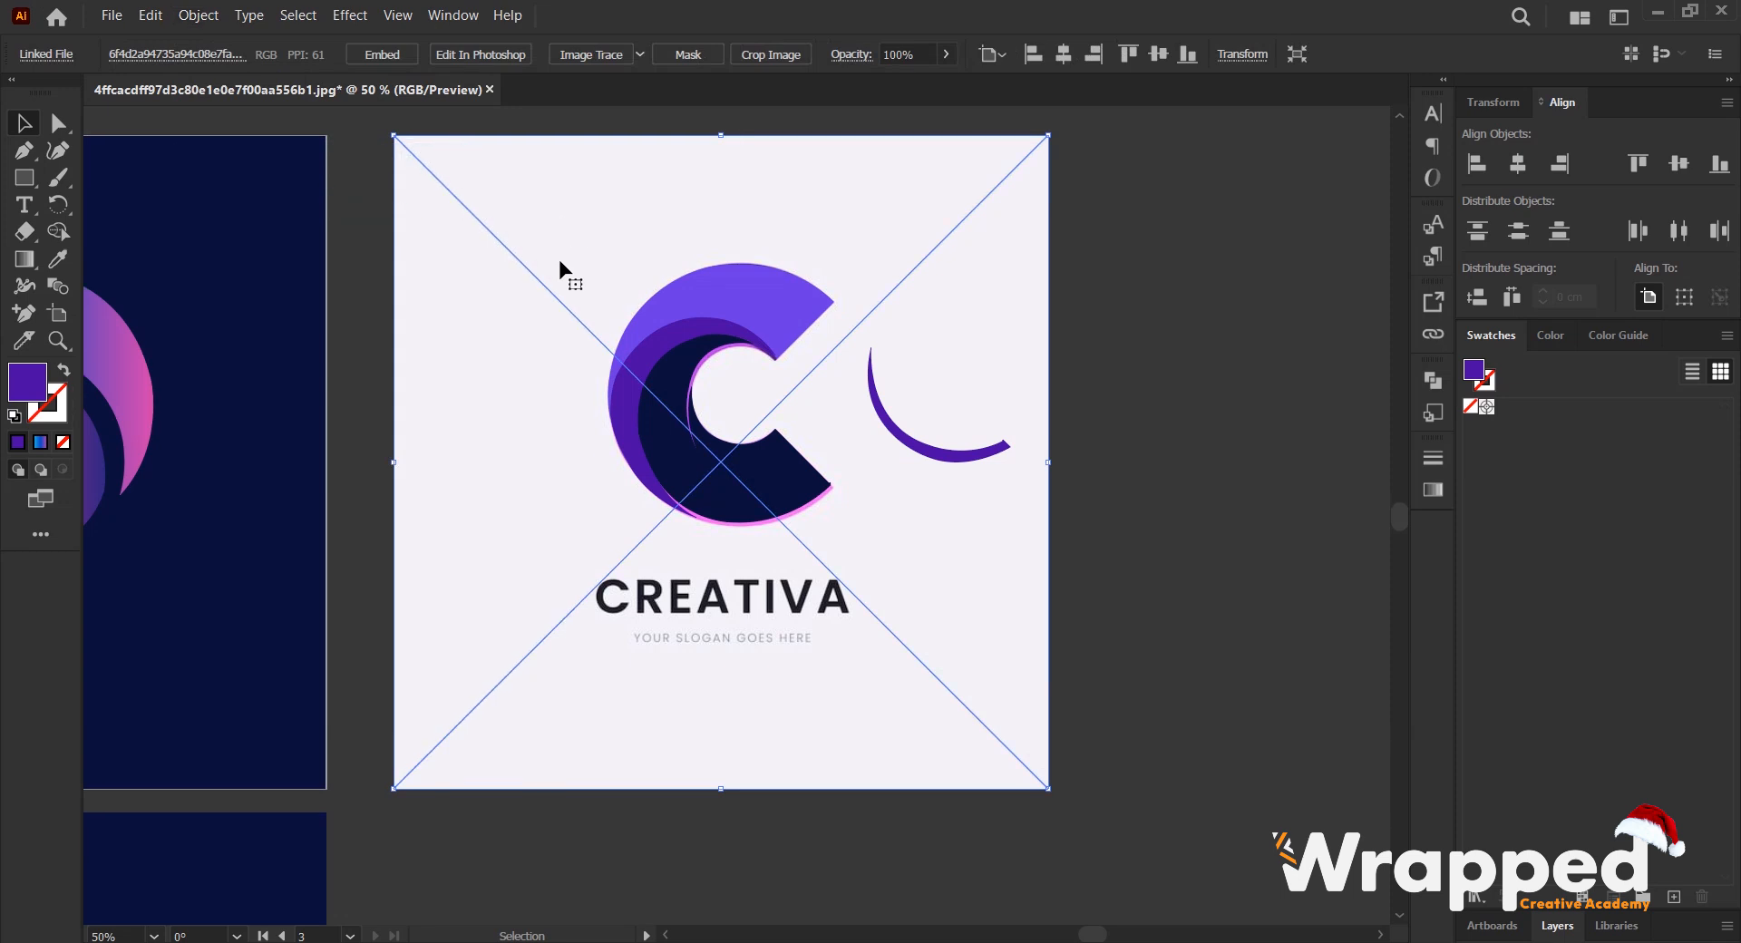
drag(590, 212, 600, 876)
scroll(743, 454, down, 5)
scroll(751, 265, up, 3)
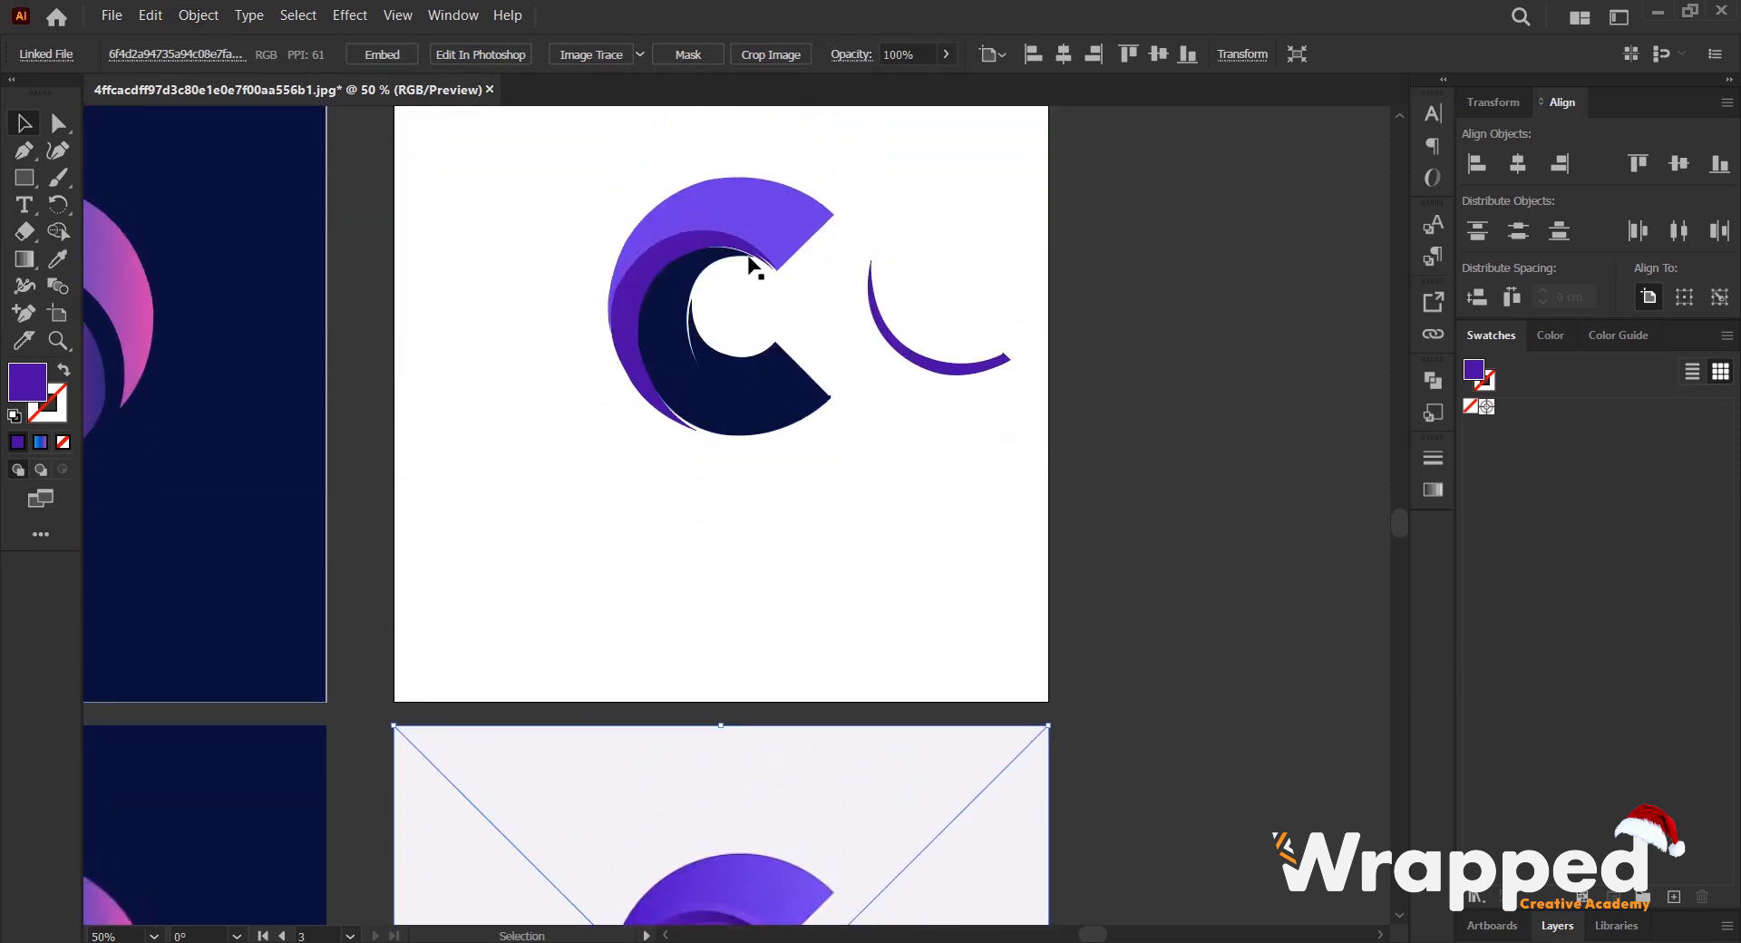
- Apply the linear gradient to the C's upper violet band and delete the gradient's middle blue stop at 50%
click(754, 204)
scroll(730, 274, down, 3)
scroll(733, 499, down, 2)
scroll(715, 369, up, 3)
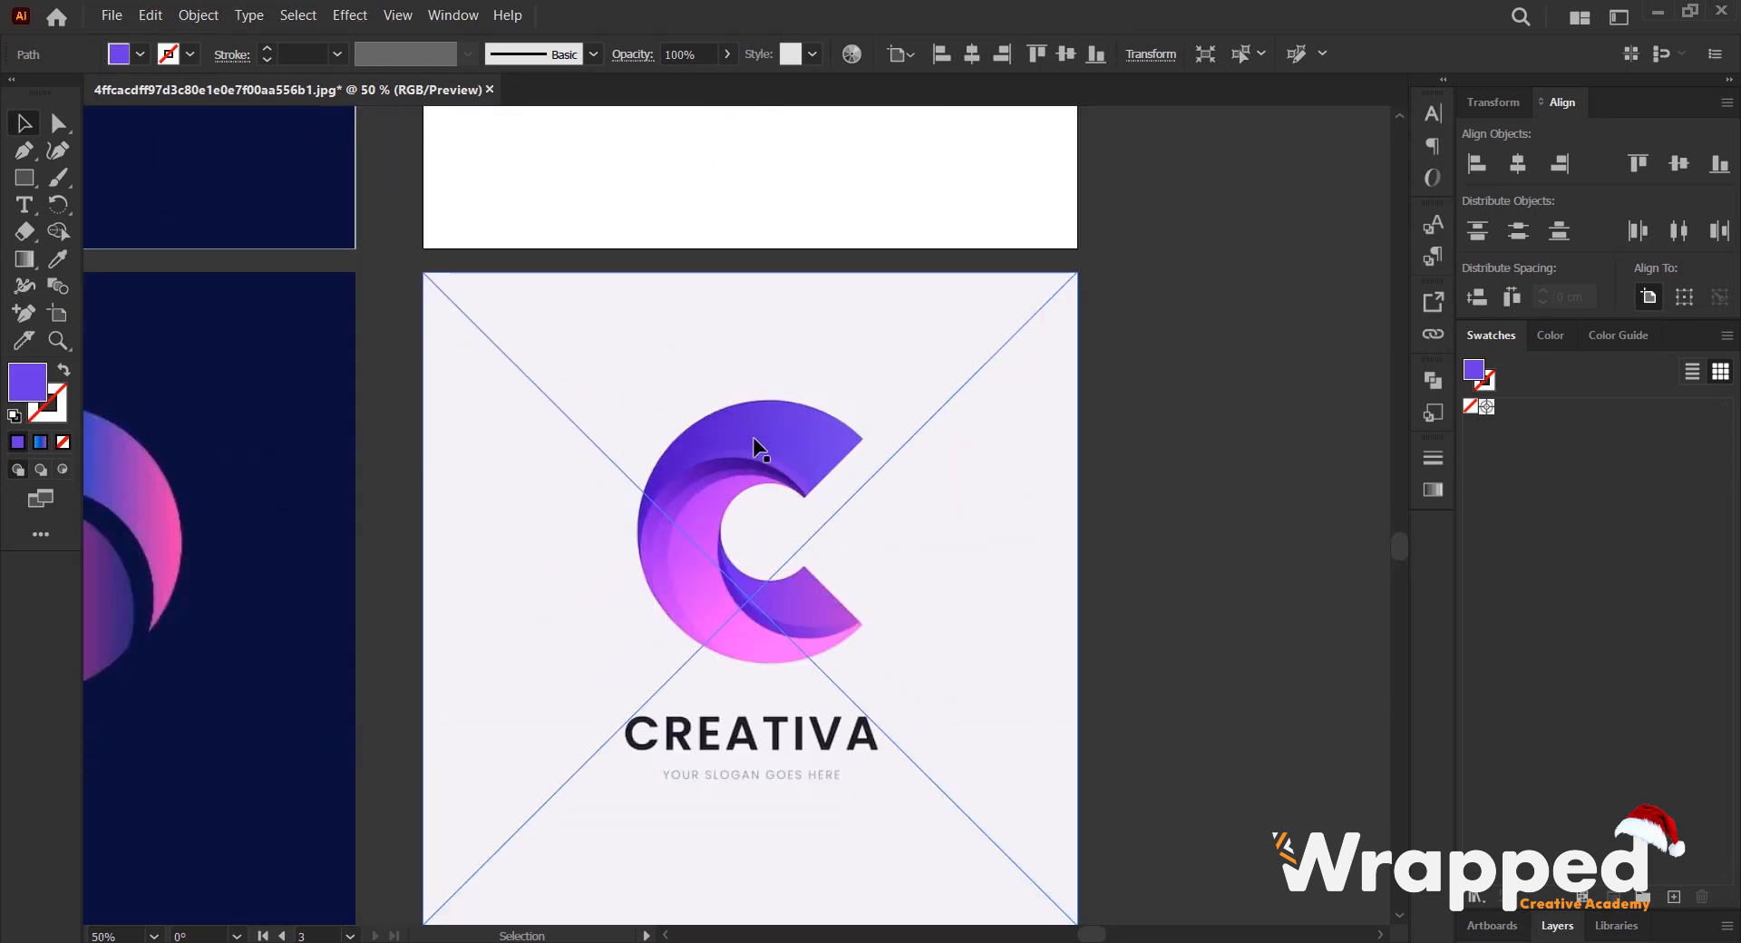
click(1431, 490)
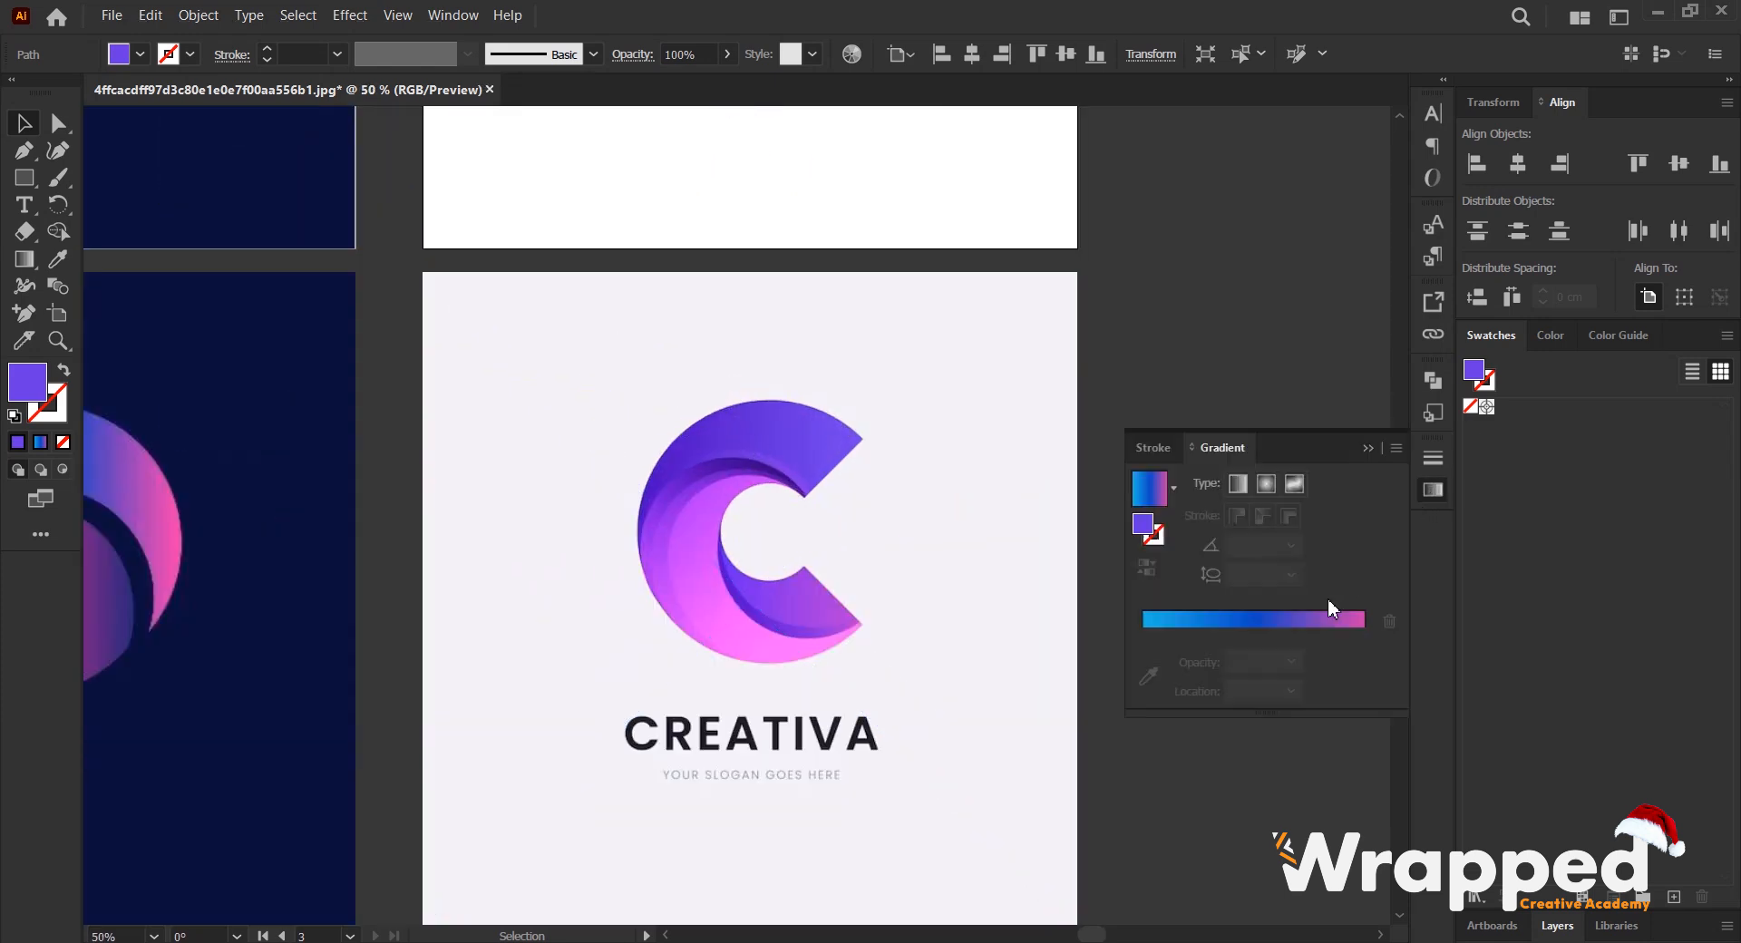
click(1263, 630)
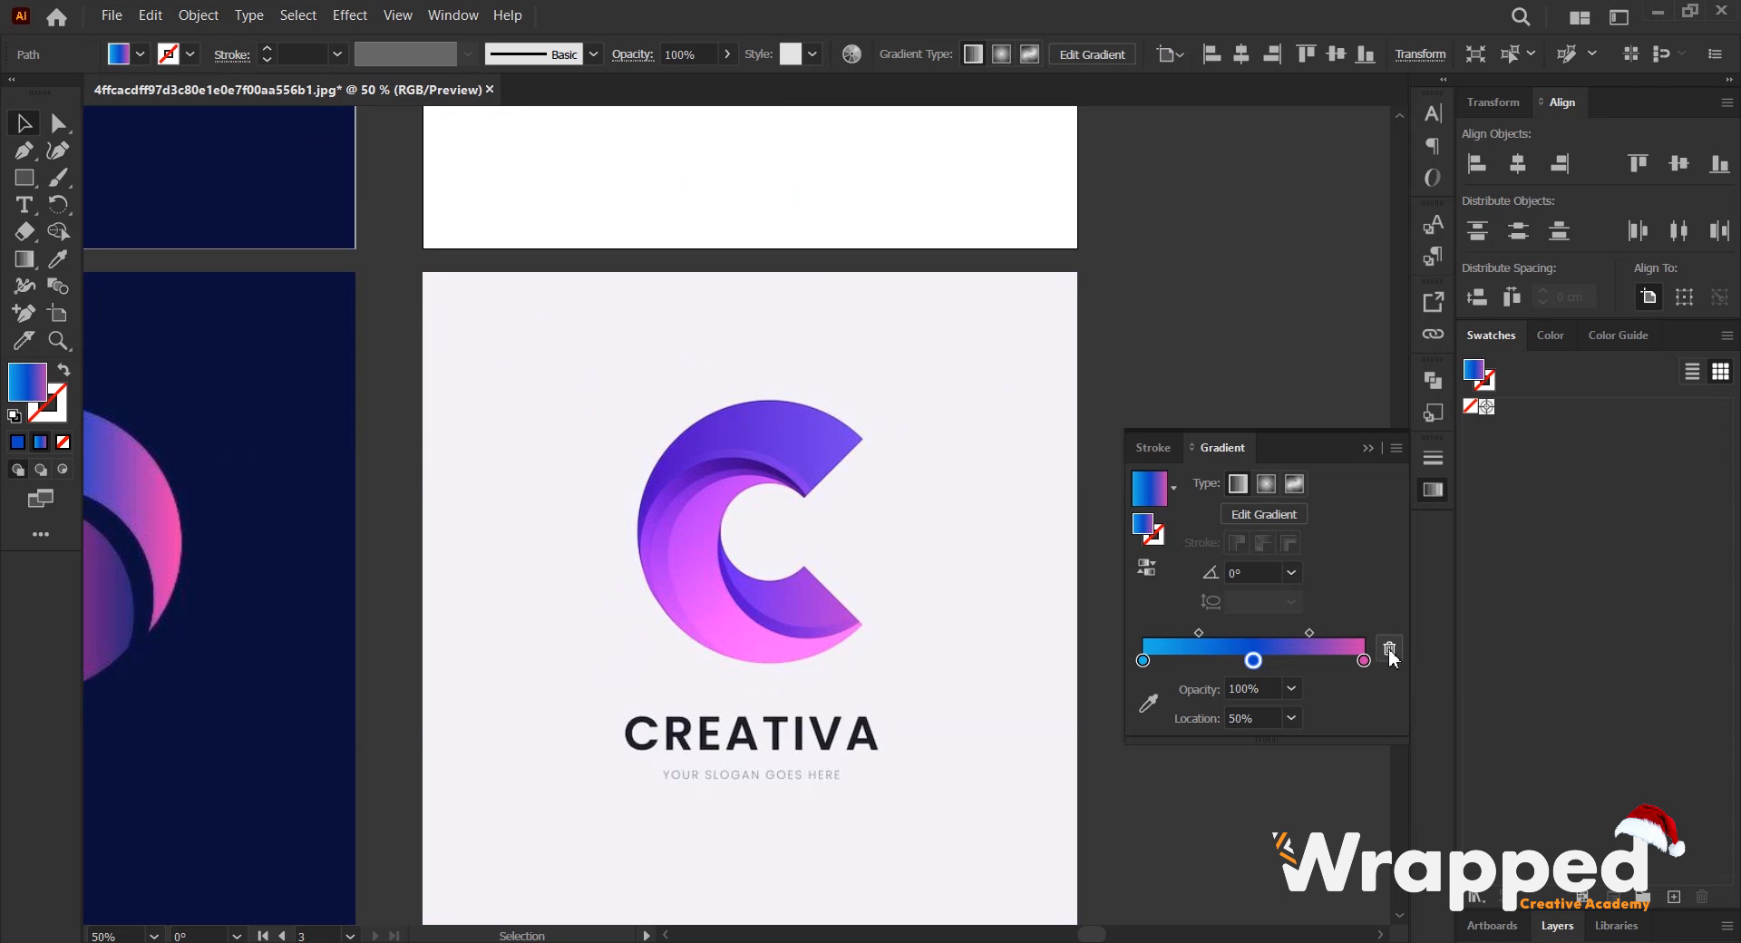
click(1389, 649)
- Recolor the gradient's pink end stop at 100% with the violet sampled from the reference C's upper band near its straight end
click(1363, 660)
click(1148, 703)
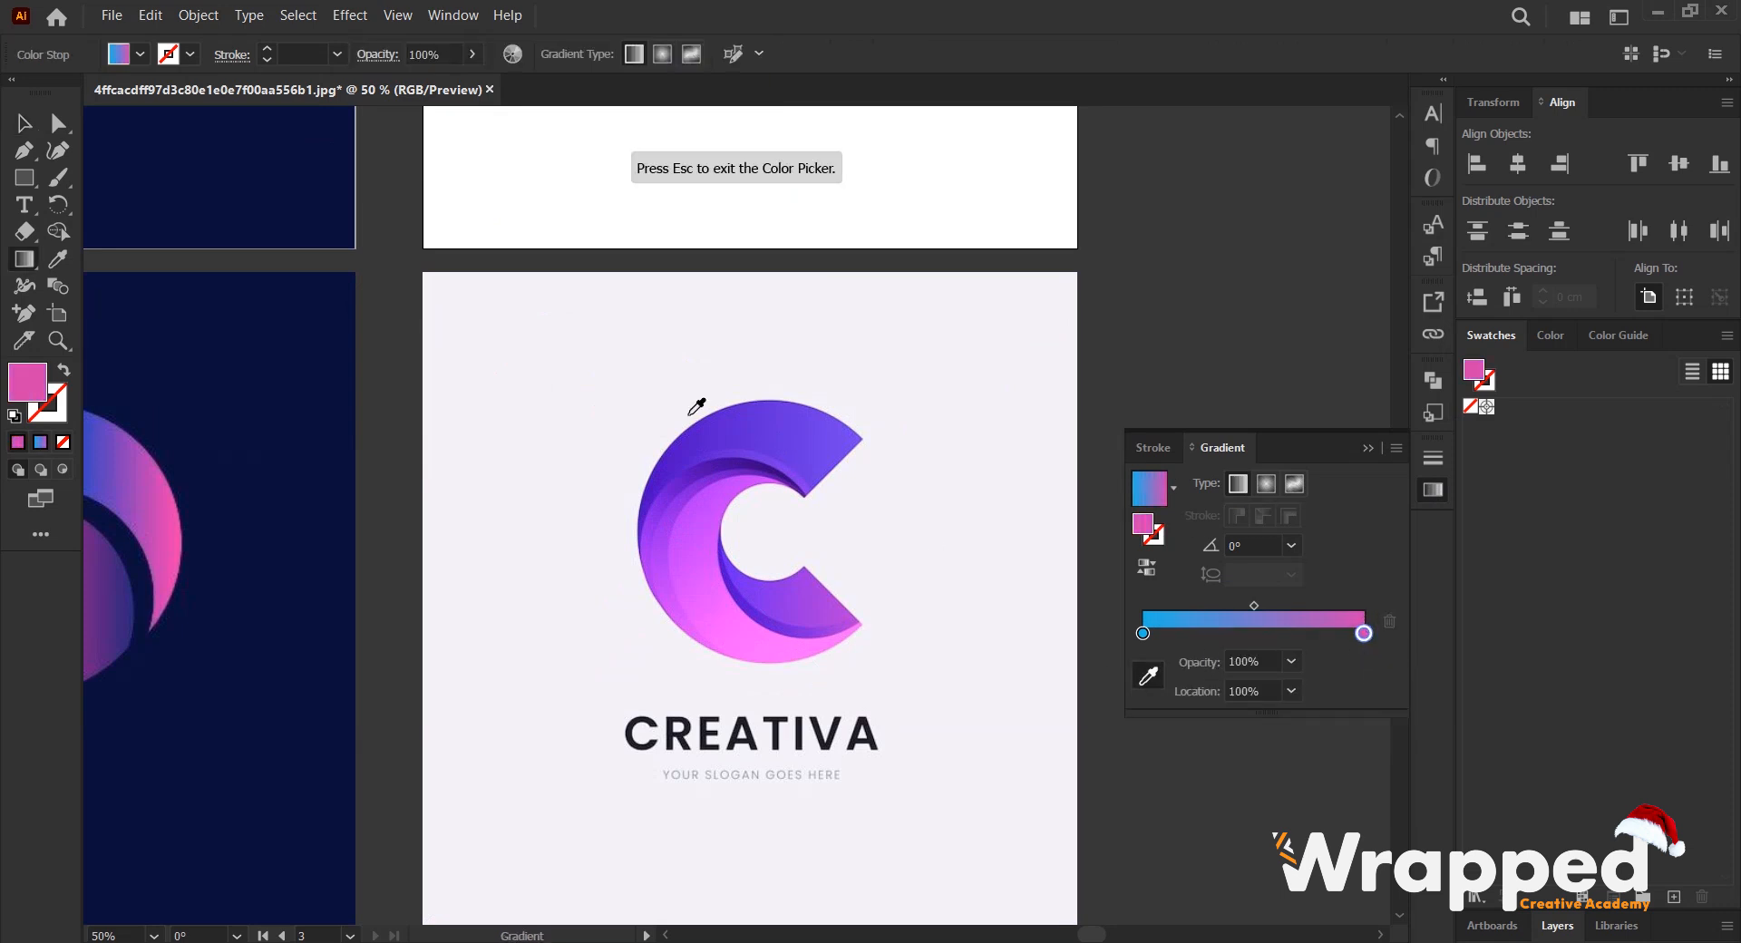
scroll(798, 428, up, 2)
click(896, 471)
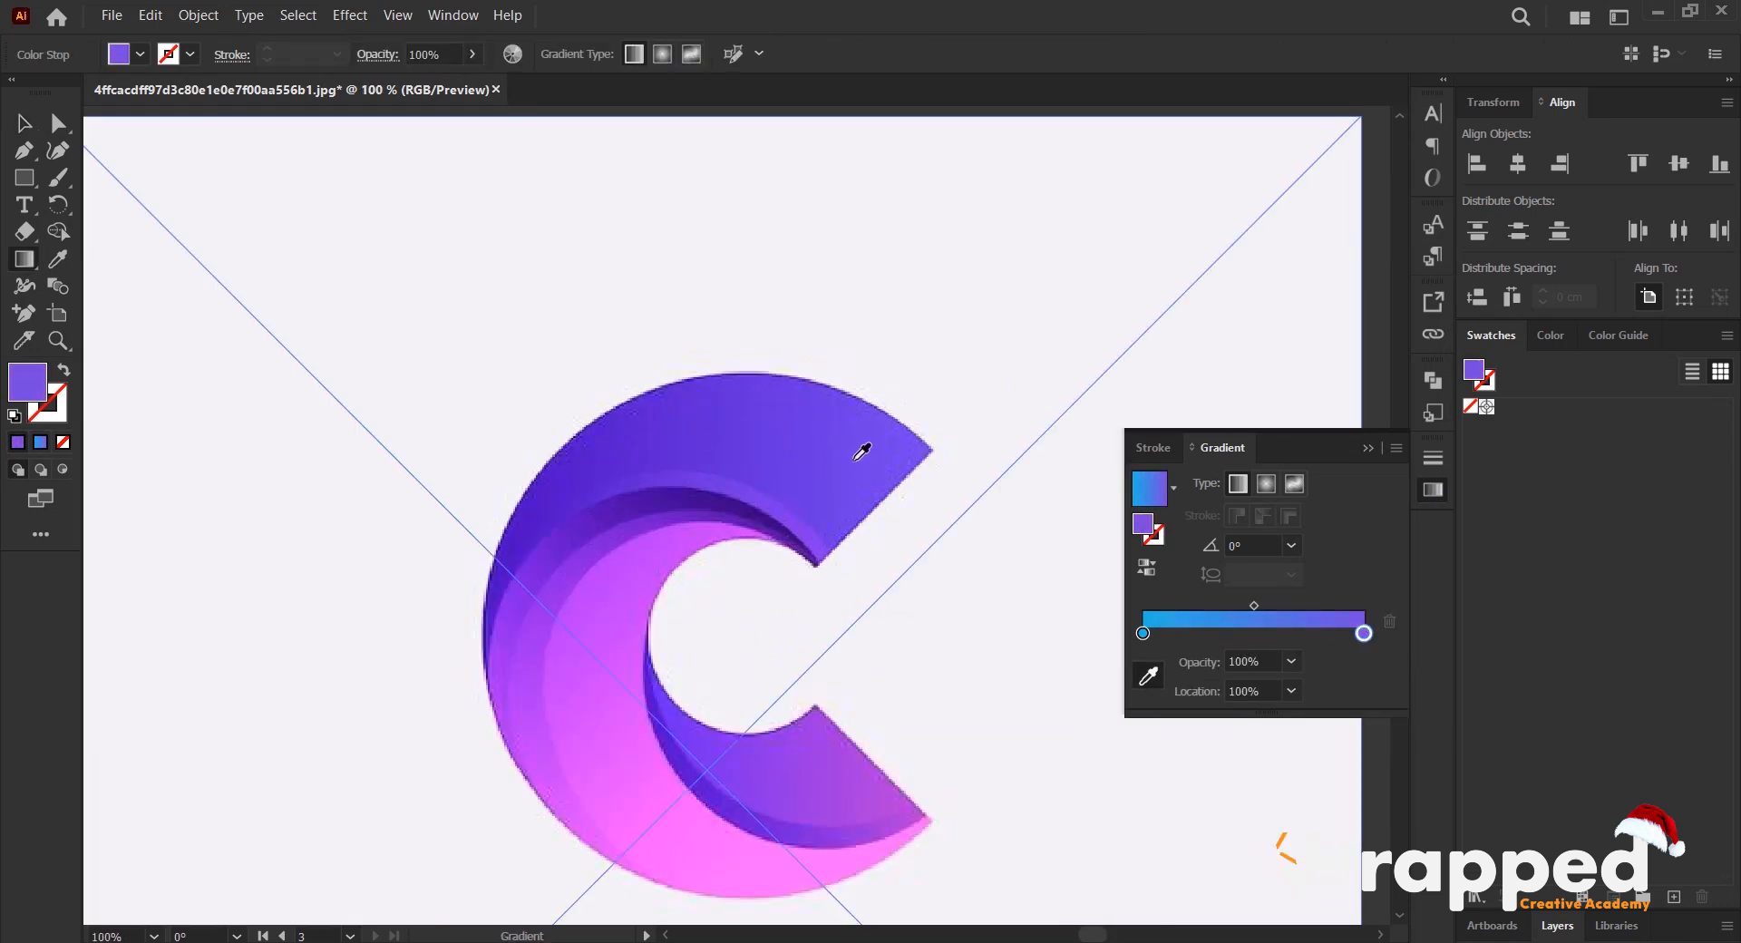
scroll(906, 481, down, 3)
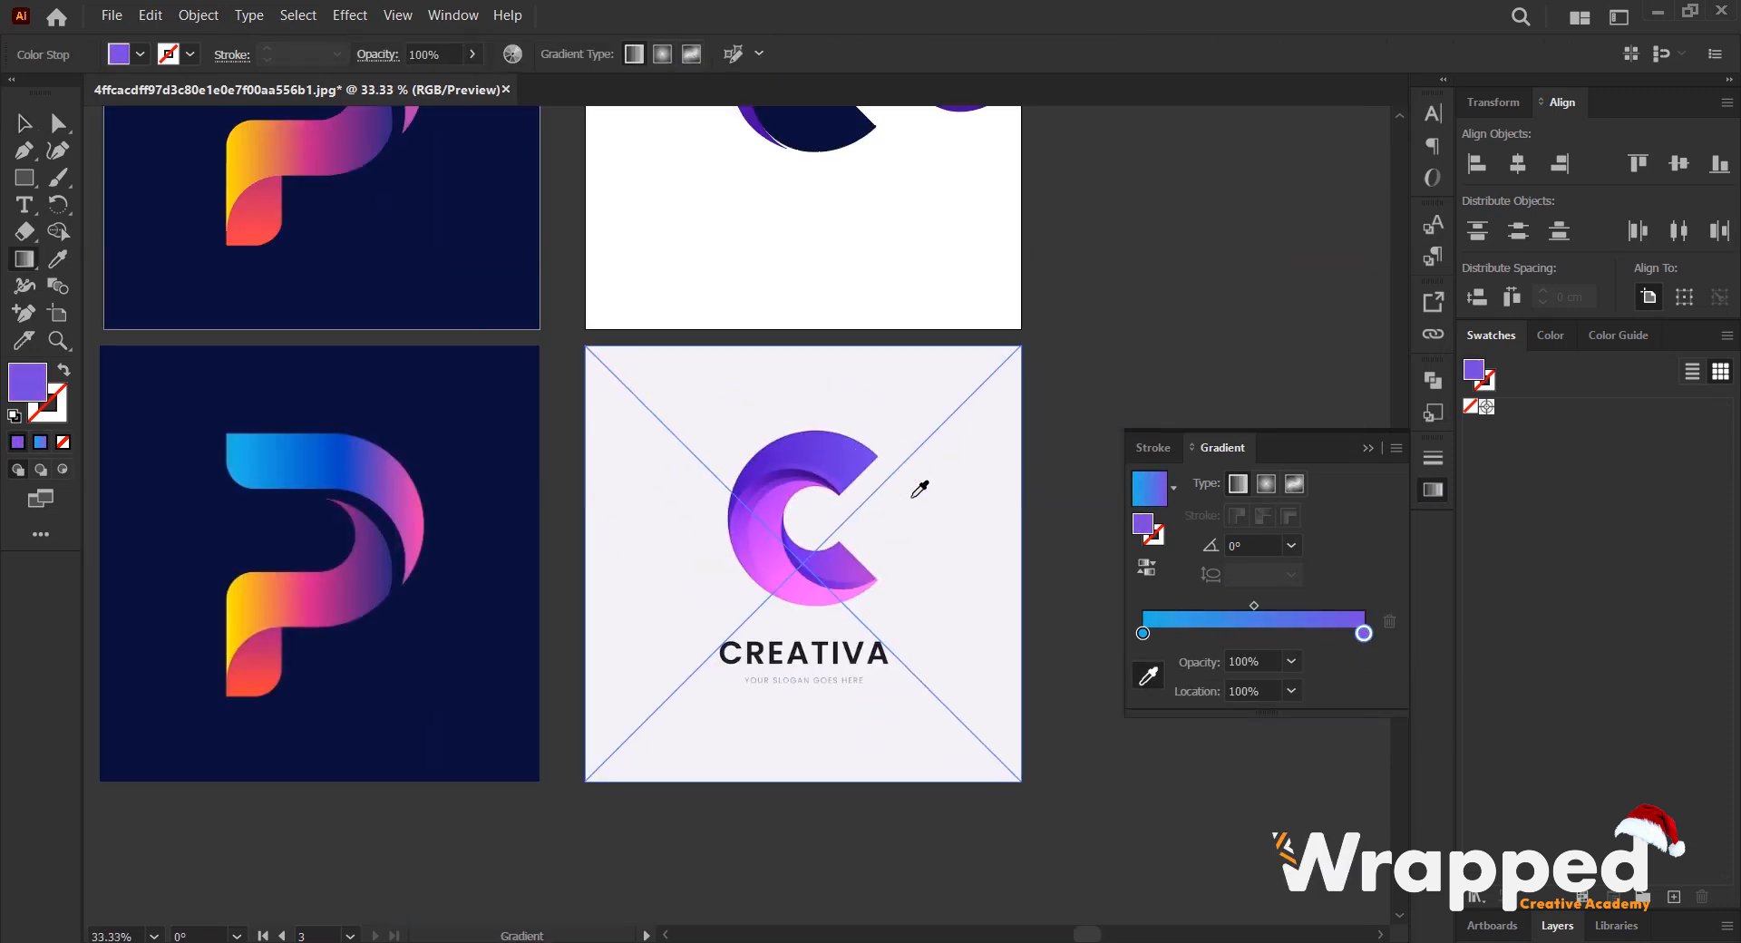
- Recolor the upper band gradient's 0% stop with the dark violet sampled from the reference C's outer edge, and deselect the band
click(1143, 632)
scroll(775, 445, up, 4)
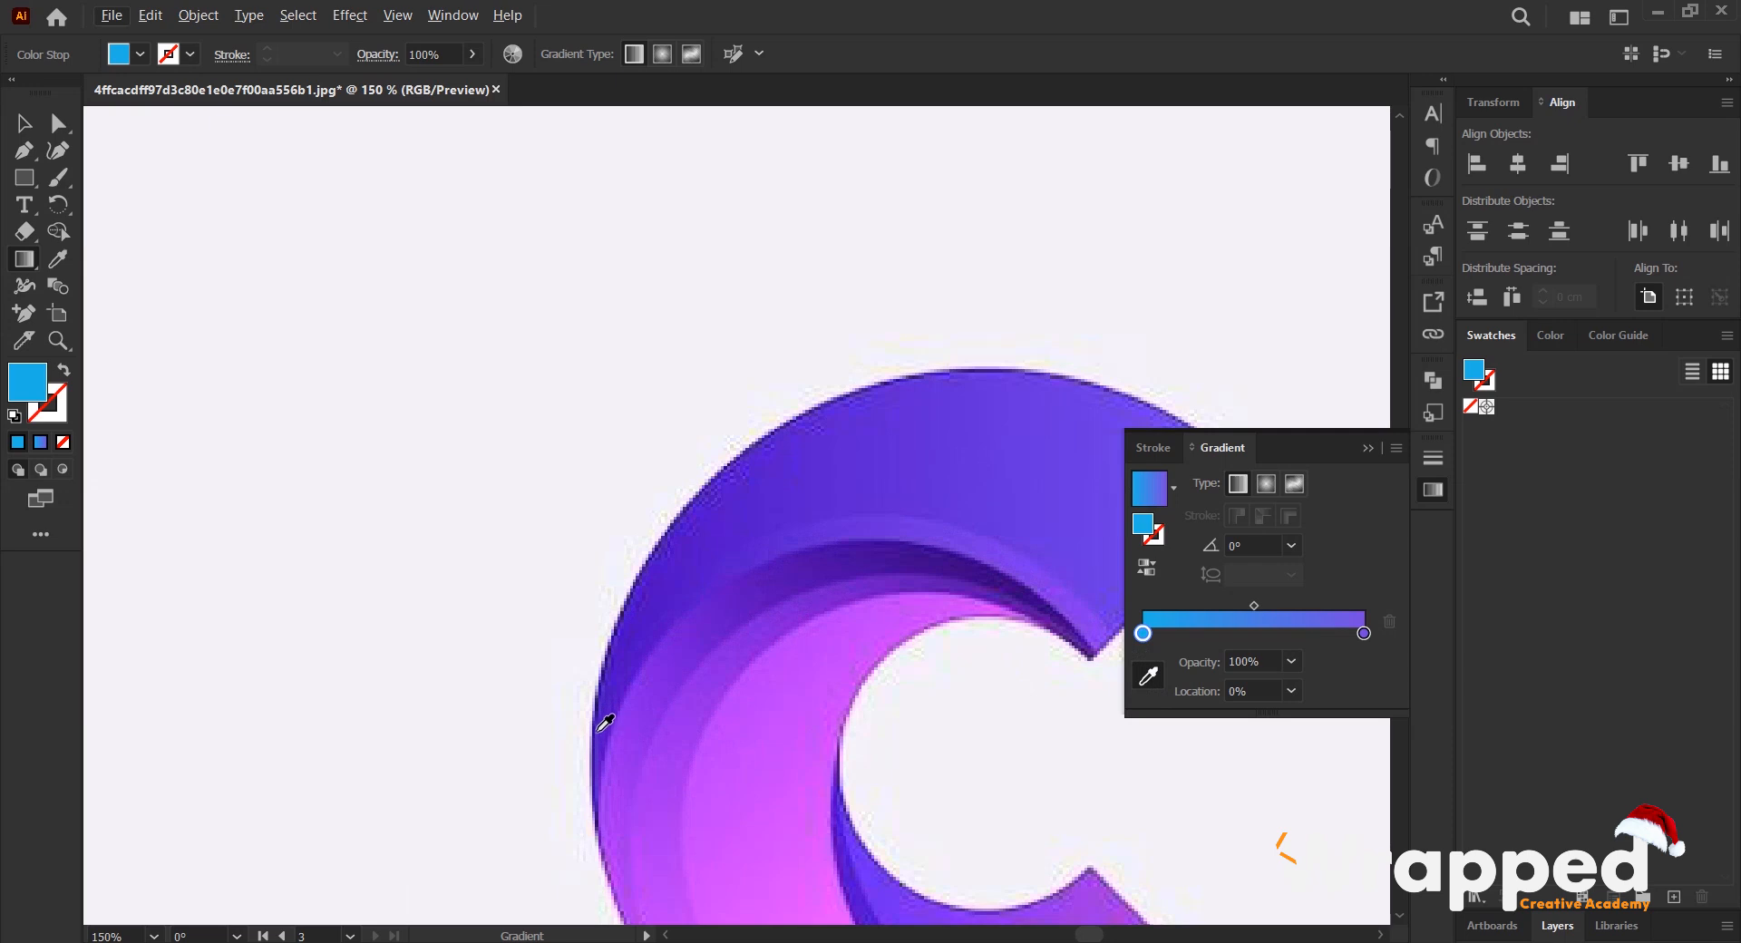
click(613, 691)
scroll(688, 594, down, 5)
scroll(692, 327, up, 2)
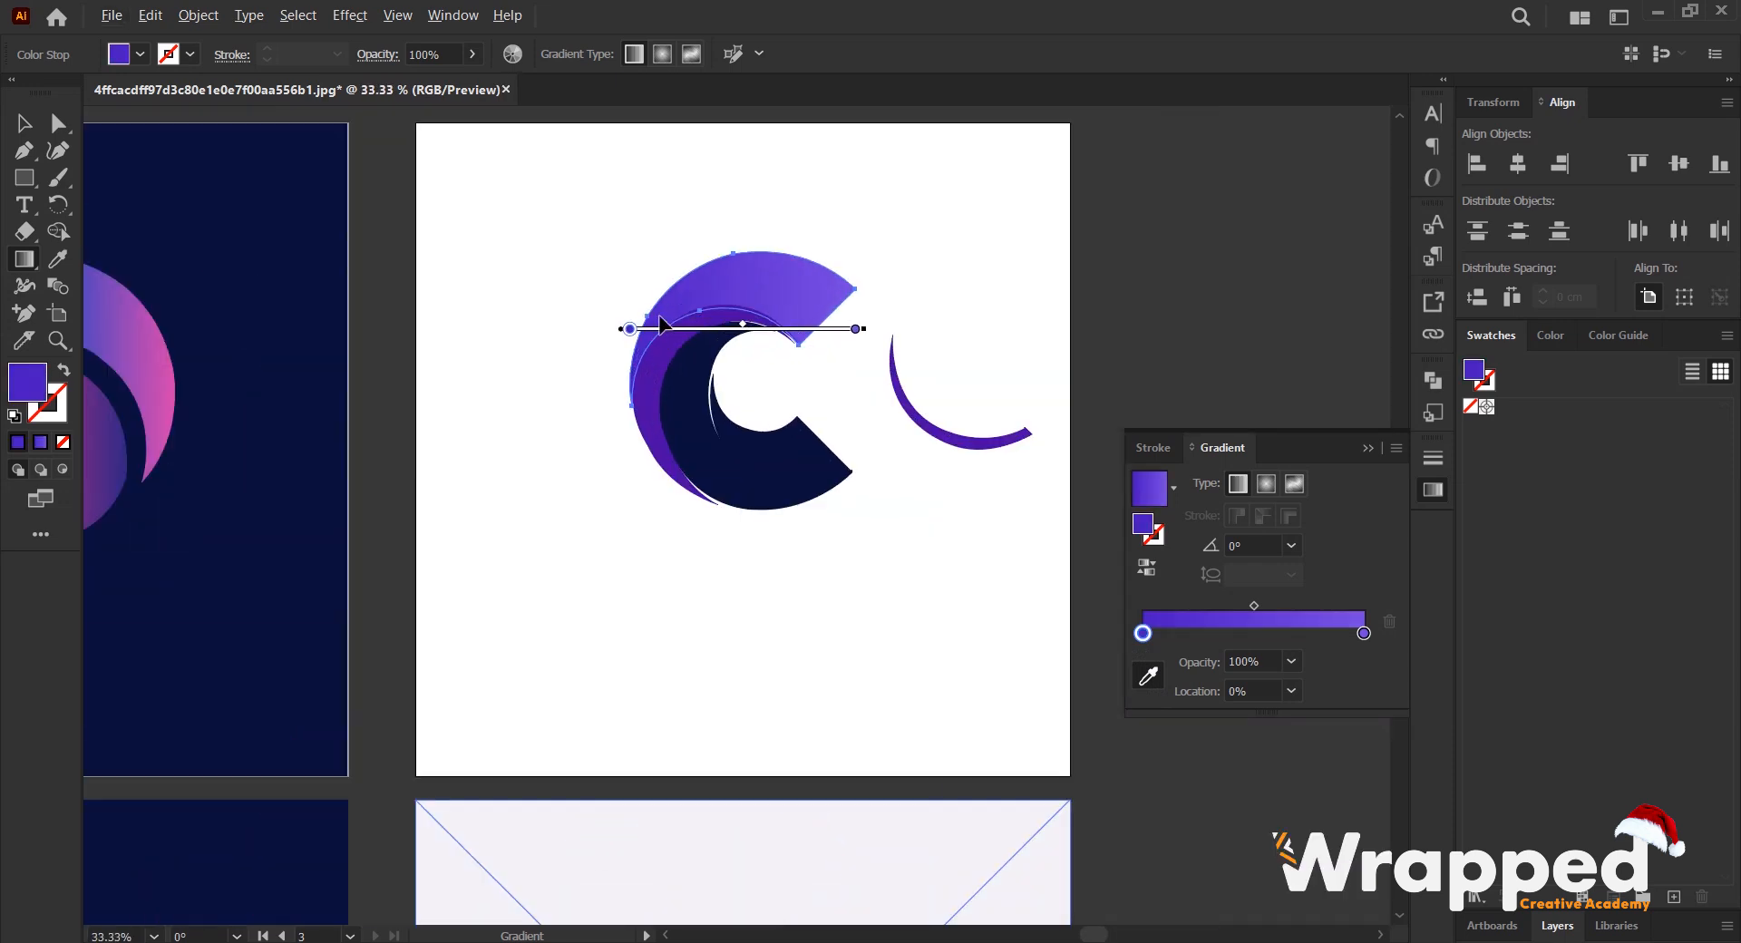
key(v)
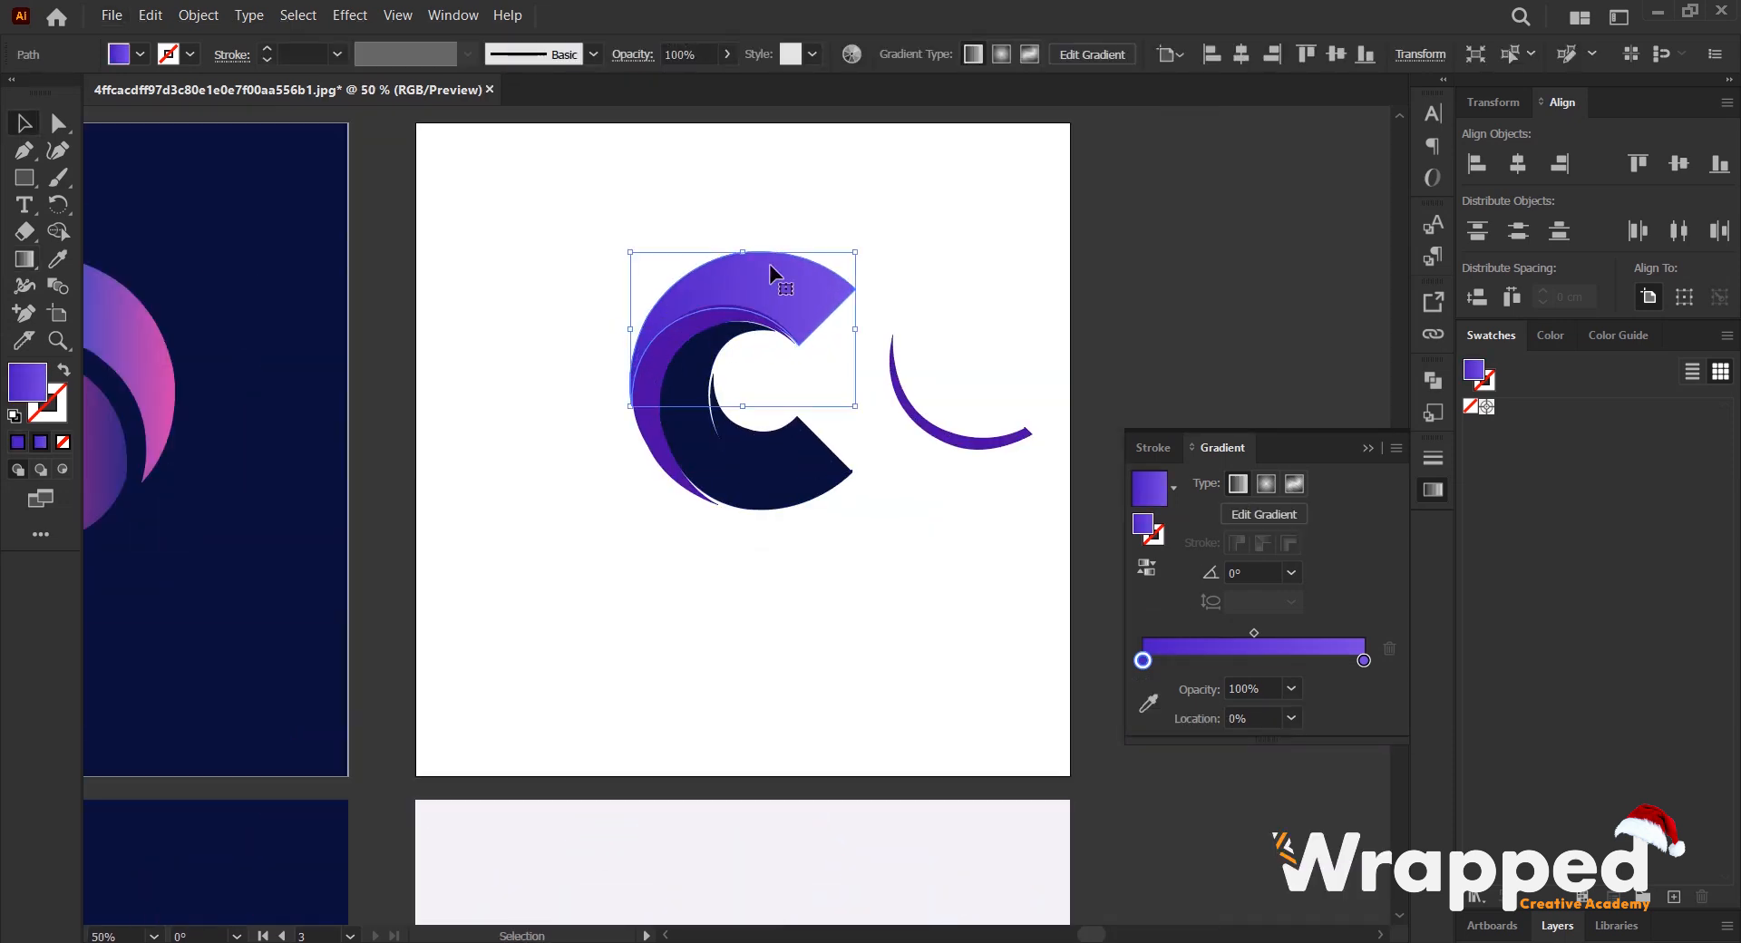
click(747, 386)
- Apply the gradient to the thin band beneath the upper band and recolor its 100% stop with the reference's dark purple shadow color
scroll(711, 544, down, 4)
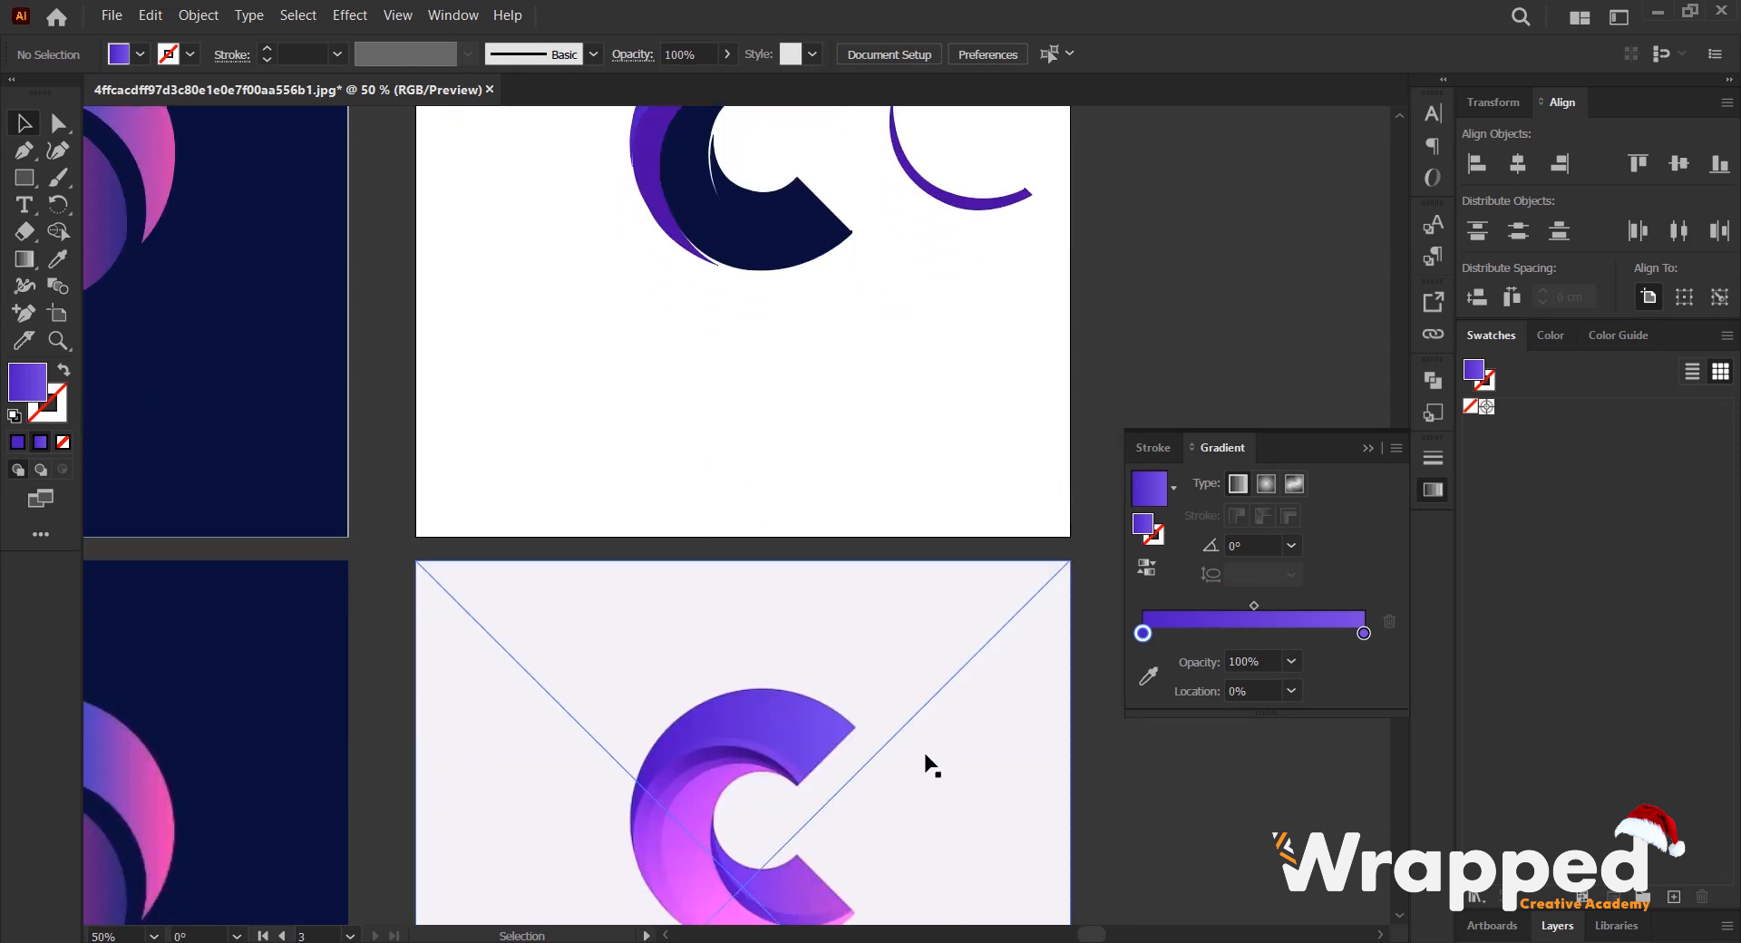
scroll(633, 331, up, 3)
click(687, 286)
scroll(689, 399, down, 4)
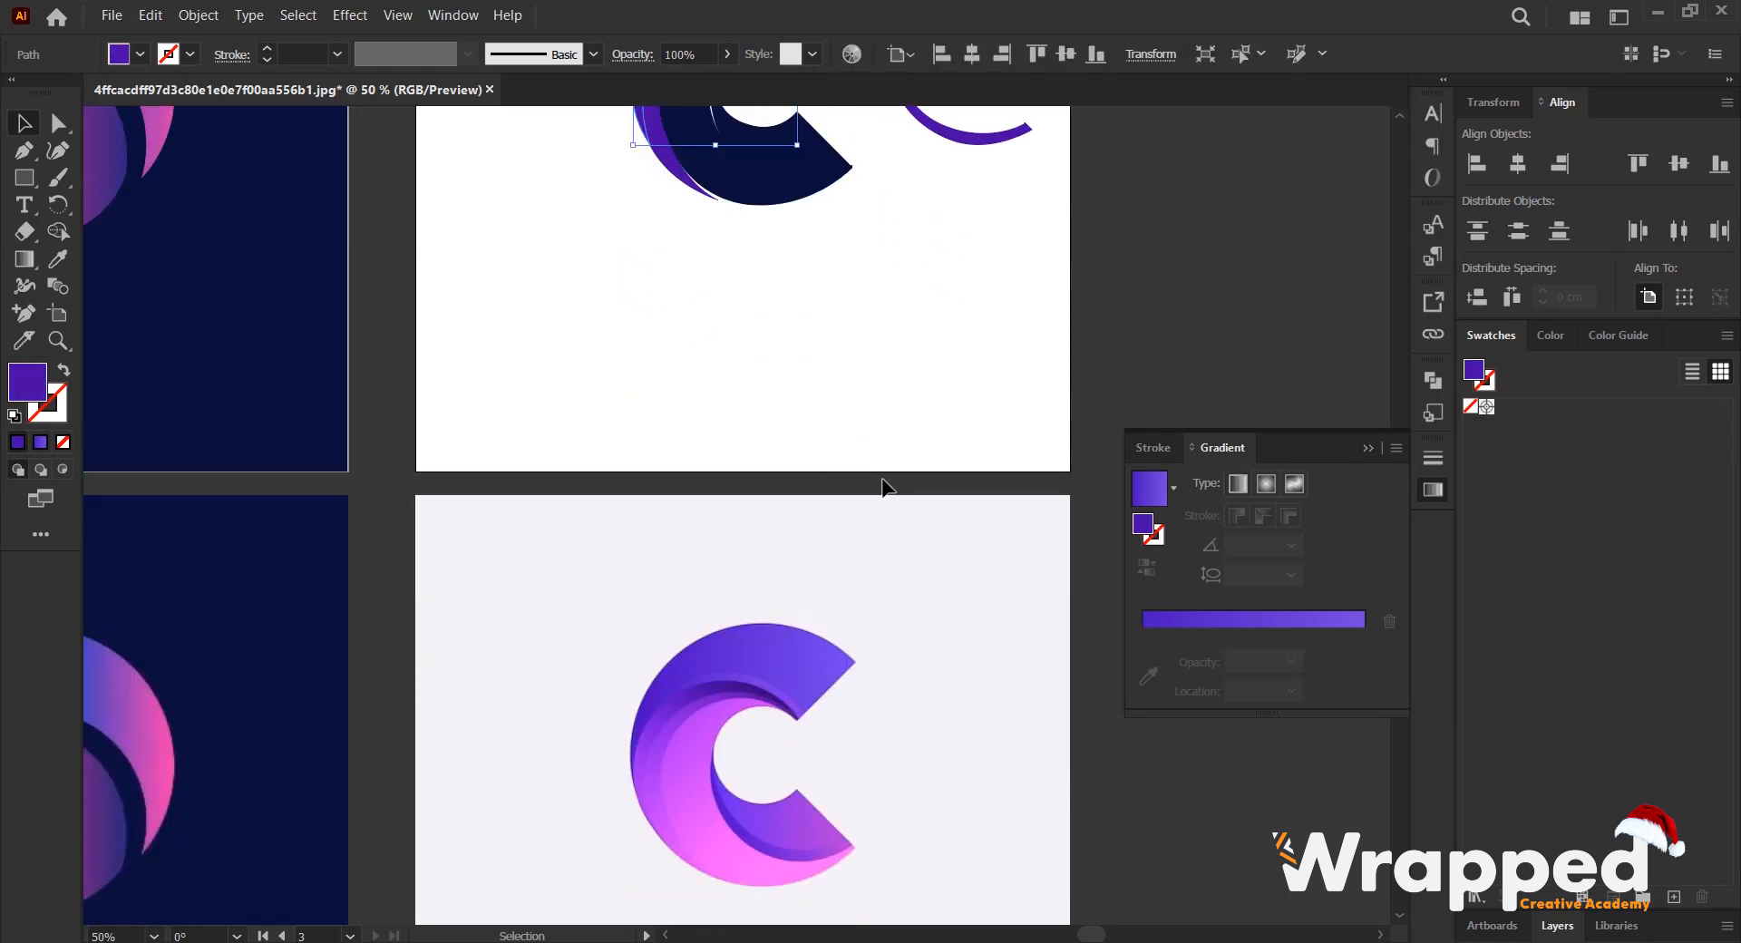
click(1259, 620)
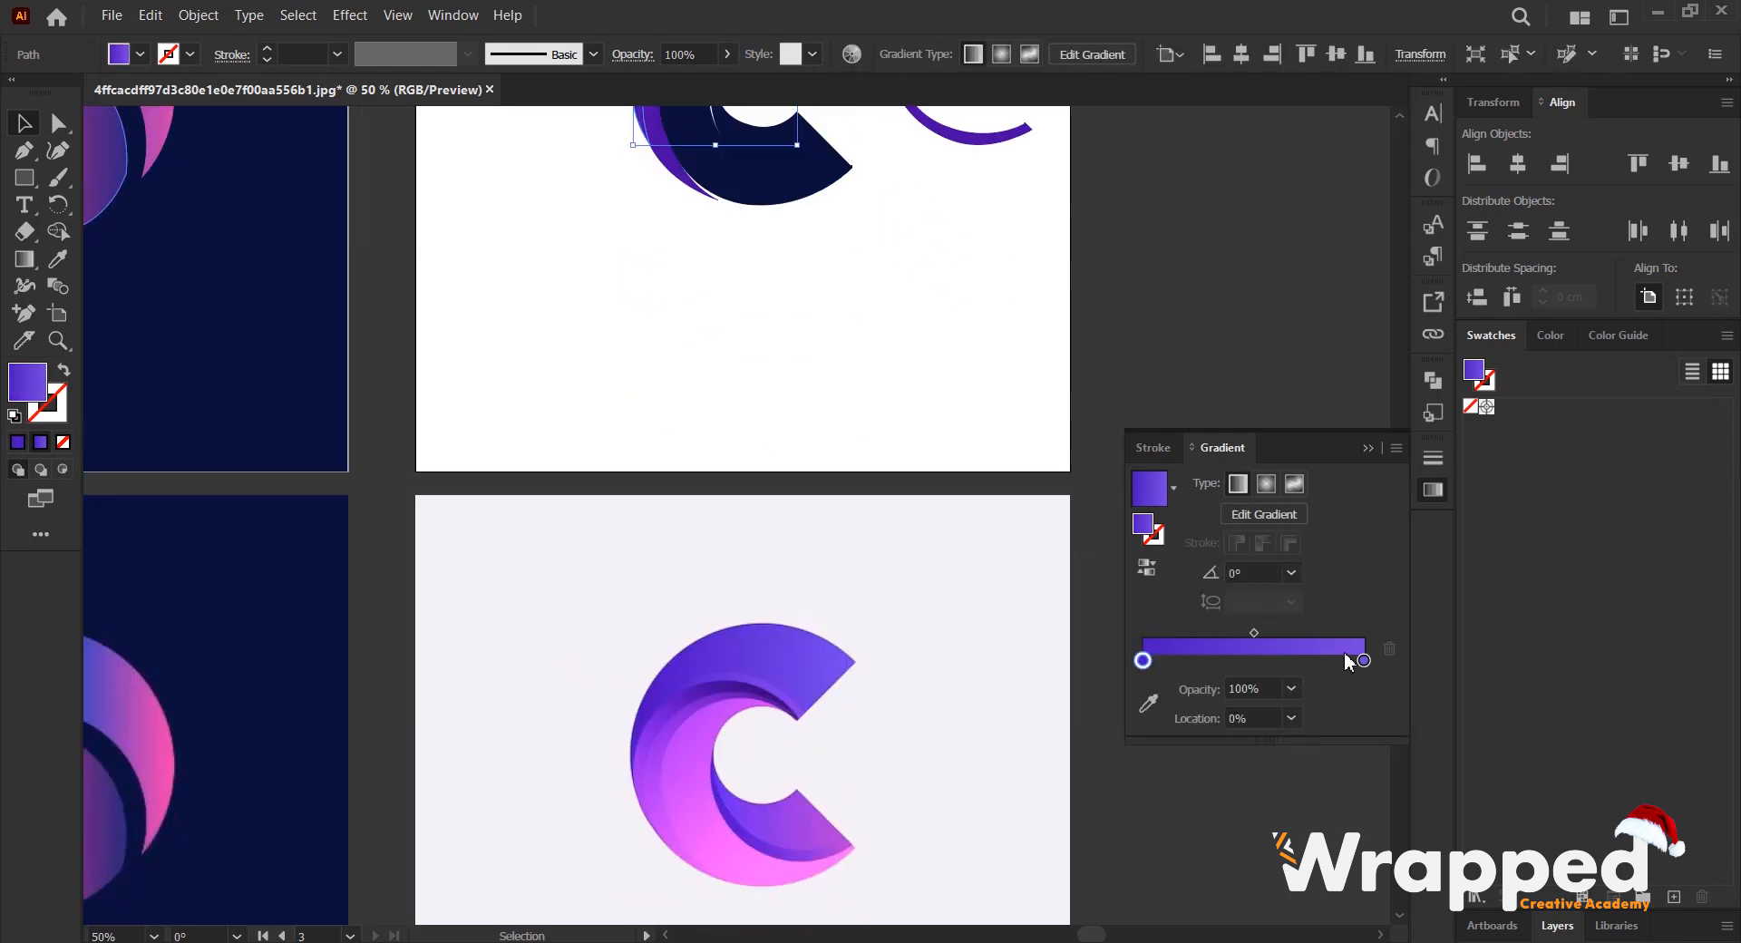
click(1150, 701)
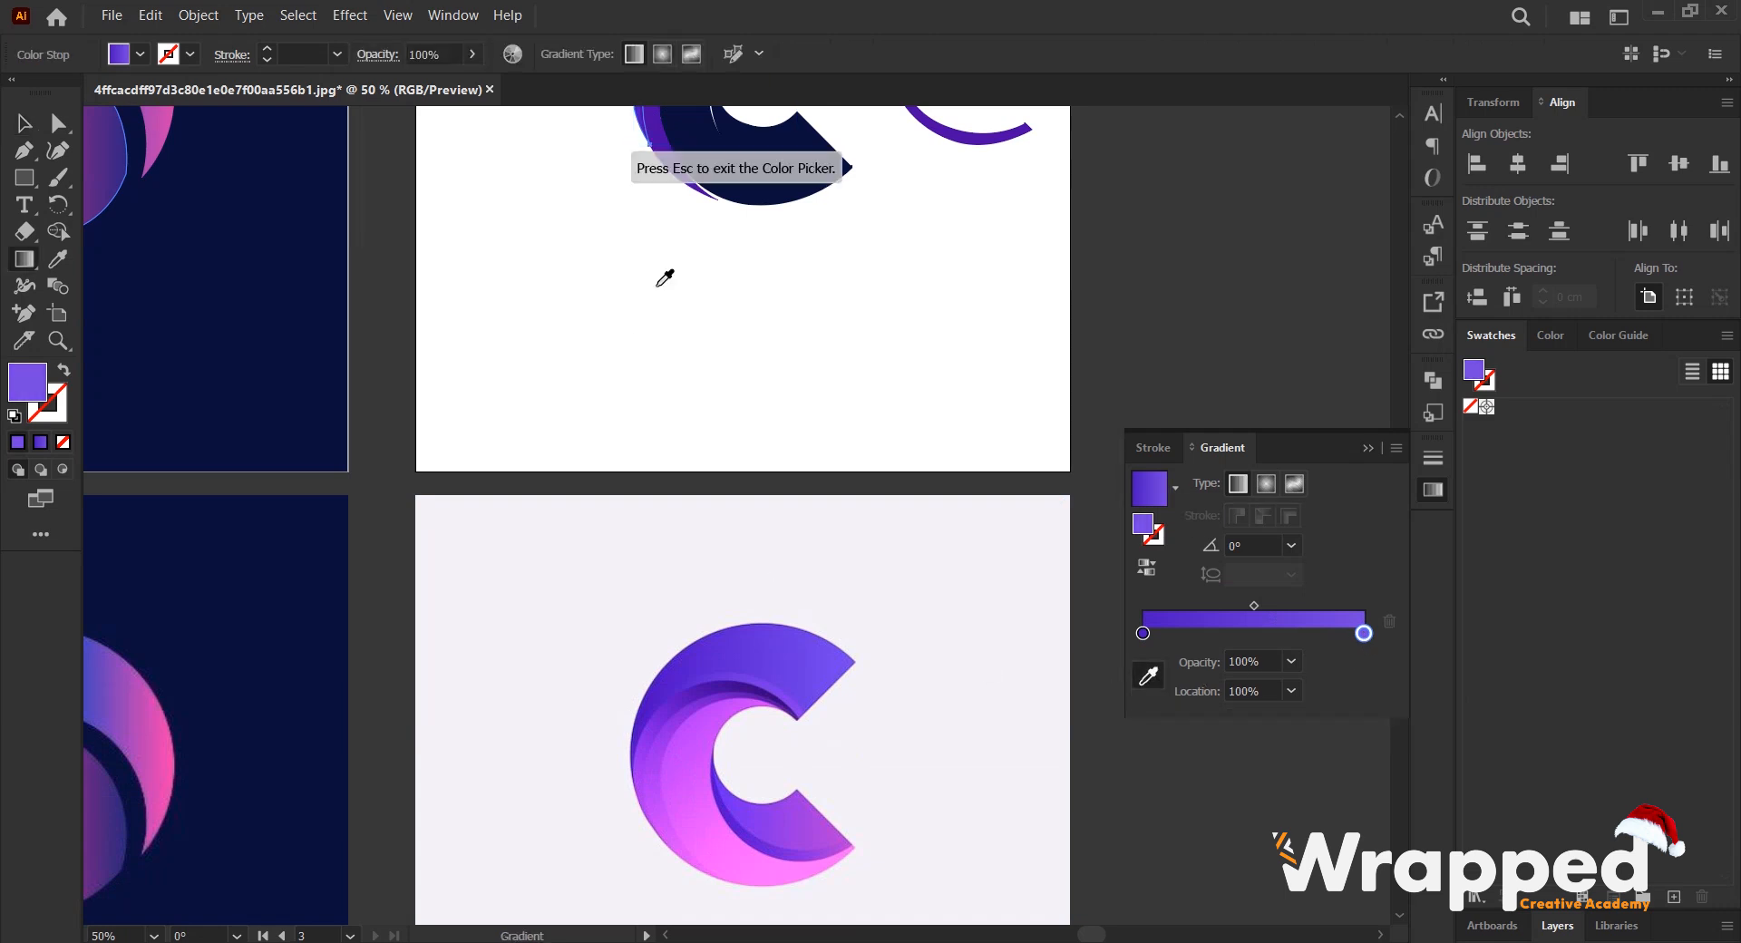
scroll(816, 813, up, 3)
scroll(798, 734, down, 4)
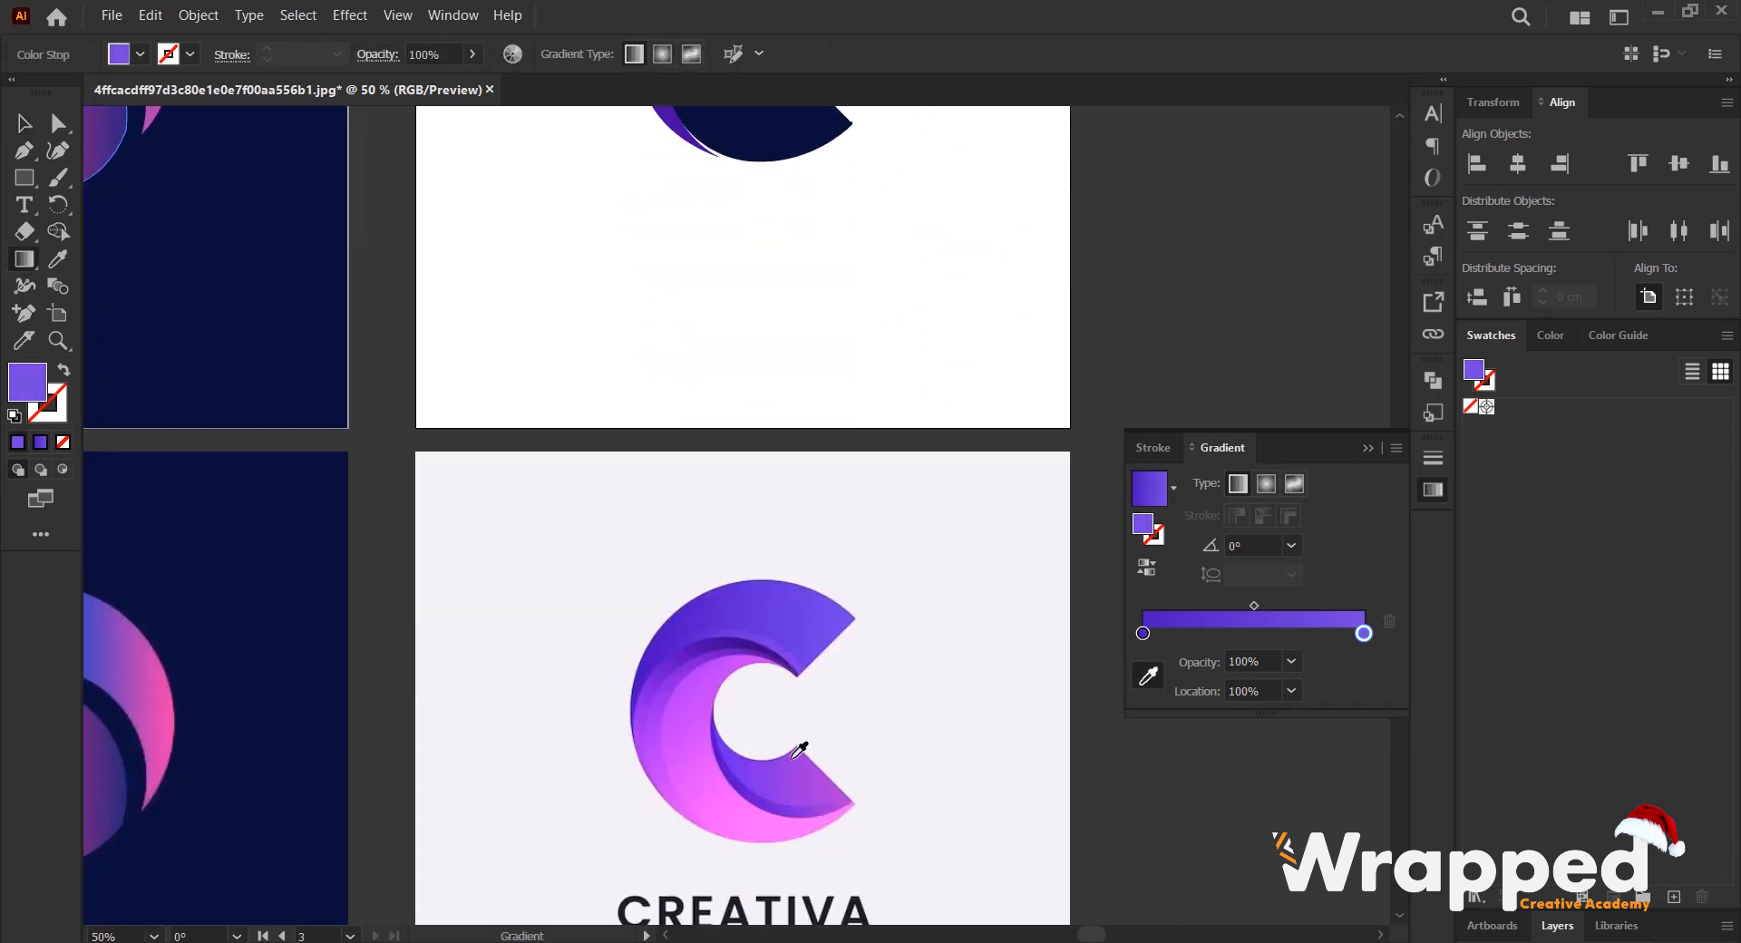
scroll(787, 706, up, 4)
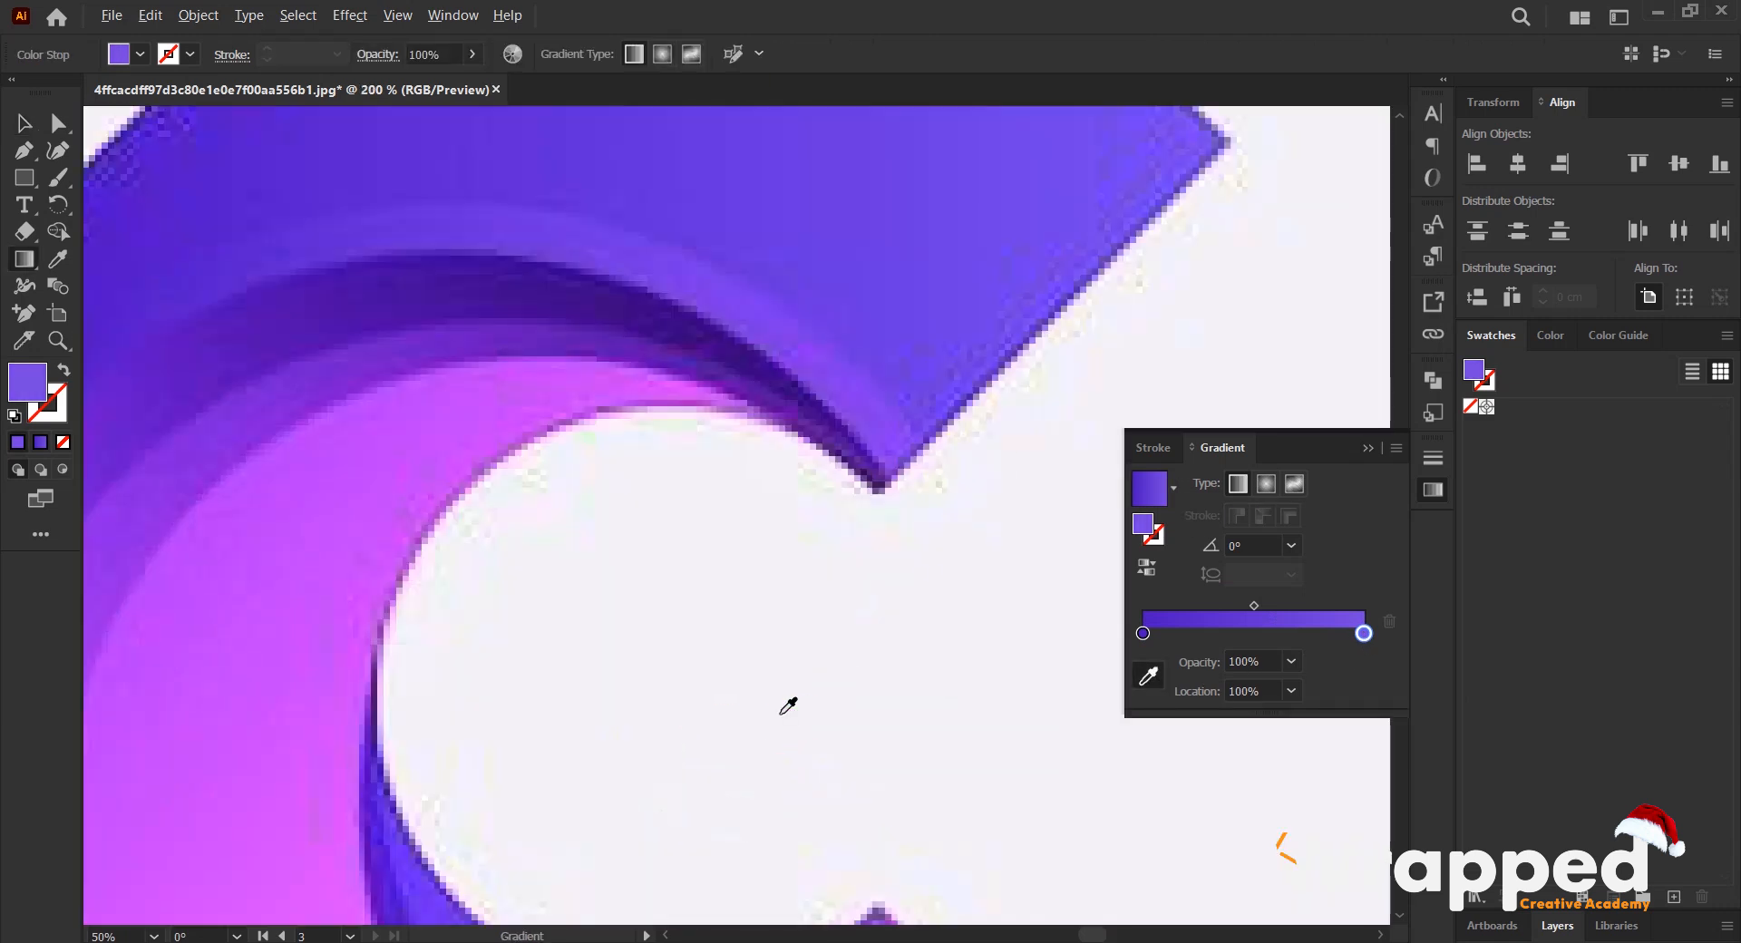
click(774, 364)
key(ctrl+0)
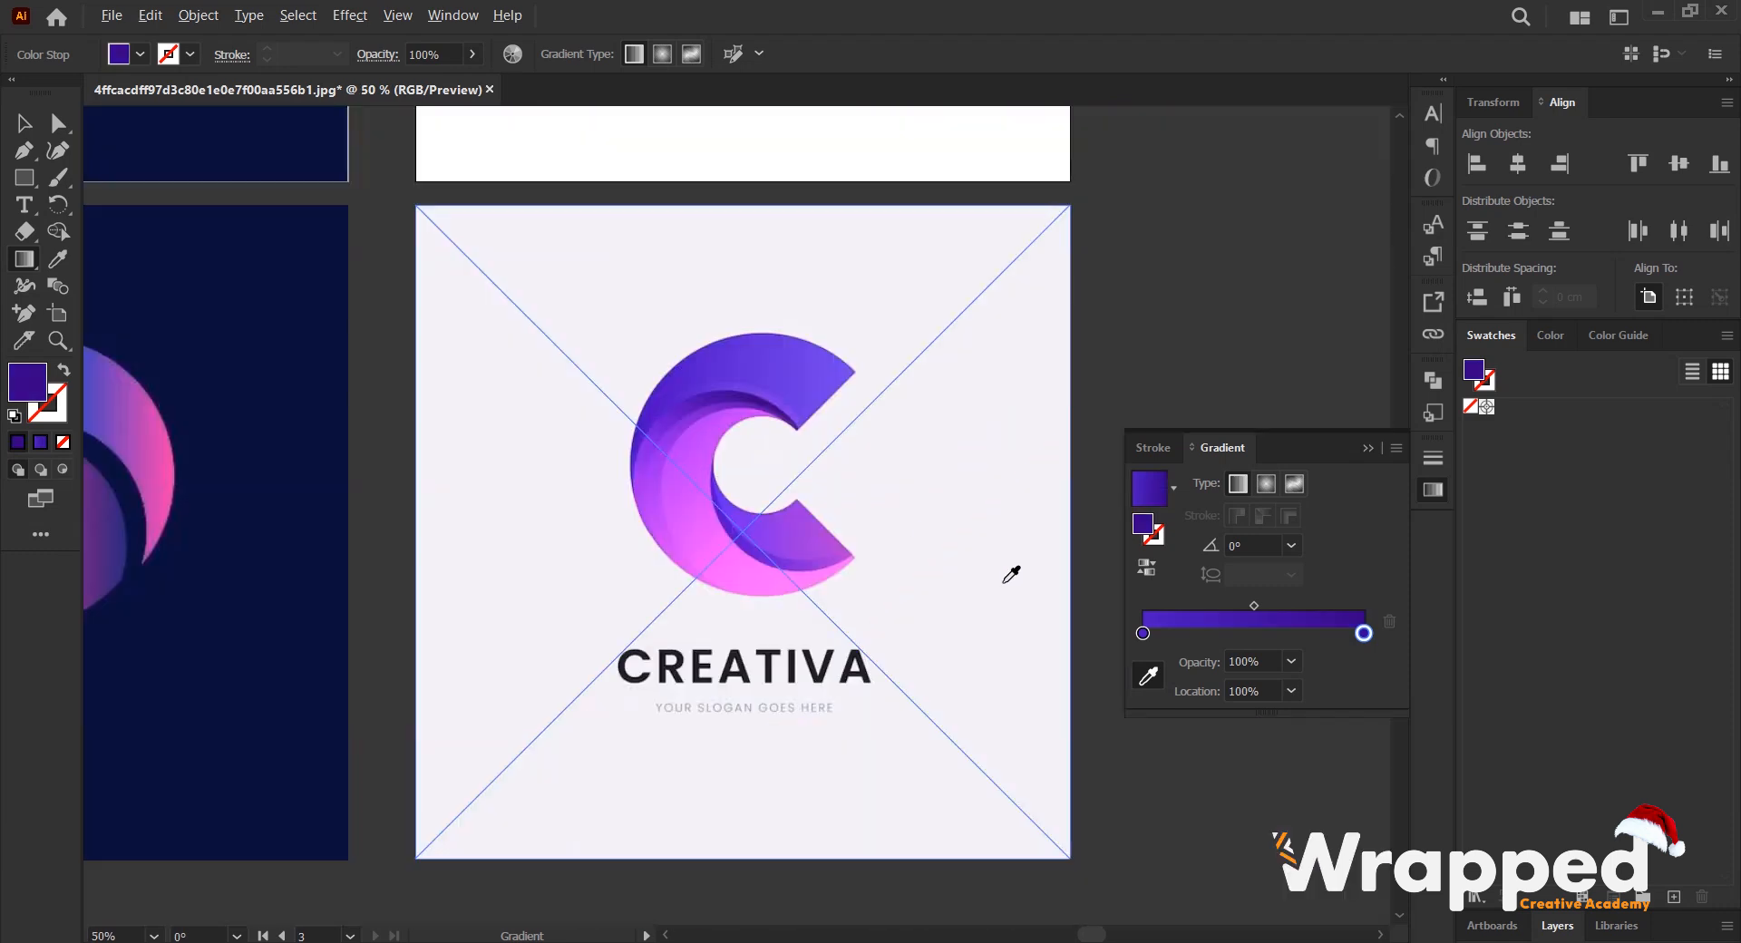
- Recolor that band gradient's 0% stop with the bright purple sampled from the reference C's outer curve, and deselect it
click(1143, 633)
scroll(632, 425, up, 4)
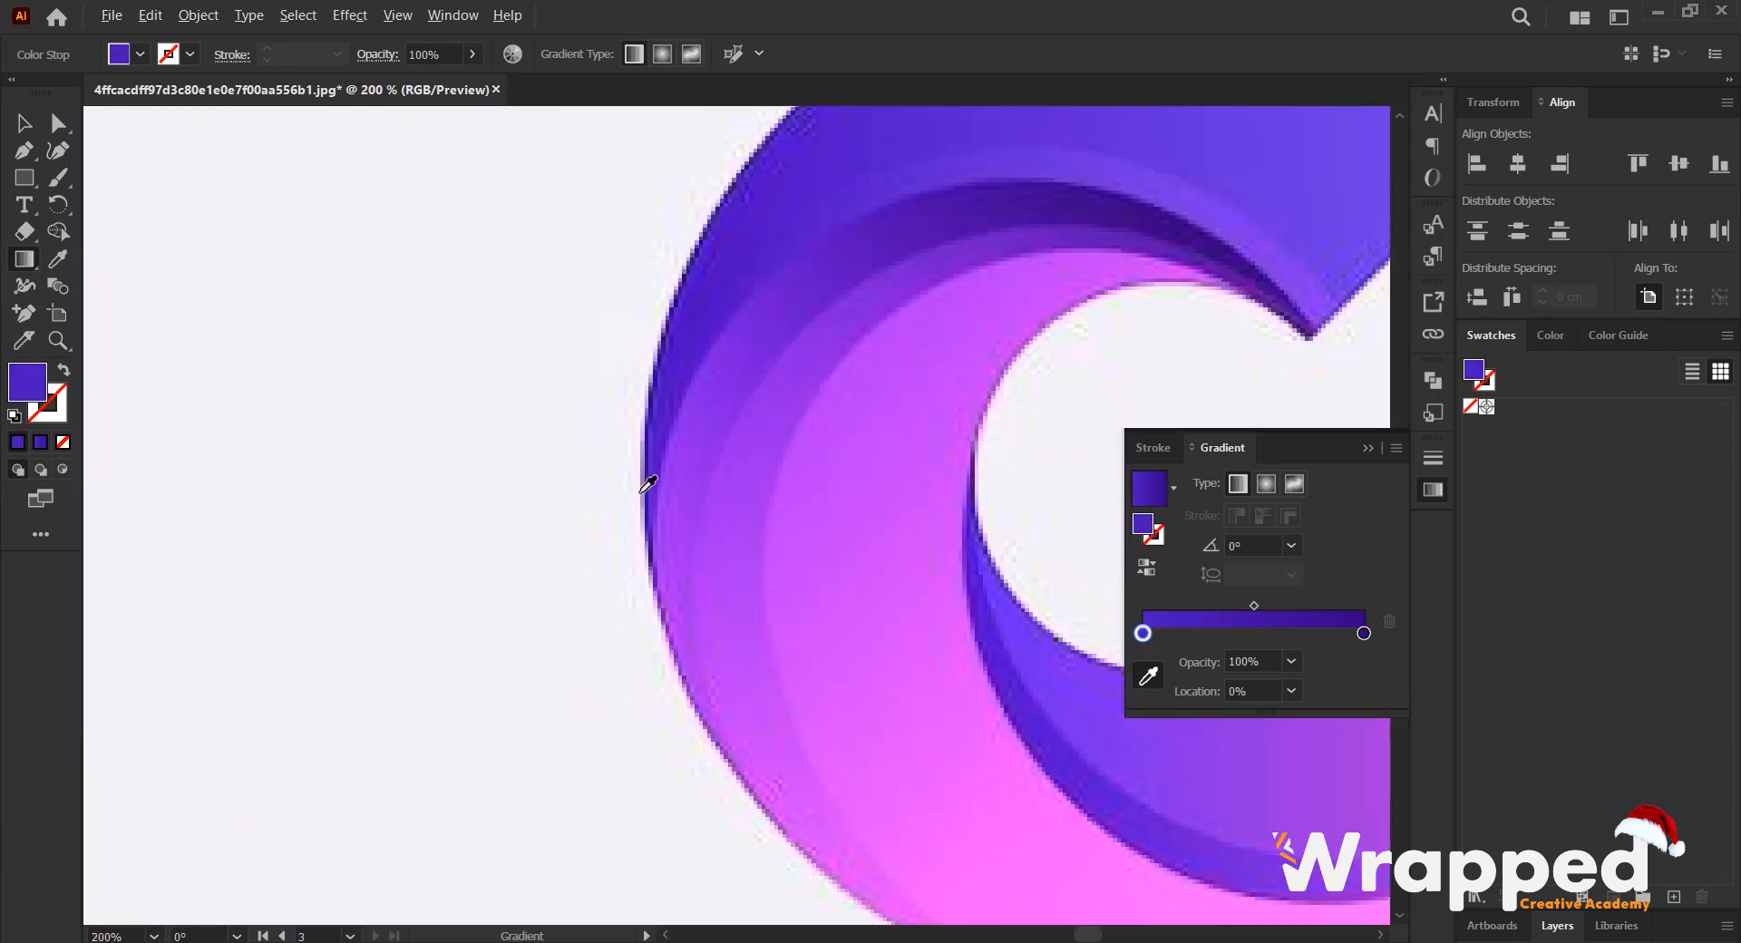
click(685, 555)
scroll(683, 554, down, 6)
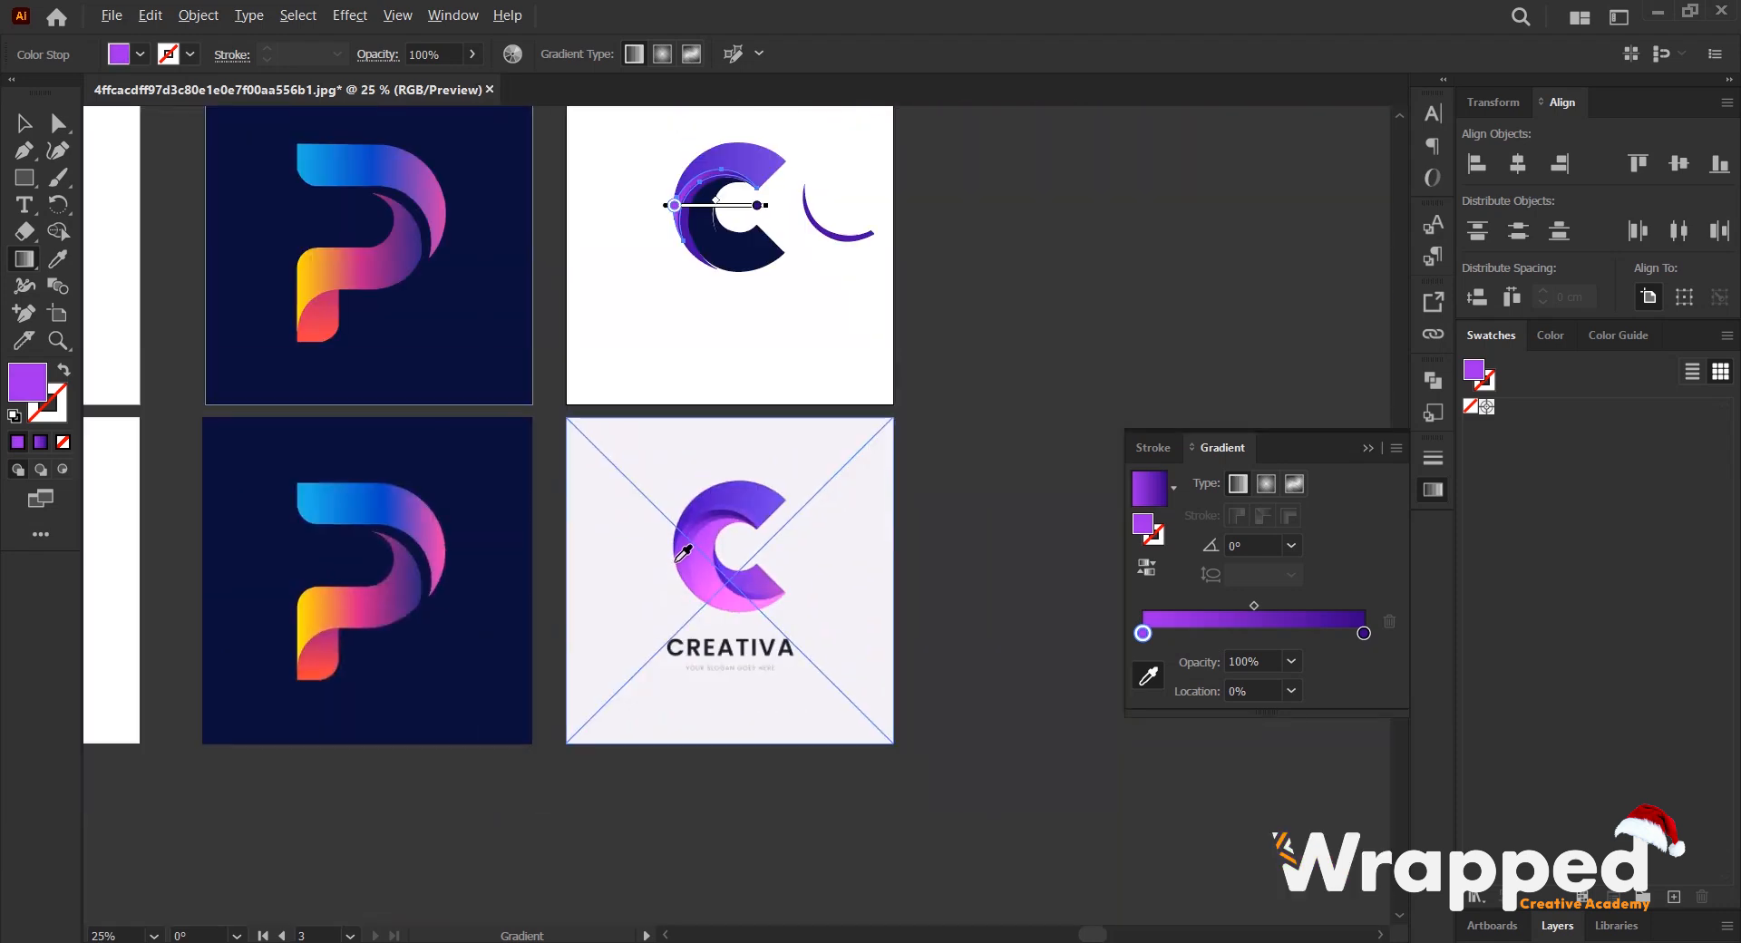
scroll(696, 183, up, 1)
key(v)
click(813, 276)
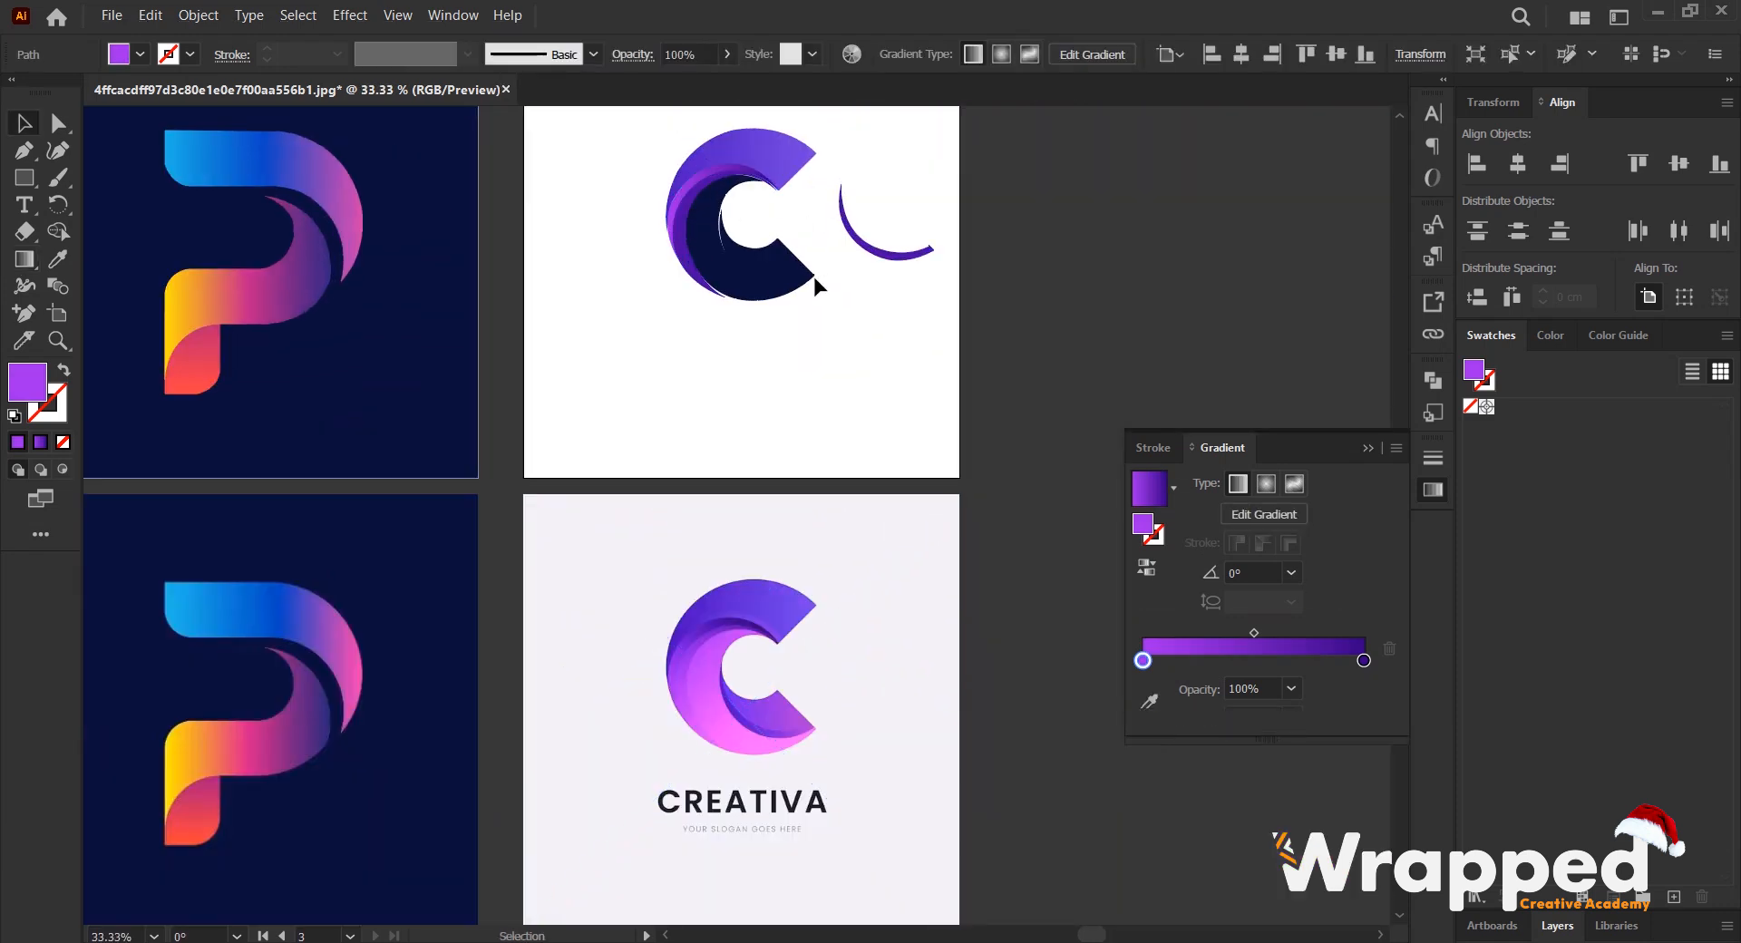
- Apply the gradient to the next purple crescent and recolor its 100% stop with a blue-violet sampled from the reference
scroll(717, 222, up, 2)
click(694, 209)
scroll(693, 259, down, 2)
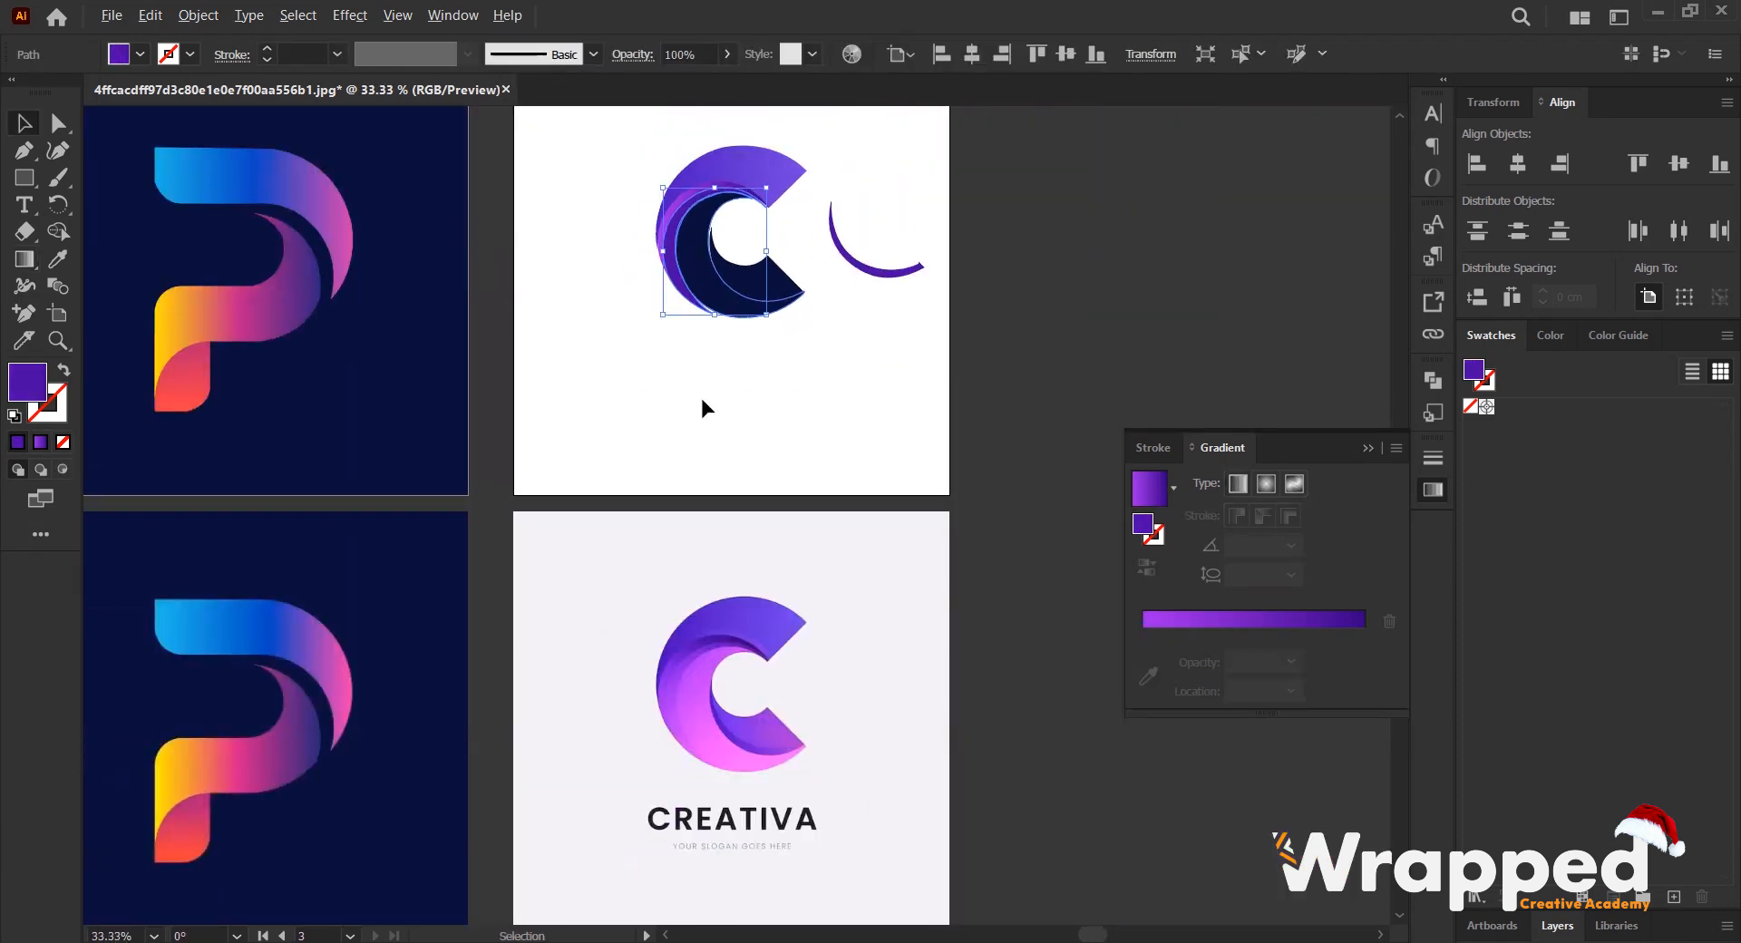
scroll(698, 453, down, 2)
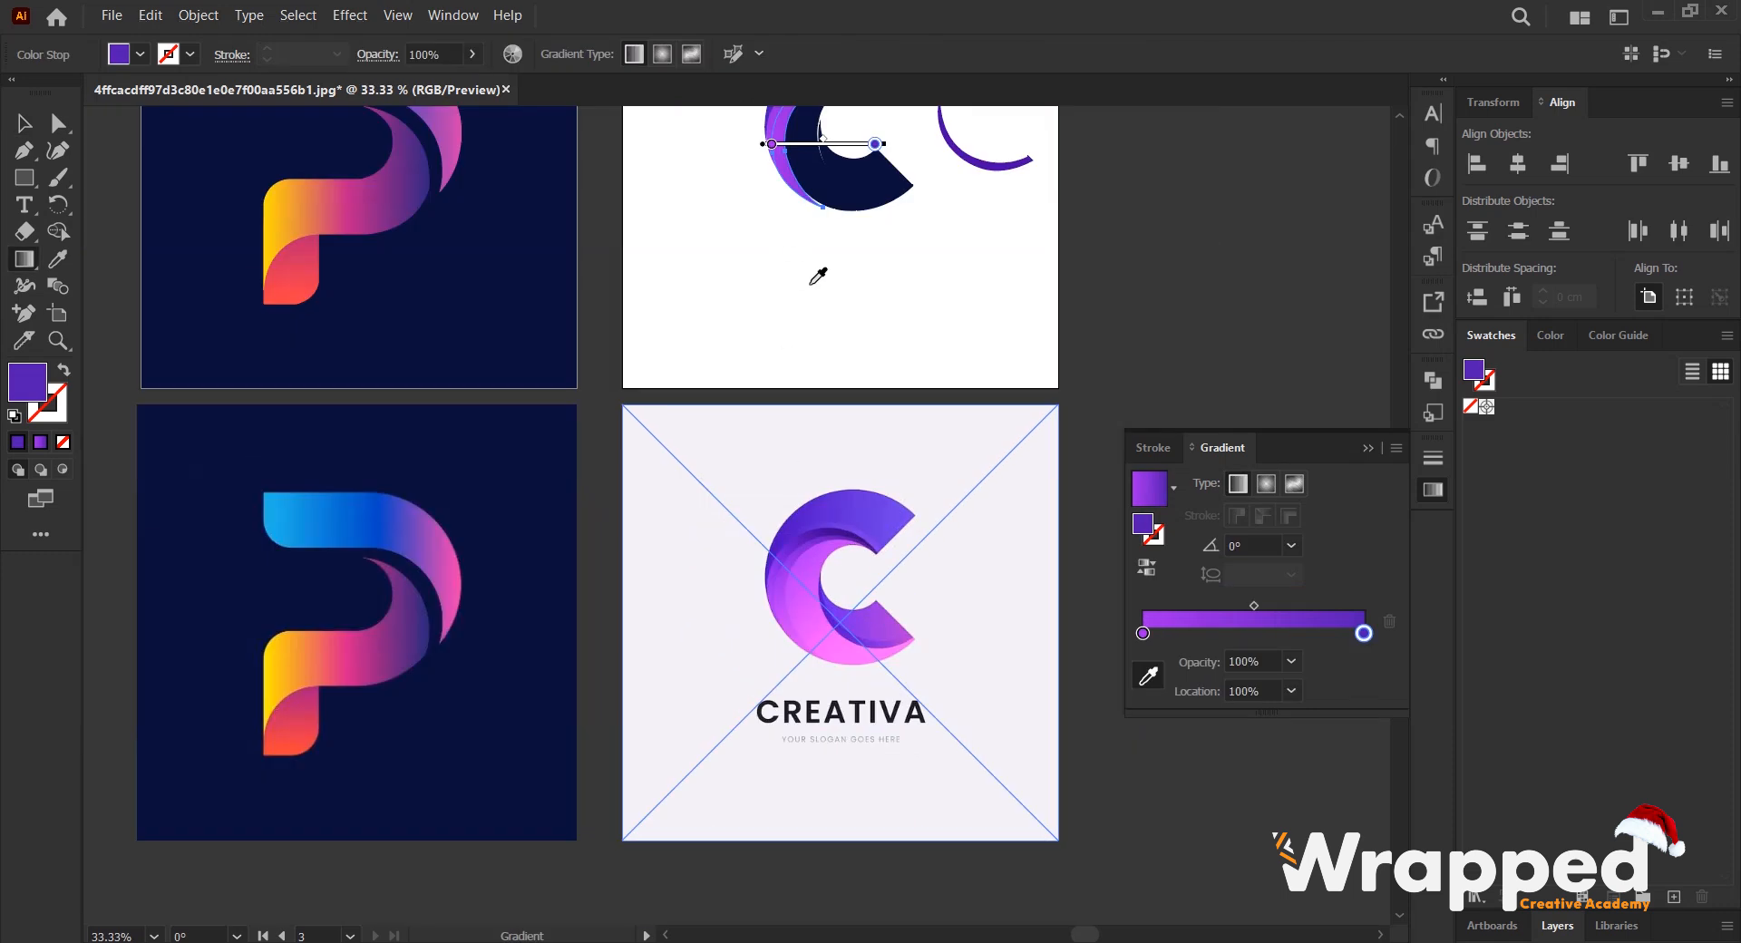
scroll(818, 288, up, 1)
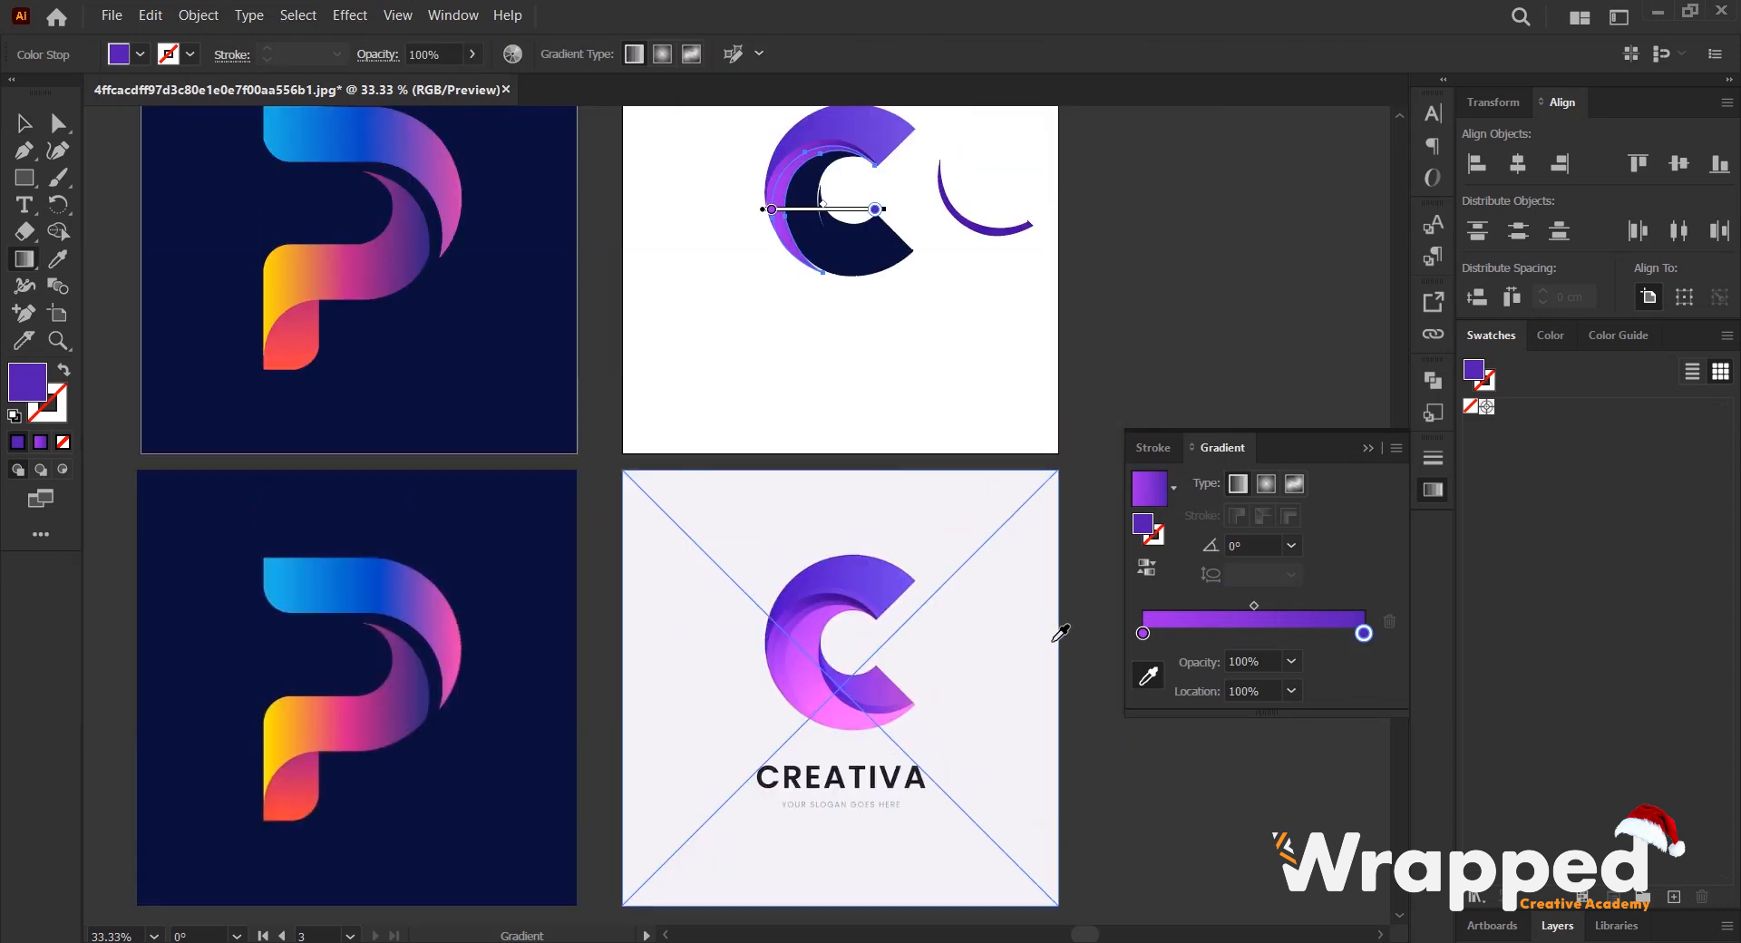
- Recolor the crescent gradient's 0% stop with the orchid pink sampled from the lower outer curve of the reference C, and deselect it
click(1141, 632)
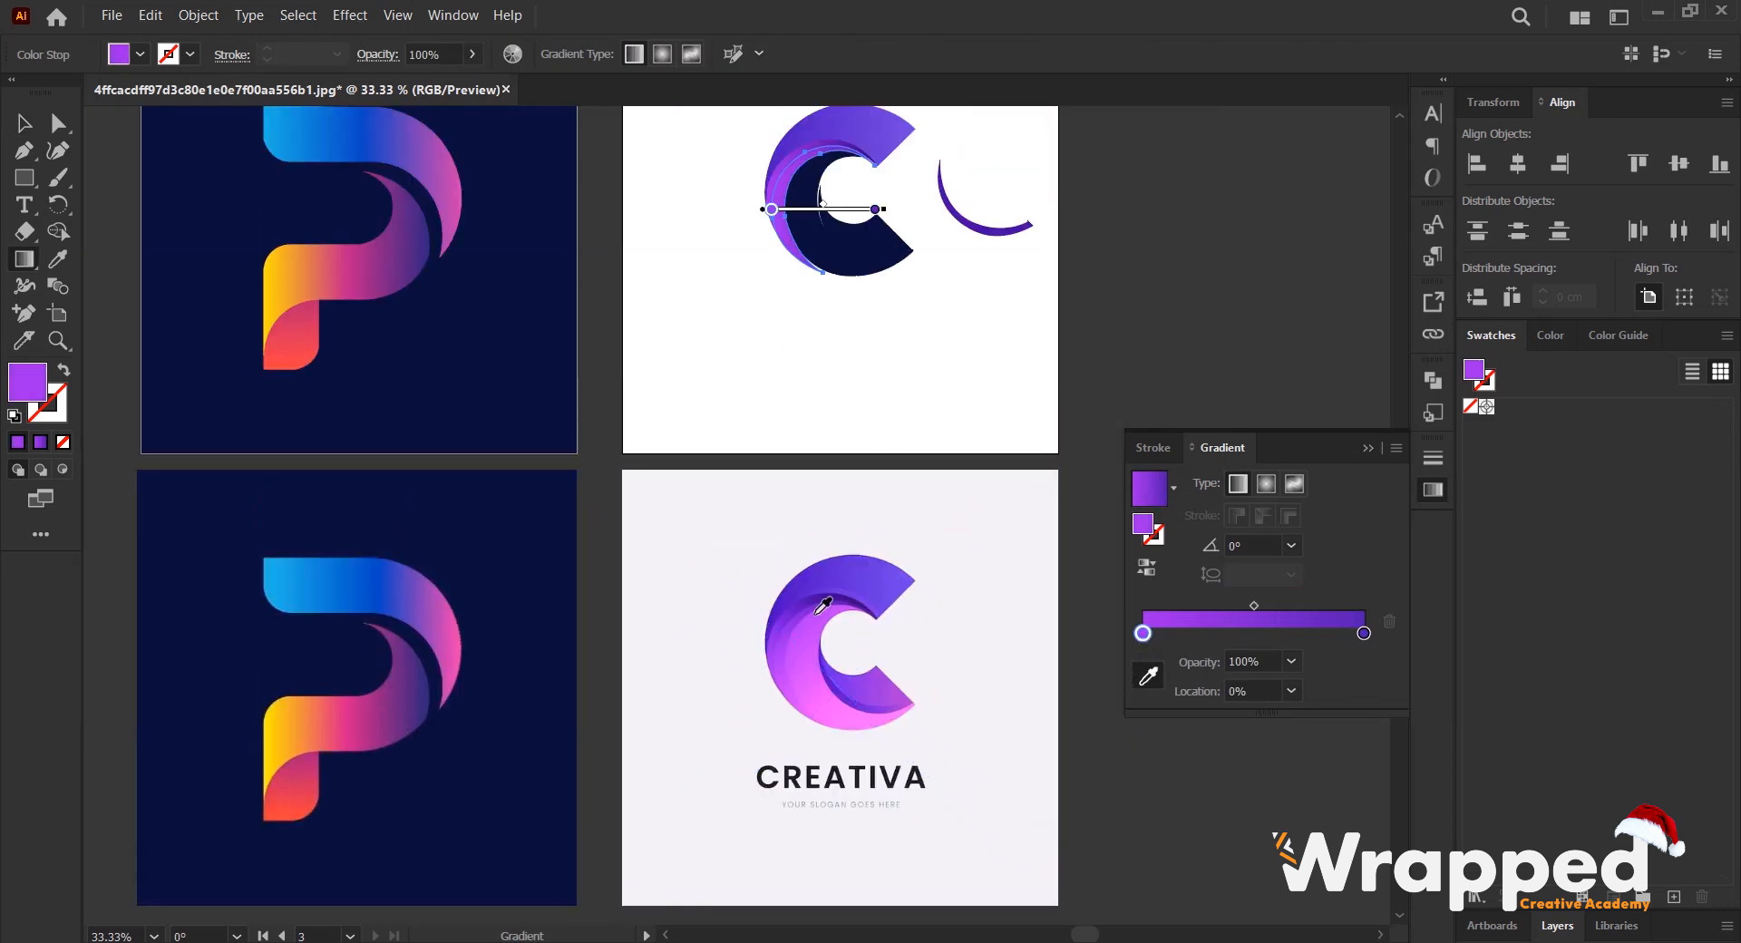
alt+scroll(794, 639, up, 4)
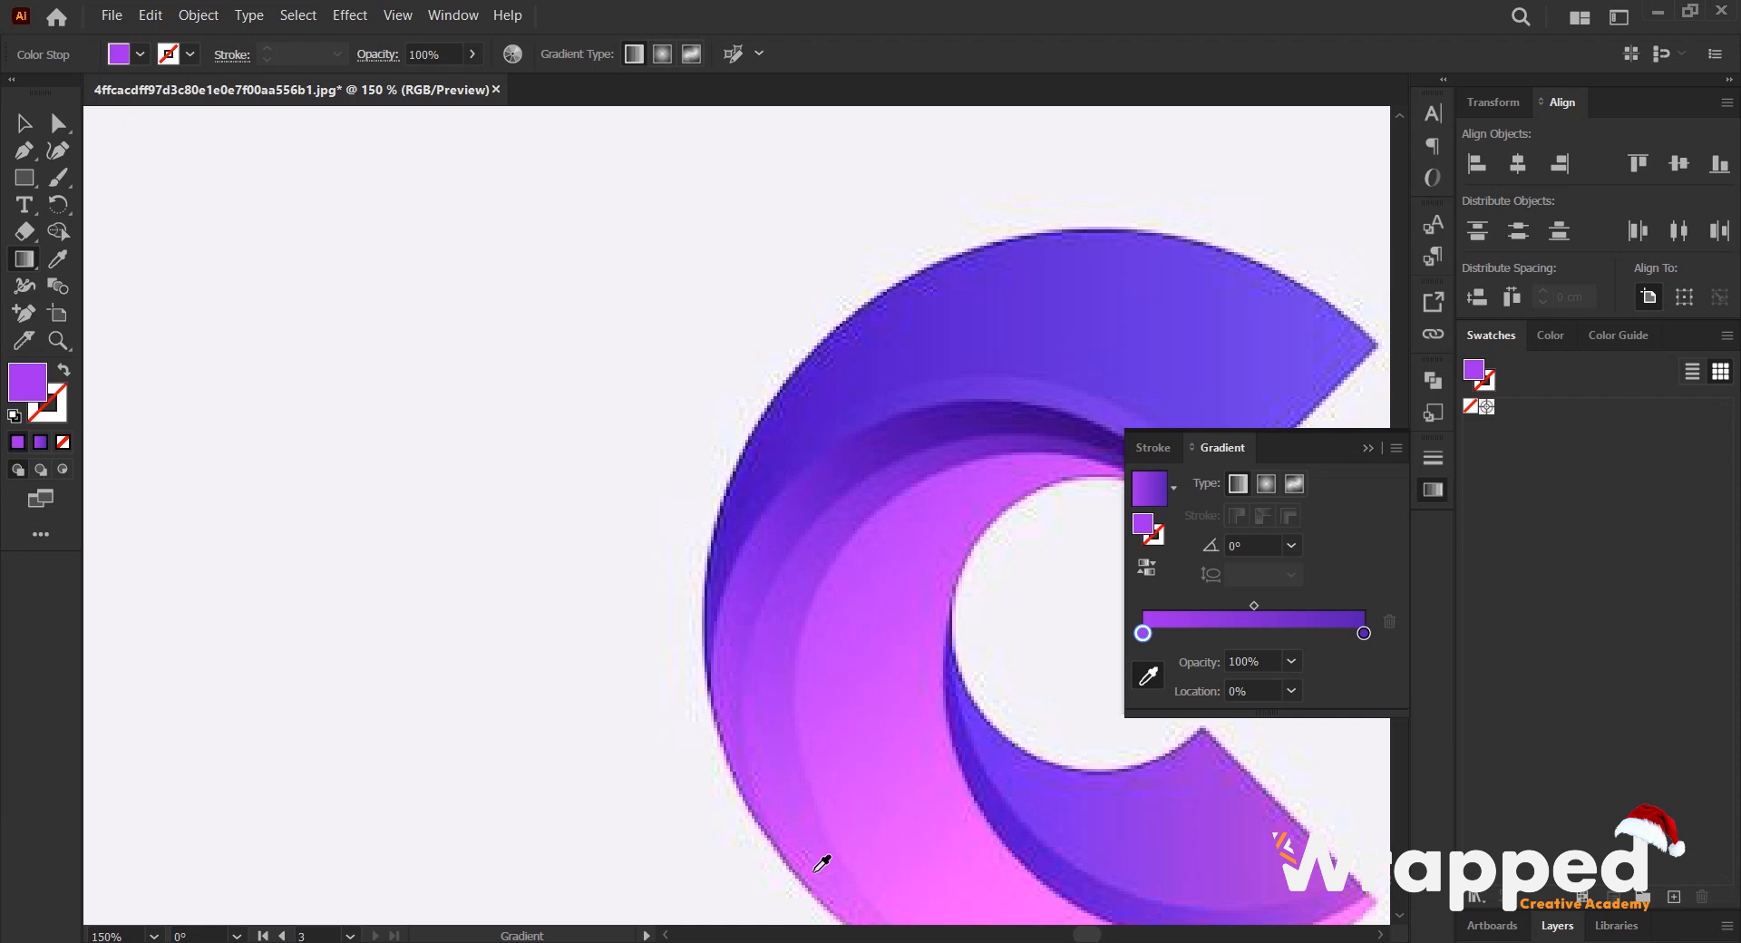
click(827, 866)
scroll(668, 614, down, 4)
scroll(699, 175, up, 2)
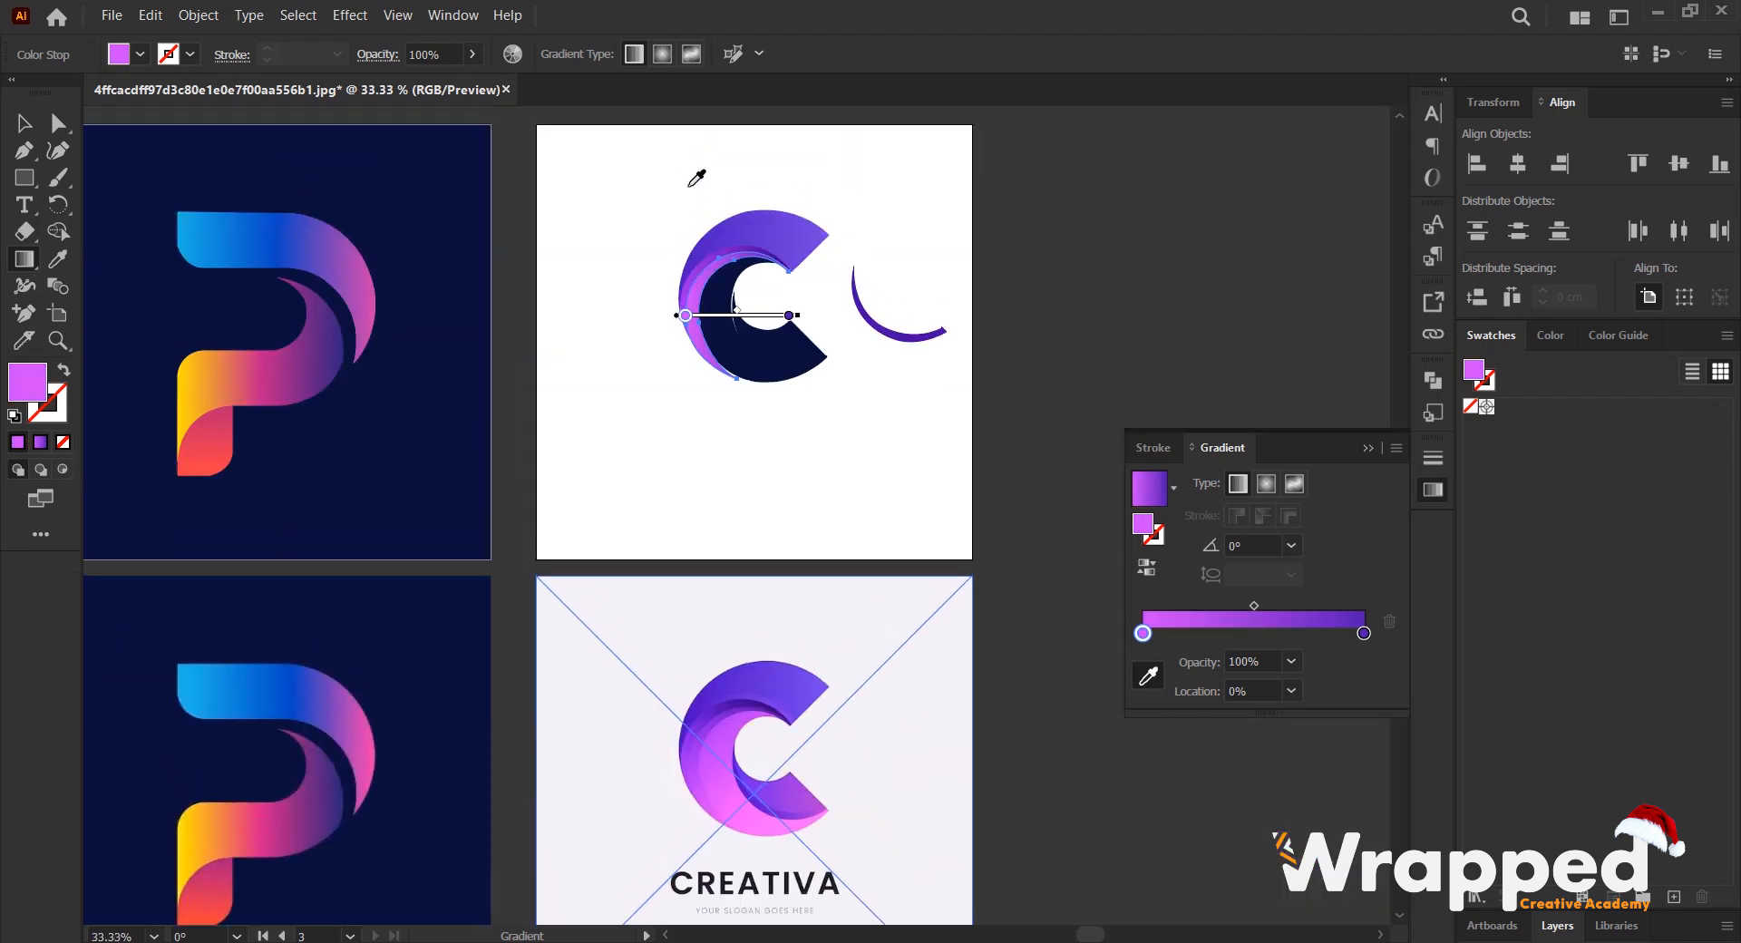
key(v)
click(750, 297)
- Apply the current pink-to-violet gradient to the large navy crescent of the C
alt+scroll(741, 304, up, 1)
scroll(695, 349, down, 4)
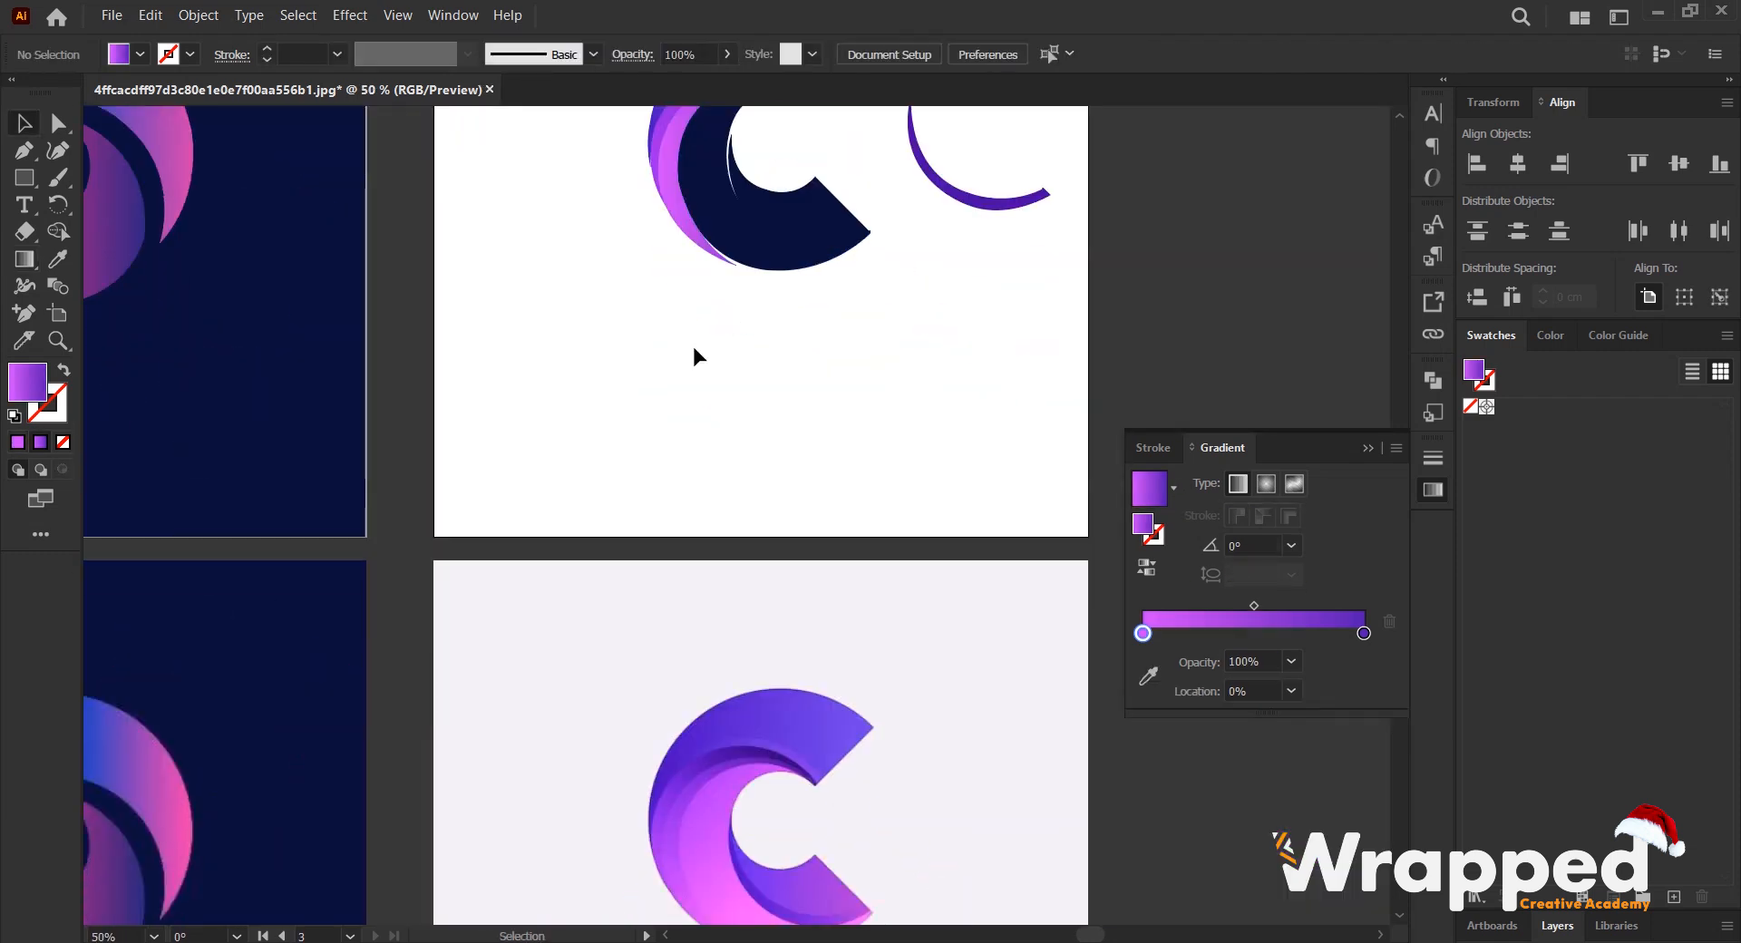
scroll(702, 182, up, 3)
click(736, 254)
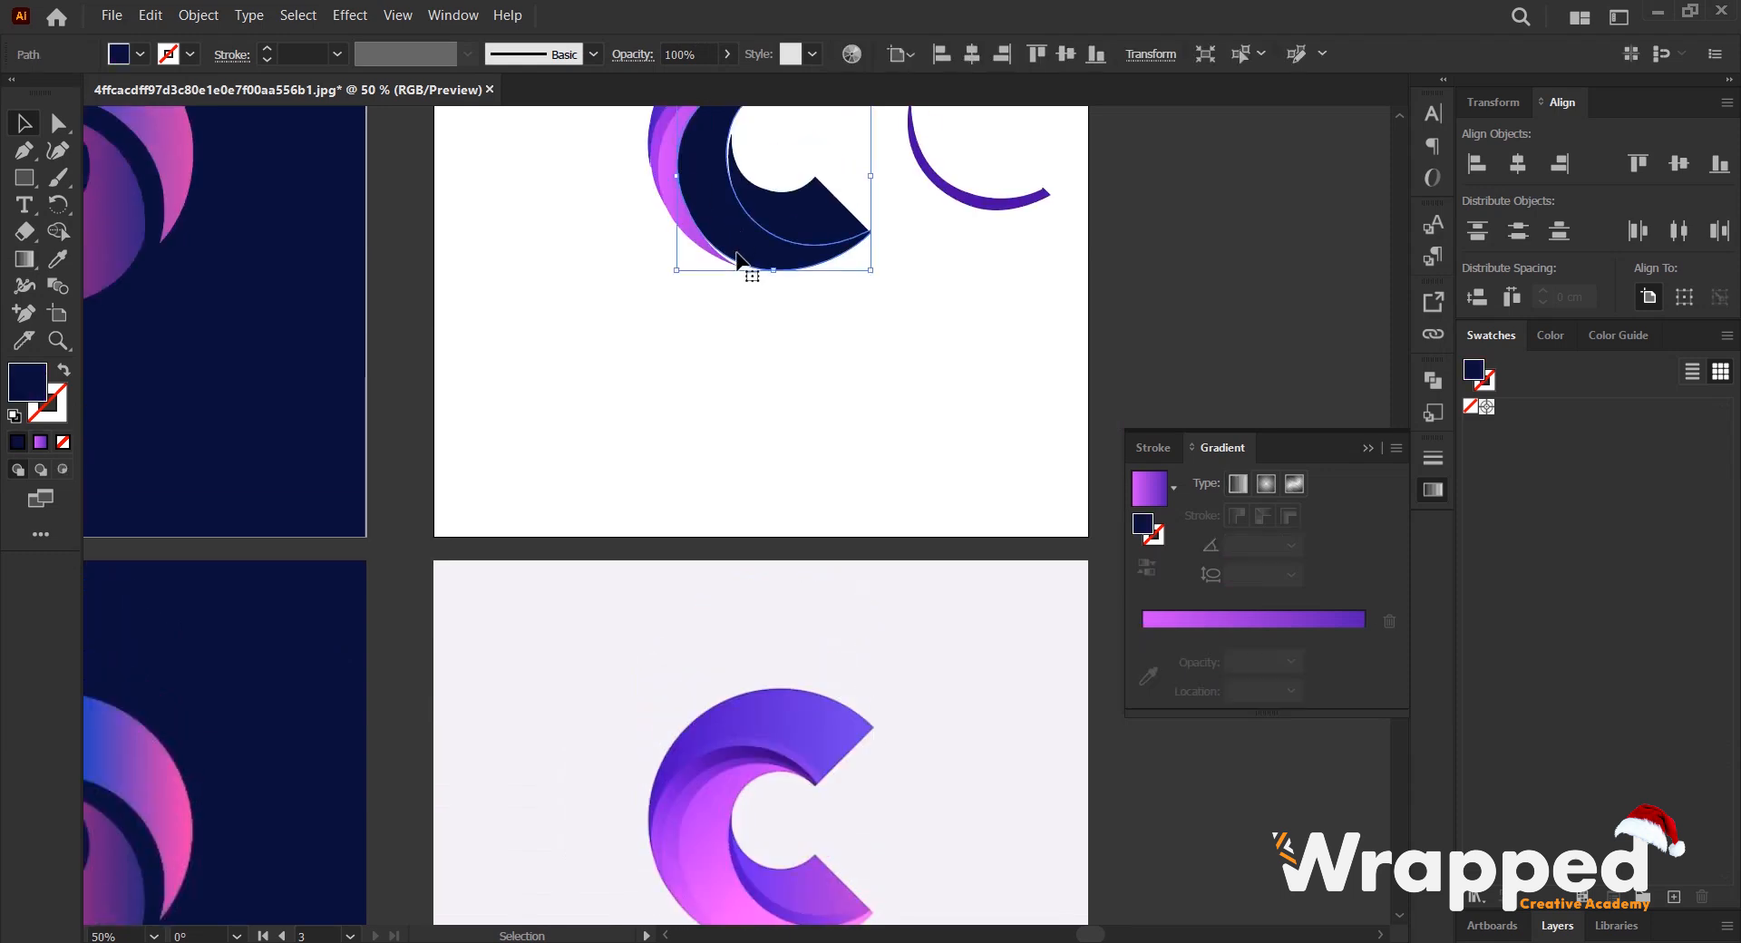
scroll(988, 567, down, 2)
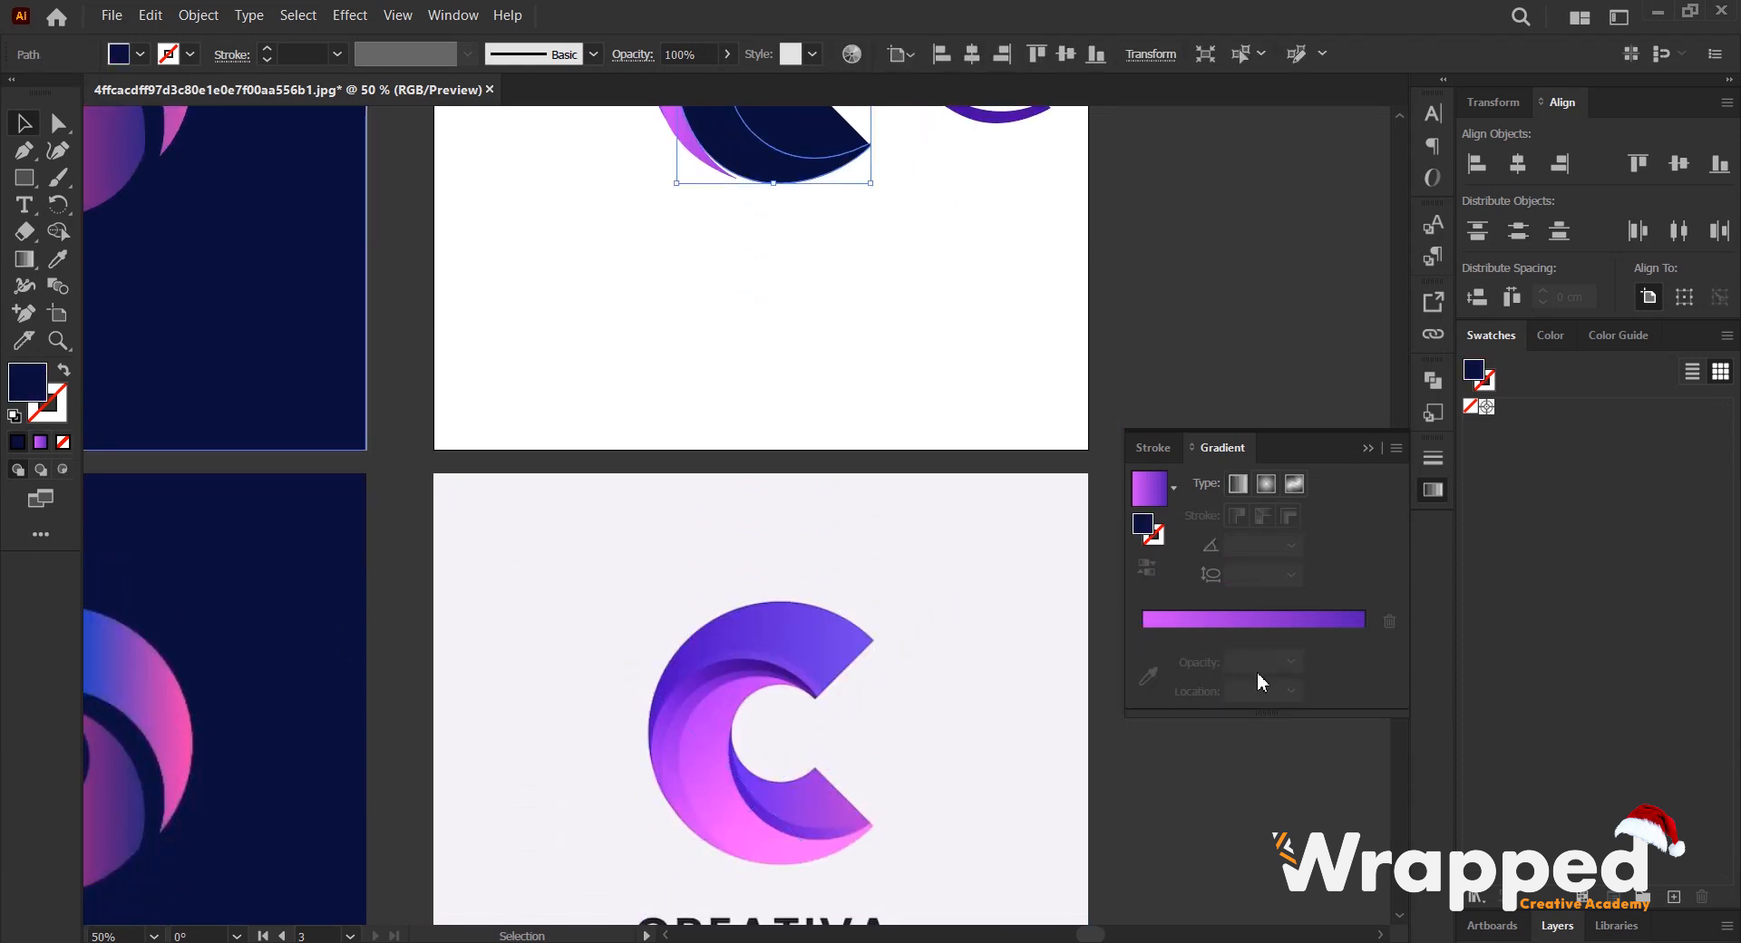
click(1262, 622)
scroll(640, 300, up, 1)
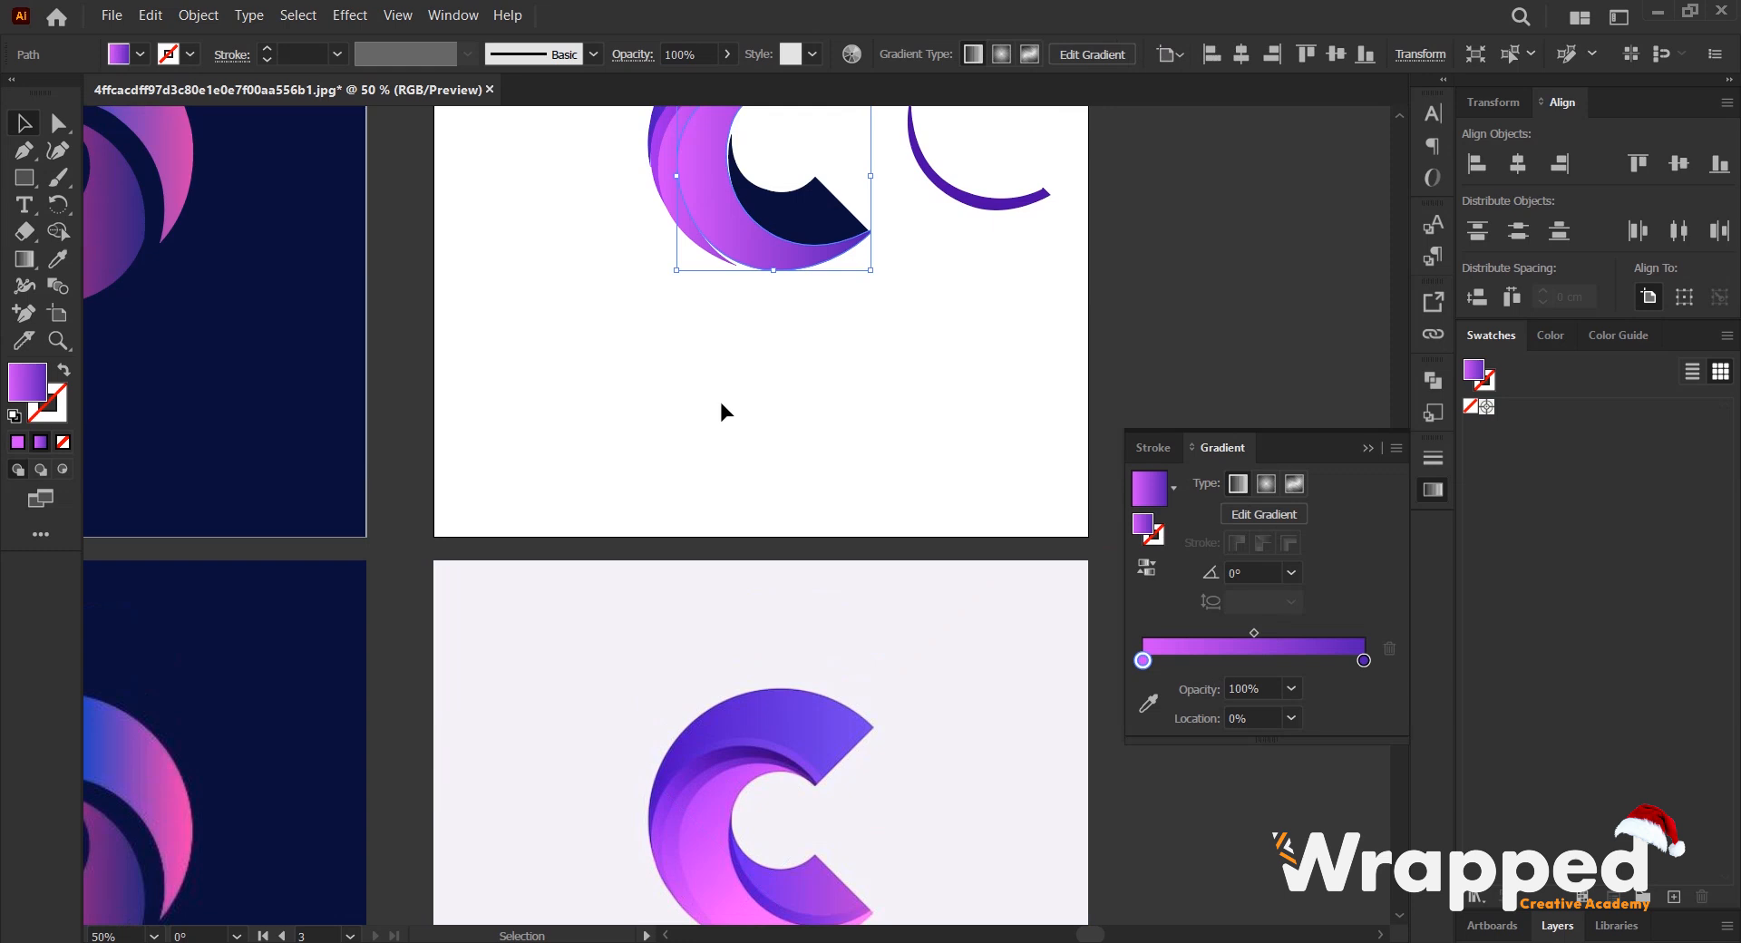
- Recolor the large crescent gradient's 100% stop with the pink-violet sampled near the reference crescent's upper tip
scroll(750, 439, down, 3)
alt+scroll(749, 622, up, 1)
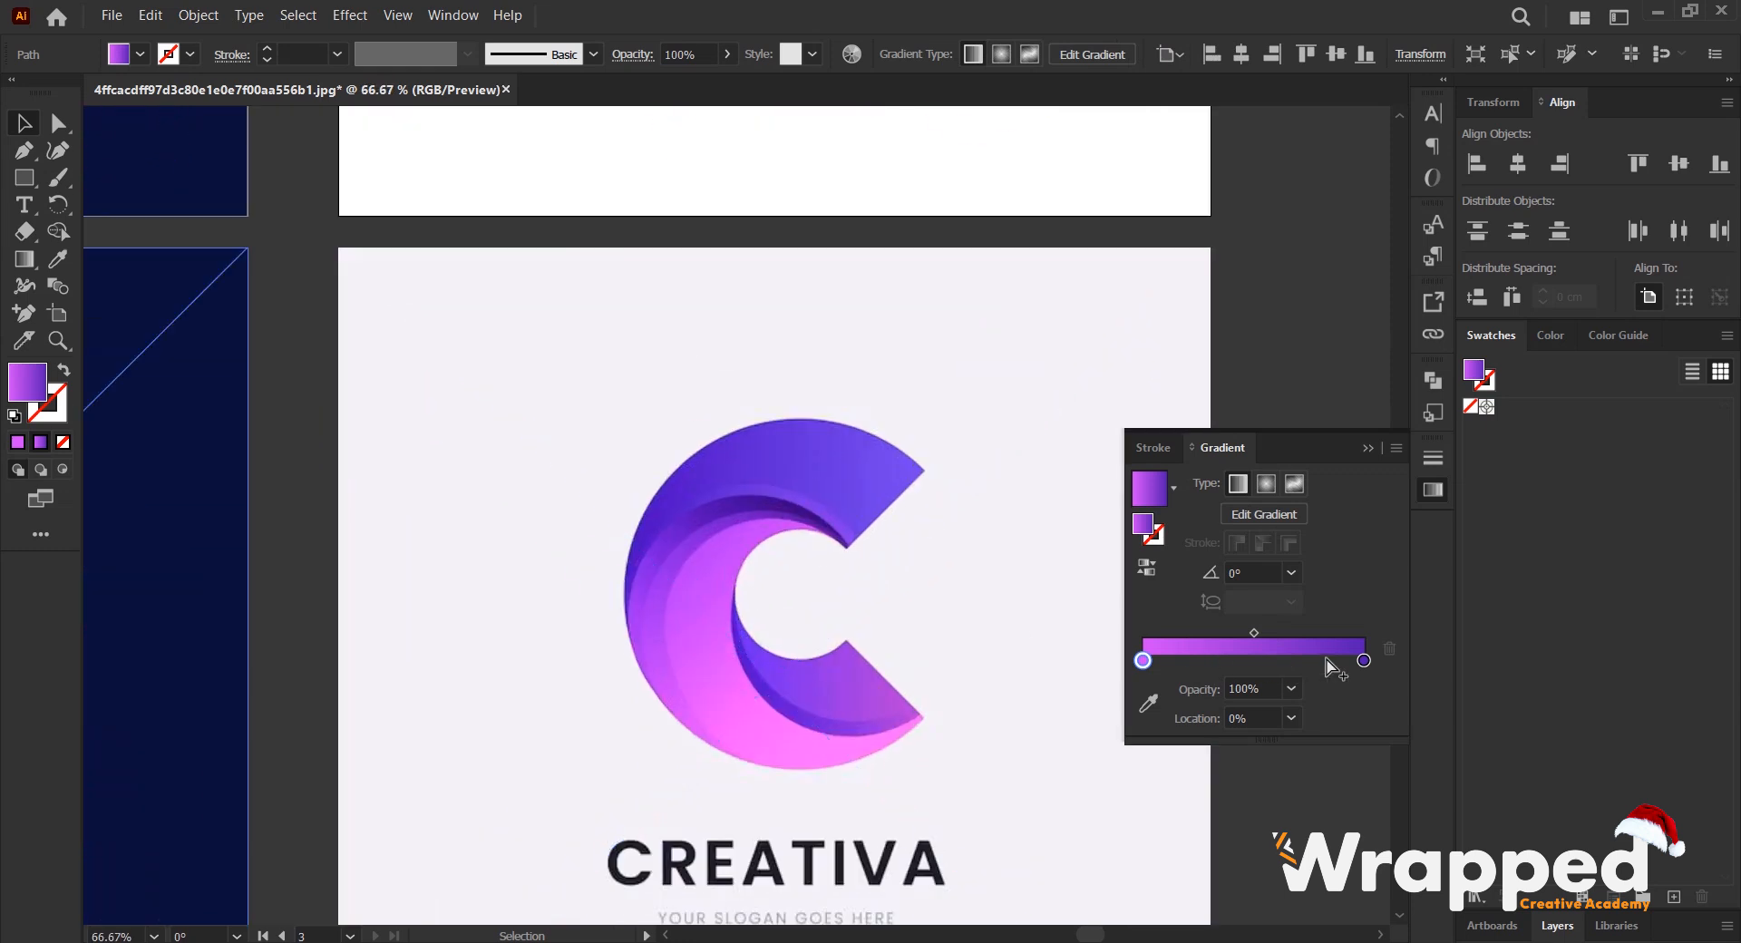
click(1364, 660)
alt+scroll(789, 525, up, 2)
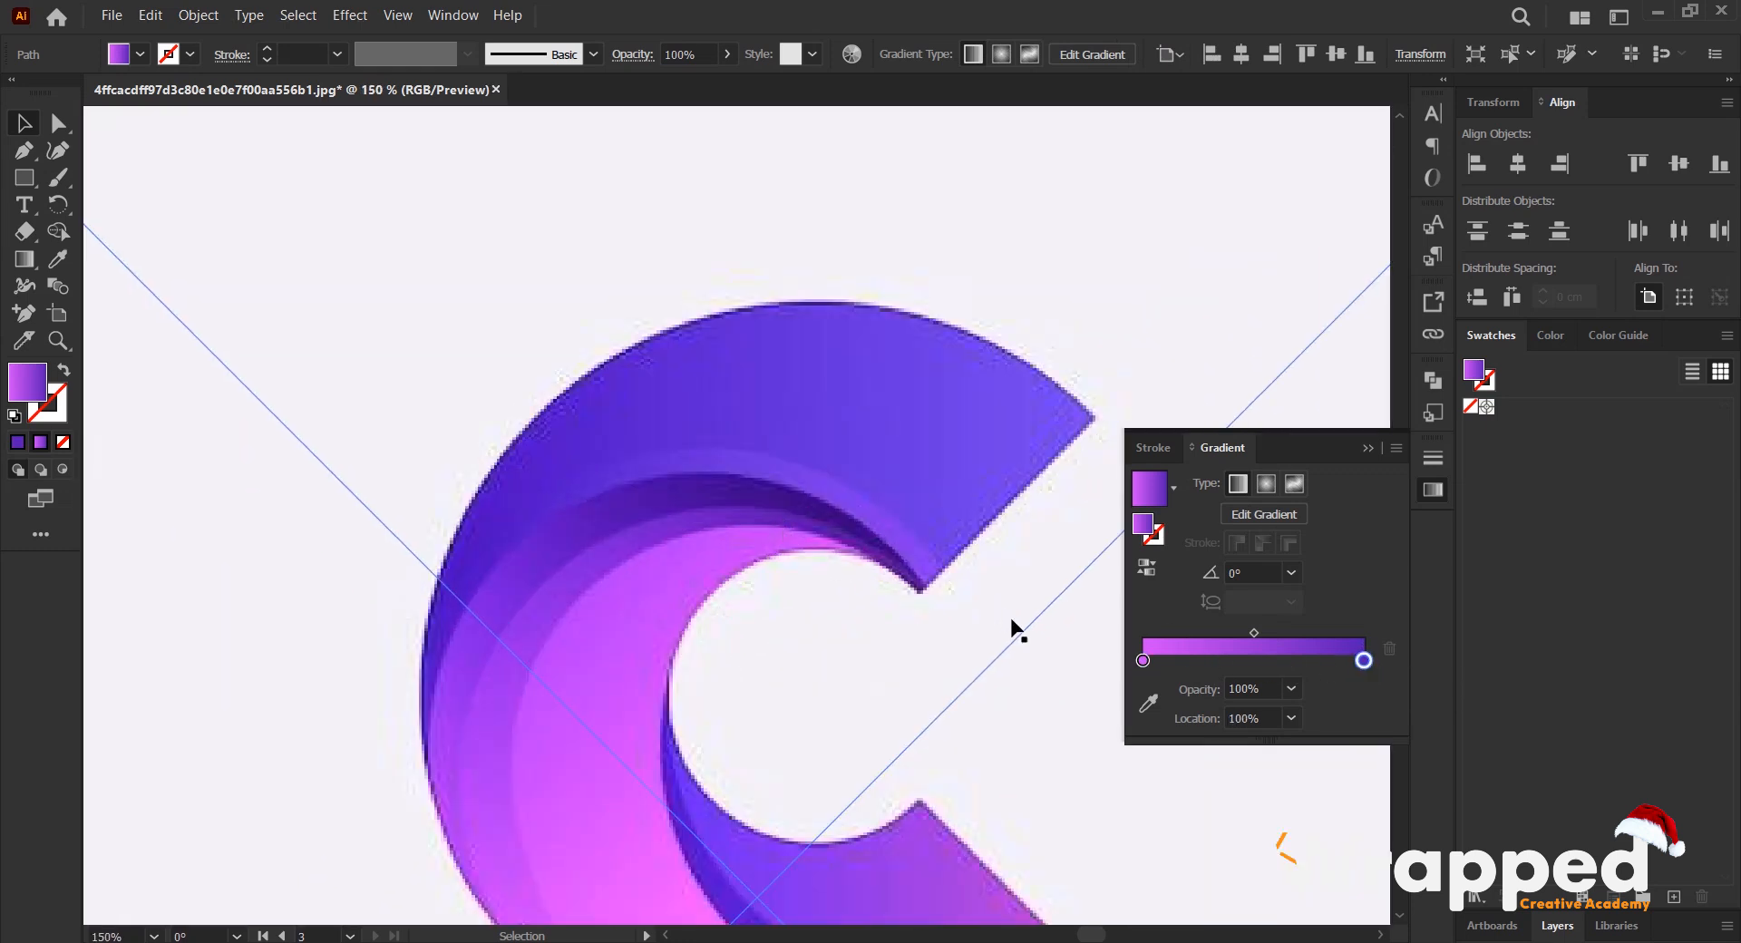
click(1148, 703)
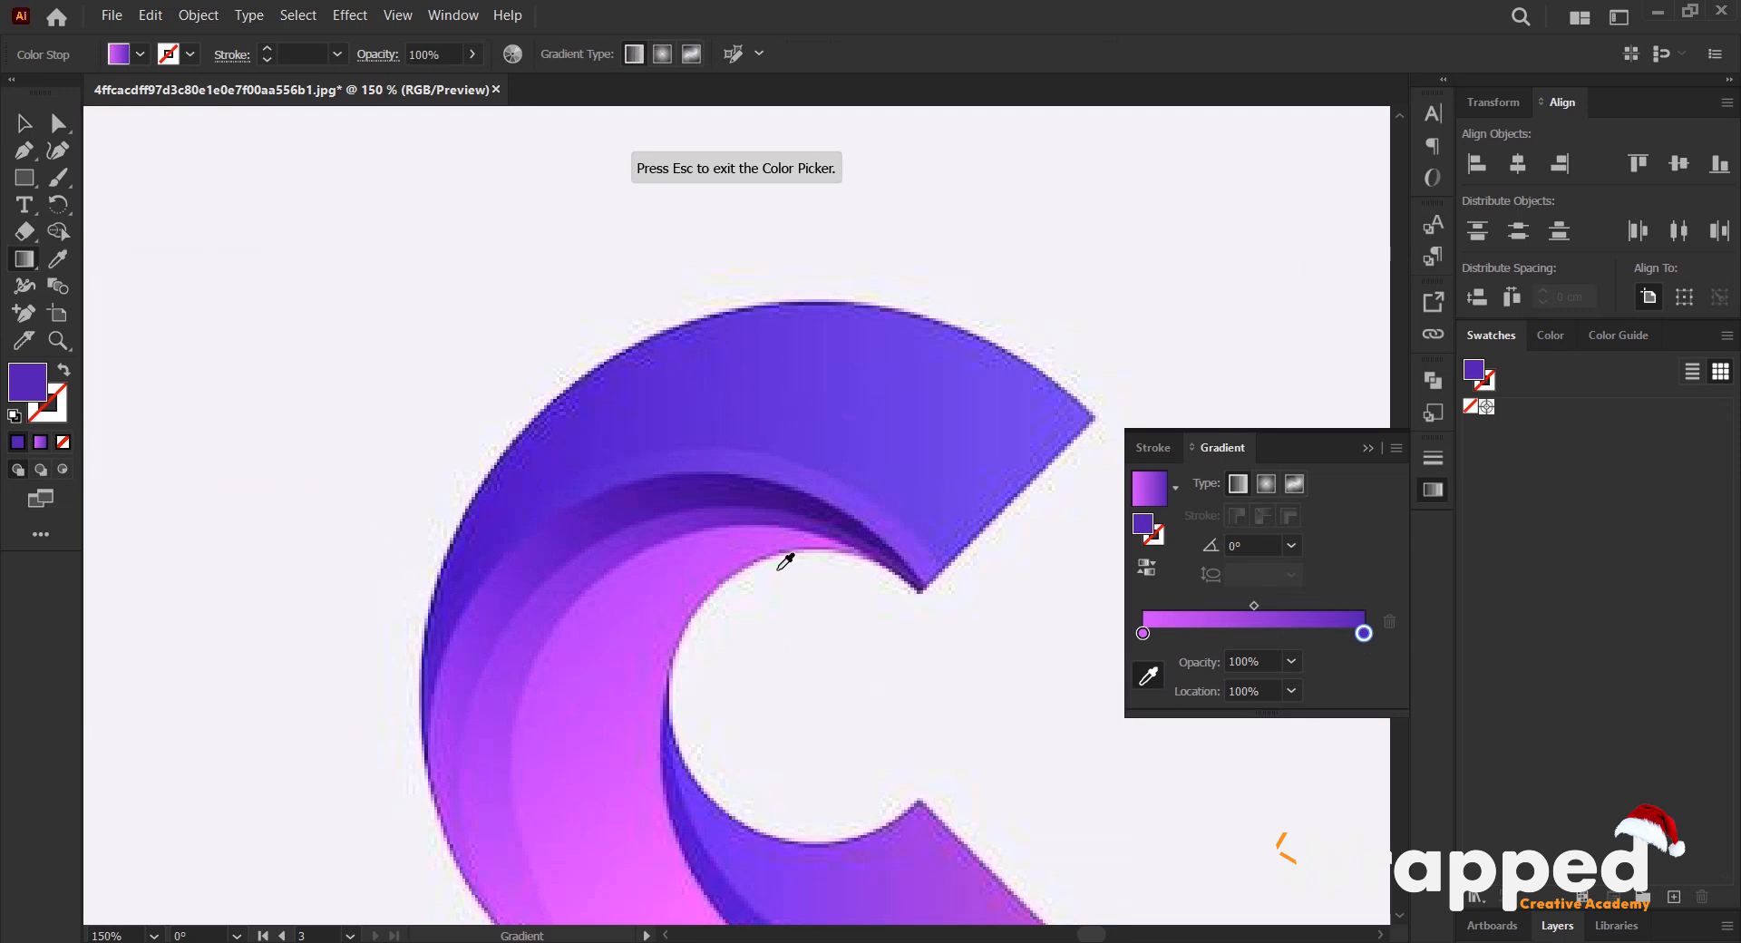
click(813, 535)
alt+scroll(828, 574, down, 2)
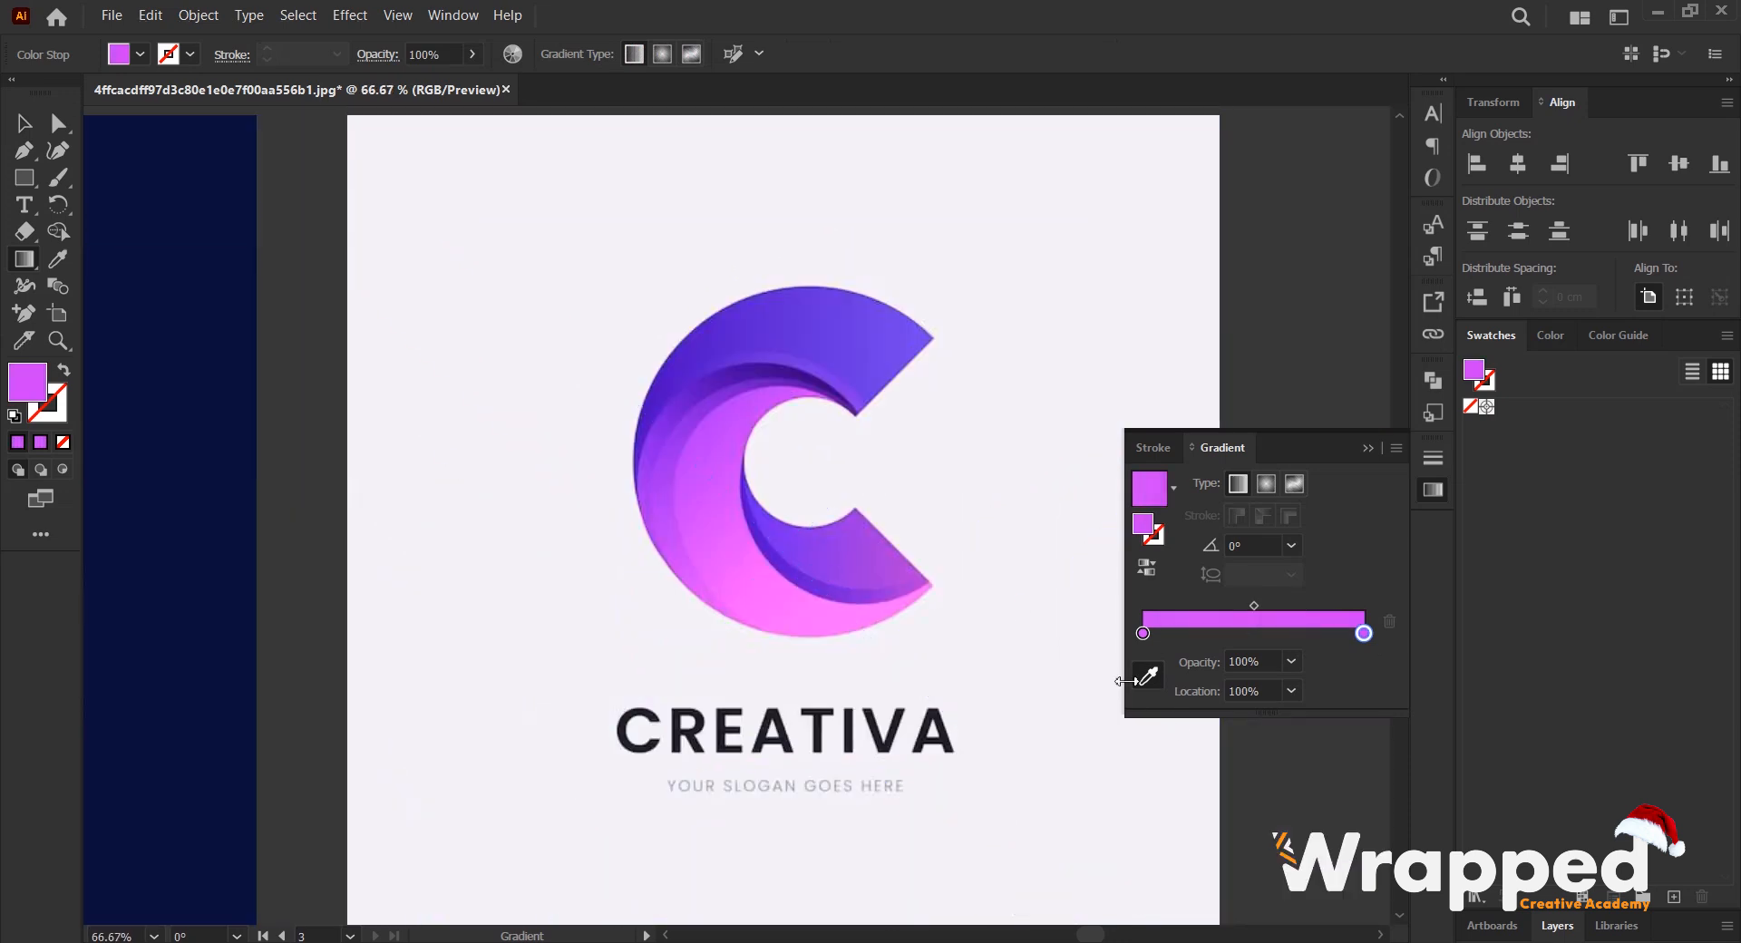
- Recolor the large crescent gradient's 0% stop with the light pink sampled from the reference crescent's lower end, and deselect it
click(1143, 634)
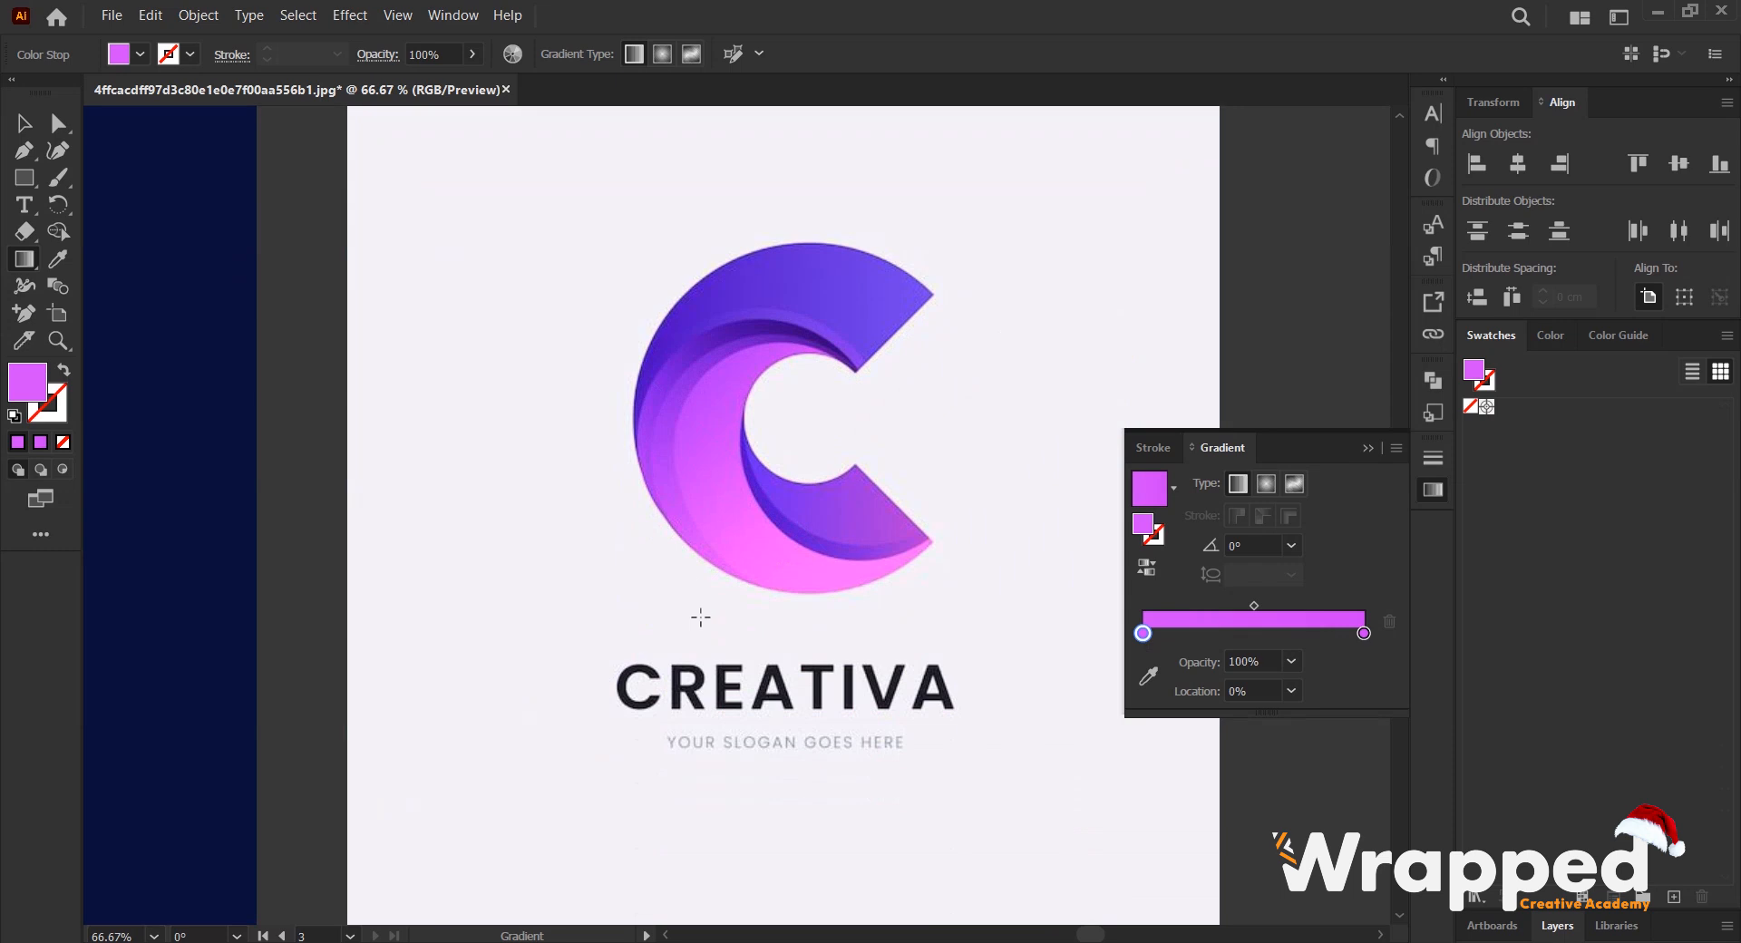
alt+scroll(796, 582, up, 1)
click(1148, 676)
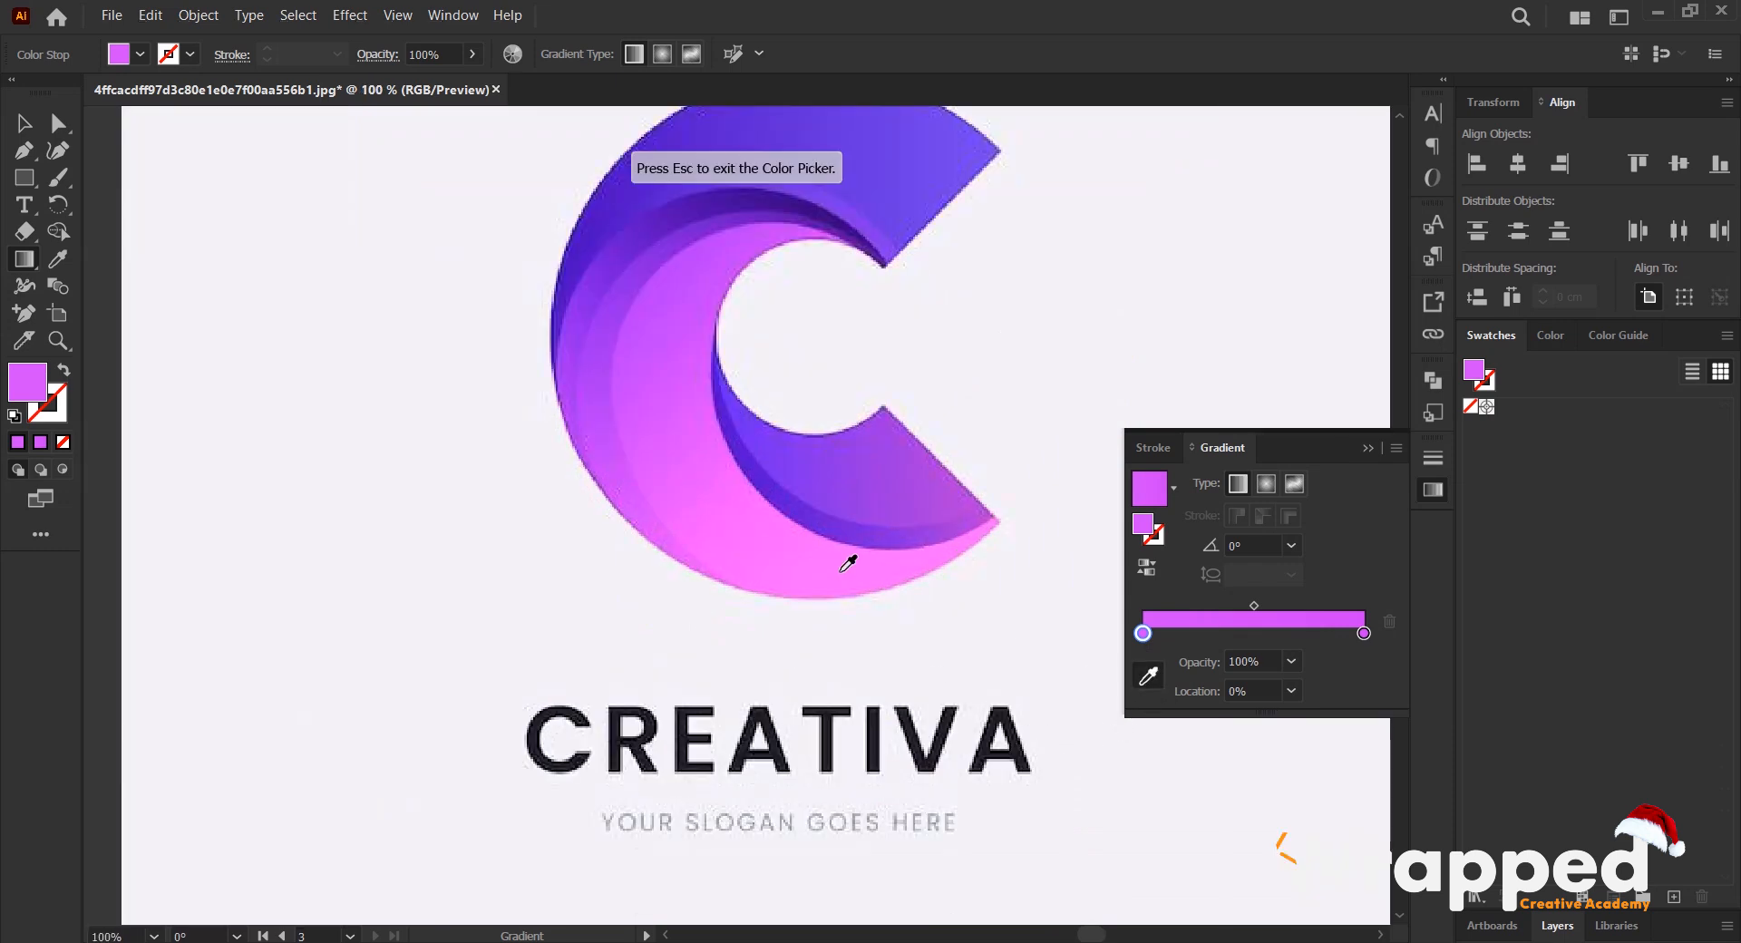
click(879, 565)
scroll(831, 508, down, 4)
scroll(761, 351, up, 4)
key(v)
alt+scroll(826, 258, up, 2)
click(923, 385)
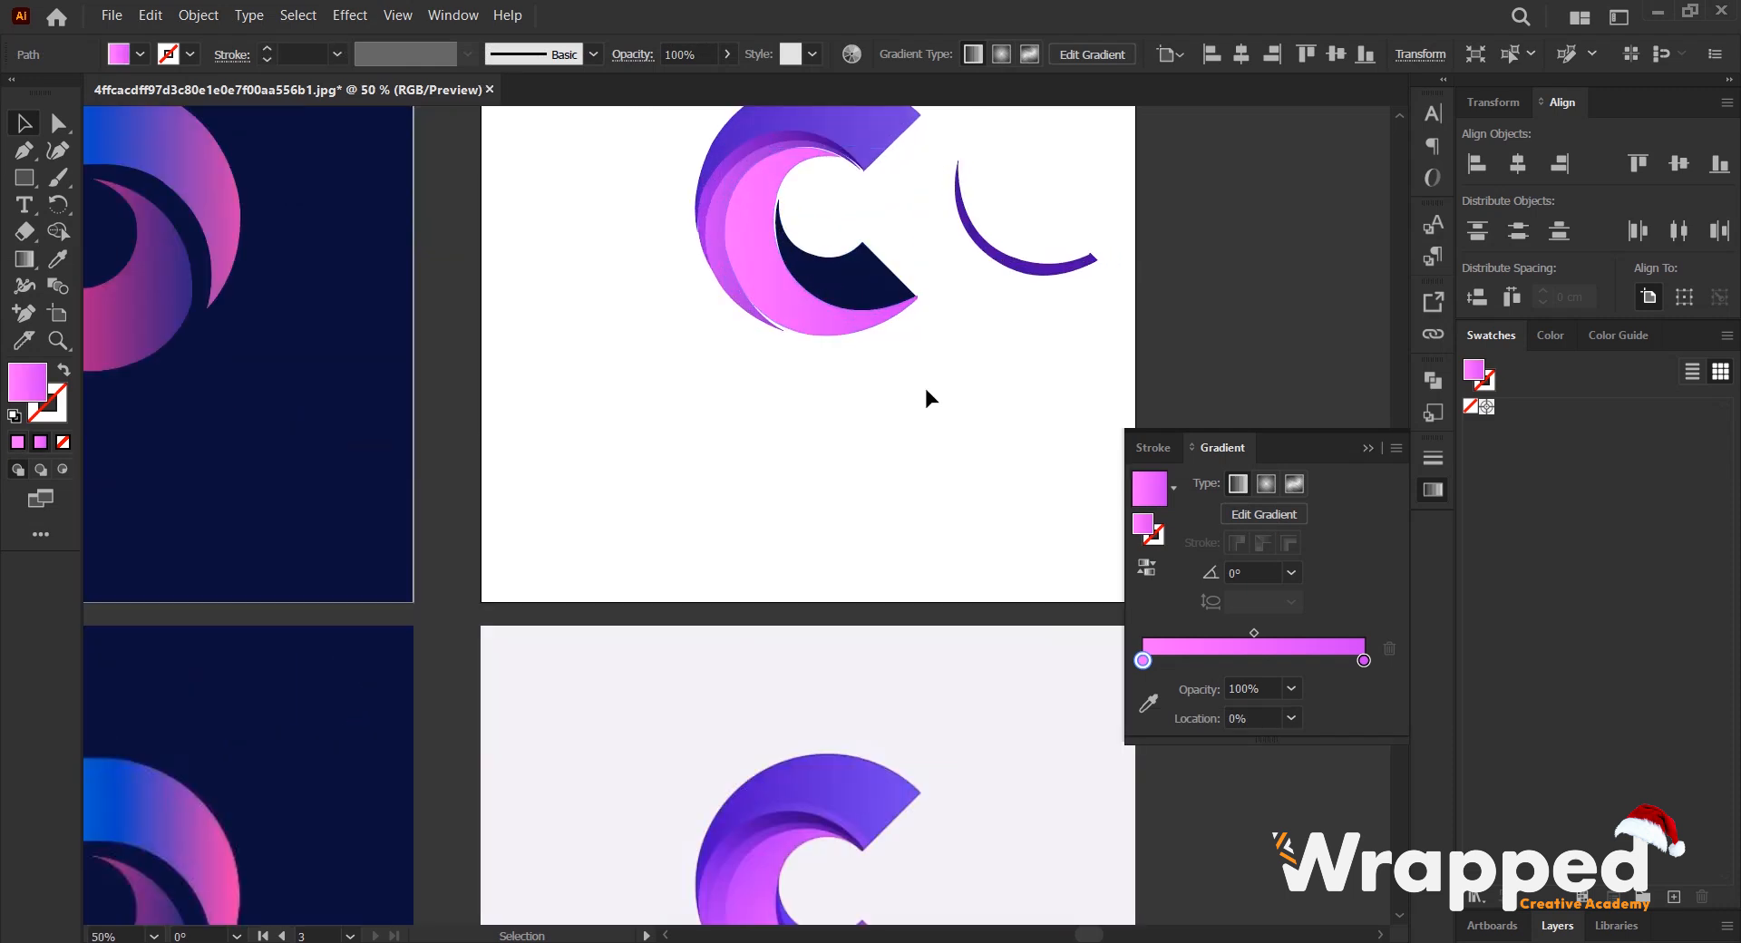
- Apply the current pink gradient to the navy blade inside the C's lower arm
alt+scroll(835, 433, down, 2)
scroll(837, 508, down, 1)
alt+scroll(839, 566, up, 2)
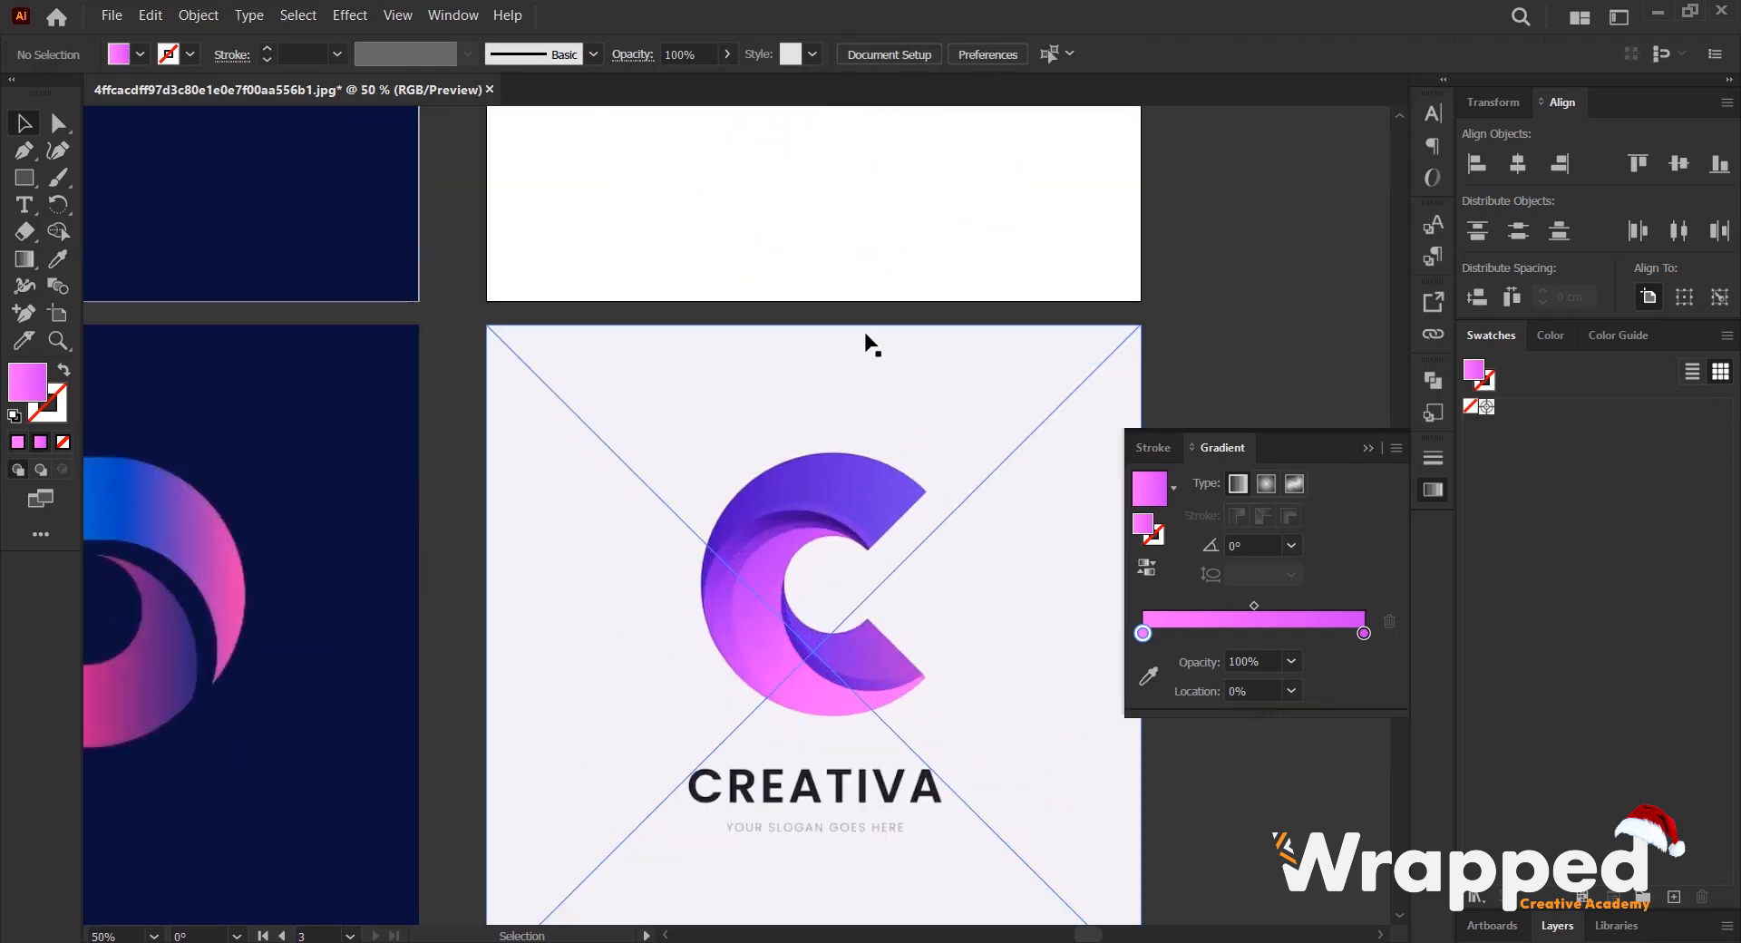
scroll(862, 363, up, 3)
click(866, 238)
alt+scroll(851, 317, down, 2)
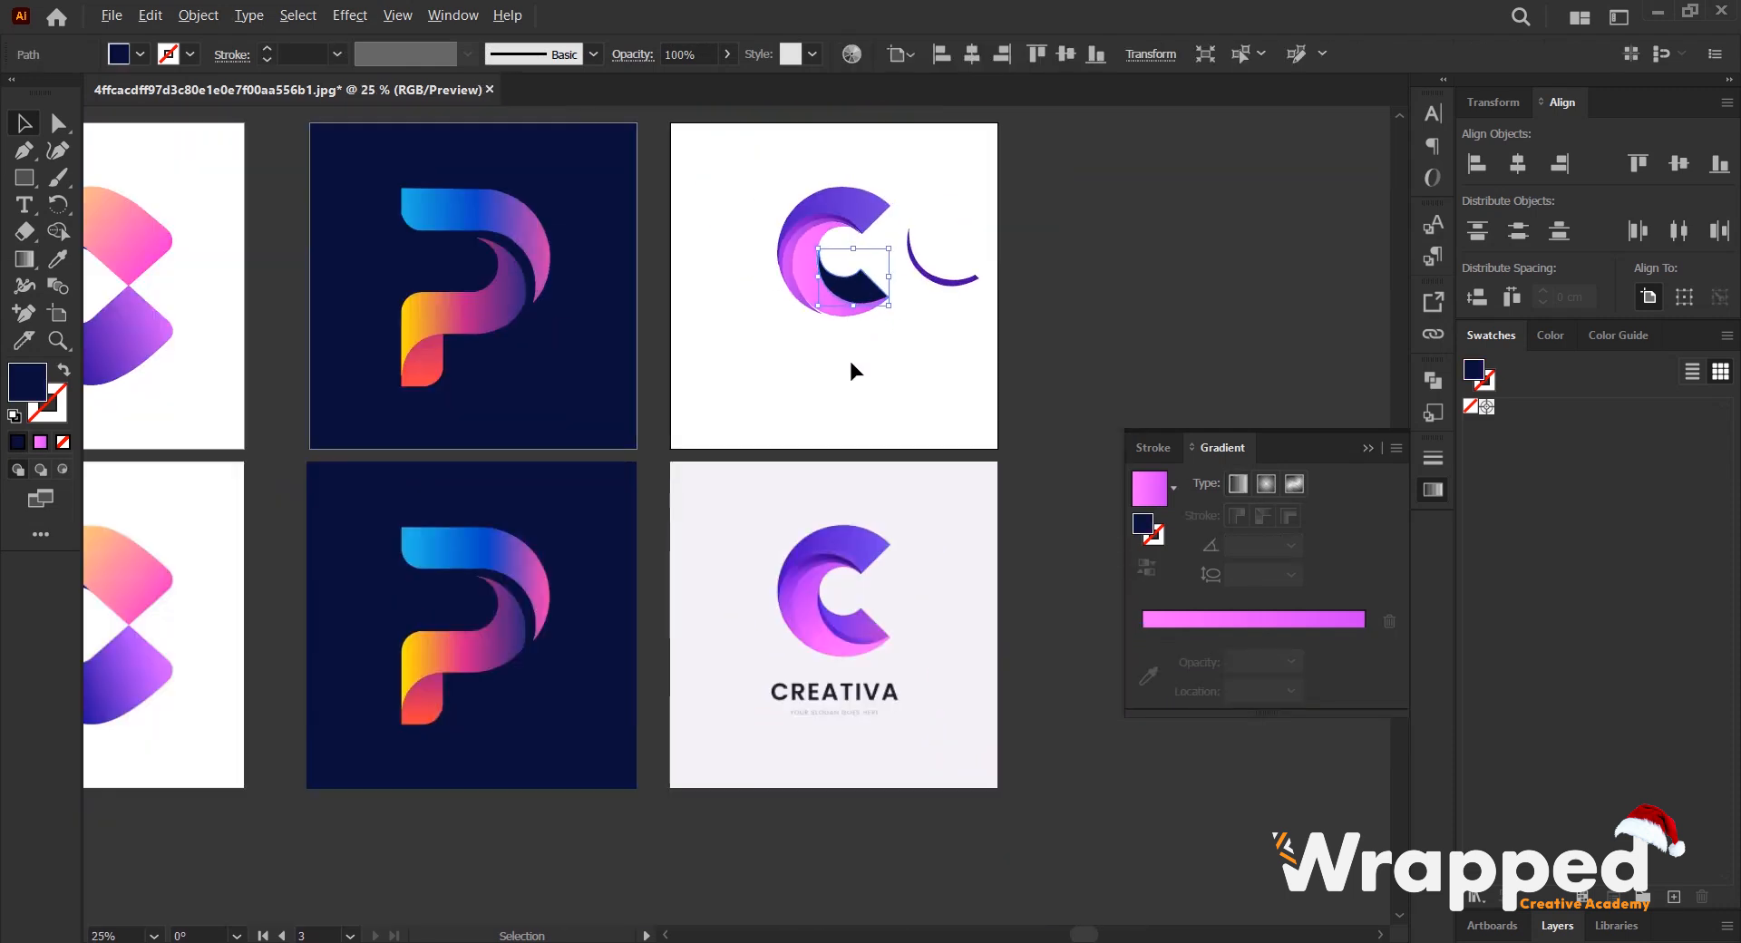
click(1195, 622)
- Recolor the blade gradient's 0% stop with the blue-violet sampled from the inner edge of the reference C's lower arm
click(1148, 701)
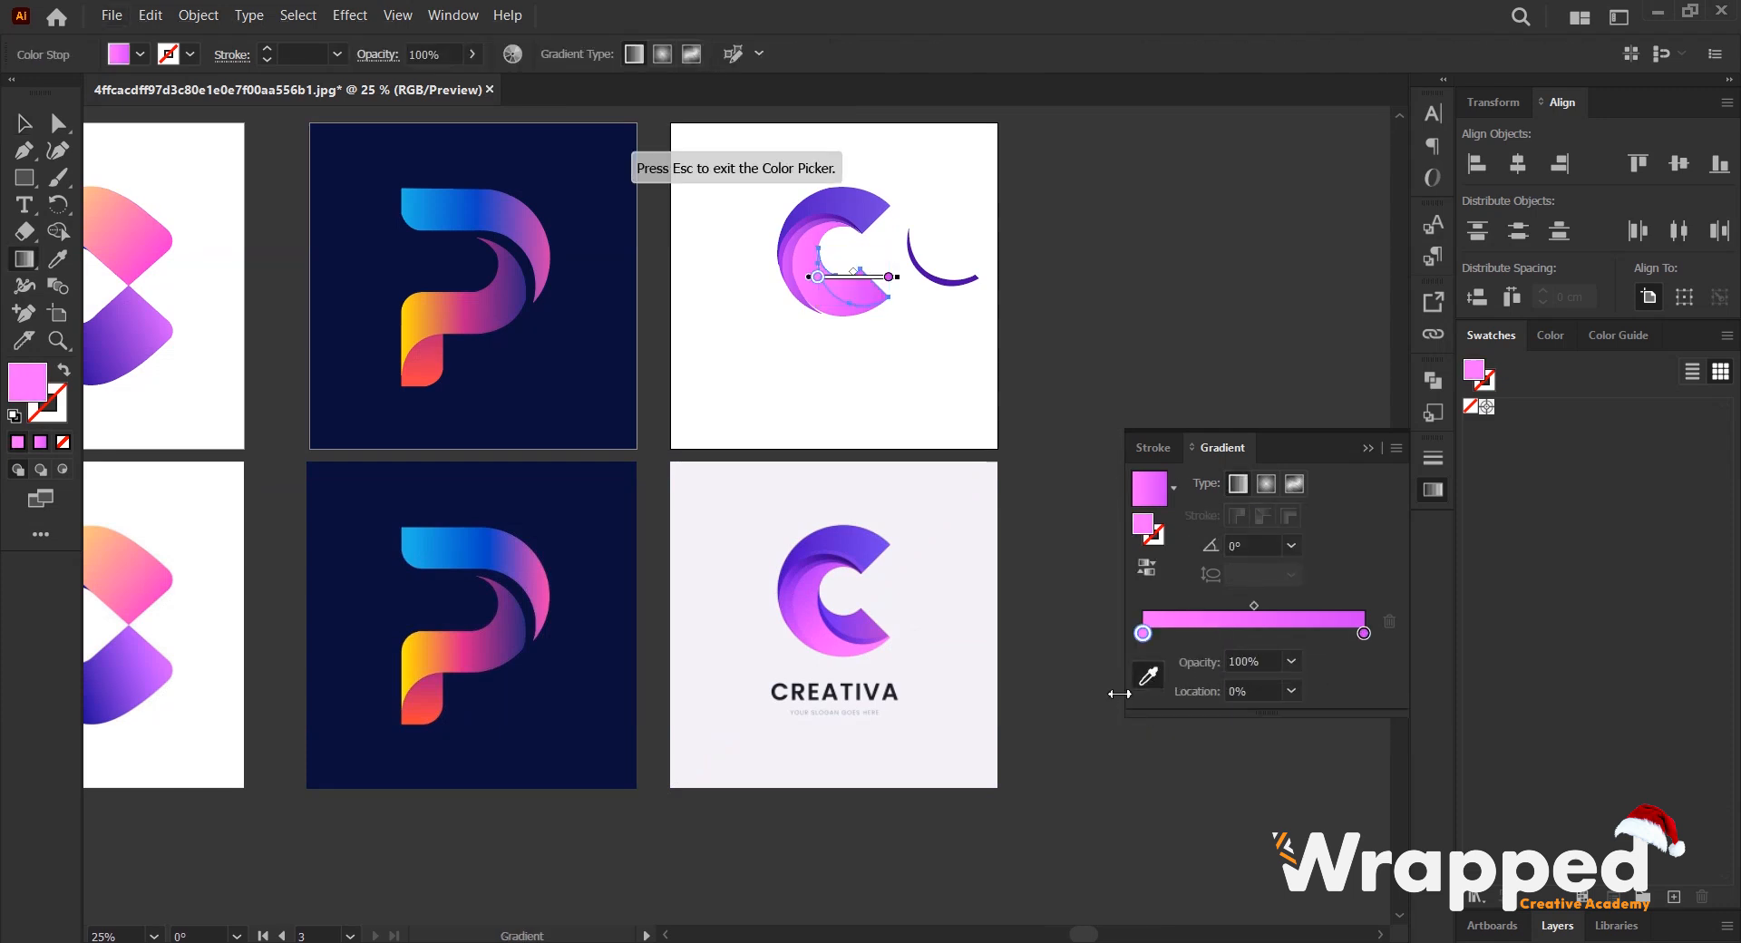
alt+scroll(844, 627, up, 4)
alt+scroll(733, 535, up, 1)
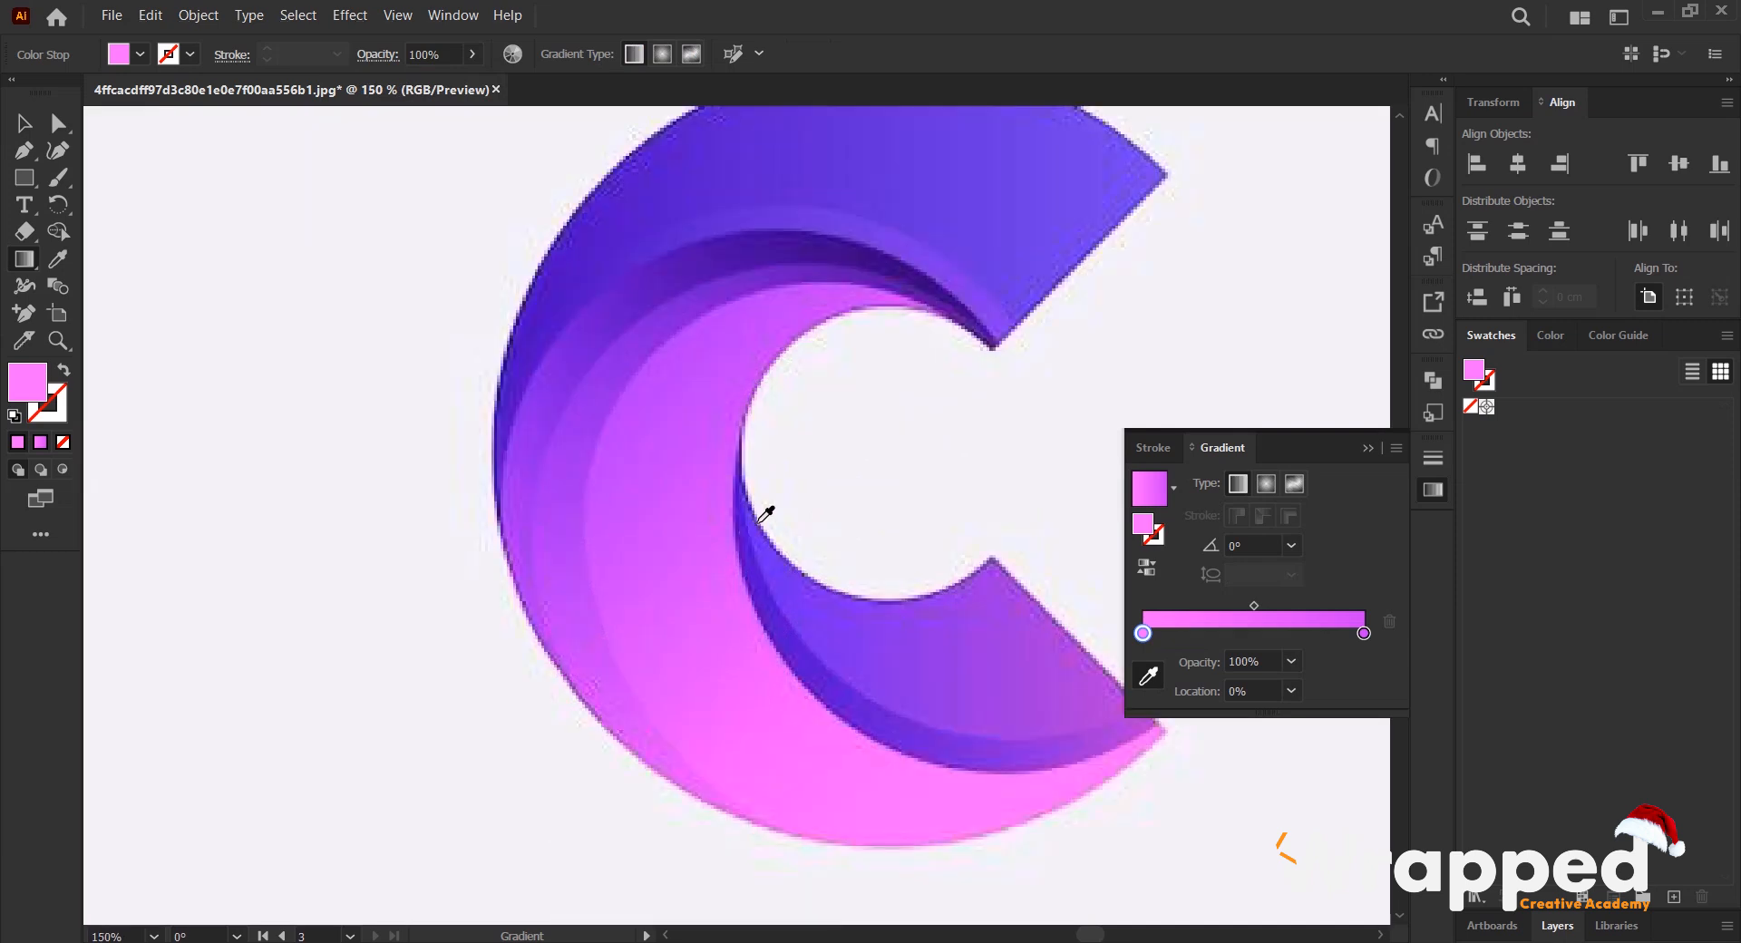
click(764, 530)
alt+scroll(762, 532, down, 3)
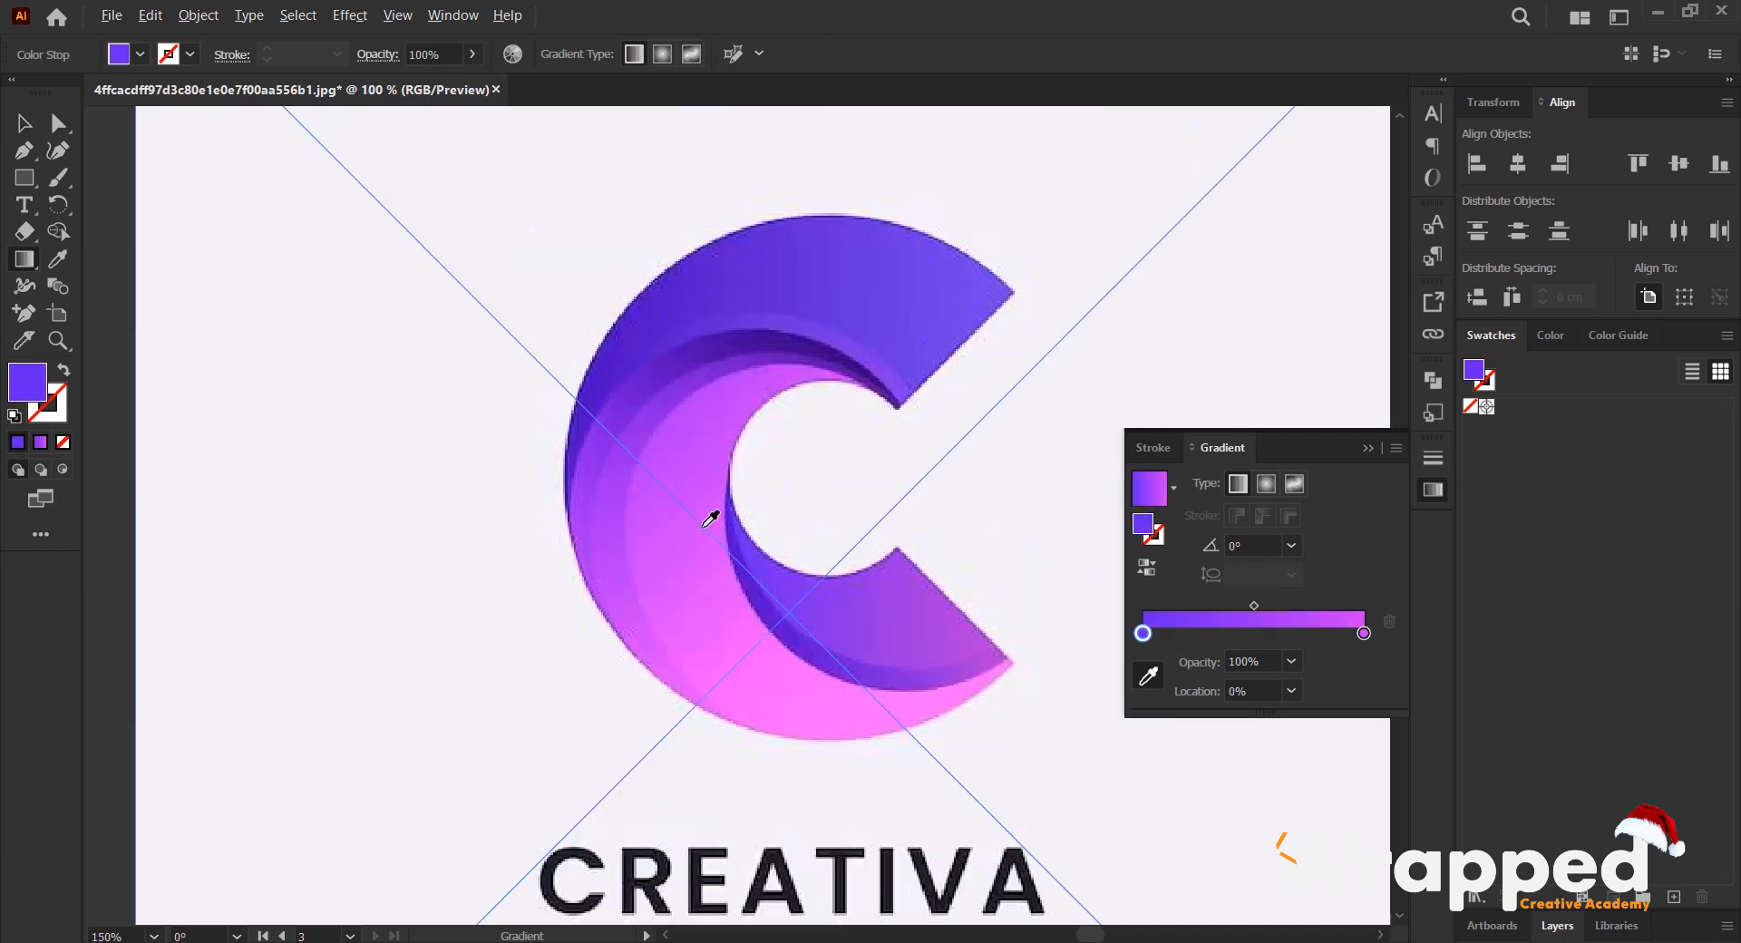
scroll(775, 428, up, 3)
scroll(780, 418, down, 1)
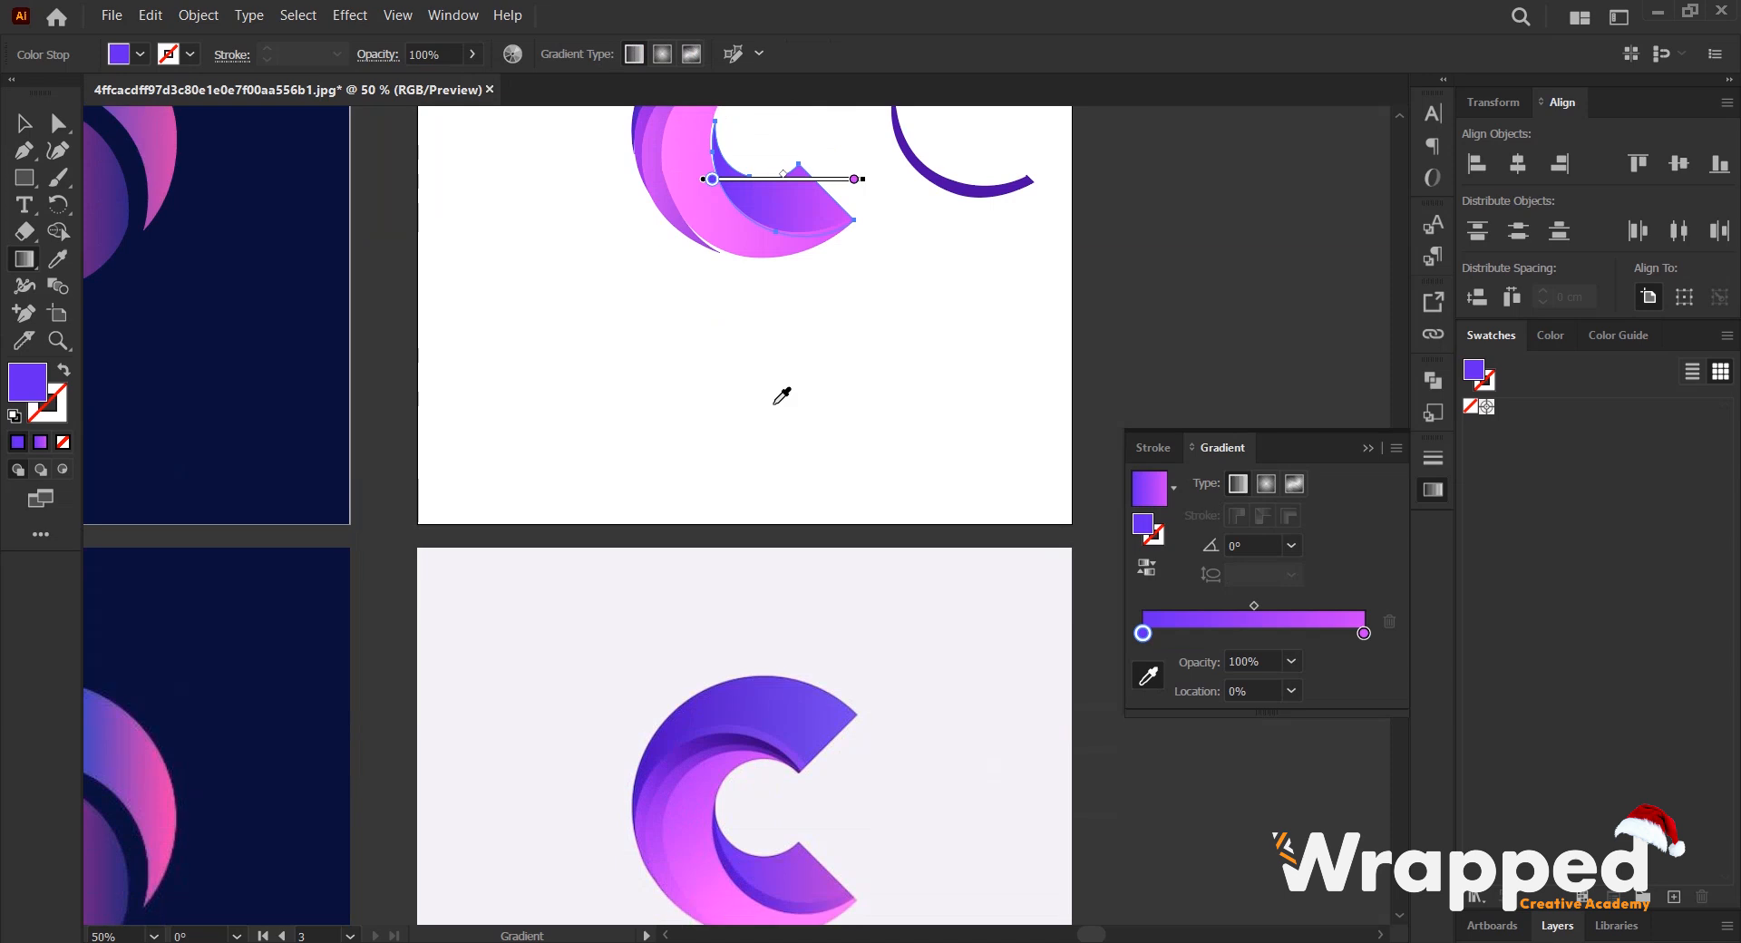
- Recolor the blade gradient's 100% stop with the purple sampled near the outer tip of the reference C's lower arm, and deselect the blade
click(1364, 634)
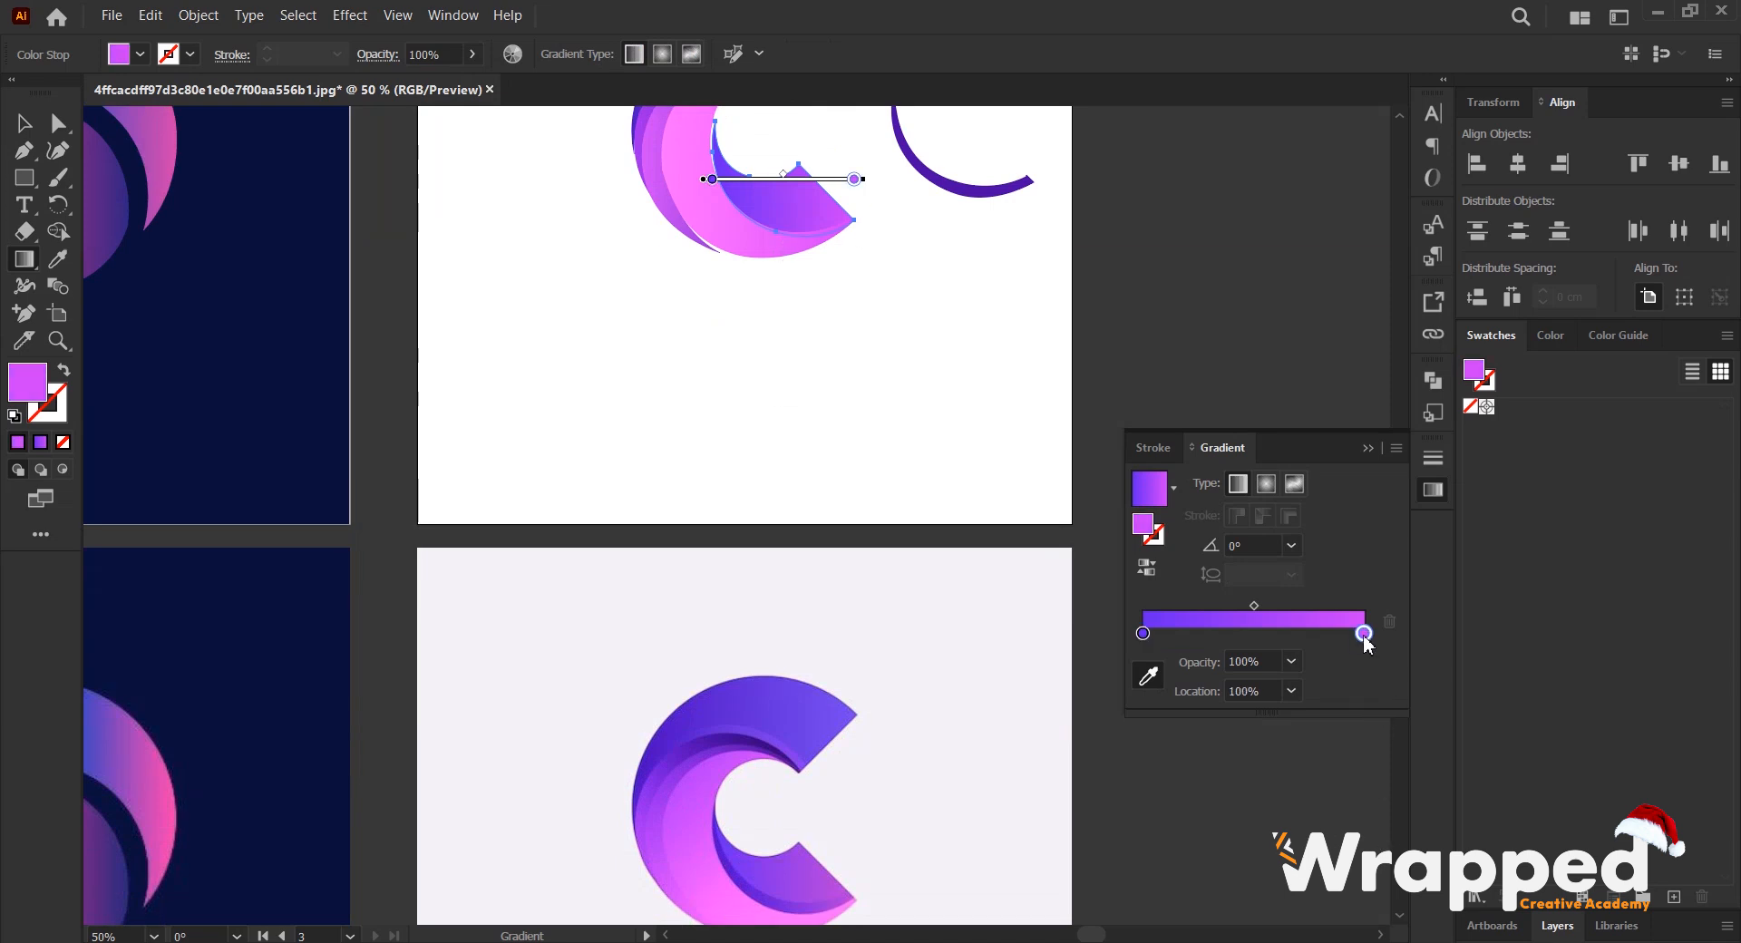
scroll(874, 747, down, 2)
alt+scroll(817, 714, up, 5)
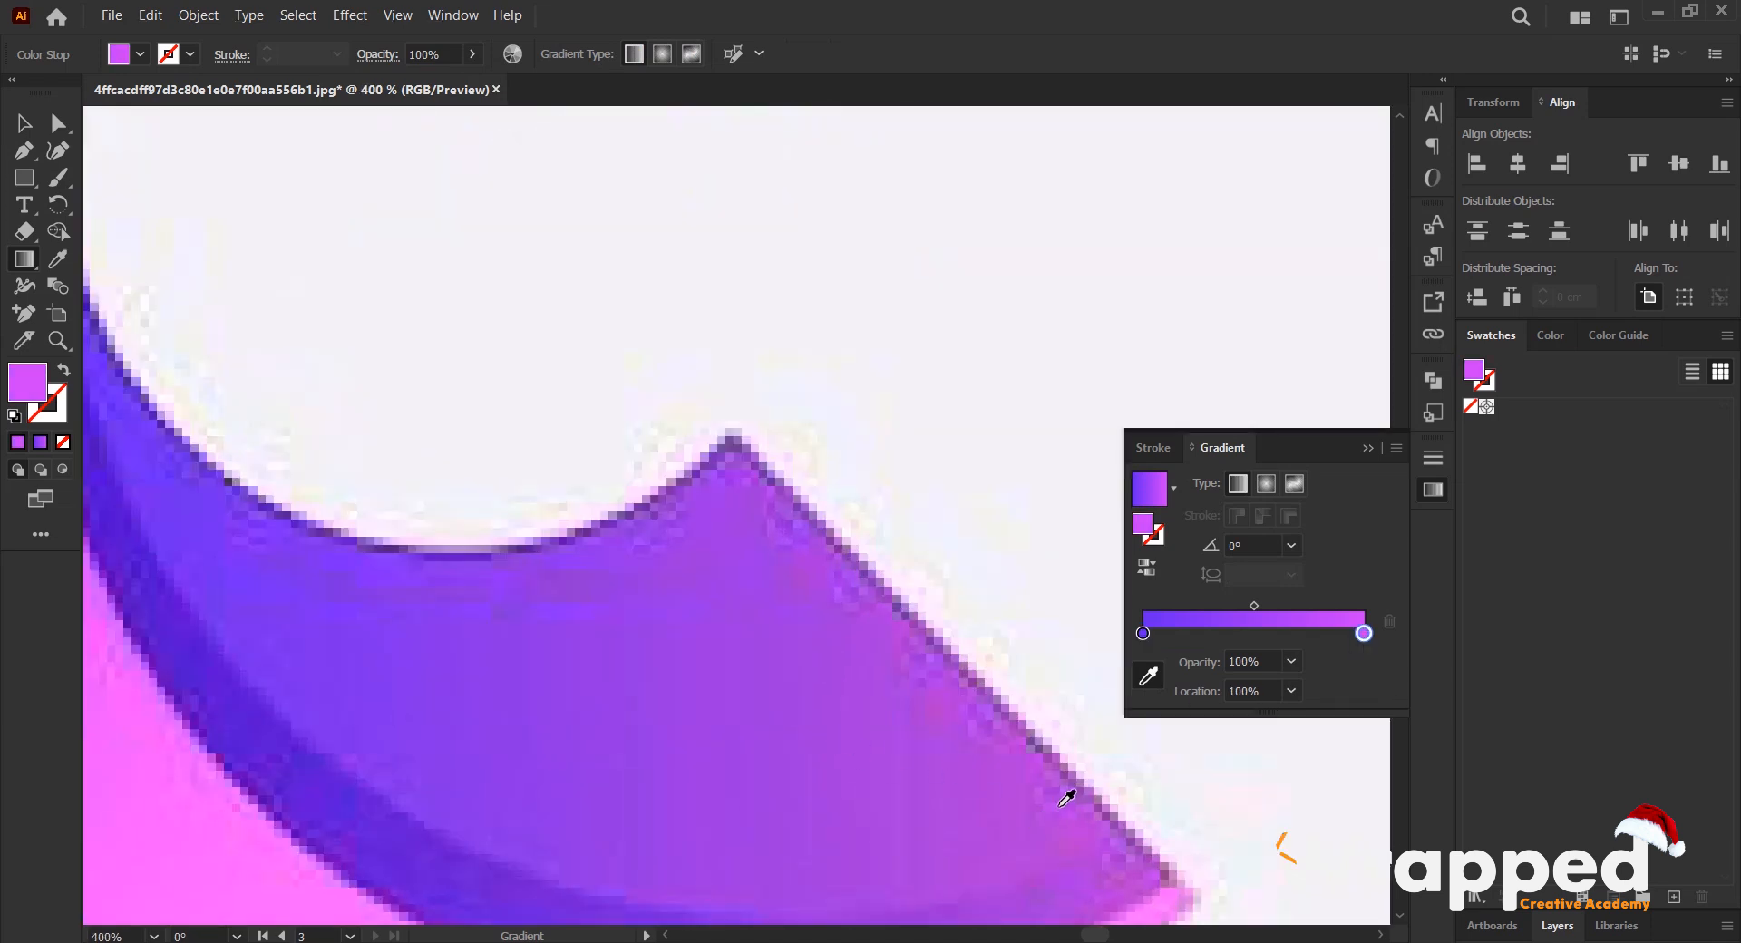
alt+scroll(1038, 798, down, 7)
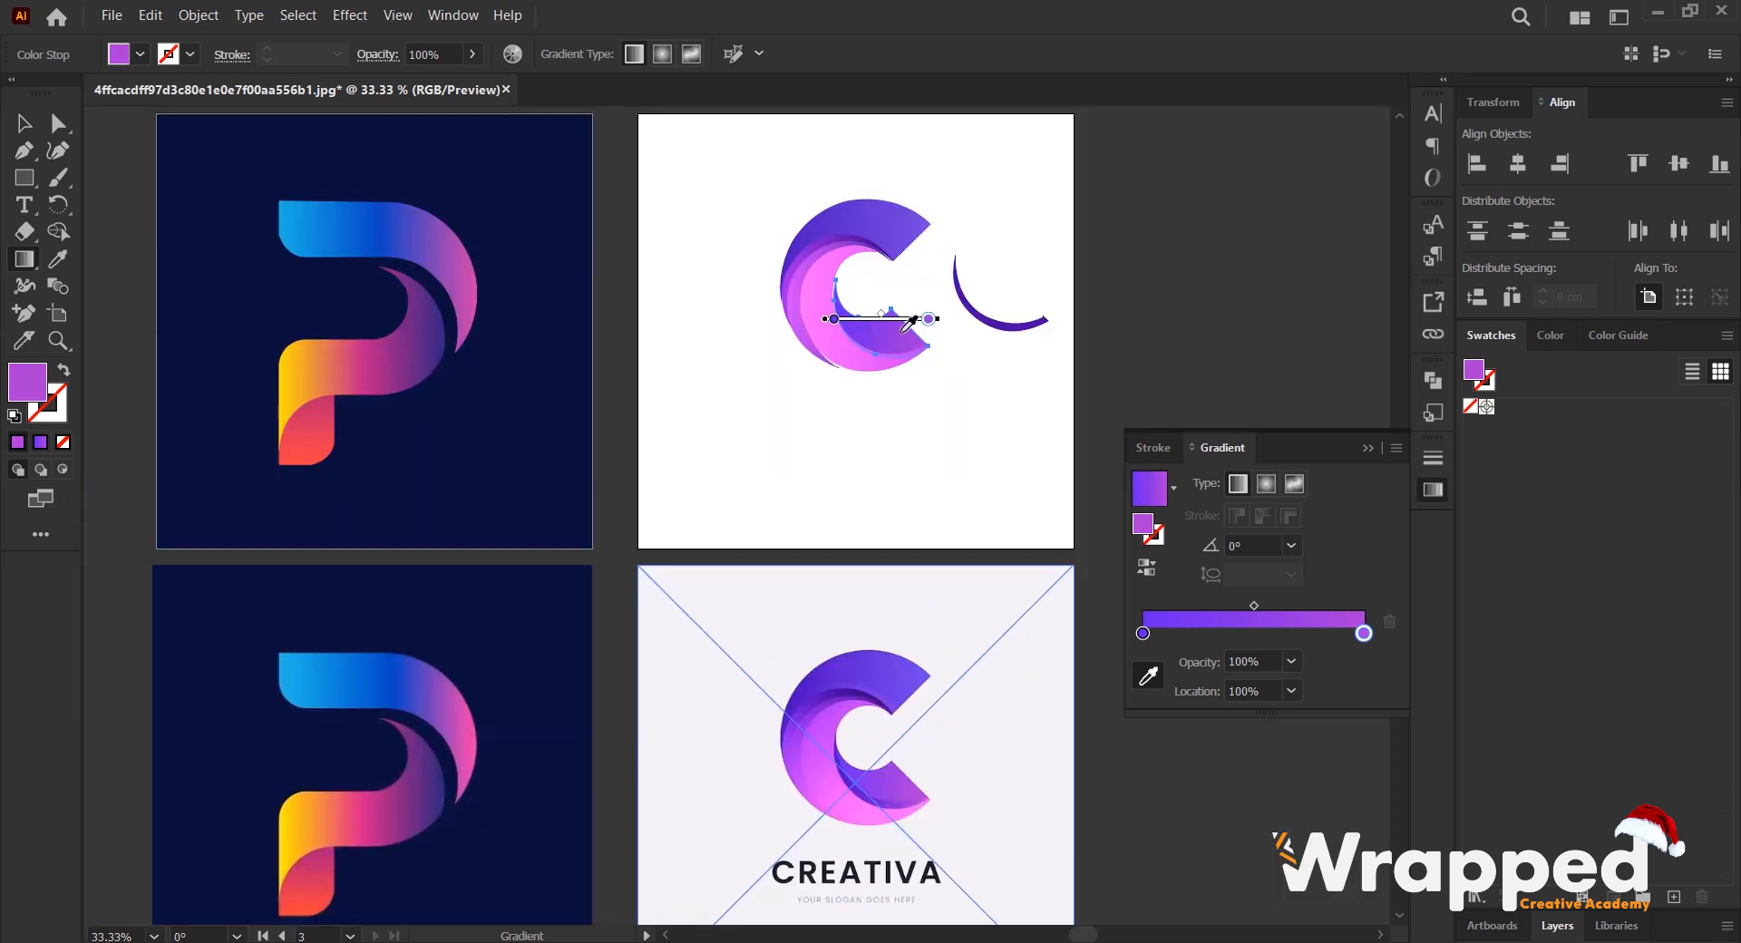
scroll(907, 324, up, 1)
key(v)
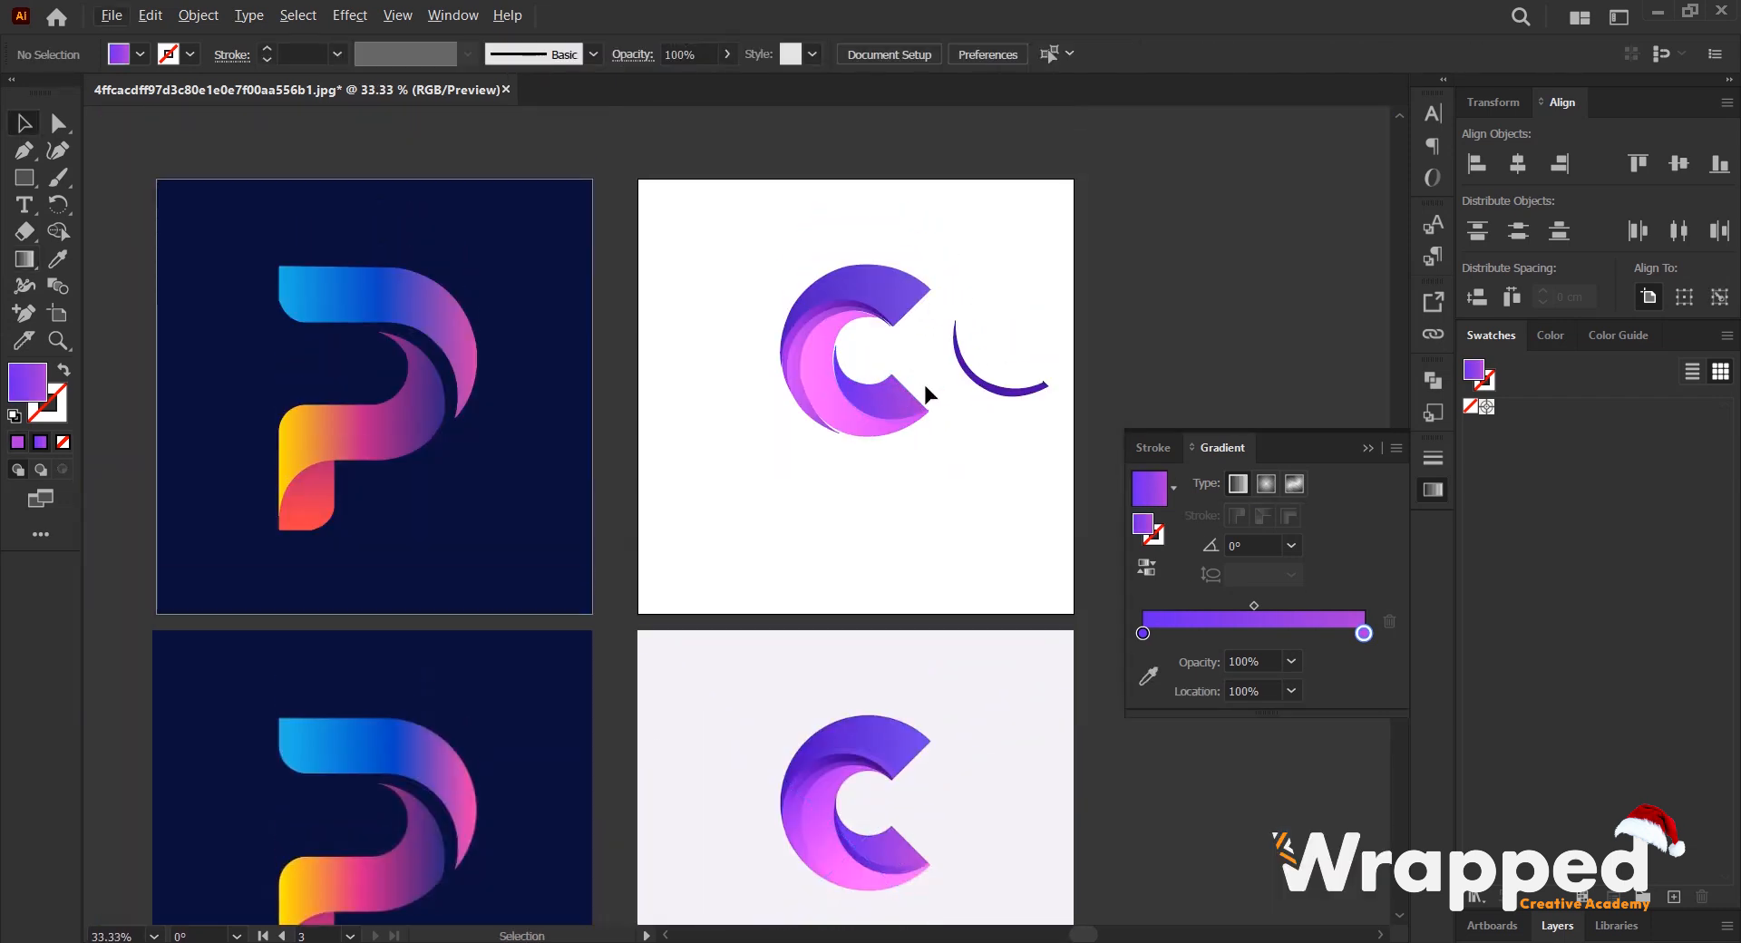
- Bring the separate thin dark purple crescent beside the C to the front of the stacking order
scroll(928, 384, up, 1)
scroll(871, 428, up, 2)
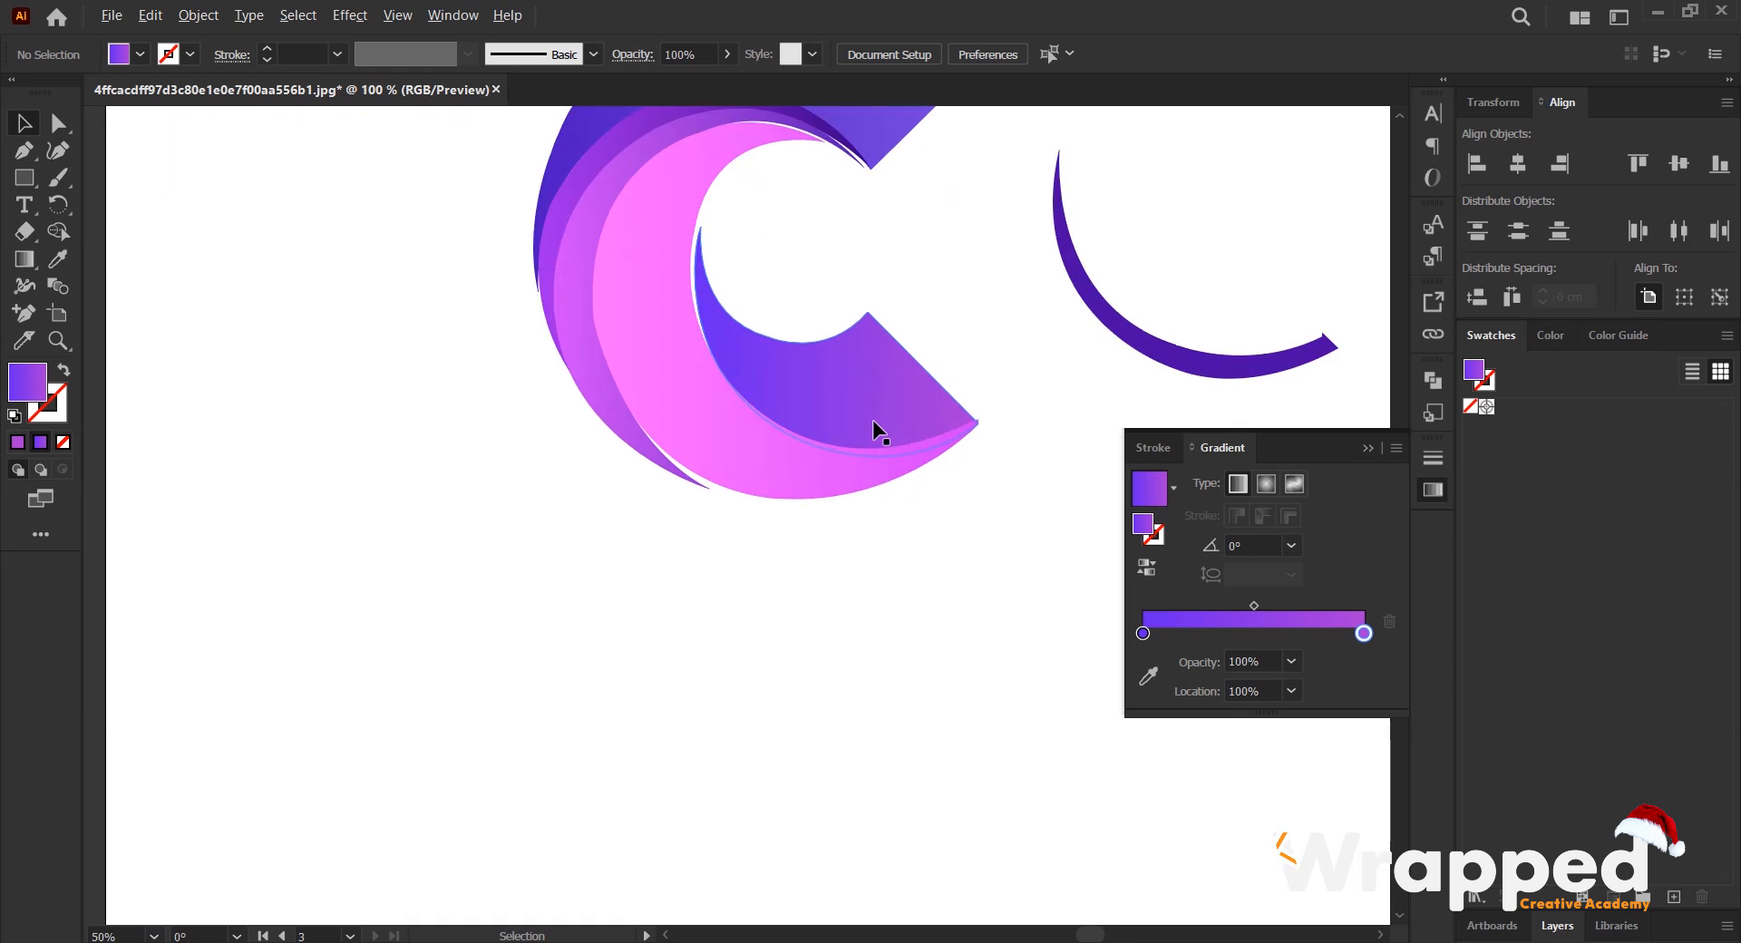
click(1174, 346)
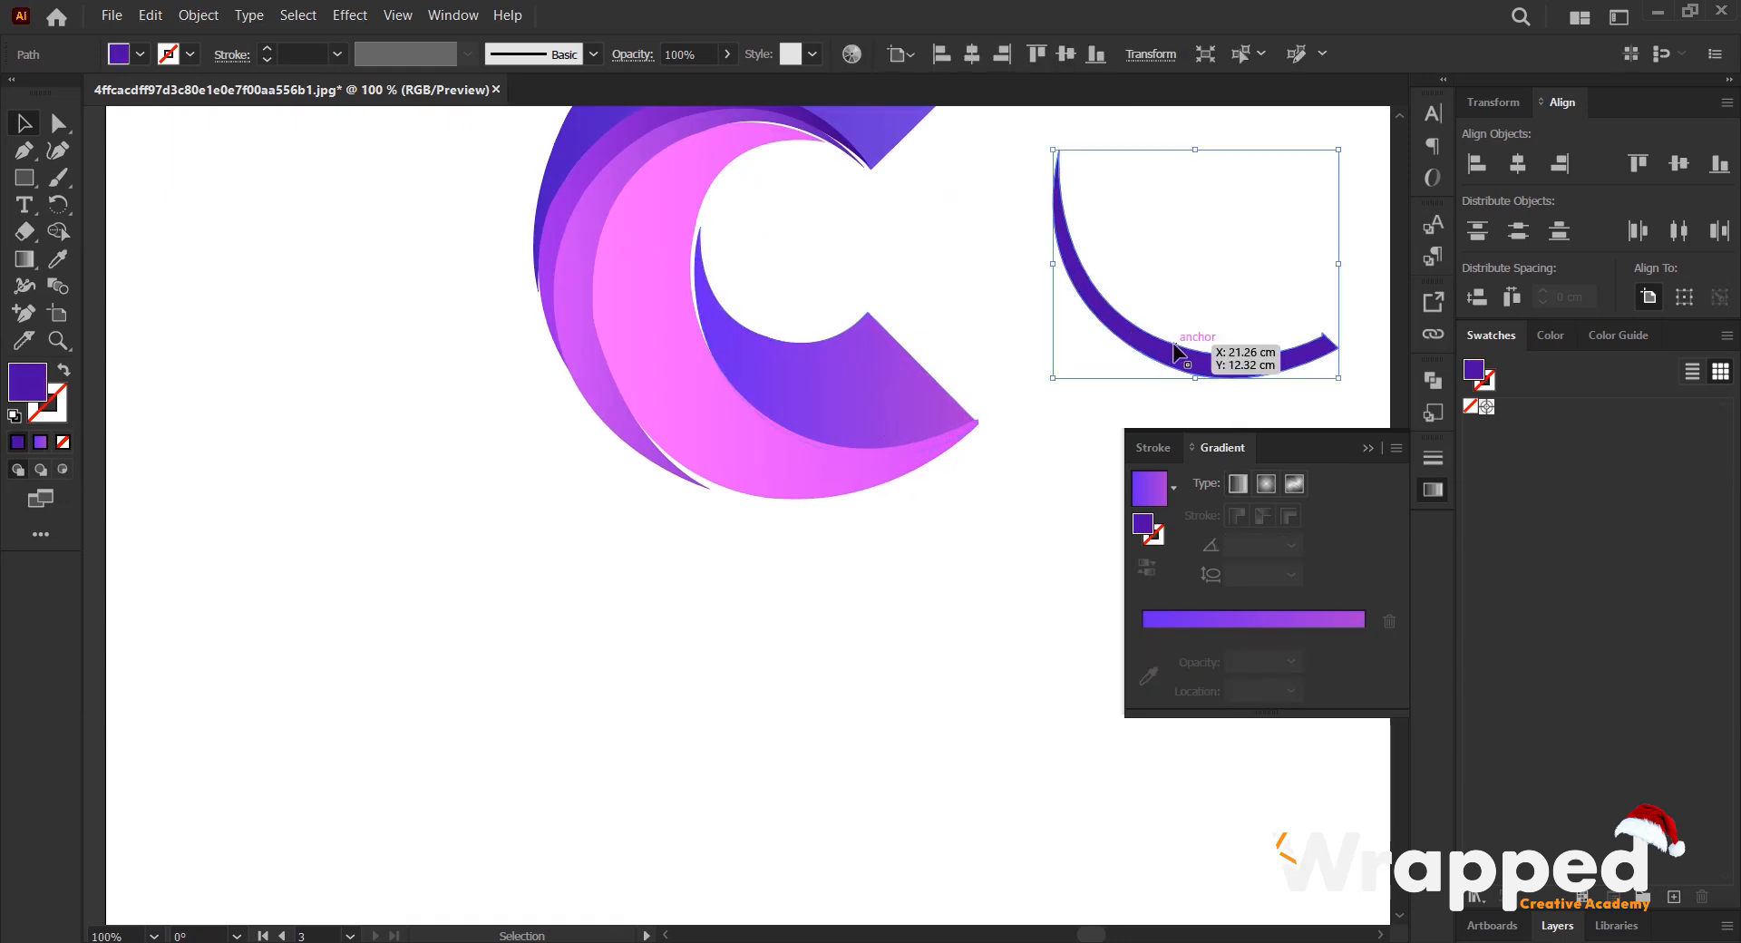
right_click(1173, 343)
mouse_move(1360, 800)
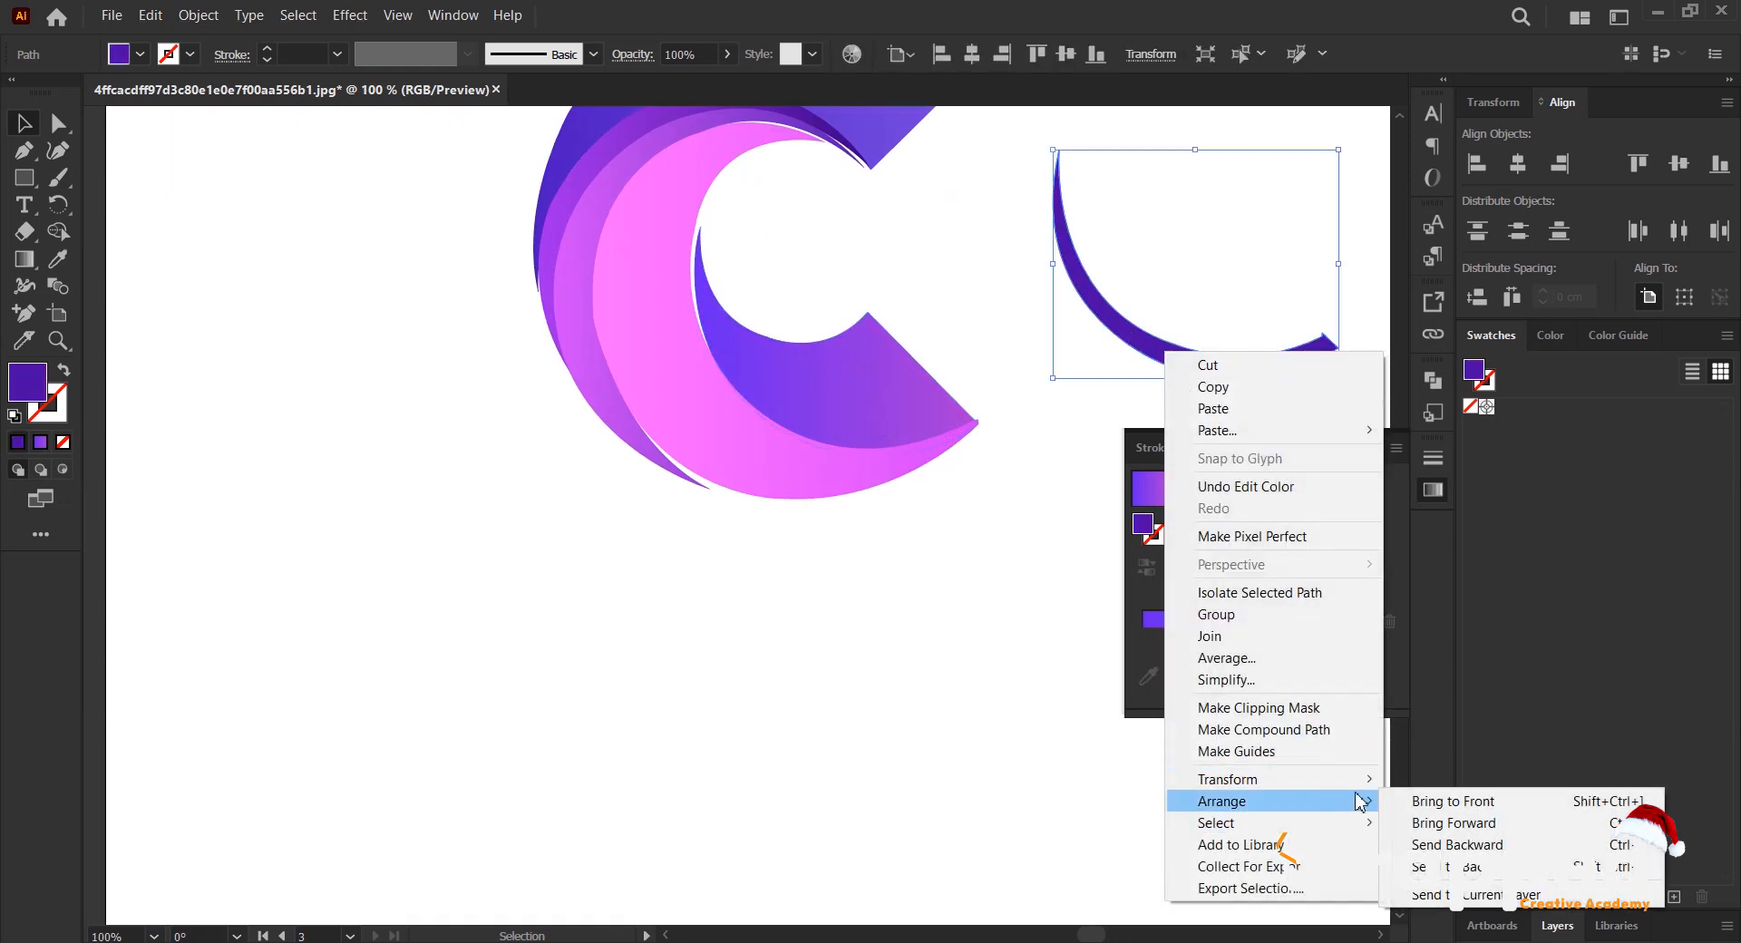
click(1453, 801)
- Move the thin dark purple crescent onto the outer curve of the C's lower-arm blade and stretch its inner side to fit
drag(1192, 356, 825, 427)
scroll(943, 422, up, 2)
drag(971, 420, 977, 426)
scroll(487, 362, up, 3)
drag(453, 541, 442, 542)
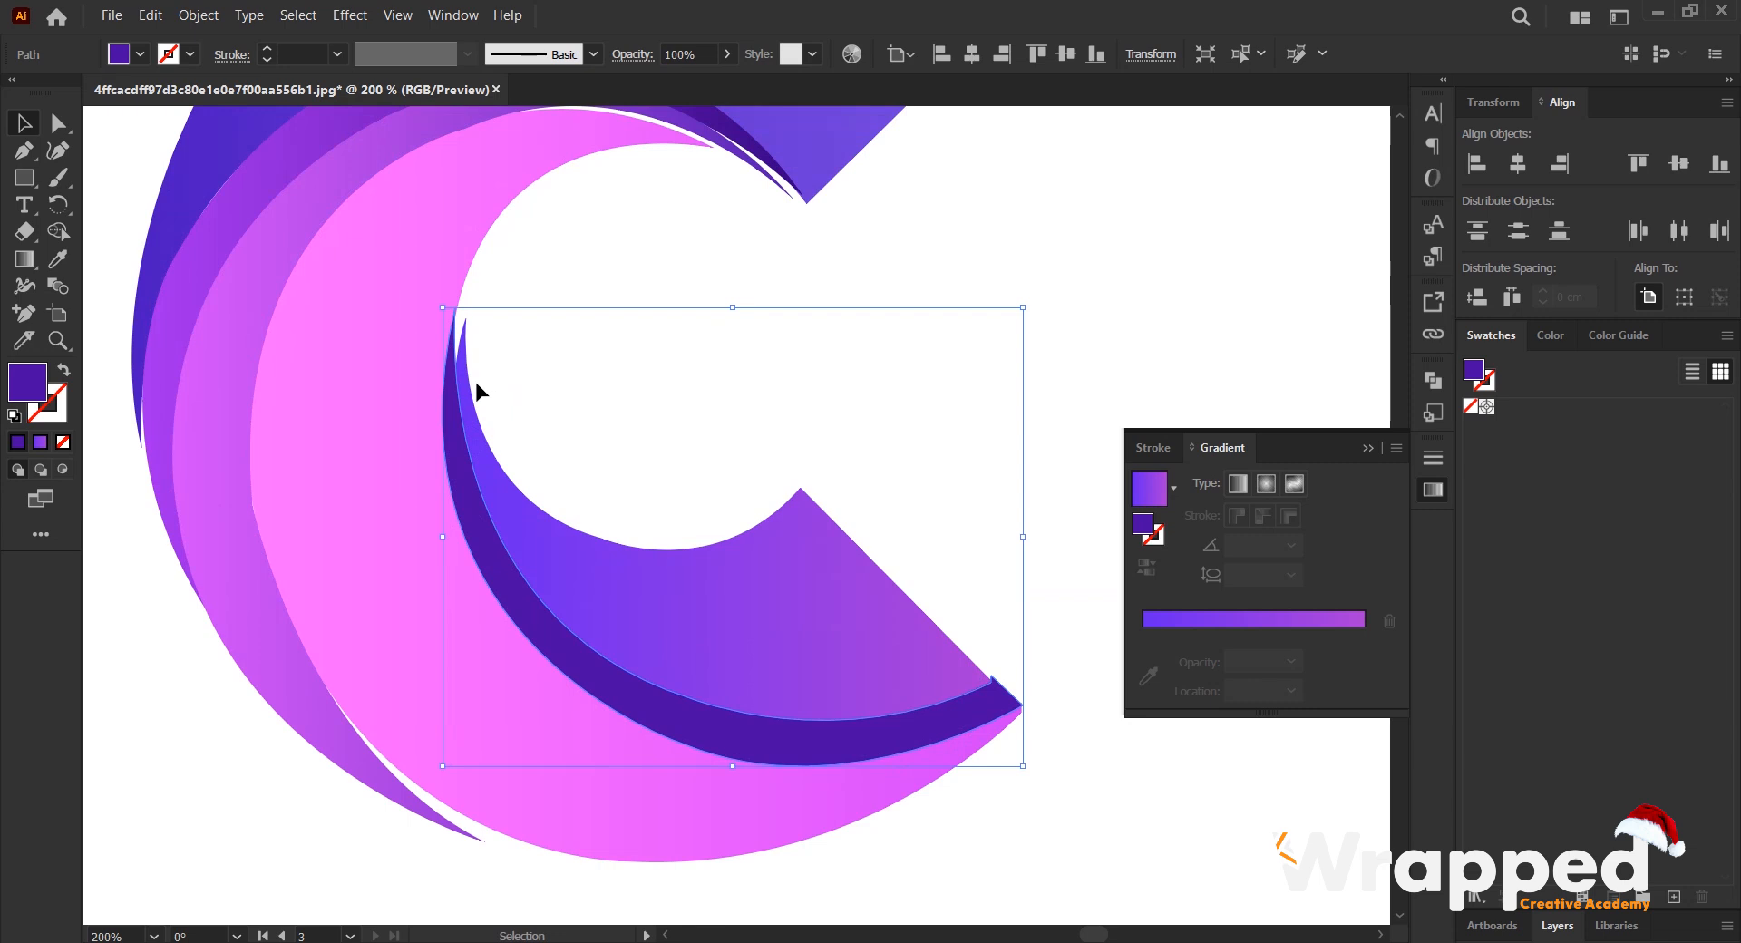
- Widen the gradient blade slightly toward the pink crescent so it meets the dark purple strip, and deselect it
click(459, 343)
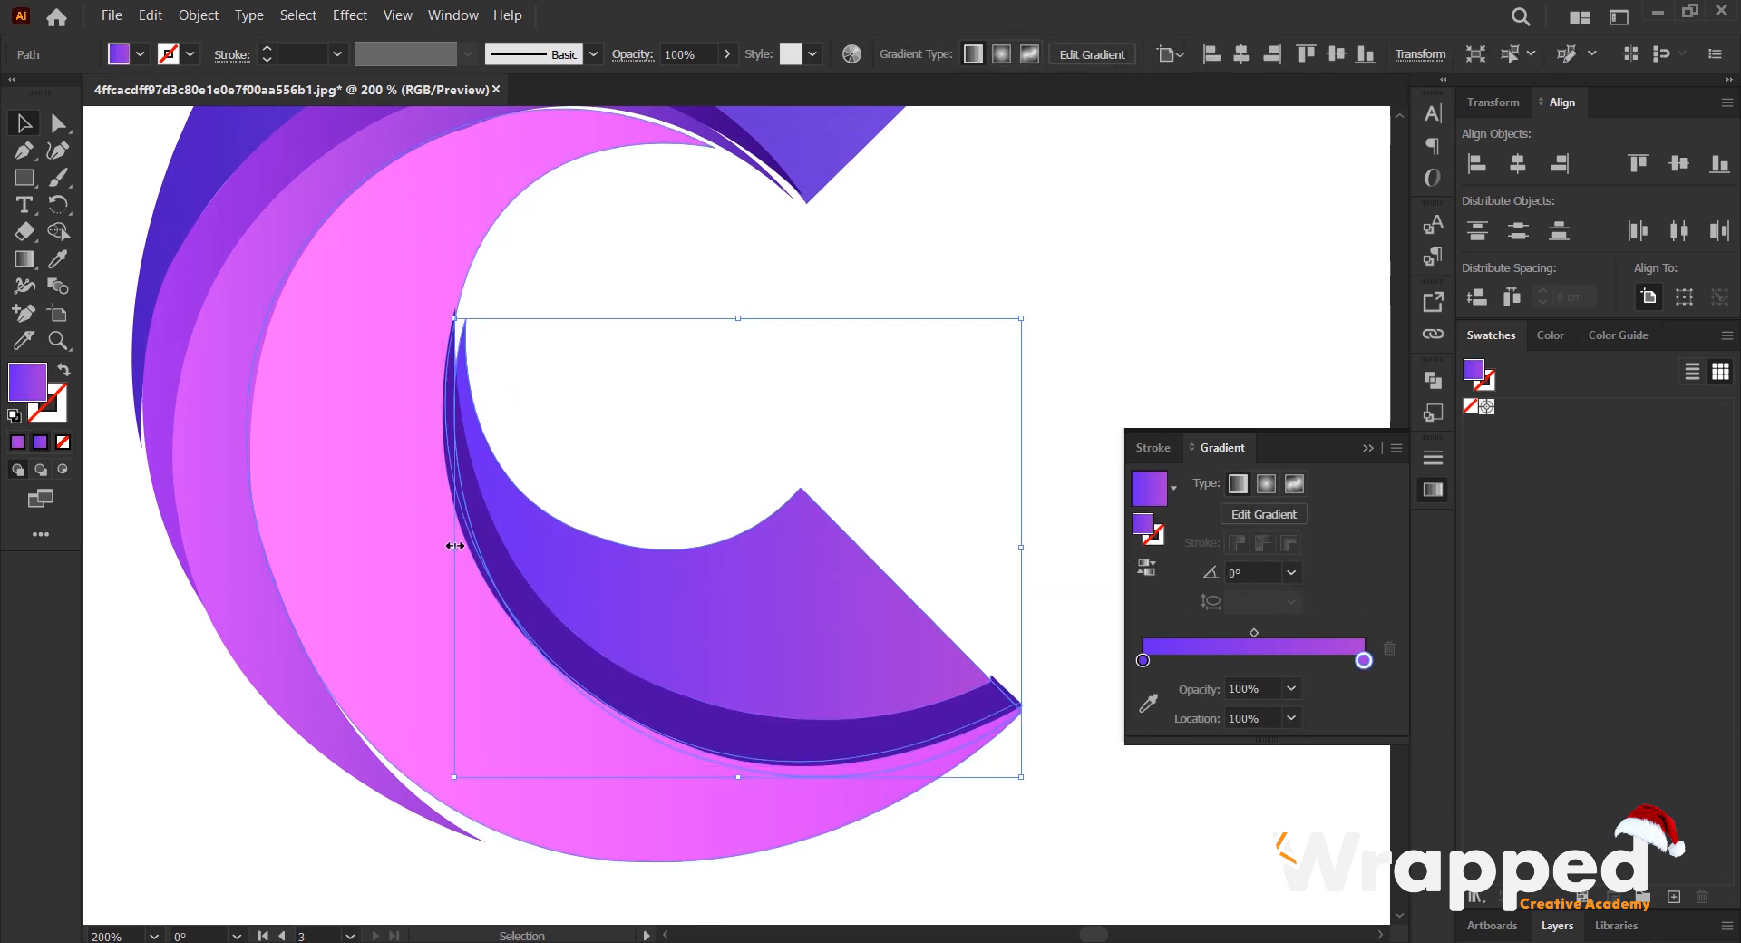
drag(453, 549, 444, 549)
scroll(587, 459, down, 2)
click(786, 492)
- Apply the blade's blue-violet to purple gradient to the thin dark purple strip along the C's lower arm
click(682, 595)
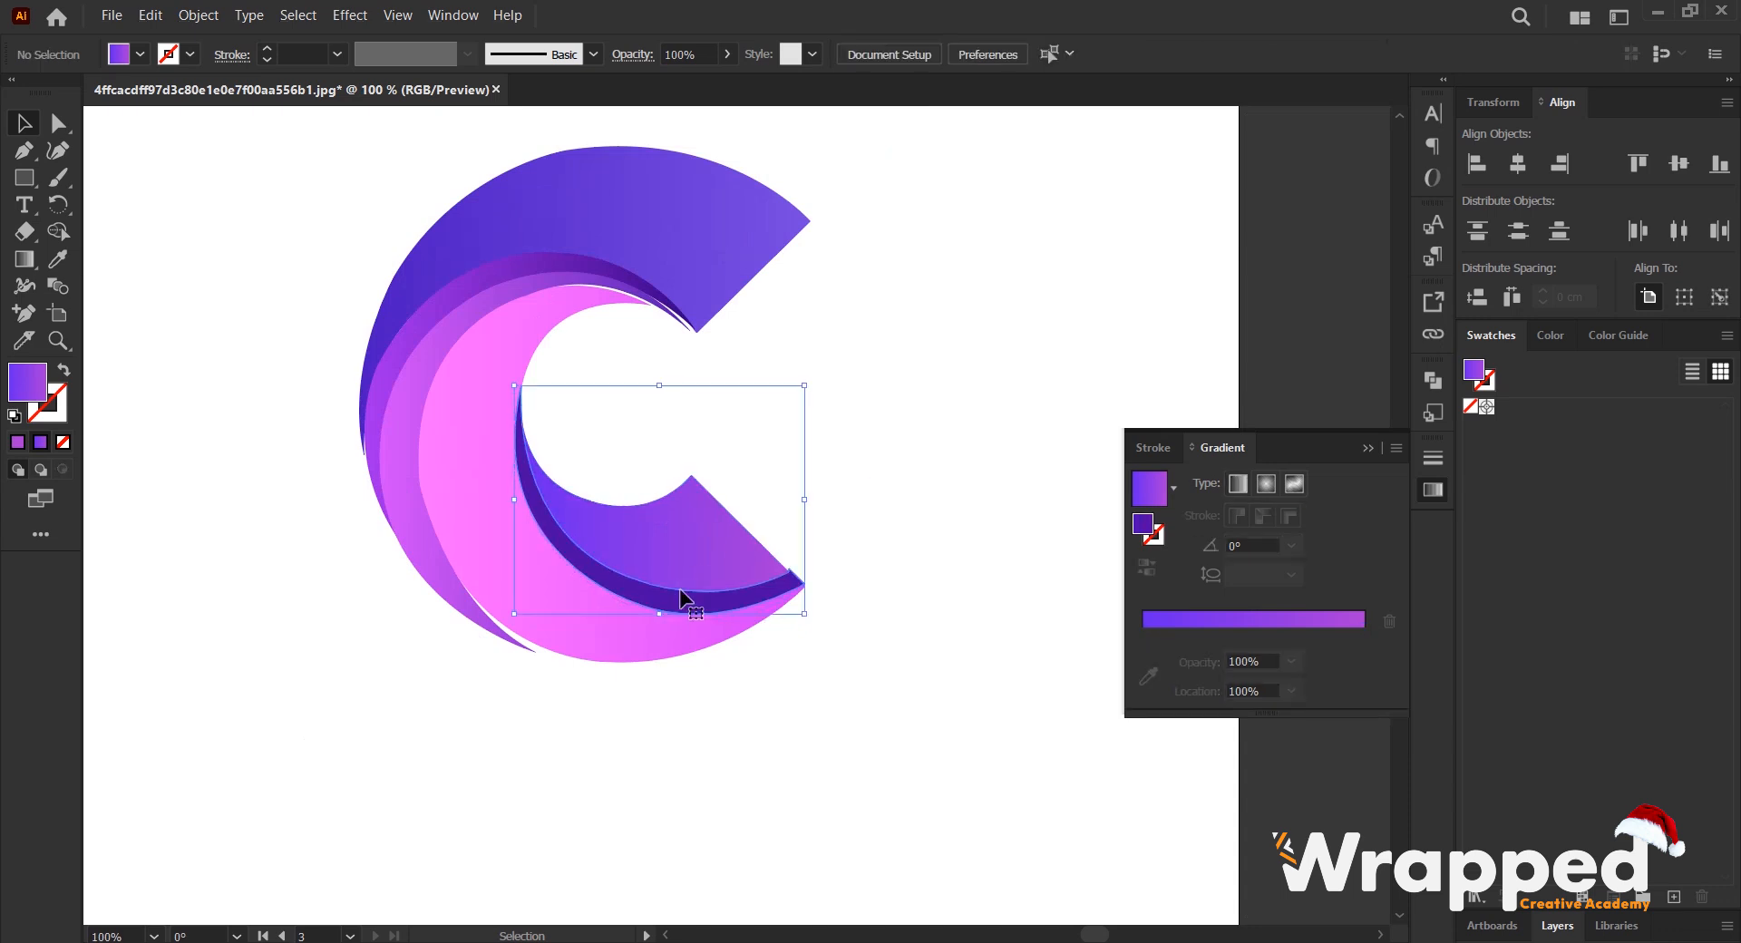
scroll(684, 608, down, 3)
drag(769, 571, 877, 66)
scroll(837, 514, up, 2)
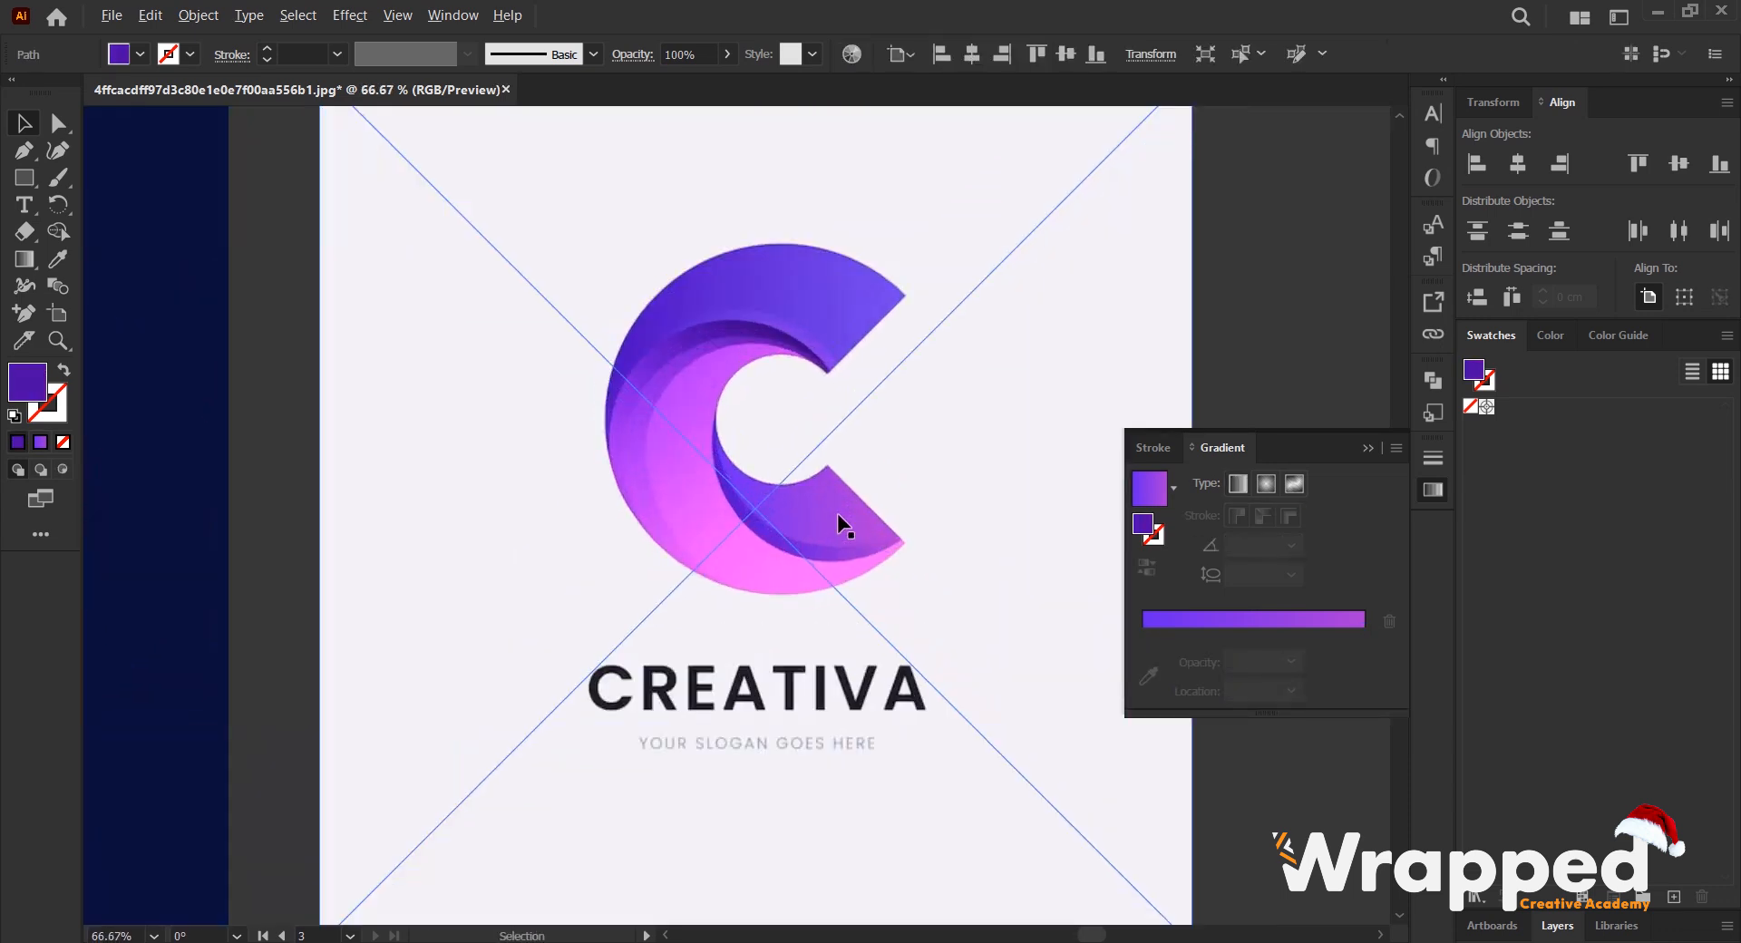
click(1259, 618)
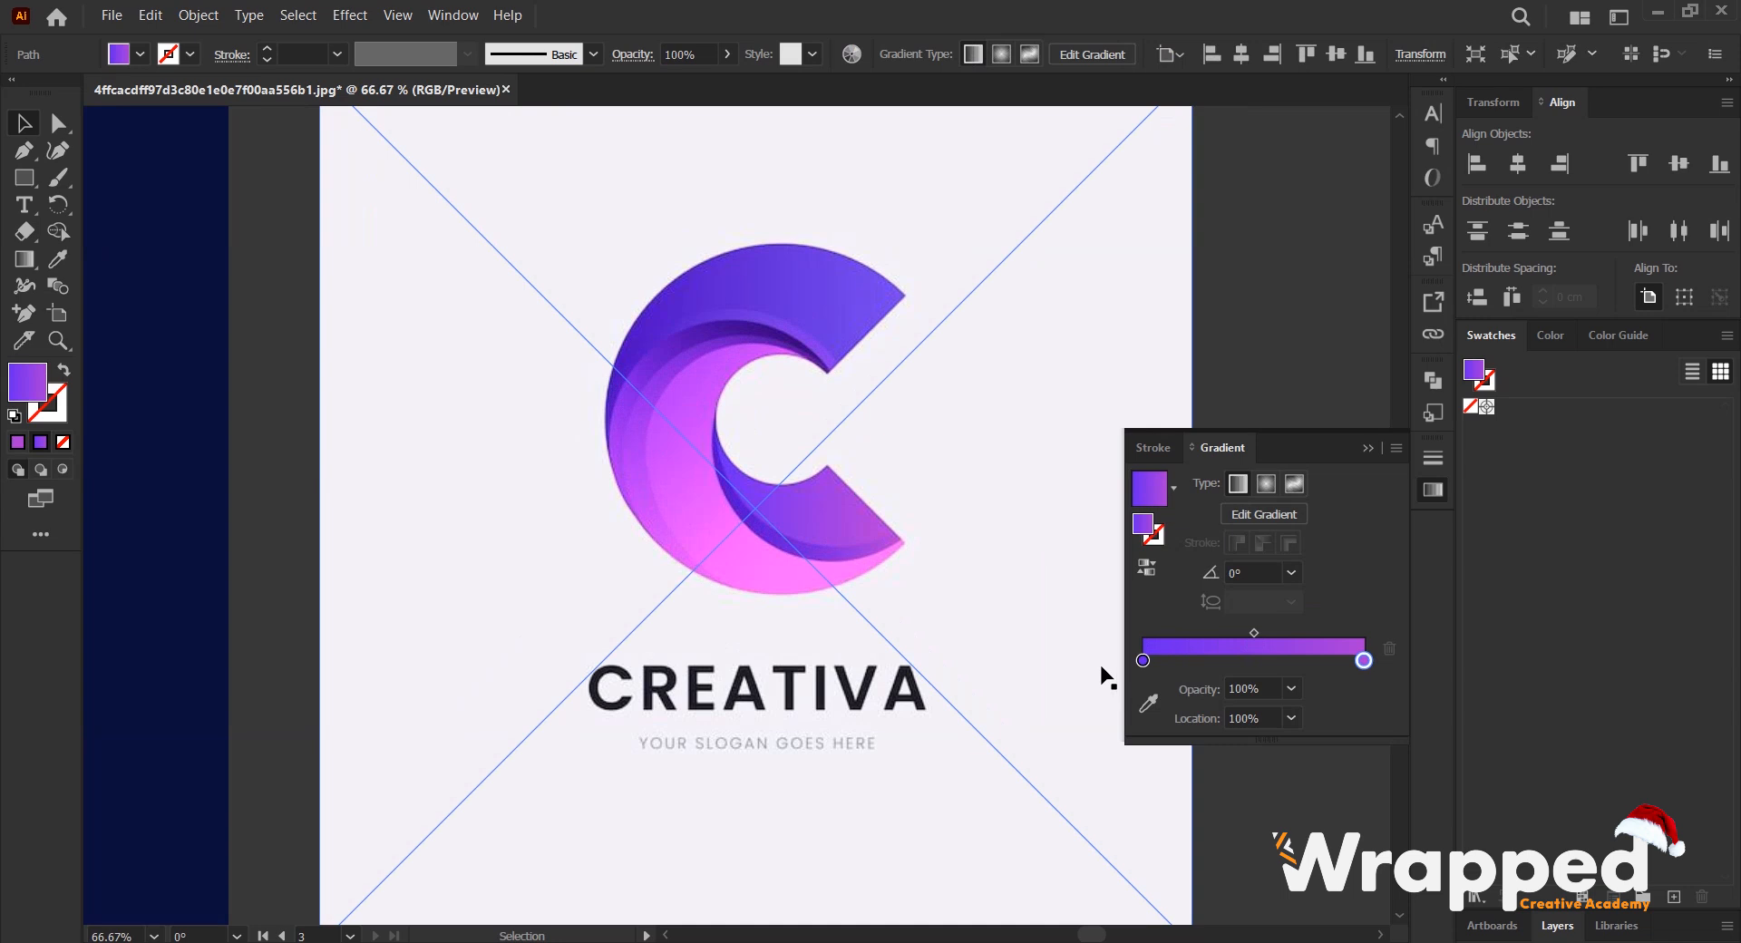
- Try recoloring the strip gradient's 100% stop with the deep violet sampled from the inner start of the reference strip
scroll(726, 363, up, 5)
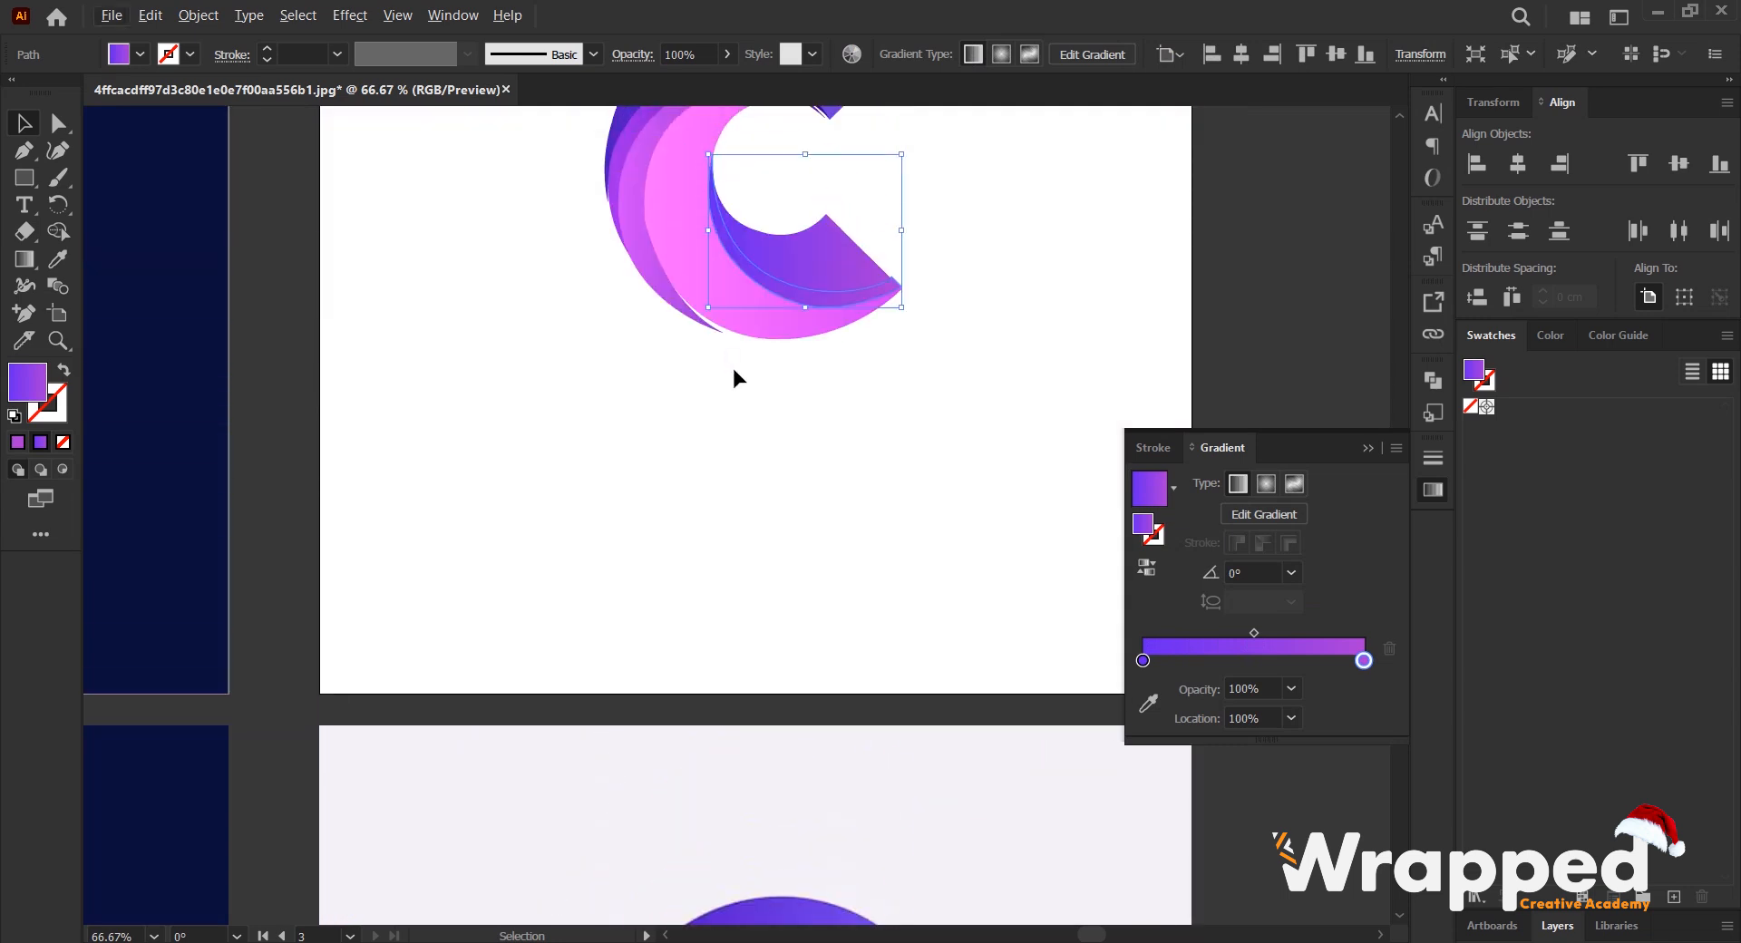
scroll(741, 388, down, 3)
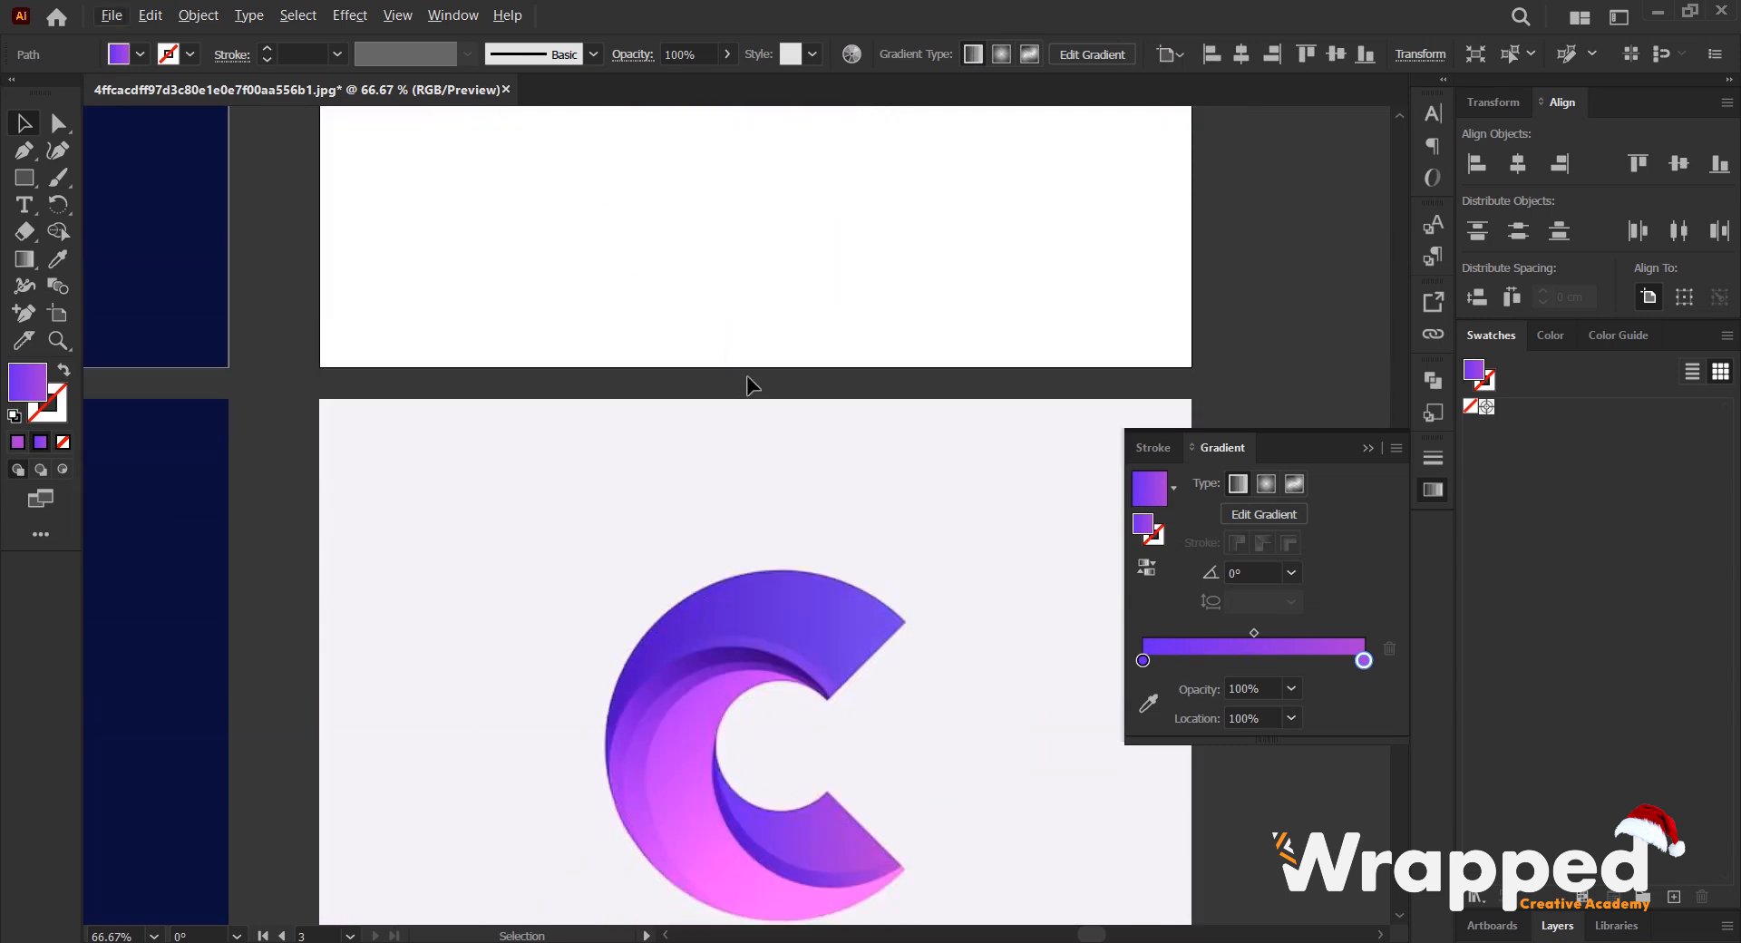
click(1150, 702)
scroll(764, 809, up, 4)
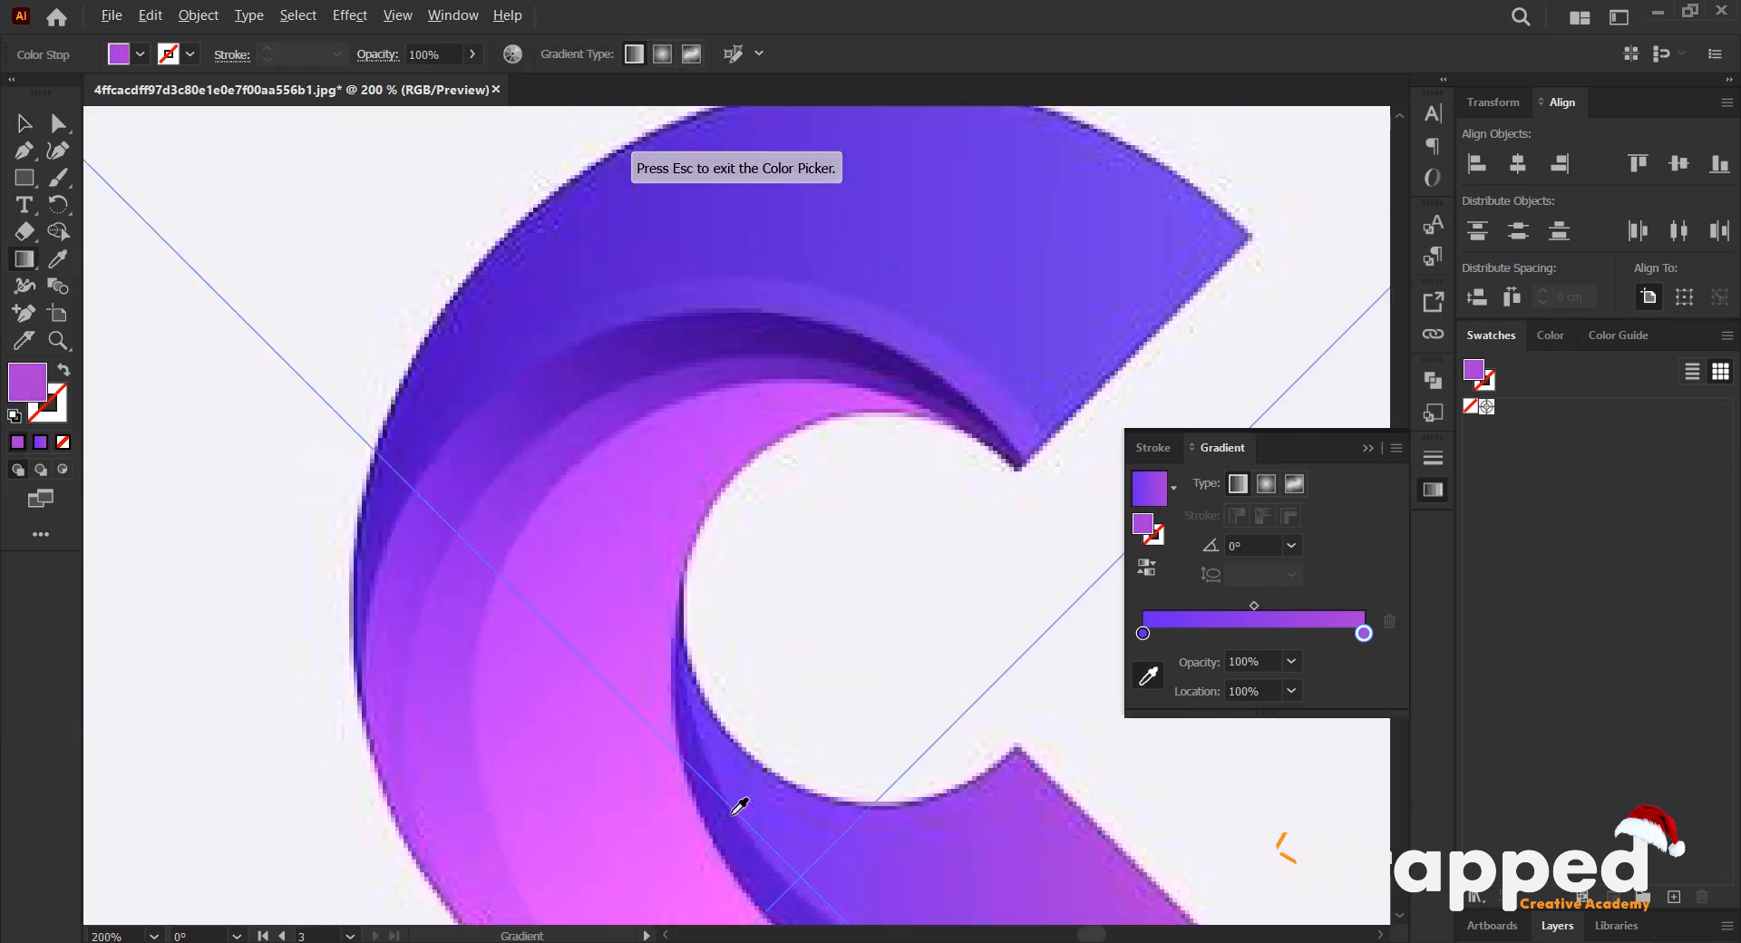
click(672, 671)
scroll(711, 653, down, 4)
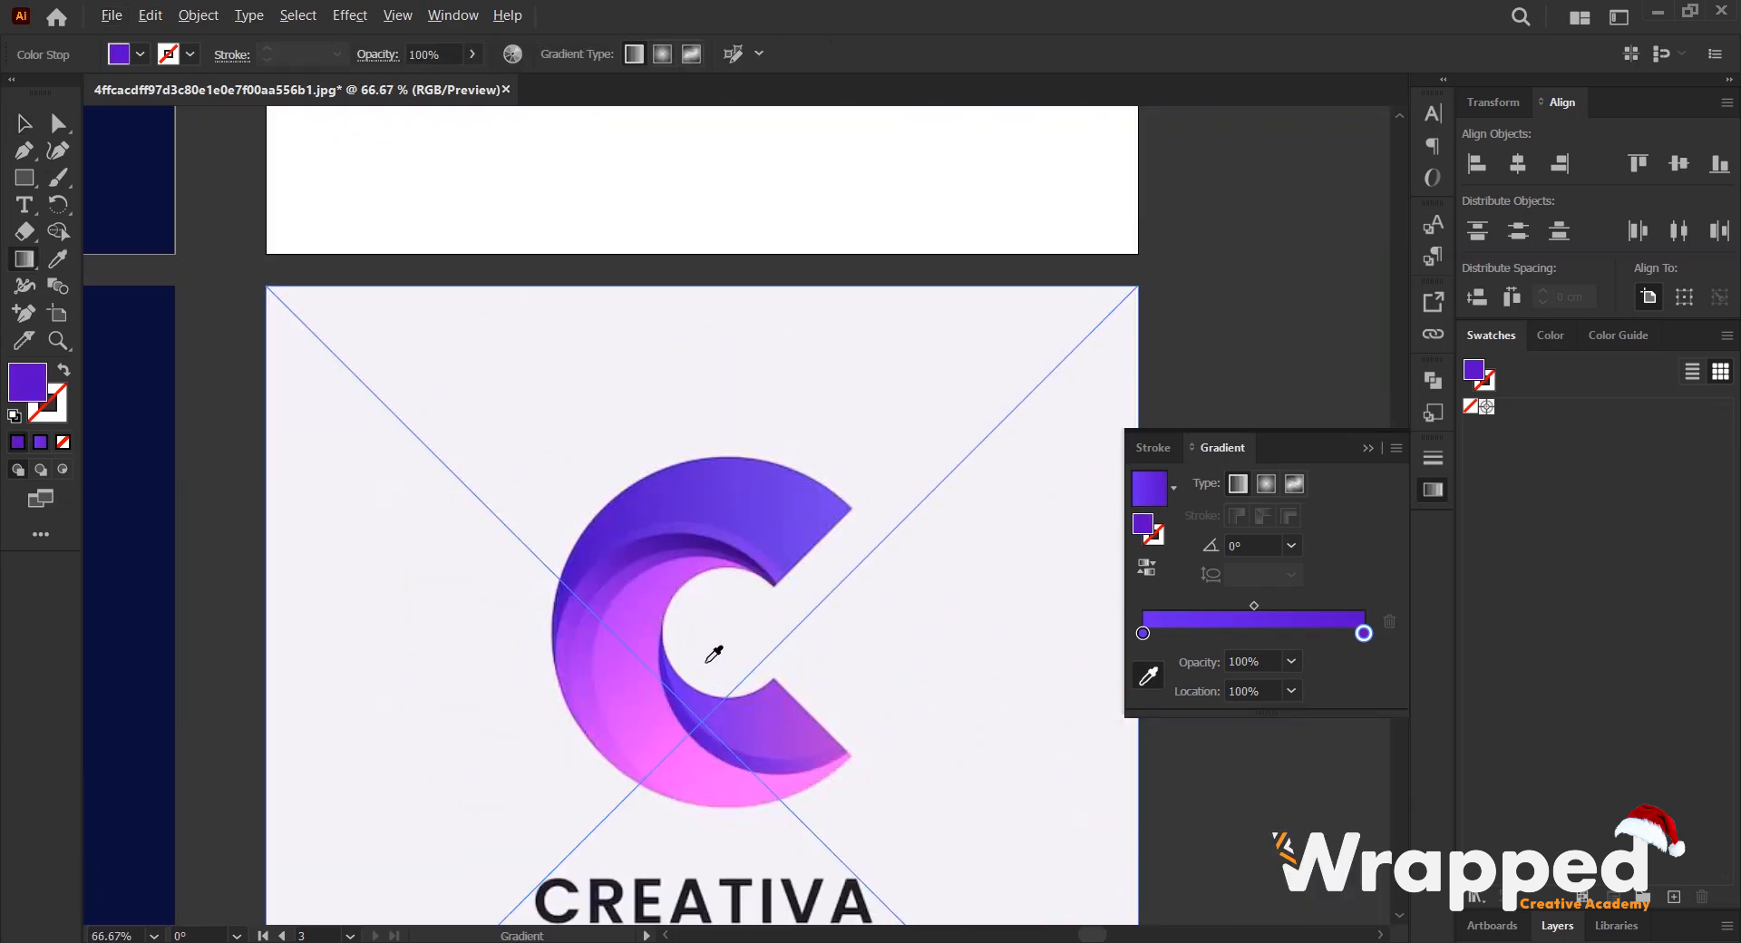
scroll(816, 641, down, 1)
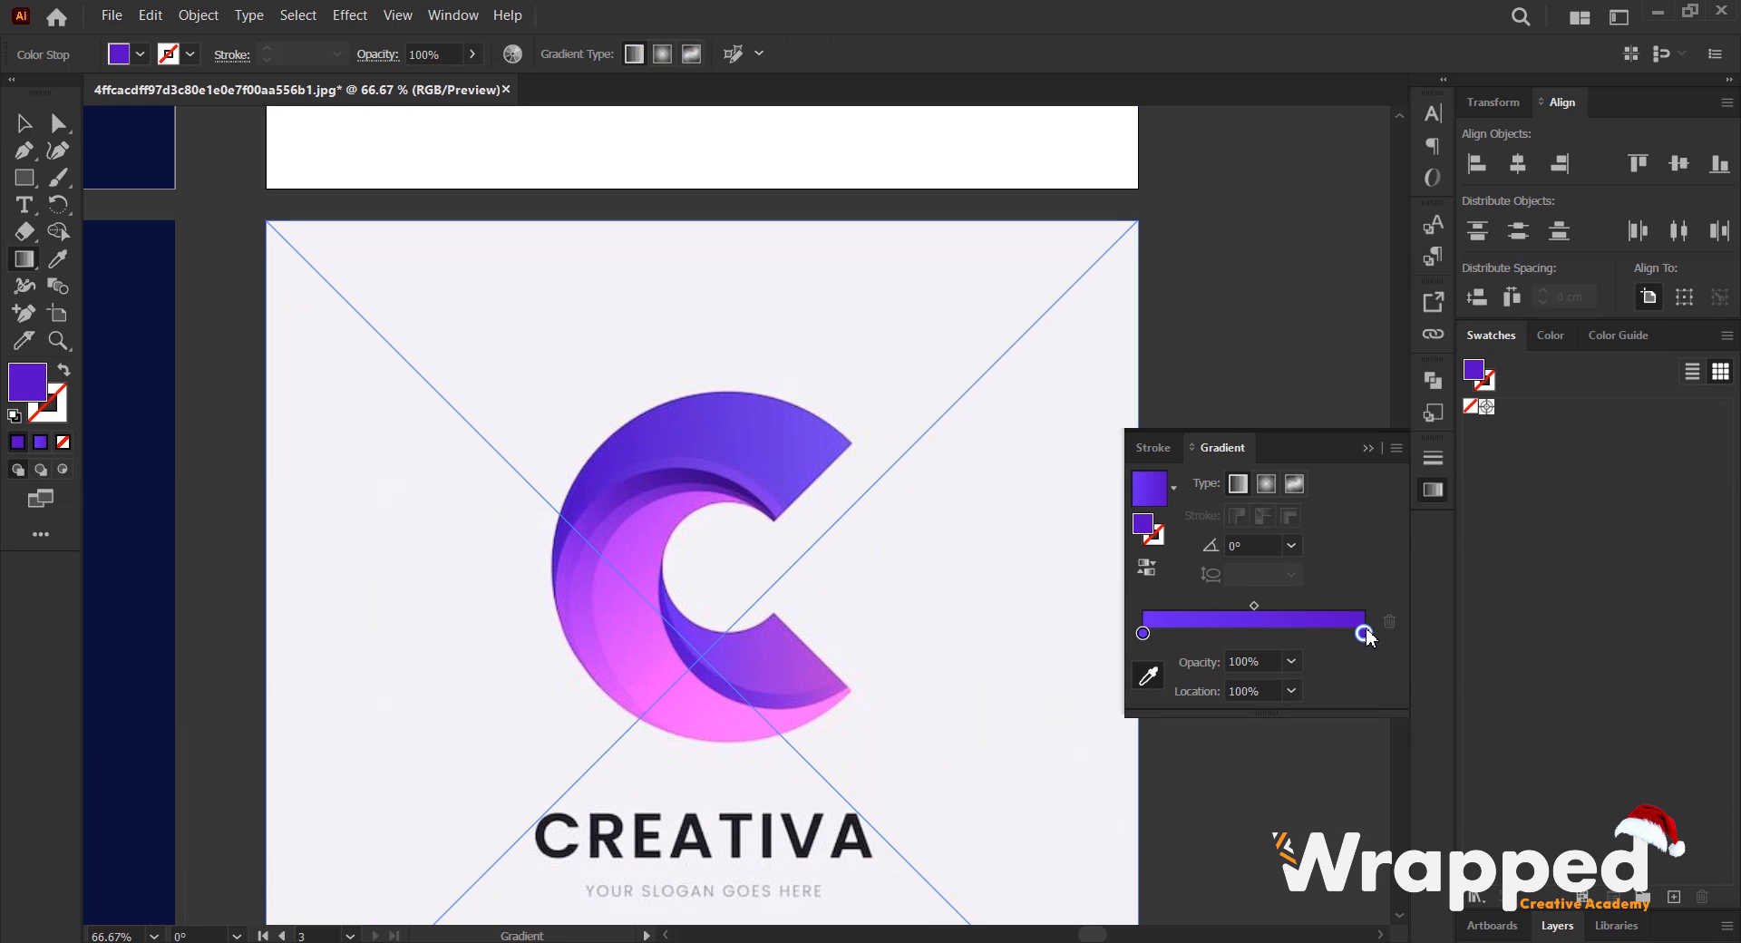
- Recolor the strip gradient's 100% stop with the pinkish purple sampled near the reference strip's outer tip, and deselect the strip
click(1150, 678)
scroll(968, 564, up, 5)
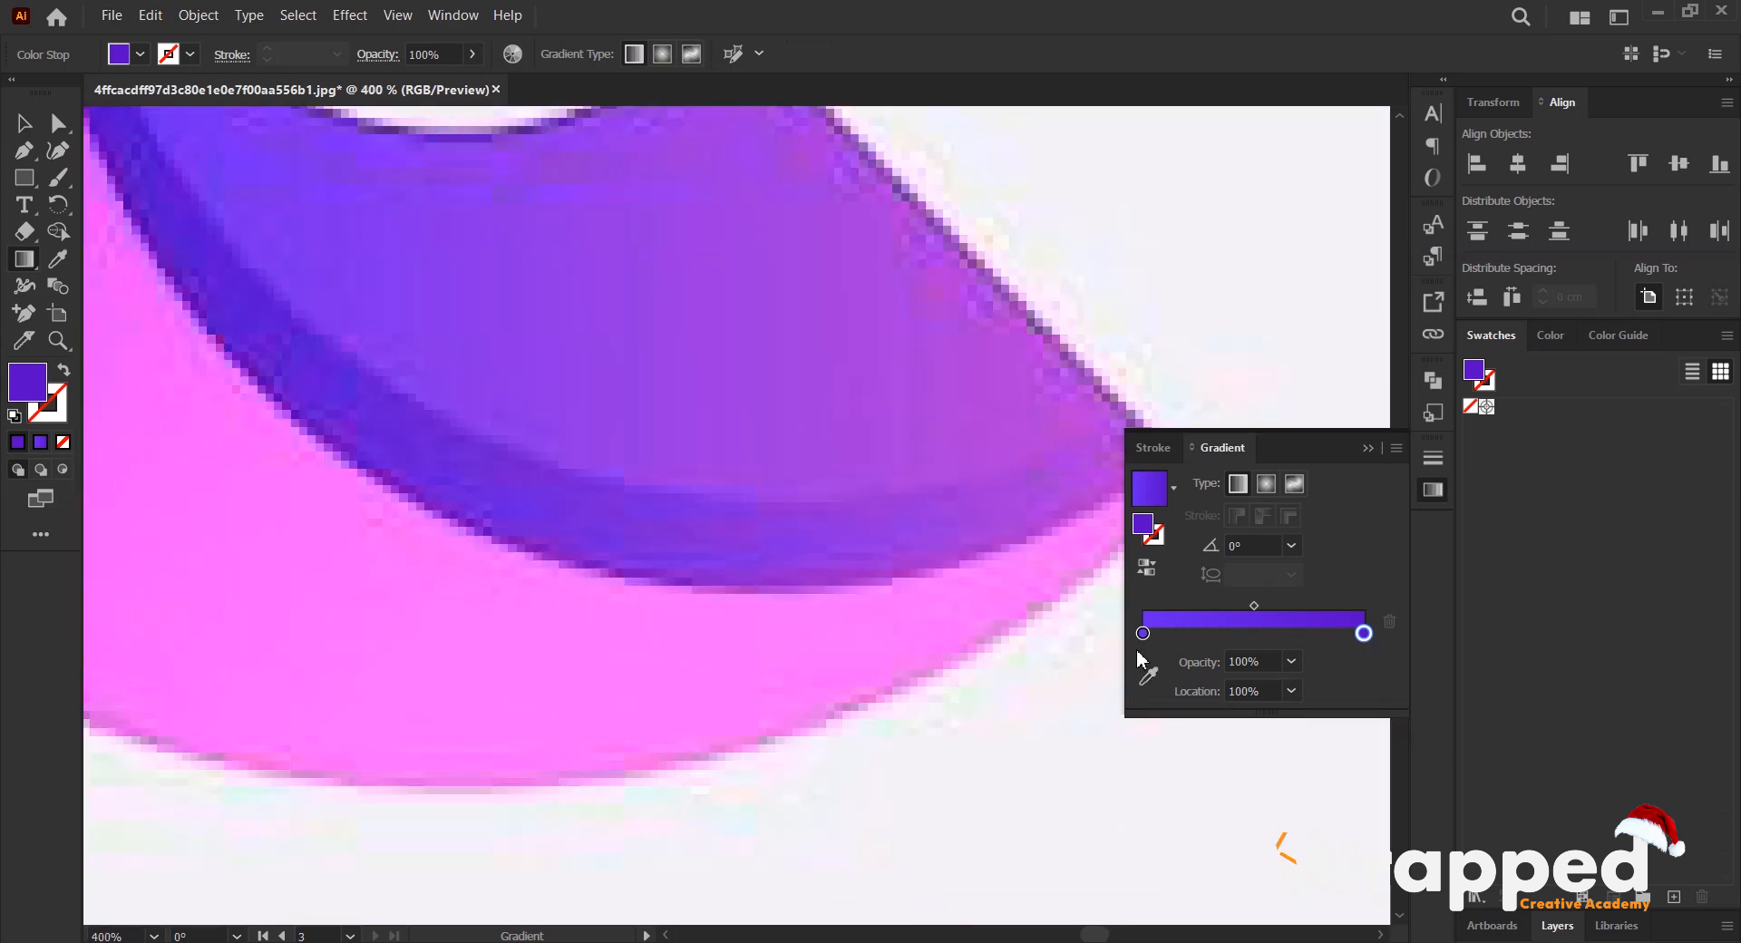
click(1078, 469)
scroll(1003, 478, down, 5)
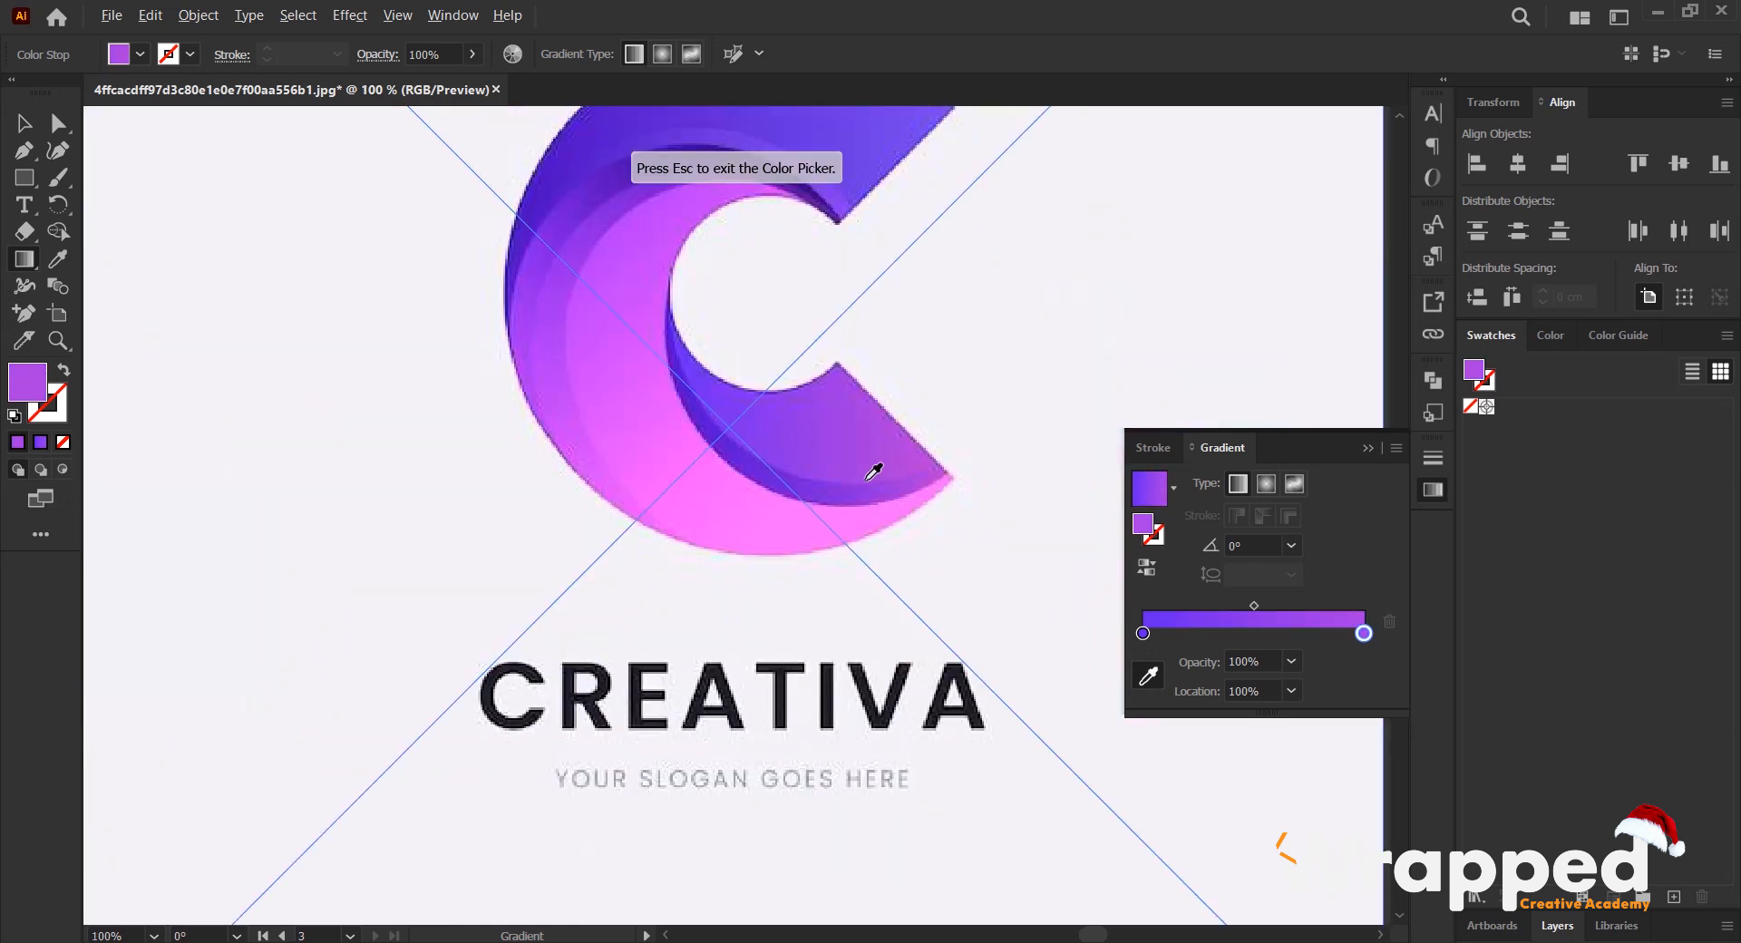
key(Escape)
scroll(748, 417, down, 3)
scroll(752, 419, up, 2)
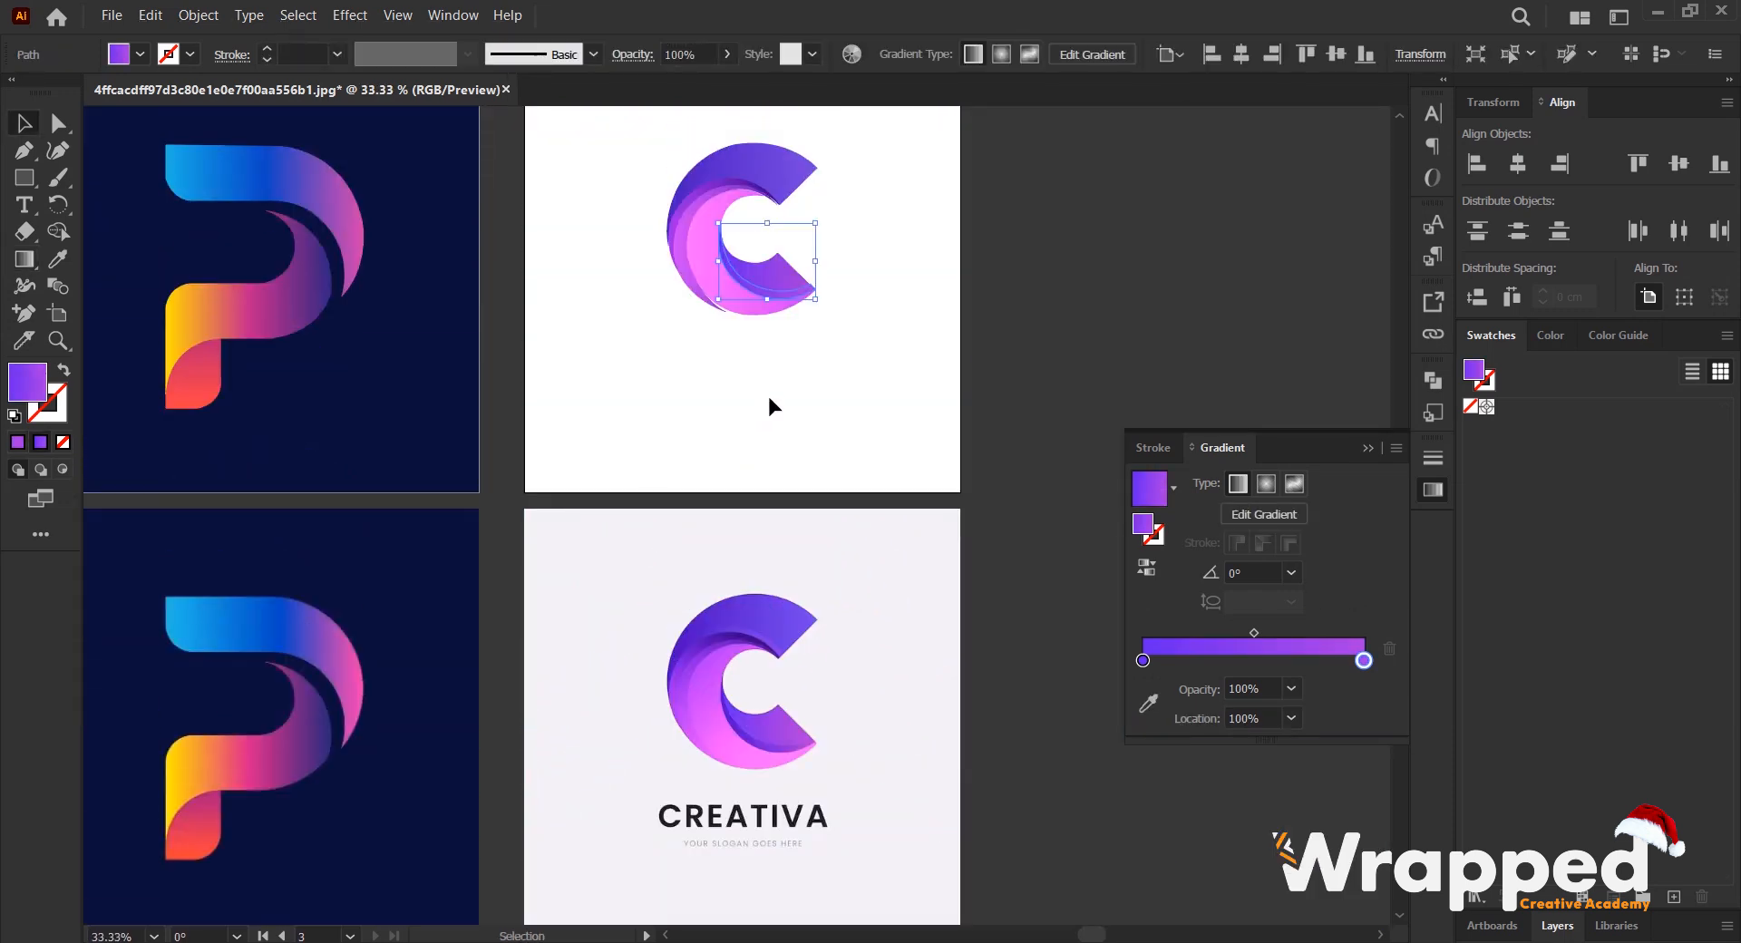
click(884, 316)
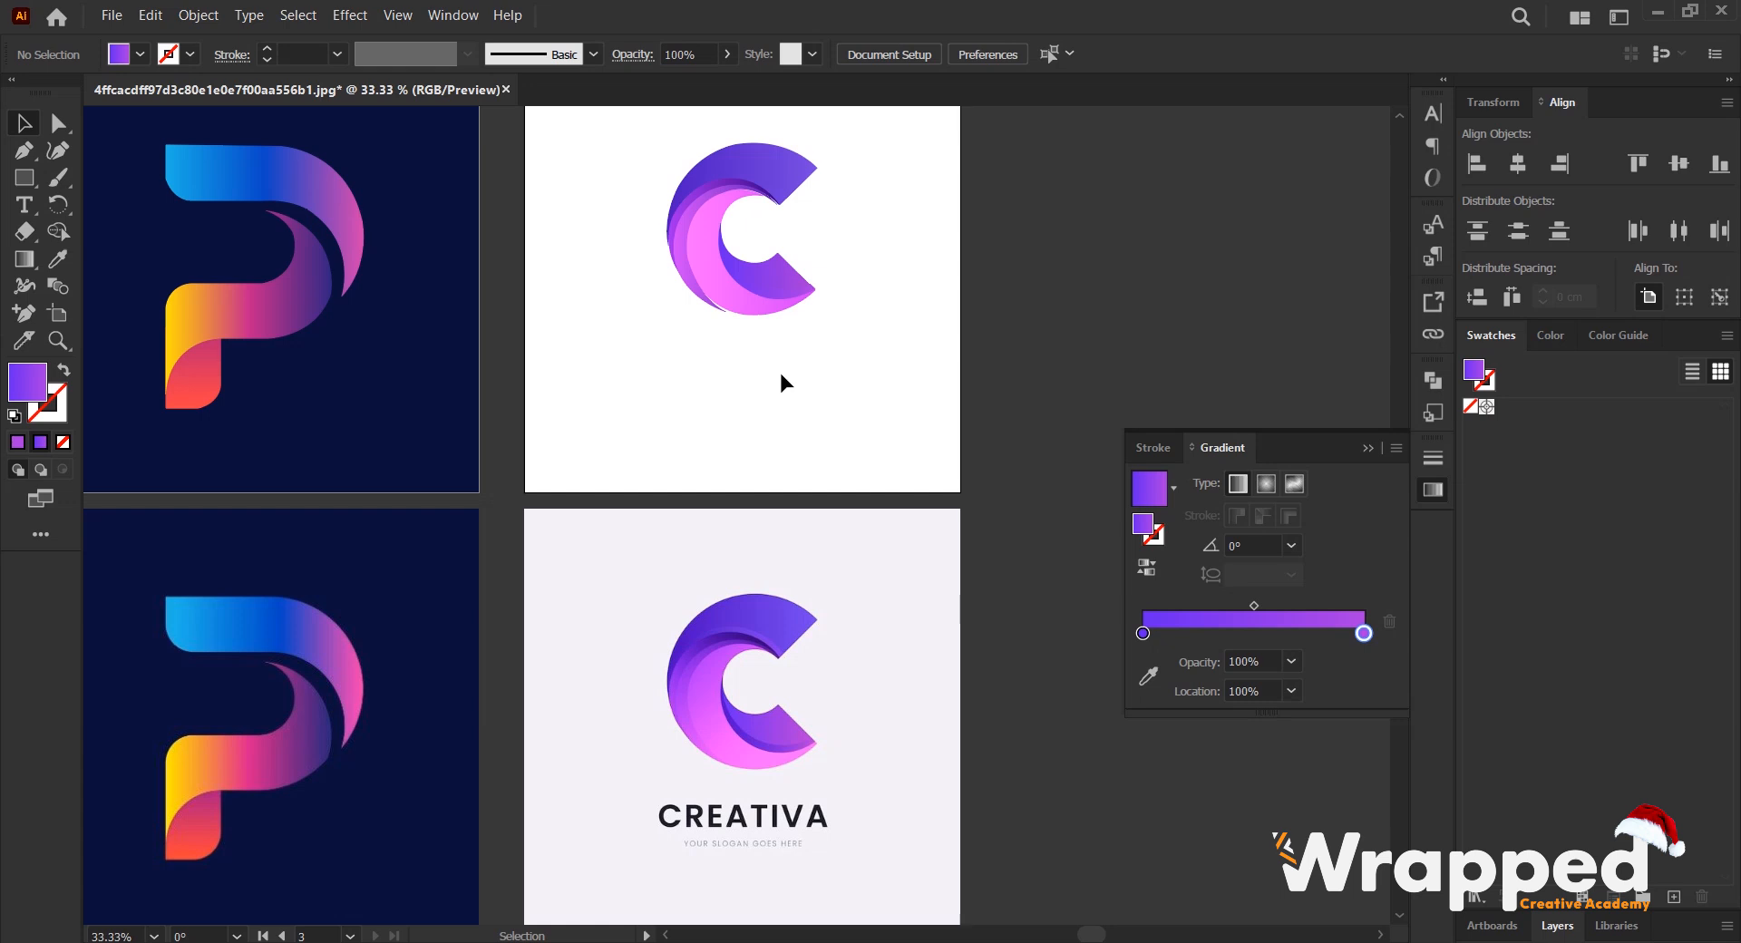
- Move the purple crescent's lower tip anchor onto the outer edge of the pink crescent to close the white gap
scroll(726, 306, up, 5)
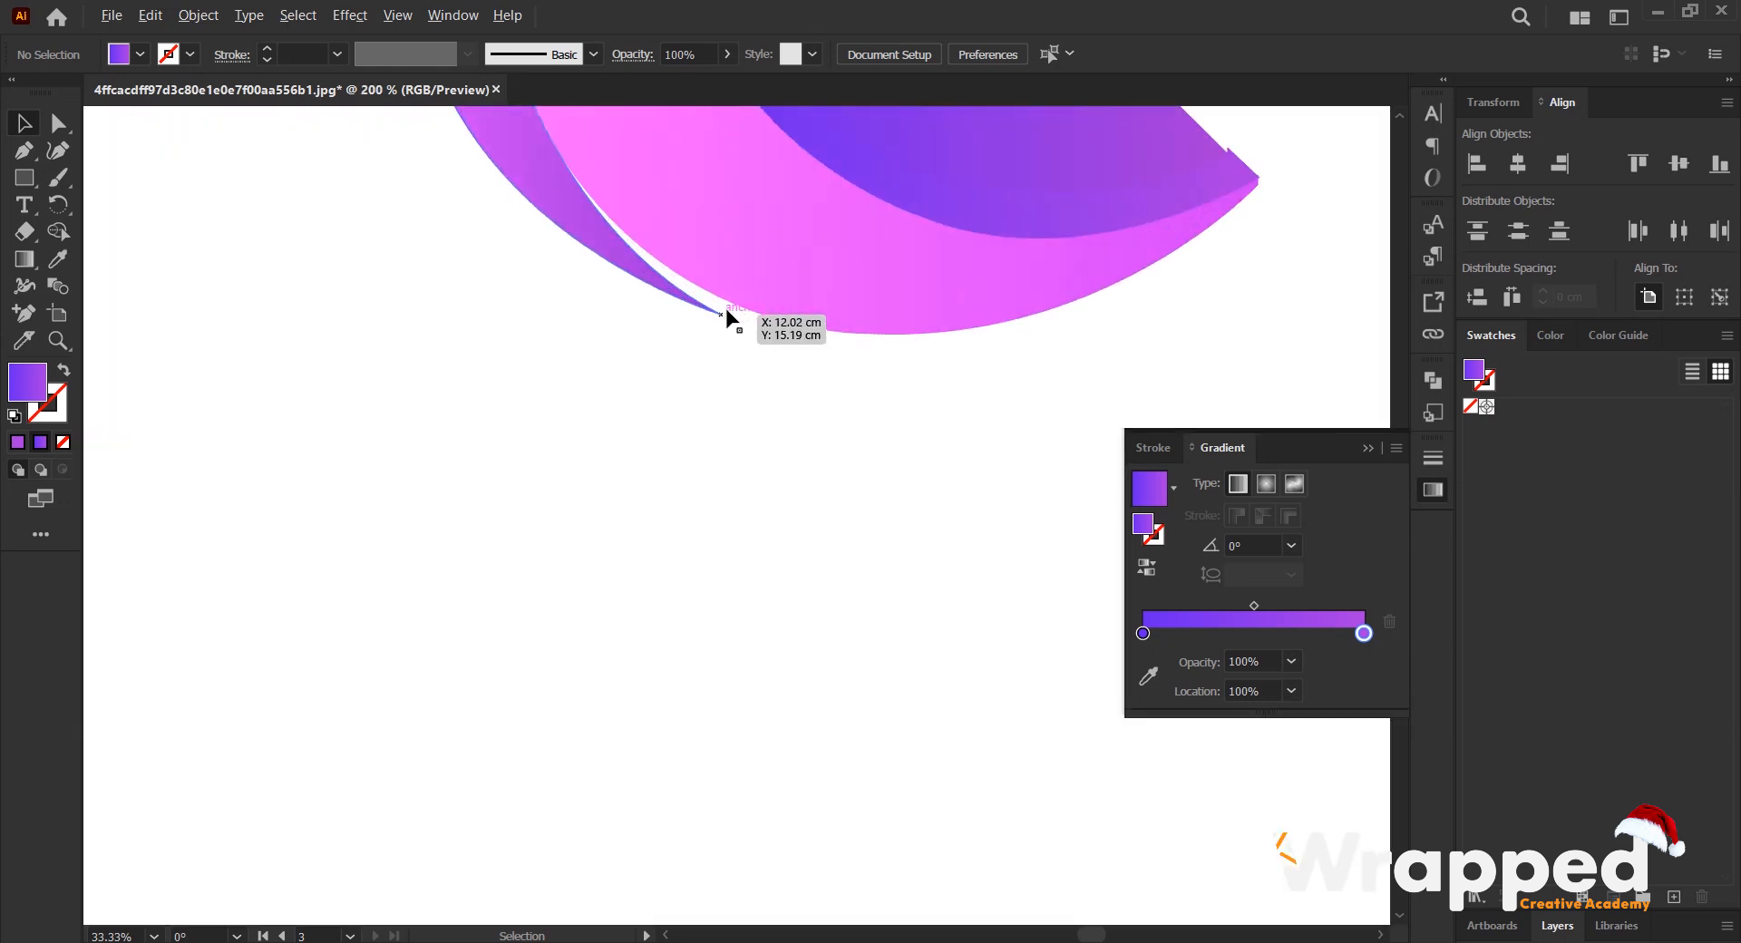
click(703, 303)
click(59, 124)
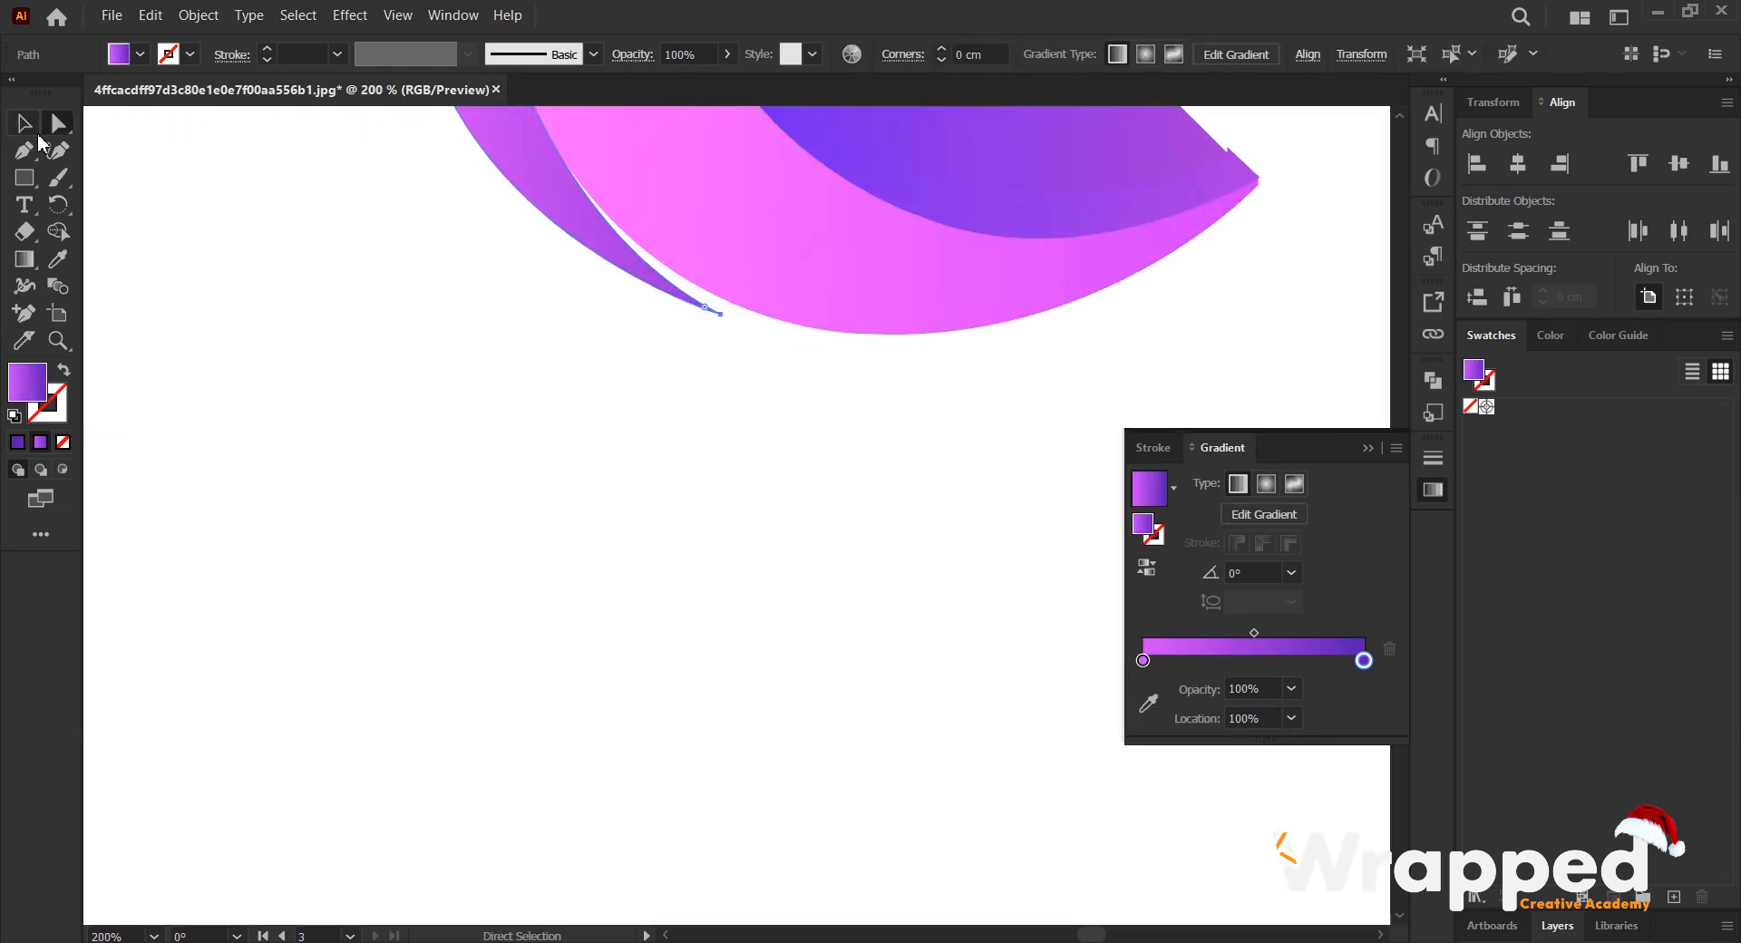
drag(729, 320, 737, 305)
scroll(736, 328, down, 5)
scroll(763, 353, up, 4)
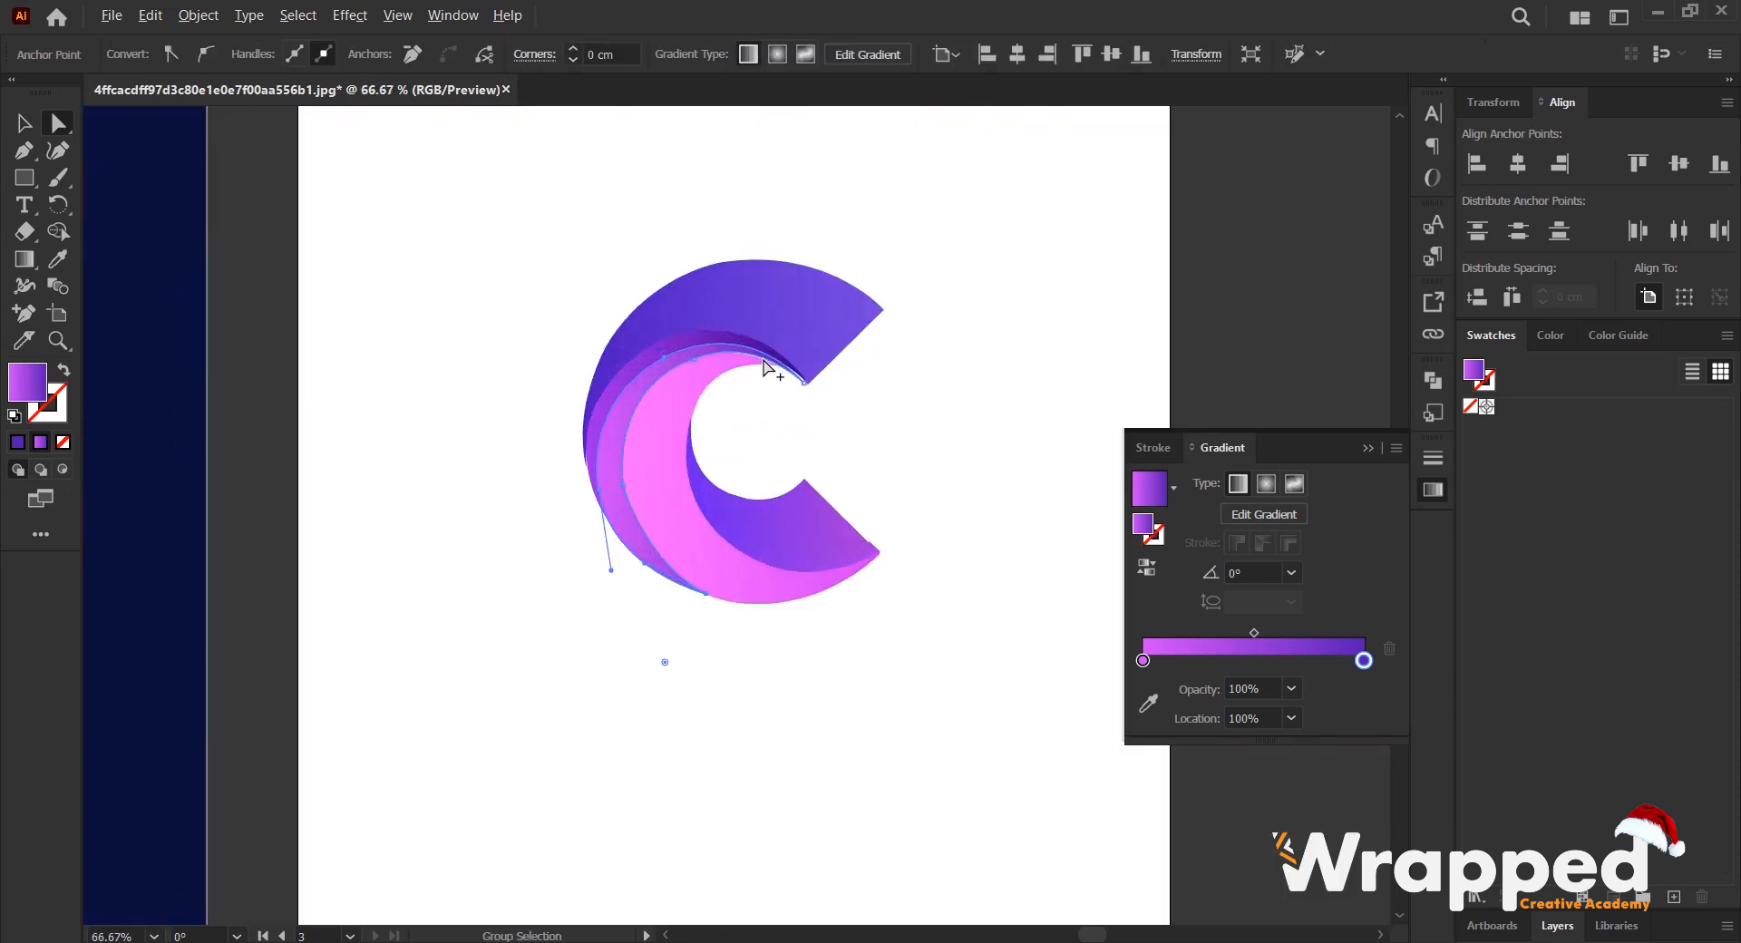
- Extend the purple crescent's upper tip to the corner of the C's upper arm and shift the pink crescent's upper tip against it
scroll(832, 388, up, 2)
click(852, 415)
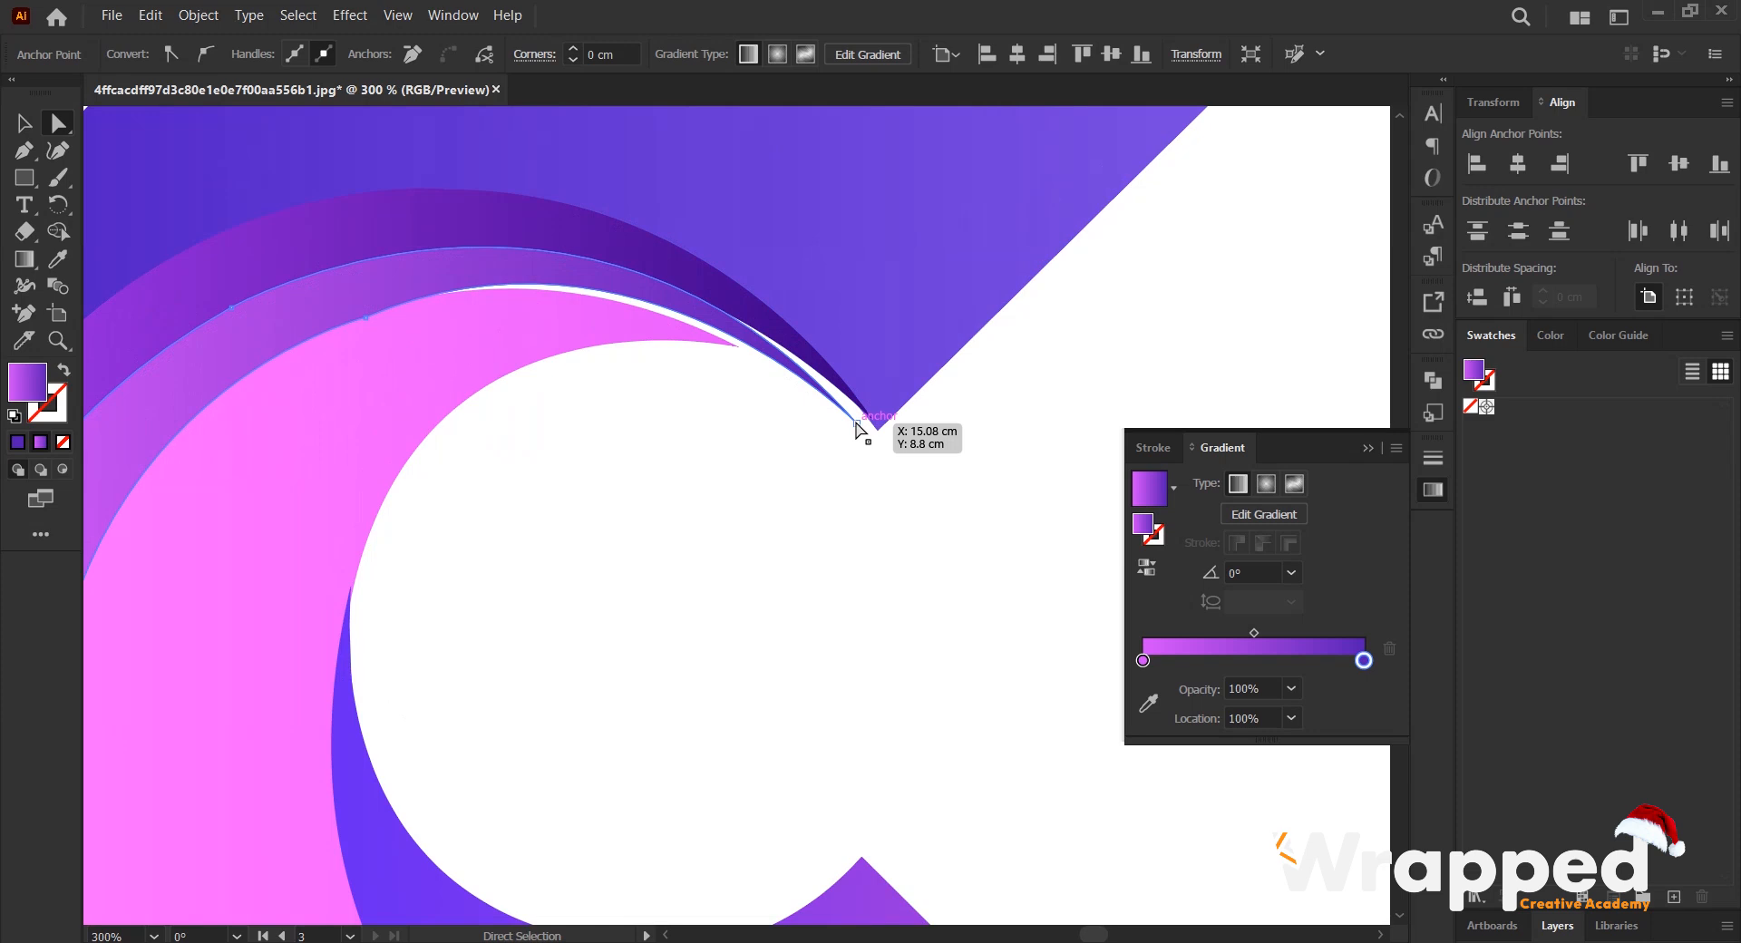
drag(857, 422, 875, 427)
drag(742, 348, 756, 349)
scroll(830, 431, down, 1)
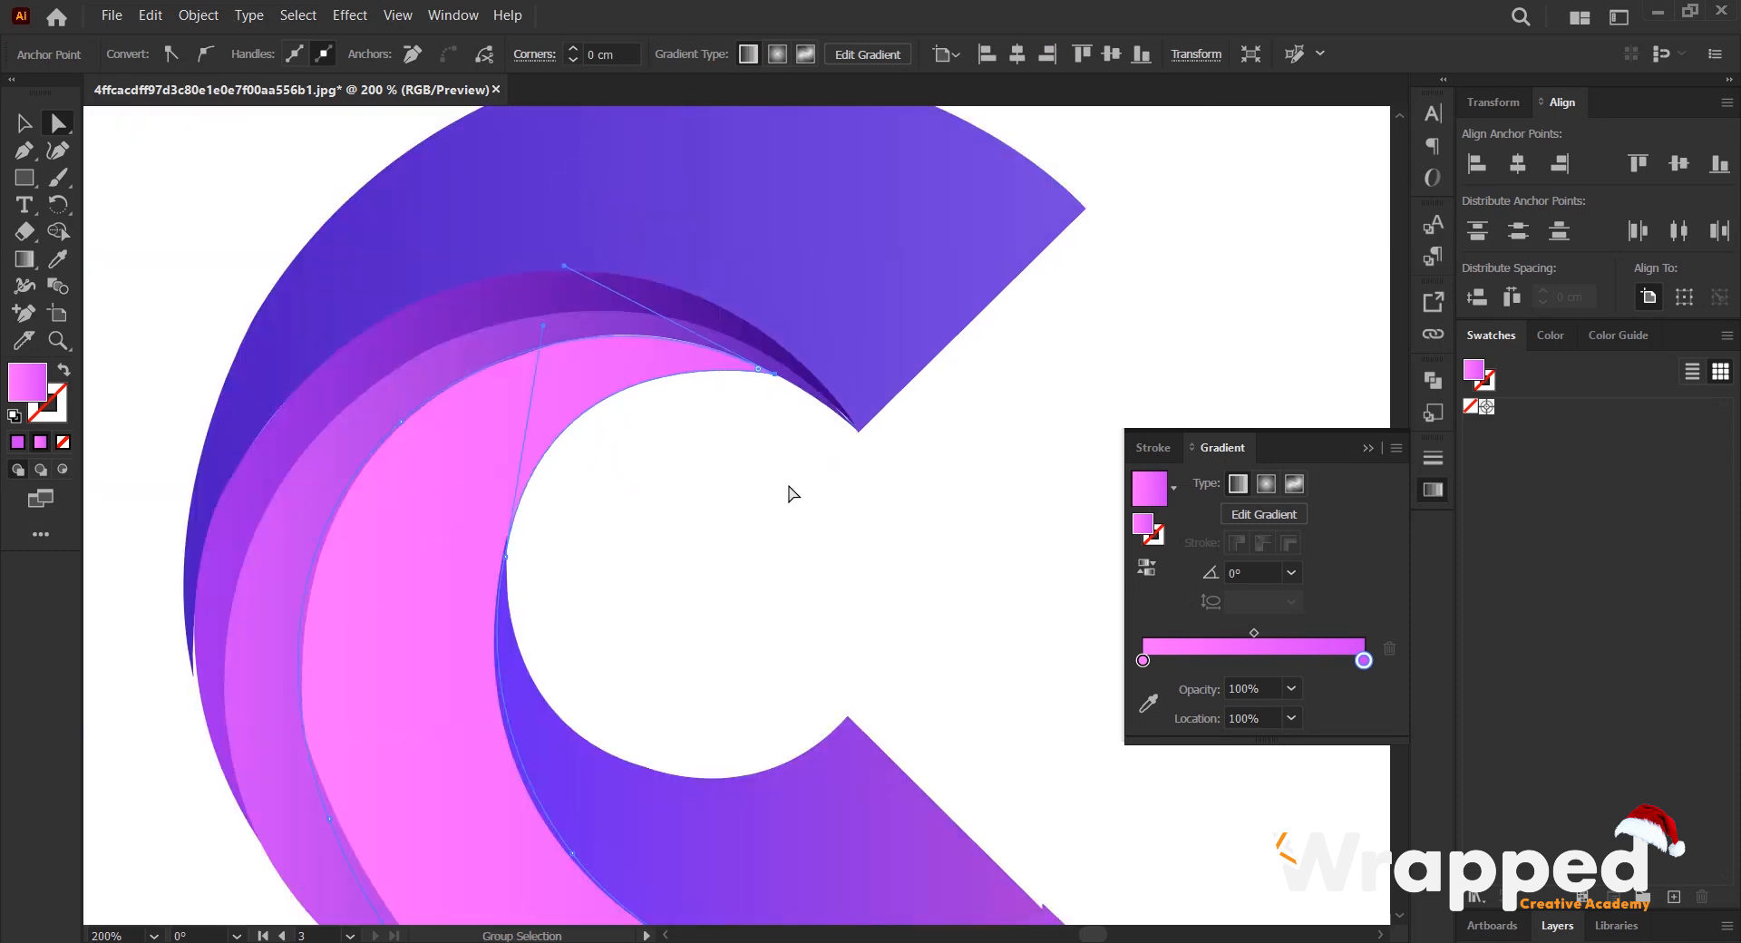
- Move the upper arm's lower tip inward onto the neighboring crescent's edge and adjust the kinked anchor on the purple crescent's inner edge
scroll(626, 463, down, 1)
scroll(471, 478, up, 3)
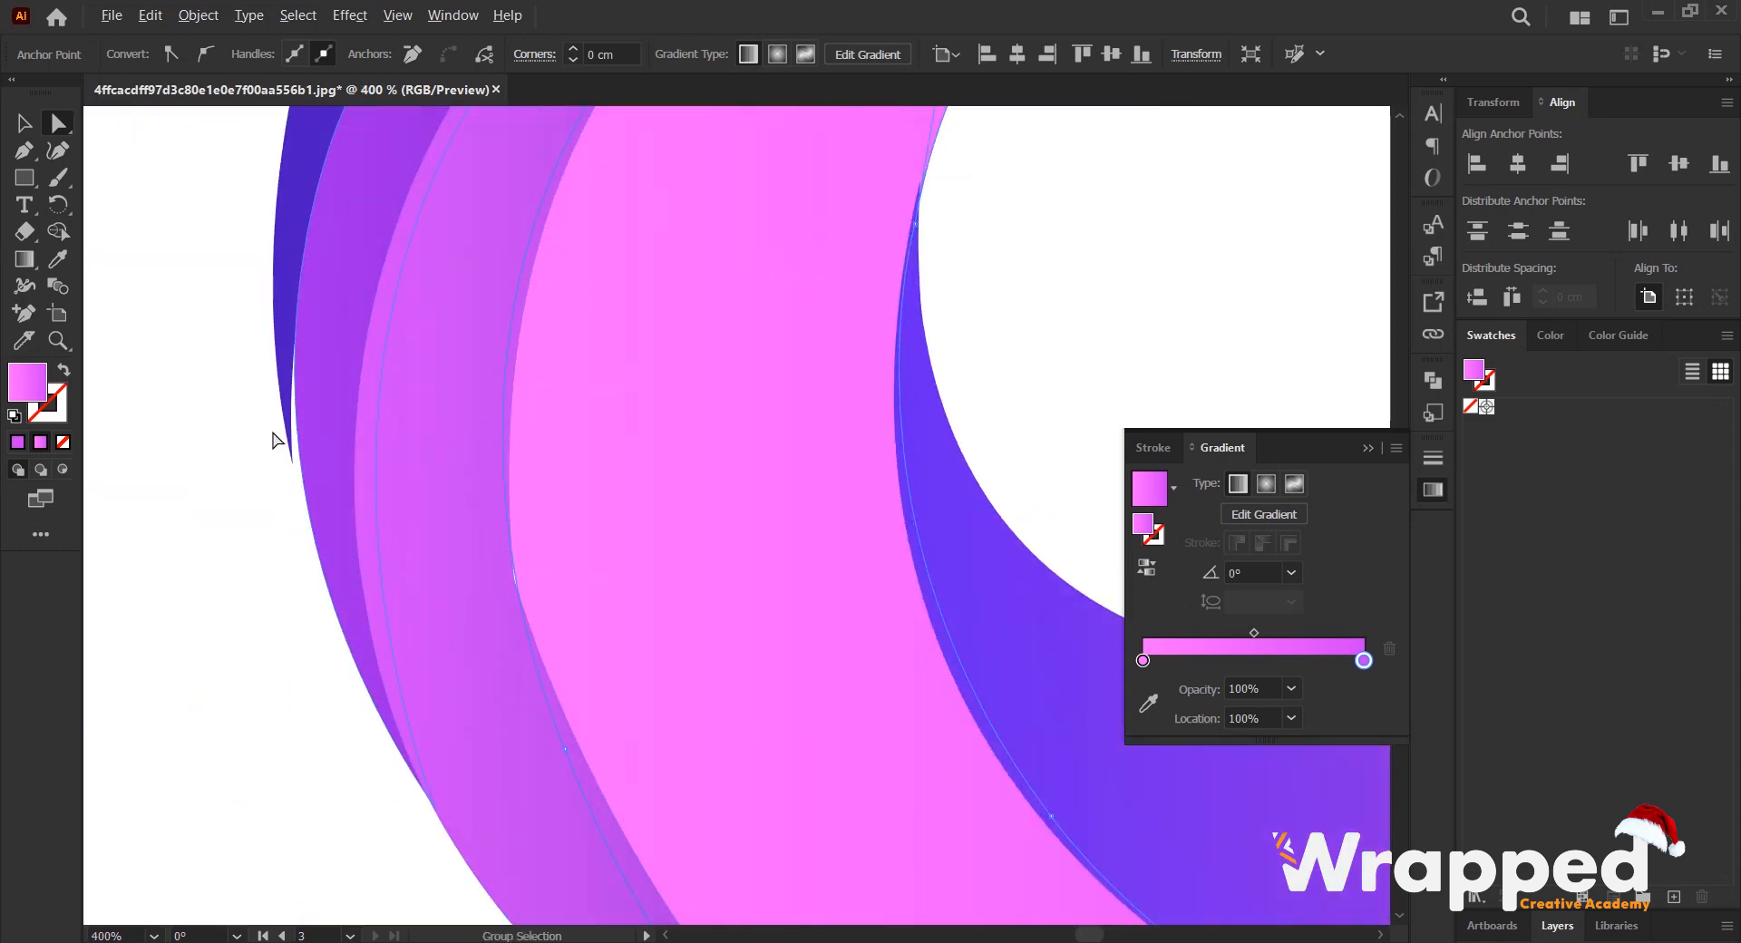
click(292, 465)
drag(292, 465, 300, 466)
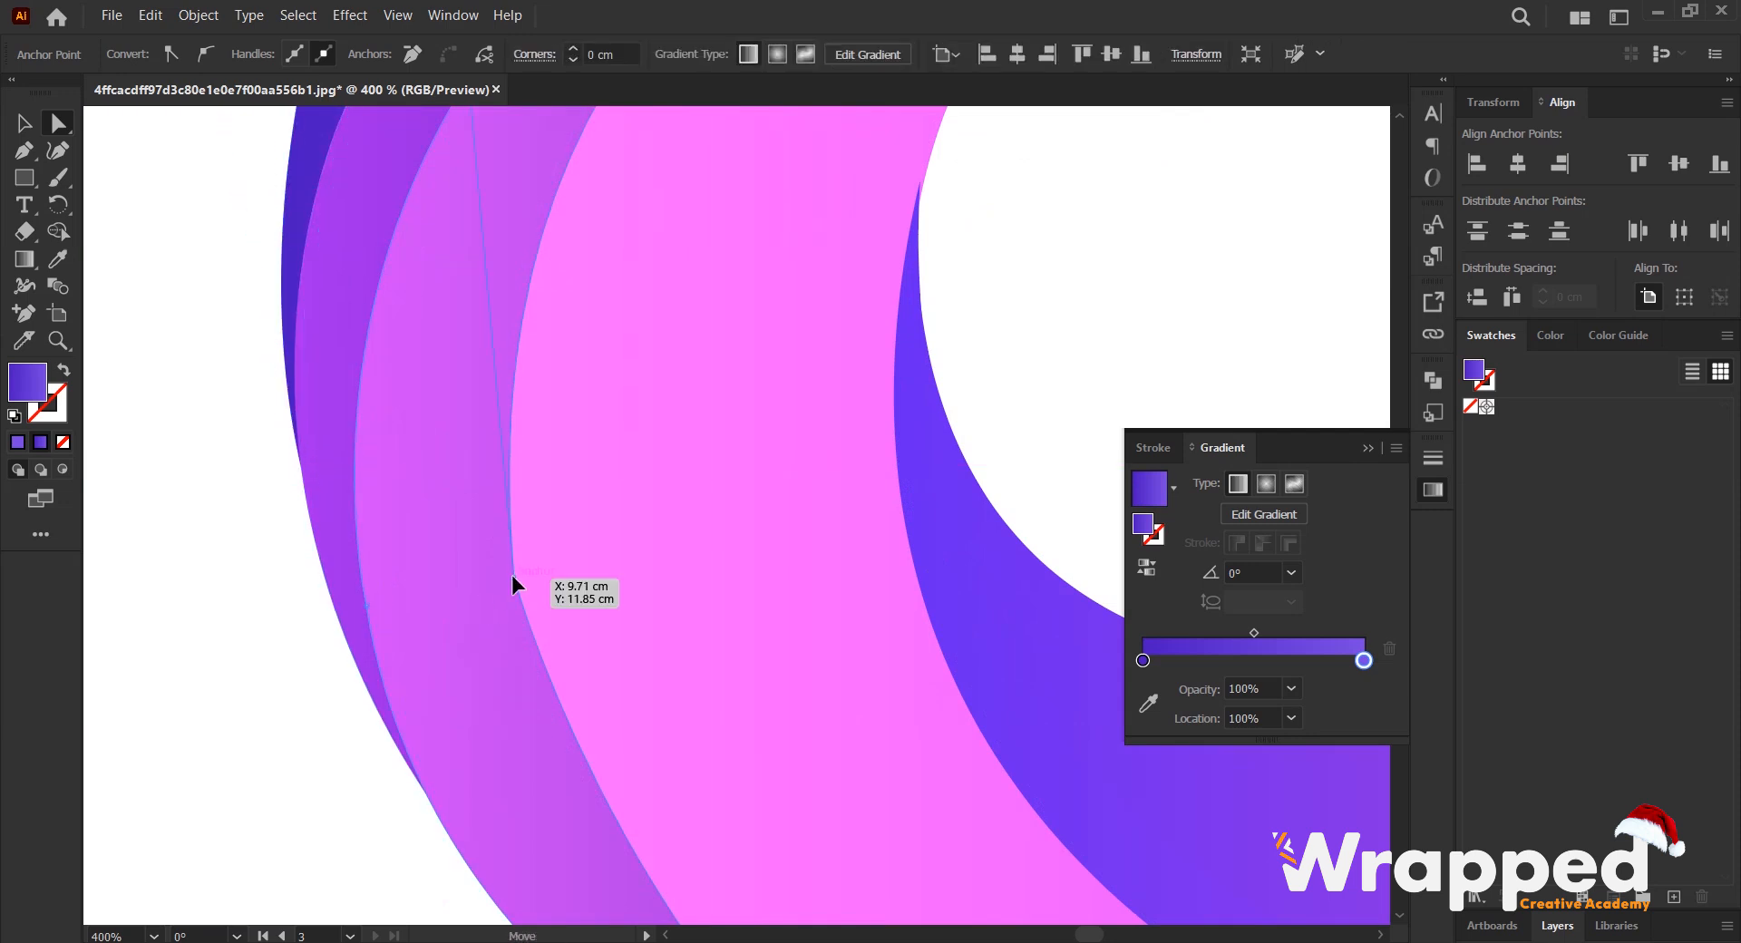
click(513, 576)
drag(530, 578, 1031, 552)
- Delete the strip's protruding anchor at the straight end of the C's lower arm
scroll(597, 566, down, 2)
scroll(898, 613, down, 3)
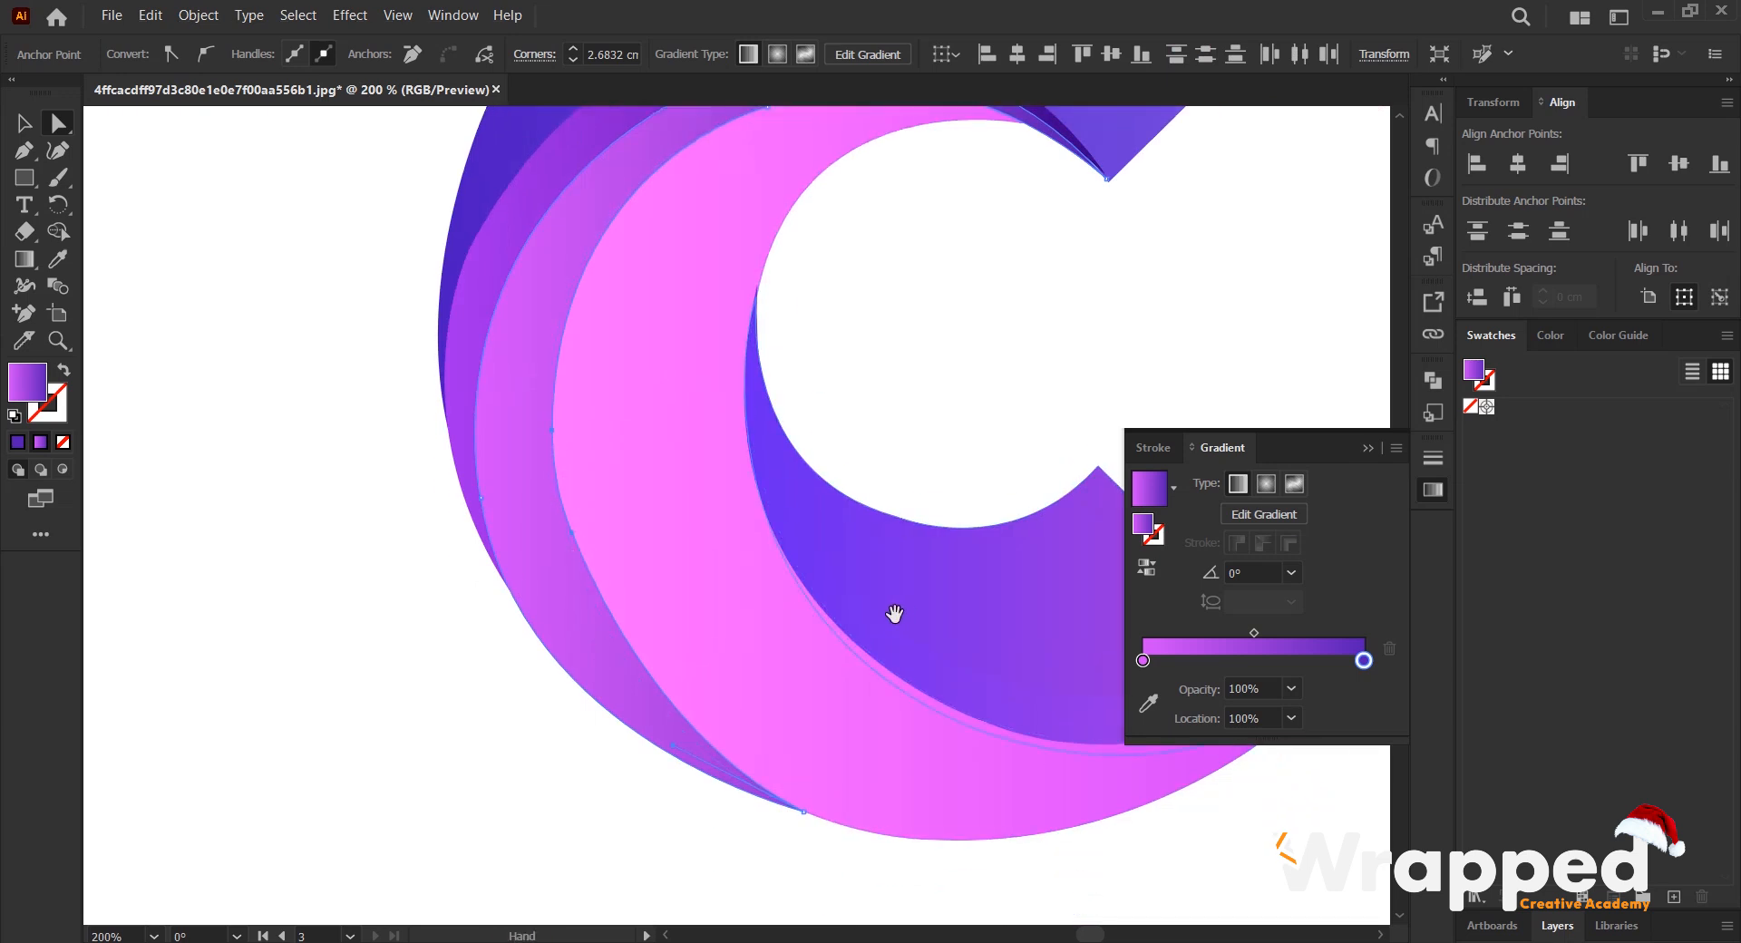
scroll(607, 490, right, 4)
scroll(1004, 530, up, 5)
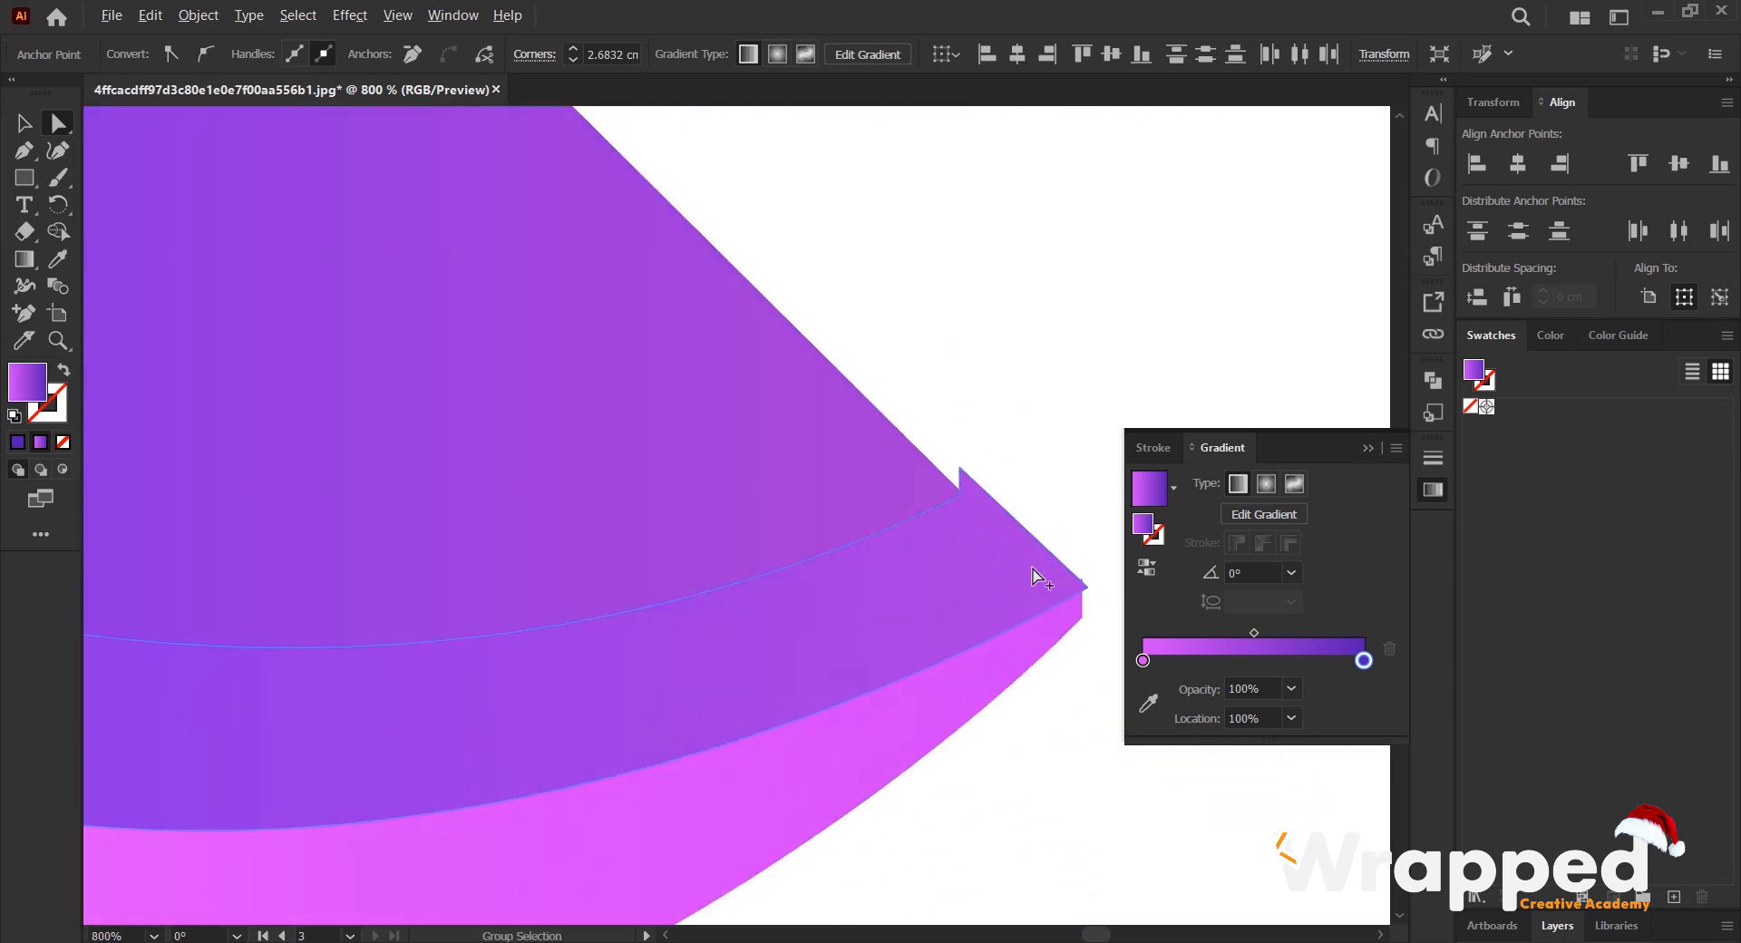
click(992, 515)
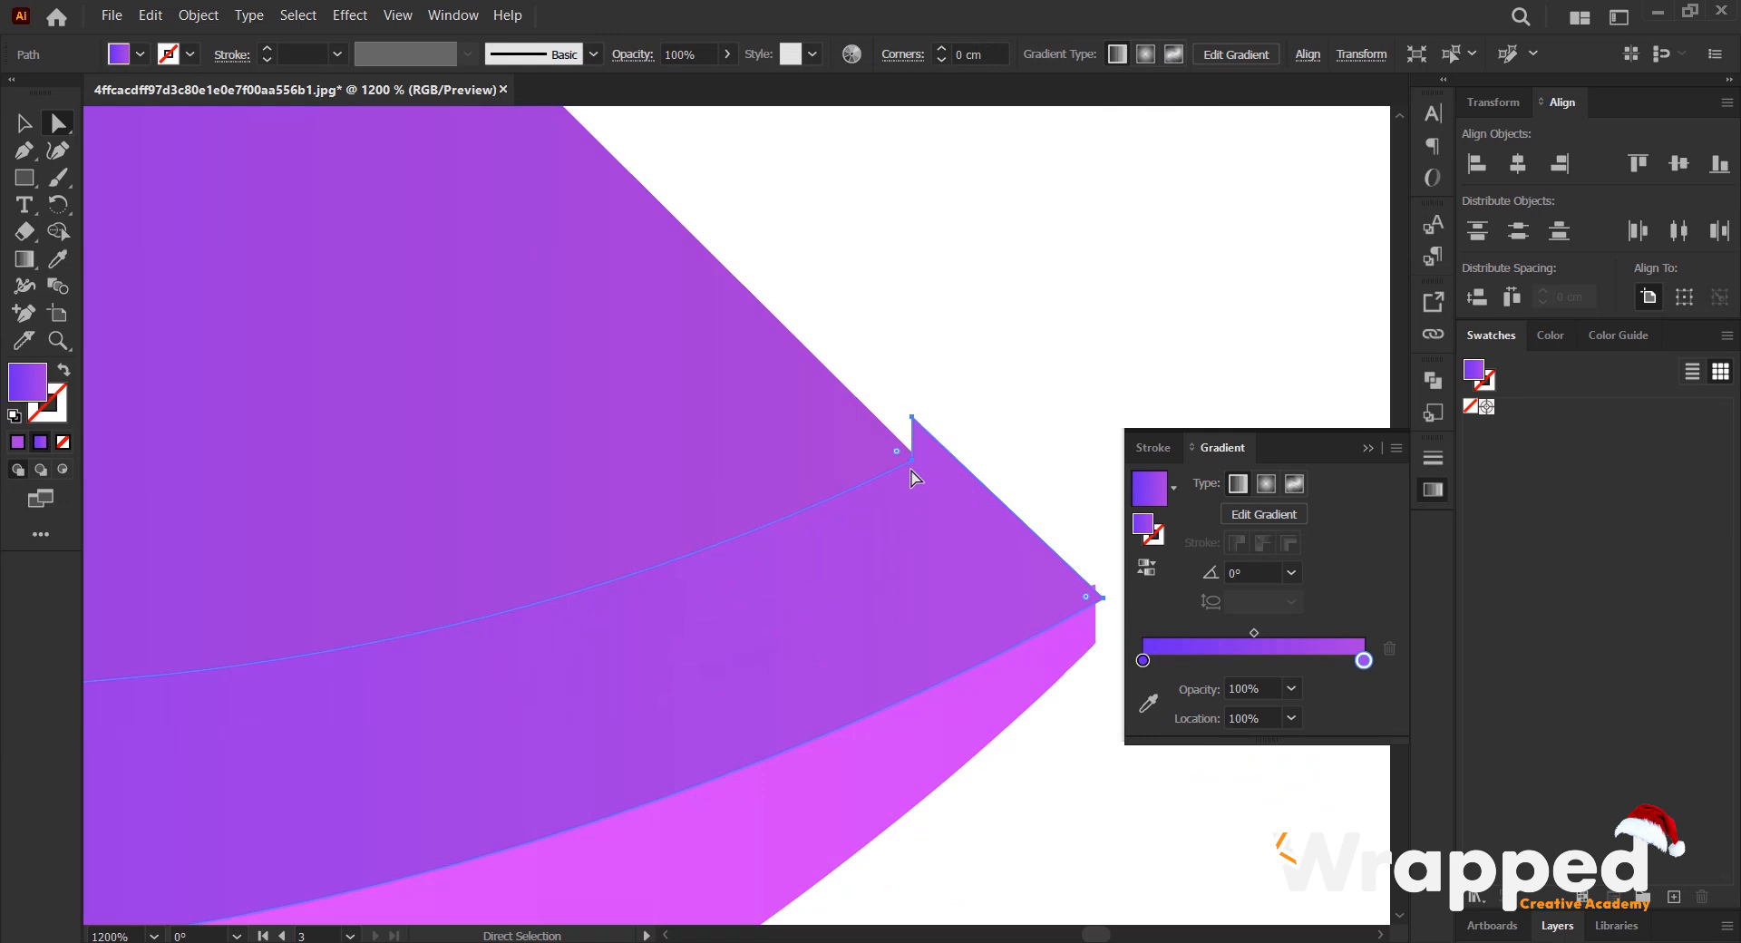
click(912, 418)
key(Delete)
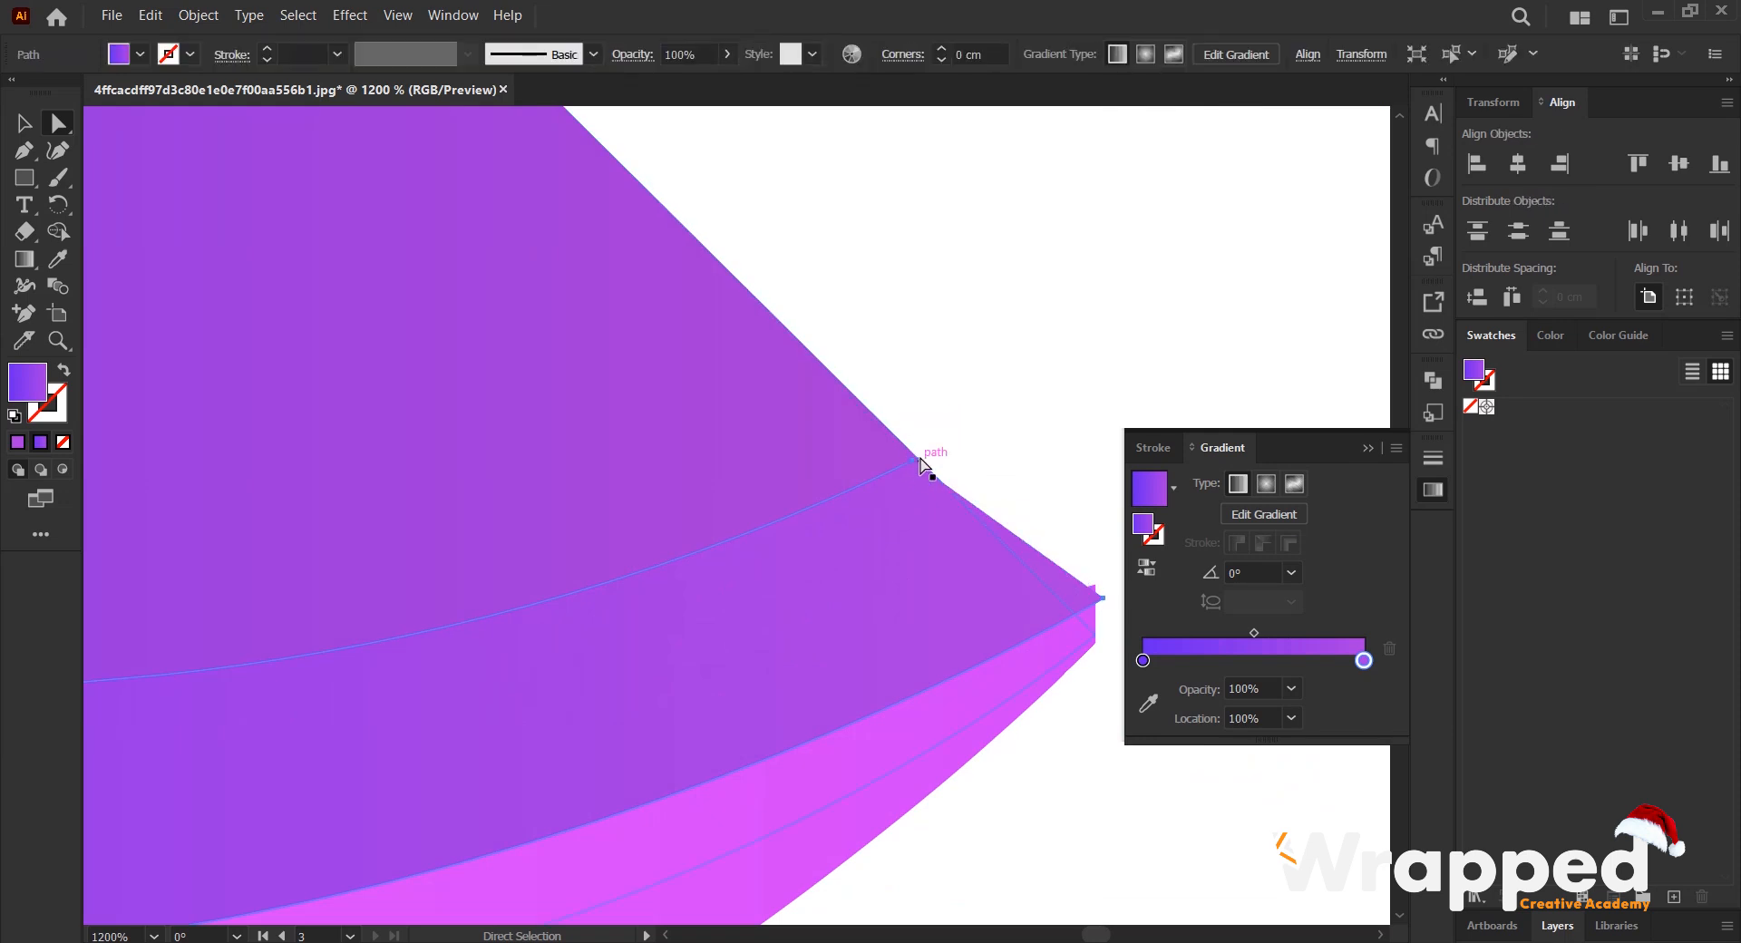
- Reshape the outer tips of the strip and the pink crescent so they follow the straight end of the C's lower arm
drag(1104, 603, 1094, 635)
click(1092, 603)
click(1095, 585)
click(1085, 623)
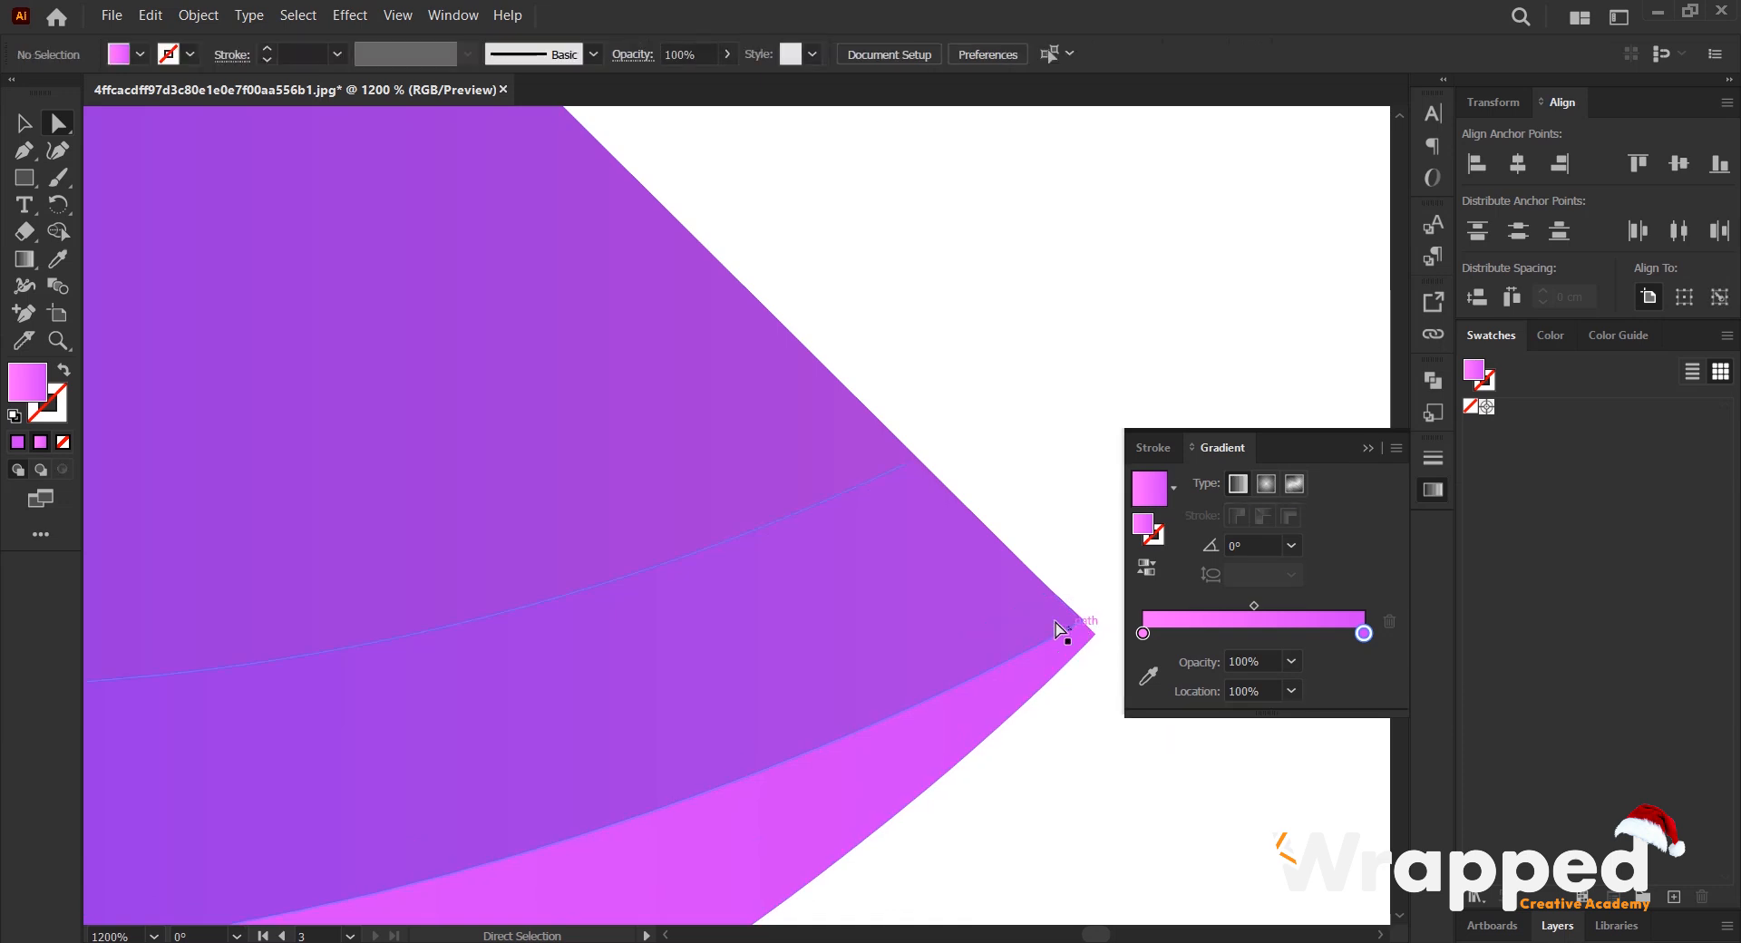
- Close the purple strip's open end along the straight edge of the C's lower arm with the Pen tool
click(909, 463)
key(ctrl+z)
click(898, 471)
key(p)
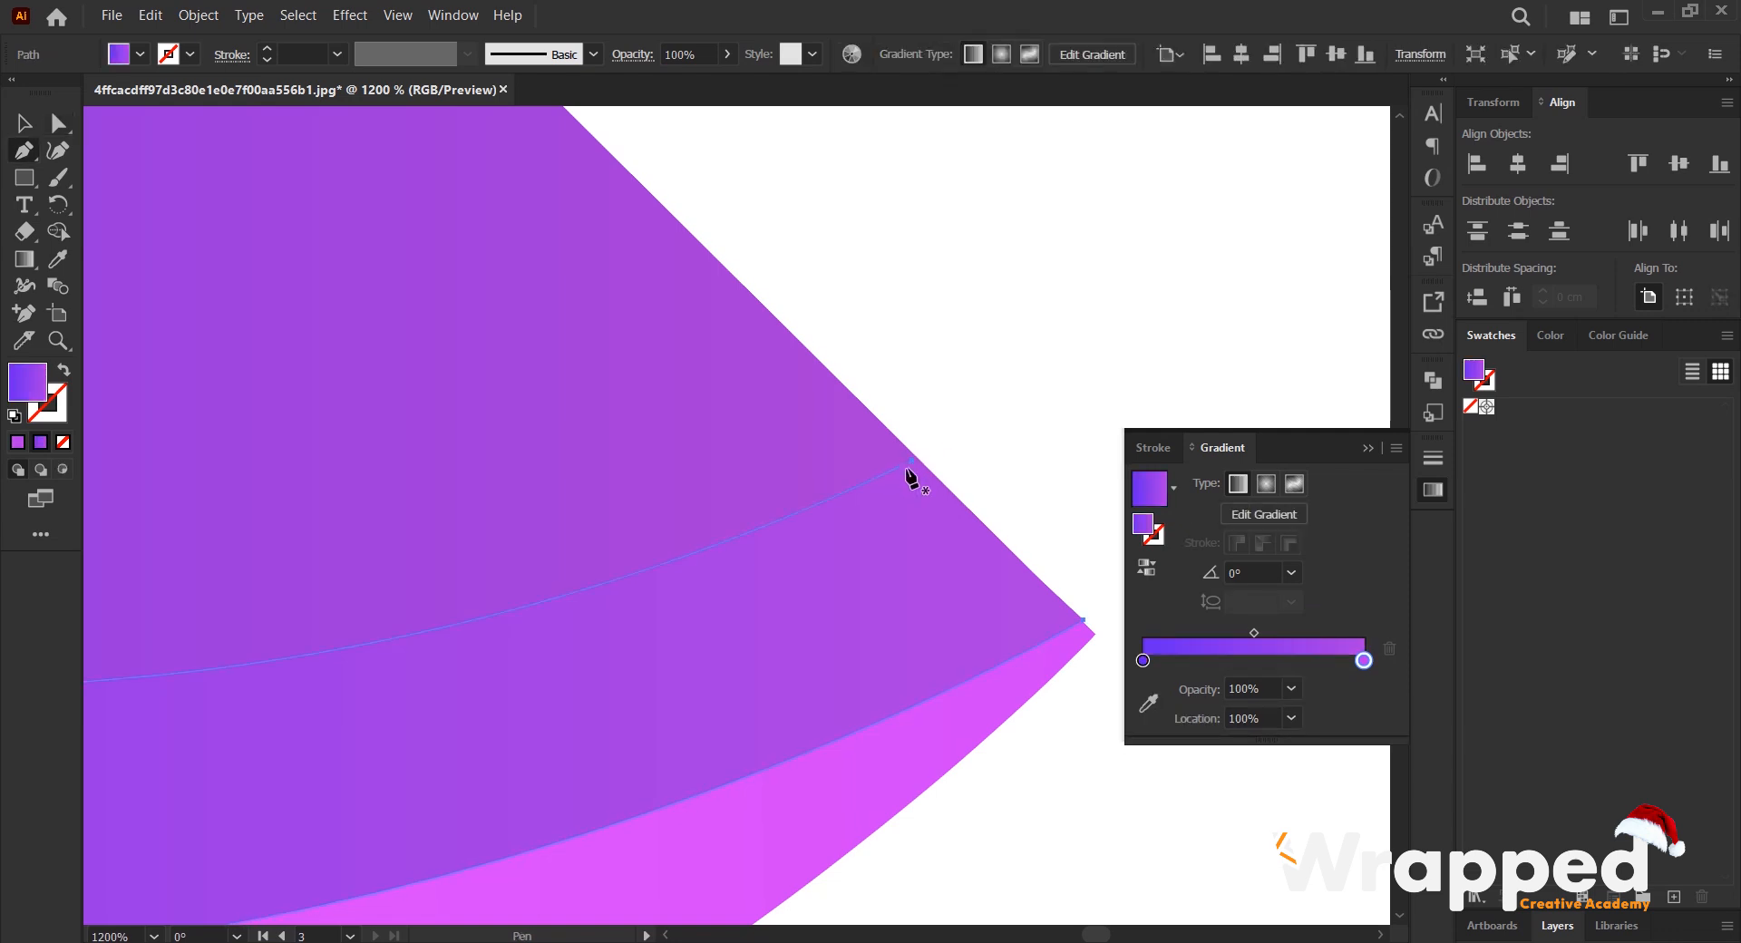
click(912, 460)
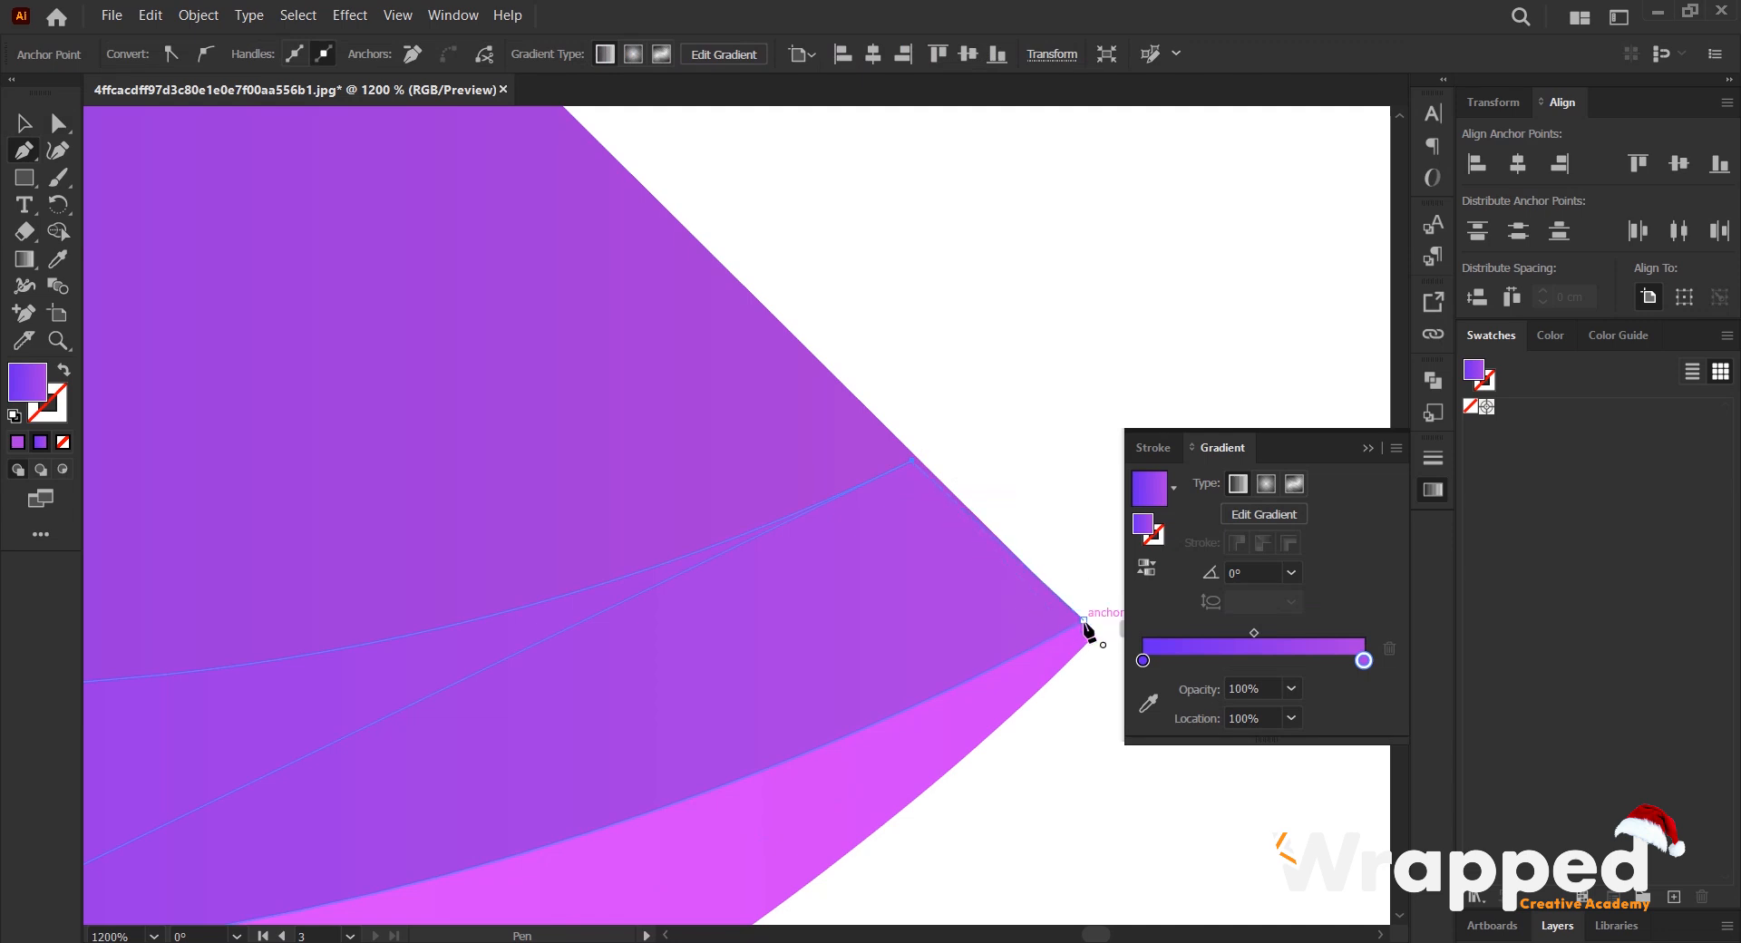
scroll(1009, 589, down, 6)
scroll(767, 494, down, 2)
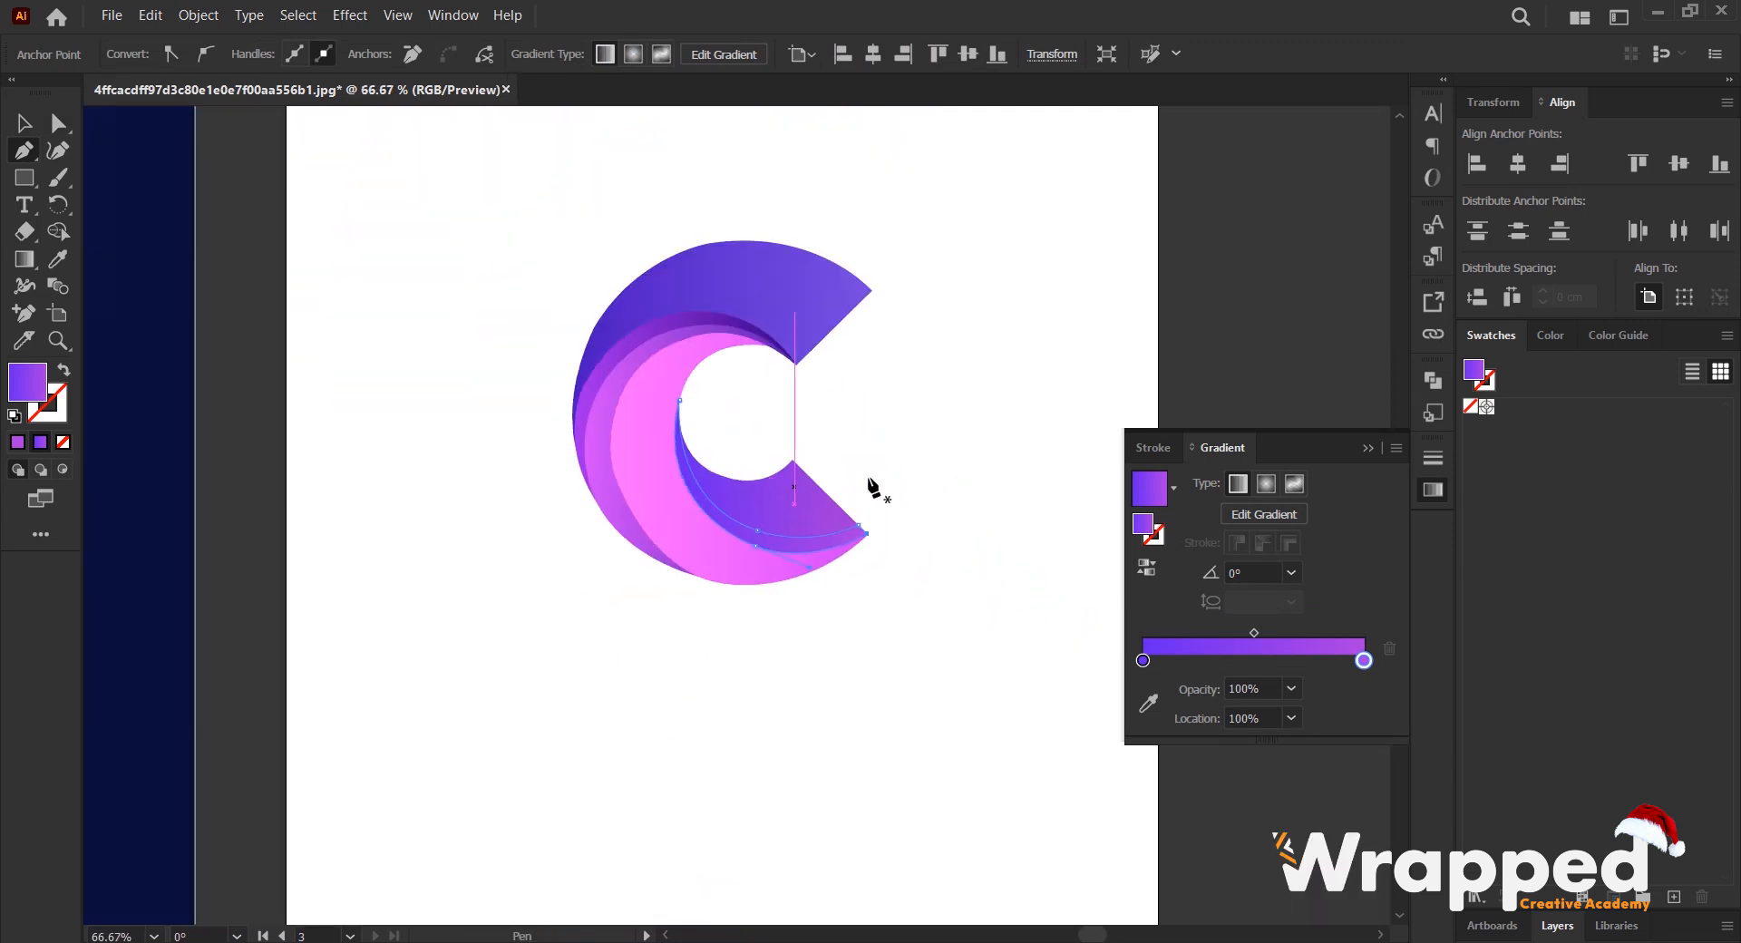
key(v)
click(867, 479)
- Group all shapes of the recreated purple C and center the group vertically on its white artboard
scroll(785, 486, down, 3)
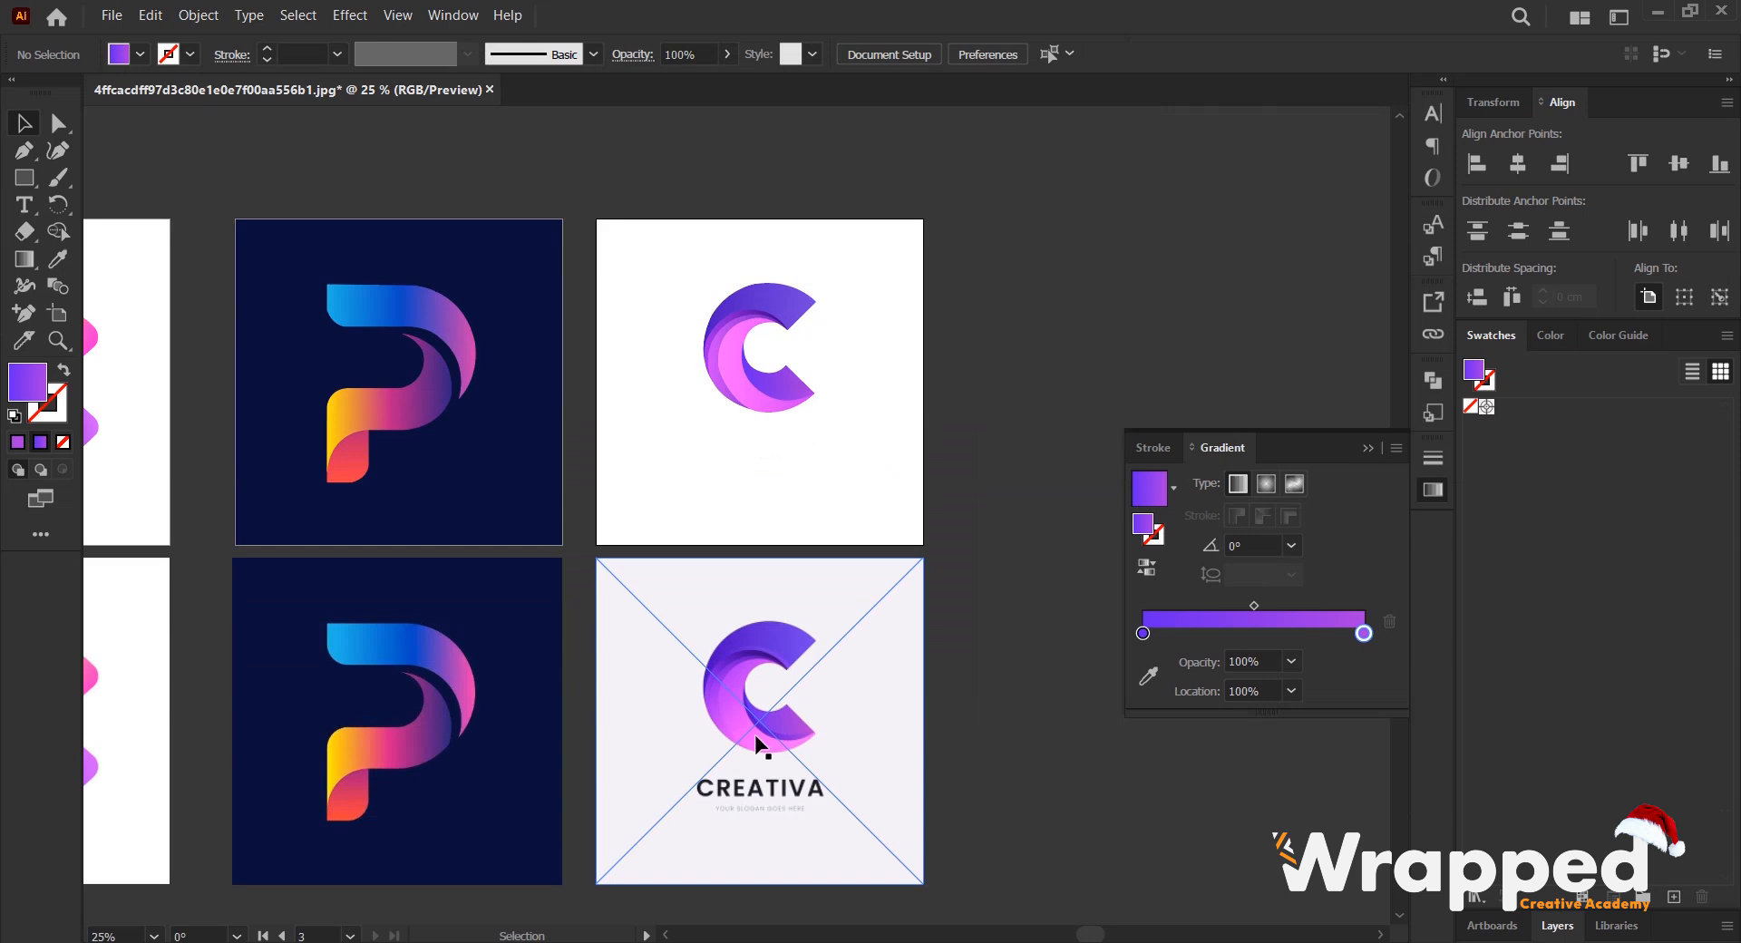
scroll(759, 745, up, 1)
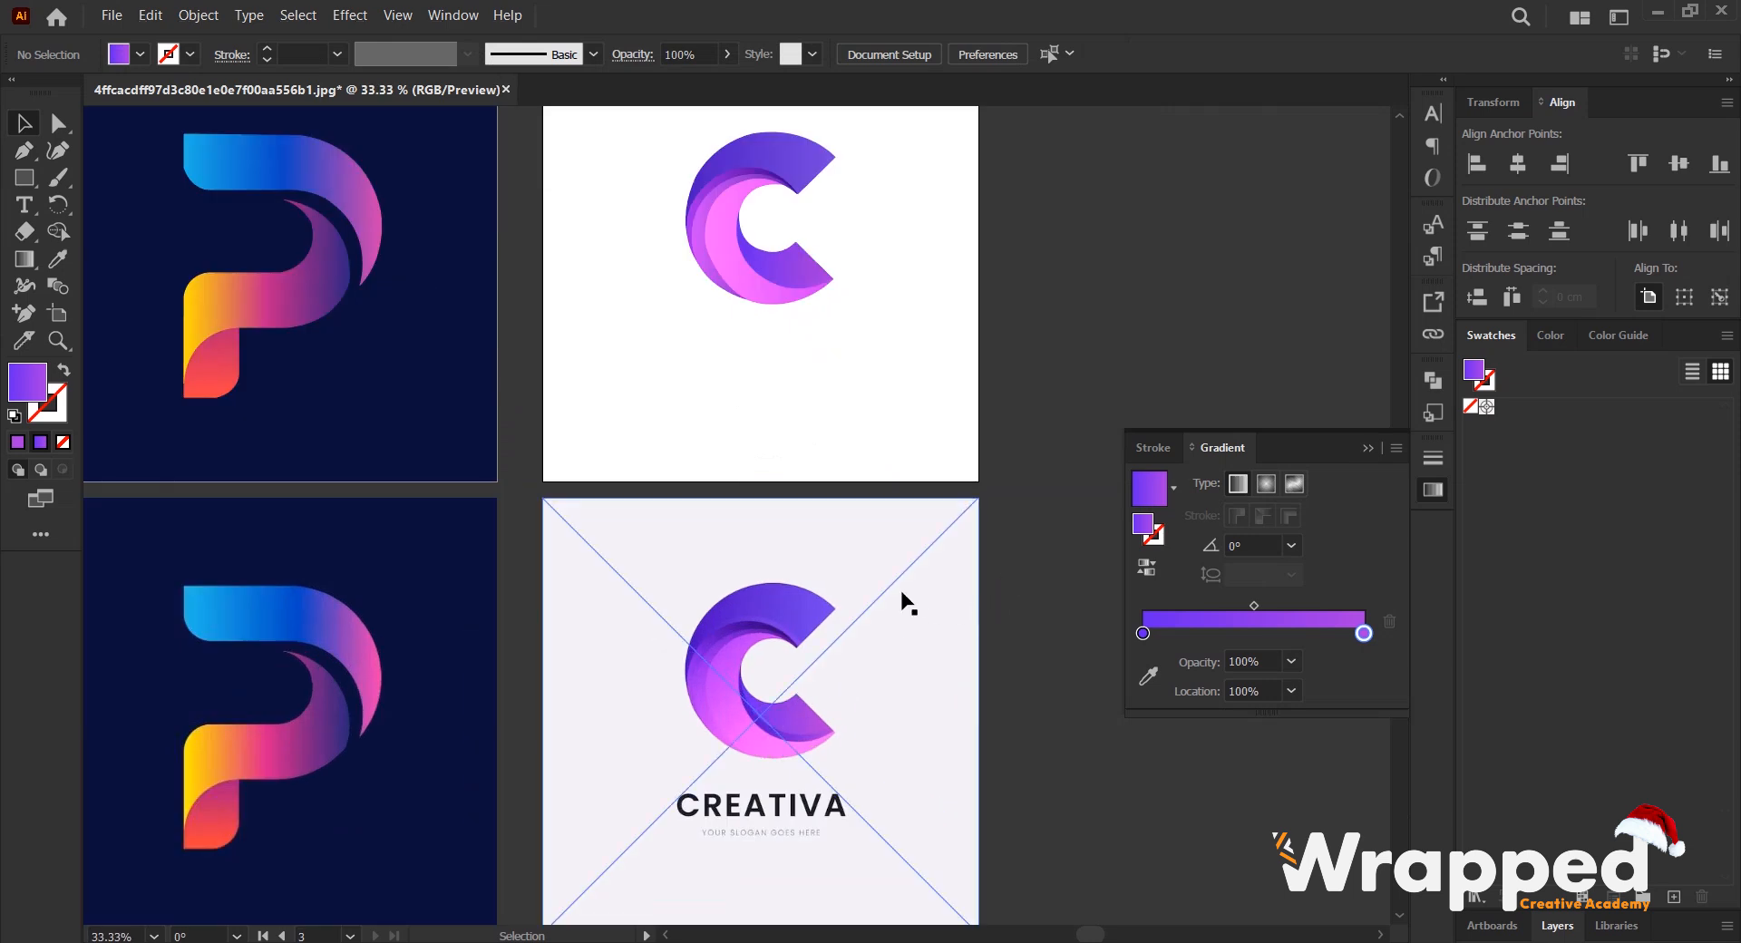
scroll(908, 307, up, 3)
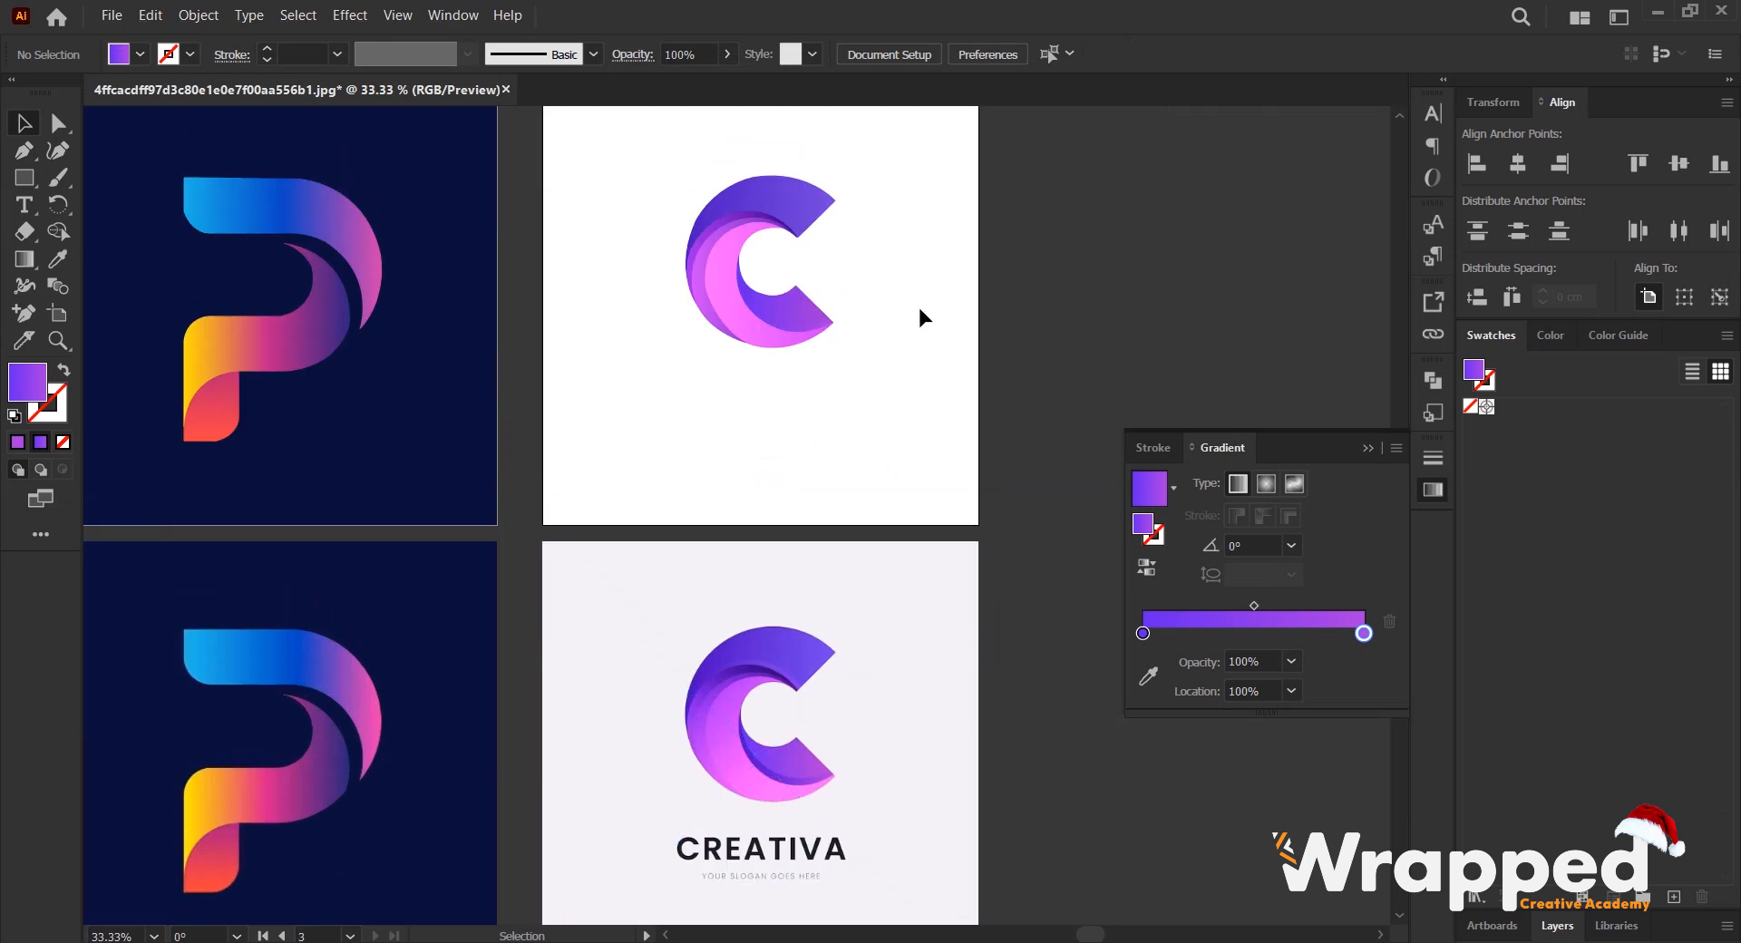
scroll(907, 399, down, 1)
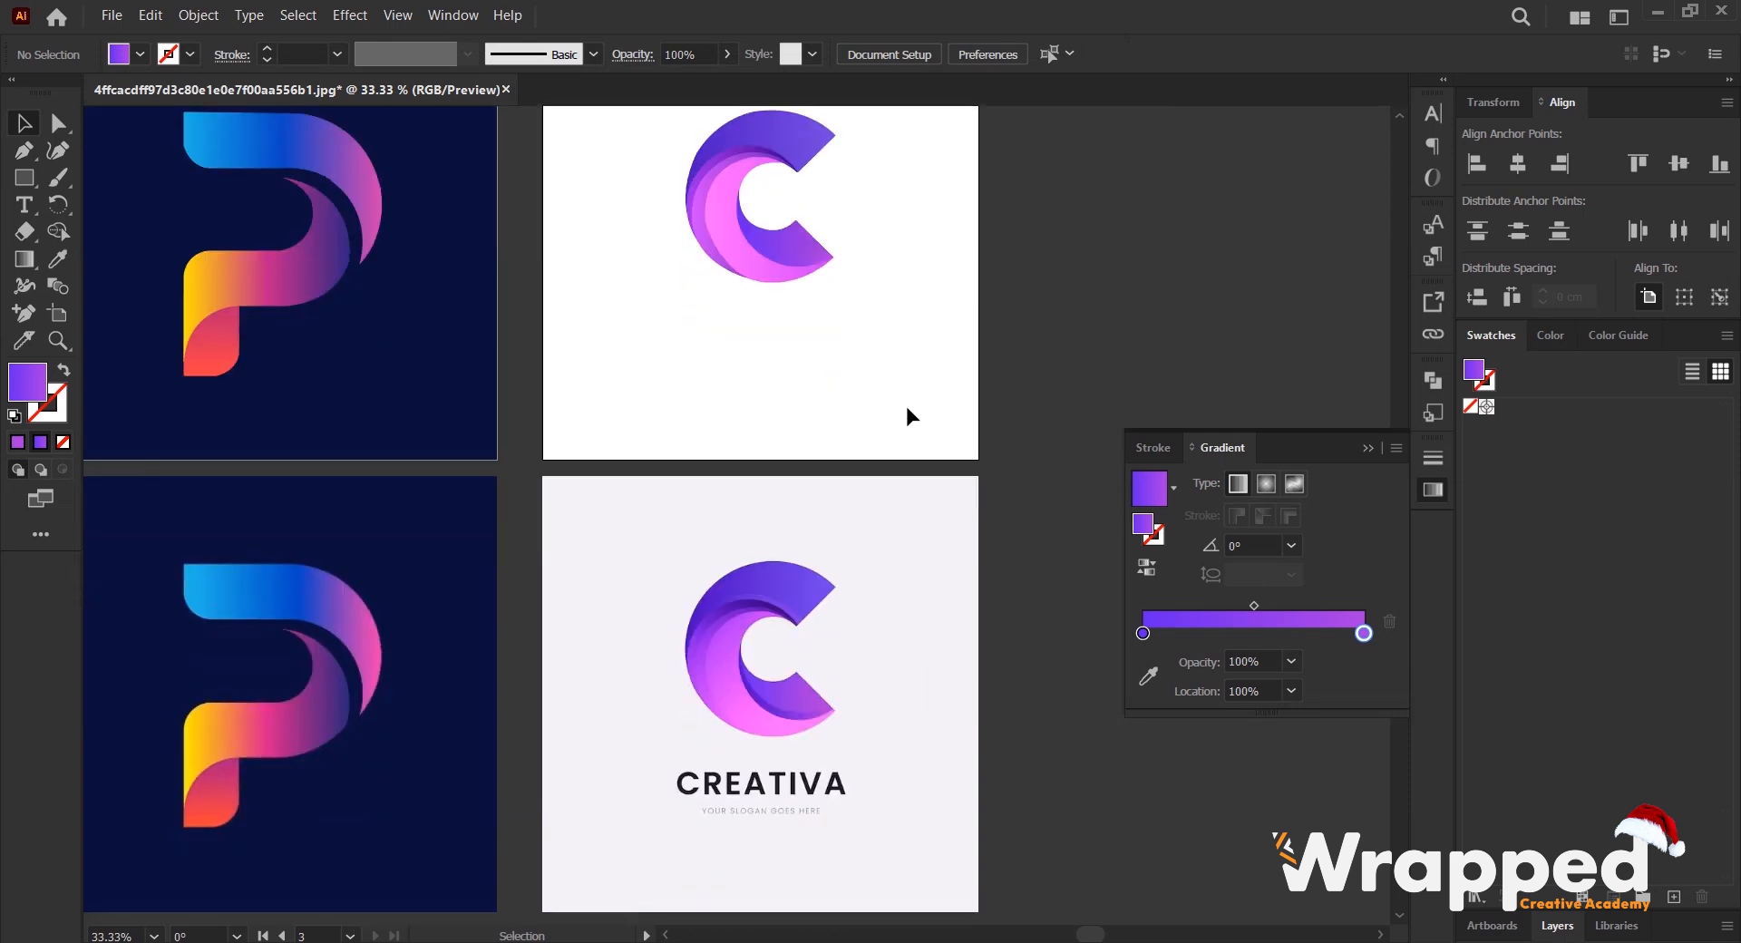
drag(838, 408, 838, 404)
right_click(745, 221)
click(841, 439)
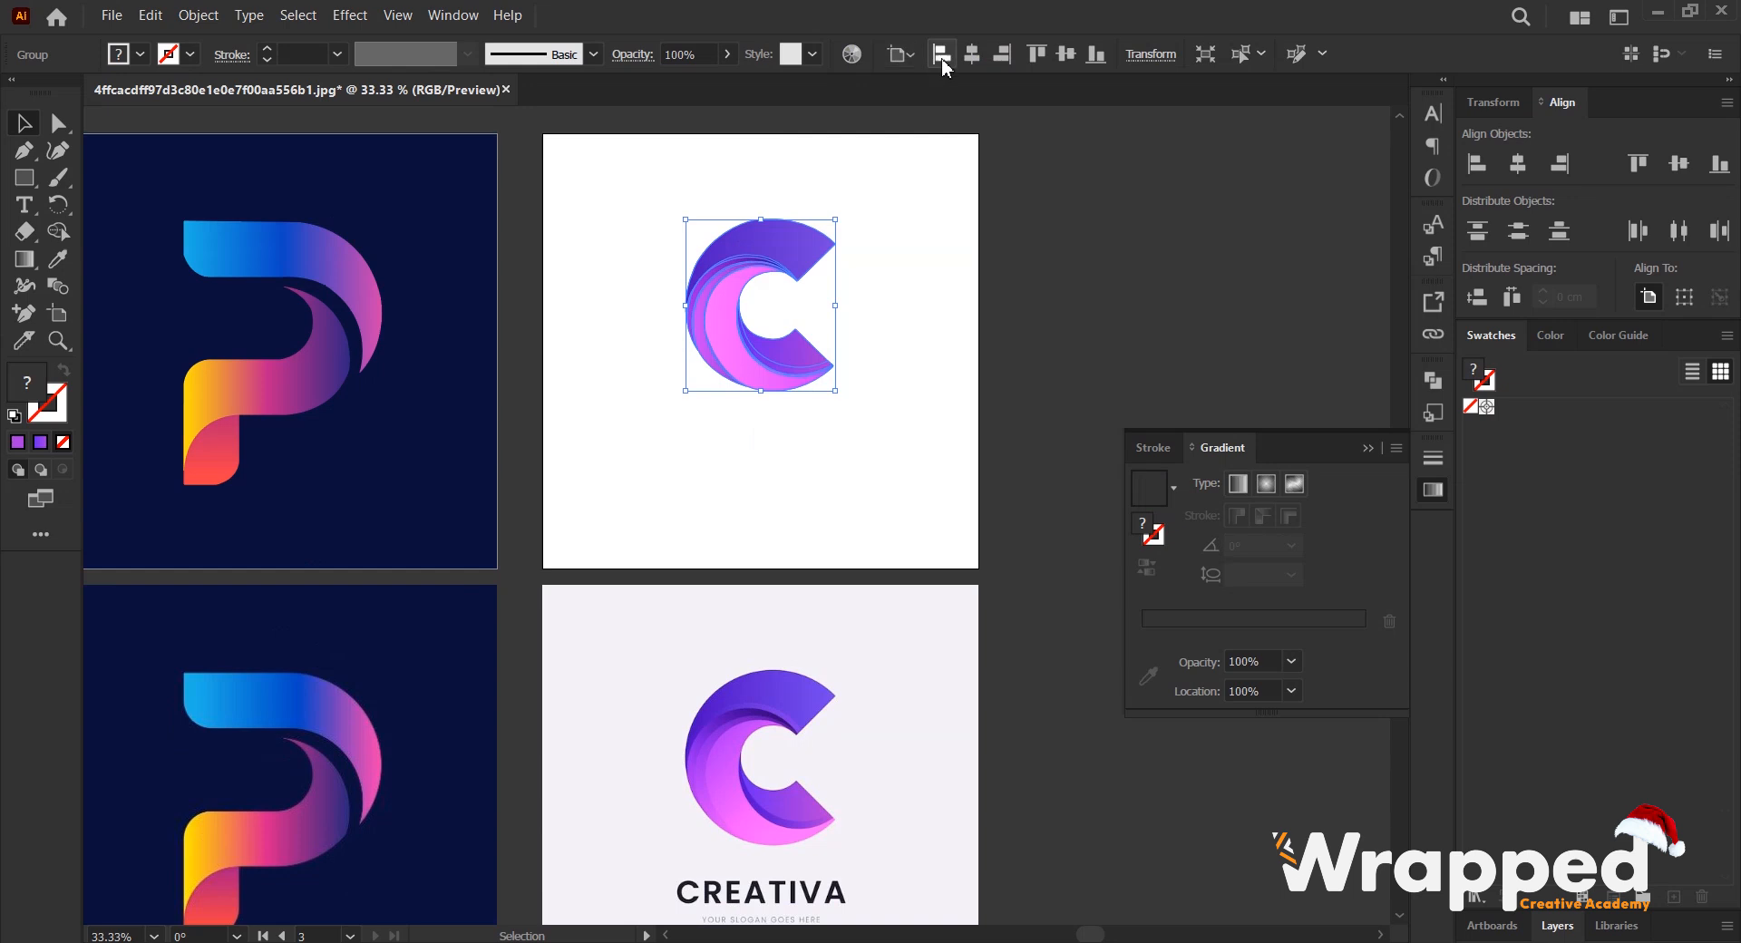
click(1063, 56)
click(1095, 380)
- Collapse the gradient settings and compare the three recreated logos with the reference images beneath them
drag(794, 351, 1110, 345)
scroll(920, 386, down, 1)
drag(930, 418, 993, 403)
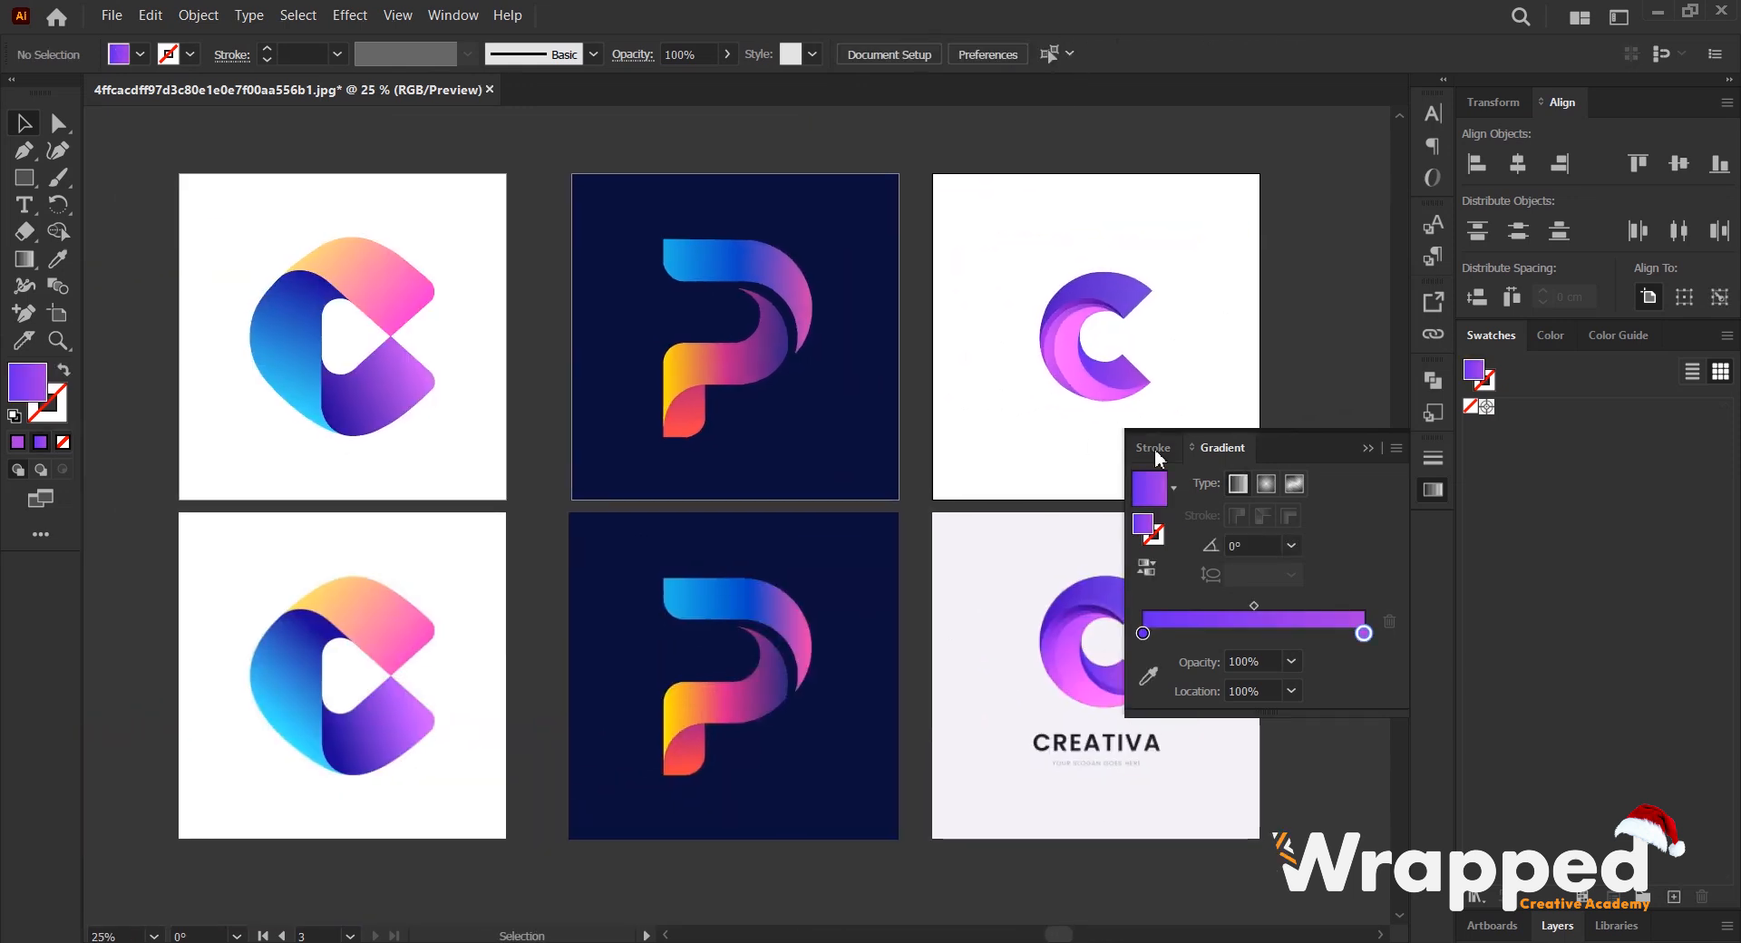
click(1368, 448)
scroll(876, 388, up, 1)
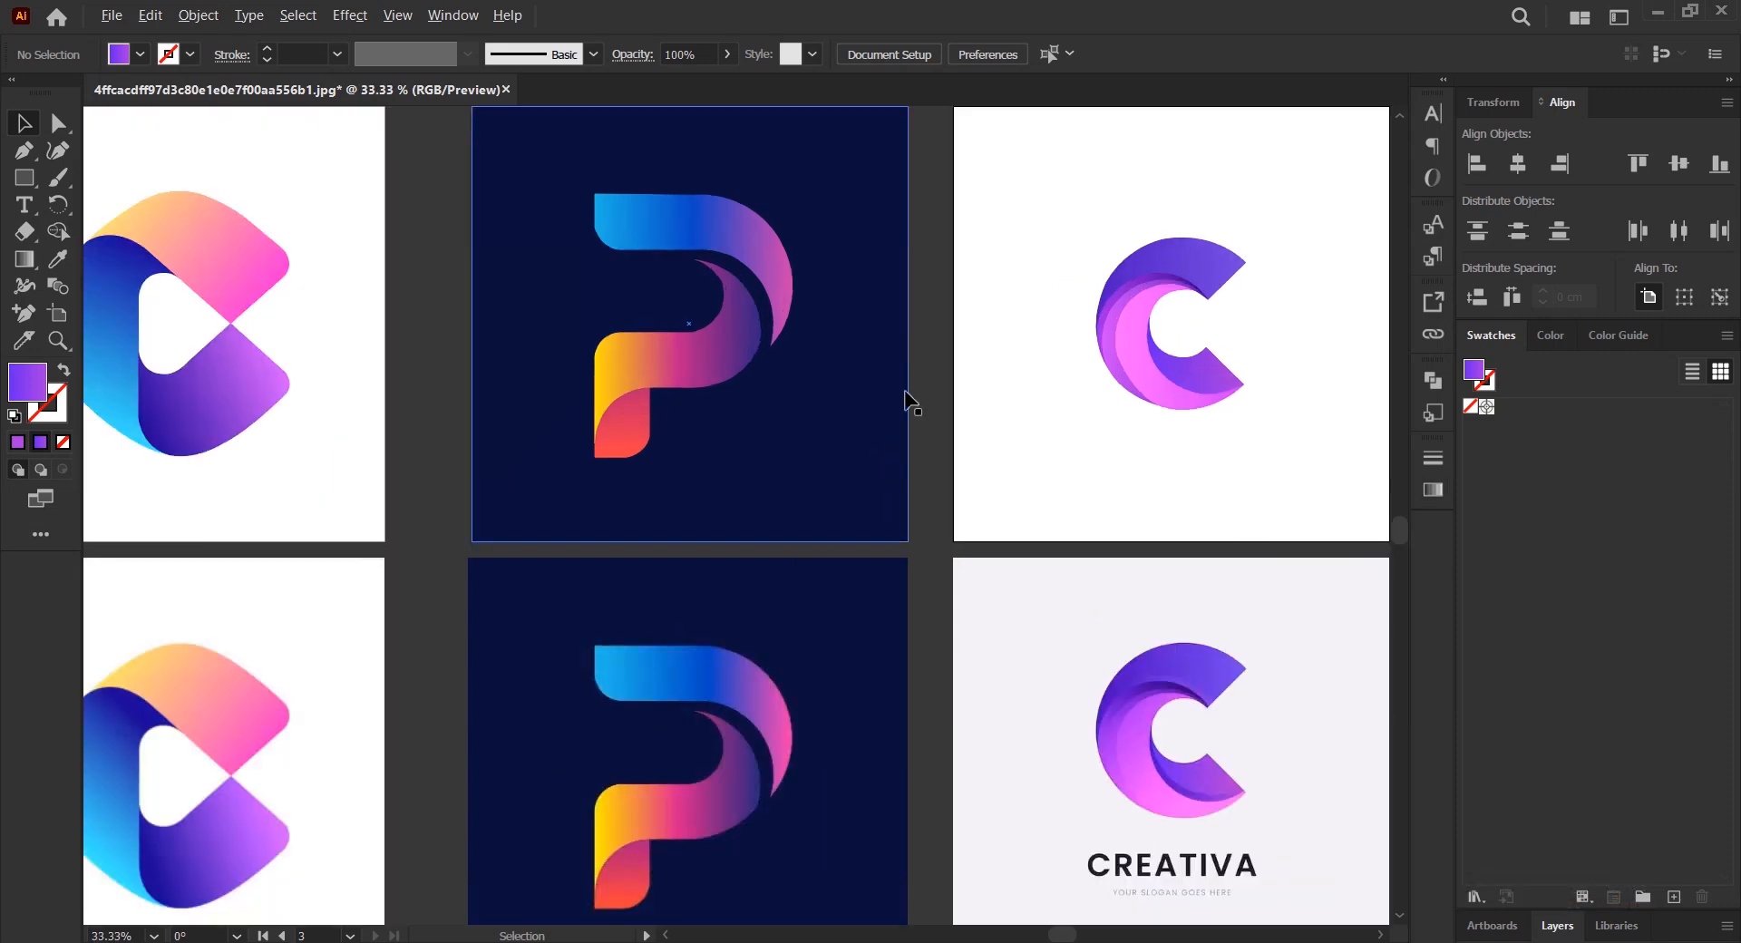